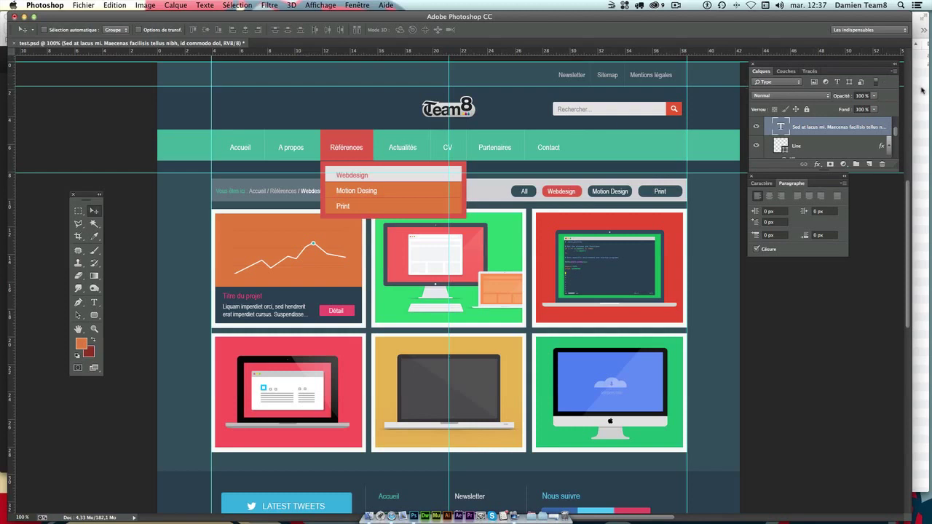
# List the mockup images and couleur.psd by expanding the images-a-utiliser and sources folders in maquette-flat.
pyautogui.click(921, 90)
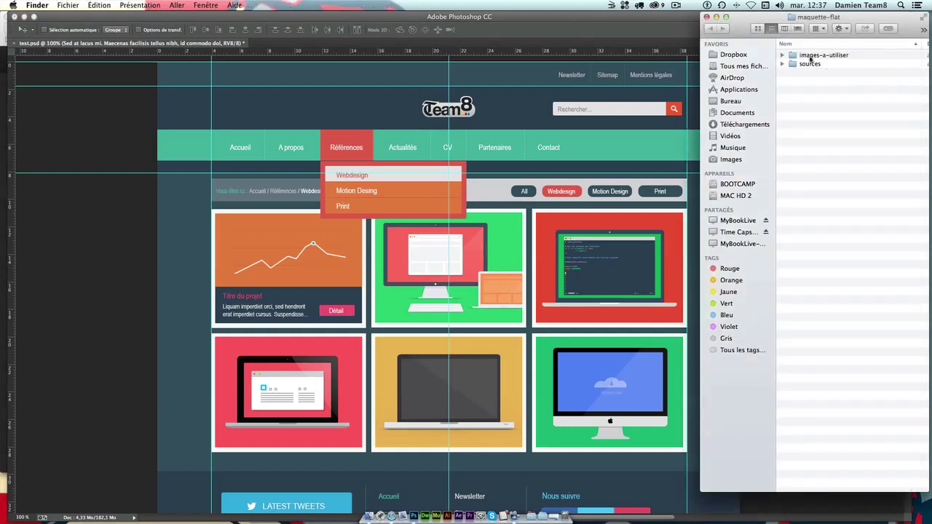
pyautogui.click(782, 56)
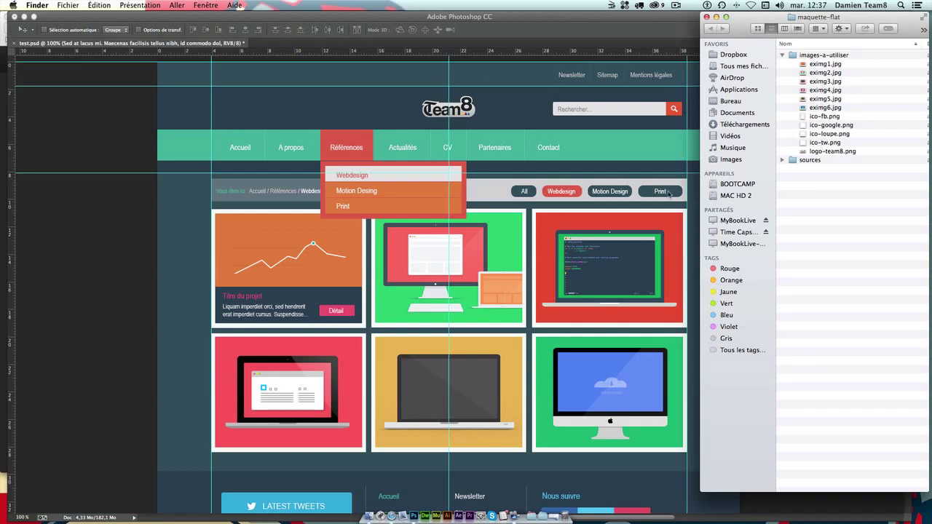
pyautogui.click(782, 161)
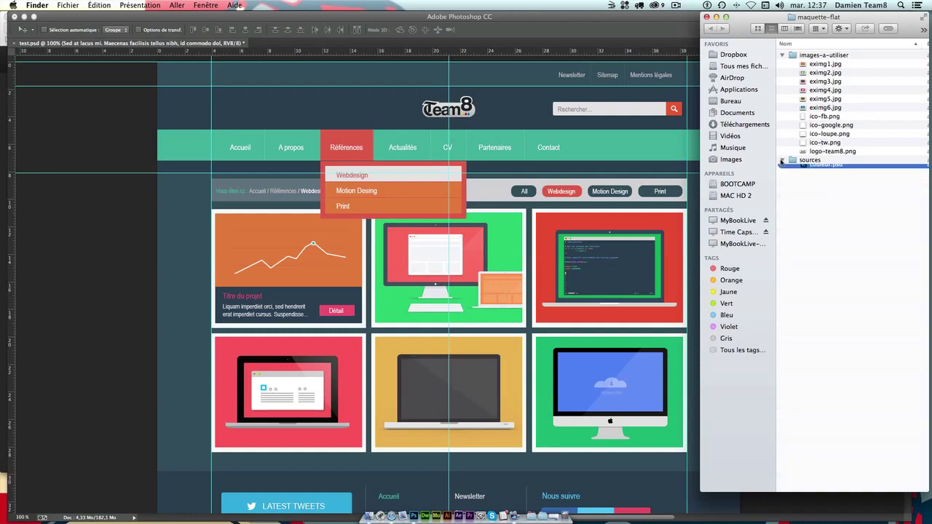
pyautogui.click(829, 187)
pyautogui.click(811, 170)
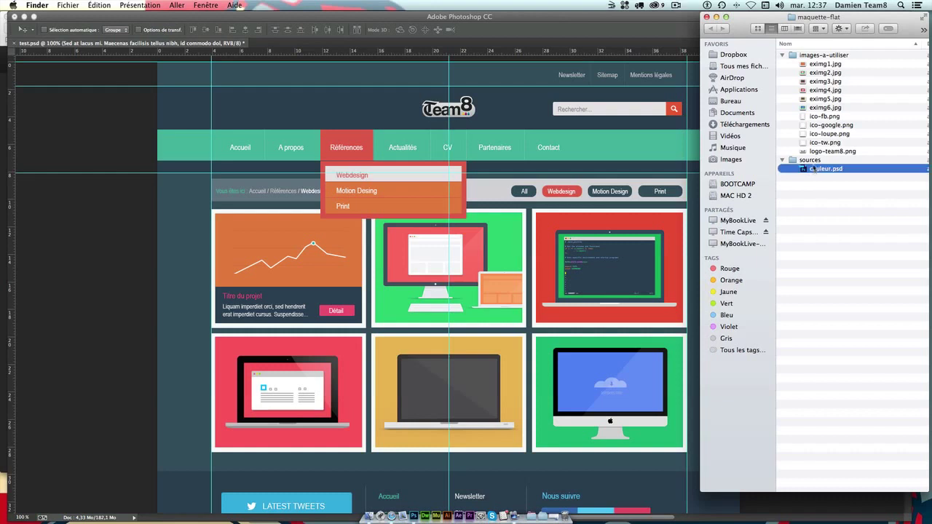
pyautogui.click(803, 210)
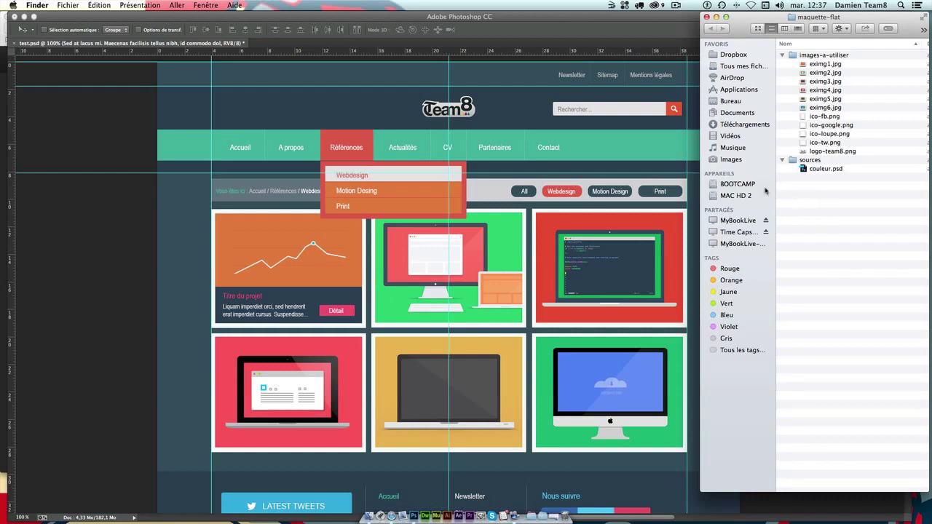
pyautogui.click(3, 110)
# Browse Adobe Kuler's Explore page of community themes and start a theme search.
pyautogui.press('super+Tab')
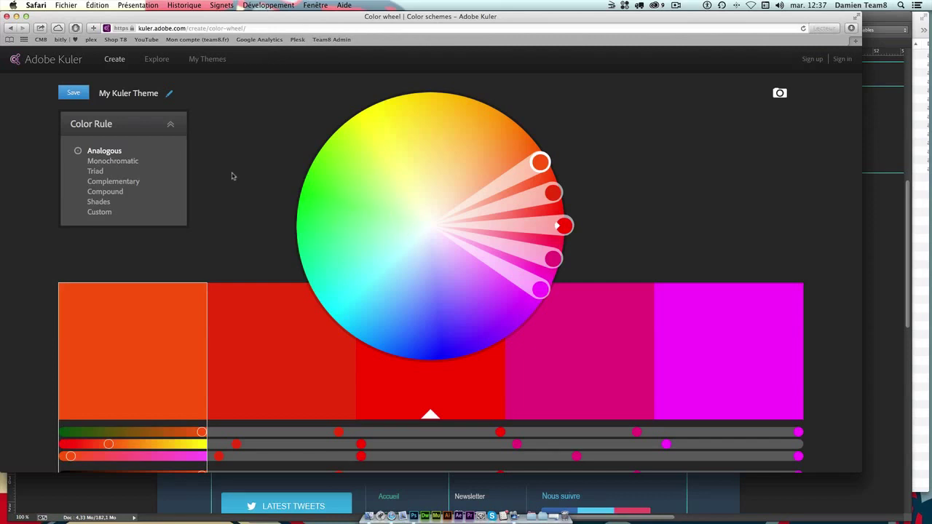
pyautogui.click(162, 65)
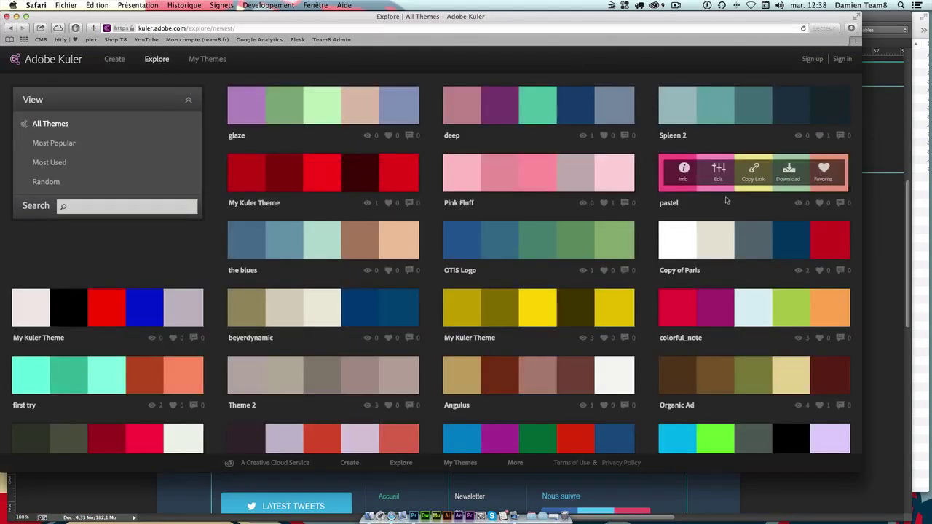
pyautogui.scroll(-3, 625, 255)
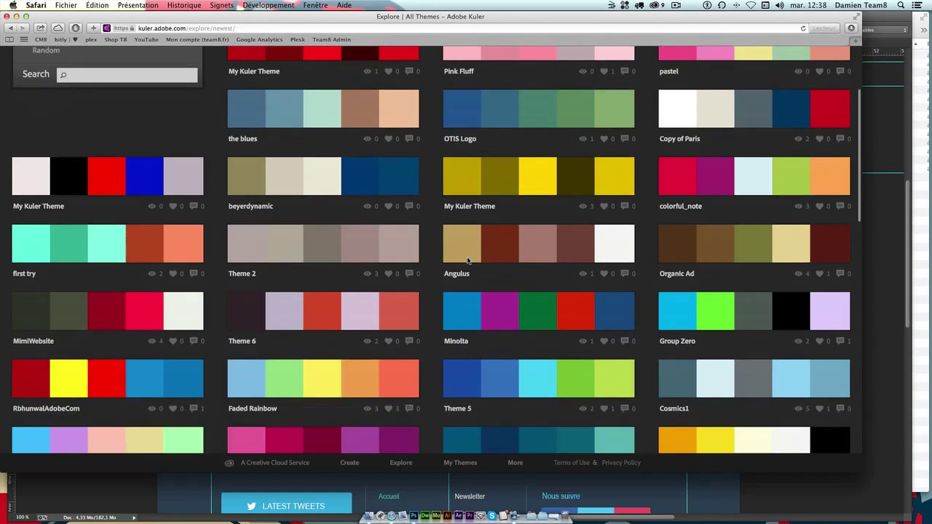
pyautogui.scroll(5, 466, 256)
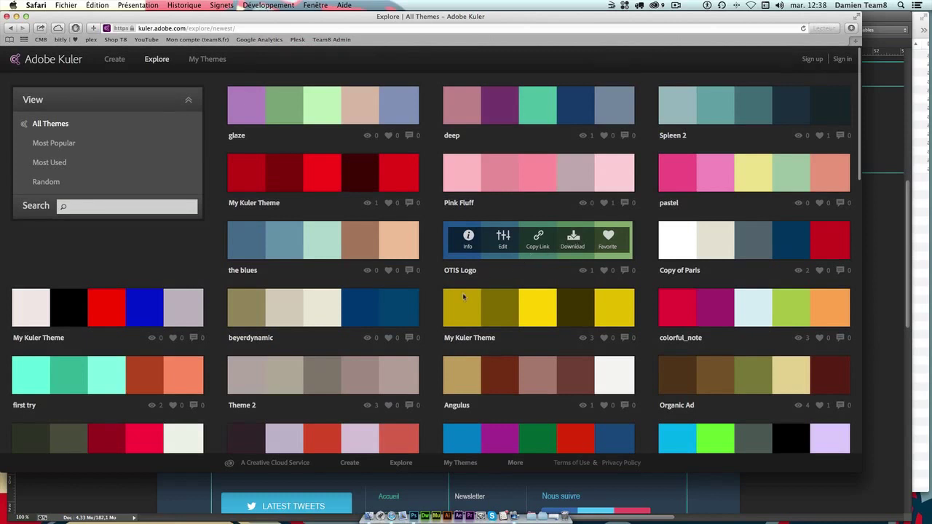
pyautogui.click(74, 209)
pyautogui.write('flat')
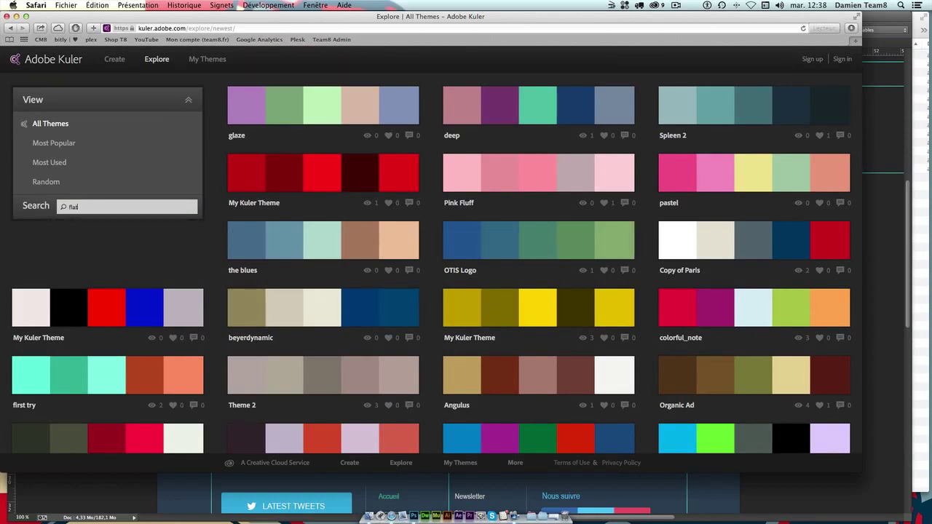
# Run the 'flat' theme search, scroll through the results, then return to Photoshop.
pyautogui.press('Return')
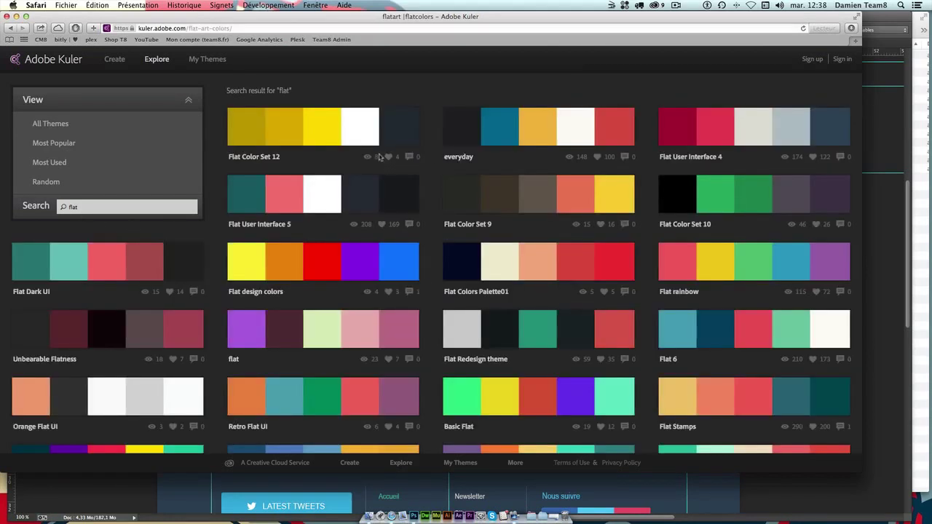
pyautogui.scroll(-3, 562, 276)
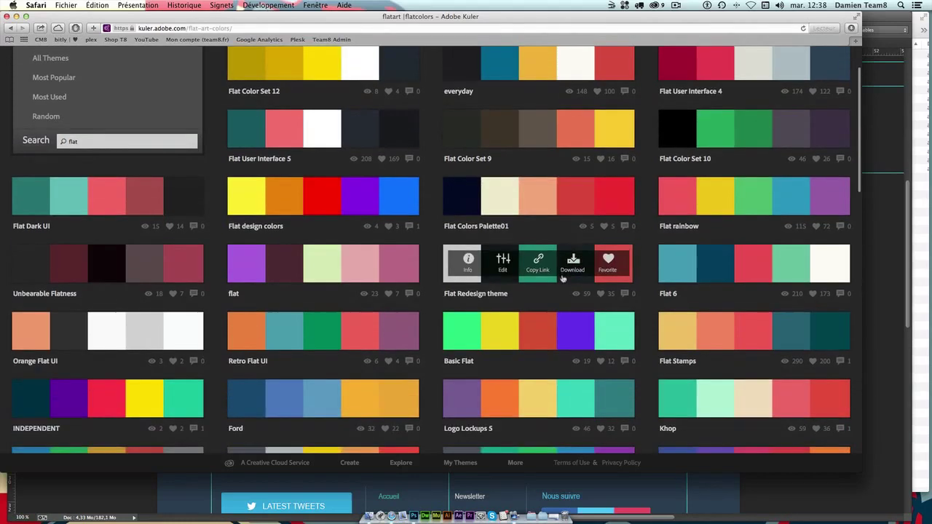
pyautogui.scroll(-1, 562, 277)
pyautogui.scroll(-4, 563, 277)
pyautogui.scroll(5, 563, 276)
pyautogui.scroll(2, 563, 279)
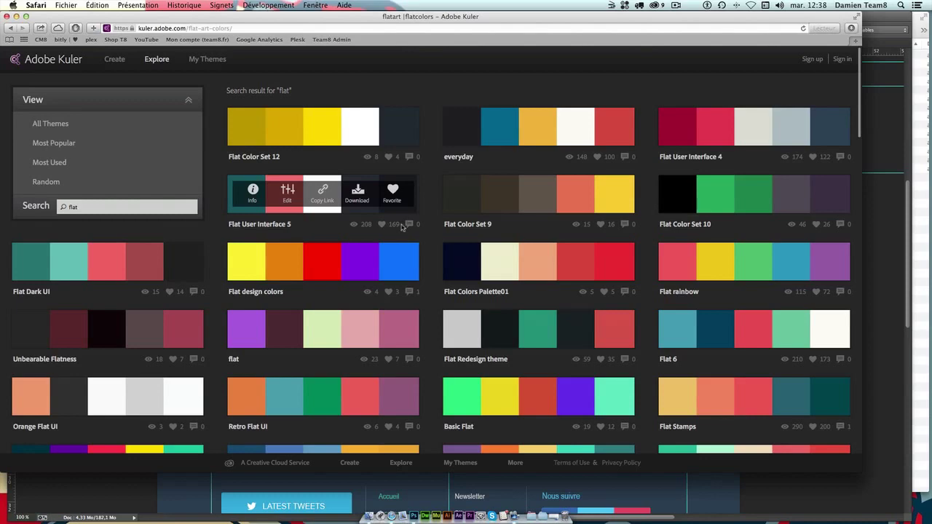
pyautogui.scroll(-3, 527, 288)
pyautogui.scroll(-3, 525, 287)
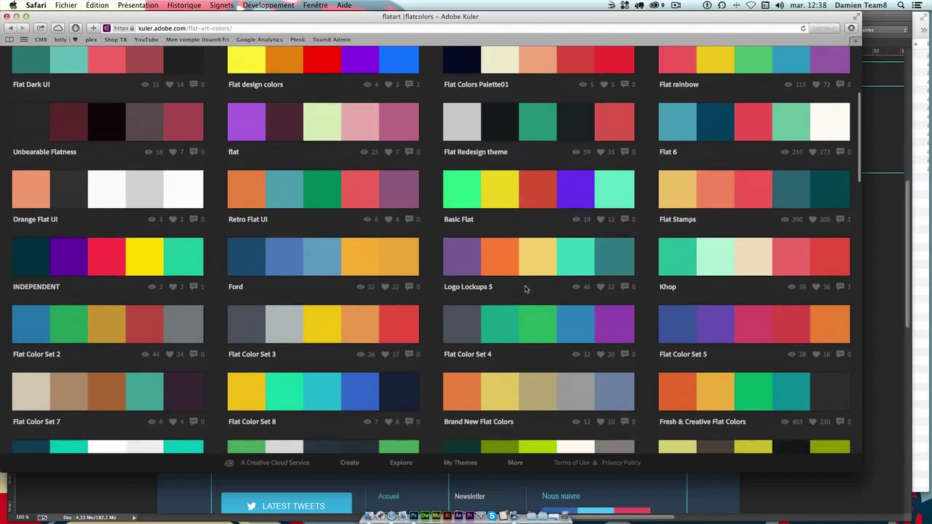
pyautogui.scroll(-3, 124, 264)
pyautogui.scroll(-5, 570, 257)
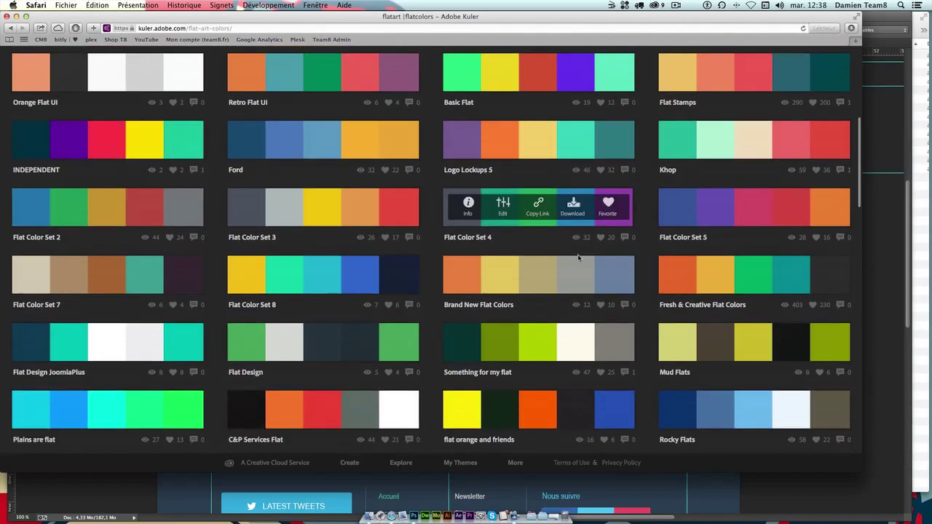
pyautogui.scroll(-2, 576, 258)
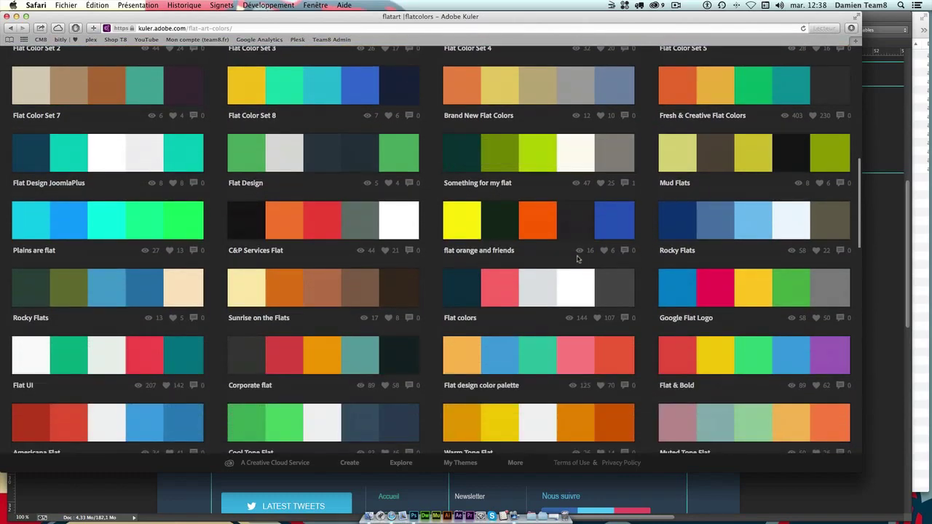
pyautogui.scroll(-3, 576, 258)
pyautogui.scroll(-3, 577, 258)
pyautogui.scroll(-3, 576, 259)
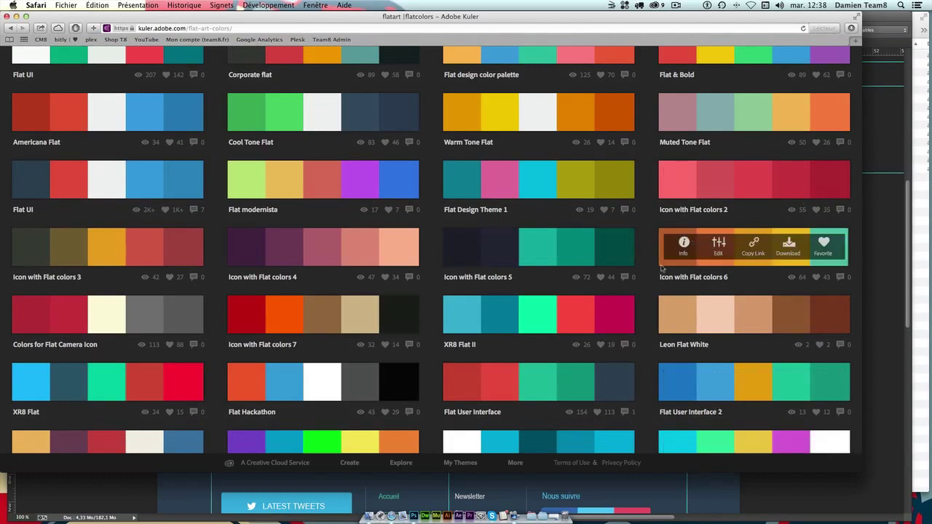
pyautogui.click(913, 300)
# Open couleur.psd from the maquette-flat sources folder in Photoshop.
pyautogui.click(925, 297)
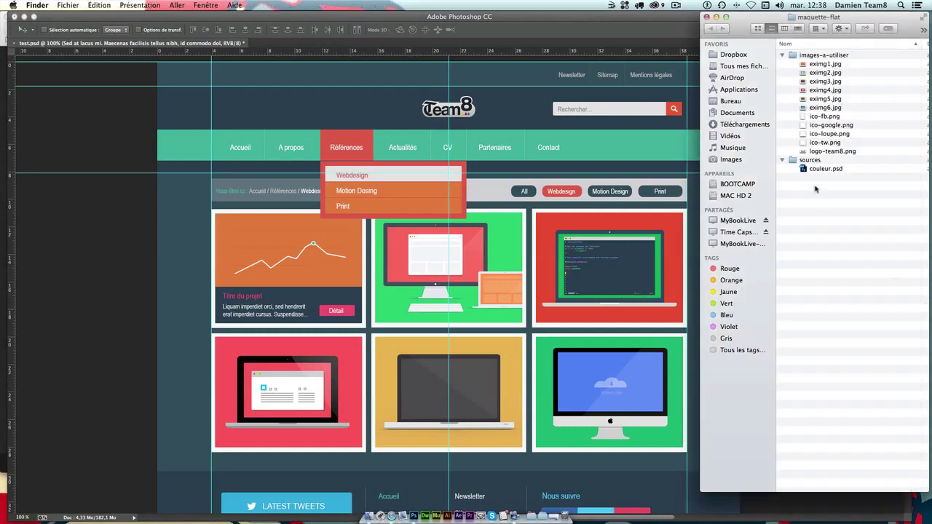
pyautogui.click(814, 171)
pyautogui.doubleClick(809, 170)
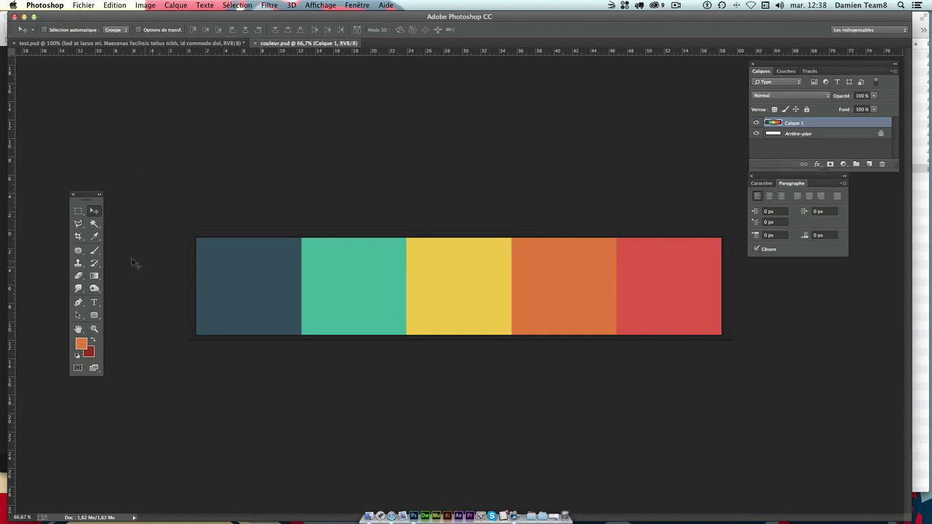
# Compare the palette with the test.psd mockup, close test.psd, and begin a new document.
pyautogui.click(129, 44)
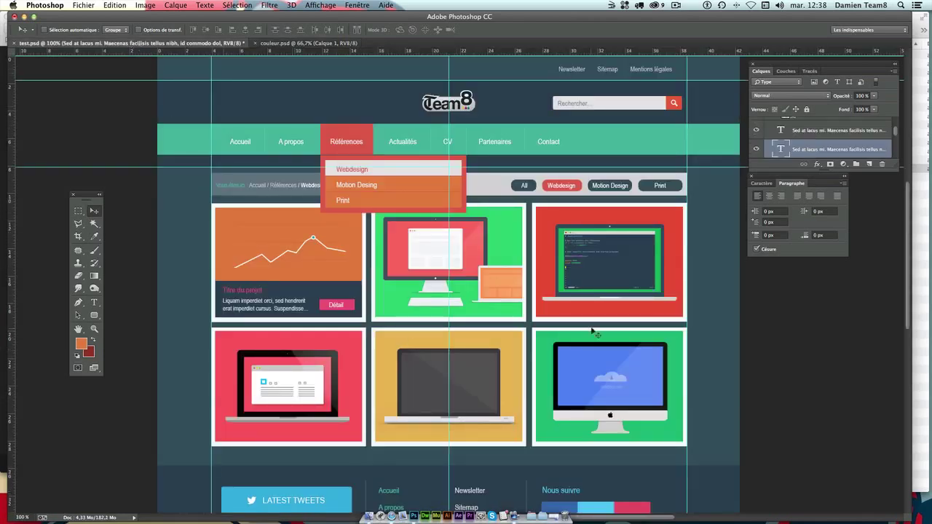
pyautogui.click(269, 44)
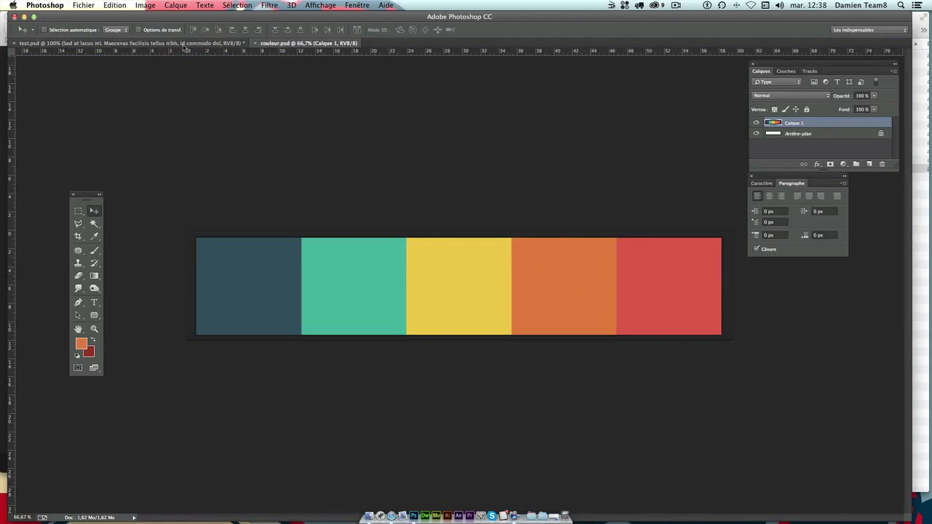
pyautogui.click(185, 46)
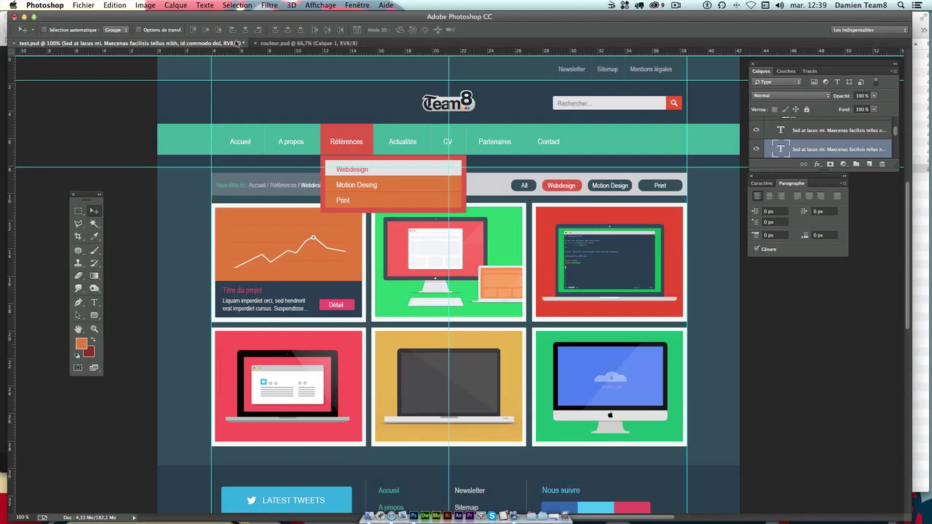
pyautogui.click(298, 43)
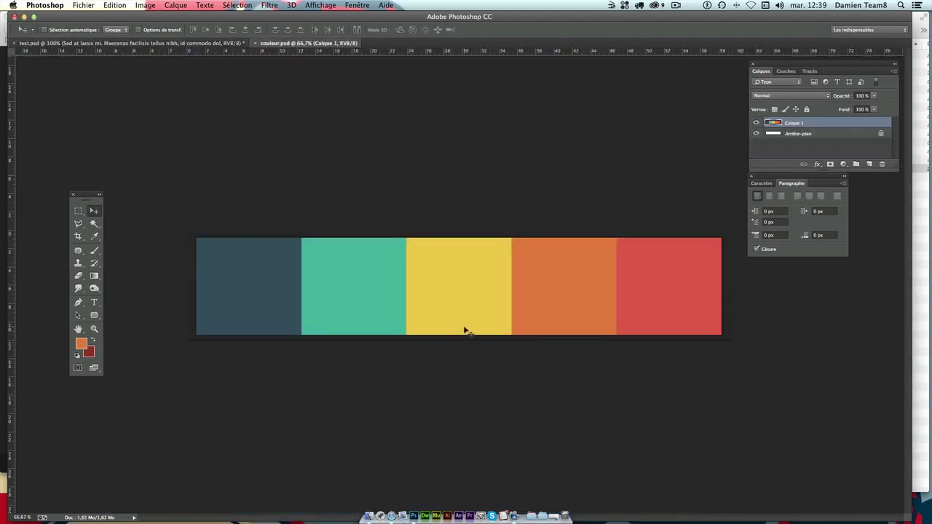
pyautogui.click(143, 45)
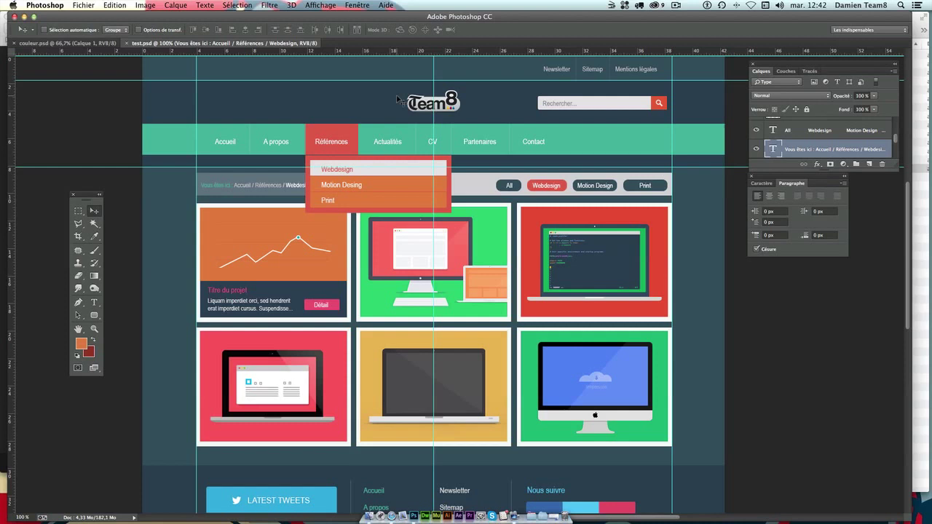
pyautogui.press('super+w')
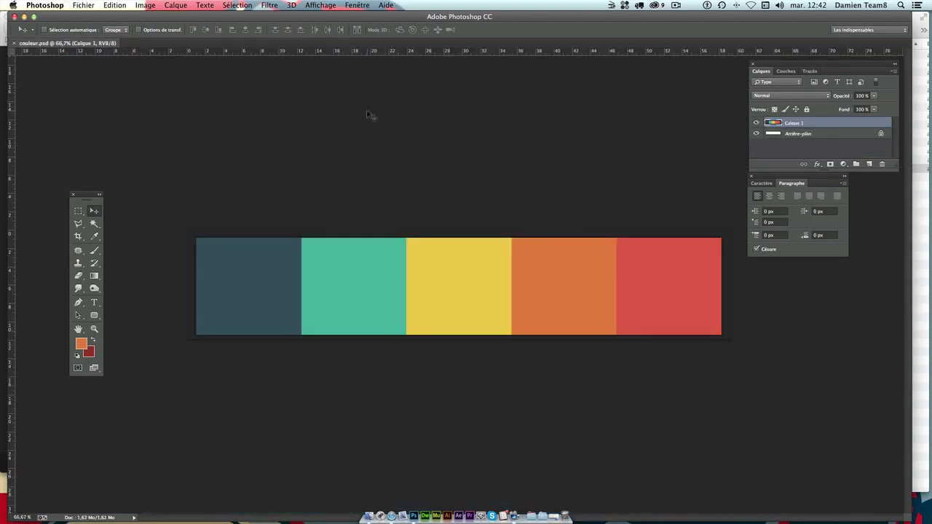
pyautogui.press('super+s')
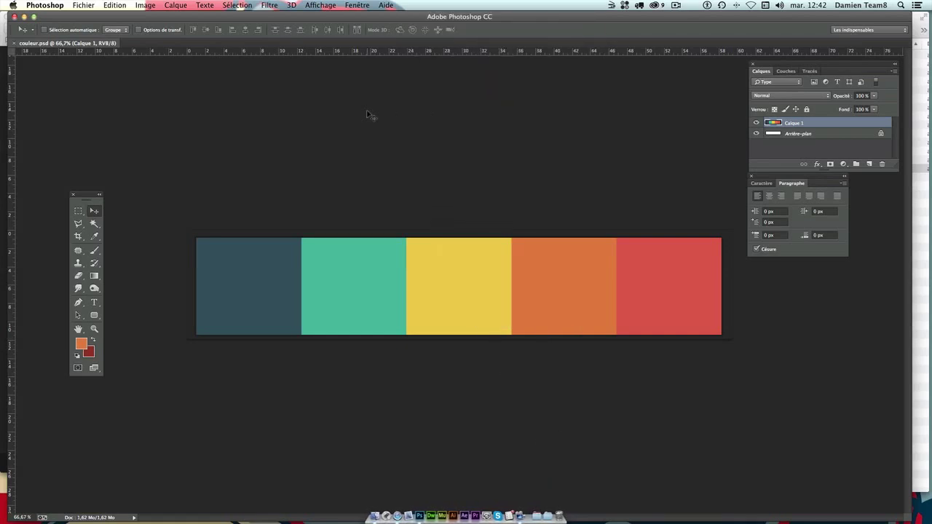
pyautogui.press('super+n')
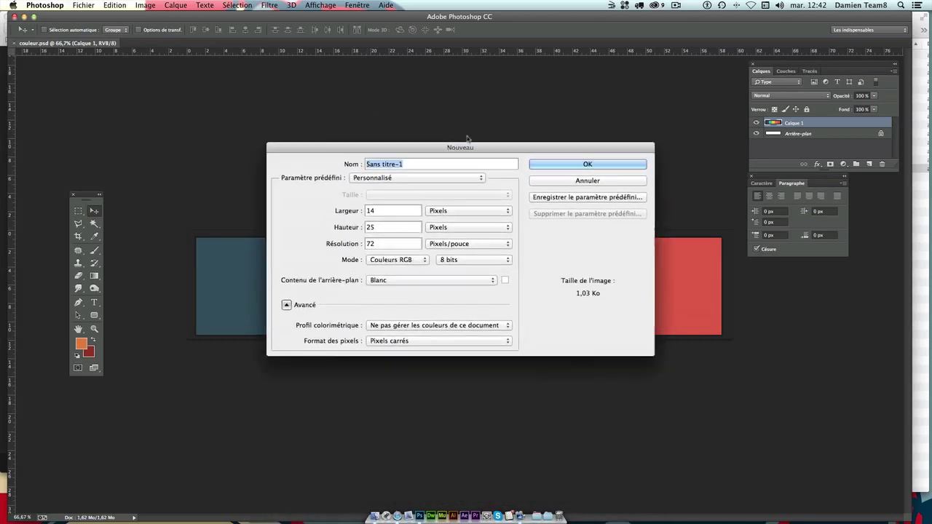
# Set the new document size to 1200 × 1000 pixels at 72 ppi.
pyautogui.moveTo(467, 300); pyautogui.dragTo(456, 103)
pyautogui.click(378, 166)
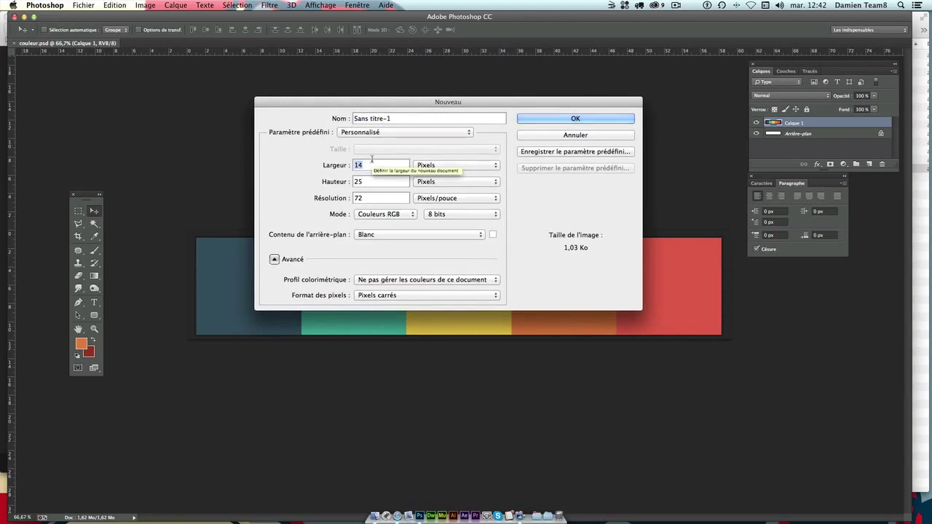
pyautogui.write('12')
pyautogui.write('00')
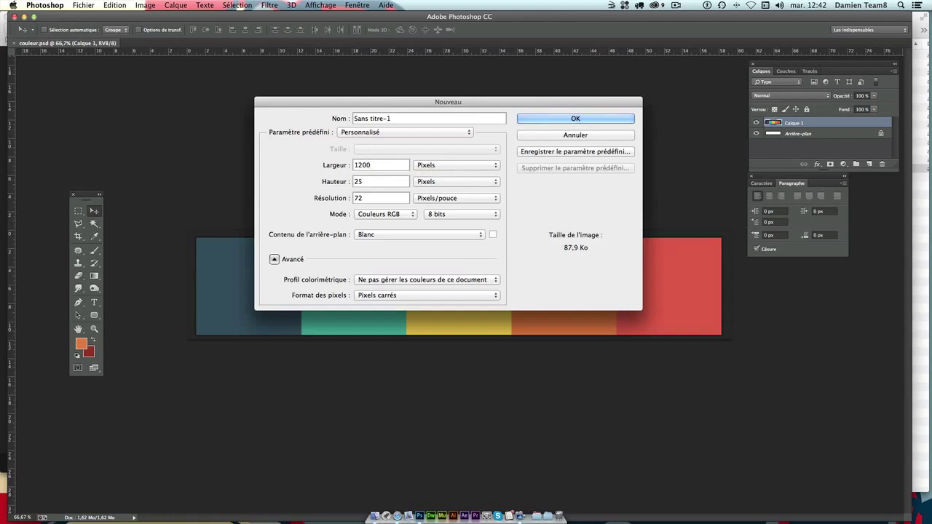
pyautogui.press('Tab')
pyautogui.write('1')
pyautogui.write('000')
pyautogui.press('Tab')
pyautogui.click(371, 197)
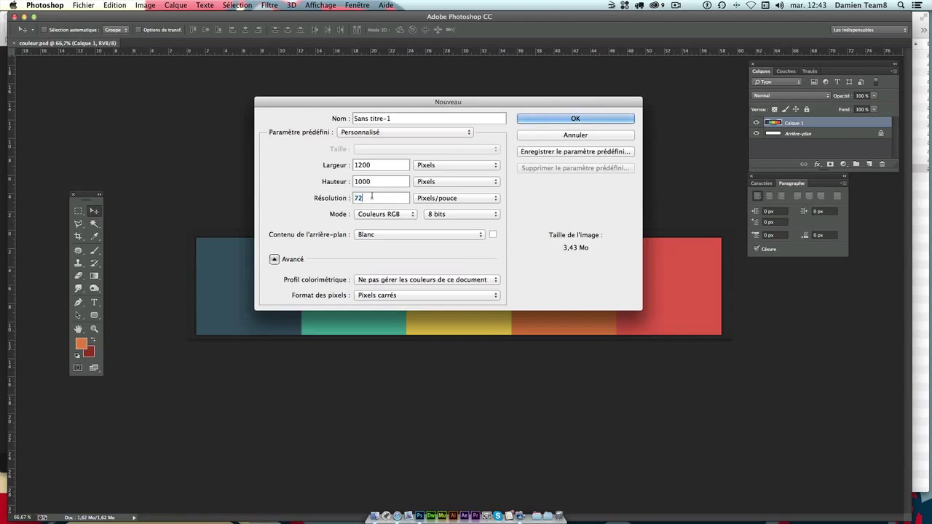
# Name the document 'Mon site internet', keep pixel units, and create it.
pyautogui.tripleClick(401, 118)
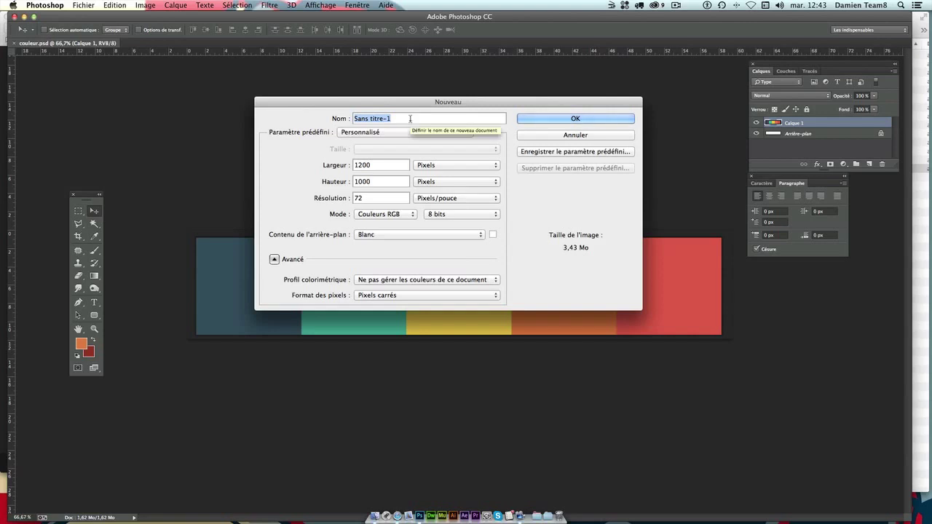
pyautogui.write('Mon')
pyautogui.write(' site i')
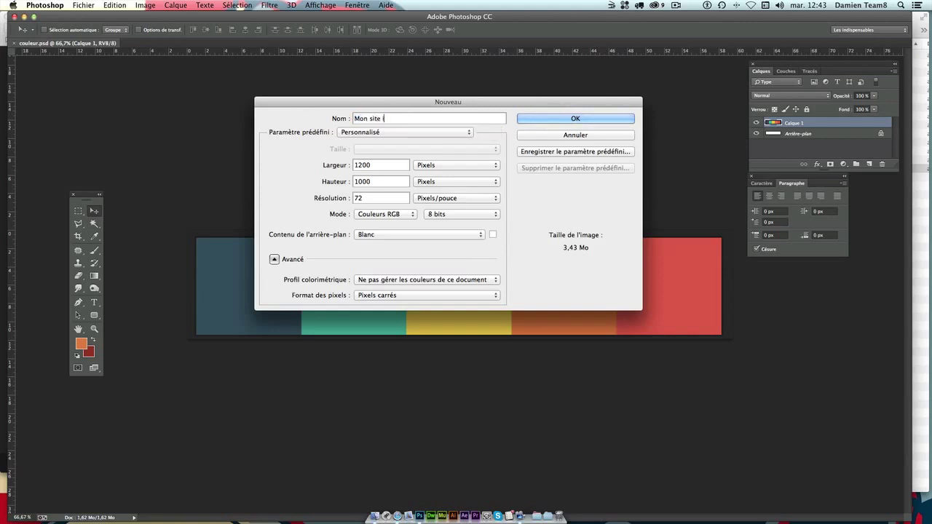
pyautogui.write('nternet')
pyautogui.press('Tab')
pyautogui.press('Tab')
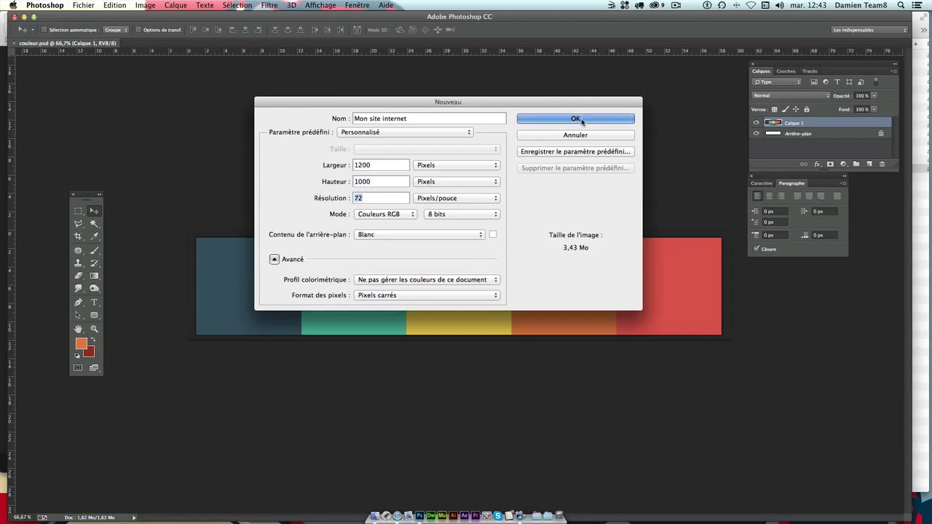
pyautogui.click(449, 165)
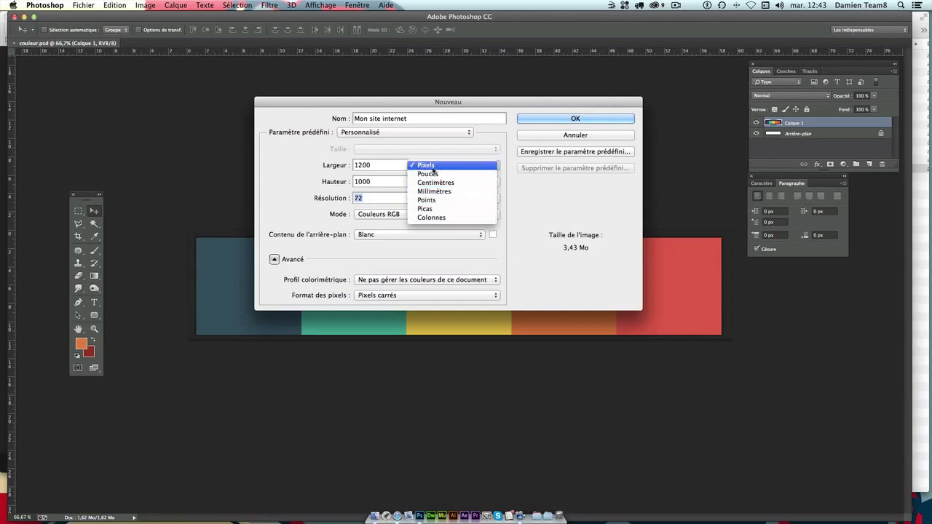
pyautogui.click(432, 166)
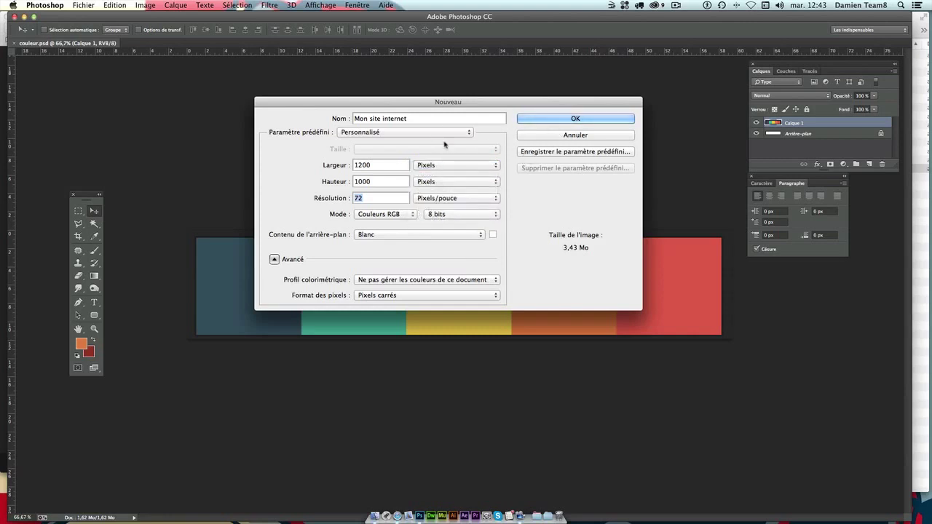
pyautogui.doubleClick(362, 165)
pyautogui.click(564, 121)
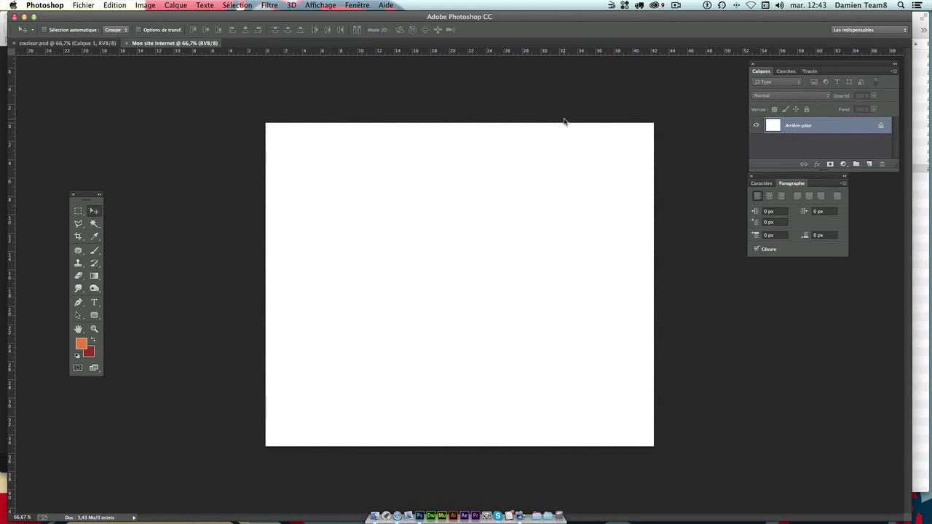
# View the page at 100% and convert the background into a layer named 'fond'.
pyautogui.press('super+1')
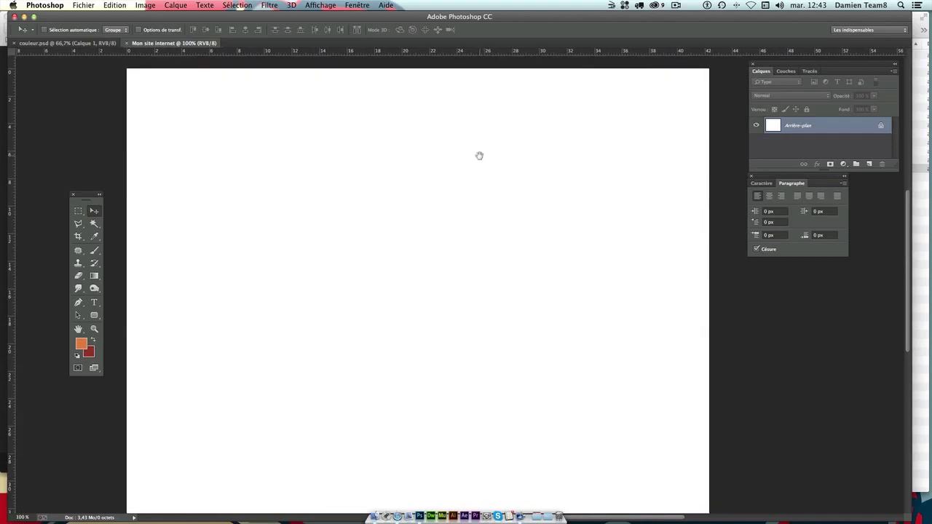
pyautogui.doubleClick(823, 126)
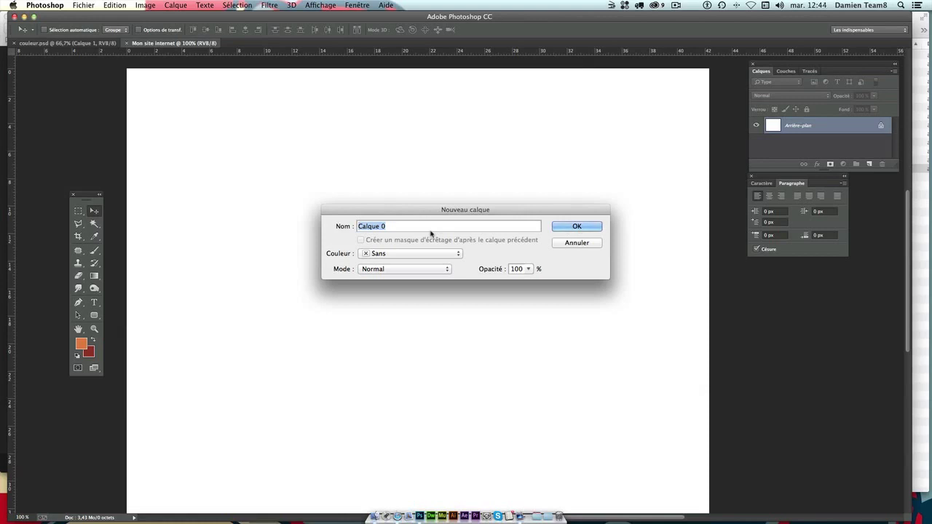
pyautogui.write('fo')
pyautogui.write('nd')
pyautogui.press('Return')
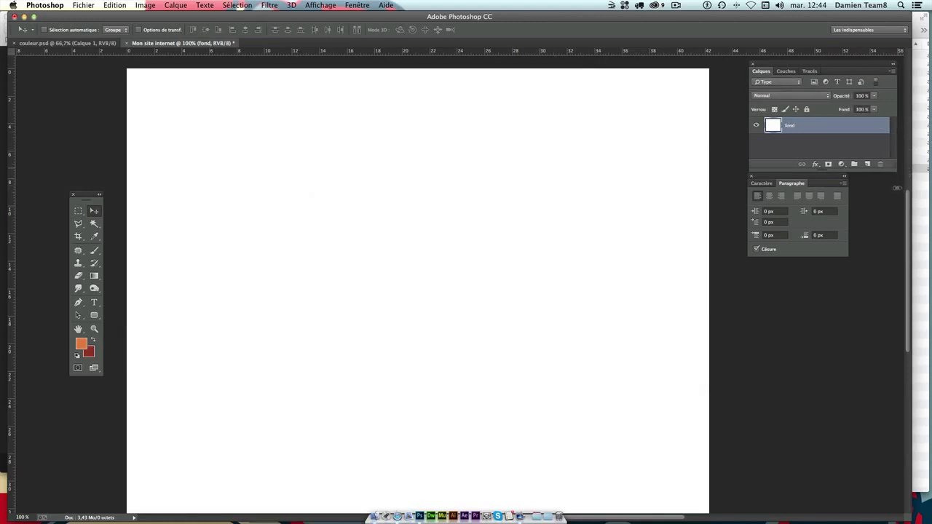
# Enlarge the Layers panel and bring couleur.psd back to the front.
pyautogui.moveTo(898, 168)
pyautogui.mouseDown()
pyautogui.moveTo(896, 358)
pyautogui.moveTo(888, 169)
pyautogui.mouseUp()
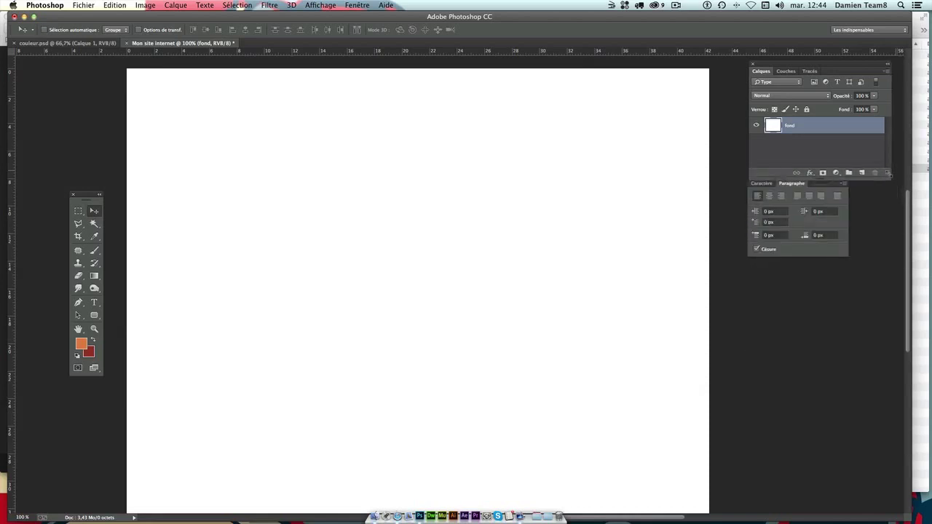
pyautogui.moveTo(806, 187)
pyautogui.mouseDown()
pyautogui.moveTo(806, 346)
pyautogui.moveTo(703, 320)
pyautogui.mouseUp()
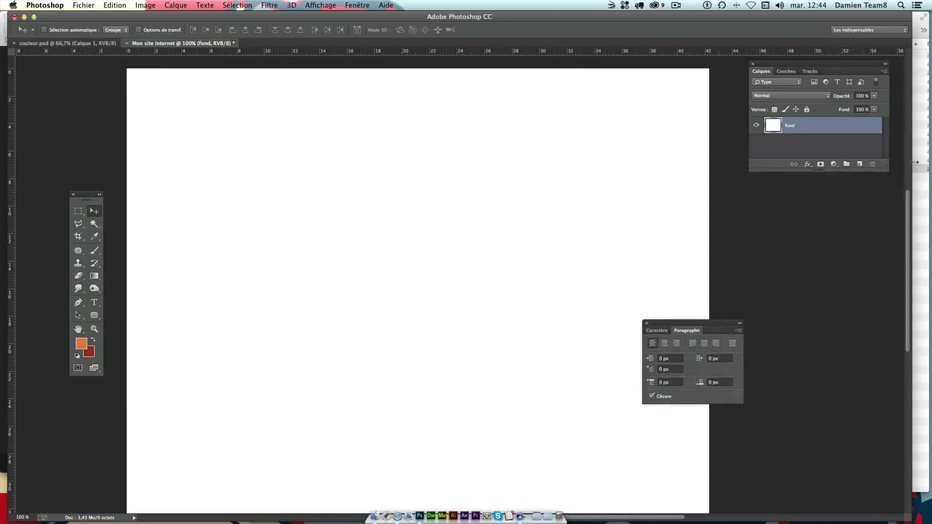
pyautogui.moveTo(887, 167); pyautogui.dragTo(907, 387)
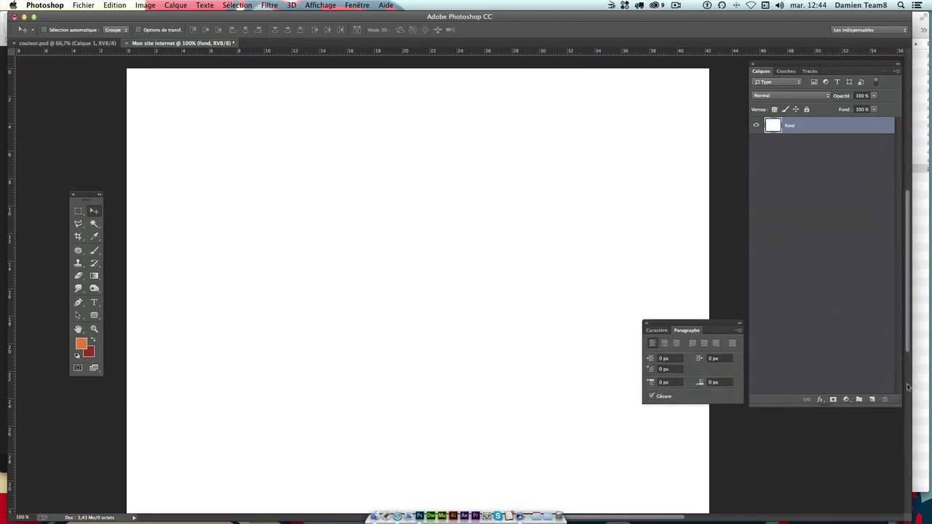
pyautogui.click(86, 42)
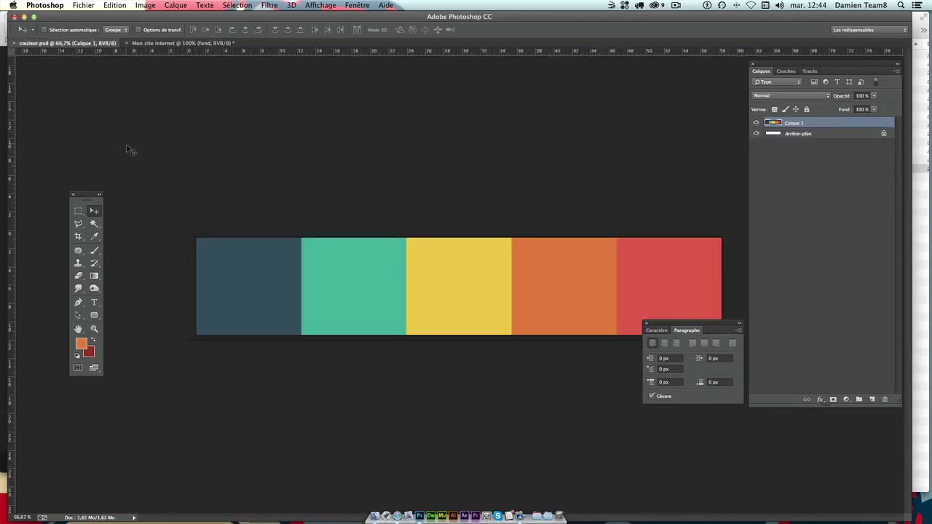
# Sample the palette's dark blue-grey #334d5c as foreground colour, then return to Mon site internet.
pyautogui.click(81, 343)
pyautogui.click(270, 284)
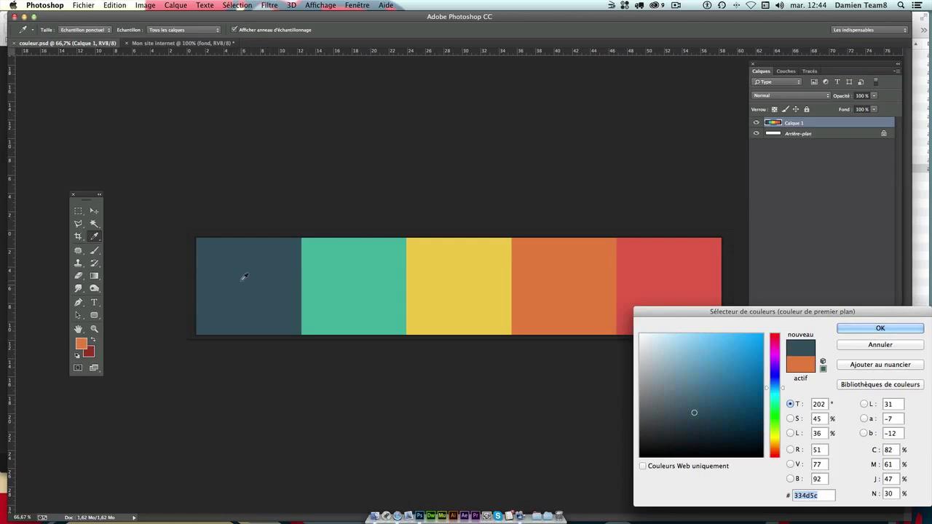
pyautogui.press('Return')
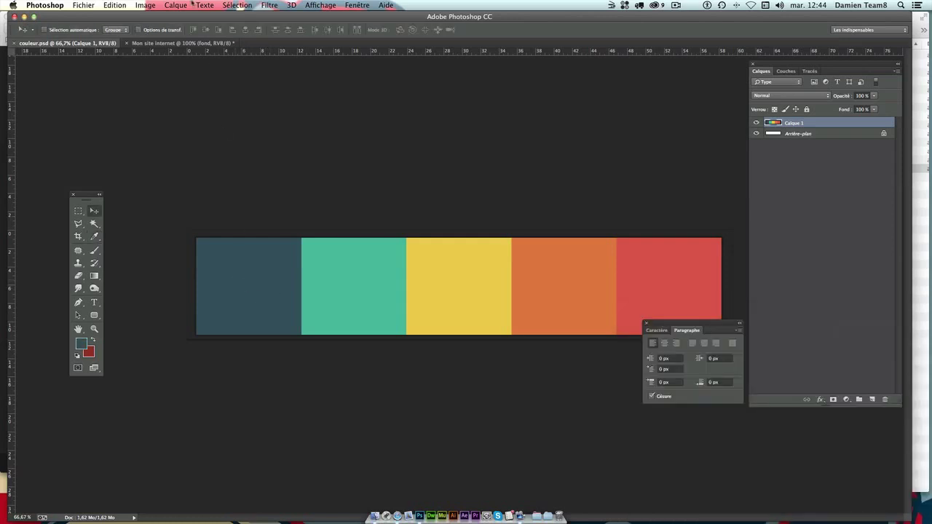
pyautogui.click(174, 43)
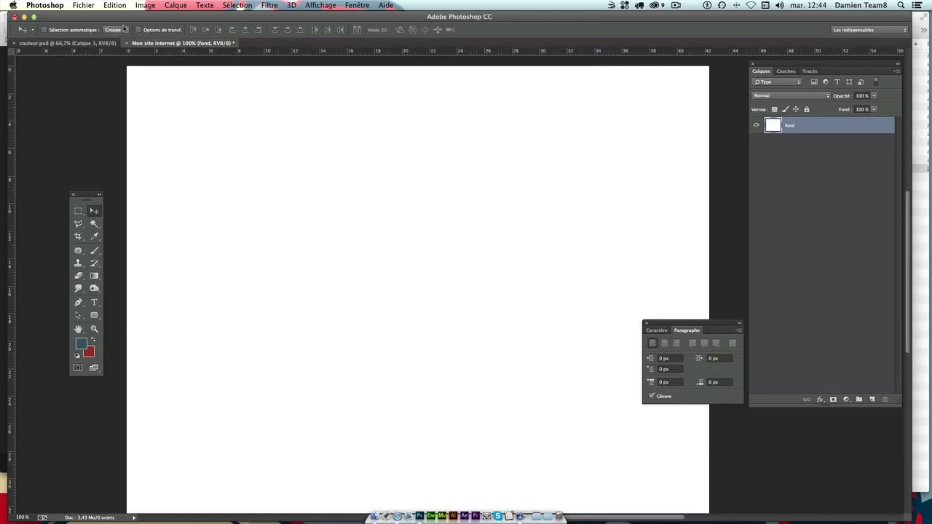
# Fill the fond layer with the foreground colour, then undo the fill.
pyautogui.click(91, 6)
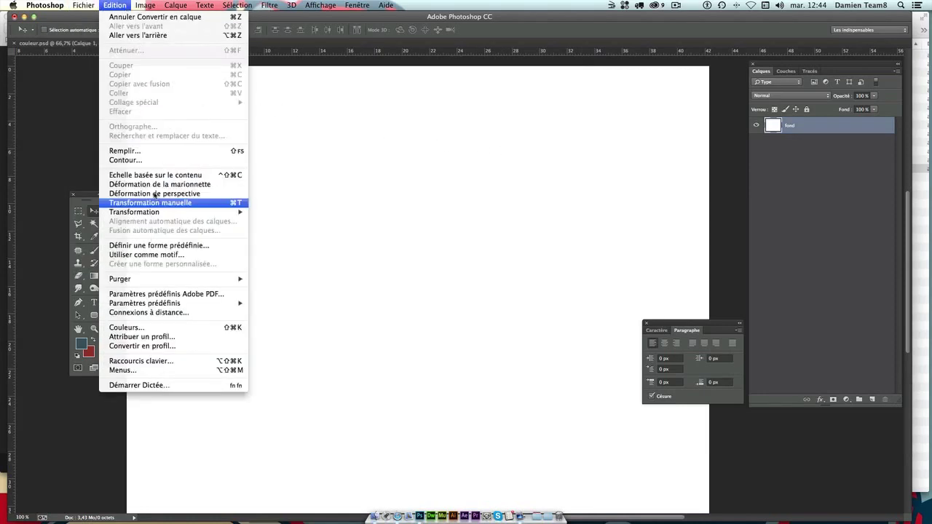
pyautogui.click(120, 151)
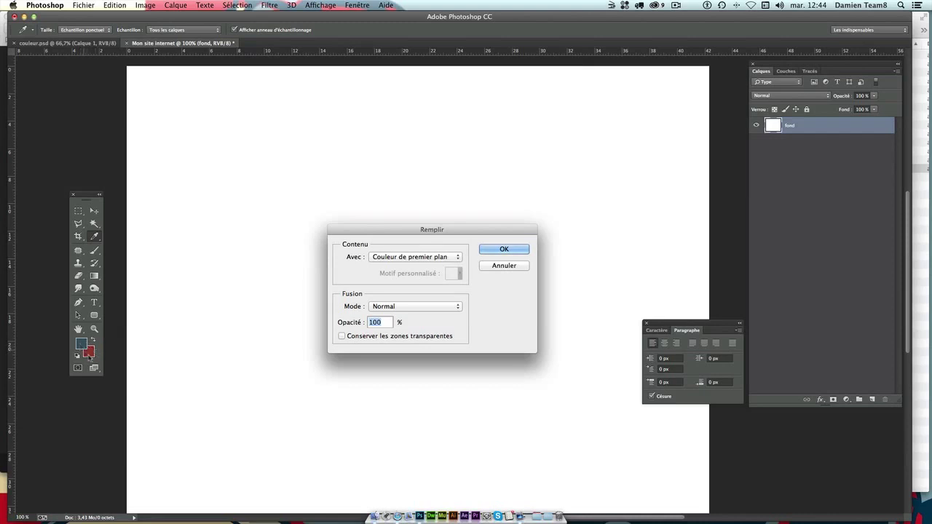
pyautogui.click(522, 252)
pyautogui.press('v')
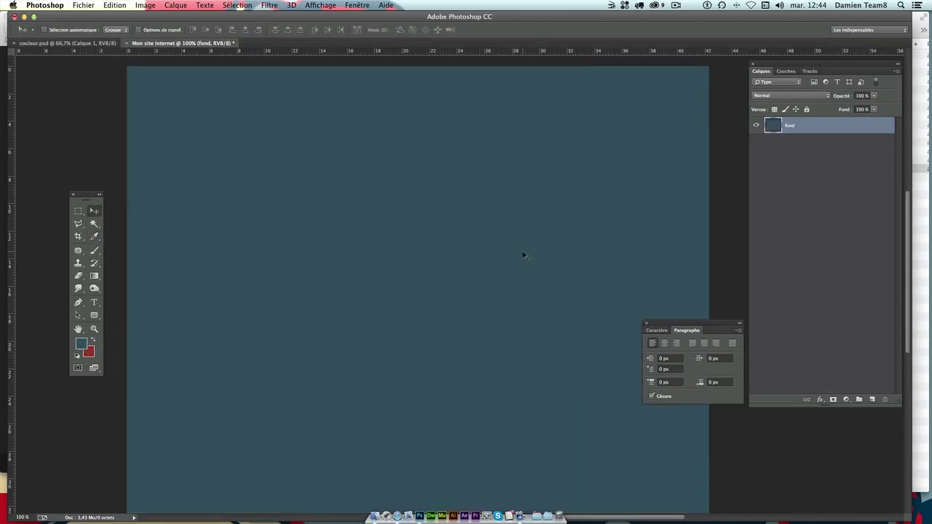
pyautogui.hotkey('ctrl', 'z')
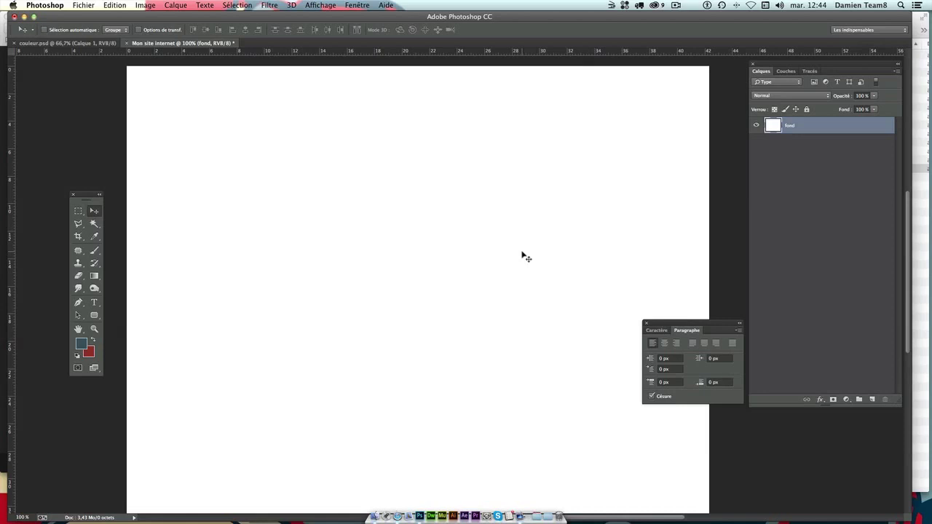
# Refill the fond layer with the dark blue-grey foreground colour using Shift+F5.
pyautogui.hotkey('shift', 'F5')
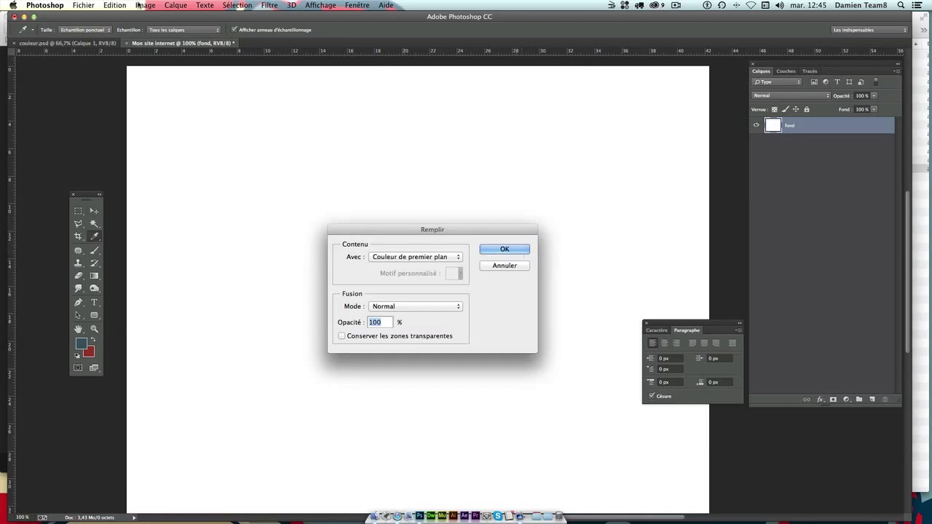
pyautogui.moveTo(444, 228); pyautogui.dragTo(427, 200)
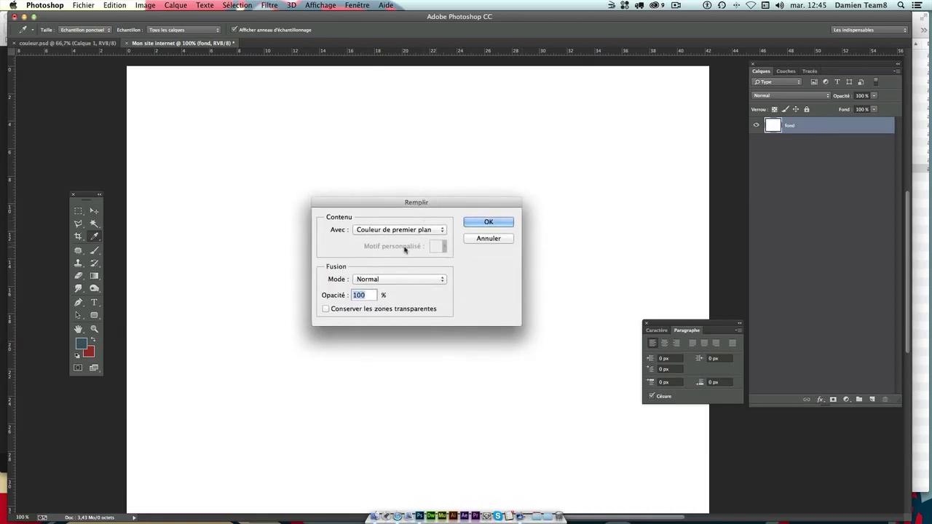
pyautogui.click(437, 229)
pyautogui.click(437, 229)
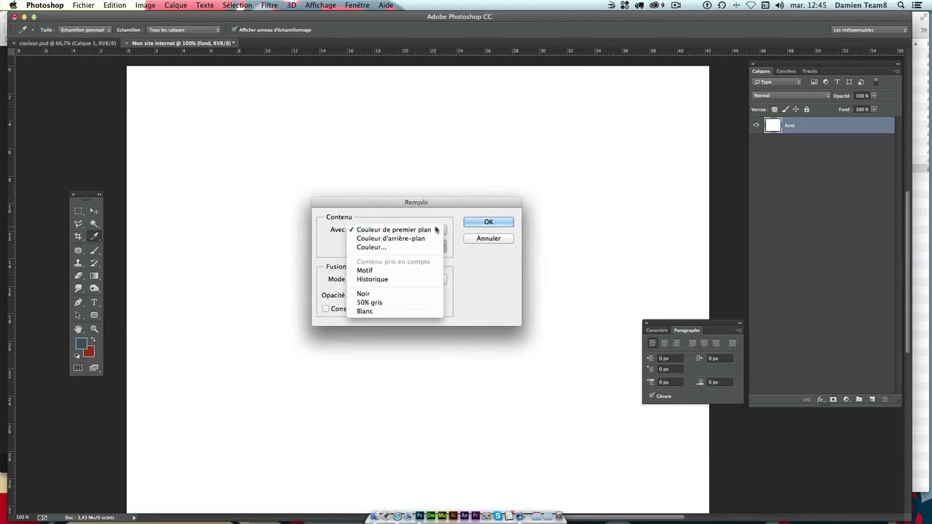
pyautogui.click(504, 225)
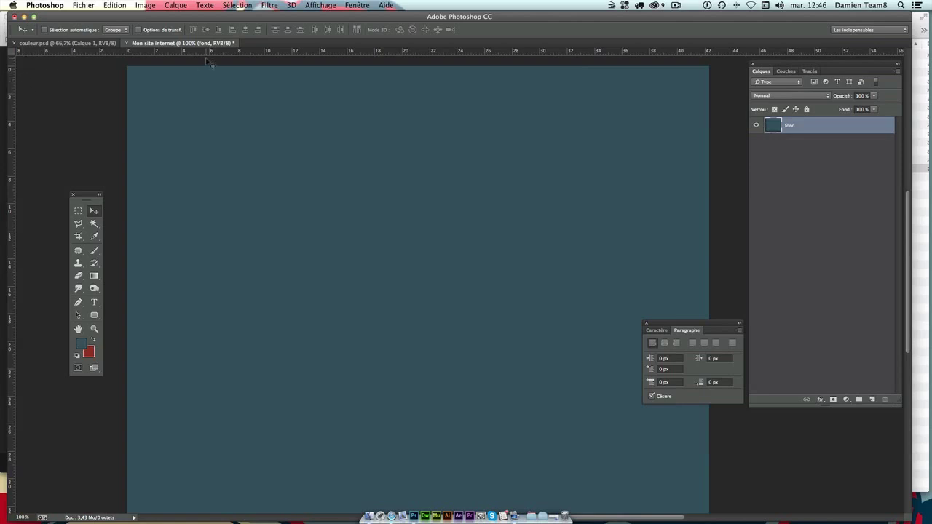
# Show the rulers and draw a rectangular selection square at the canvas top-left.
pyautogui.hotkey('ctrl', 'r')
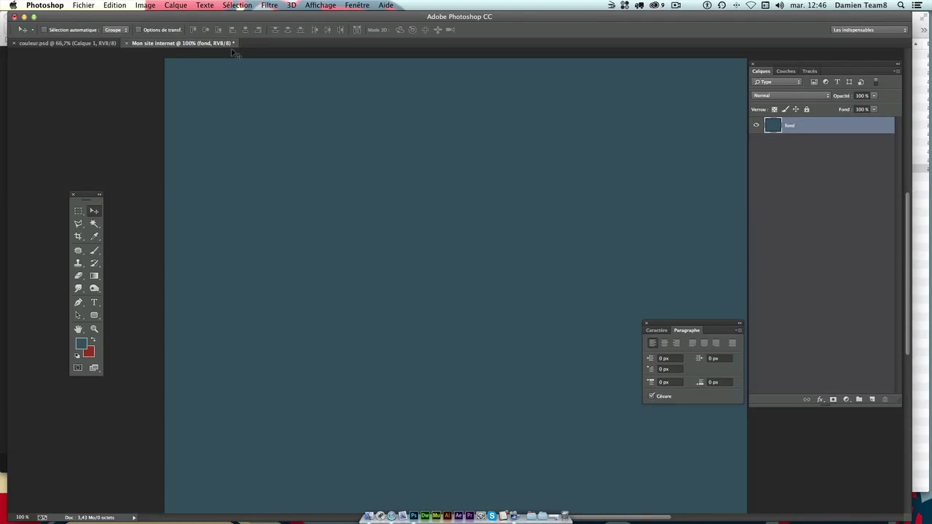
pyautogui.hotkey('ctrl', 'r')
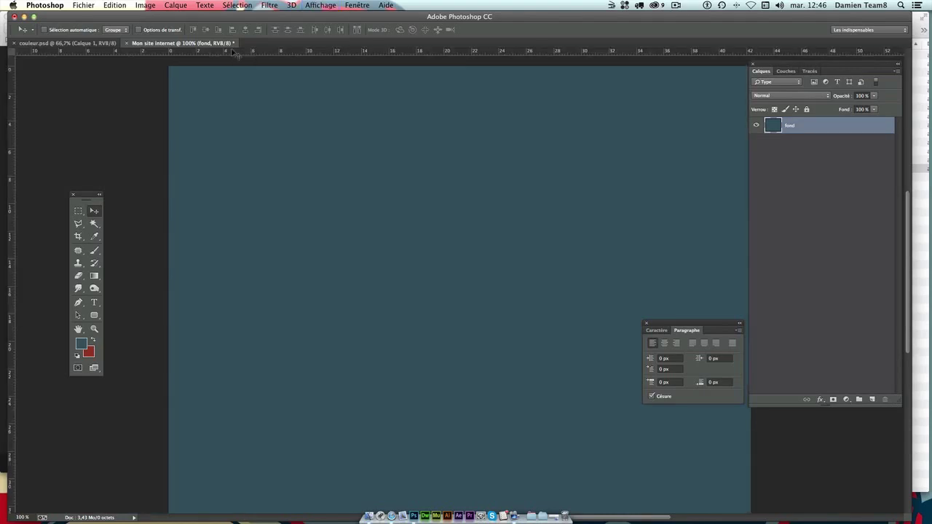
pyautogui.hotkey('ctrl', 'r')
pyautogui.hotkey('ctrl', 'r')
pyautogui.hotkey('ctrl', 'r')
pyautogui.hotkey('ctrl', 'r')
pyautogui.hotkey('ctrl', 'r')
pyautogui.hotkey('ctrl', 'r')
pyautogui.click(79, 212)
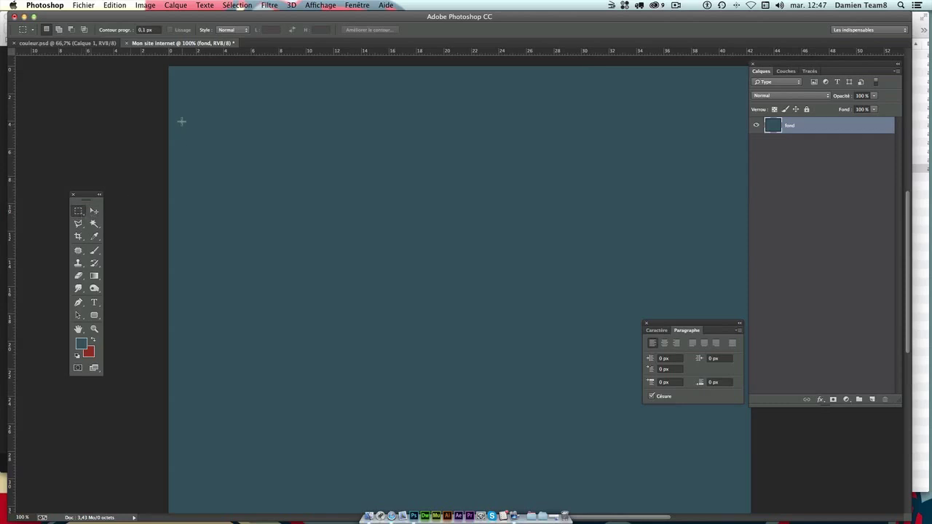
pyautogui.click(79, 212)
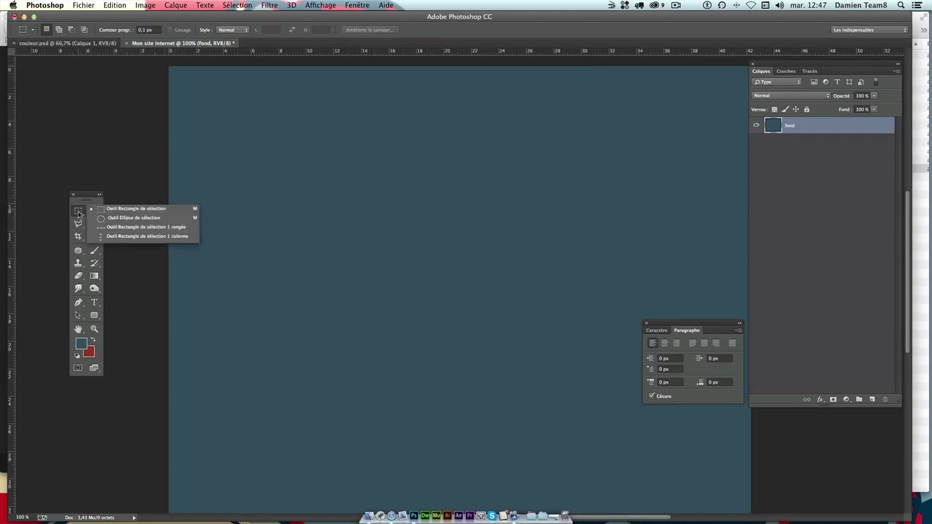
pyautogui.click(78, 213)
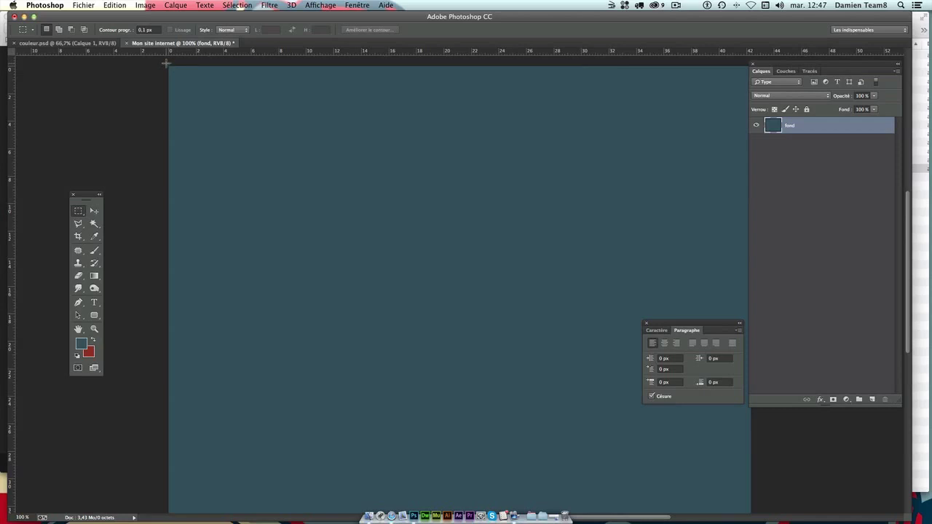
pyautogui.moveTo(166, 63)
pyautogui.mouseDown()
pyautogui.moveTo(294, 141)
pyautogui.moveTo(202, 89)
pyautogui.moveTo(251, 141)
pyautogui.moveTo(206, 102)
pyautogui.moveTo(339, 169)
pyautogui.moveTo(235, 90)
pyautogui.moveTo(318, 154)
pyautogui.moveTo(380, 183)
pyautogui.moveTo(258, 107)
pyautogui.moveTo(441, 206)
pyautogui.moveTo(399, 186)
pyautogui.mouseUp()
# Clear the selection and change the ruler units preference from centimetres to pixels.
pyautogui.click(214, 89)
pyautogui.click(82, 5)
pyautogui.click(87, 6)
pyautogui.click(87, 6)
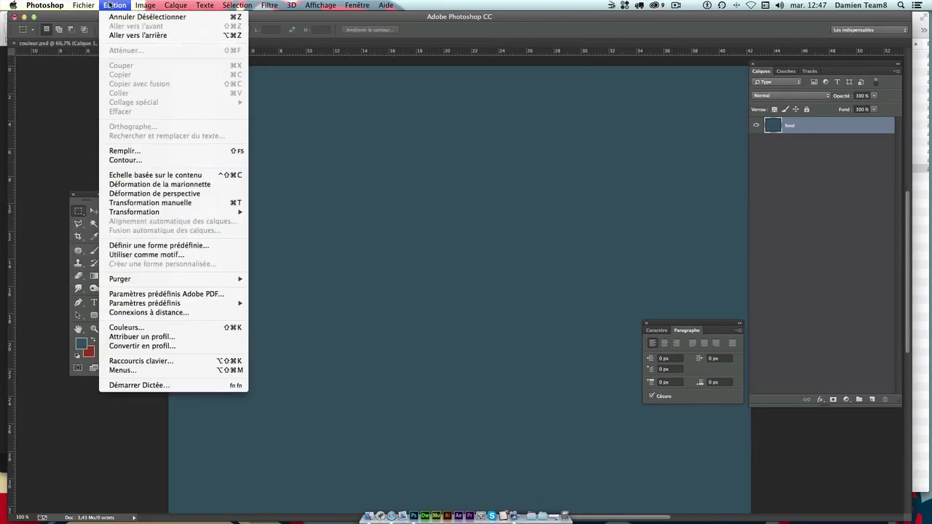
pyautogui.moveTo(51, 35)
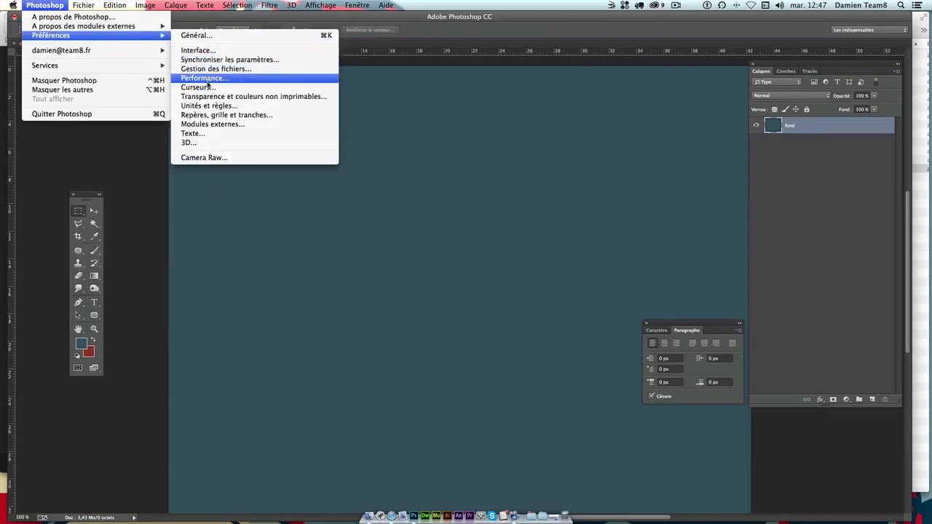
pyautogui.click(196, 107)
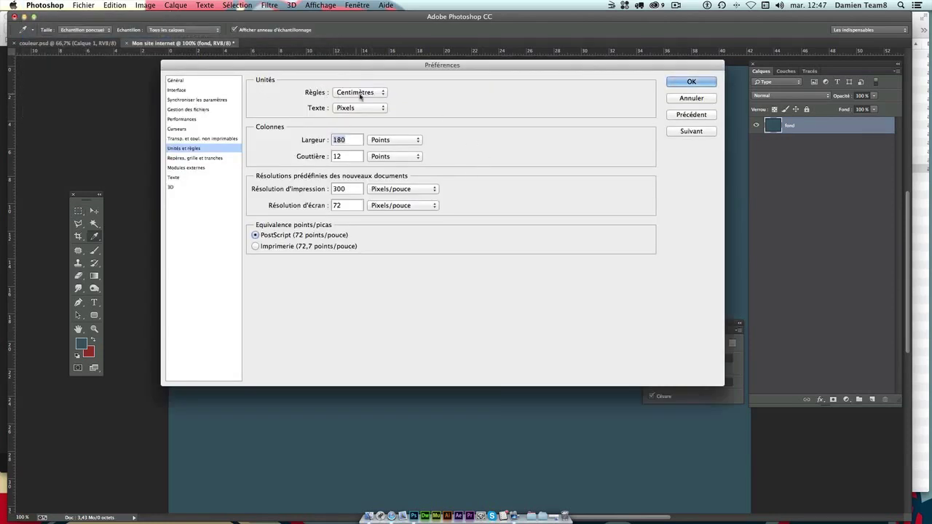
pyautogui.click(357, 95)
pyautogui.click(352, 75)
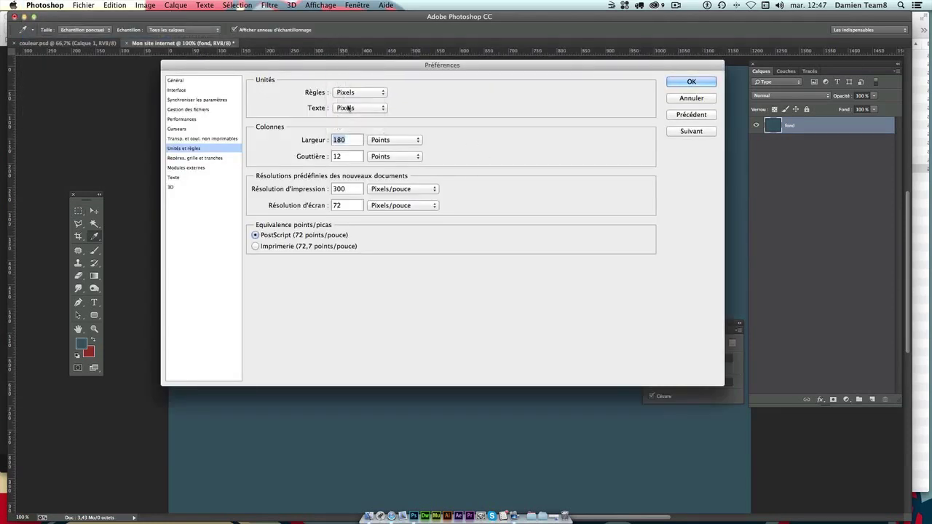
pyautogui.click(688, 82)
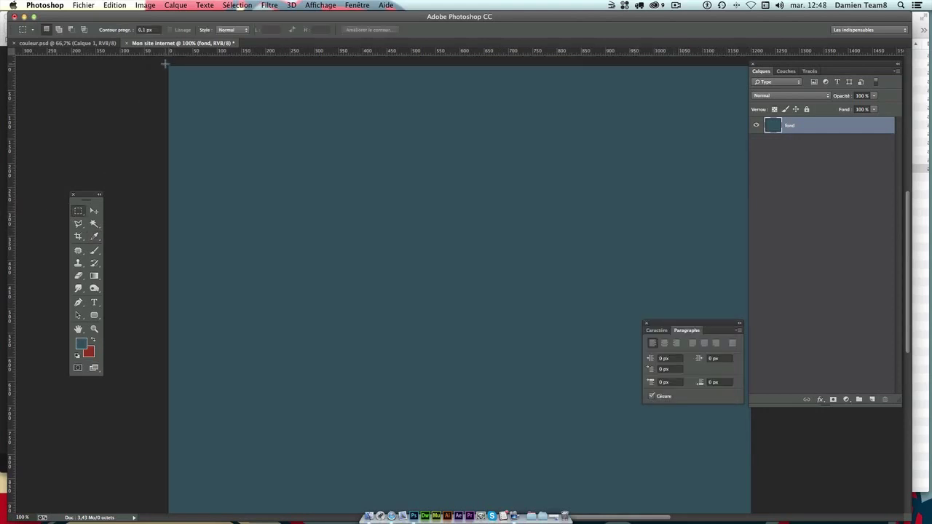
# Measure a 110 px left margin and place a vertical guide at X 110 px.
pyautogui.moveTo(165, 64); pyautogui.dragTo(222, 100)
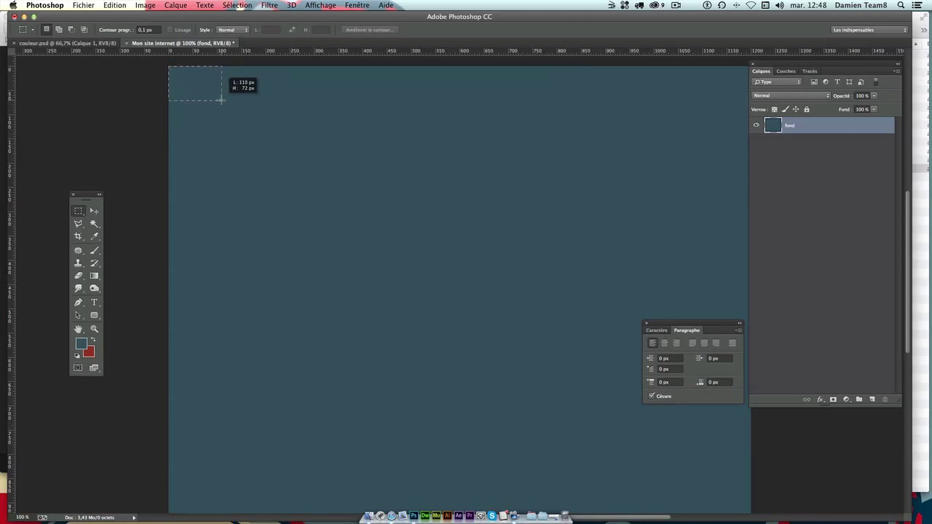
pyautogui.moveTo(222, 100); pyautogui.dragTo(222, 101)
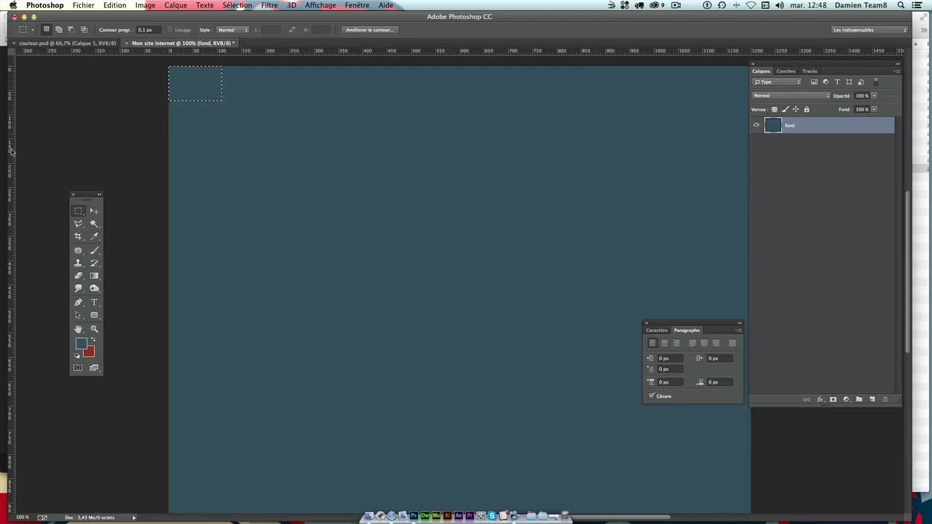
pyautogui.moveTo(11, 160); pyautogui.dragTo(219, 172)
pyautogui.moveTo(13, 167); pyautogui.dragTo(220, 155)
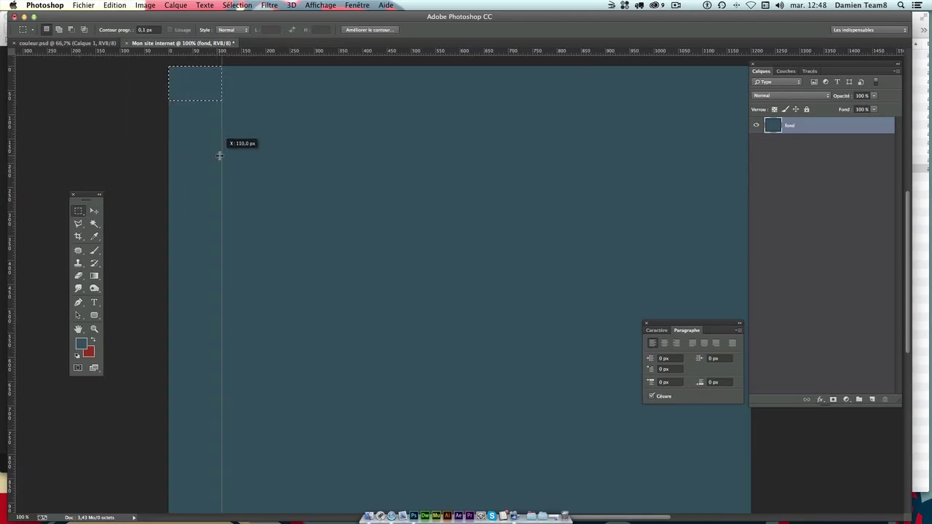
pyautogui.moveTo(217, 155); pyautogui.dragTo(223, 155)
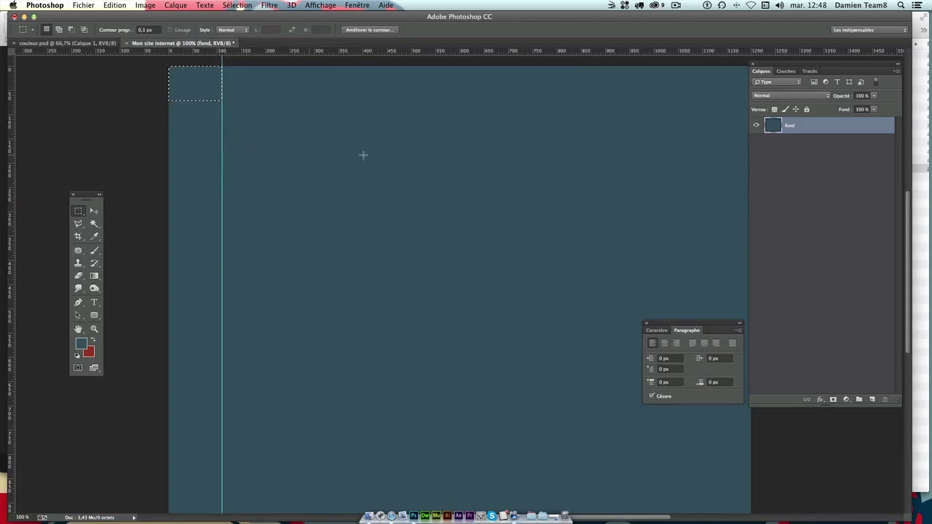
pyautogui.click(389, 155)
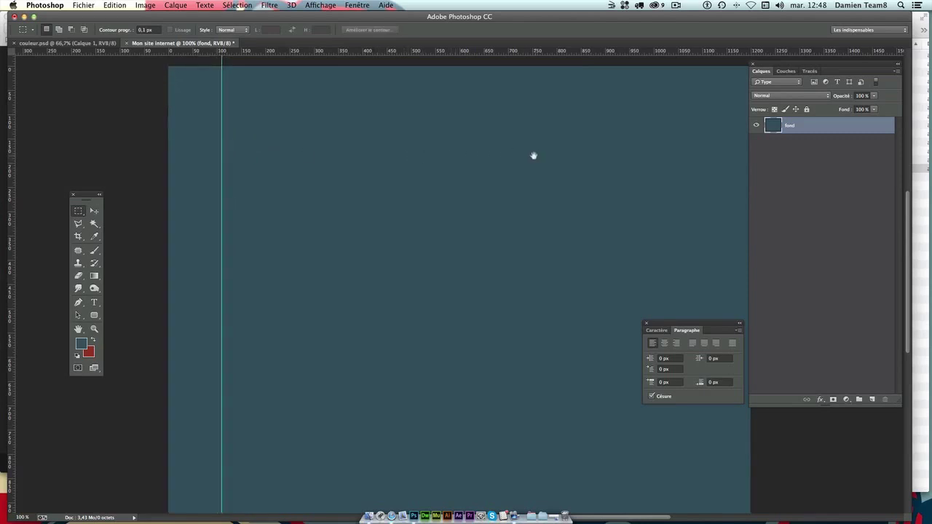
# Pan across the page and add a second vertical guide at X 1090 px.
pyautogui.moveTo(534, 154); pyautogui.dragTo(462, 152)
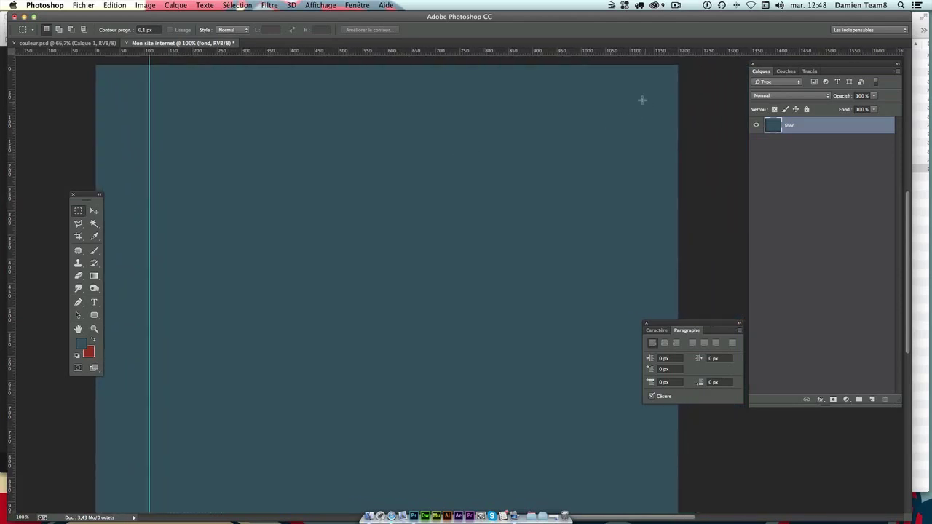
pyautogui.moveTo(231, 100); pyautogui.dragTo(304, 100)
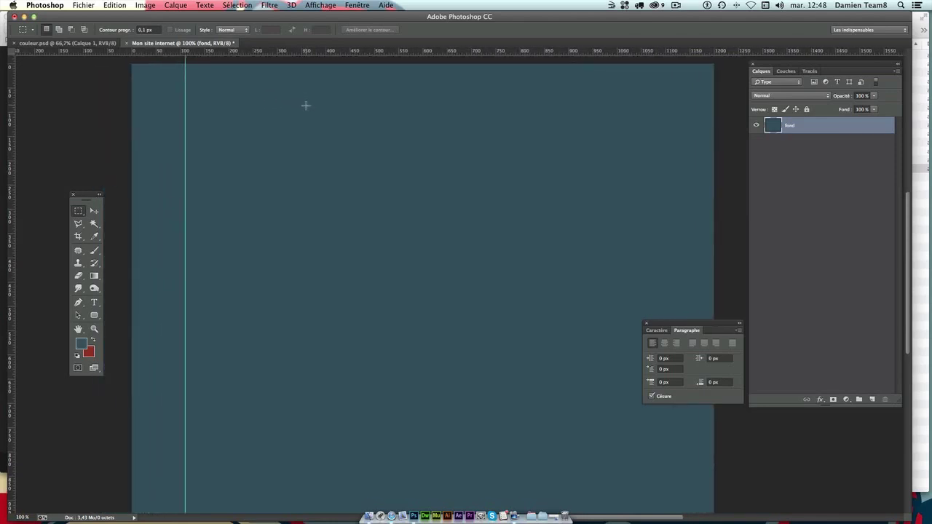
pyautogui.moveTo(505, 104); pyautogui.dragTo(422, 107)
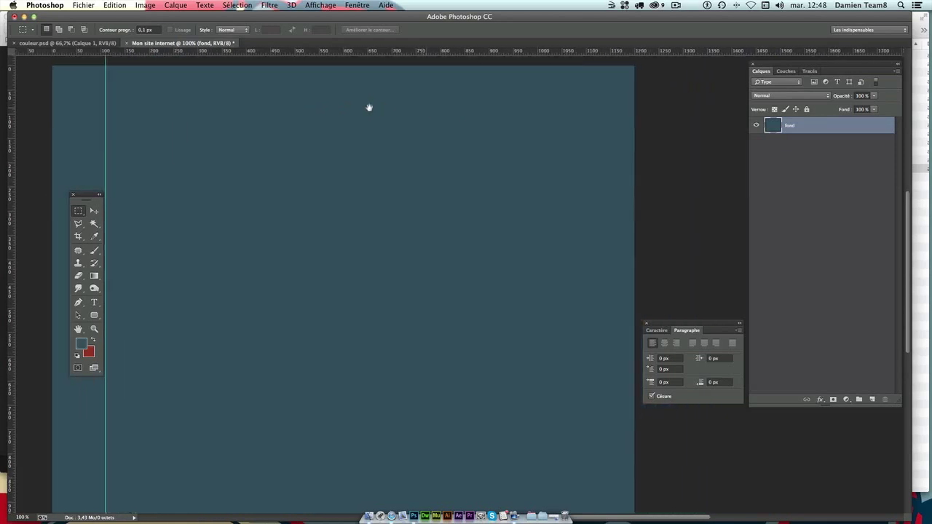
pyautogui.moveTo(276, 107)
pyautogui.mouseDown()
pyautogui.moveTo(361, 107)
pyautogui.moveTo(343, 108)
pyautogui.mouseUp()
pyautogui.moveTo(332, 329)
pyautogui.mouseDown()
pyautogui.moveTo(343, 250)
pyautogui.moveTo(430, 194)
pyautogui.moveTo(412, 306)
pyautogui.mouseUp()
pyautogui.moveTo(443, 208); pyautogui.dragTo(441, 160)
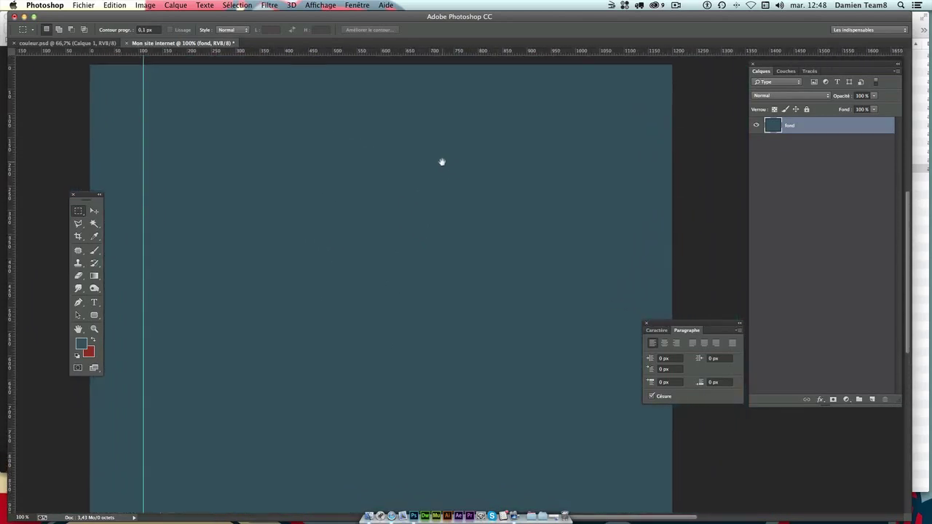
pyautogui.moveTo(230, 189)
pyautogui.mouseDown()
pyautogui.moveTo(266, 179)
pyautogui.moveTo(308, 193)
pyautogui.moveTo(294, 182)
pyautogui.mouseUp()
pyautogui.moveTo(406, 125); pyautogui.dragTo(380, 132)
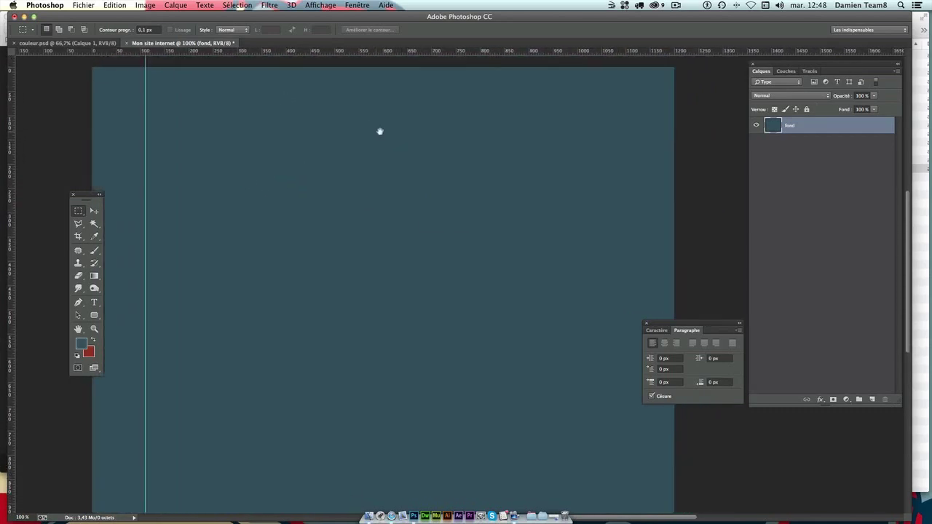
pyautogui.moveTo(700, 55); pyautogui.dragTo(621, 110)
pyautogui.moveTo(10, 161); pyautogui.dragTo(621, 143)
pyautogui.click(582, 134)
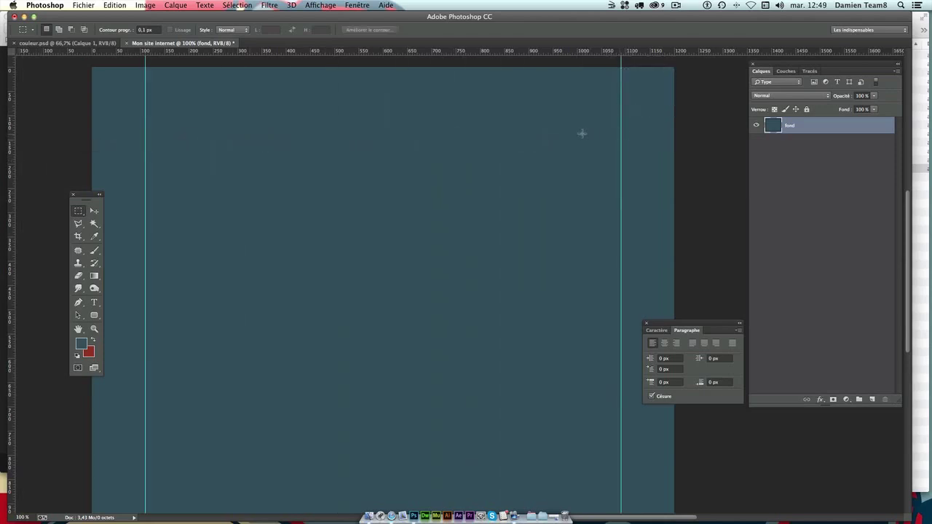
# Outline the 980 px wide area between the guides, then discard that trial selection.
pyautogui.moveTo(145, 67)
pyautogui.mouseDown()
pyautogui.moveTo(621, 136)
pyautogui.moveTo(621, 119)
pyautogui.moveTo(621, 358)
pyautogui.moveTo(620, 308)
pyautogui.mouseUp()
pyautogui.click(154, 73)
pyautogui.click(81, 343)
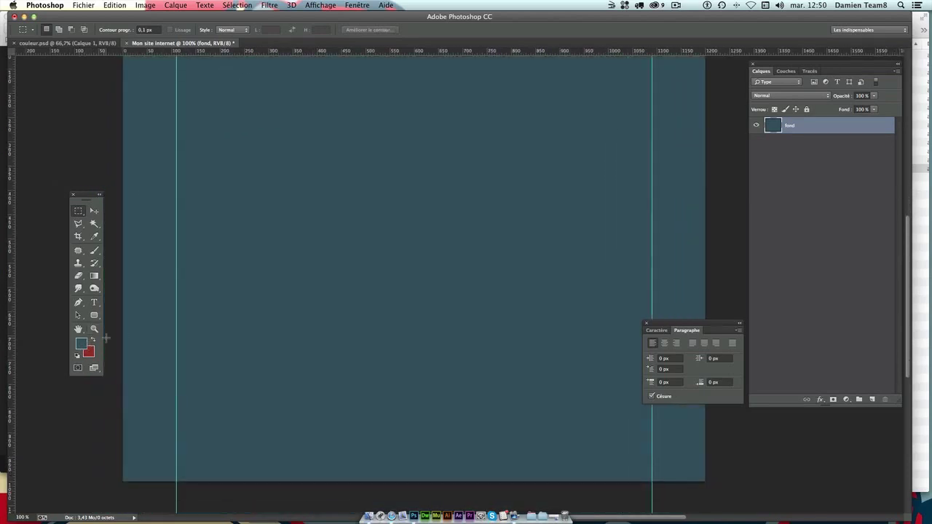
pyautogui.scroll(3, 310, 291)
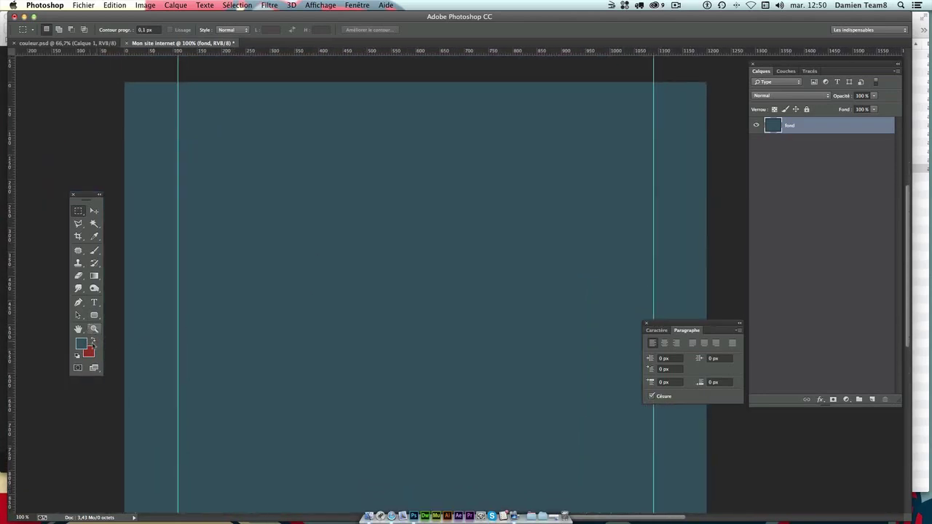
# Enter hex 2c3e50 in the Color Picker to make the foreground dark blue.
pyautogui.click(81, 344)
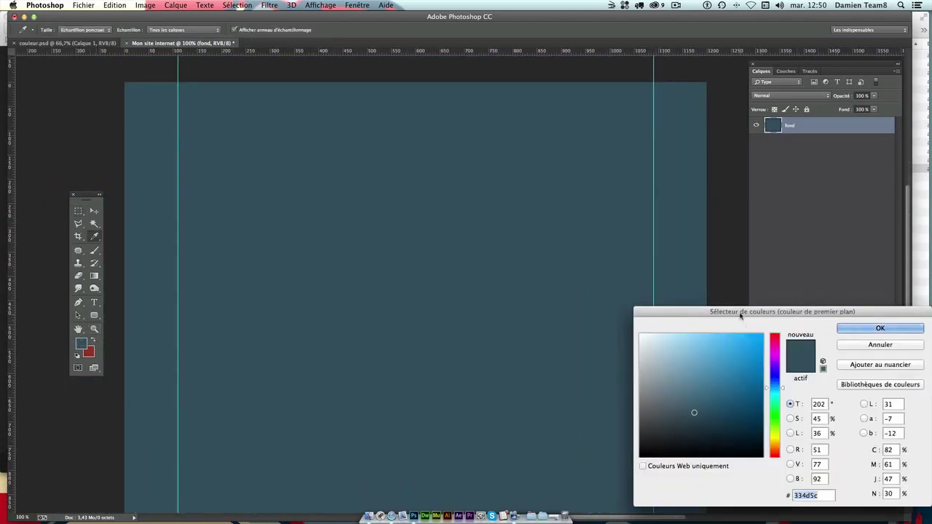
pyautogui.moveTo(740, 315); pyautogui.dragTo(332, 200)
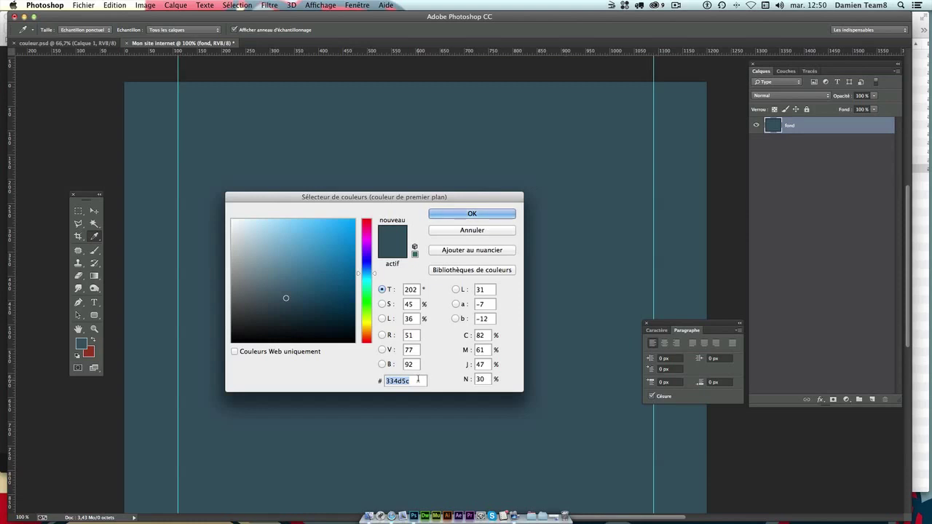
pyautogui.write('2c')
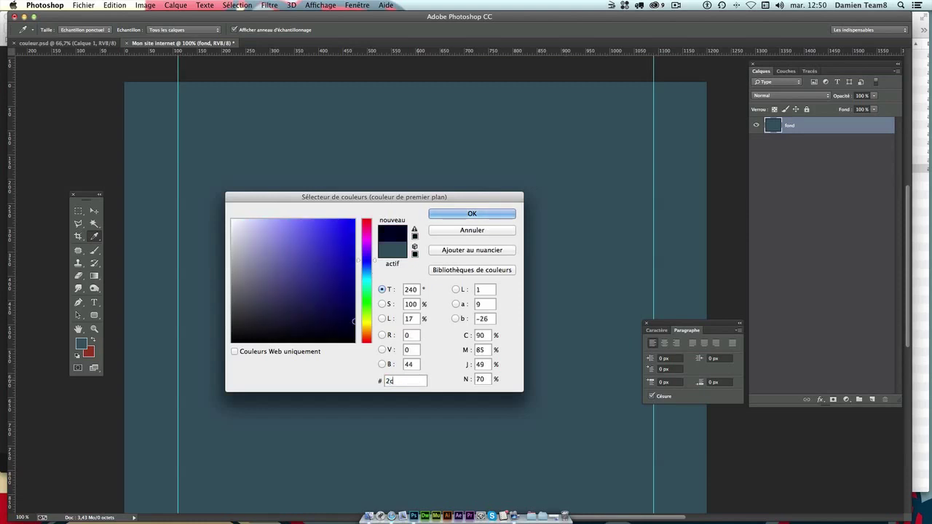
pyautogui.write('3e')
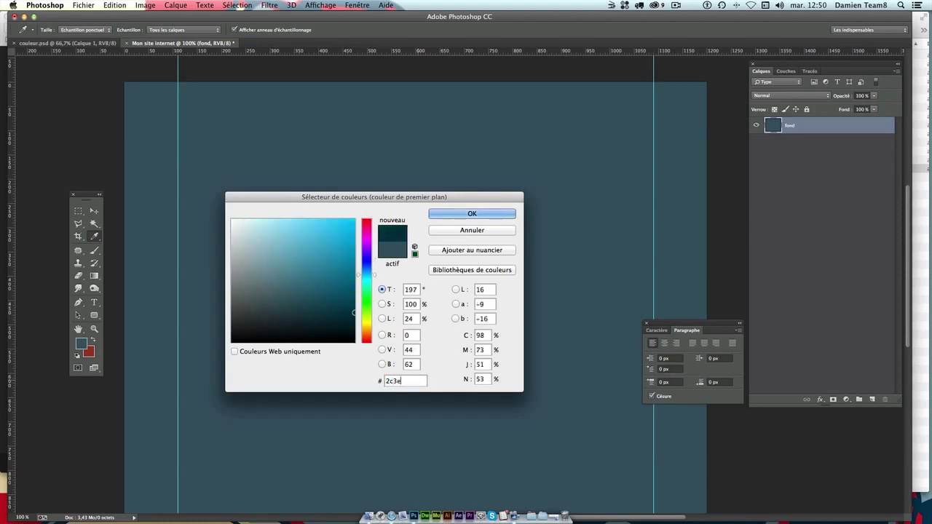
pyautogui.write('50')
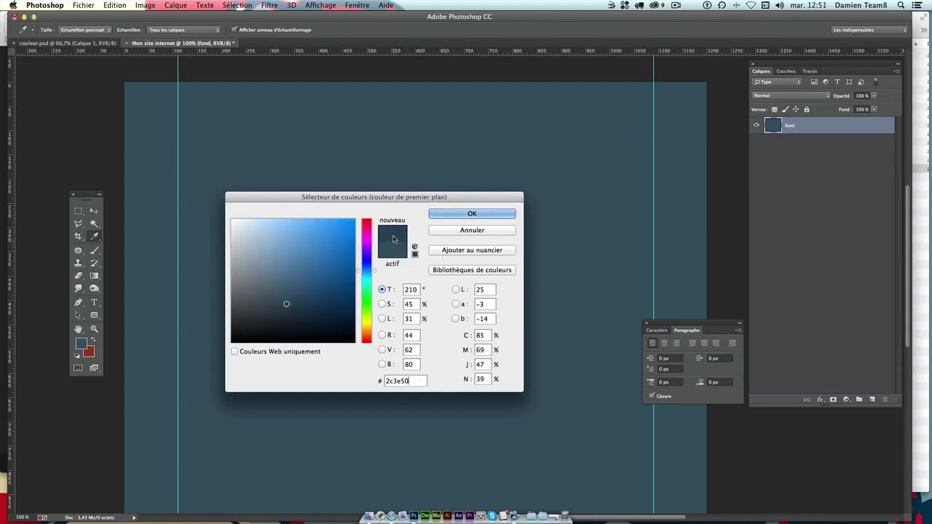
pyautogui.click(458, 213)
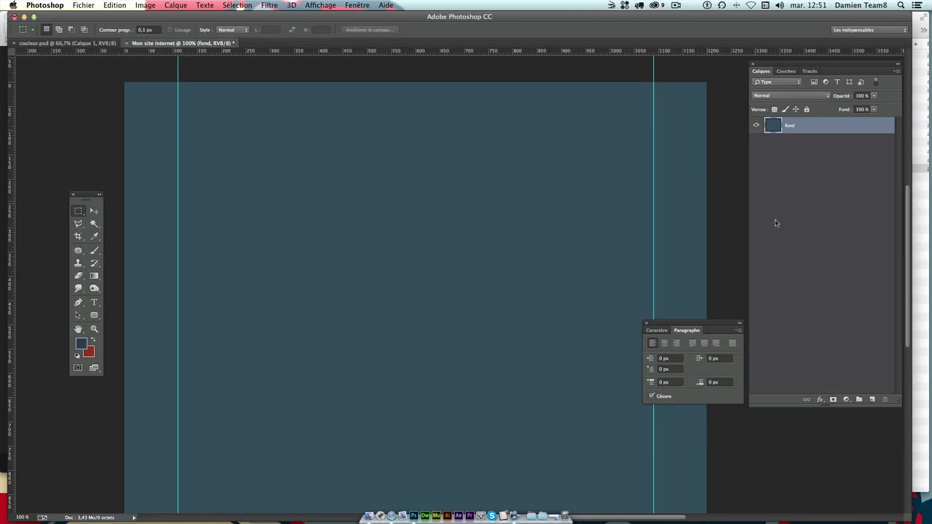
# Create a new layer group named Header.
pyautogui.click(859, 399)
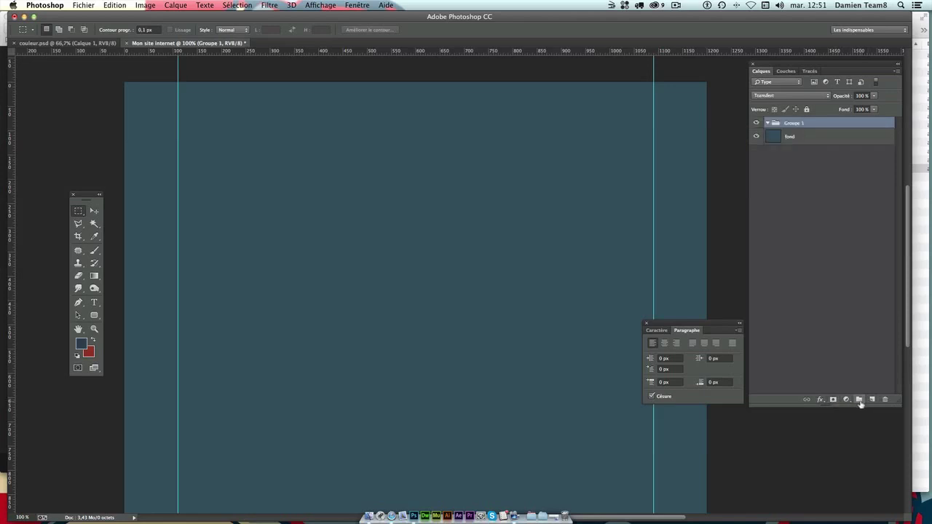
pyautogui.doubleClick(792, 124)
pyautogui.write('Header')
pyautogui.click(825, 167)
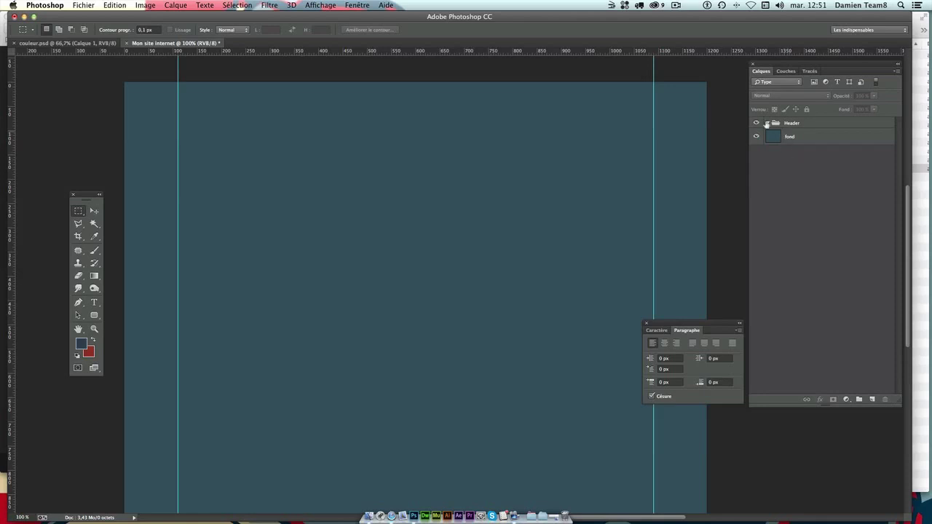
# Add an empty layer named fond header inside the Header group.
pyautogui.click(871, 399)
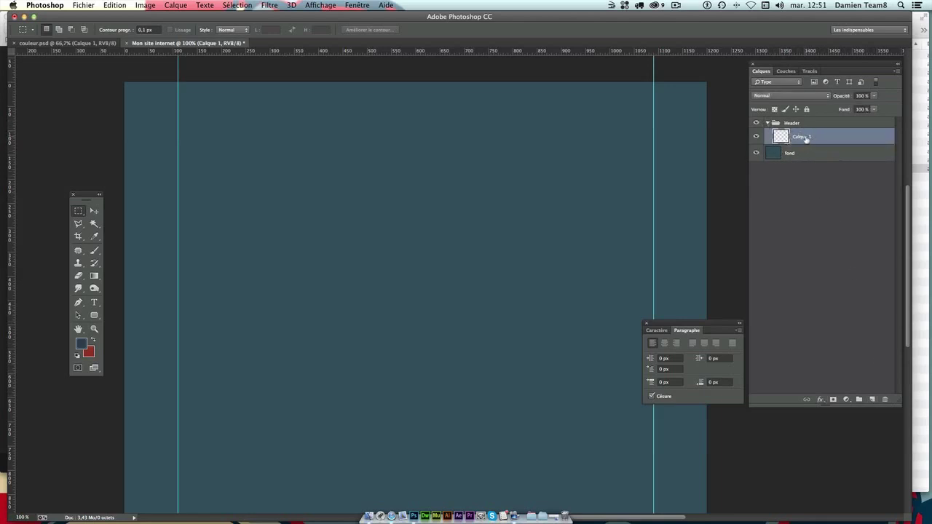
pyautogui.doubleClick(802, 136)
pyautogui.write('header')
pyautogui.press('Return')
# Fill a full-width 1200 × 180 px band at the page top with dark blue, then deselect.
pyautogui.moveTo(79, 211); pyautogui.dragTo(113, 211)
pyautogui.moveTo(114, 126)
pyautogui.mouseDown()
pyautogui.moveTo(327, 175)
pyautogui.moveTo(810, 193)
pyautogui.moveTo(720, 212)
pyautogui.mouseUp()
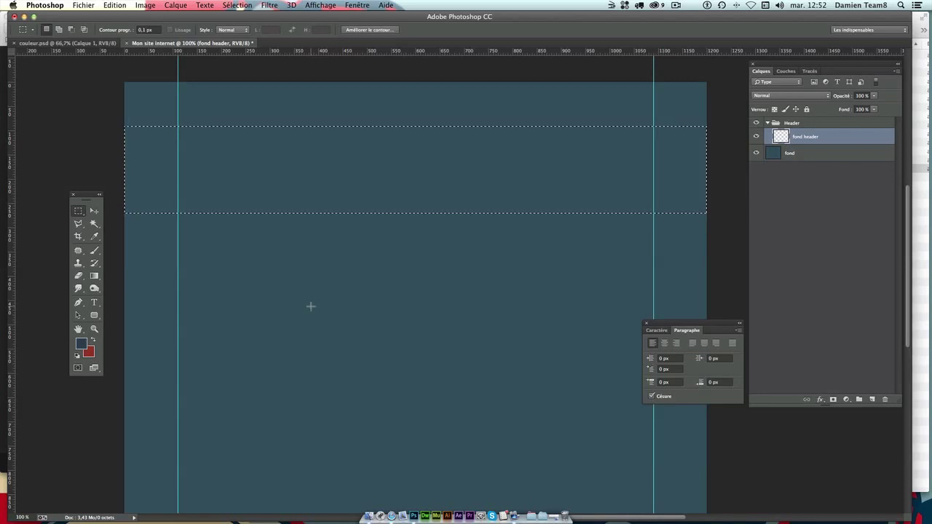
pyautogui.press('shift')
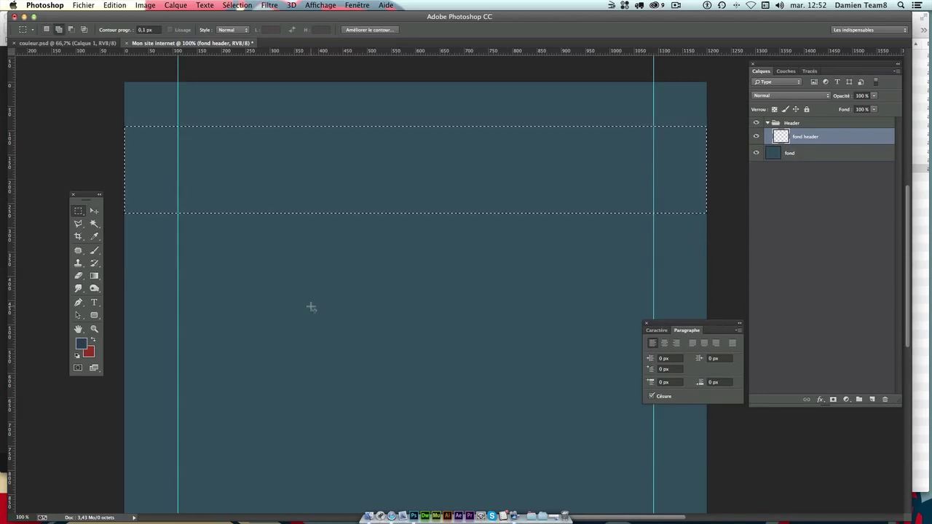
pyautogui.hotkey('shift', 'F5')
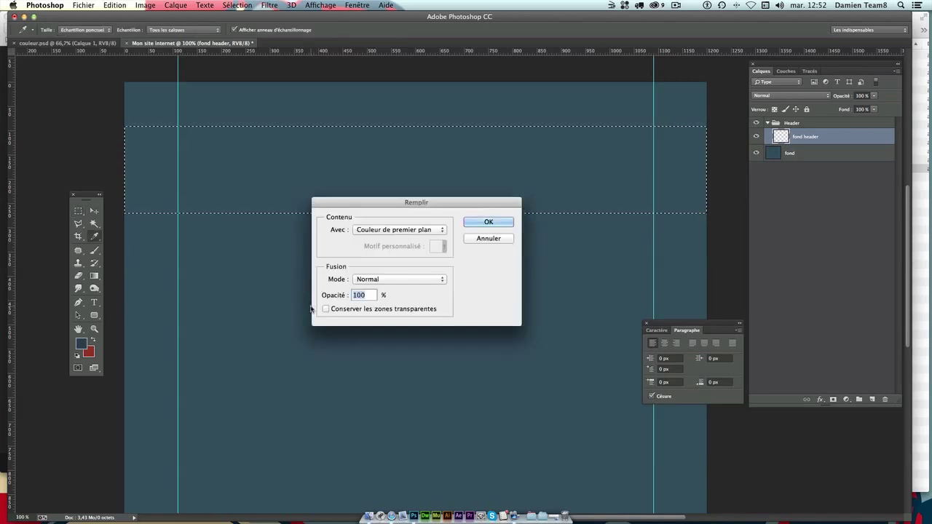
pyautogui.click(470, 226)
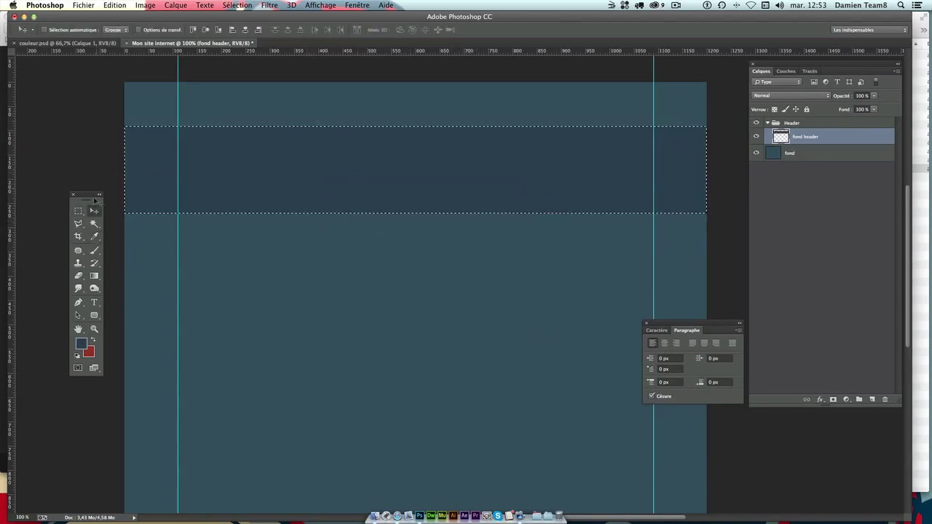
pyautogui.press('m')
pyautogui.hotkey('ctrl', 'd')
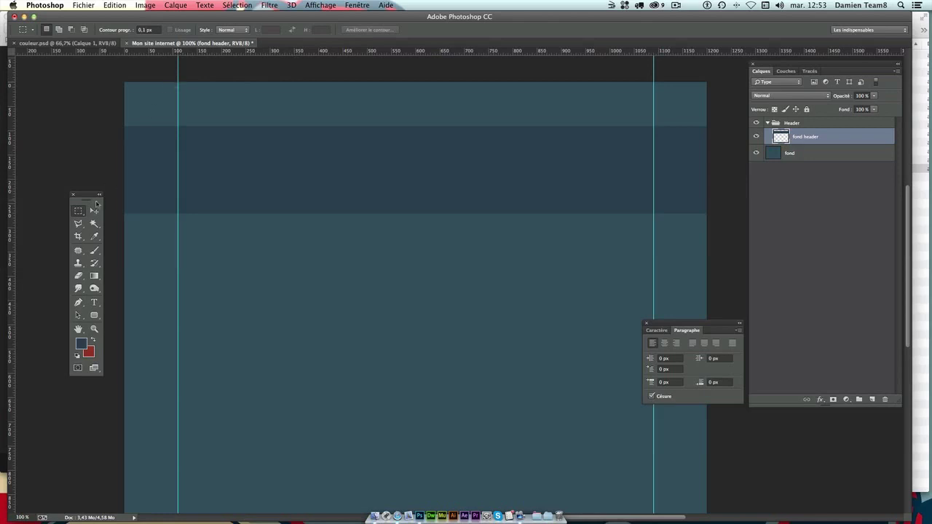
# Place a horizontal guide at Y 25 px and drag the dark header band up to the page top.
pyautogui.moveTo(82, 213); pyautogui.dragTo(109, 210)
pyautogui.moveTo(177, 81); pyautogui.dragTo(196, 106)
pyautogui.moveTo(200, 56)
pyautogui.mouseDown()
pyautogui.moveTo(199, 102)
pyautogui.moveTo(205, 53)
pyautogui.mouseUp()
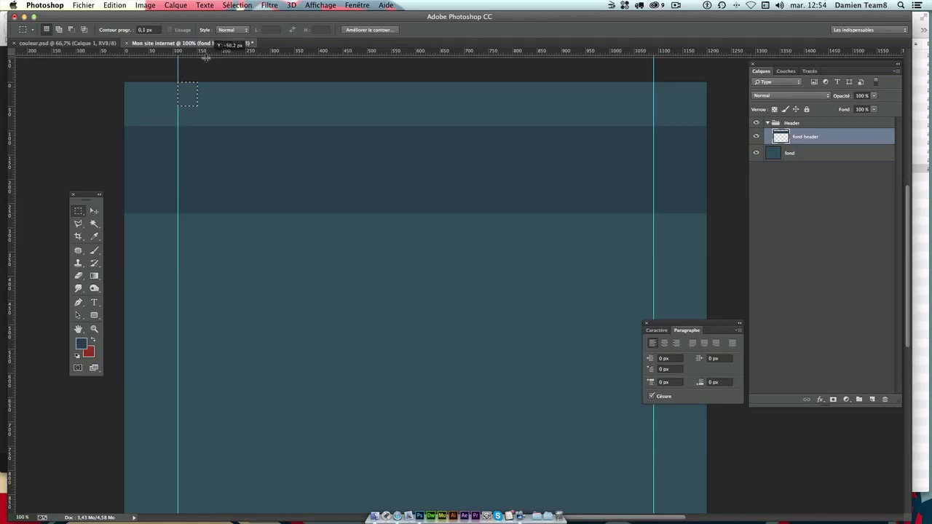
pyautogui.moveTo(209, 53); pyautogui.dragTo(206, 102)
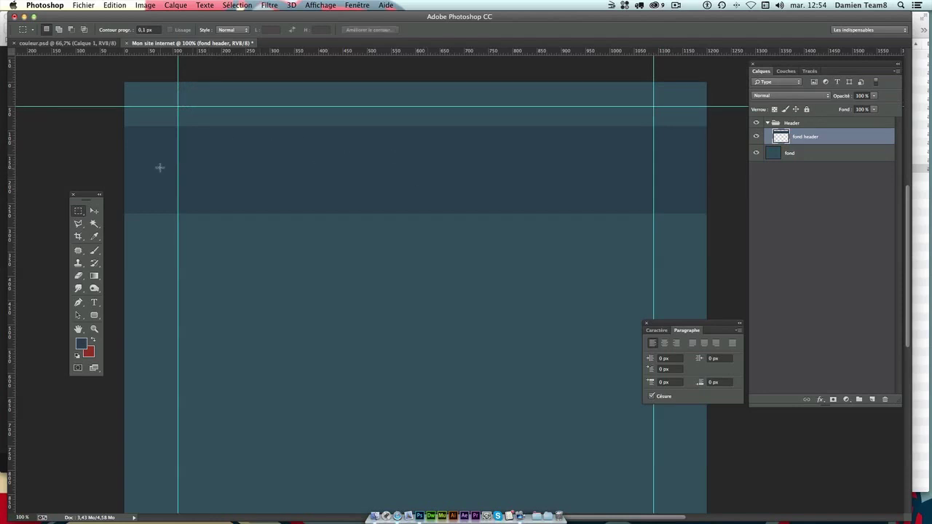
pyautogui.click(94, 211)
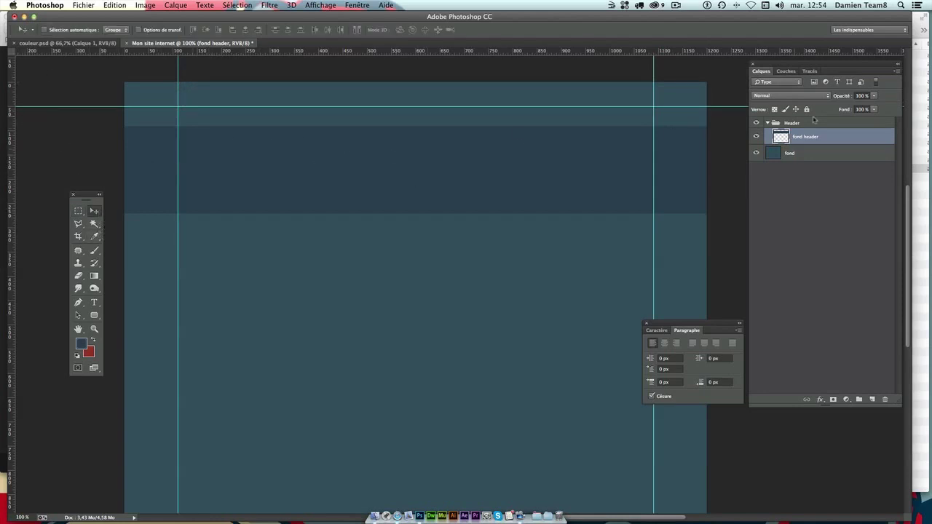
pyautogui.moveTo(446, 183); pyautogui.dragTo(442, 160)
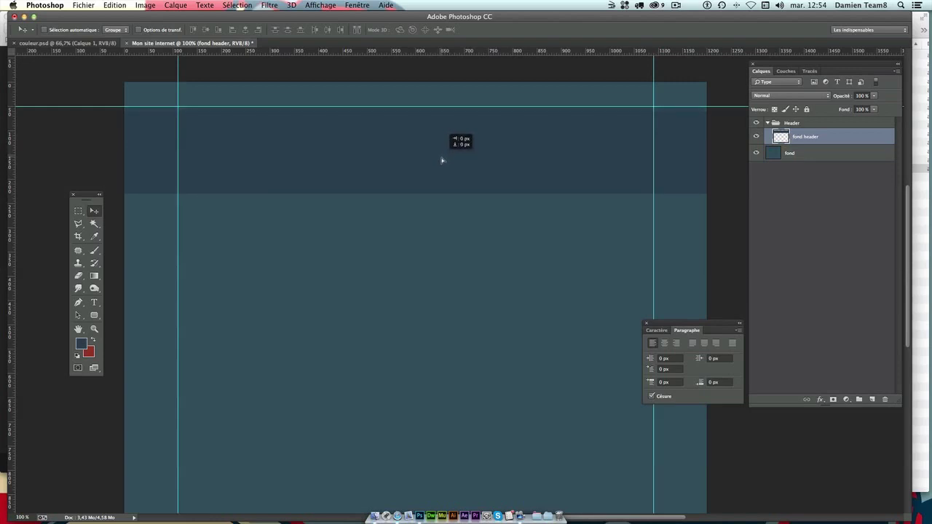
pyautogui.moveTo(442, 161); pyautogui.dragTo(441, 156)
# Add a new layer named fond menu above fond header in the Header group.
pyautogui.click(871, 399)
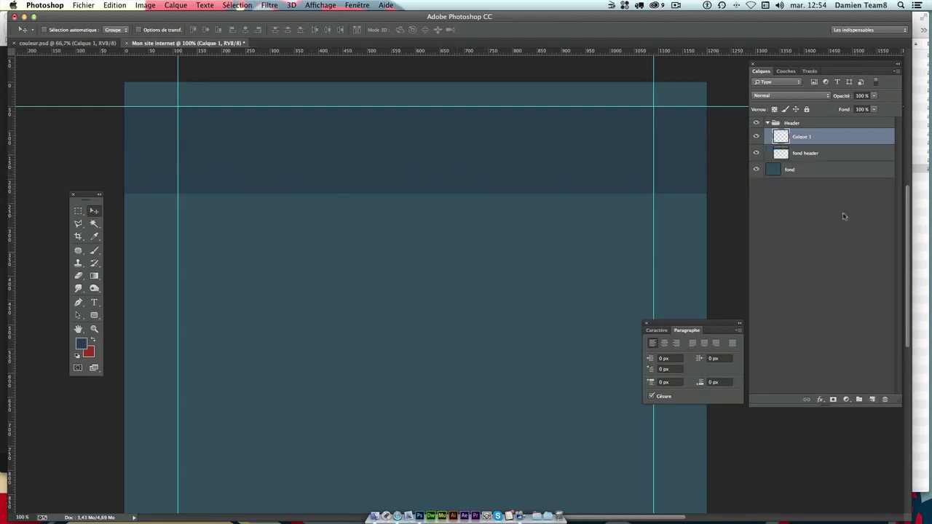
pyautogui.doubleClick(802, 137)
pyautogui.press('BackSpace')
pyautogui.write('fond menu')
pyautogui.press('Return')
# Sample teal #45b29d from the couleur.psd palette as foreground and return to Mon site internet.
pyautogui.click(58, 44)
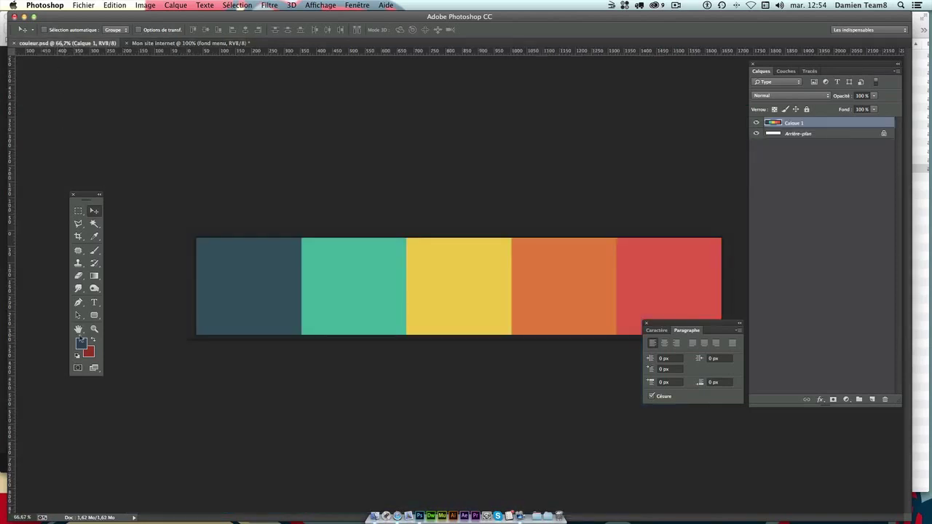
pyautogui.click(81, 344)
pyautogui.moveTo(365, 195); pyautogui.dragTo(565, 136)
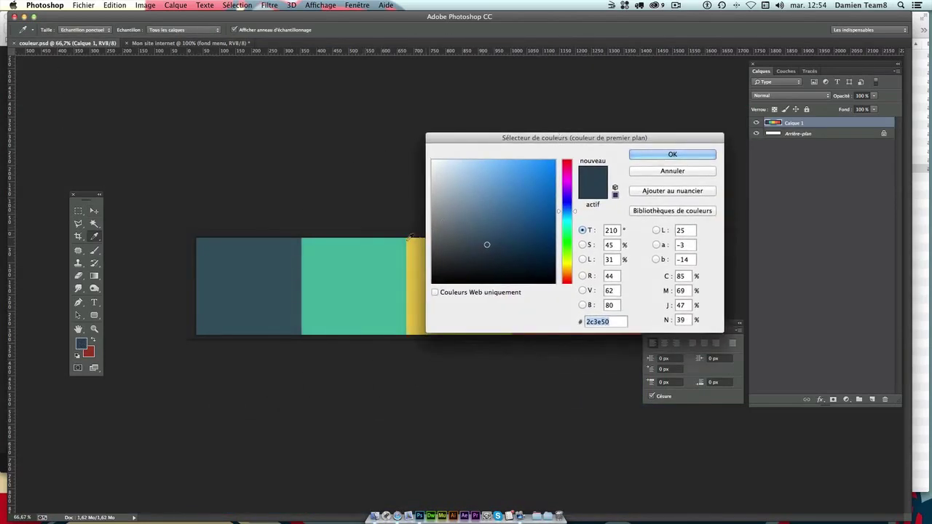
pyautogui.click(362, 254)
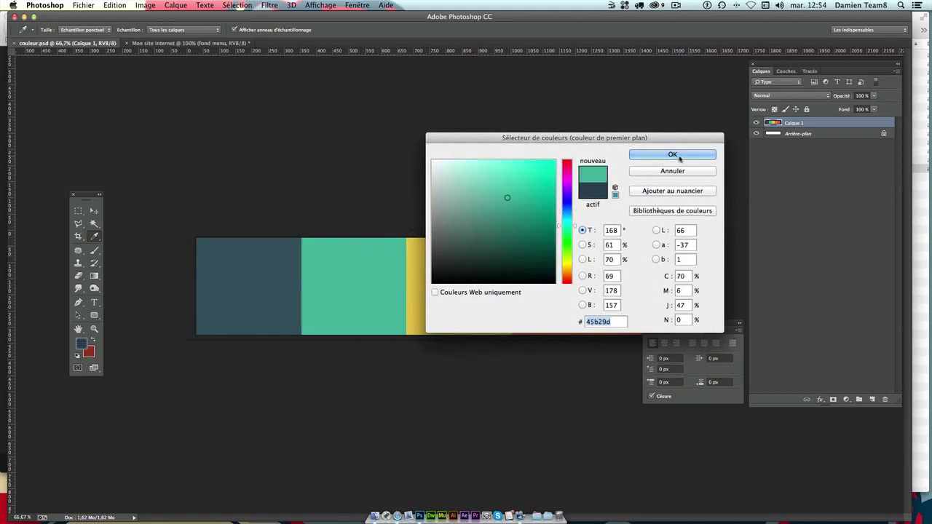
pyautogui.press('Return')
pyautogui.press('v')
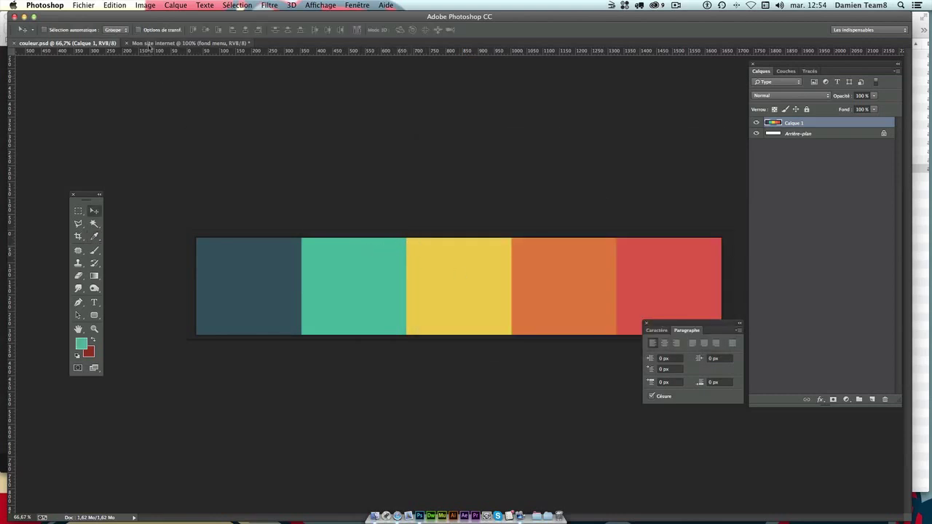
pyautogui.click(150, 43)
pyautogui.scroll(1, 599, 233)
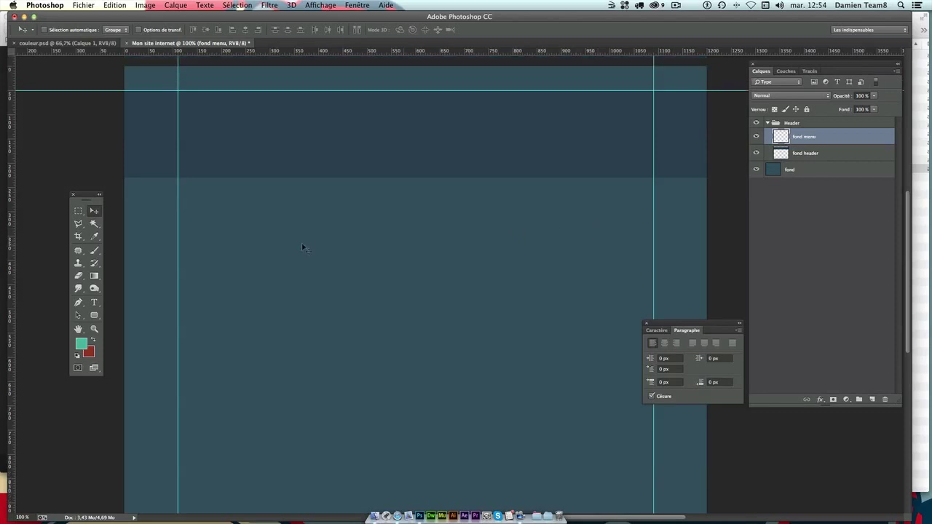
# Select a full-width 1200 × 61 px strip and fill it with the teal foreground colour.
pyautogui.click(76, 212)
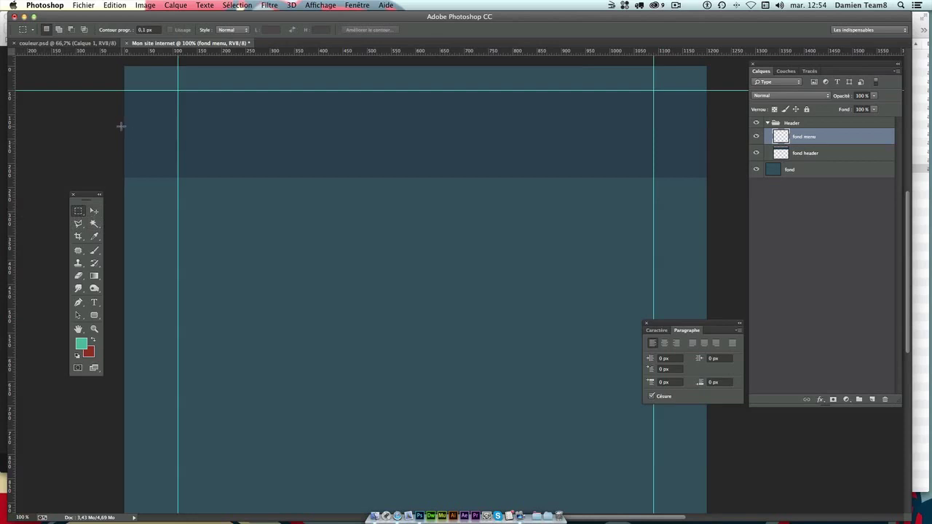
pyautogui.moveTo(118, 127); pyautogui.dragTo(297, 138)
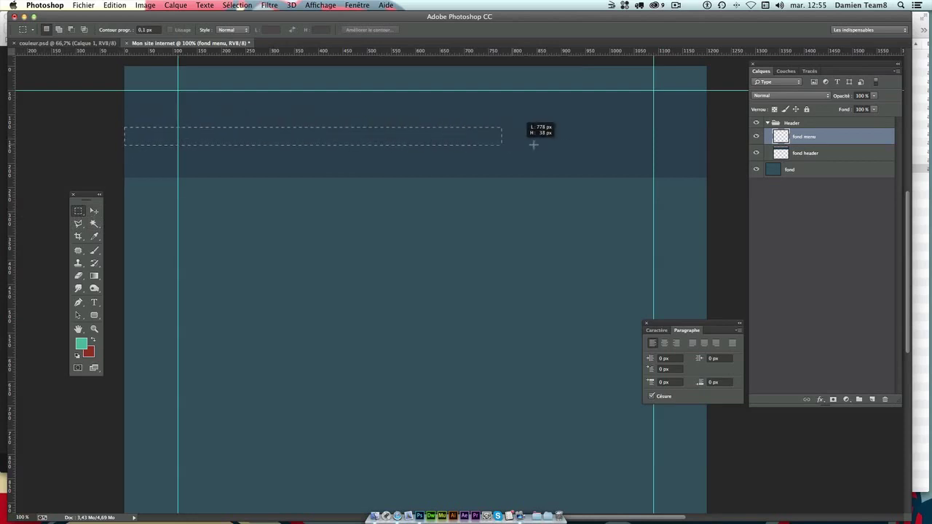
pyautogui.moveTo(532, 145); pyautogui.dragTo(719, 147)
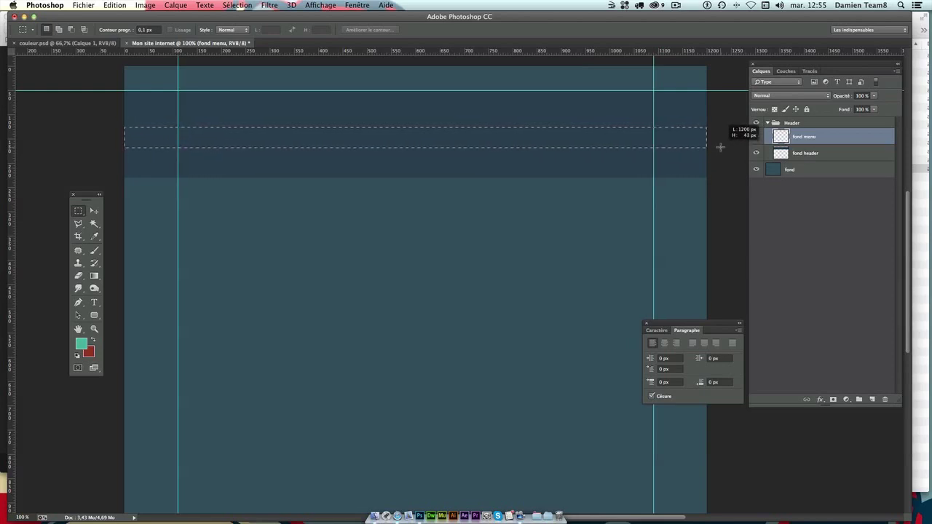
pyautogui.moveTo(719, 147); pyautogui.dragTo(720, 158)
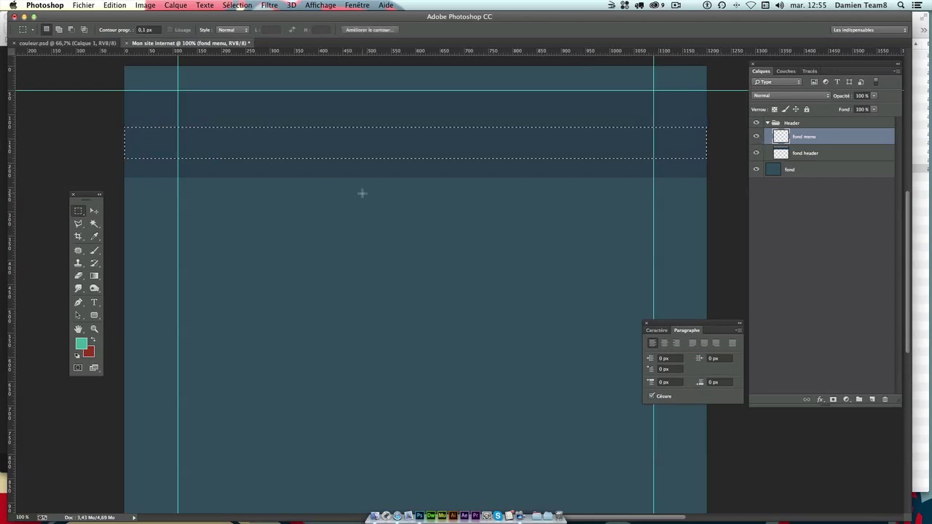
pyautogui.press('i')
pyautogui.hotkey('shift', 'F5')
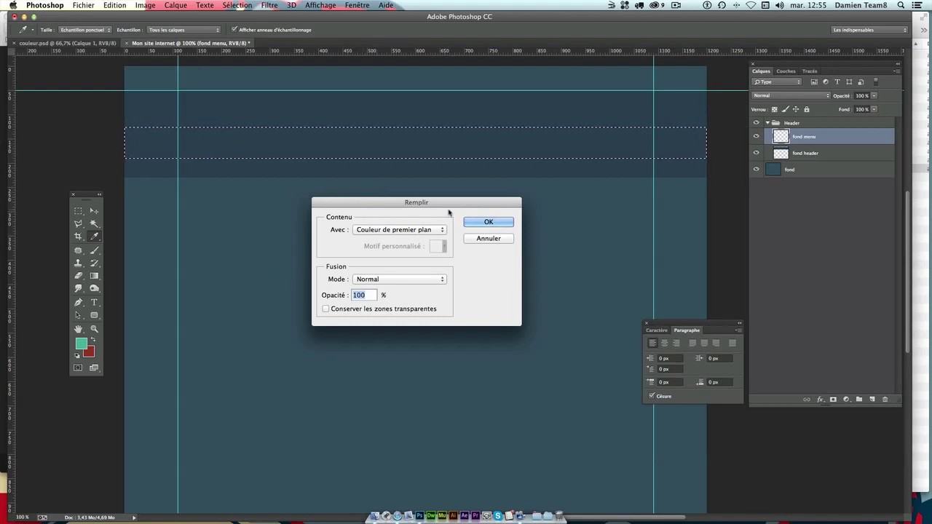
pyautogui.click(480, 221)
pyautogui.press('m')
# Clear the selection and nudge the teal menu bar up 3 px.
pyautogui.press('v')
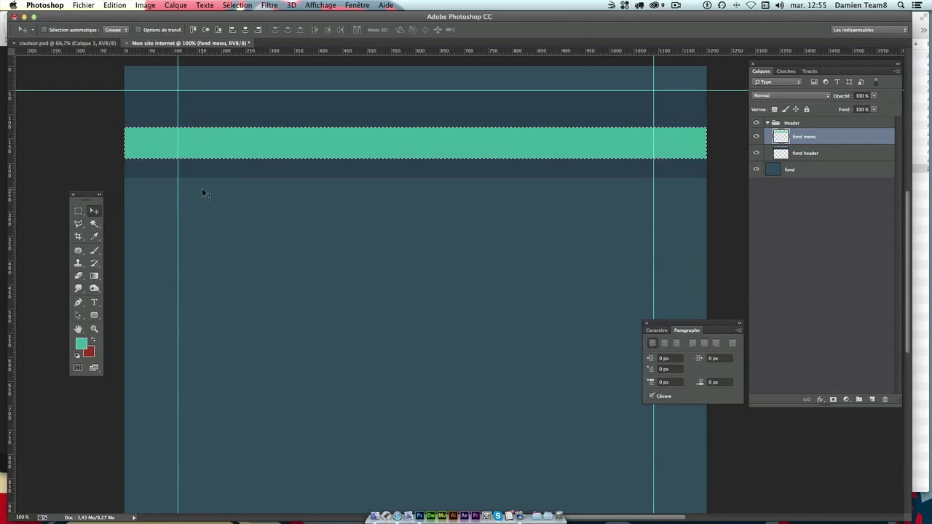
pyautogui.hotkey('ctrl', 'd')
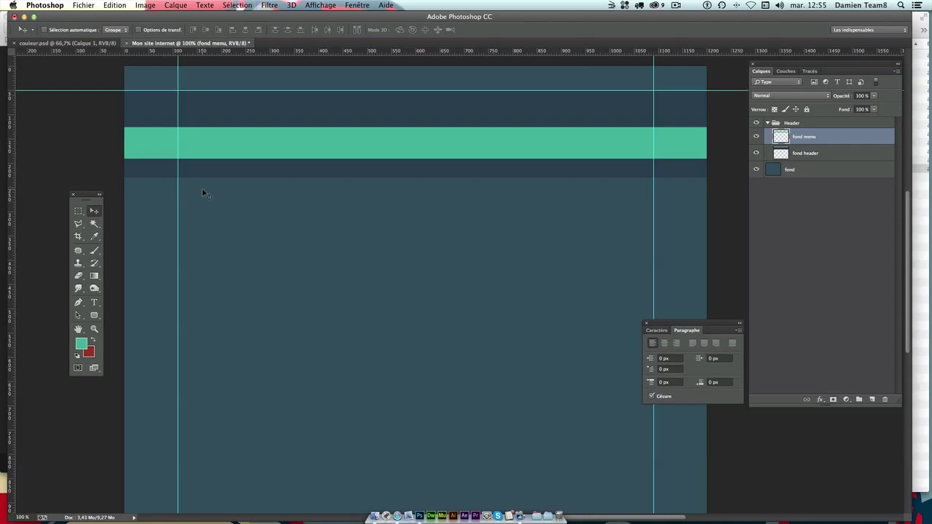
pyautogui.hotkey('ctrl', 'z')
pyautogui.hotkey('ctrl', 'd')
pyautogui.moveTo(449, 149); pyautogui.dragTo(447, 150)
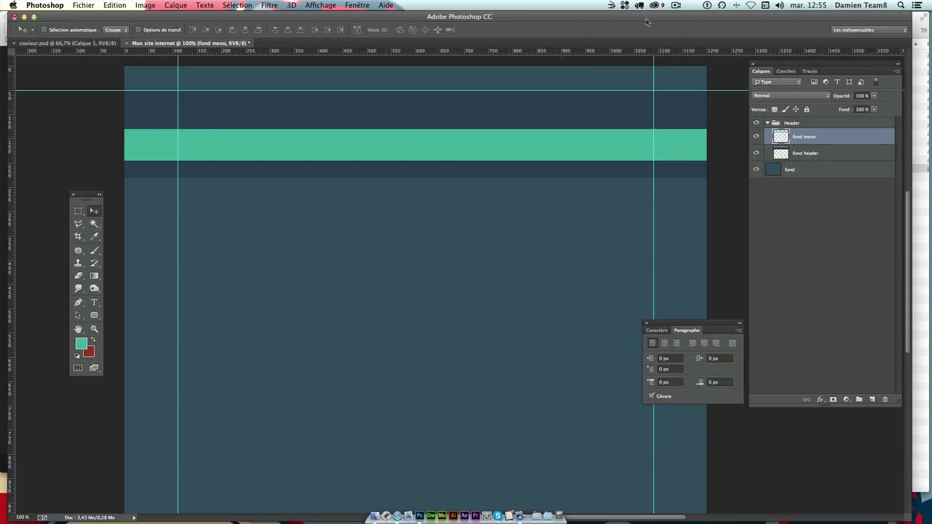
# Drag logo-team8.png from the maquette-flat folder onto the canvas and move it into the dark header.
pyautogui.press('super+Tab')
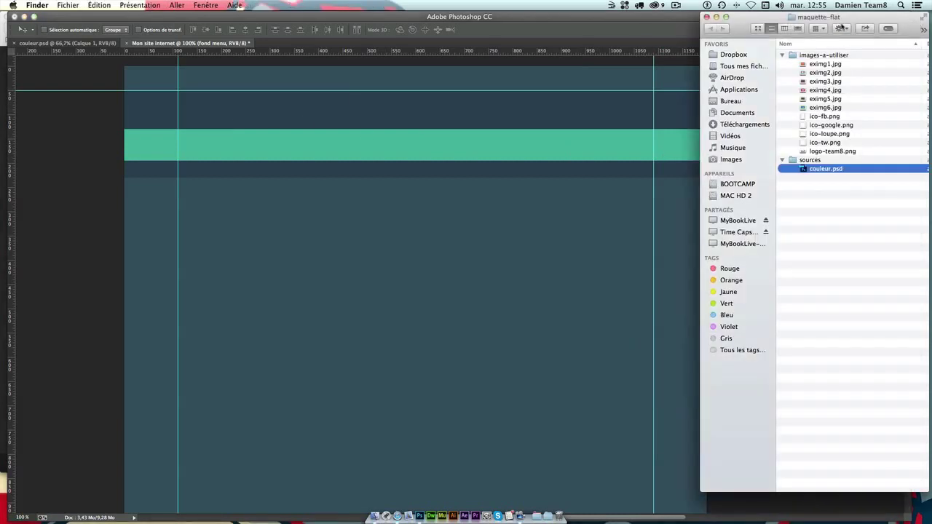
pyautogui.click(834, 207)
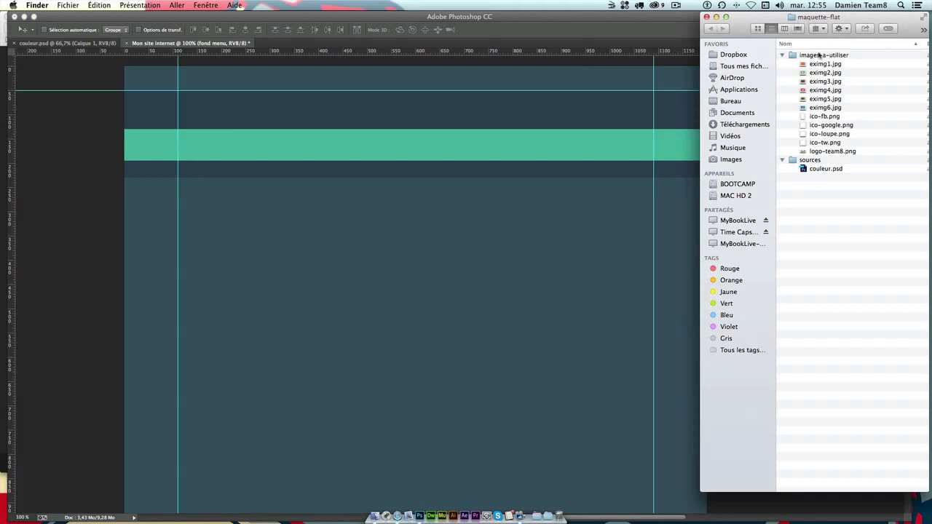
pyautogui.click(825, 91)
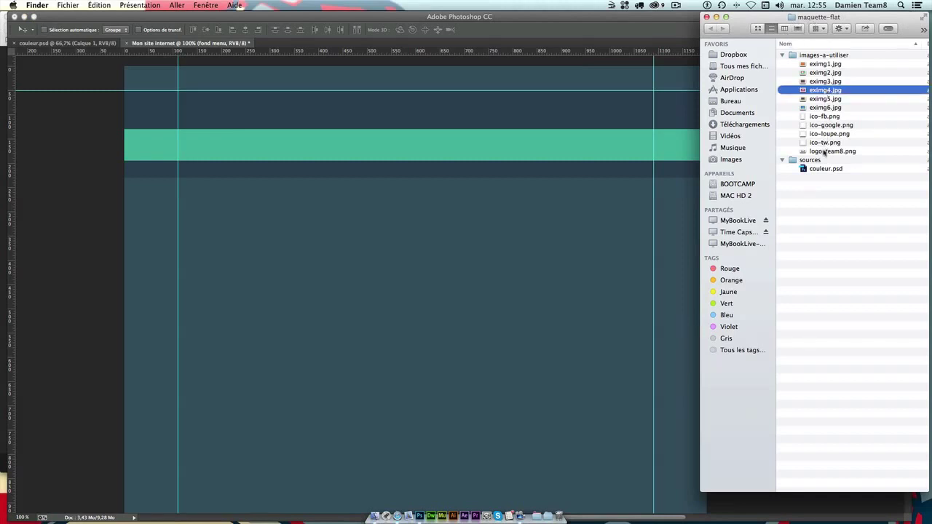
pyautogui.click(825, 152)
pyautogui.moveTo(819, 153); pyautogui.dragTo(397, 117)
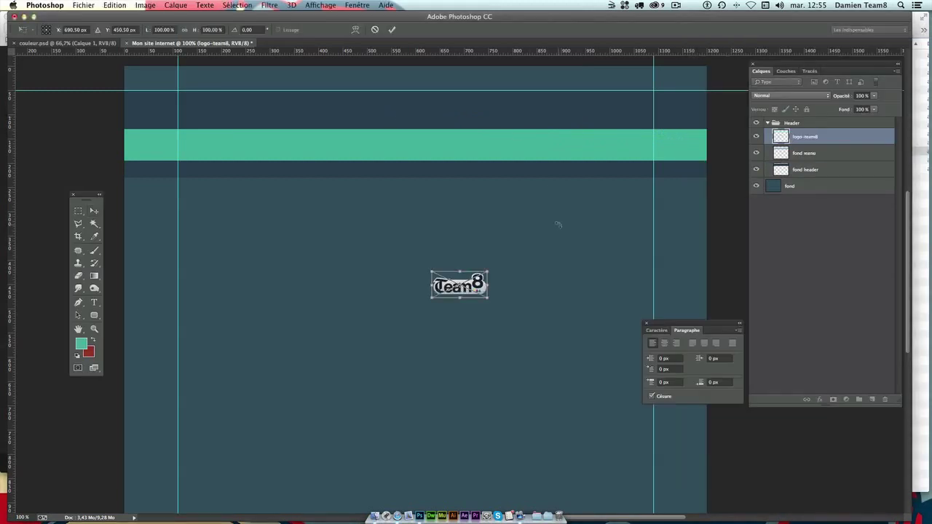
pyautogui.press('Return')
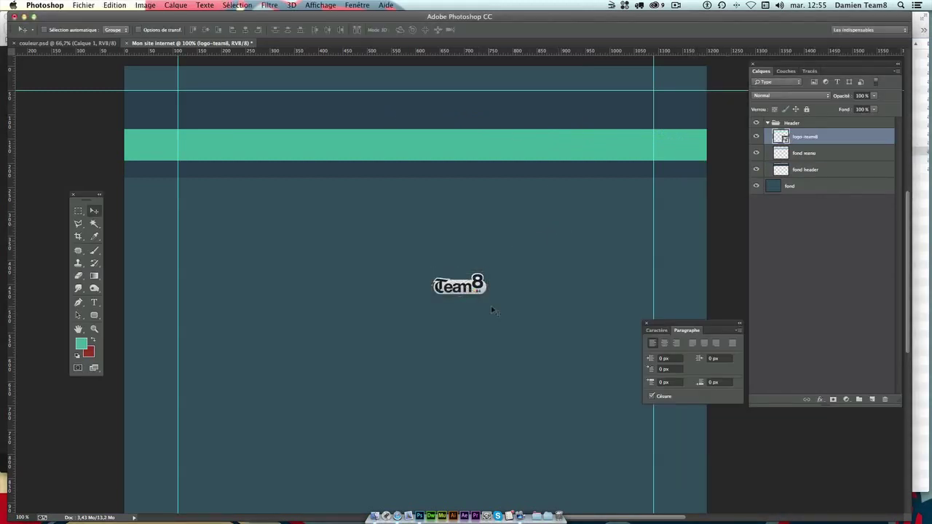
pyautogui.moveTo(464, 302); pyautogui.dragTo(414, 127)
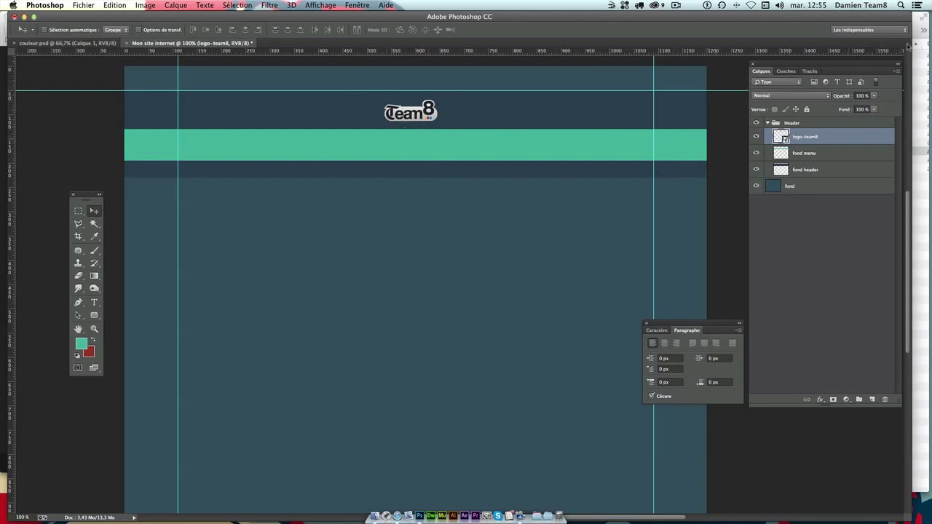
pyautogui.click(918, 72)
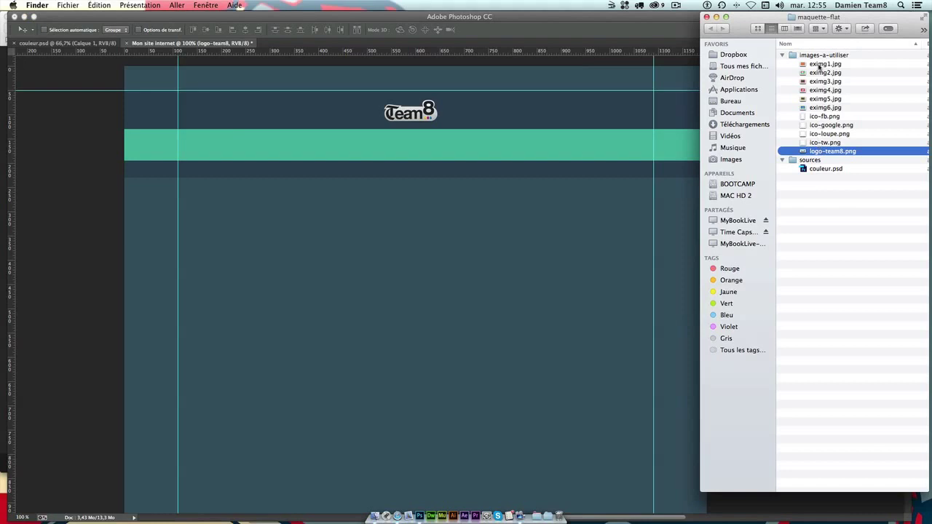
pyautogui.click(625, 69)
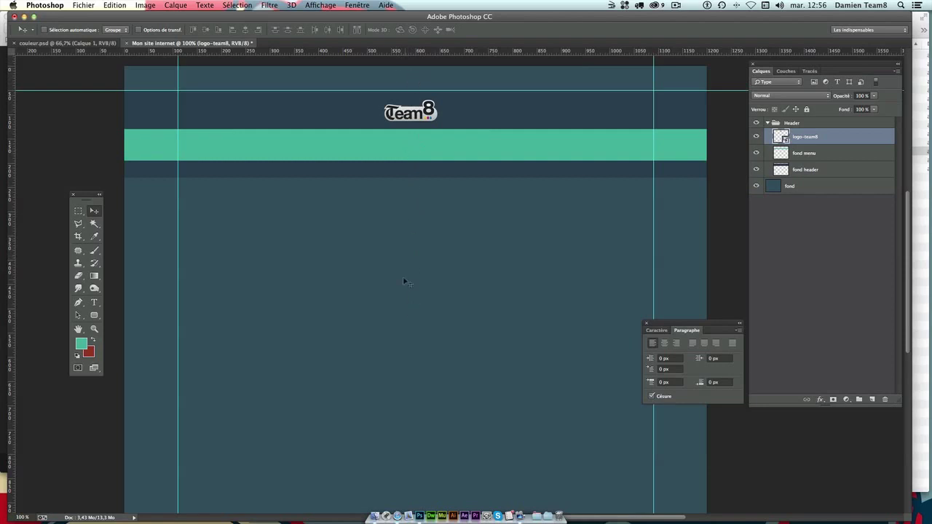
# Use the fond layer's transform centre point to drop a vertical guide at X 600 px.
pyautogui.click(801, 188)
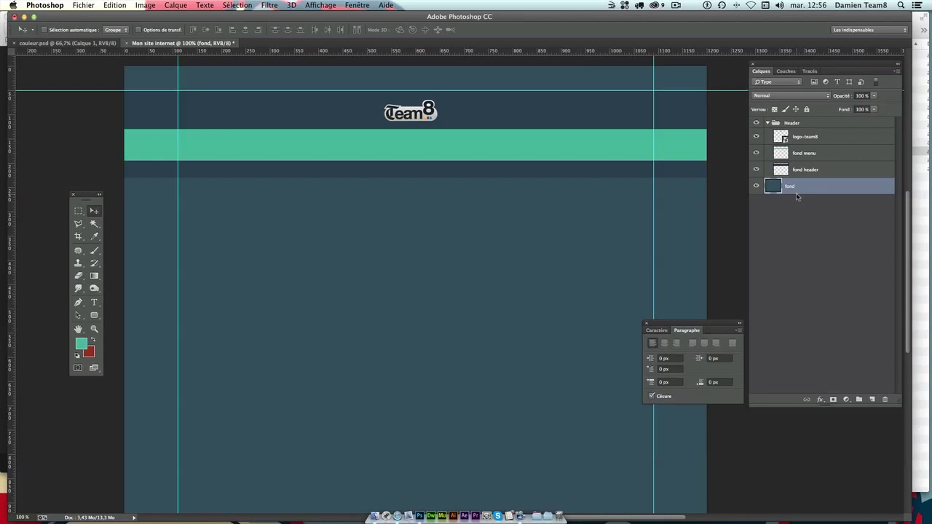
pyautogui.hotkey('ctrl', 't')
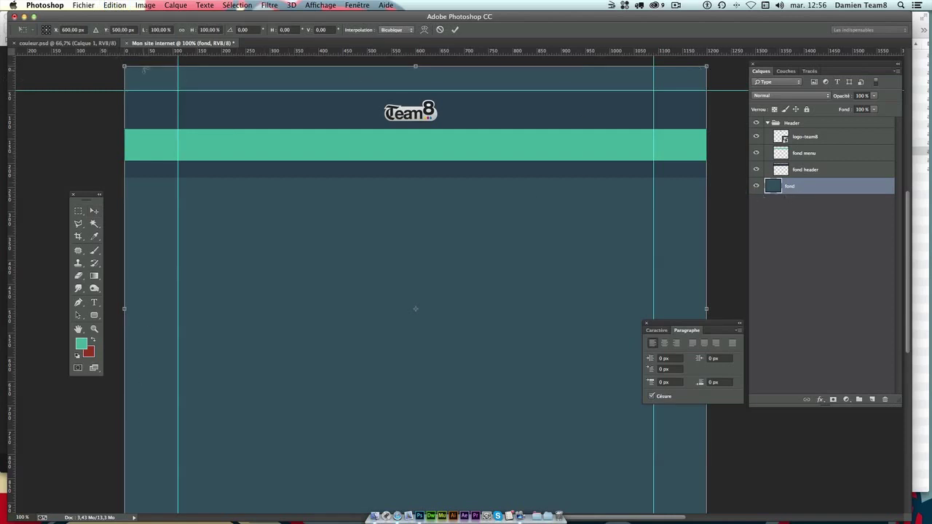
pyautogui.scroll(-1, 728, 418)
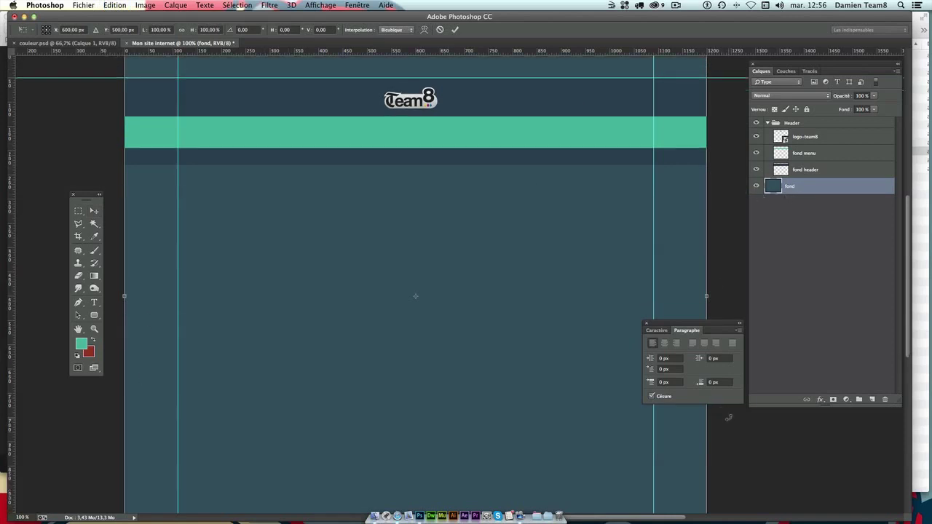
pyautogui.scroll(-10, 126, 298)
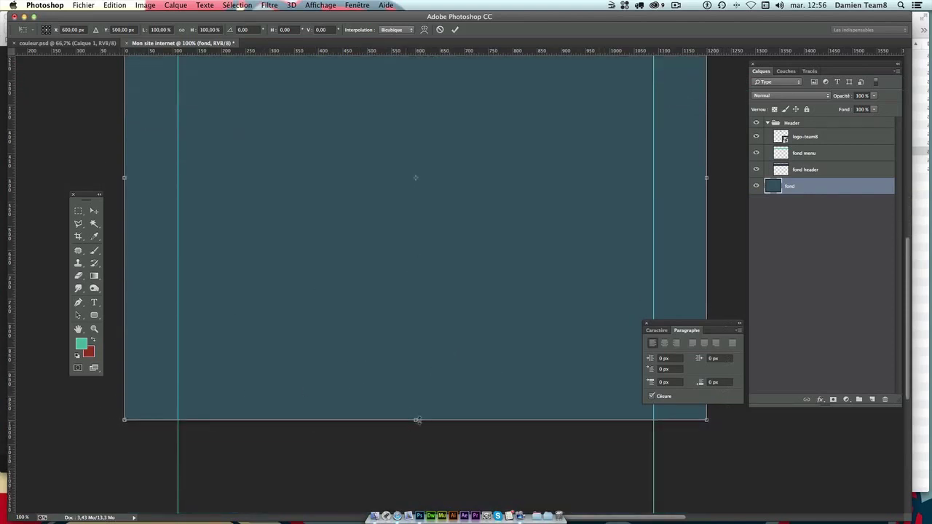
pyautogui.scroll(8, 421, 421)
pyautogui.scroll(6, 424, 418)
pyautogui.scroll(1, 425, 418)
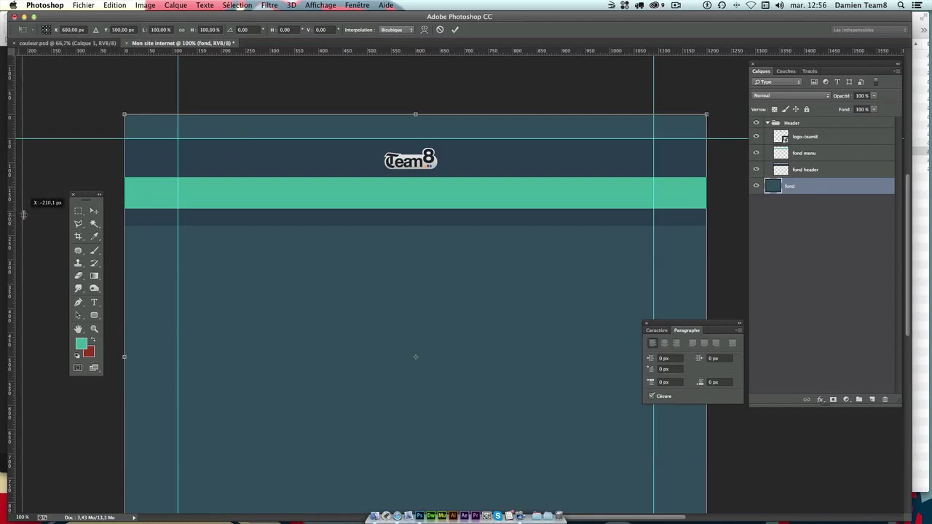
pyautogui.moveTo(11, 217); pyautogui.dragTo(412, 204)
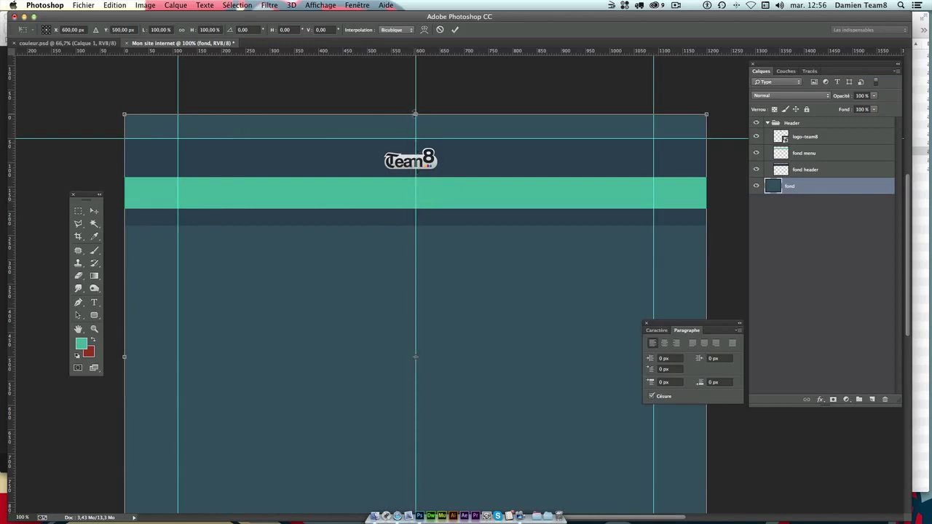
pyautogui.press('Escape')
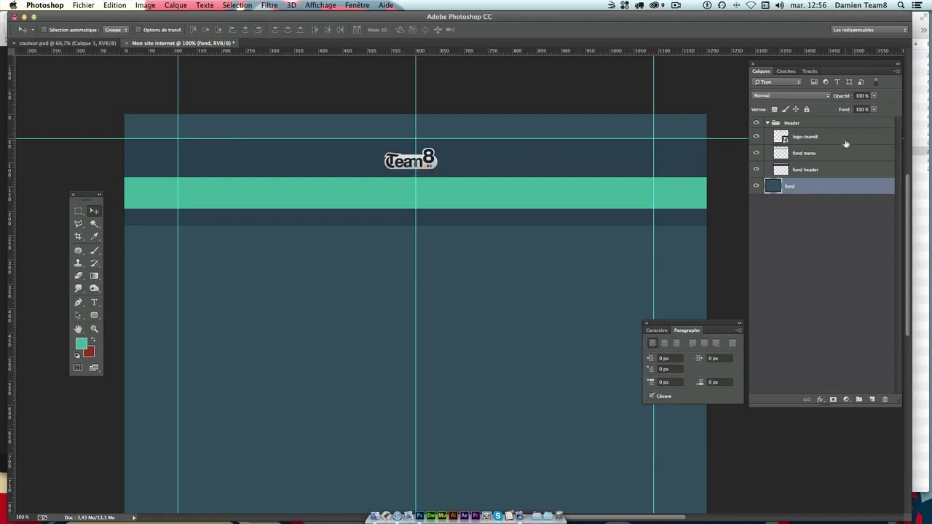
# Centre the Team8 logo on the middle guide with arrow-key nudges in Free Transform.
pyautogui.click(806, 137)
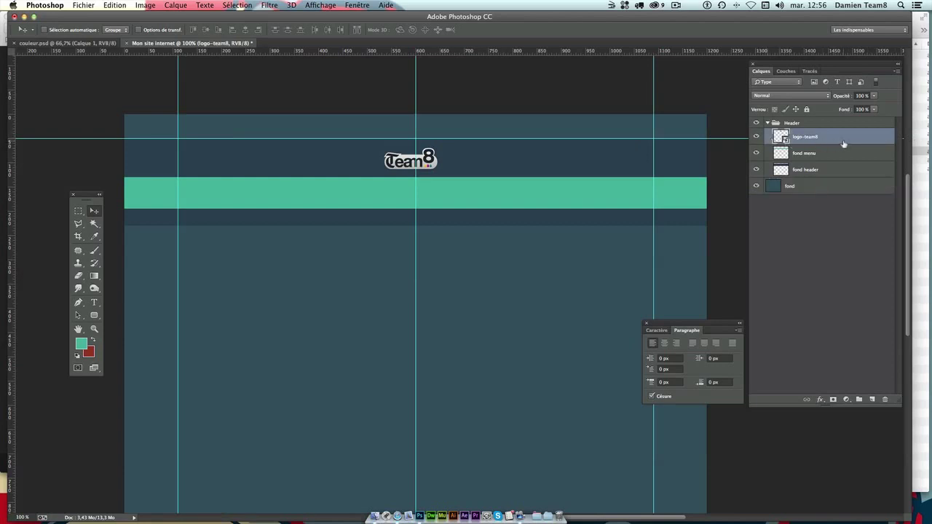
pyautogui.hotkey('ctrl', 't')
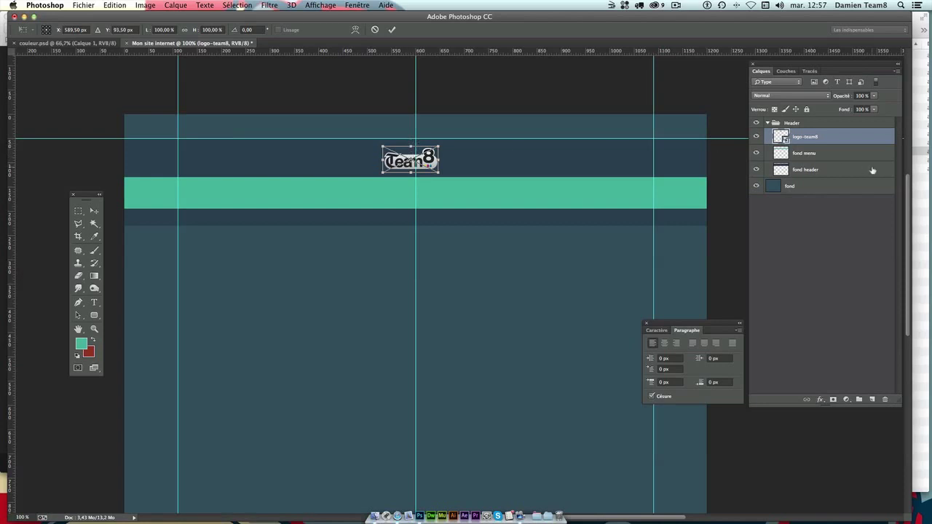
pyautogui.press('Up')
pyautogui.press('Up')
pyautogui.press('Right')
pyautogui.press('Right')
pyautogui.press('Right')
pyautogui.press('Right')
pyautogui.press('Right')
pyautogui.press('Right')
pyautogui.press('Right')
pyautogui.press('Right')
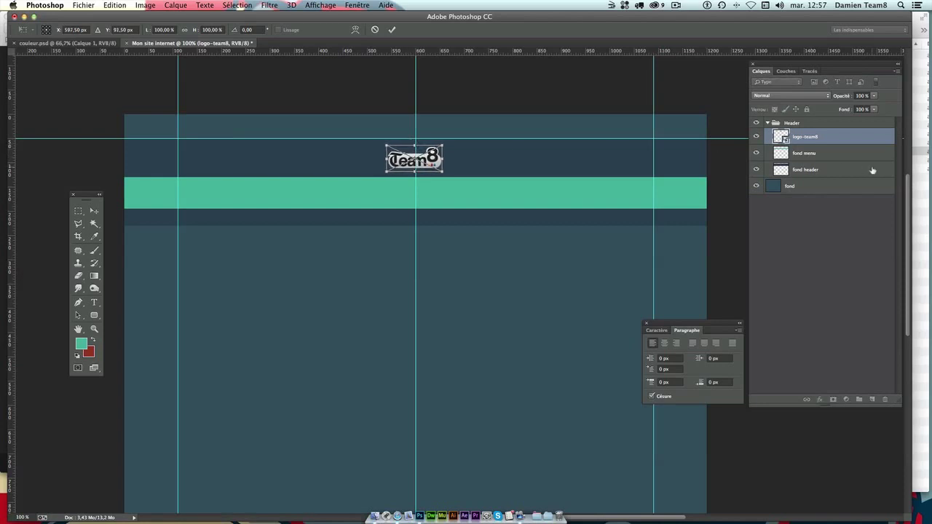
pyautogui.press('Right')
pyautogui.press('Right')
pyautogui.press('Right')
pyautogui.press('Left')
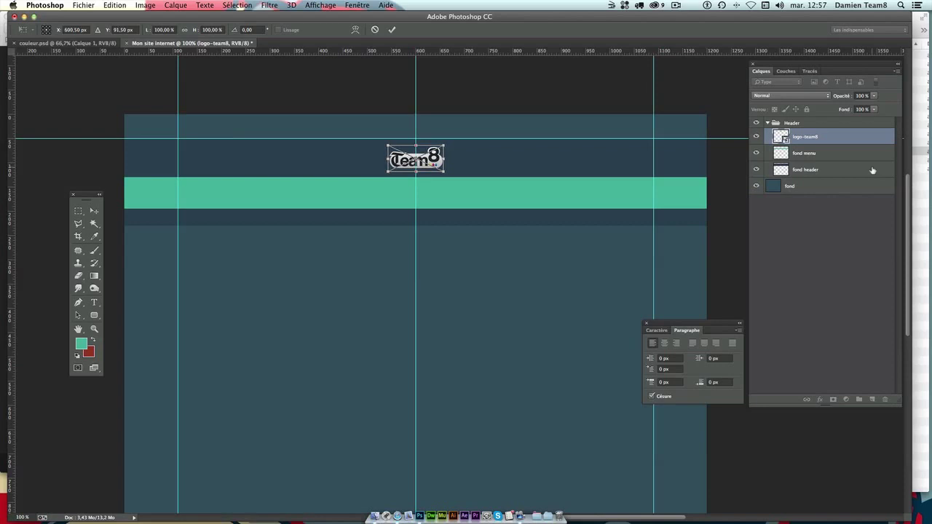
pyautogui.press('Down')
pyautogui.press('Down')
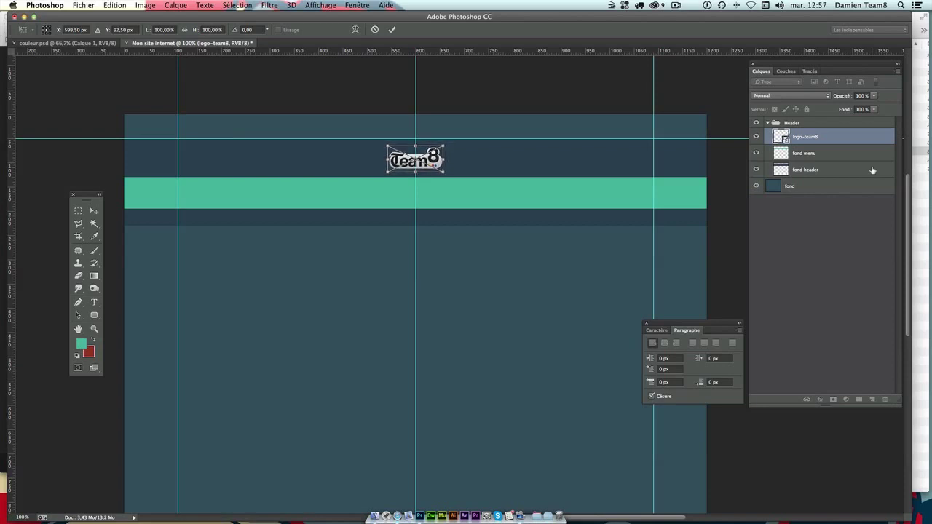
pyautogui.press('Up')
pyautogui.press('Up')
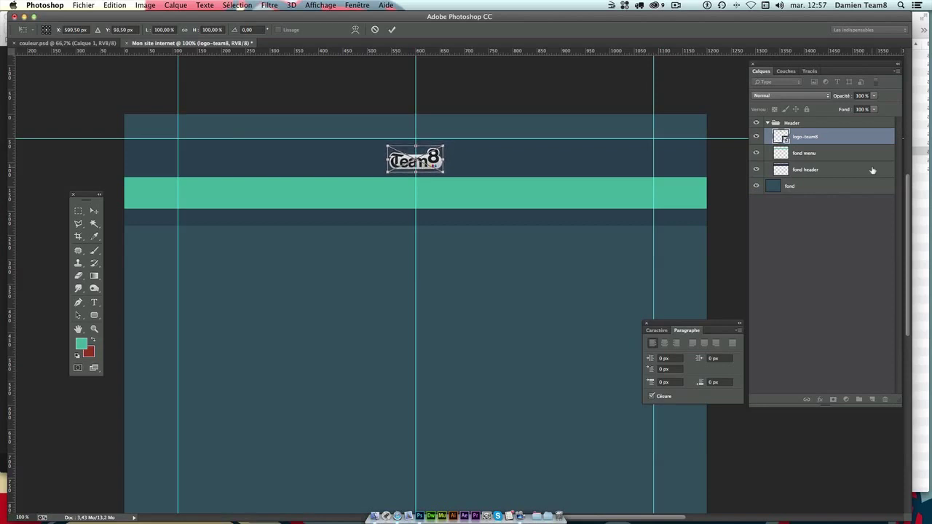
pyautogui.press('Up')
pyautogui.press('Up')
pyautogui.press('Return')
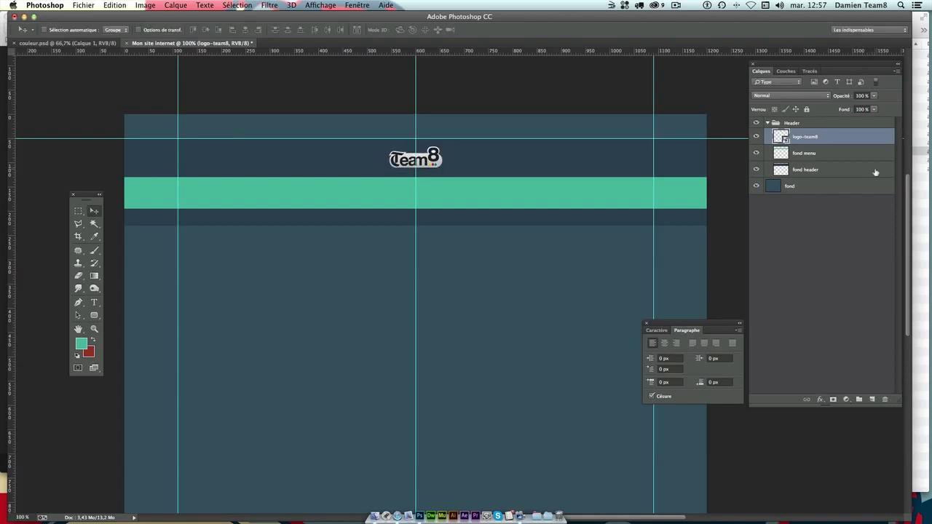
# Nudge the green menu band and the Team8 logo down slightly.
pyautogui.click(813, 158)
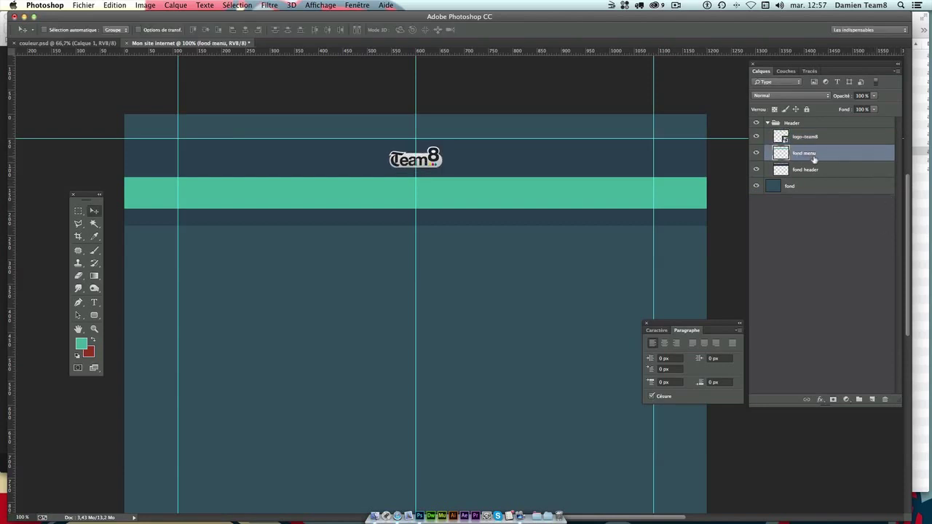
pyautogui.press('Down')
pyautogui.press('Down')
pyautogui.press('Down')
pyautogui.press('Down')
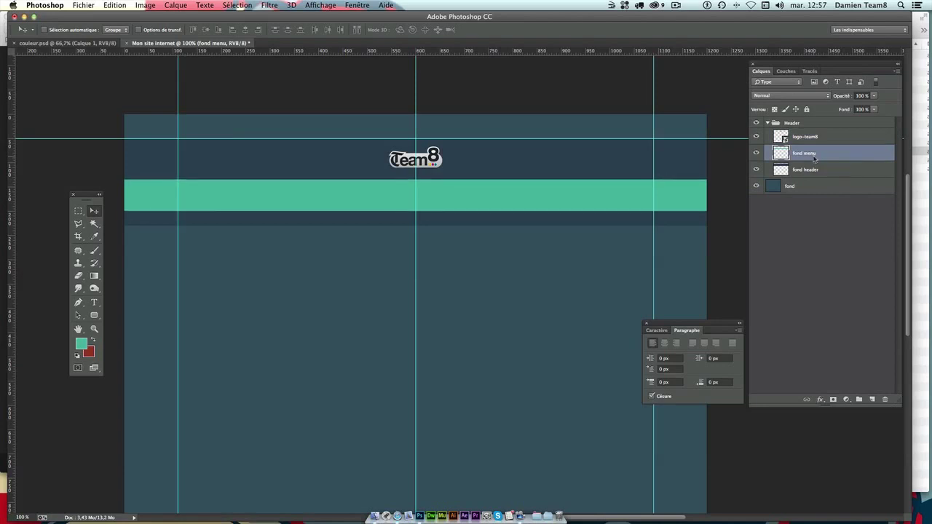
pyautogui.press('Down')
pyautogui.press('Up')
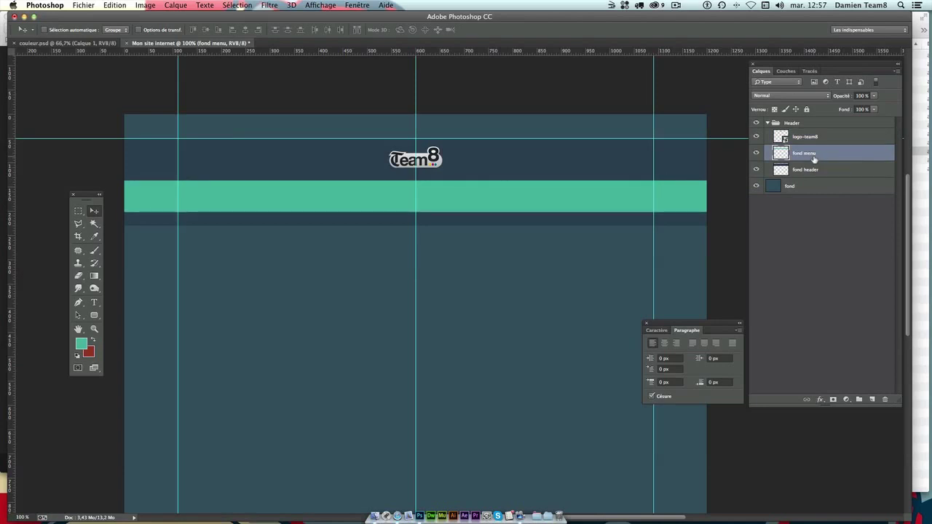
pyautogui.click(818, 140)
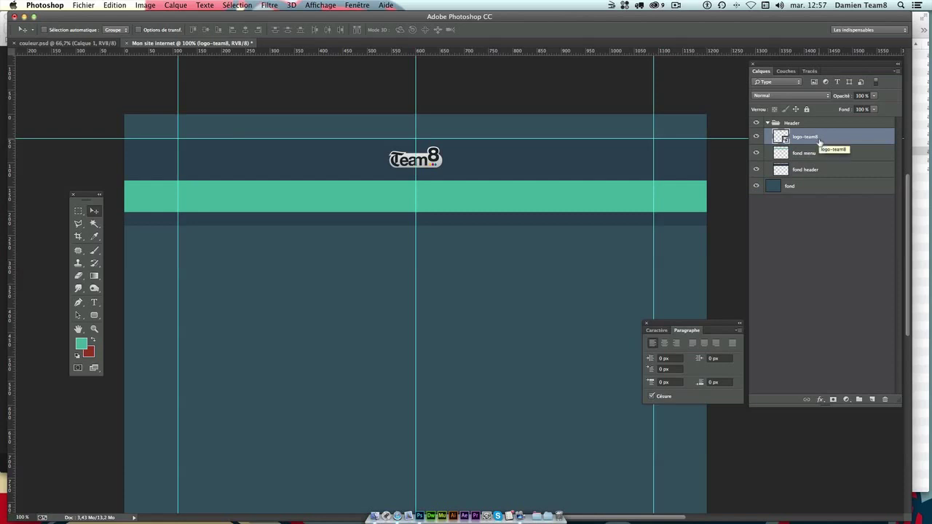
pyautogui.press('Down')
pyautogui.press('Down')
pyautogui.press('Down')
pyautogui.press('Down')
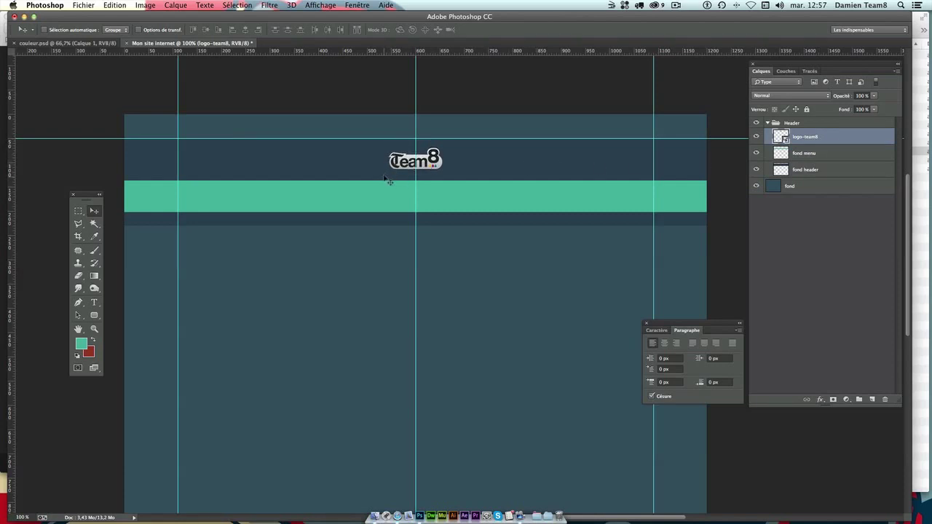
pyautogui.click(77, 210)
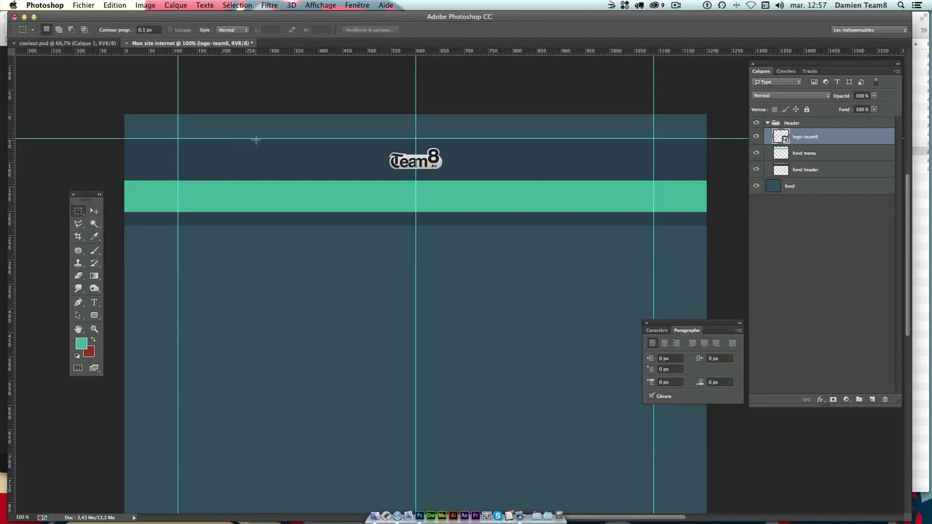
pyautogui.moveTo(256, 138); pyautogui.dragTo(287, 180)
pyautogui.moveTo(227, 51)
pyautogui.mouseDown()
pyautogui.moveTo(219, 162)
pyautogui.moveTo(273, 18)
pyautogui.mouseUp()
pyautogui.hotkey('ctrl', 'd')
pyautogui.click(94, 211)
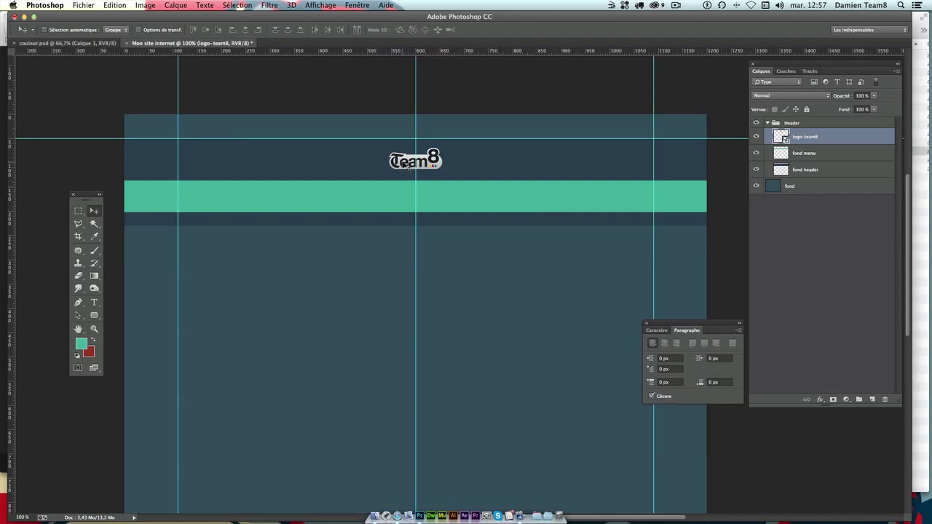
pyautogui.scroll(3, 404, 163)
pyautogui.scroll(-2, 404, 163)
pyautogui.scroll(-3, 405, 163)
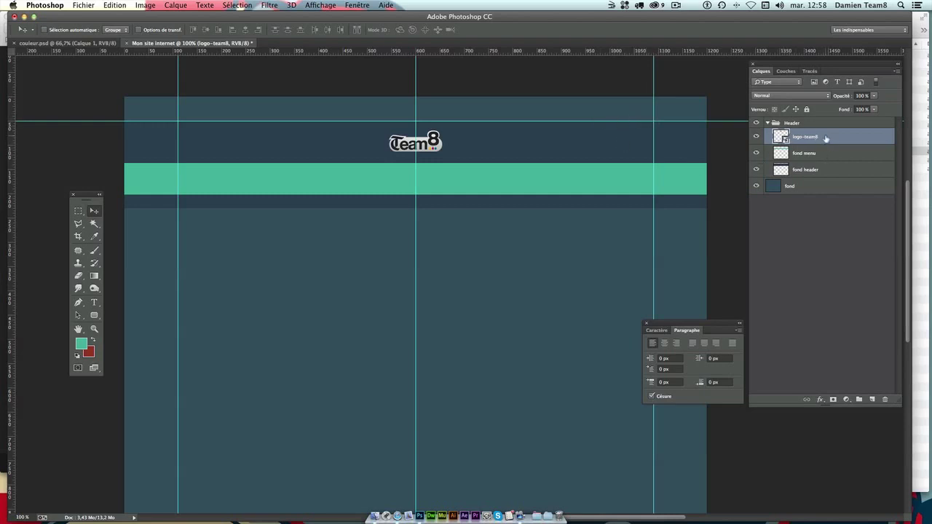
pyautogui.click(792, 124)
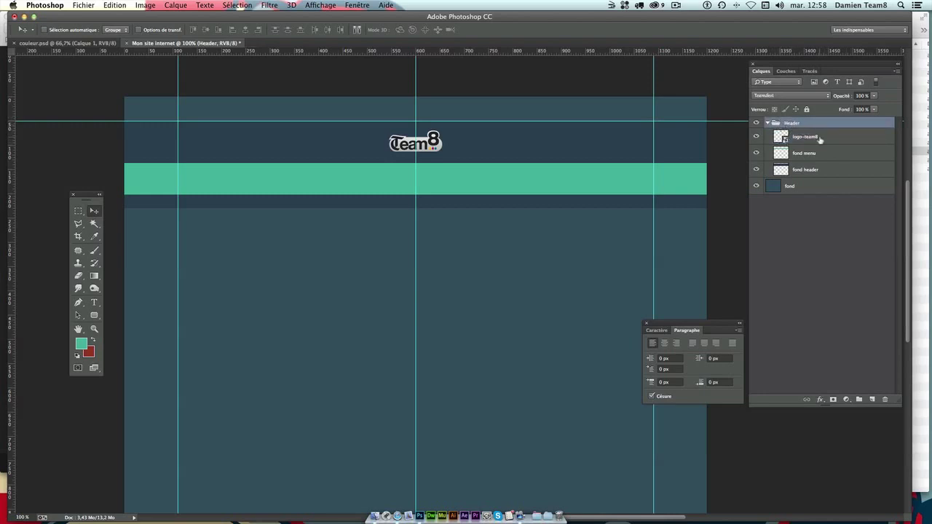
# Set the foreground colour to pure white in the Color Picker.
pyautogui.click(820, 139)
pyautogui.click(93, 302)
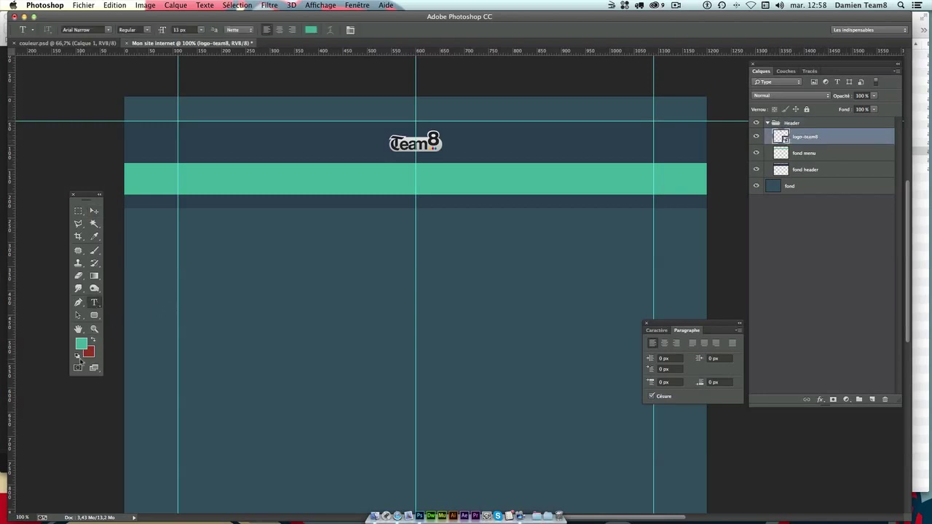
pyautogui.press('x')
pyautogui.click(81, 343)
pyautogui.moveTo(442, 172); pyautogui.dragTo(426, 155)
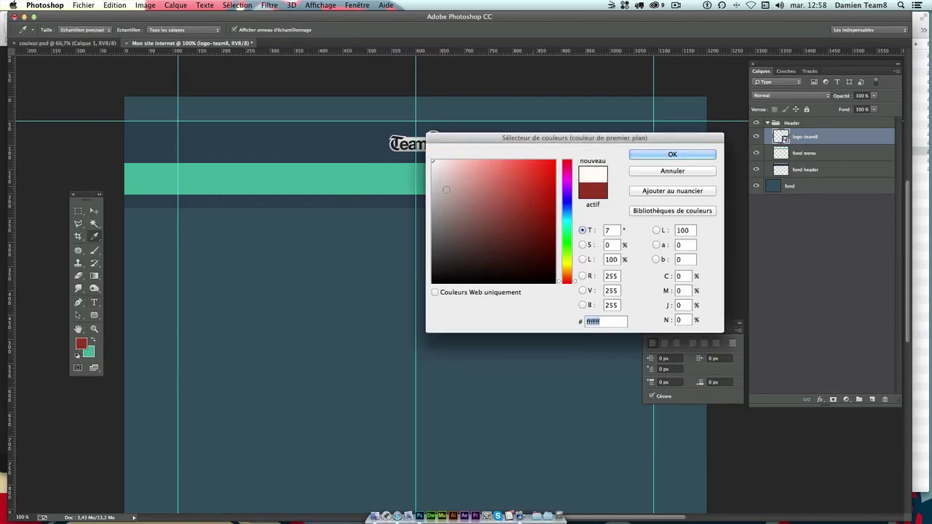
pyautogui.click(672, 155)
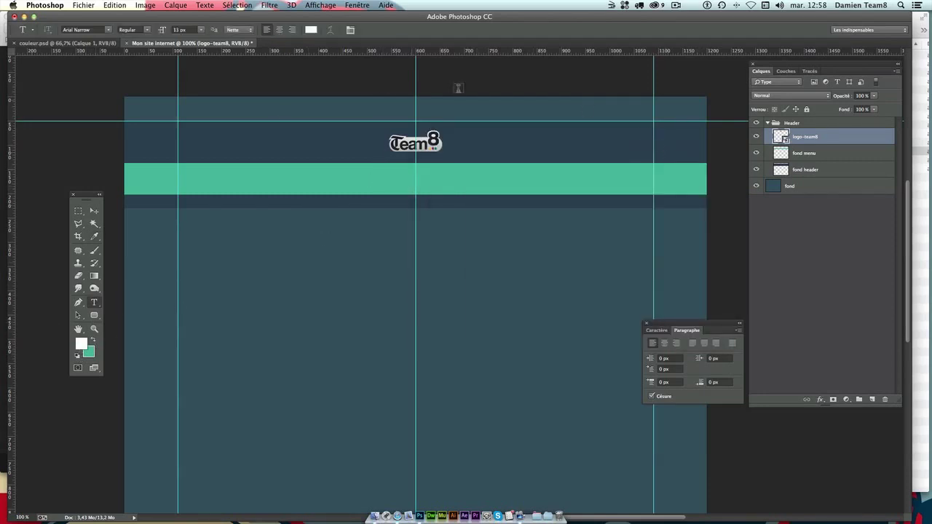
# Start a text layer at the header's top right and set the Character size to 13 px.
pyautogui.click(512, 112)
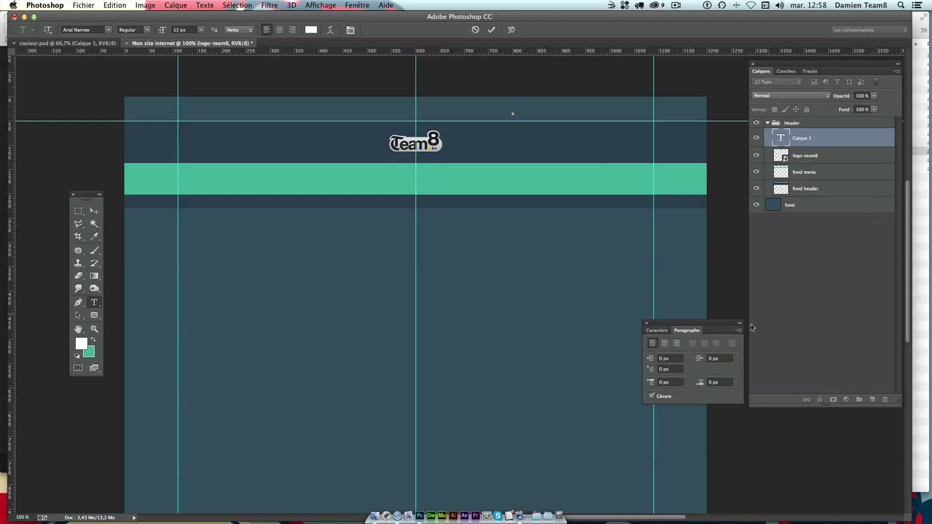
pyautogui.click(657, 330)
pyautogui.moveTo(672, 328); pyautogui.dragTo(663, 241)
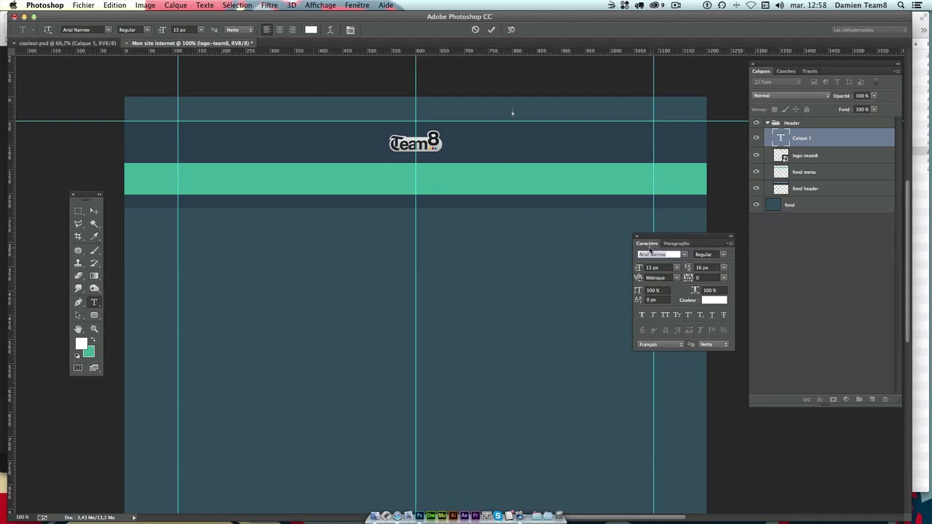
pyautogui.click(636, 237)
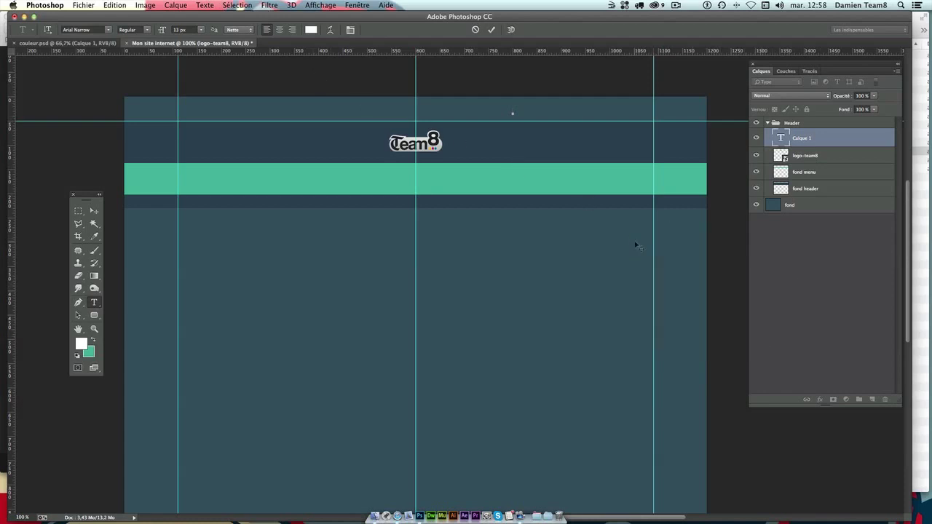
pyautogui.click(358, 5)
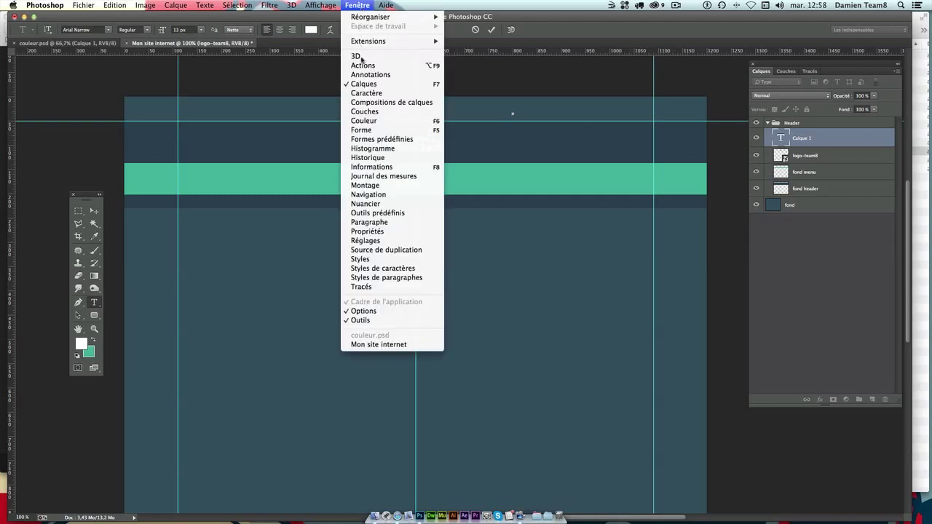
pyautogui.click(385, 93)
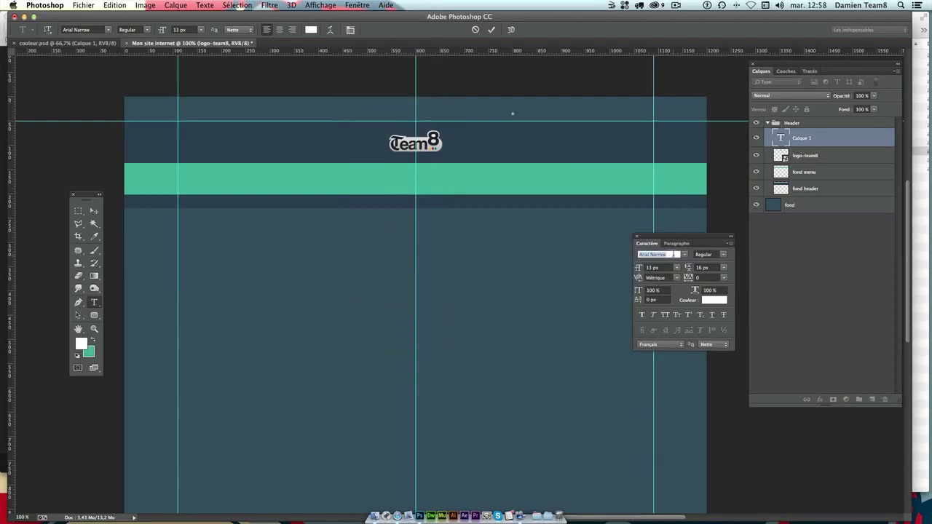
pyautogui.moveTo(668, 239); pyautogui.dragTo(672, 292)
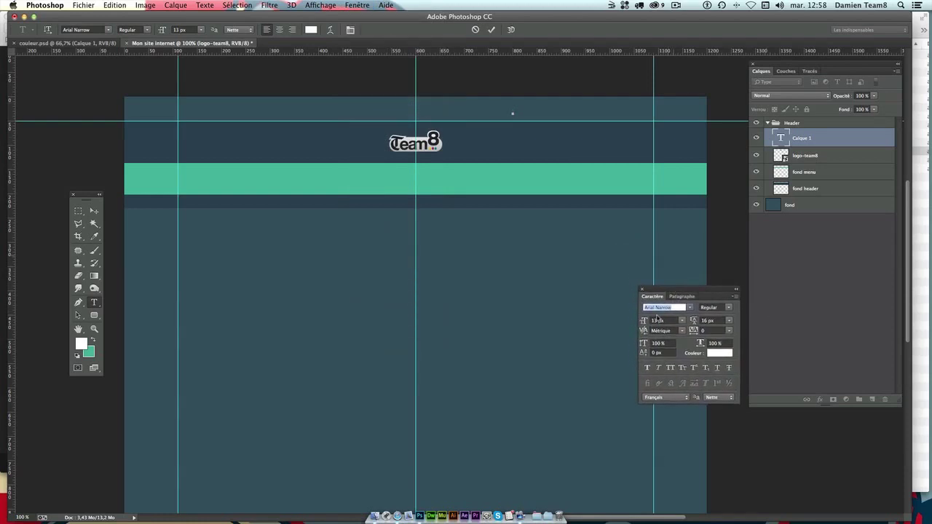
pyautogui.click(664, 320)
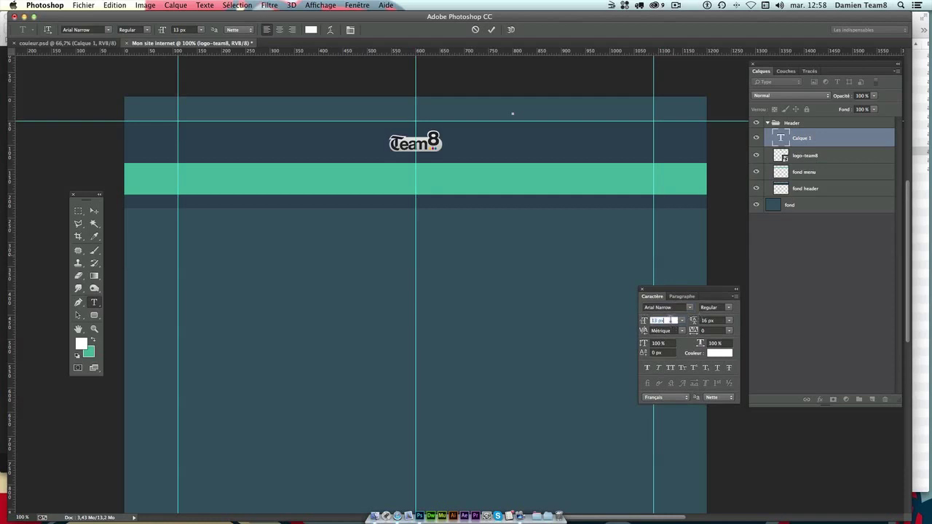
pyautogui.press('Tab')
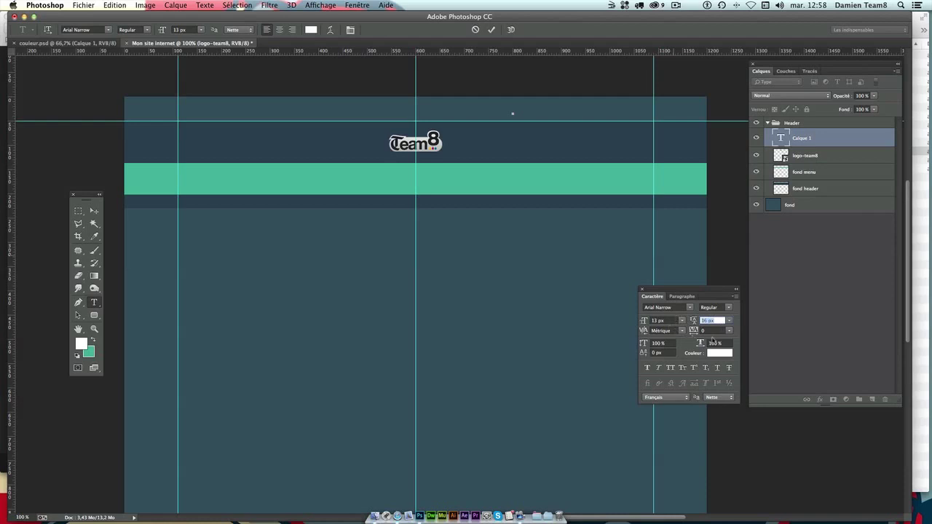
pyautogui.press('Tab')
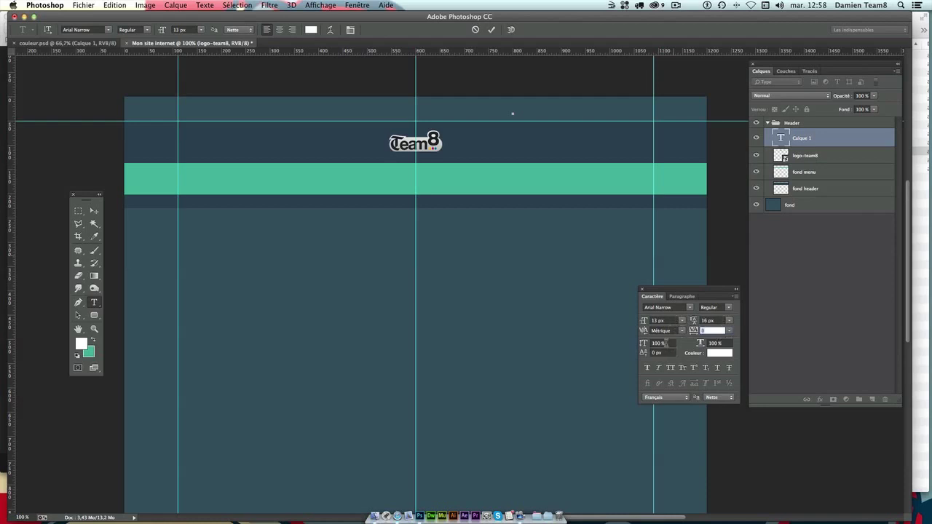
pyautogui.click(665, 343)
# Type 'Newsletter' at the insertion point and select the whole word.
pyautogui.click(512, 114)
pyautogui.write('A')
pyautogui.doubleClick(524, 111)
pyautogui.click(729, 312)
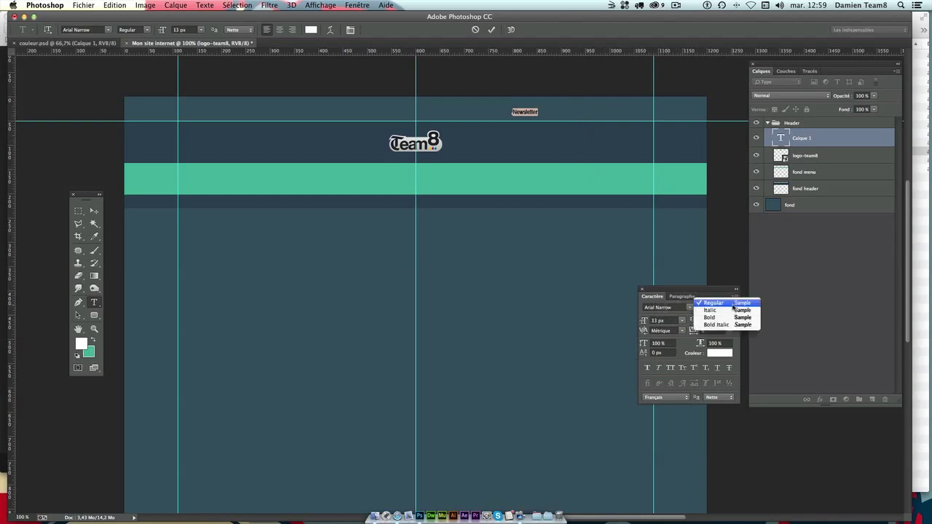
# Set the Newsletter text to Arial Regular and commit it.
pyautogui.click(732, 305)
pyautogui.click(689, 307)
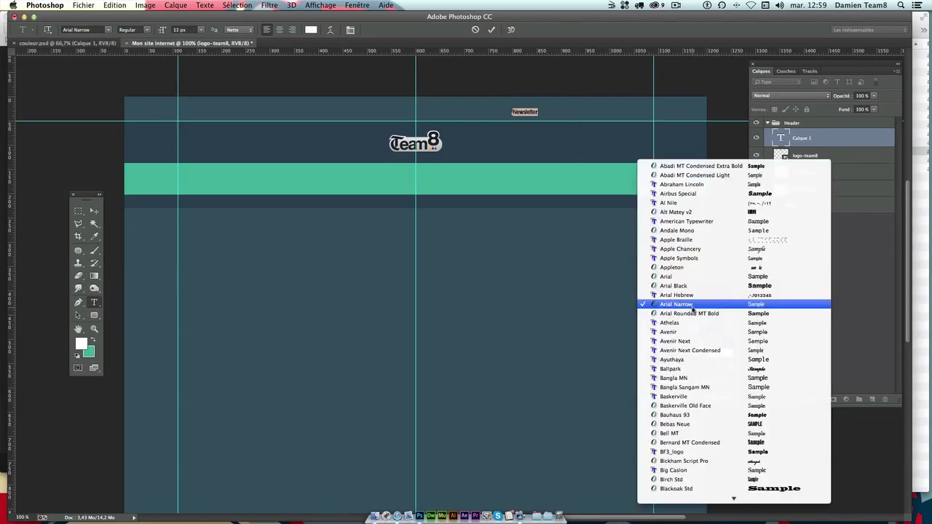
pyautogui.click(695, 277)
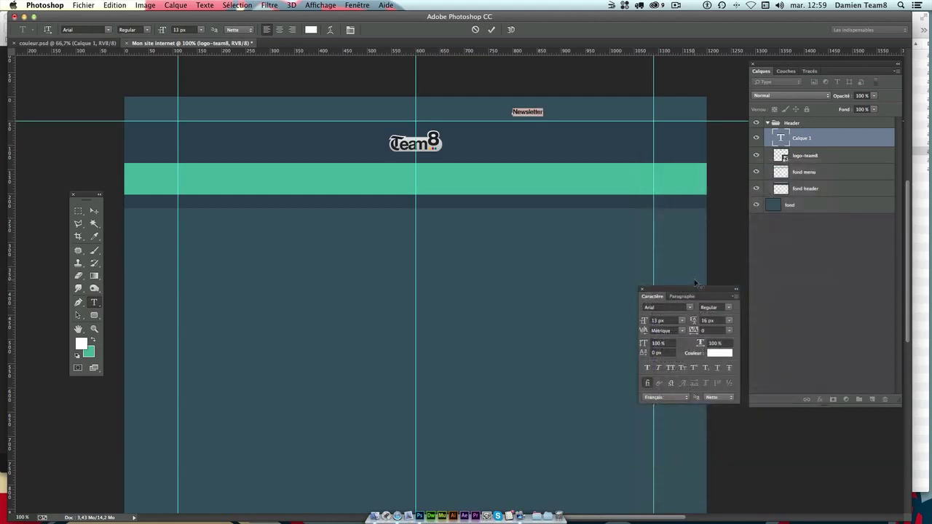
pyautogui.click(725, 306)
pyautogui.click(727, 301)
pyautogui.click(94, 211)
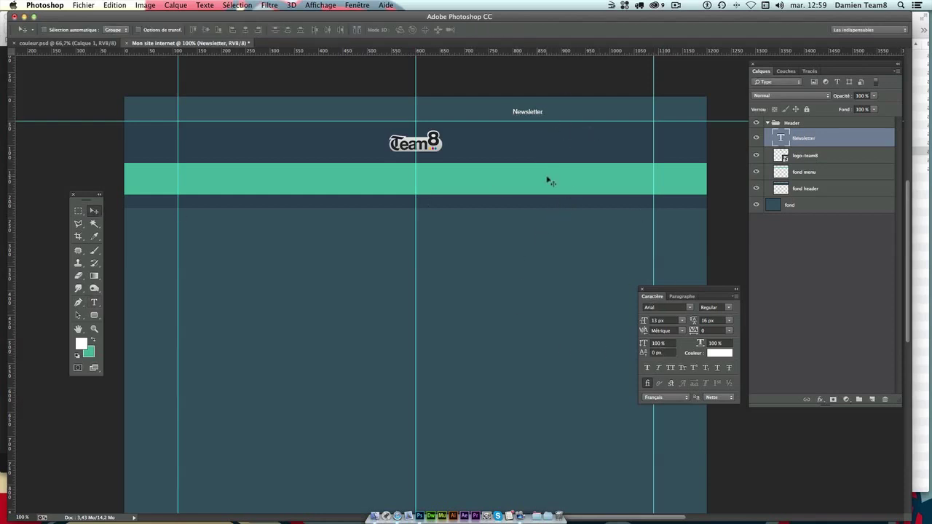
# Extend the text to 'Newsletter Sitemap Mentions légales' with spaces between links.
pyautogui.click(93, 302)
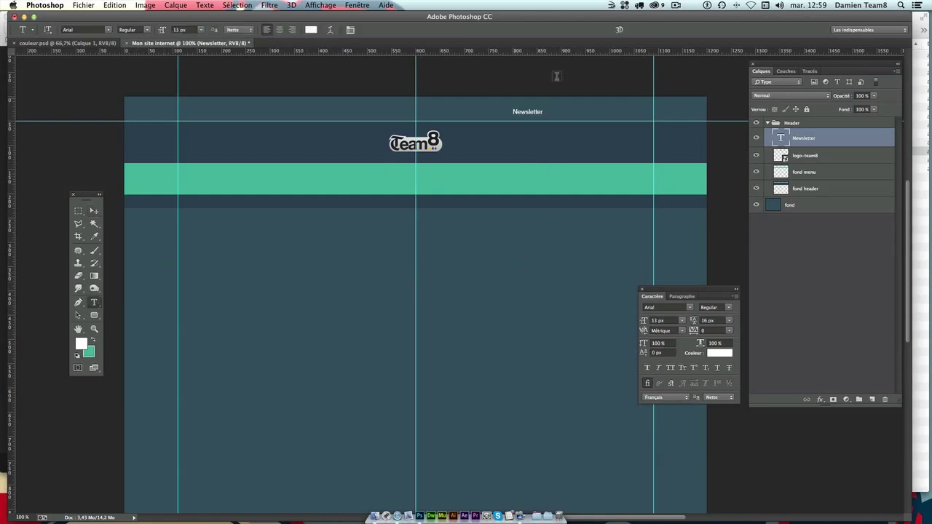
pyautogui.click(548, 111)
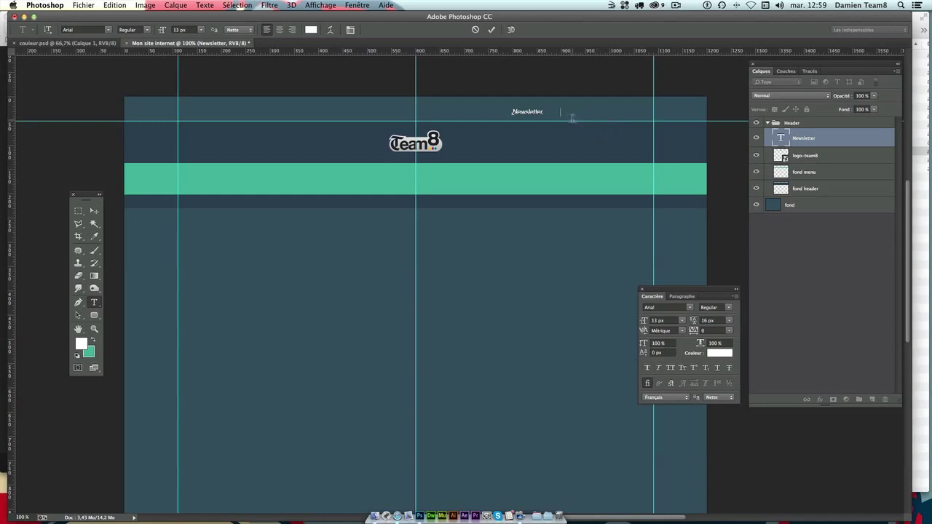
pyautogui.write('_____S')
pyautogui.moveTo(560, 110); pyautogui.dragTo(548, 112)
pyautogui.press('Right')
pyautogui.click(669, 129)
pyautogui.click(94, 210)
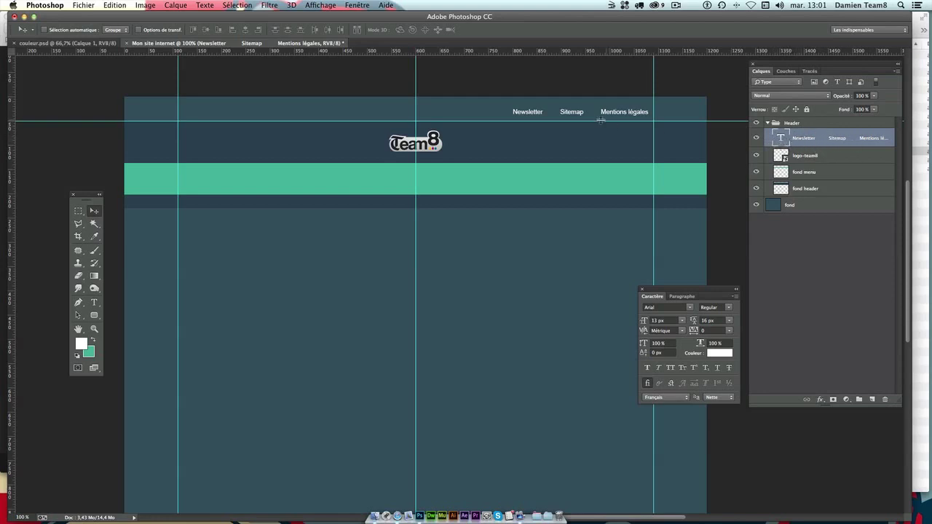
# Set the header links text layer's opacity to 65%.
pyautogui.moveTo(874, 96); pyautogui.dragTo(860, 107)
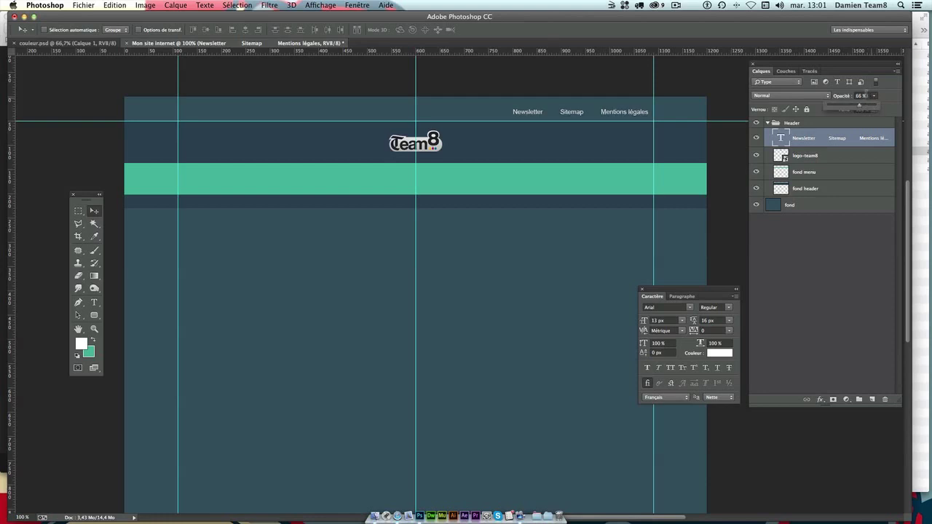
pyautogui.moveTo(859, 105); pyautogui.dragTo(858, 106)
pyautogui.write('6')
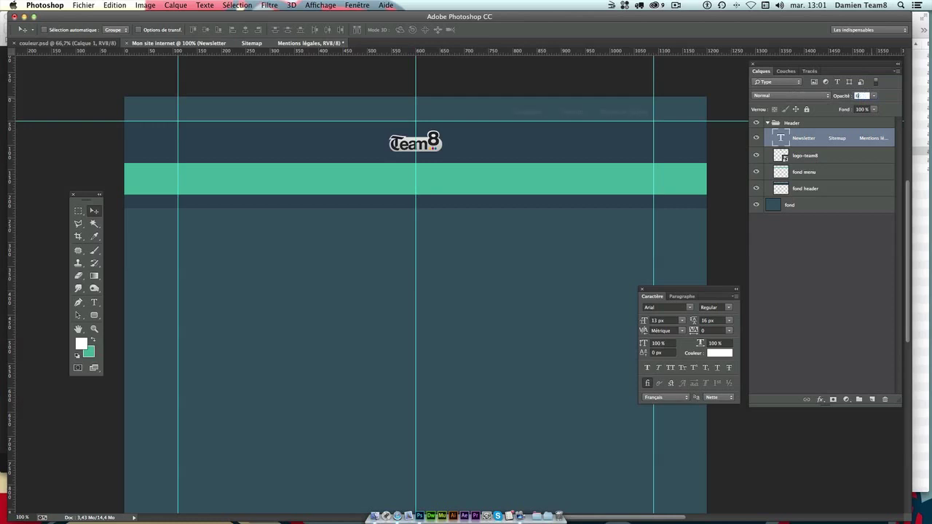
pyautogui.write('5')
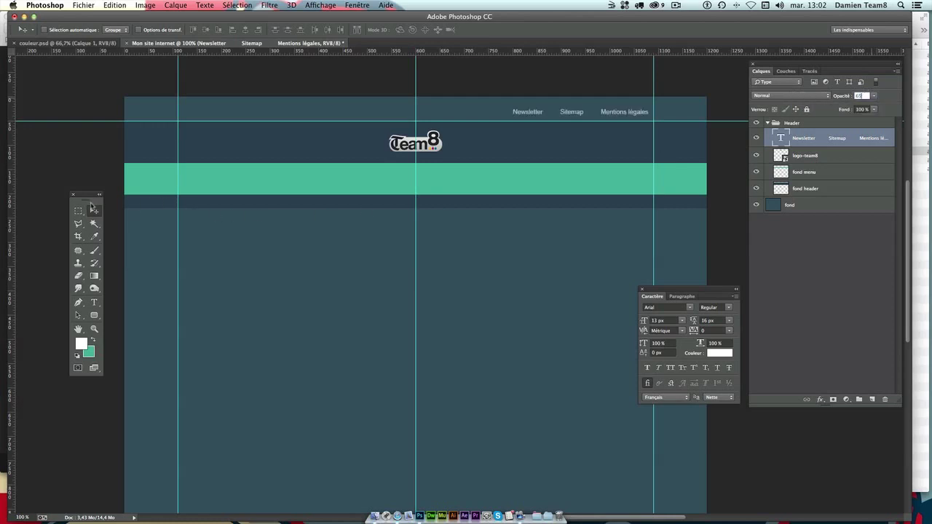
pyautogui.click(94, 210)
# Draw a 30×30 px white rounded square with the Rounded Rectangle Tool beside the logo.
pyautogui.click(94, 314)
pyautogui.click(95, 315)
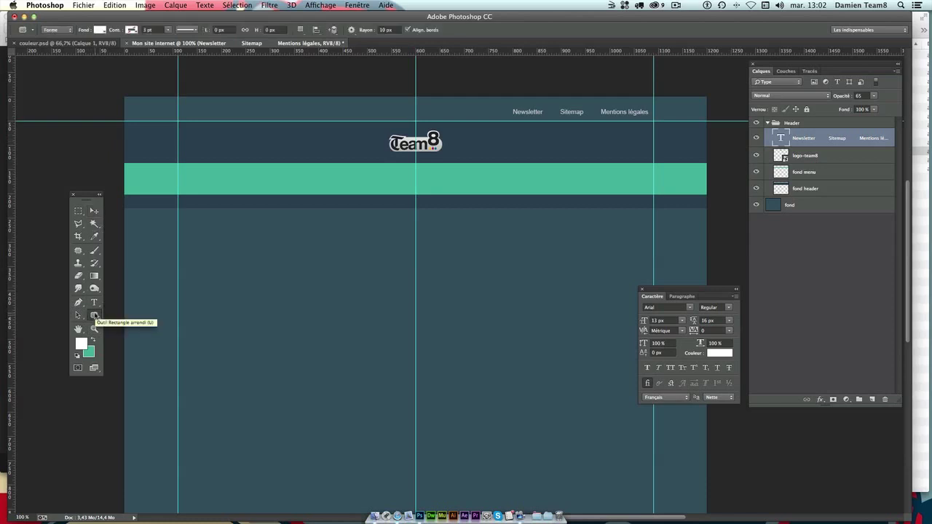
pyautogui.click(95, 316)
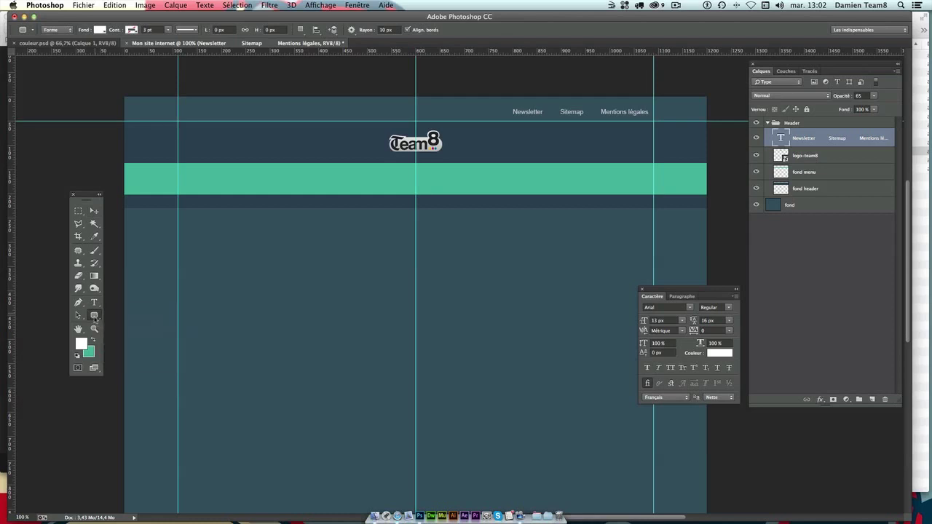
pyautogui.click(95, 317)
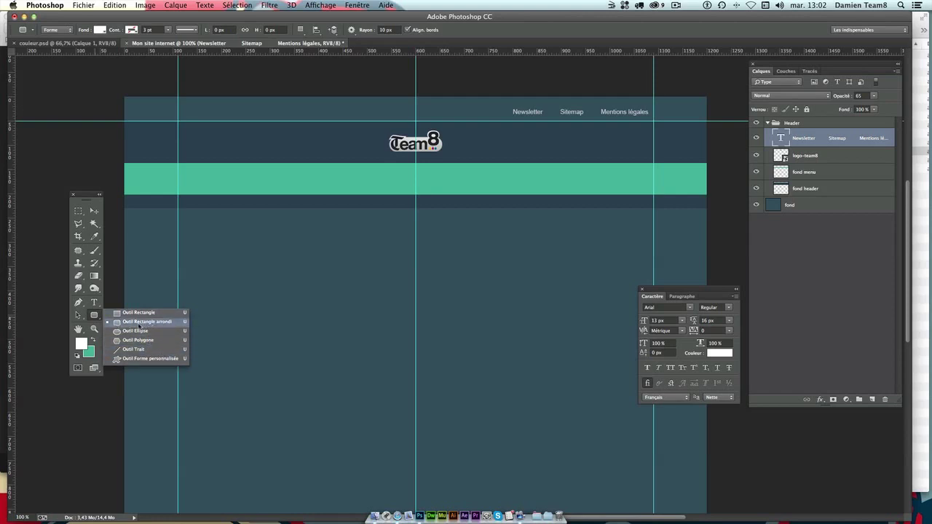
pyautogui.click(139, 325)
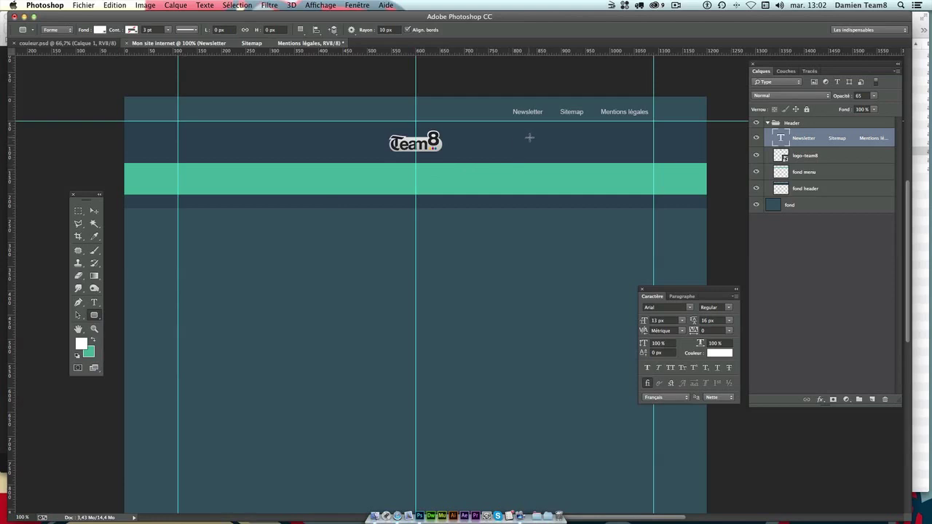
pyautogui.moveTo(517, 133); pyautogui.dragTo(549, 148)
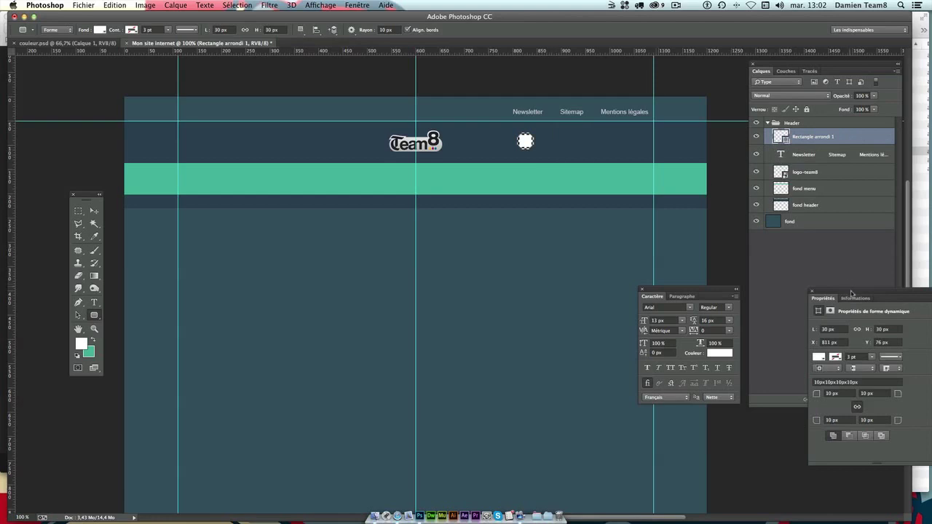
pyautogui.moveTo(850, 293)
pyautogui.mouseDown()
pyautogui.moveTo(491, 229)
pyautogui.moveTo(495, 235)
pyautogui.mouseUp()
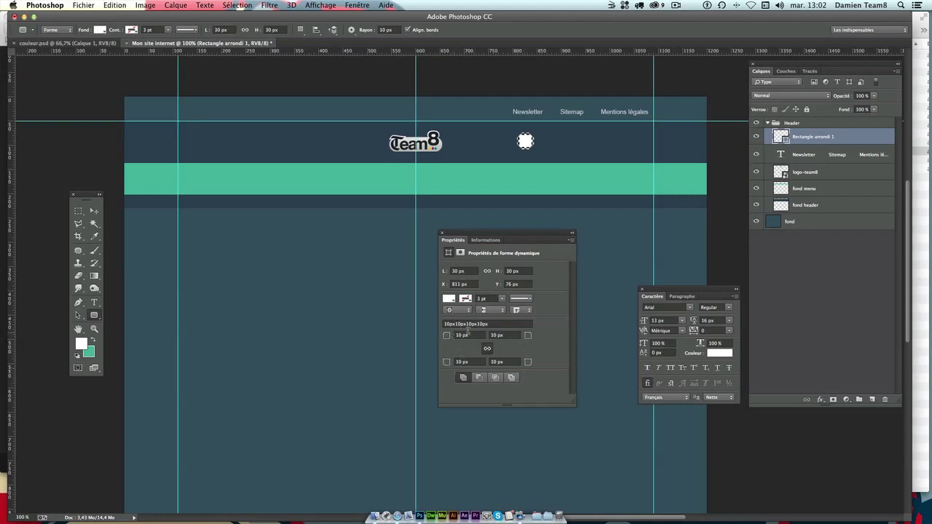
# Zoom to 300% on the square and trial a 5 px corner radius, reverting to 10 px.
pyautogui.hotkey('ctrl', '+')
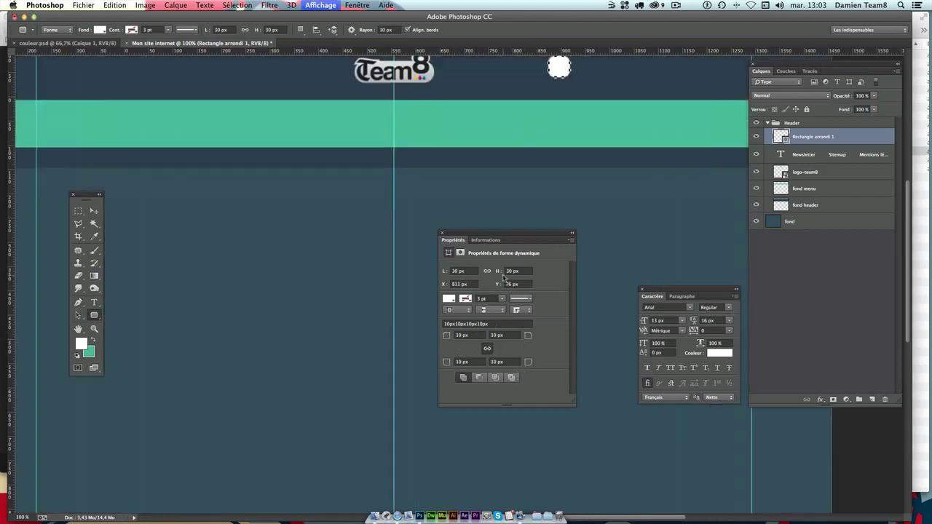
pyautogui.hotkey('ctrl', '+')
pyautogui.moveTo(674, 115); pyautogui.dragTo(408, 169)
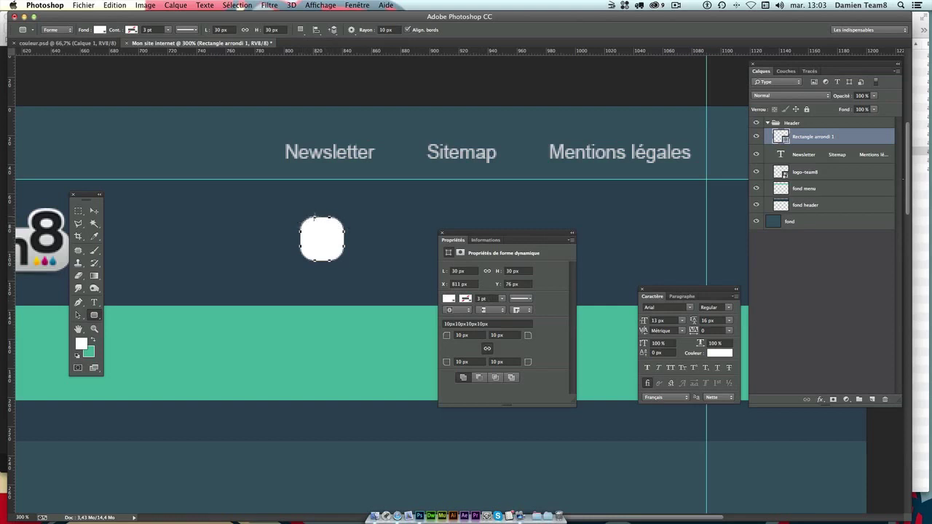
pyautogui.click(459, 334)
pyautogui.write('5')
pyautogui.press('Tab')
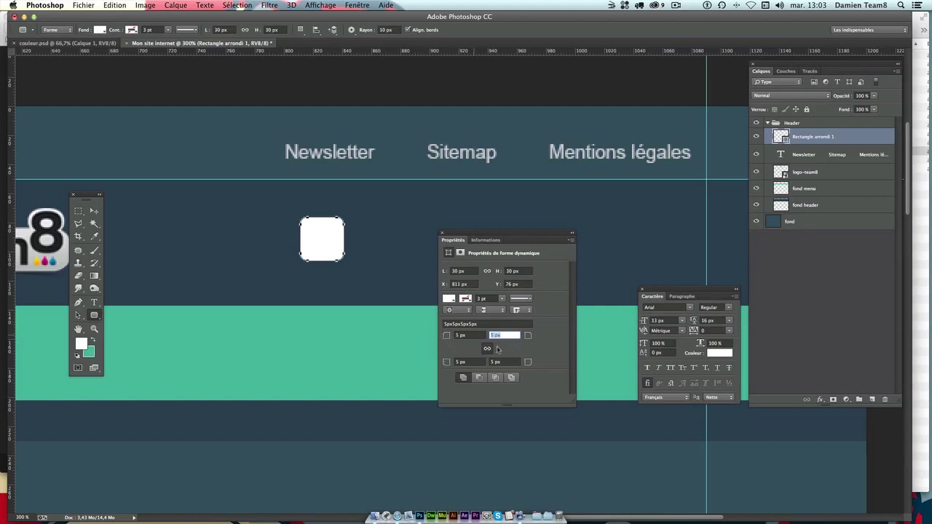
pyautogui.click(460, 335)
pyautogui.write('10')
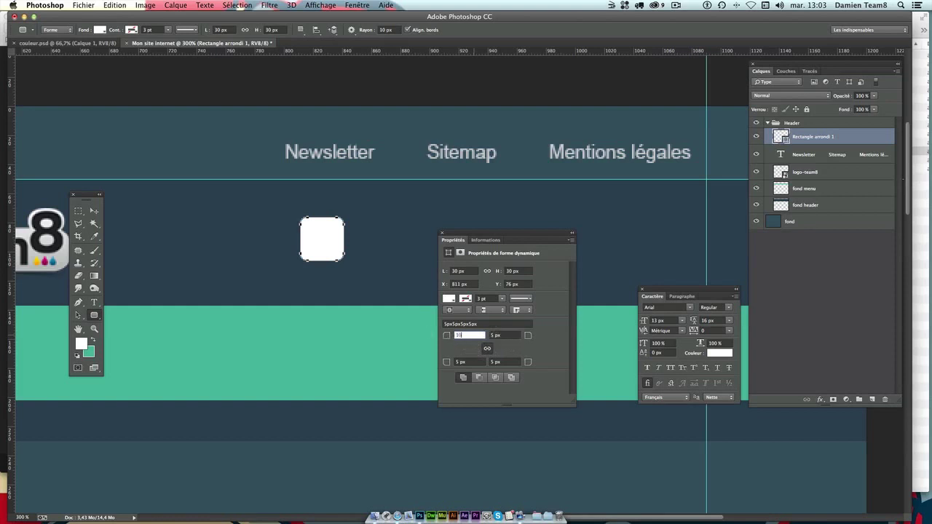
pyautogui.press('Tab')
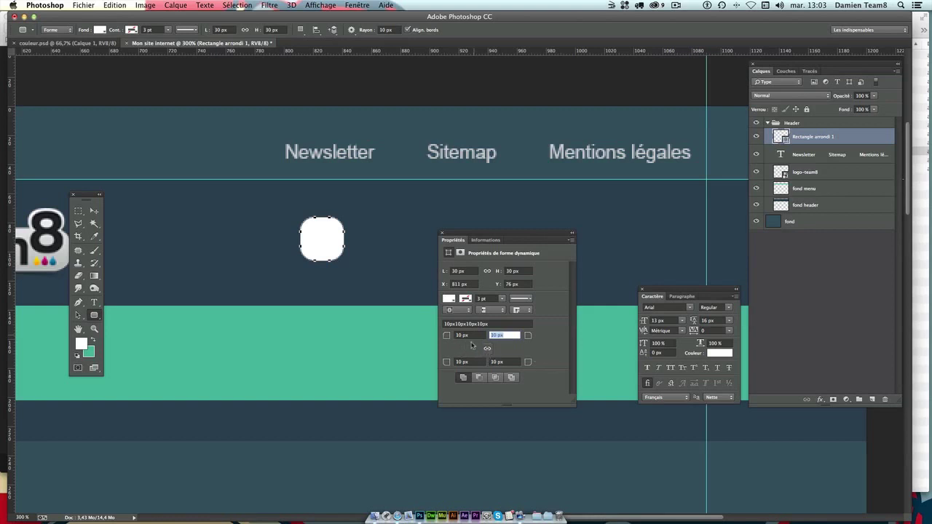
# Set the corner radii to 0/5/5/0 px and fill the square purple.
pyautogui.click(476, 335)
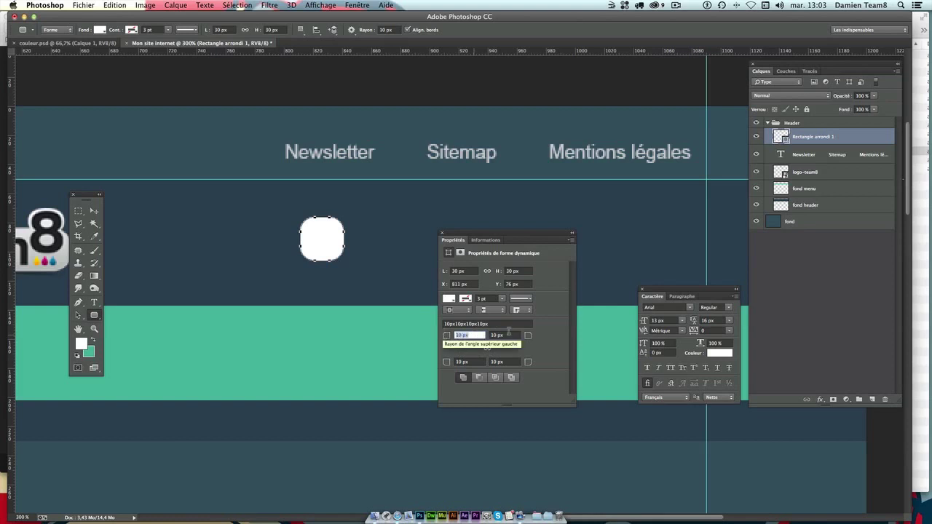
pyautogui.write('5')
pyautogui.press('Tab')
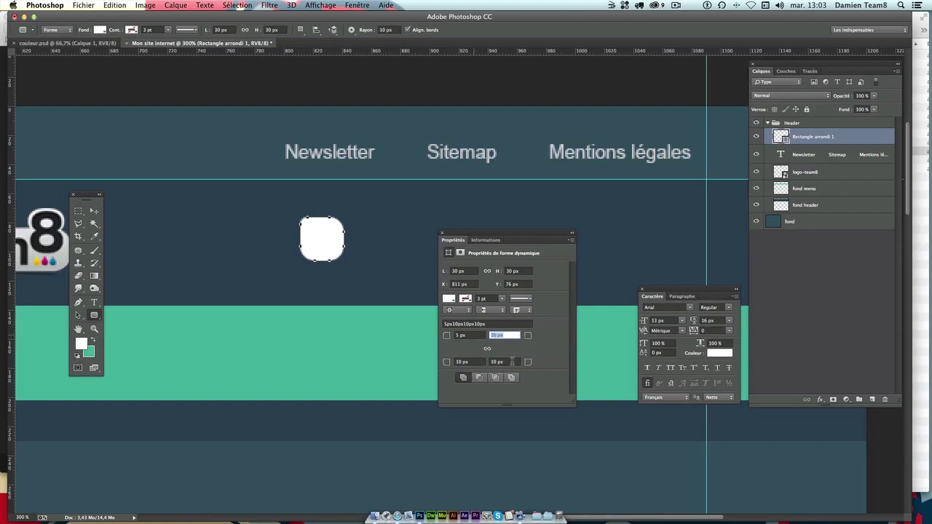
pyautogui.click(512, 362)
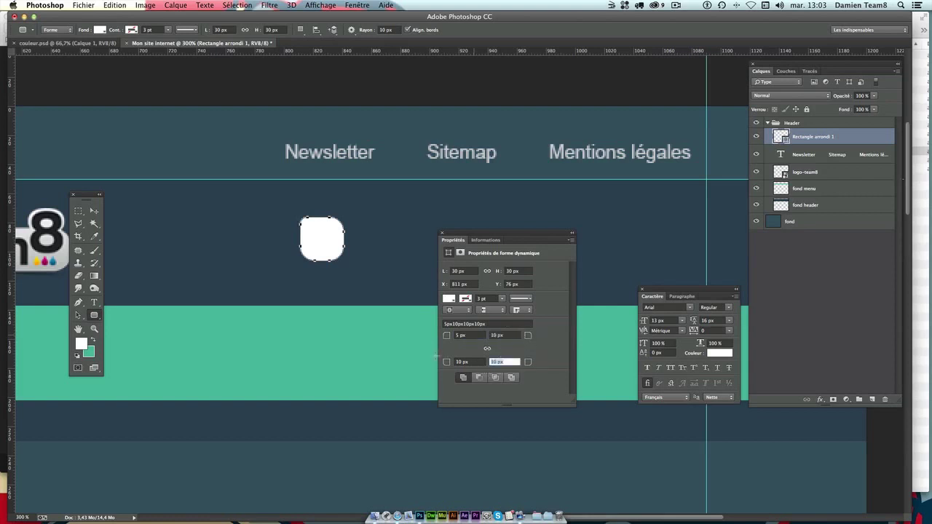
pyautogui.write('1')
pyautogui.press('Tab')
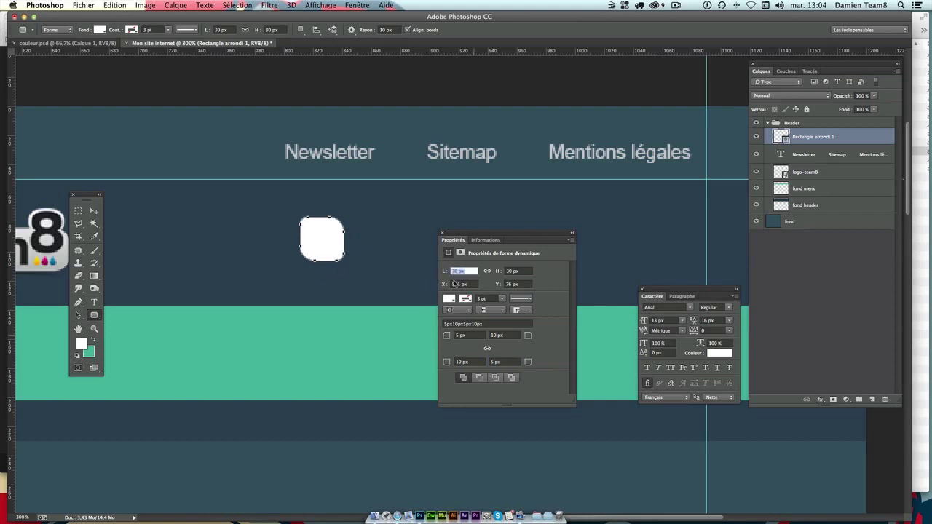
pyautogui.click(472, 334)
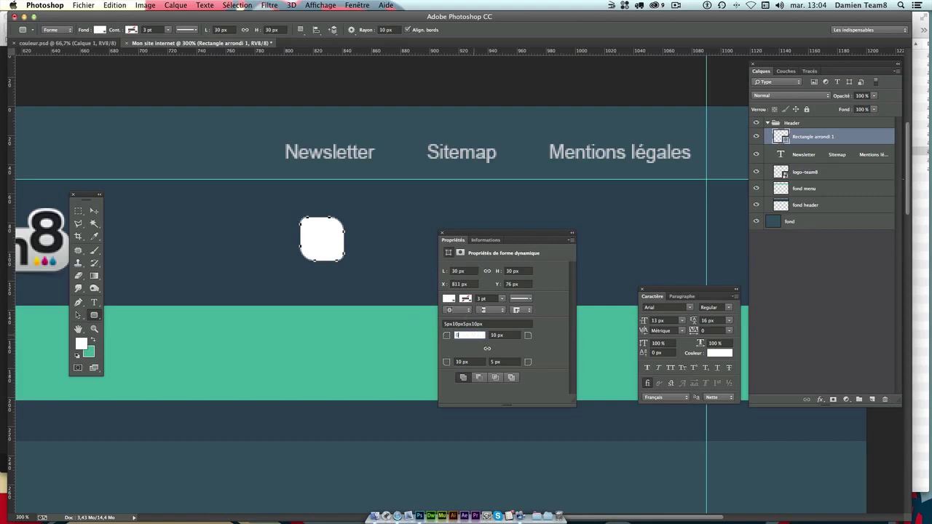
pyautogui.press('Tab')
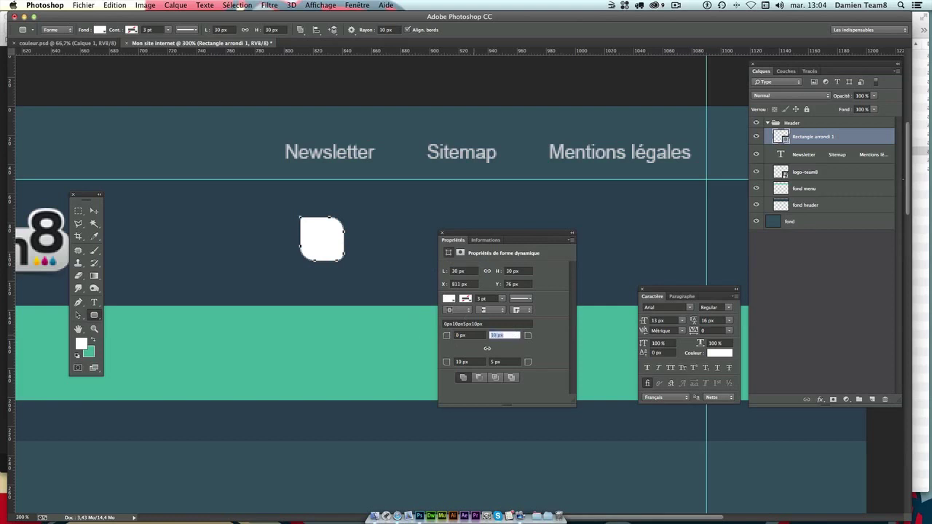
pyautogui.write('5')
pyautogui.press('Tab')
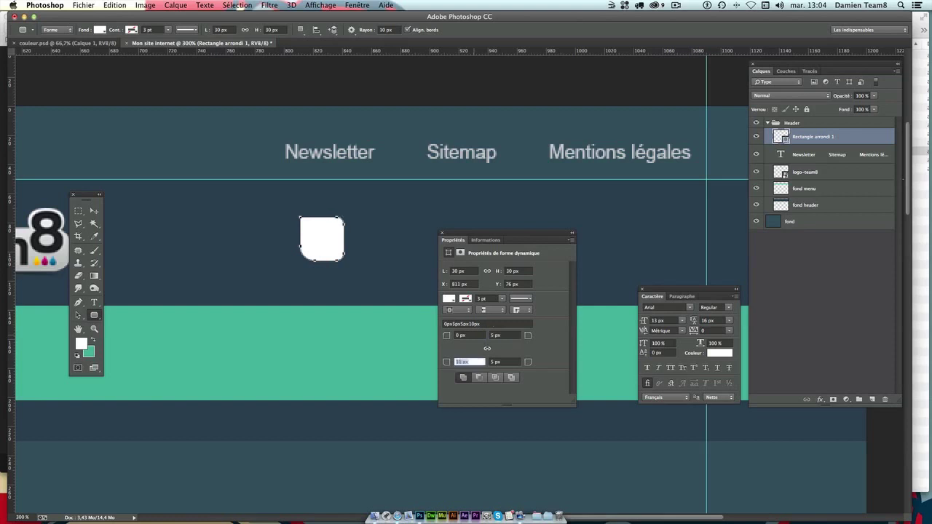
pyautogui.write('1')
pyautogui.press('Tab')
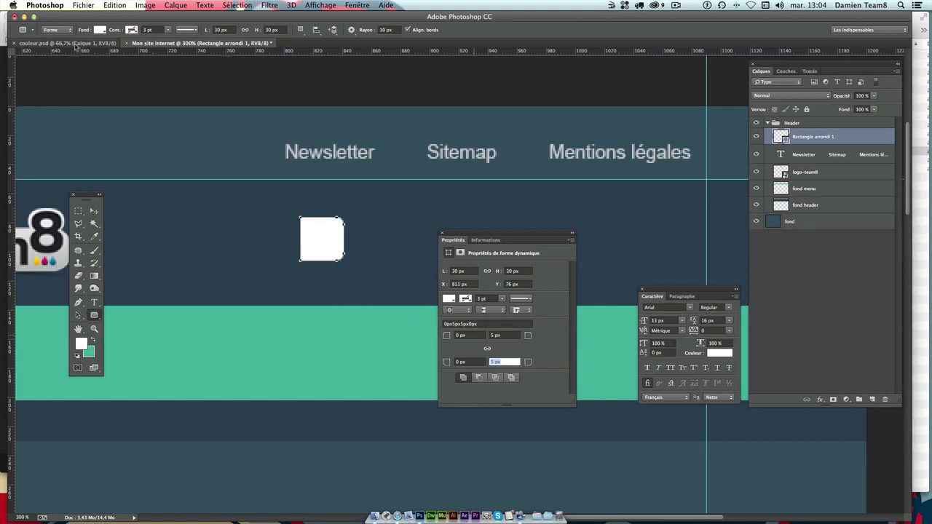
pyautogui.click(449, 298)
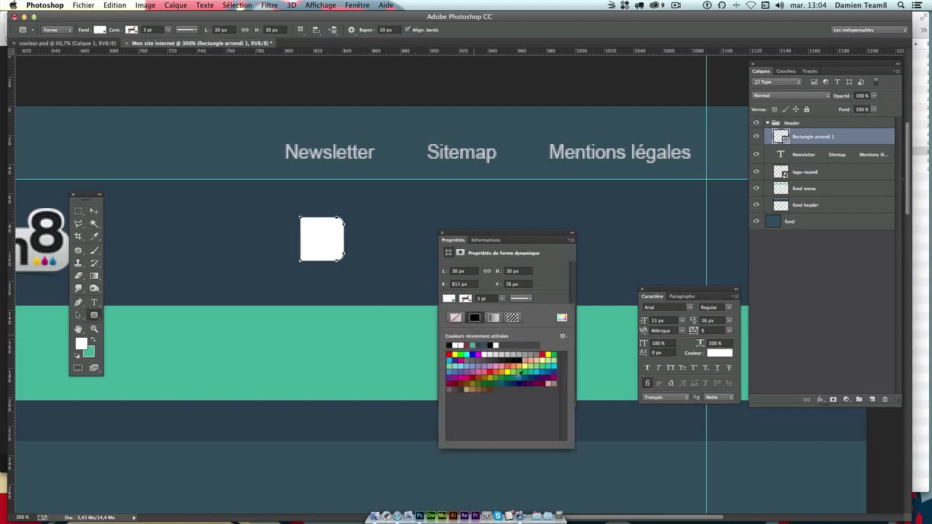
pyautogui.click(466, 366)
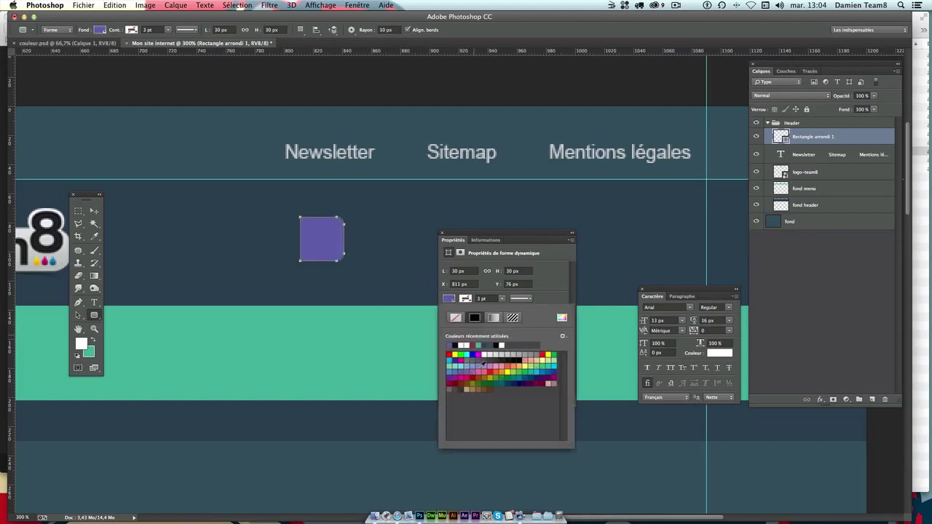
# Fill the square yellow and set the foreground to couleur.psd's red #df5a49.
pyautogui.click(478, 366)
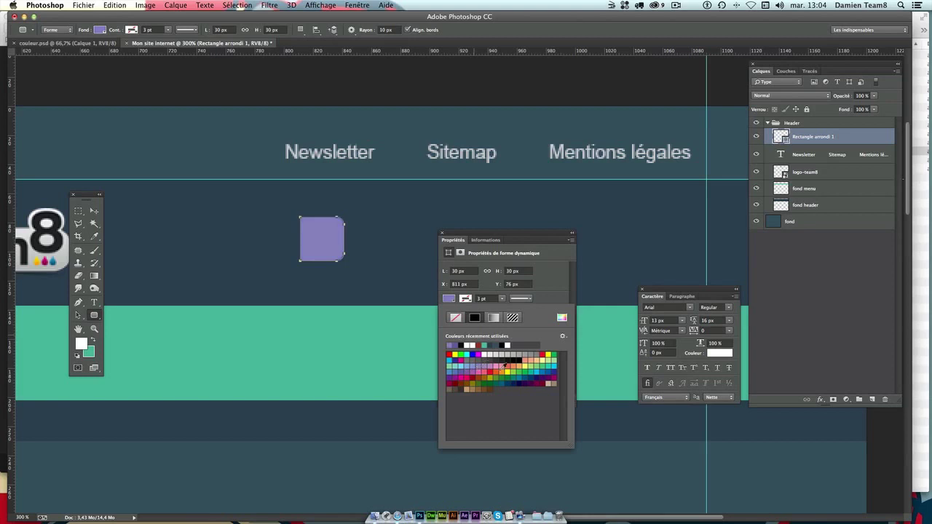
pyautogui.click(51, 43)
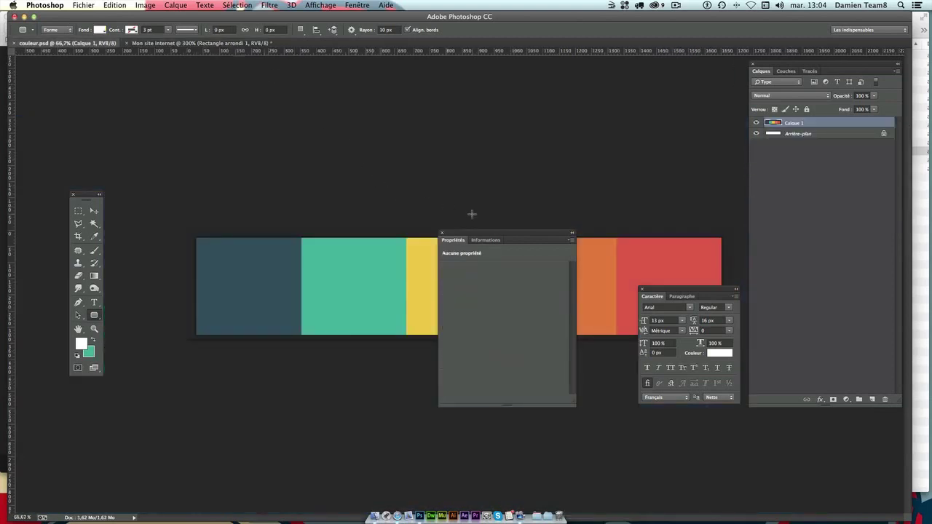
pyautogui.moveTo(473, 232); pyautogui.dragTo(462, 278)
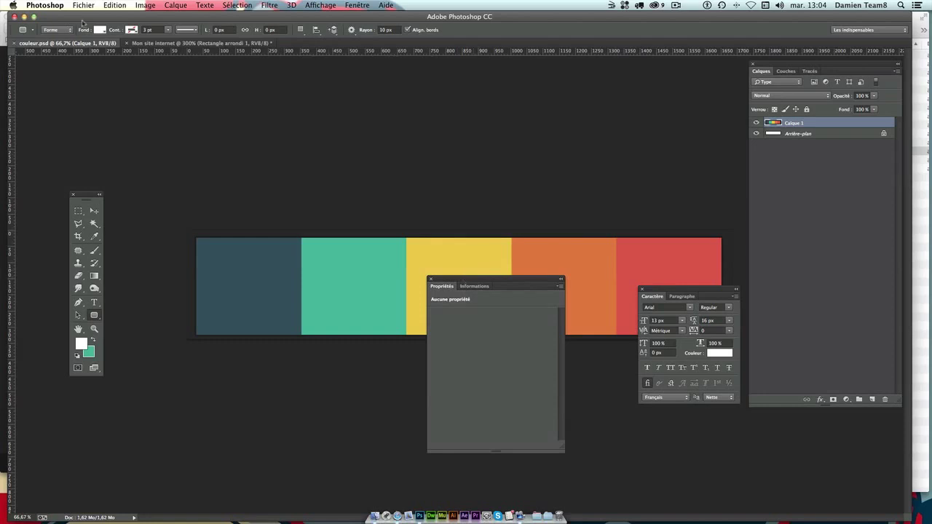
pyautogui.click(81, 344)
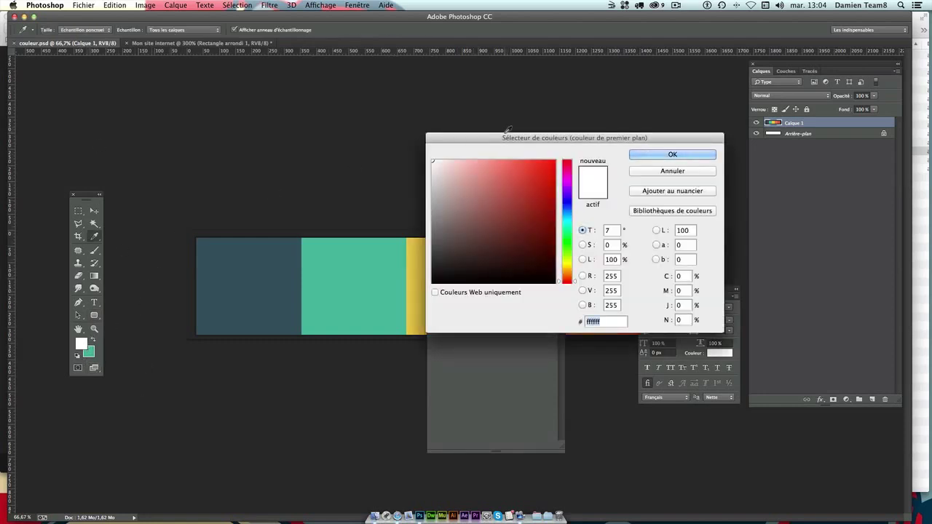
pyautogui.moveTo(507, 129); pyautogui.dragTo(251, 64)
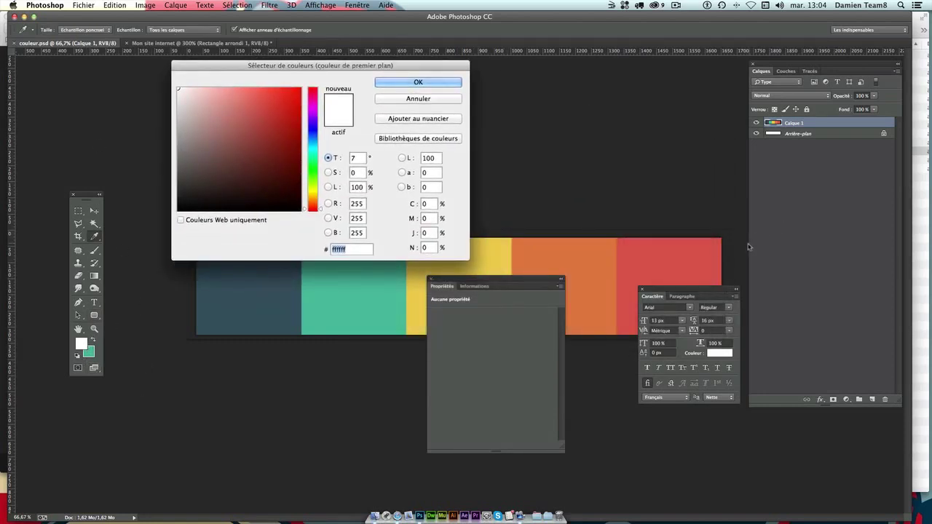
pyautogui.click(685, 253)
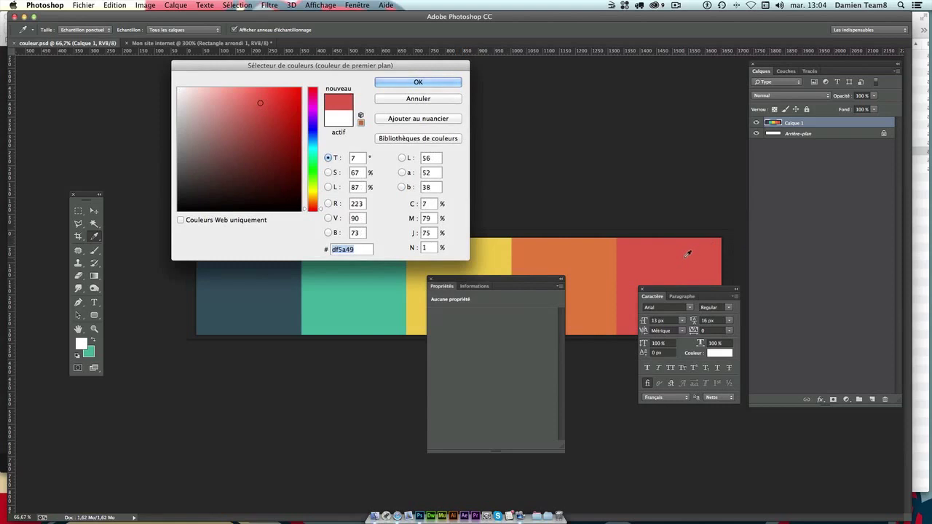
pyautogui.click(416, 82)
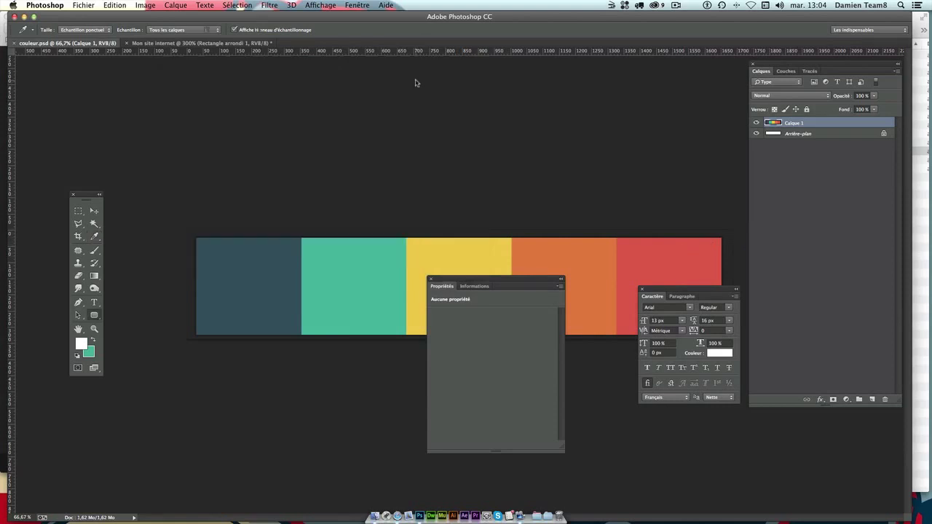
pyautogui.click(148, 44)
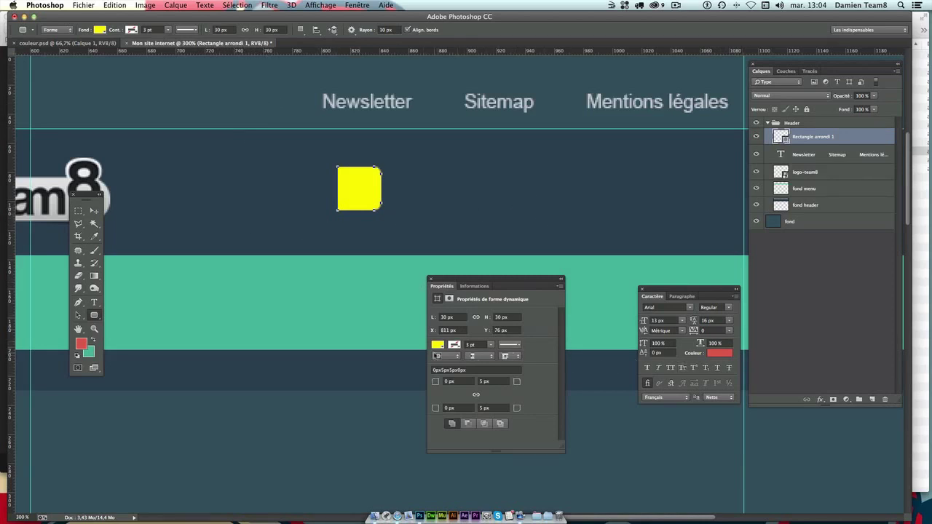
# Change Rectangle arrondi 1's fill to the red #df5a49 sampled from the foreground swatch.
pyautogui.click(437, 345)
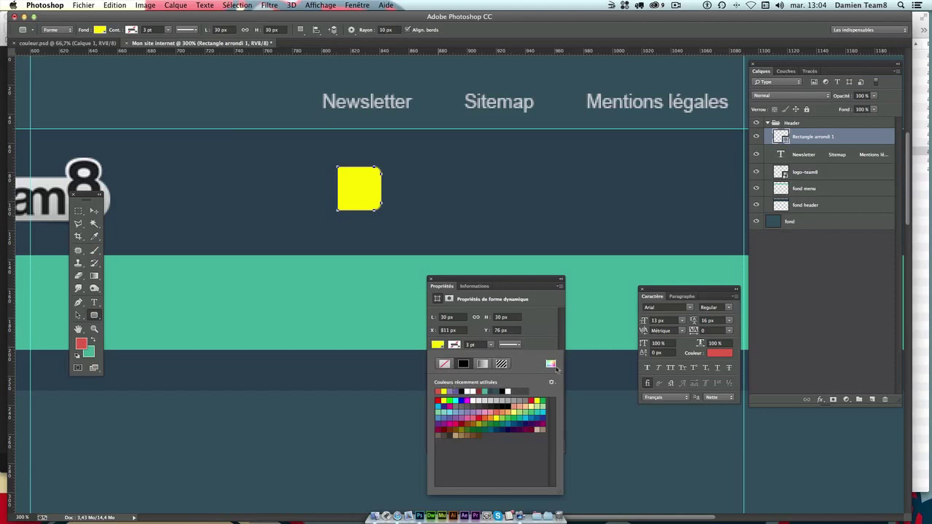
pyautogui.click(551, 363)
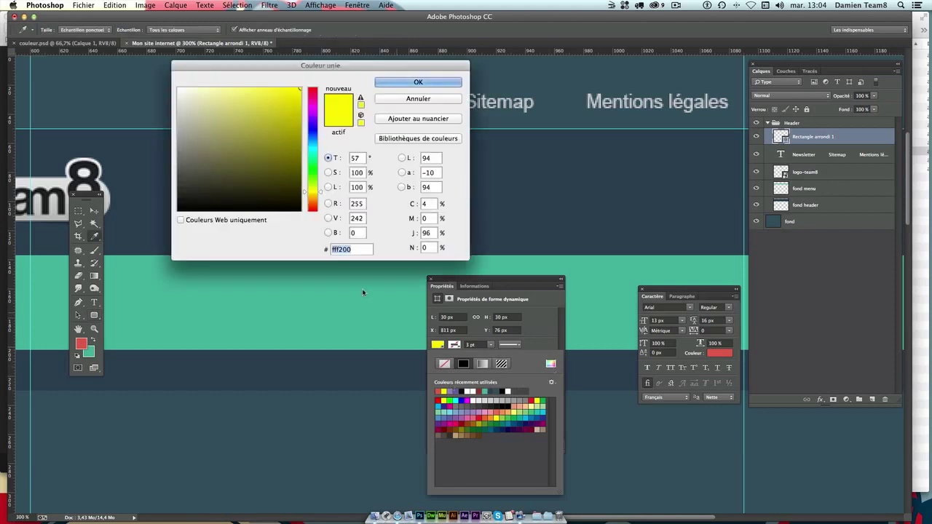
pyautogui.click(446, 86)
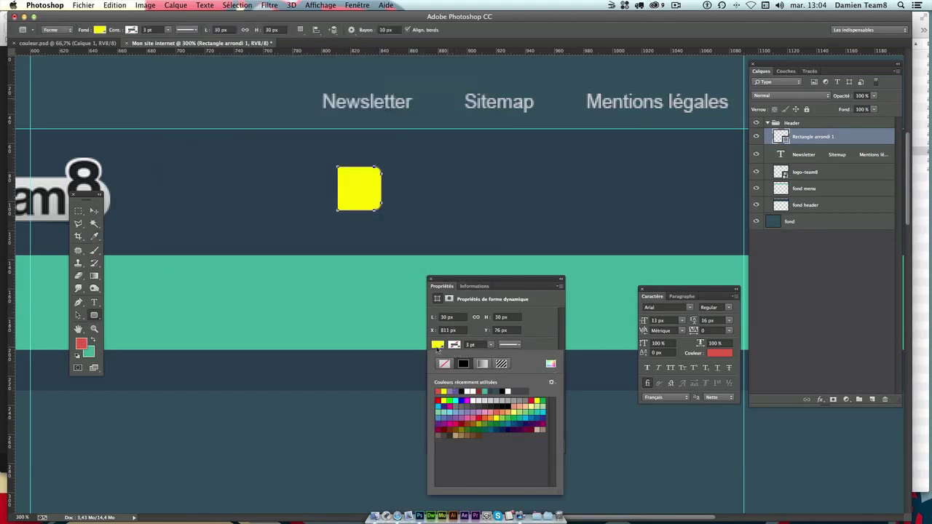
pyautogui.click(437, 347)
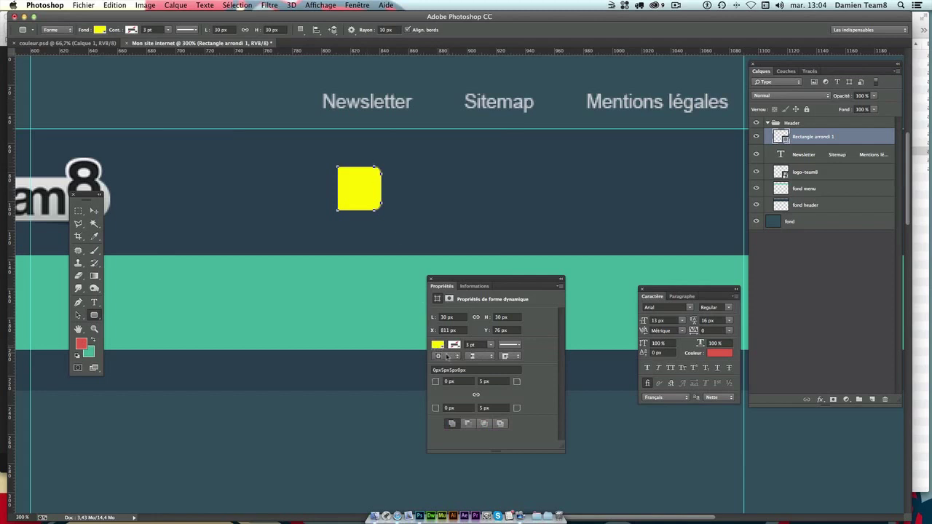
pyautogui.click(438, 345)
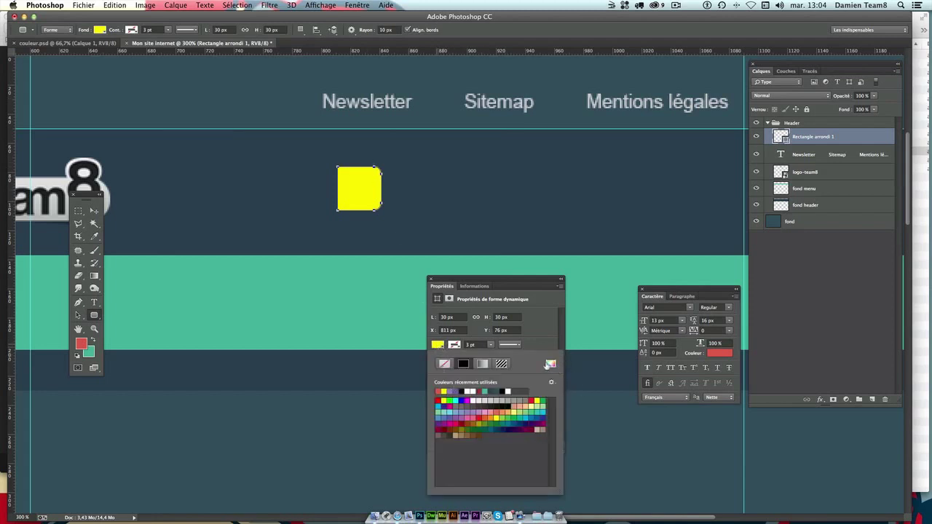
pyautogui.click(550, 364)
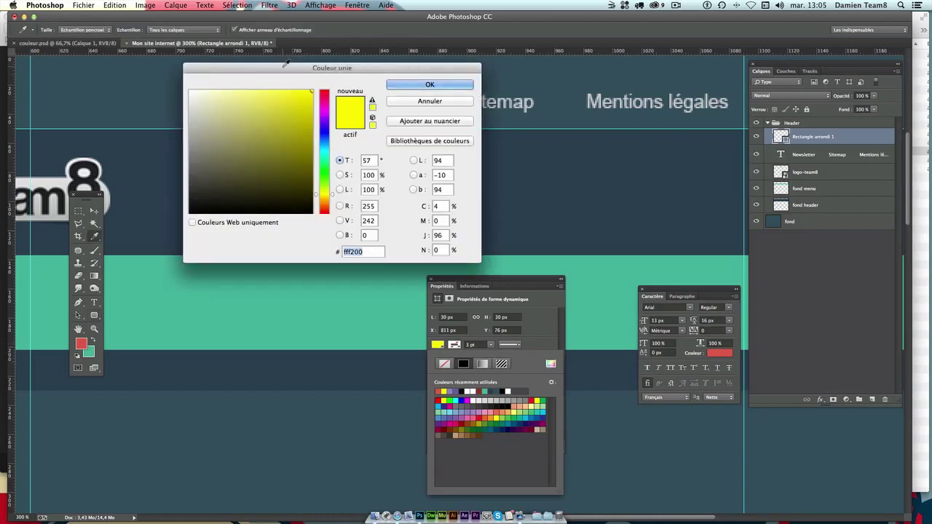
pyautogui.moveTo(290, 65)
pyautogui.mouseDown()
pyautogui.moveTo(453, 127)
pyautogui.moveTo(374, 236)
pyautogui.moveTo(225, 308)
pyautogui.moveTo(260, 294)
pyautogui.mouseUp()
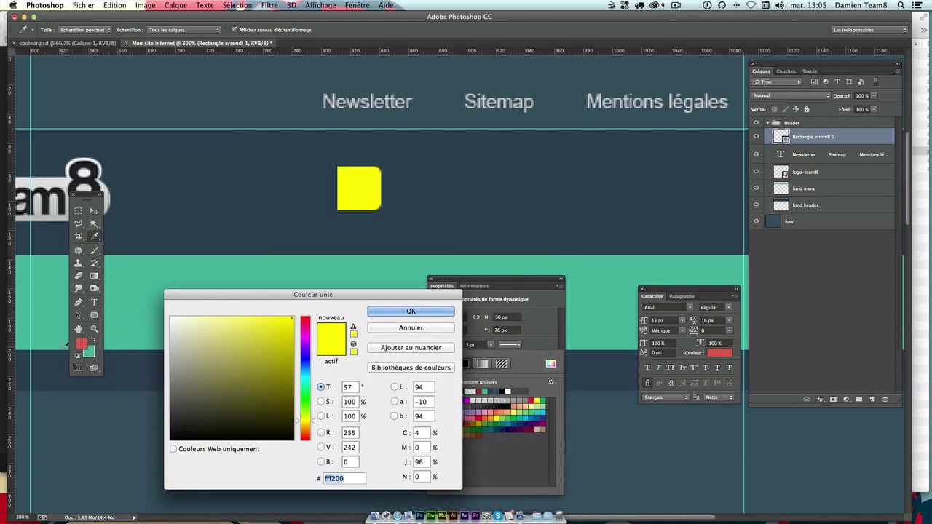
pyautogui.click(83, 340)
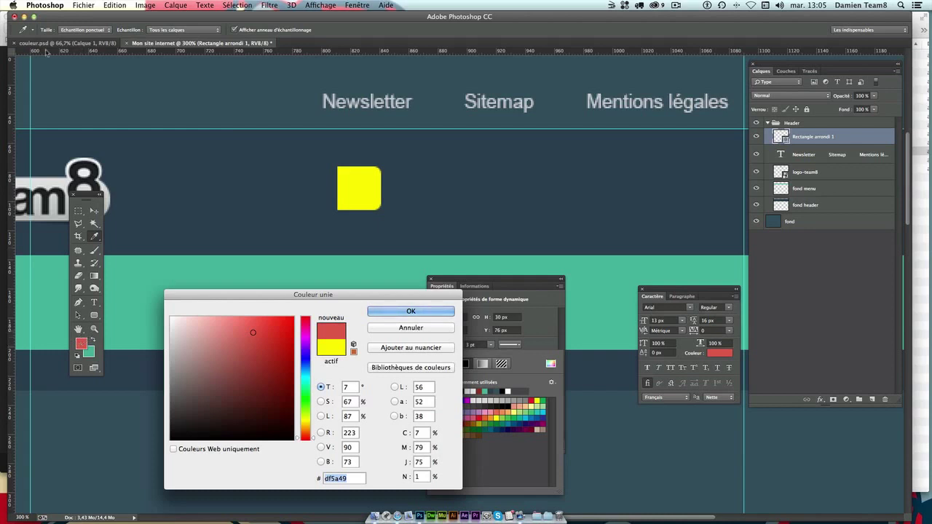
pyautogui.click(404, 311)
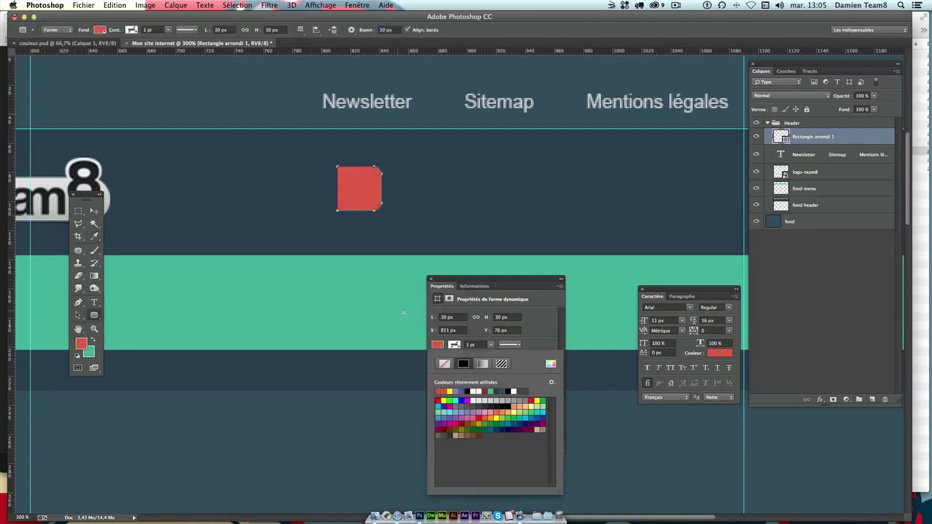
pyautogui.click(94, 210)
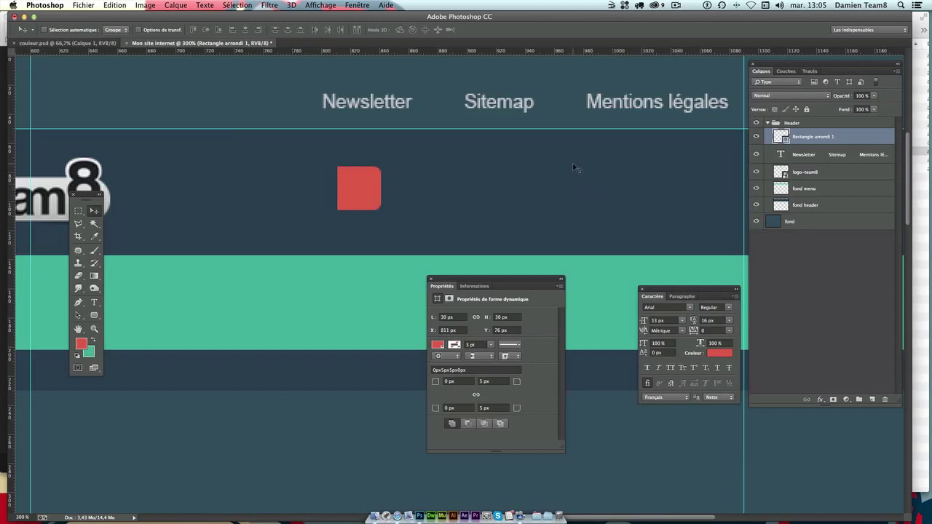
# Move the red square right, beneath Mentions légales, and rename its layer 'recherche orange'.
pyautogui.hotkey('ctrl', '-')
pyautogui.hotkey('ctrl', '-')
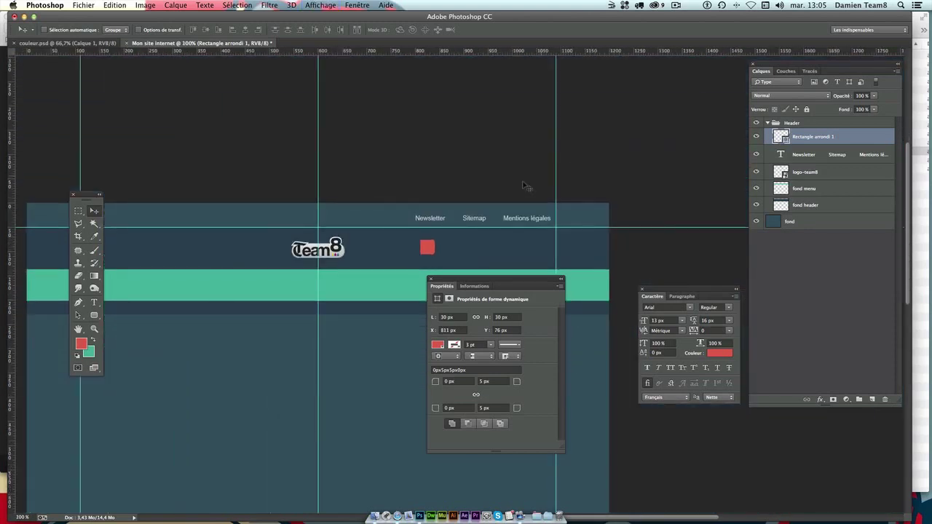
pyautogui.scroll(-2, 466, 175)
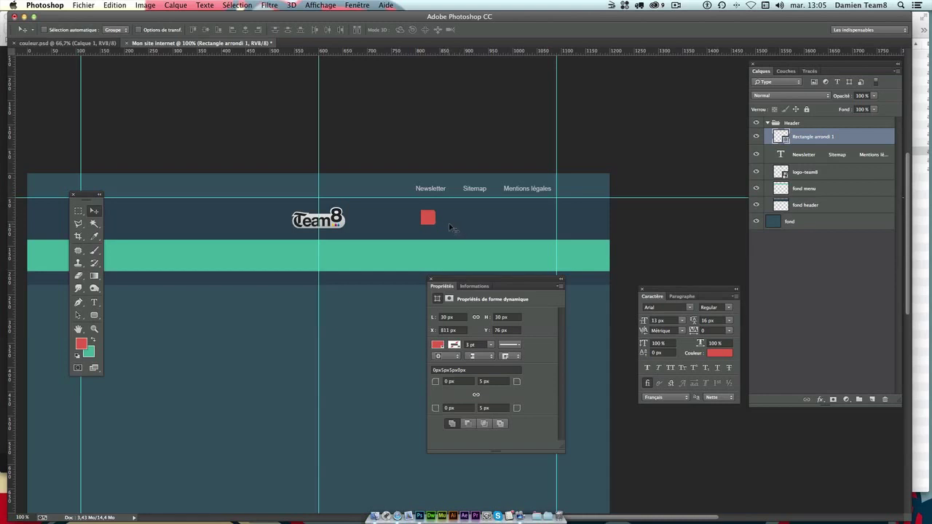
pyautogui.moveTo(451, 226); pyautogui.dragTo(566, 227)
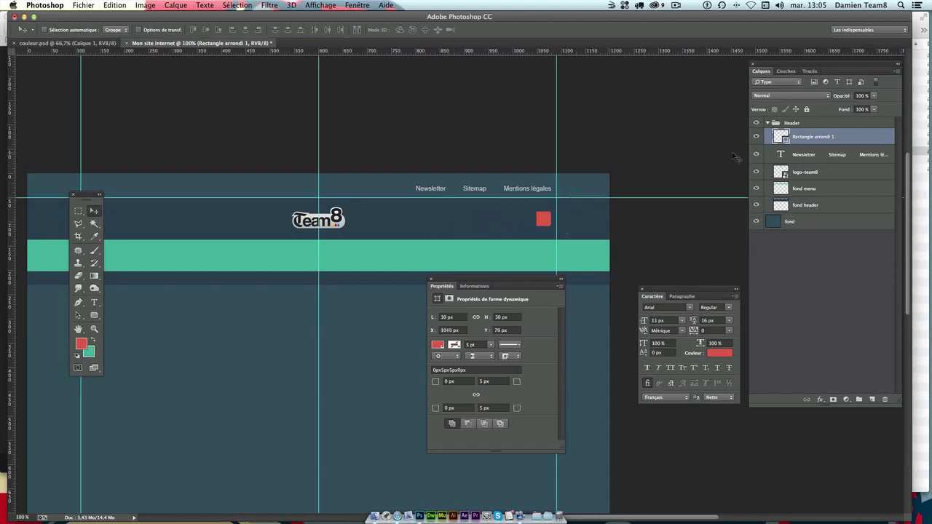
pyautogui.doubleClick(810, 142)
pyautogui.click(886, 179)
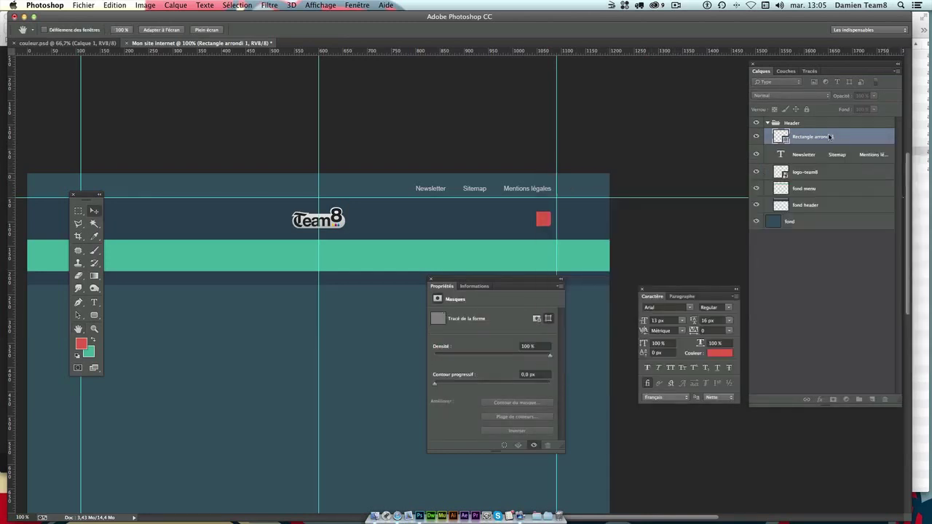
pyautogui.doubleClick(828, 137)
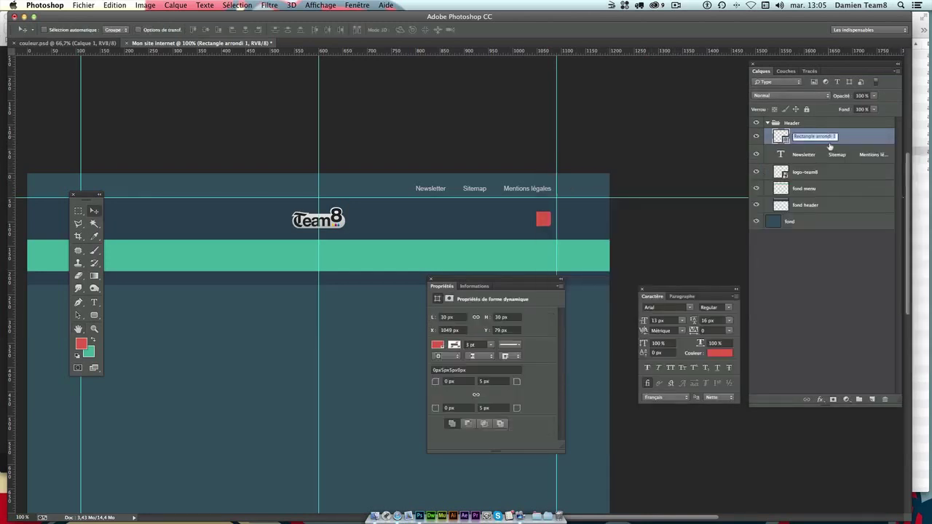
pyautogui.write('ic')
pyautogui.press('Return')
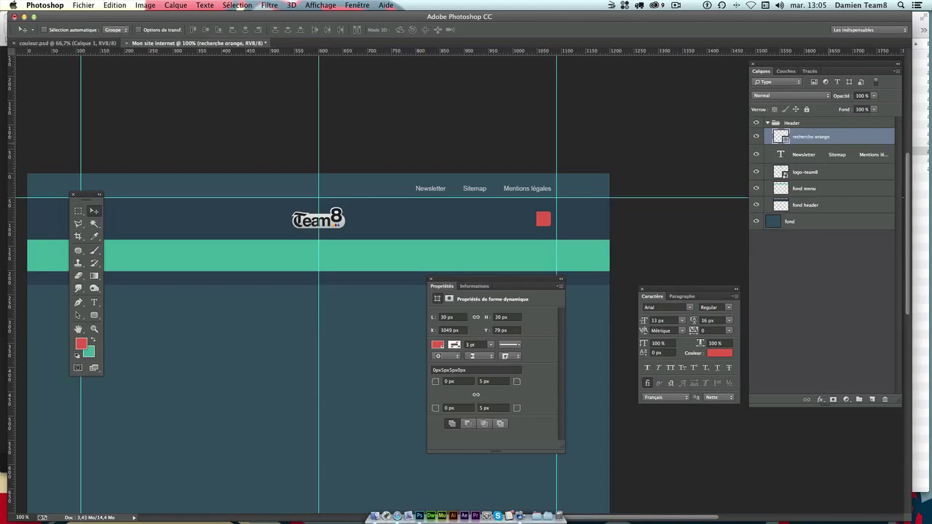
# Start Save As and browse to the maquette-flat/sources folder.
pyautogui.click(80, 6)
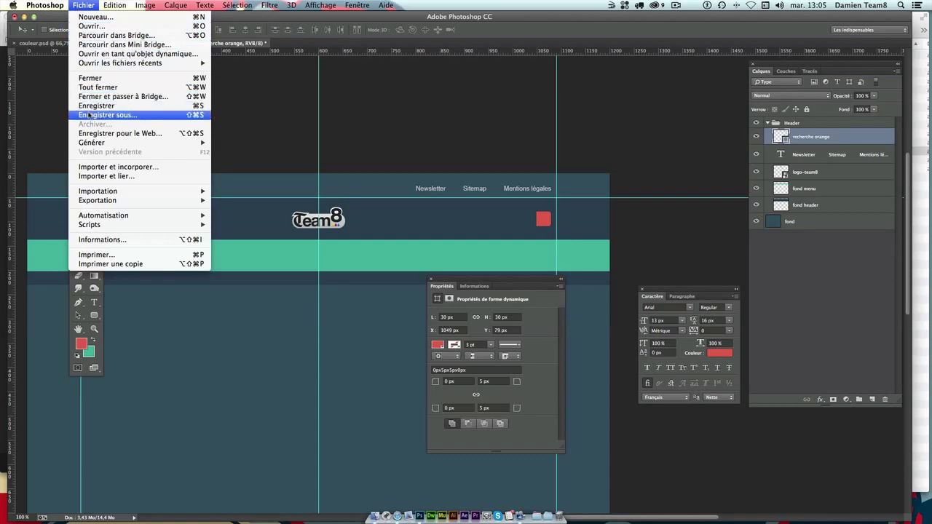
pyautogui.click(88, 115)
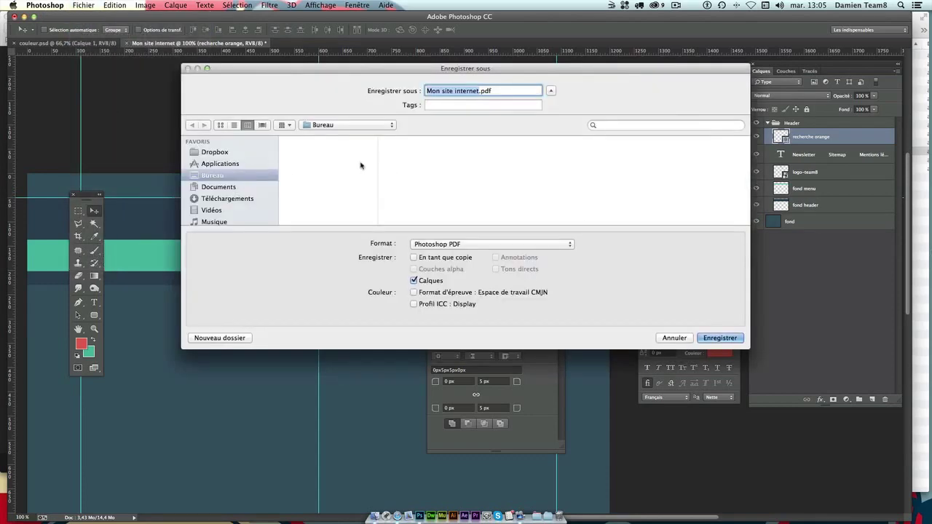
pyautogui.click(232, 177)
pyautogui.scroll(-3, 349, 193)
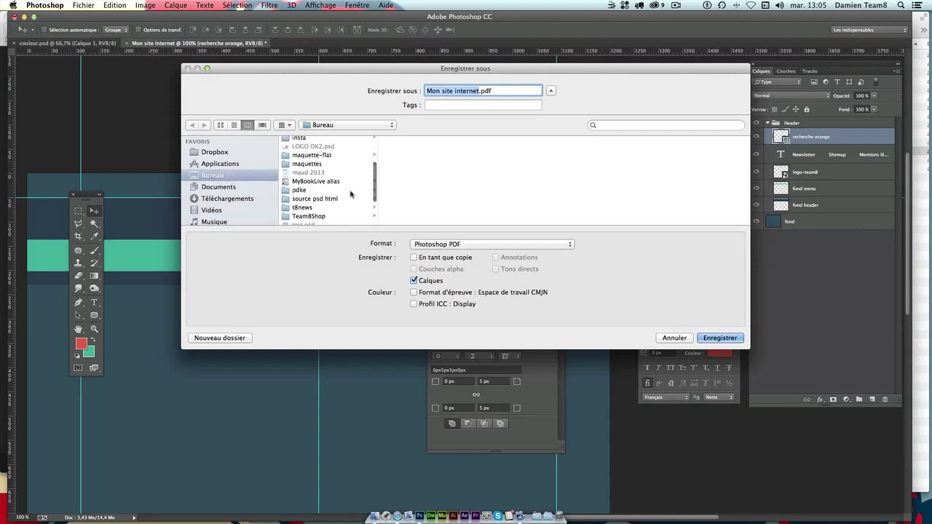
pyautogui.scroll(5, 346, 197)
pyautogui.scroll(-5, 342, 203)
pyautogui.scroll(-2, 336, 208)
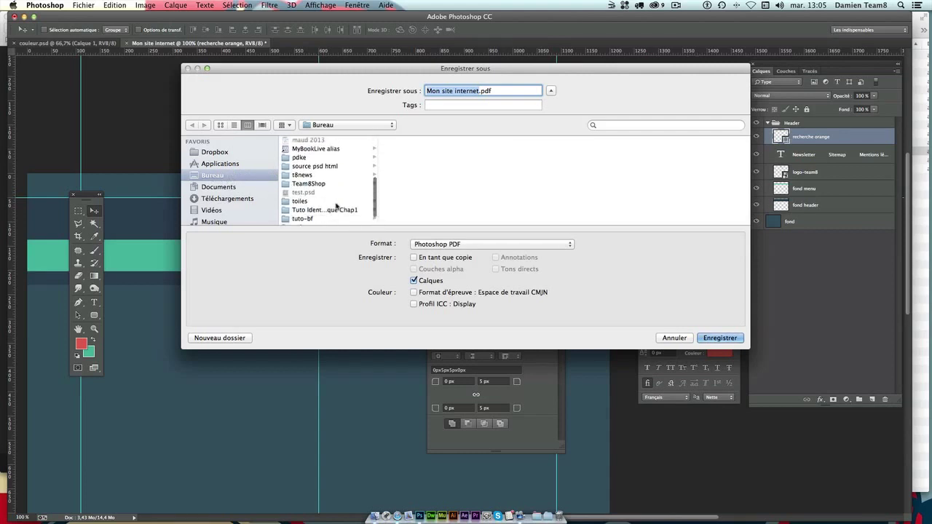
pyautogui.scroll(-2, 336, 208)
pyautogui.scroll(8, 335, 197)
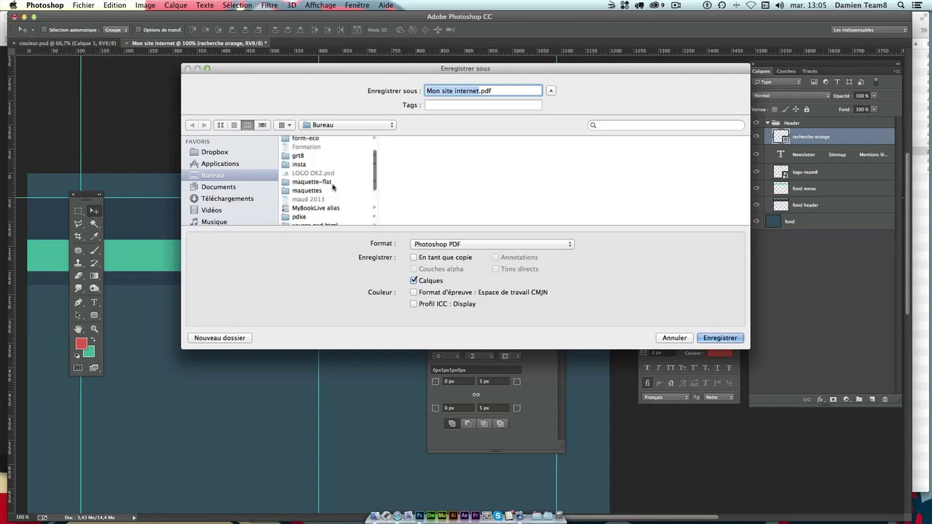
pyautogui.scroll(-1, 331, 186)
pyautogui.scroll(2, 321, 175)
pyautogui.scroll(-3, 314, 170)
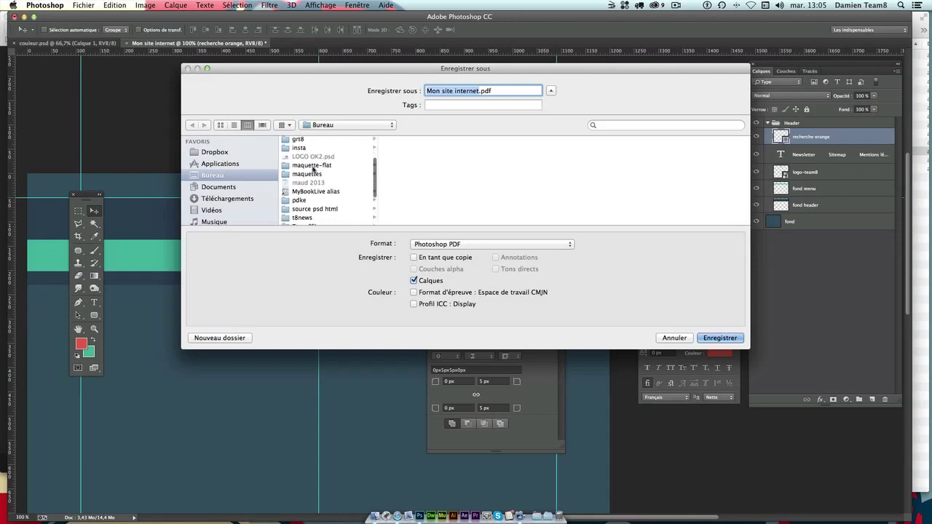
pyautogui.scroll(-1, 313, 169)
pyautogui.click(311, 156)
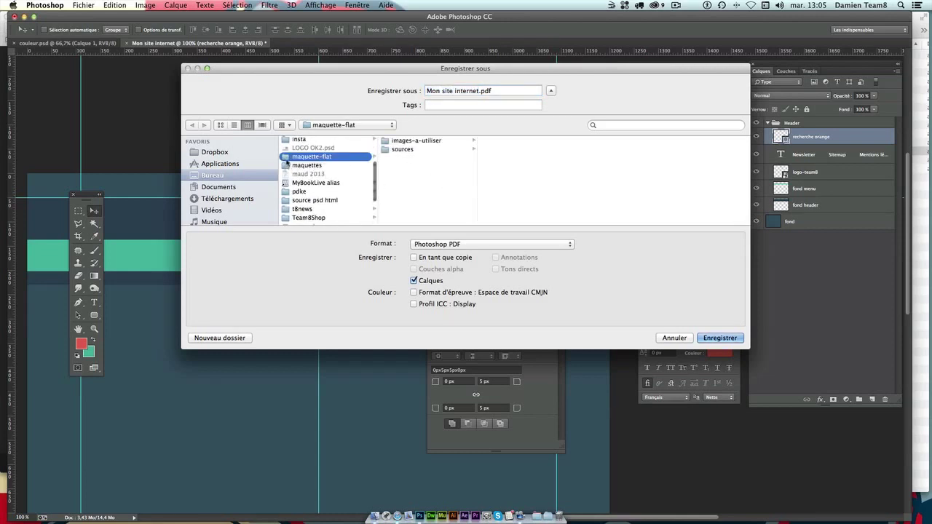
pyautogui.click(401, 150)
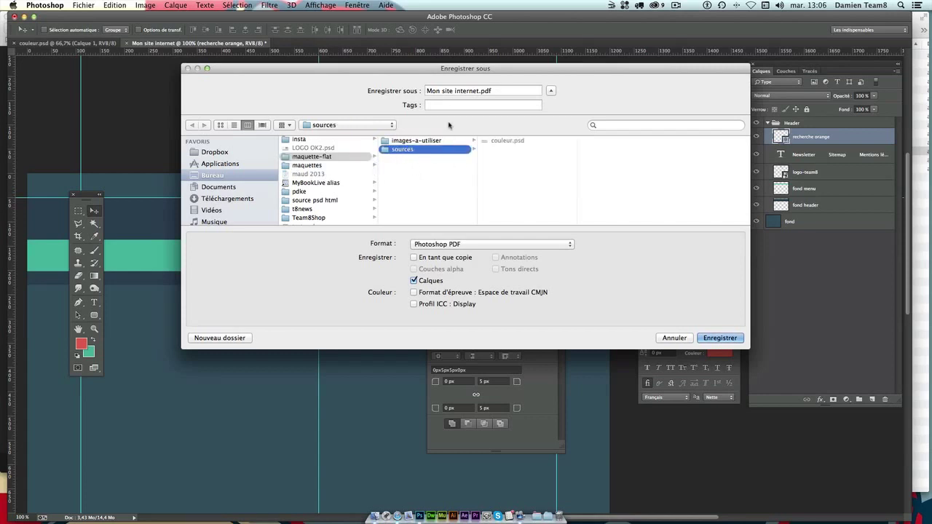
# Save as maquette.psd in Photoshop format, accepting maximum compatibility.
pyautogui.moveTo(478, 92); pyautogui.dragTo(316, 83)
pyautogui.click(473, 244)
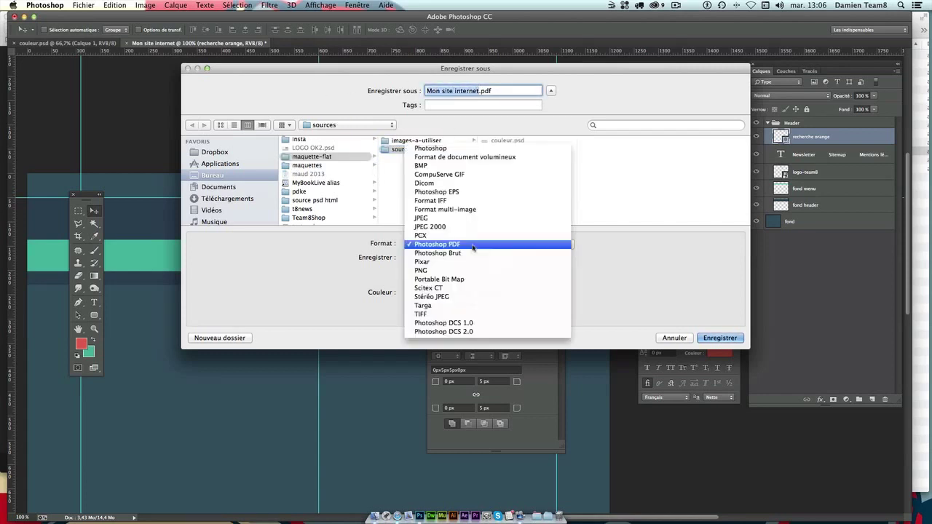
pyautogui.click(463, 149)
pyautogui.click(479, 90)
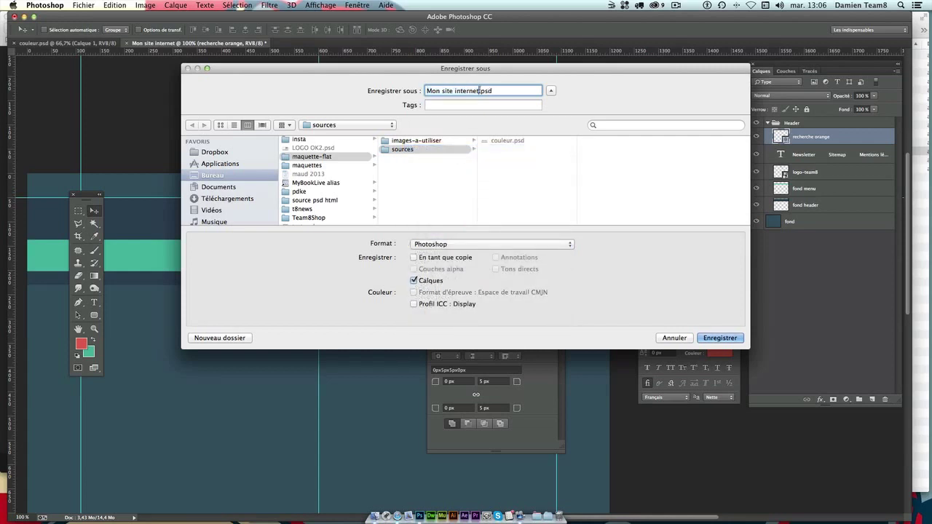
pyautogui.moveTo(479, 90); pyautogui.dragTo(353, 91)
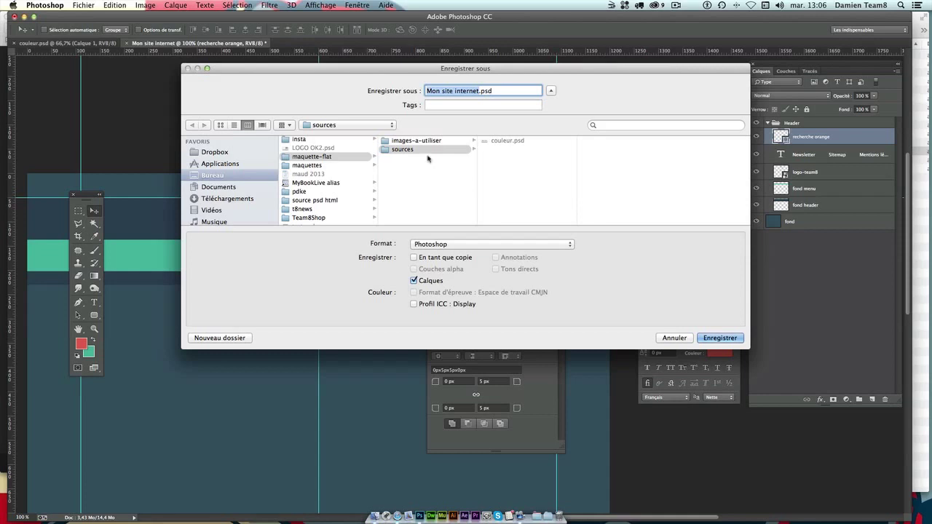
pyautogui.write('maquet')
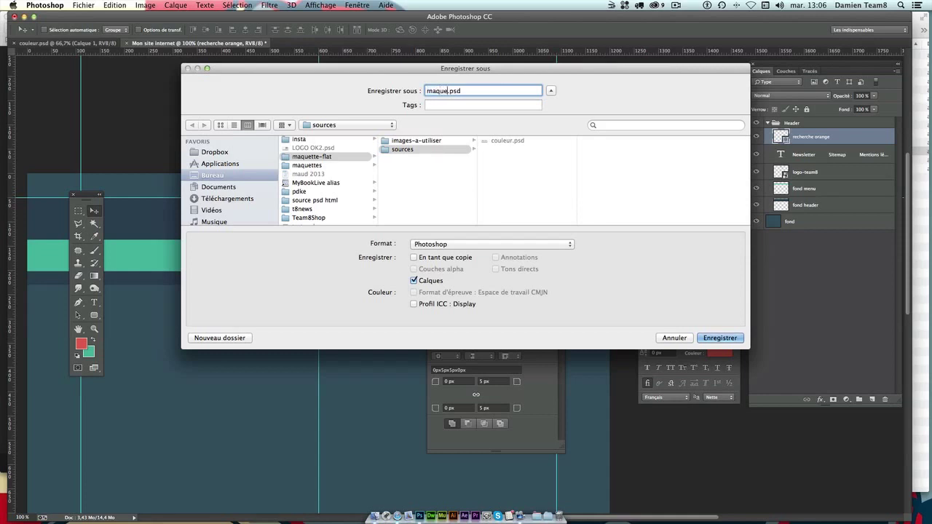
pyautogui.write('te')
pyautogui.click(727, 338)
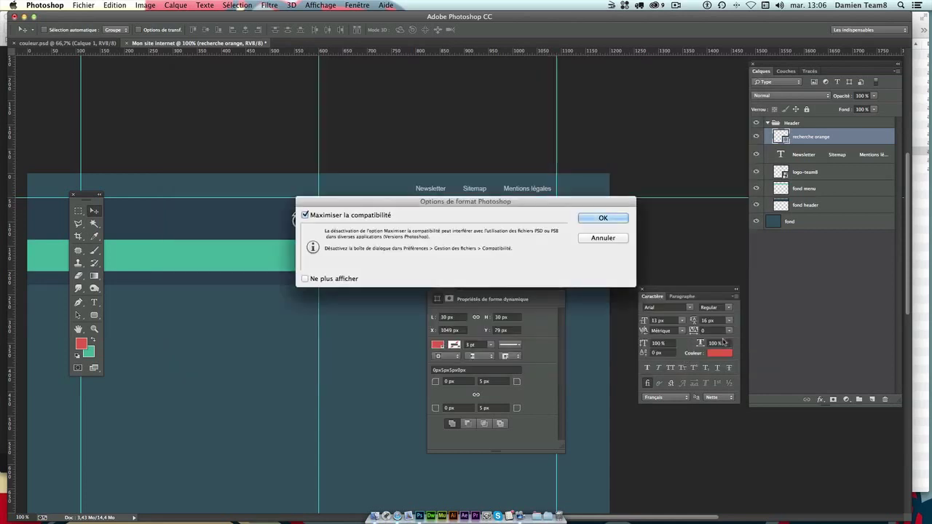
pyautogui.click(613, 218)
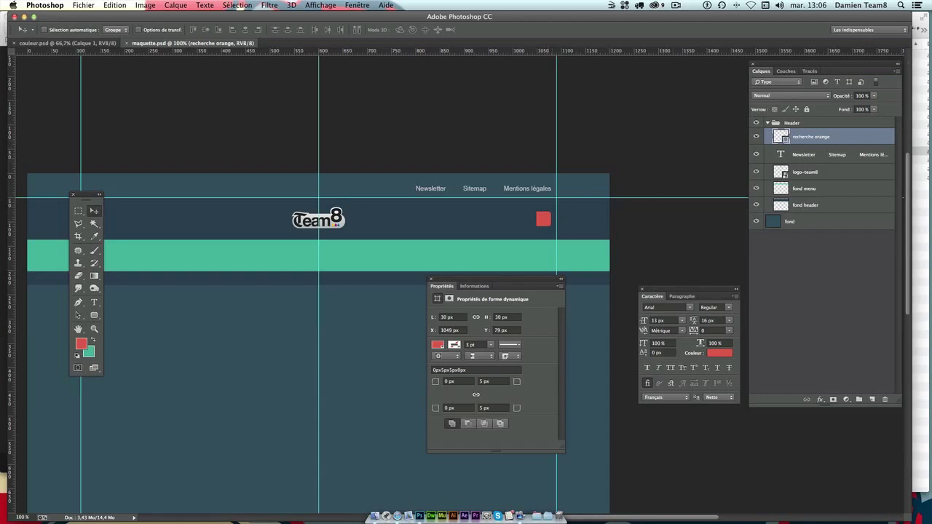
# Drag ico-loupe.png from Finder's images-a-utiliser folder onto the mockup near the red square.
pyautogui.click(917, 29)
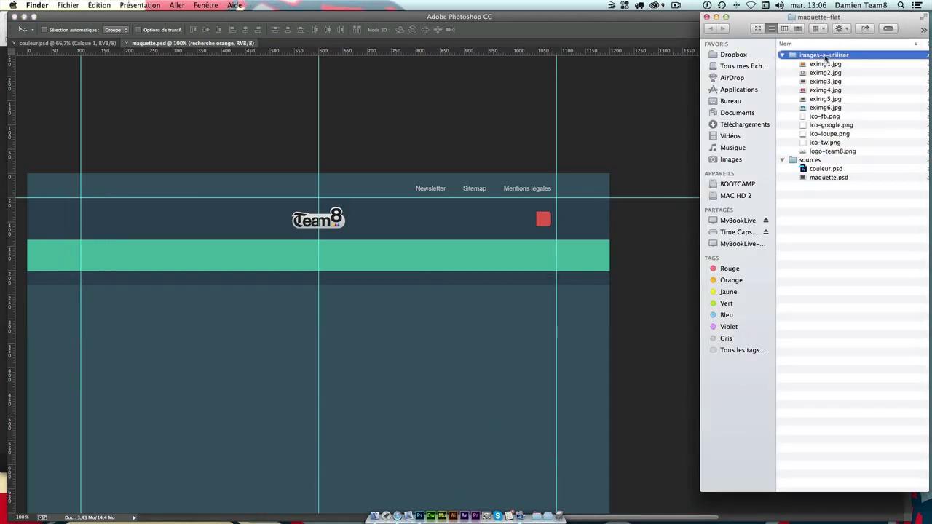
pyautogui.click(825, 56)
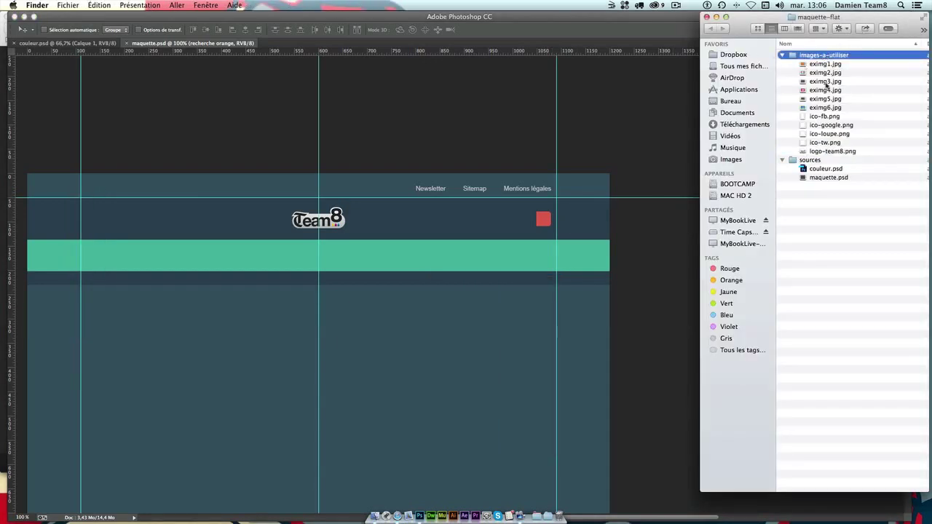
pyautogui.click(821, 134)
pyautogui.moveTo(805, 137); pyautogui.dragTo(543, 222)
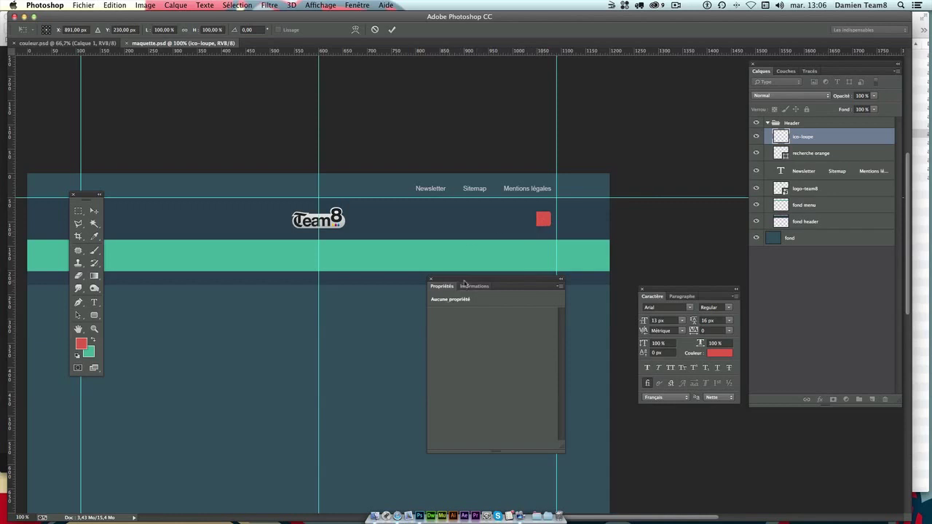
# Commit the placed ico-loupe magnifier icon and position it on the red recherche square in the header.
pyautogui.moveTo(441, 280)
pyautogui.mouseDown()
pyautogui.moveTo(559, 346)
pyautogui.moveTo(465, 270)
pyautogui.mouseUp()
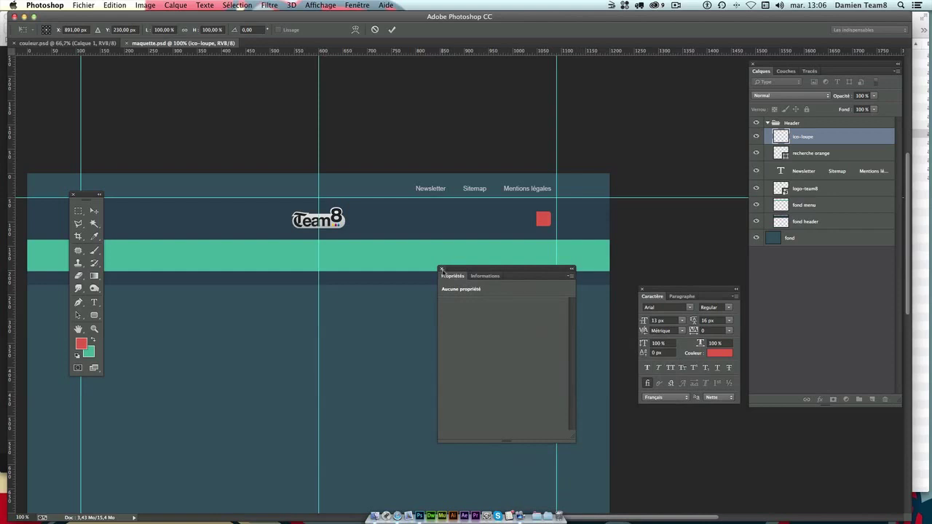
pyautogui.click(441, 268)
pyautogui.press('Return')
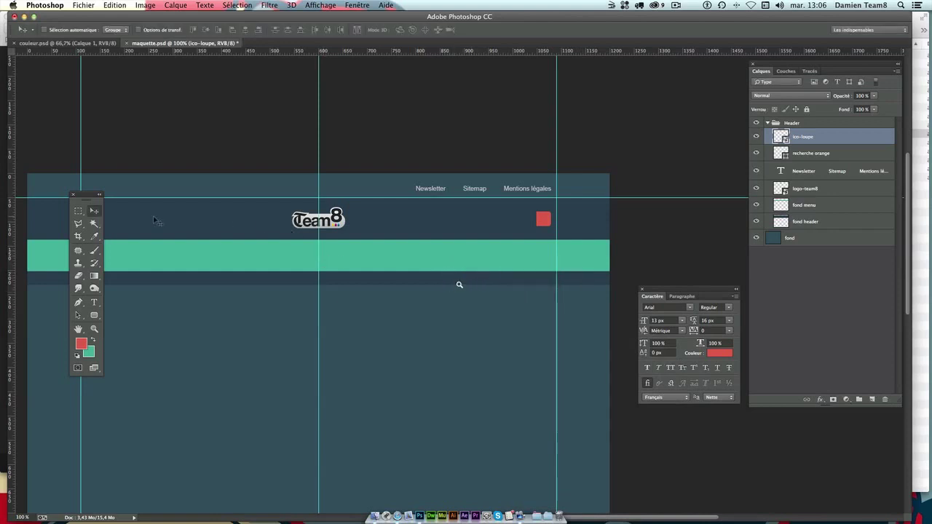
pyautogui.moveTo(451, 362); pyautogui.dragTo(530, 296)
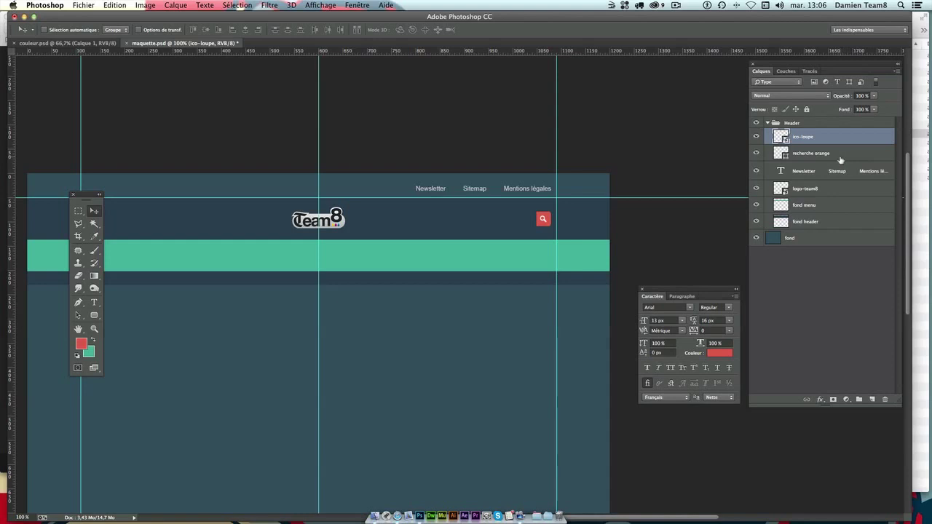
# Link the ico-loupe and recherche orange layers together.
pyautogui.keyDown('shift'); pyautogui.click(805, 154); pyautogui.keyUp('shift')
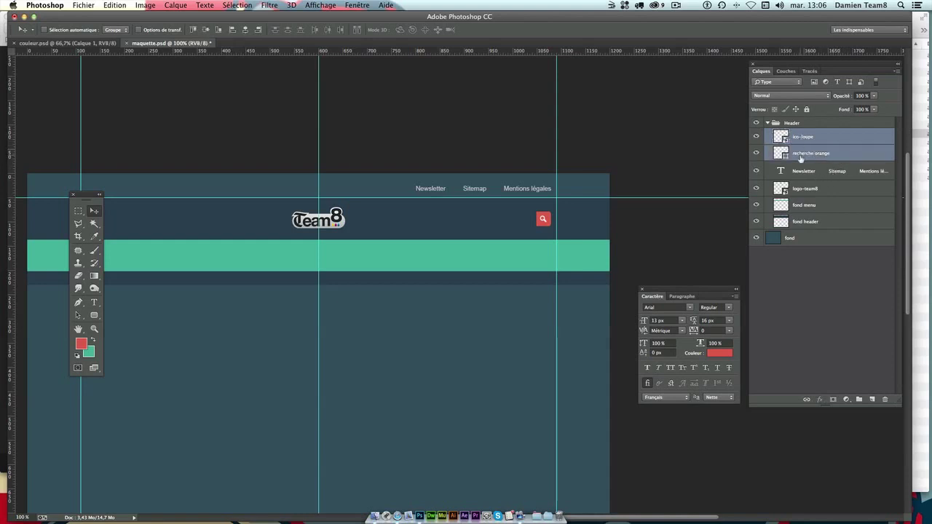
pyautogui.click(820, 139)
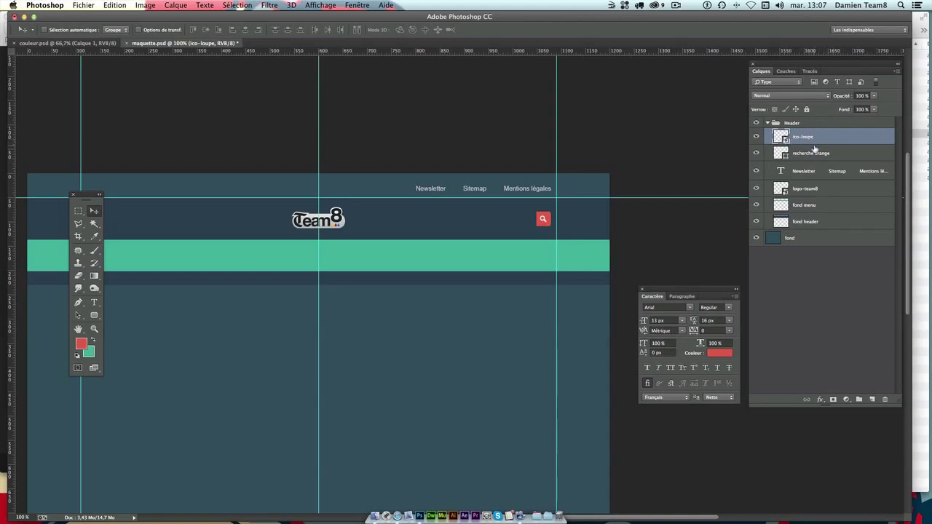
pyautogui.keyDown('shift'); pyautogui.click(815, 154); pyautogui.keyUp('shift')
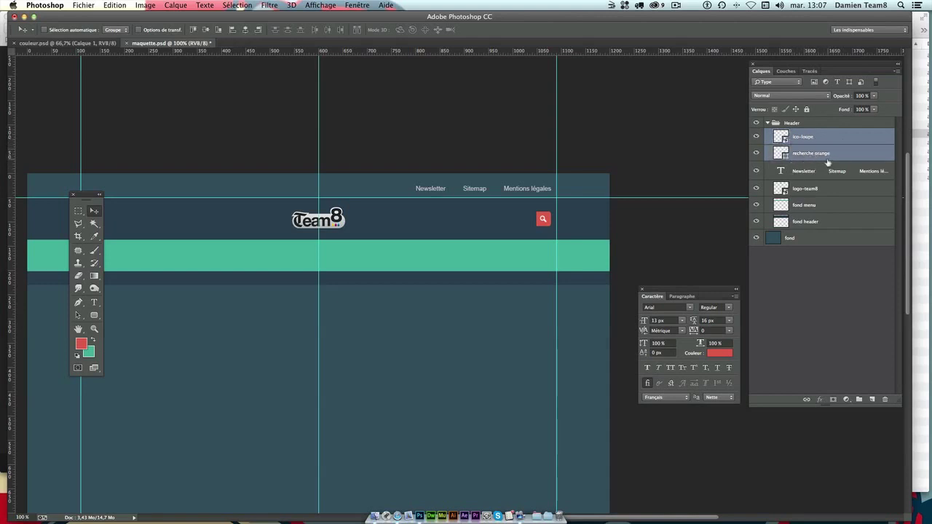
pyautogui.rightClick(823, 157)
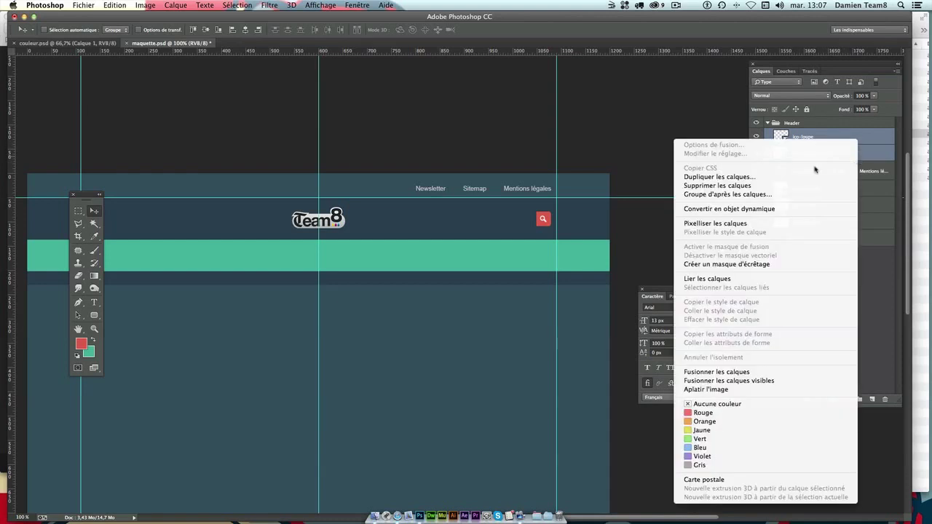
pyautogui.click(754, 278)
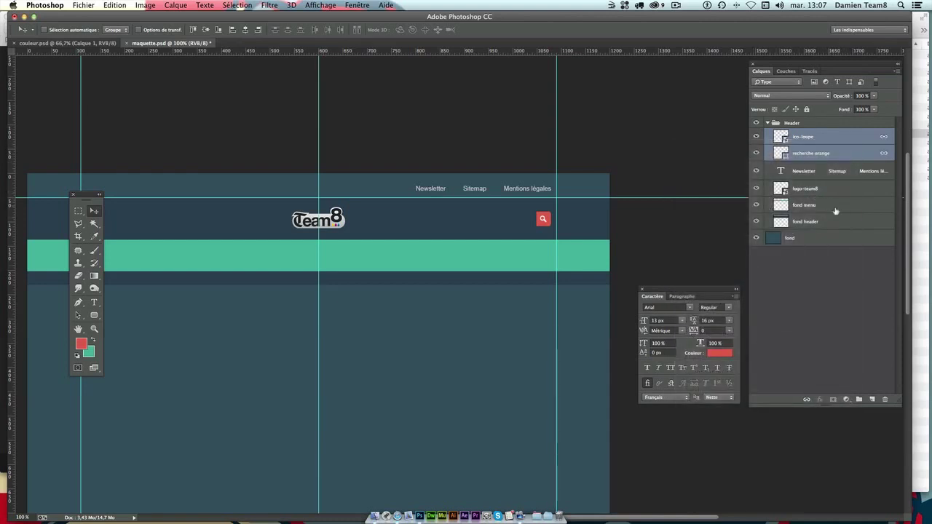
# Test the link by moving the search button left and back, then nudging it up.
pyautogui.click(805, 204)
pyautogui.click(816, 155)
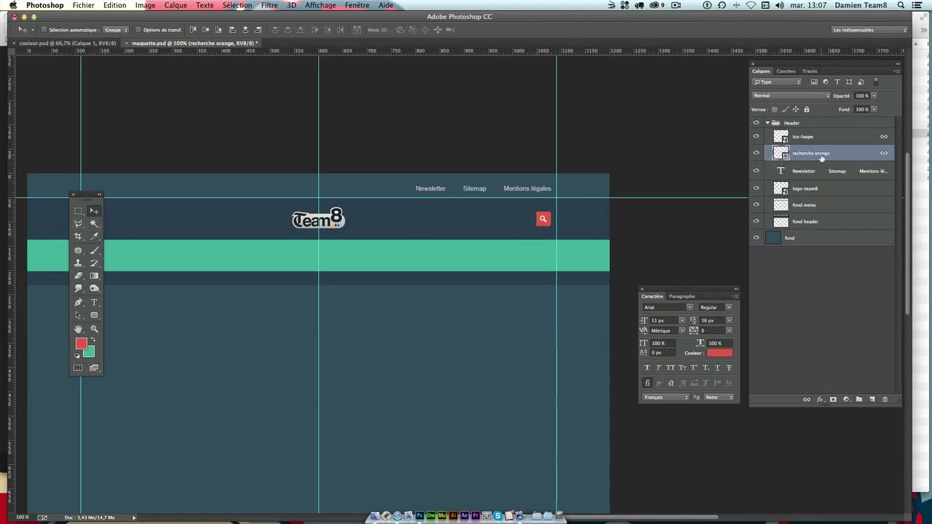
pyautogui.moveTo(509, 233)
pyautogui.mouseDown()
pyautogui.moveTo(232, 231)
pyautogui.moveTo(251, 237)
pyautogui.mouseUp()
pyautogui.moveTo(260, 231)
pyautogui.mouseDown()
pyautogui.moveTo(559, 231)
pyautogui.moveTo(548, 243)
pyautogui.mouseUp()
pyautogui.press('Up')
# Add a new empty layer, then delete it again.
pyautogui.click(872, 400)
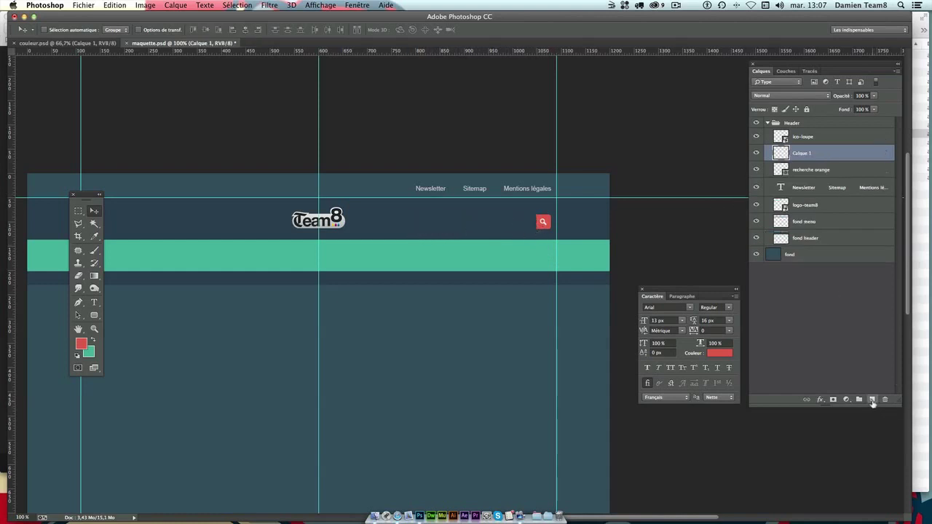
pyautogui.doubleClick(805, 154)
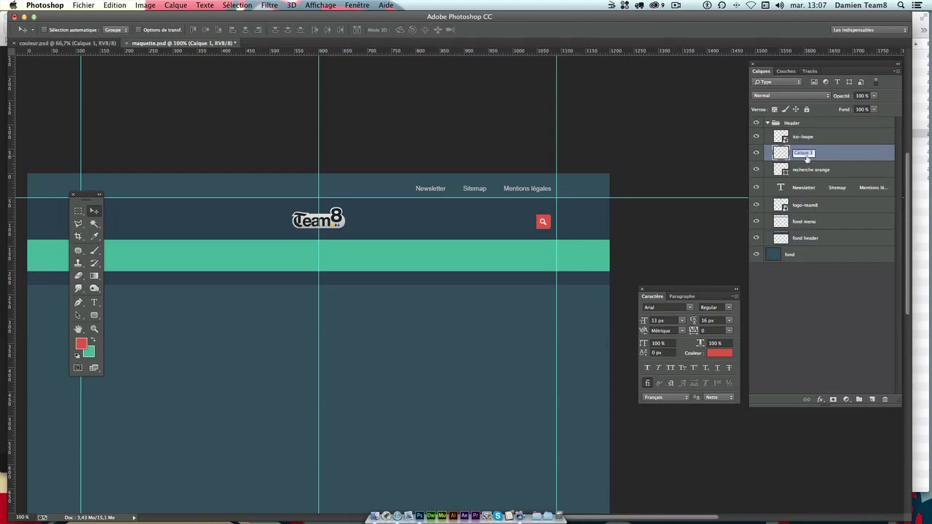
pyautogui.click(822, 161)
pyautogui.moveTo(844, 159); pyautogui.dragTo(883, 399)
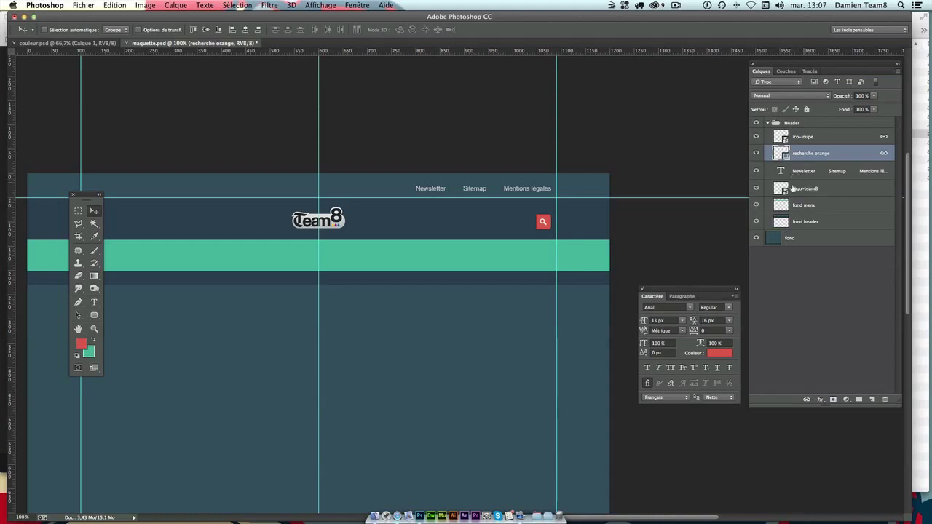
pyautogui.click(94, 316)
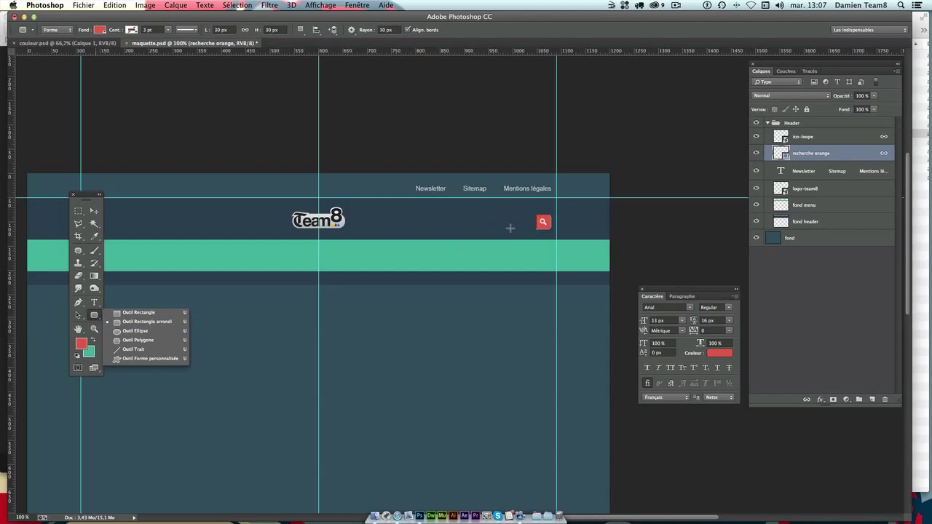
# Draw a rounded rectangle left of the search button and set its width to 240 px.
pyautogui.click(512, 229)
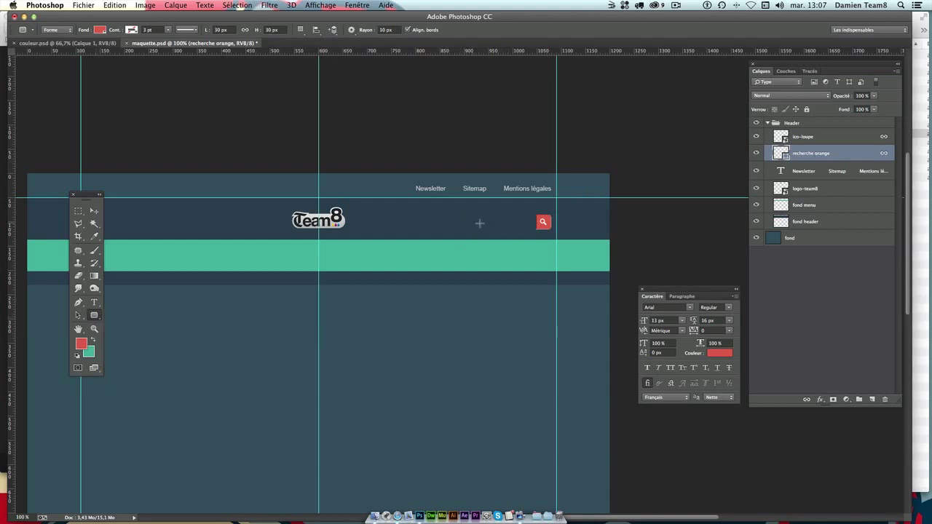
pyautogui.moveTo(521, 229)
pyautogui.mouseDown()
pyautogui.moveTo(393, 214)
pyautogui.moveTo(405, 214)
pyautogui.mouseUp()
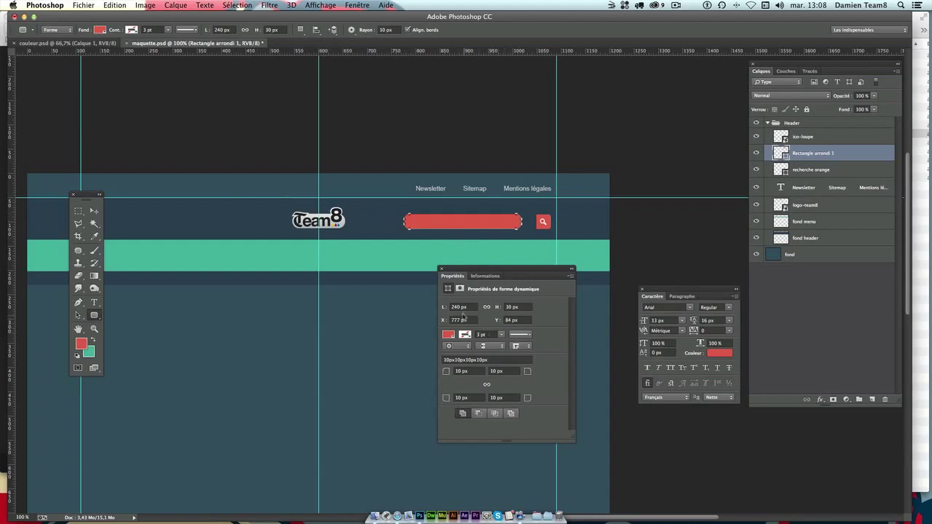
pyautogui.click(473, 307)
pyautogui.press('Tab')
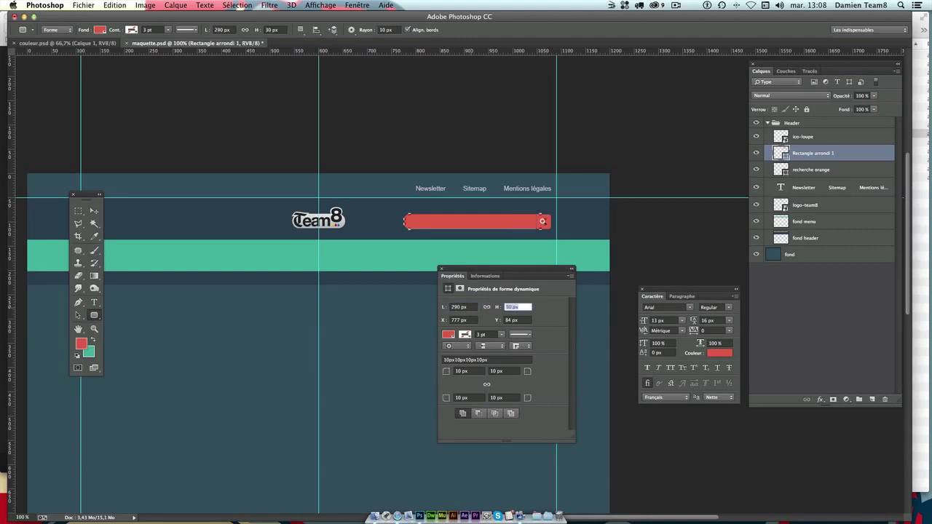
pyautogui.click(455, 306)
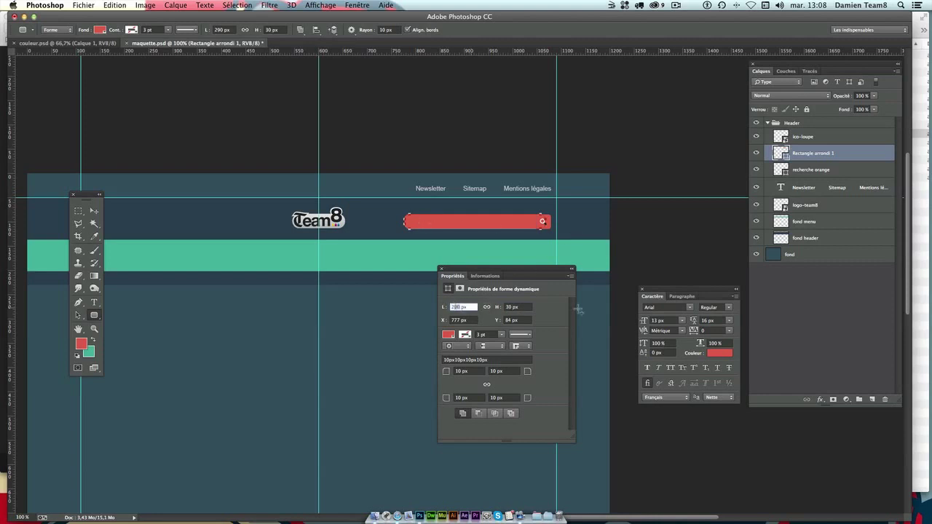
pyautogui.write('24')
pyautogui.press('Tab')
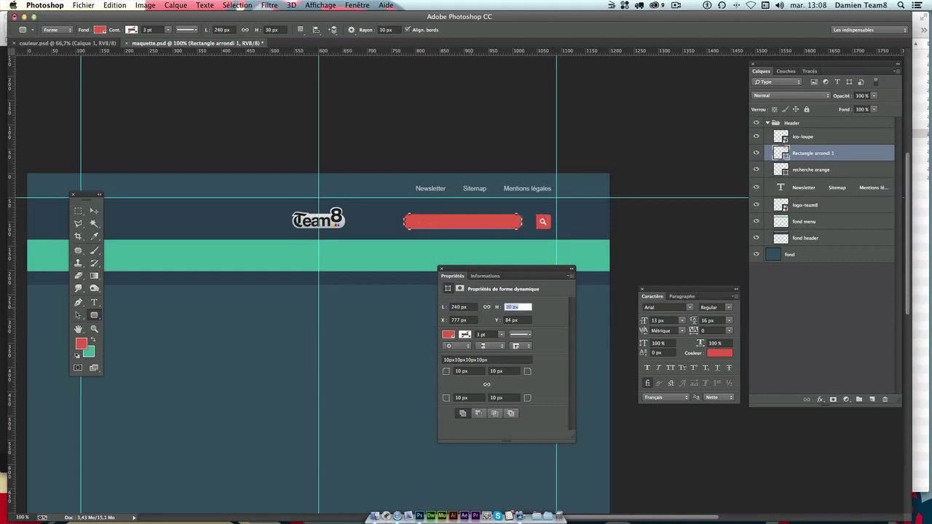
pyautogui.click(448, 335)
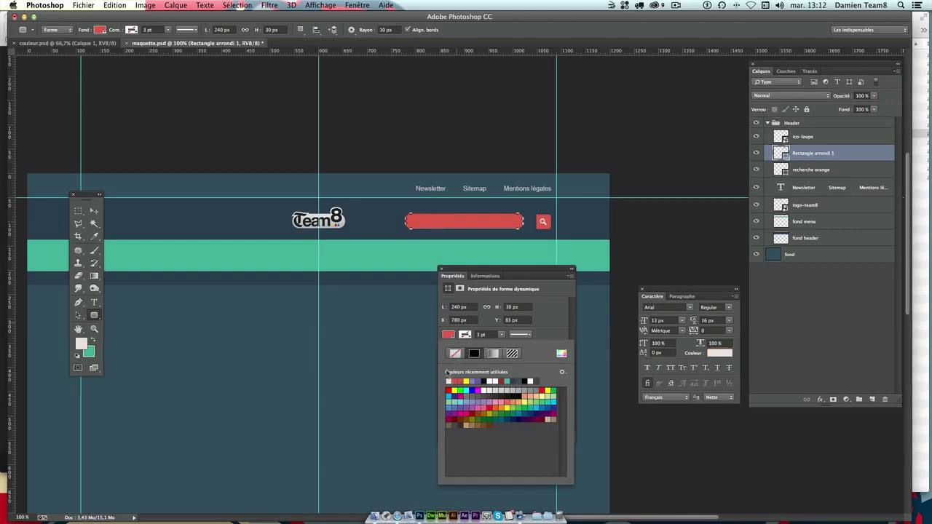
# Fill the search field rectangle with light grey e5e5e5.
pyautogui.click(560, 353)
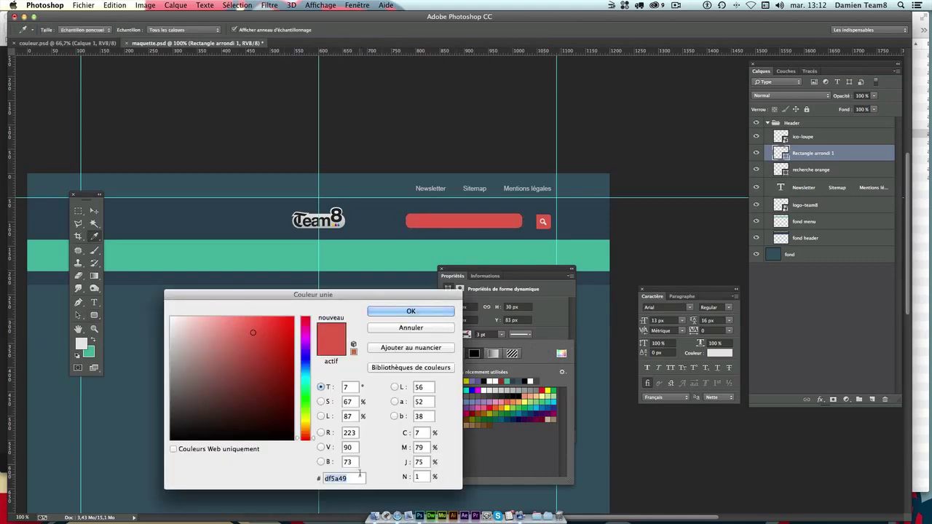
pyautogui.write('e')
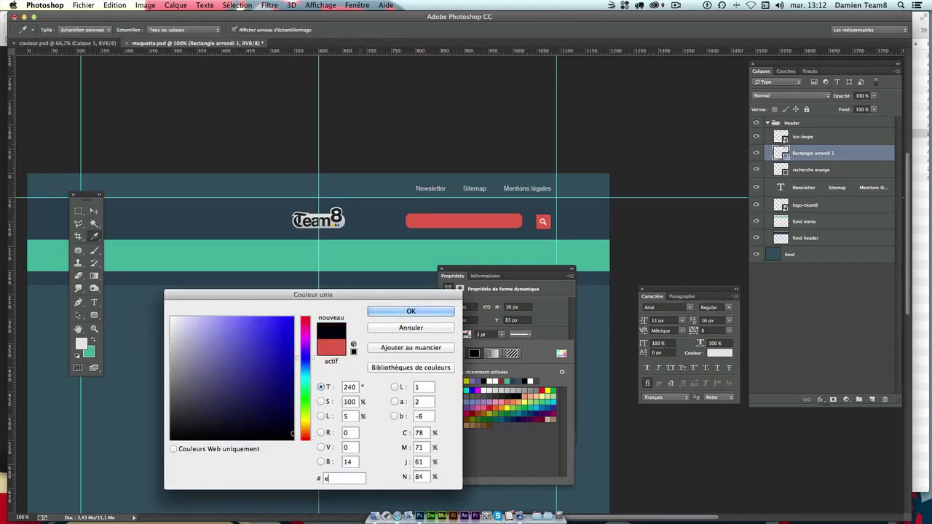
pyautogui.write('5E5E')
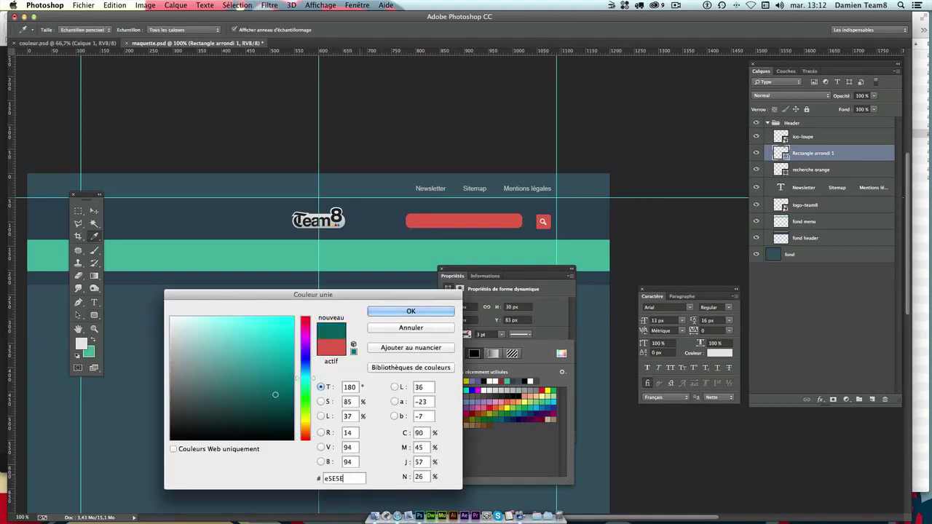
pyautogui.write('5')
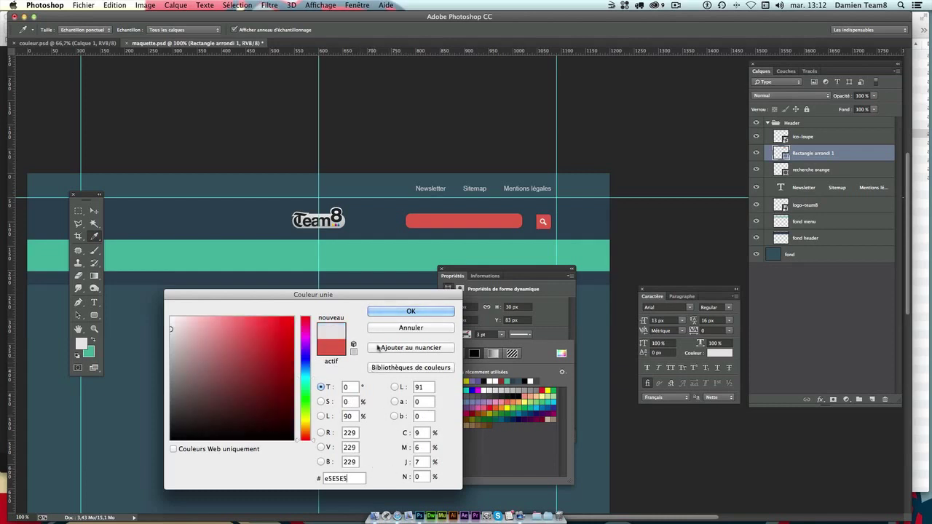
pyautogui.click(392, 313)
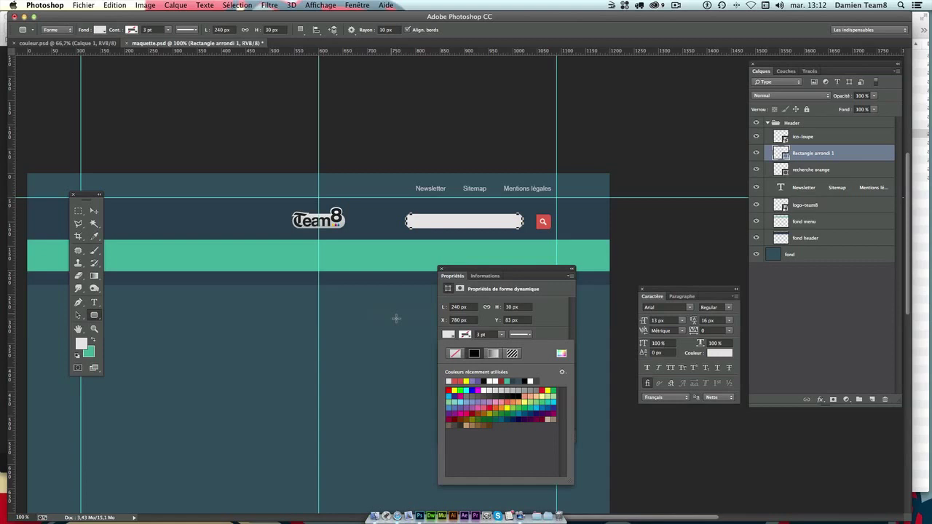
pyautogui.click(514, 278)
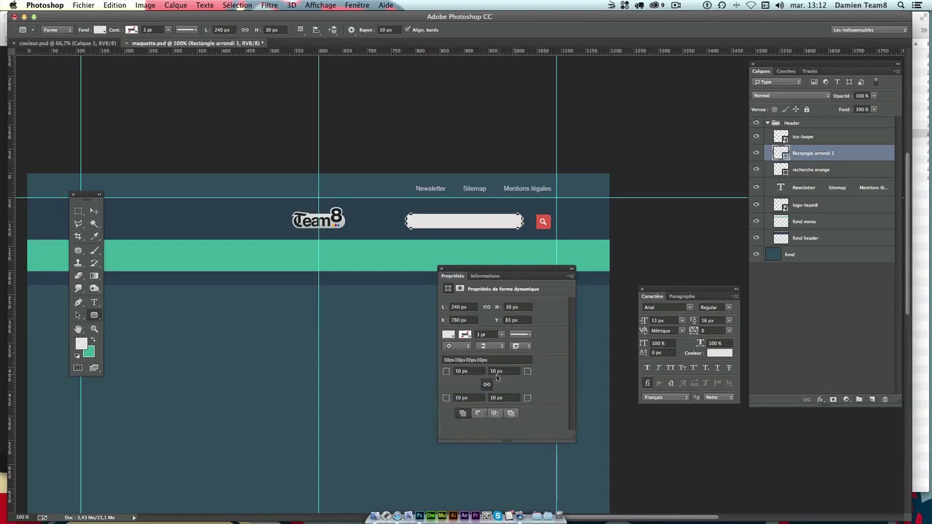
# Set the corner radii to 5 px on the left corners and 0 px on the right.
pyautogui.click(467, 370)
pyautogui.write('5')
pyautogui.click(475, 398)
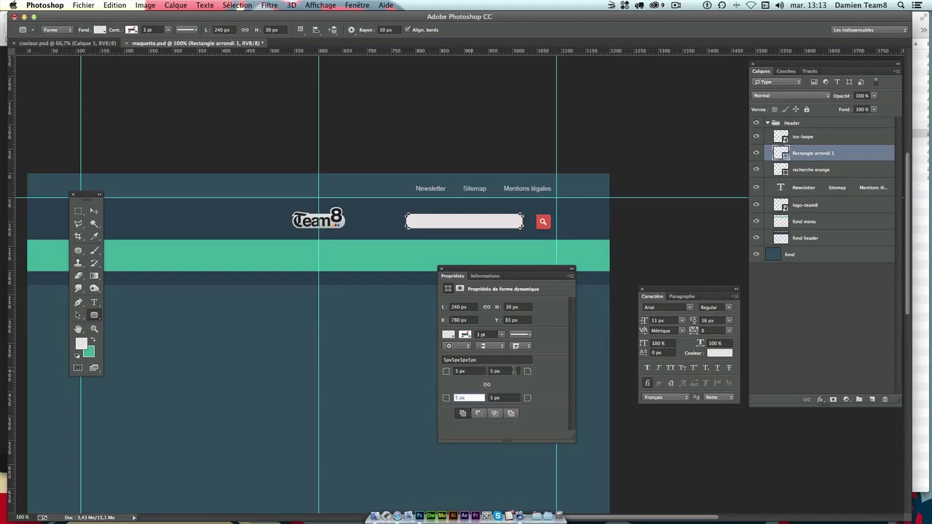
pyautogui.click(511, 372)
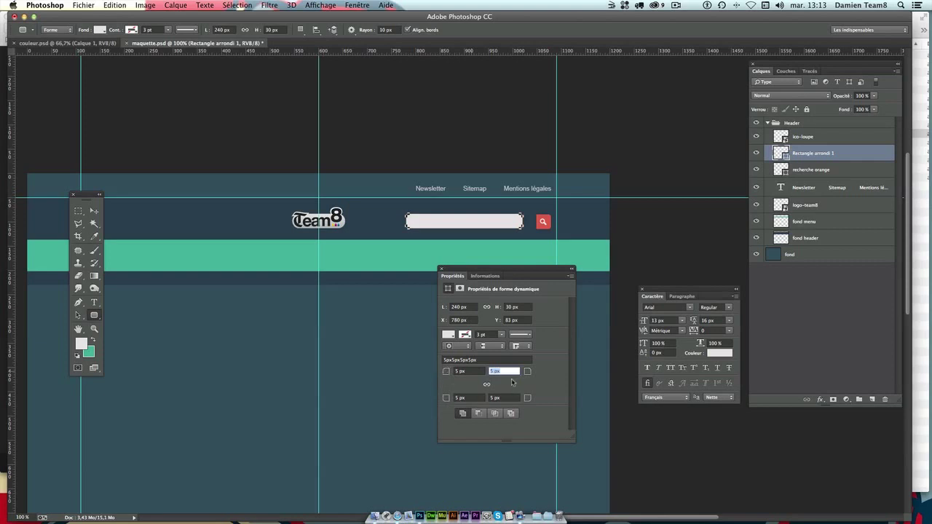
pyautogui.write('0')
pyautogui.press('Tab')
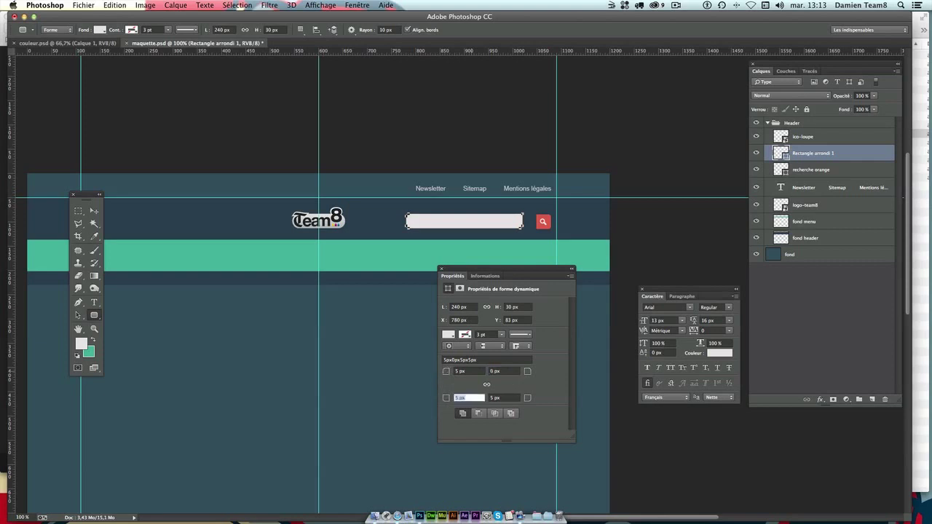
pyautogui.press('Tab')
pyautogui.write('0')
pyautogui.press('Tab')
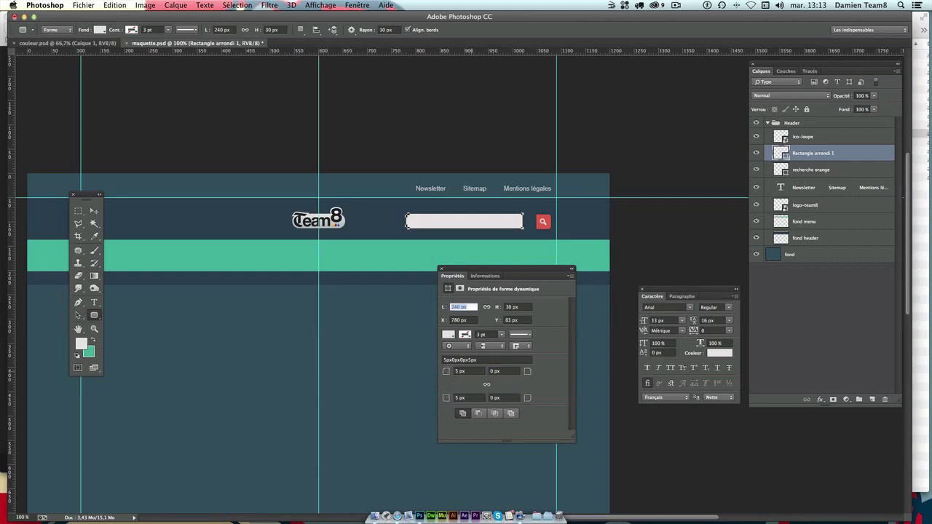
# Align the grey search field against the button and rename its layer 'recherche blanc'.
pyautogui.click(94, 210)
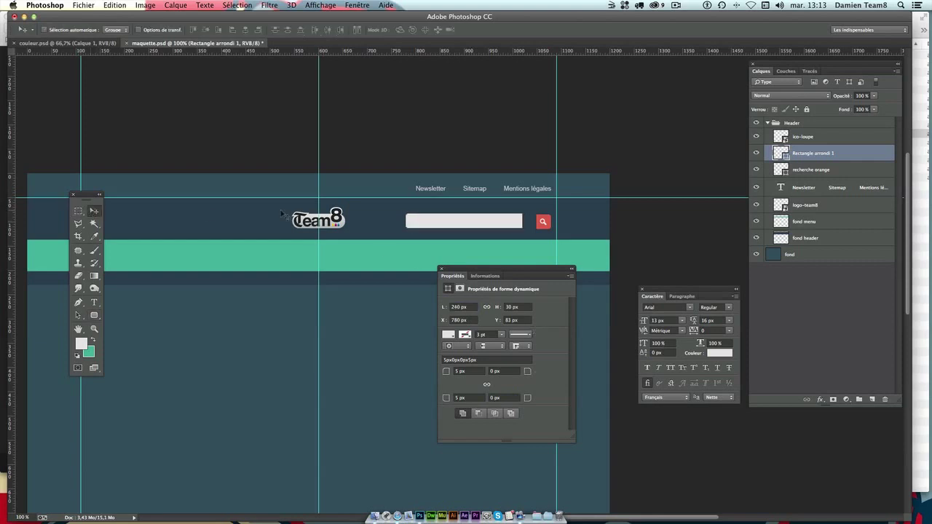
pyautogui.moveTo(524, 231); pyautogui.dragTo(540, 233)
pyautogui.press('Left')
pyautogui.press('Left')
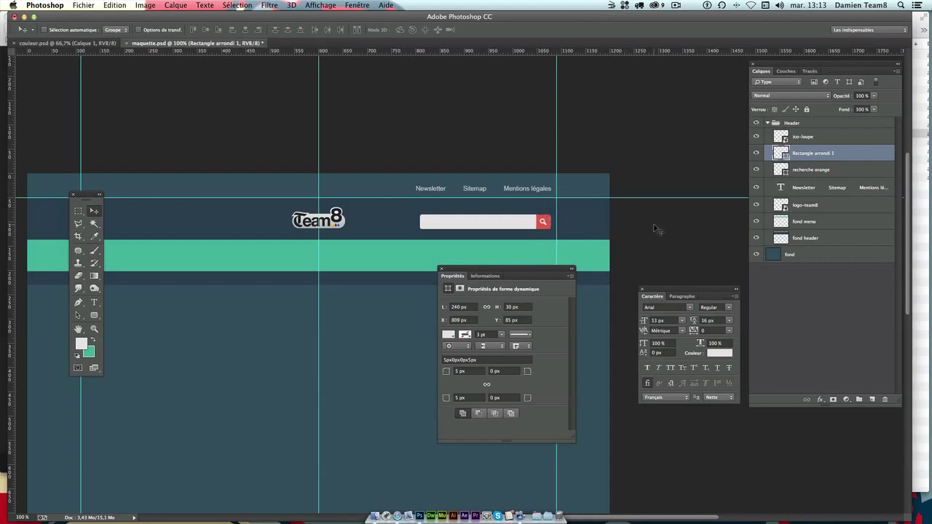
pyautogui.doubleClick(805, 154)
pyautogui.press('BackSpace')
pyautogui.write('recherche blanc')
pyautogui.click(873, 157)
# Link the ico-loupe, recherche blanc and recherche orange layers, then close Properties.
pyautogui.click(822, 139)
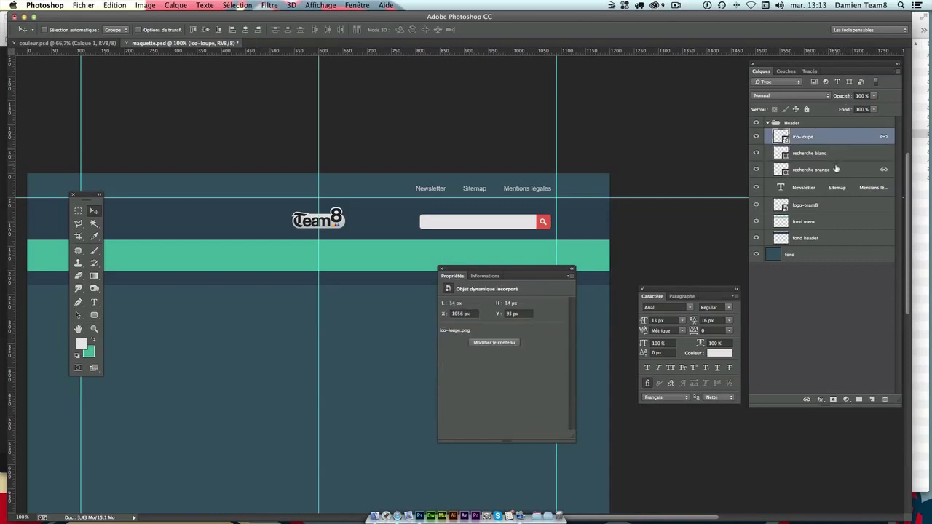
pyautogui.click(833, 169)
pyautogui.keyDown('super'); pyautogui.click(833, 140); pyautogui.keyUp('super')
pyautogui.keyDown('super'); pyautogui.click(835, 156); pyautogui.keyUp('super')
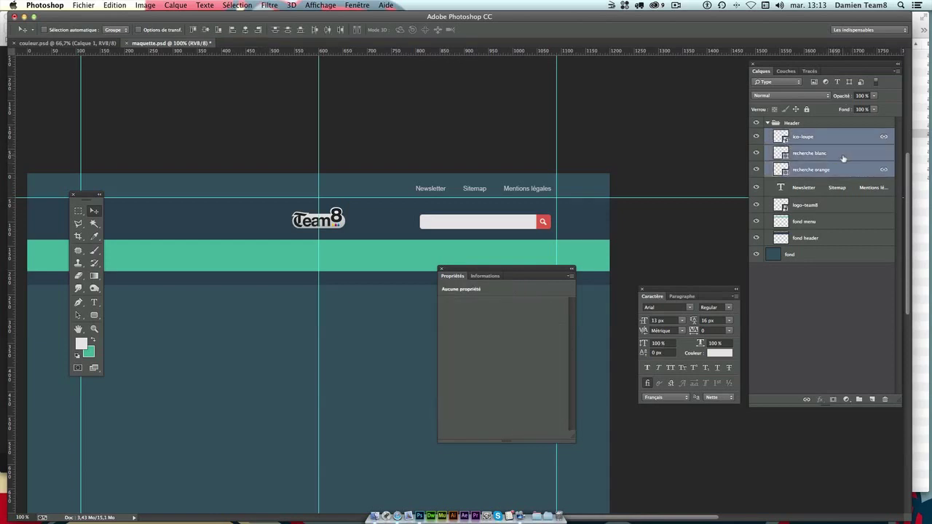
pyautogui.rightClick(831, 160)
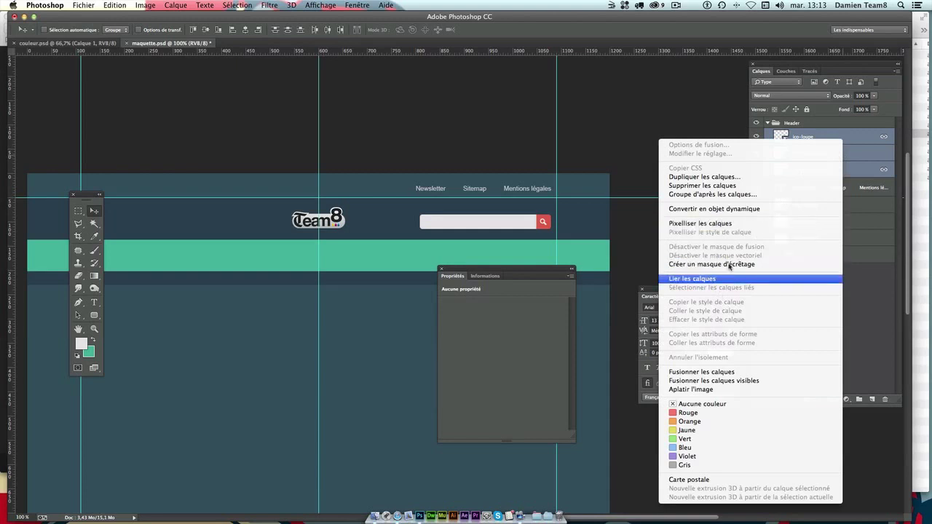
pyautogui.click(730, 275)
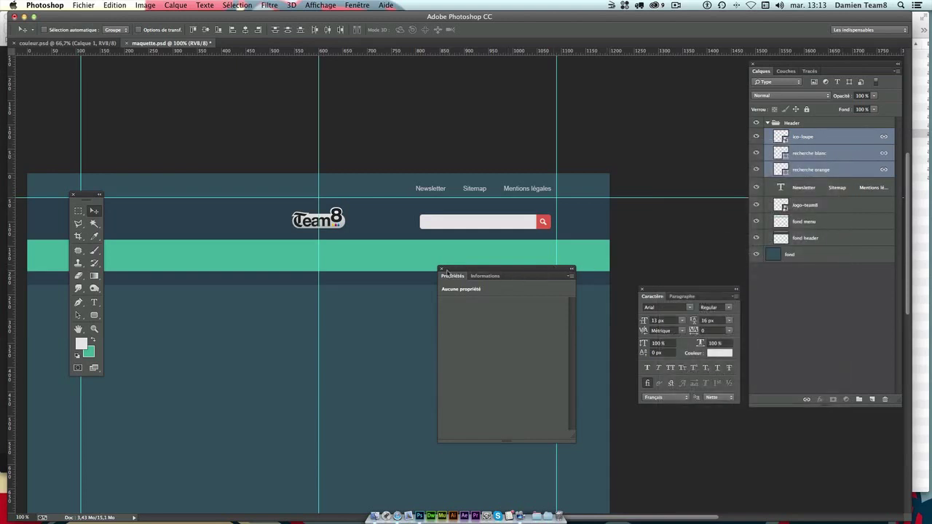
pyautogui.click(441, 269)
pyautogui.click(847, 141)
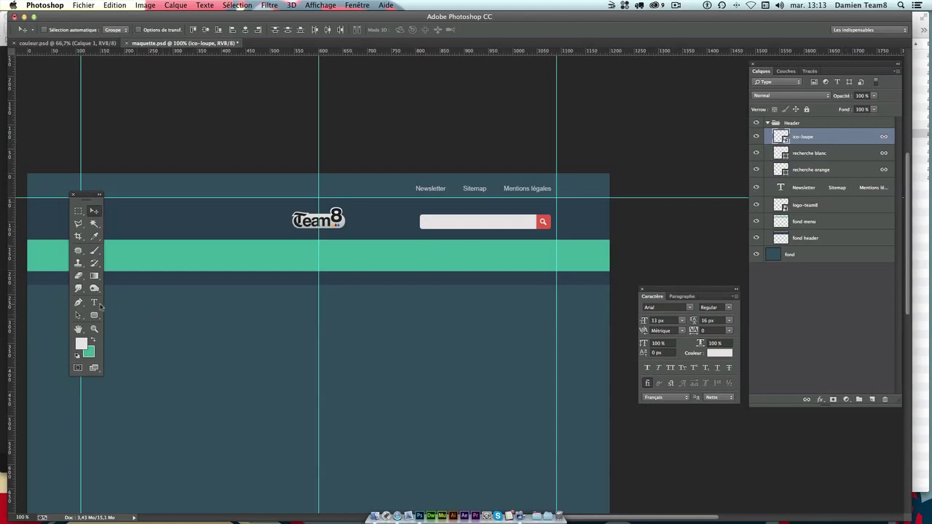
pyautogui.click(93, 303)
# Type the 'Rechercher...' placeholder and colour it with the header's dark blue 2c3e50.
pyautogui.click(417, 265)
pyautogui.write('Rechercher')
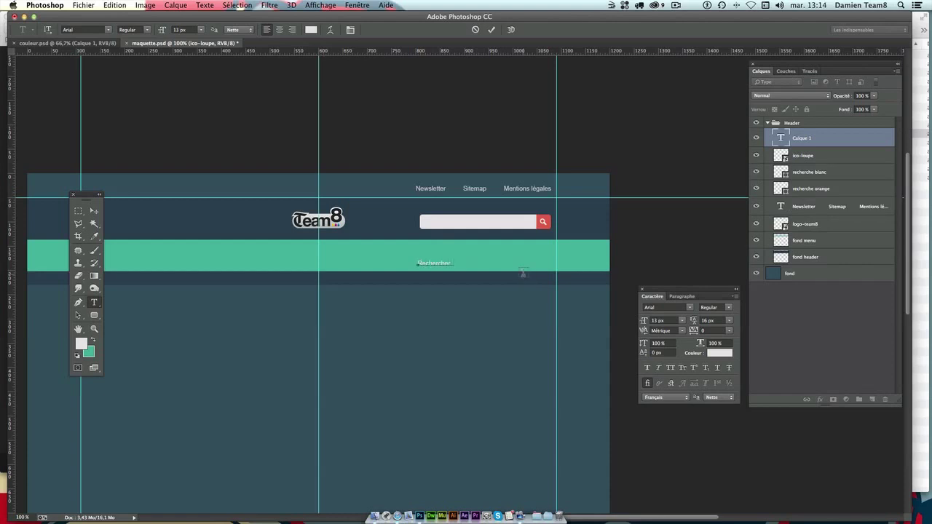
pyautogui.click(93, 210)
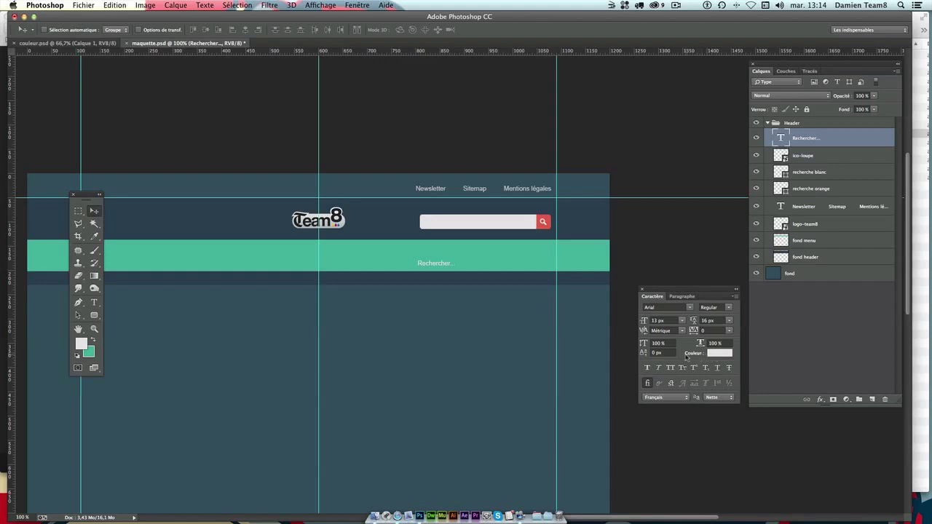
pyautogui.click(719, 353)
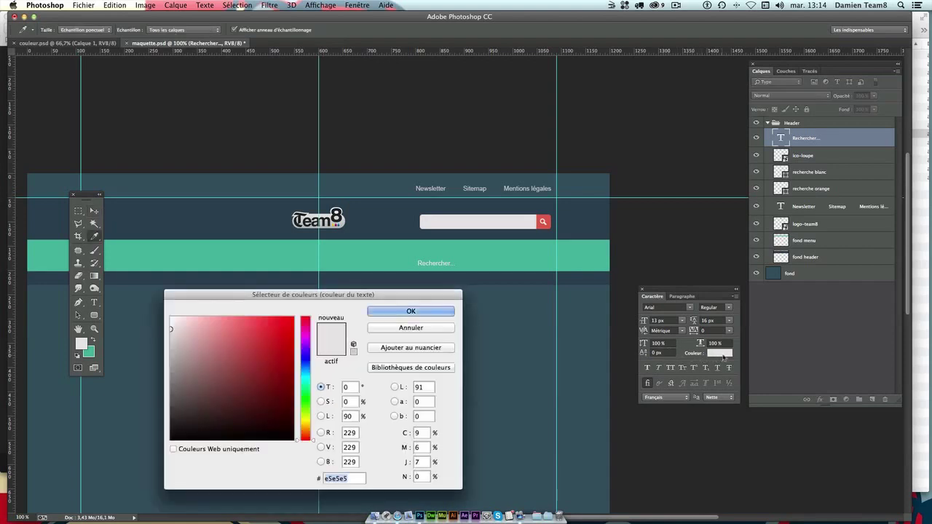
pyautogui.click(595, 224)
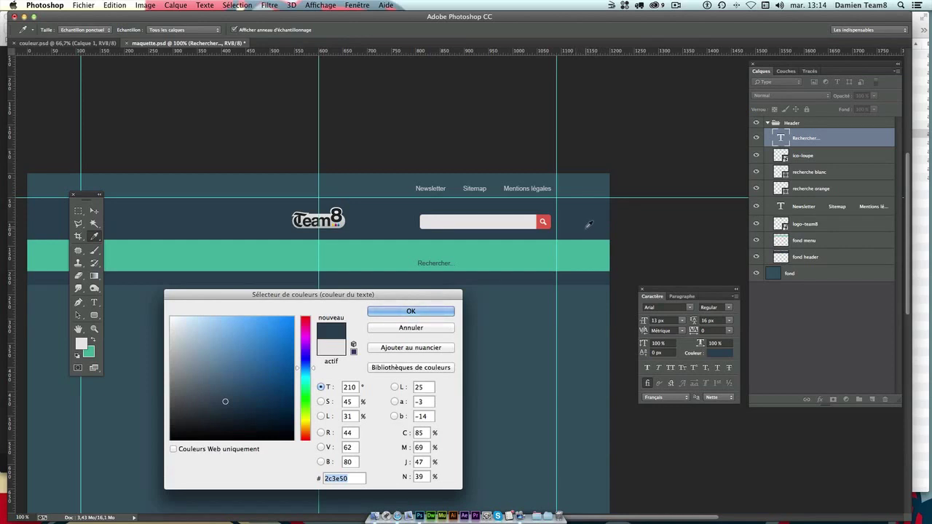
pyautogui.click(583, 310)
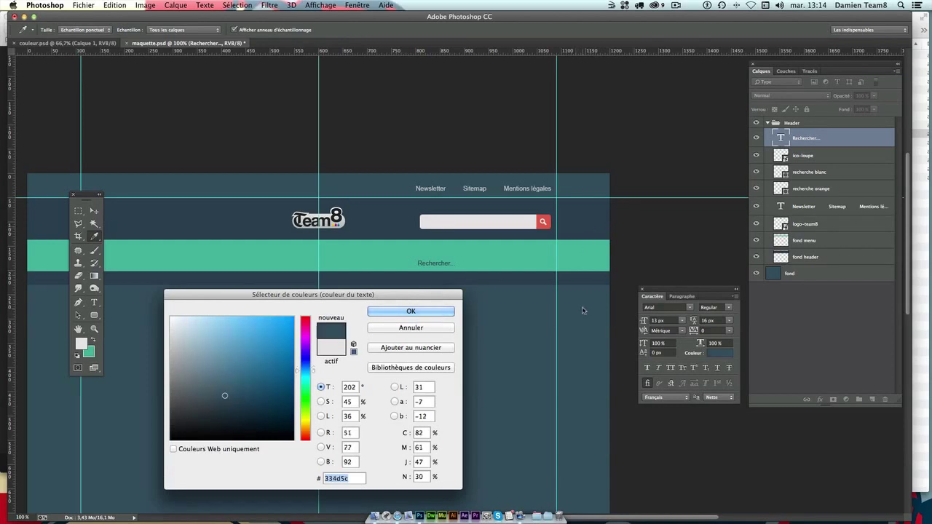
pyautogui.click(426, 313)
# Move the placeholder text into the search field and select it with the search layers.
pyautogui.moveTo(444, 288); pyautogui.dragTo(447, 249)
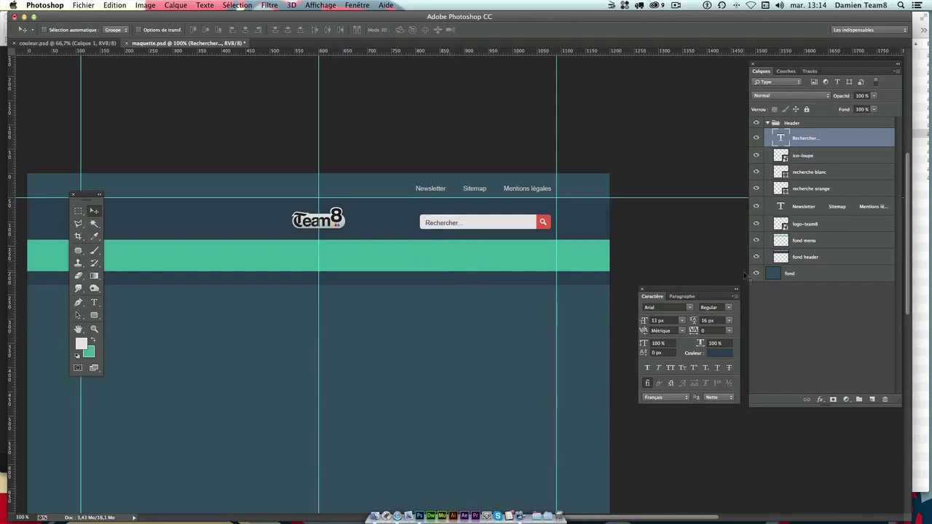
pyautogui.press('Up')
pyautogui.moveTo(375, 272); pyautogui.dragTo(422, 234)
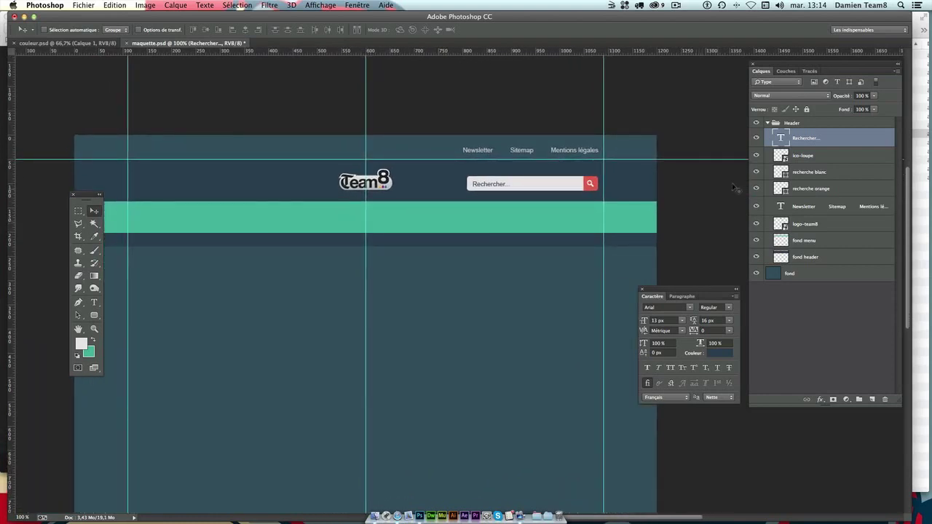
pyautogui.keyDown('shift'); pyautogui.click(828, 178); pyautogui.keyUp('shift')
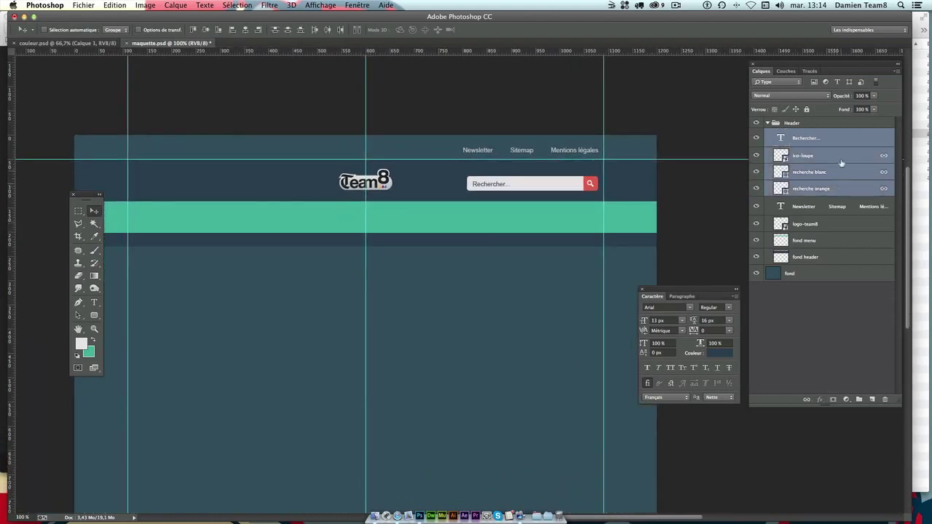
pyautogui.rightClick(832, 185)
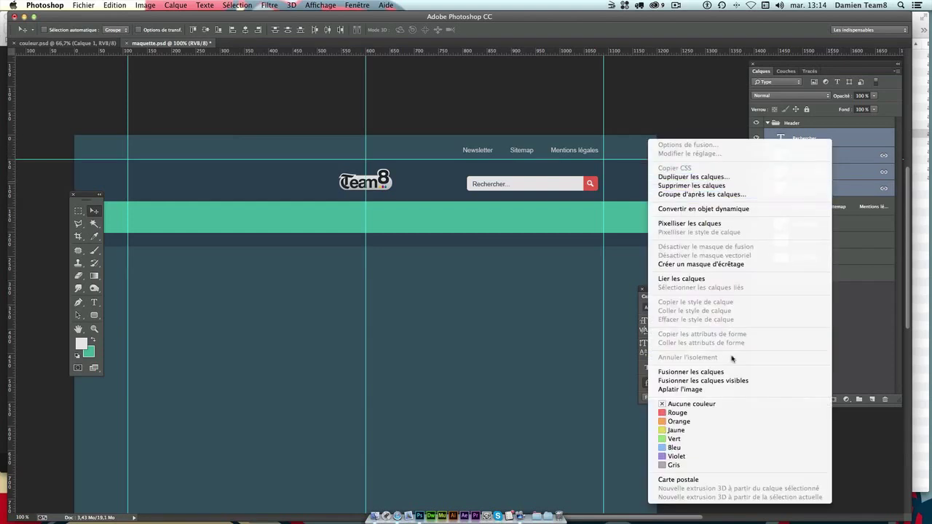
# Link the 'Rechercher...' text to the search layers and nudge the box up and 1 px right.
pyautogui.click(742, 278)
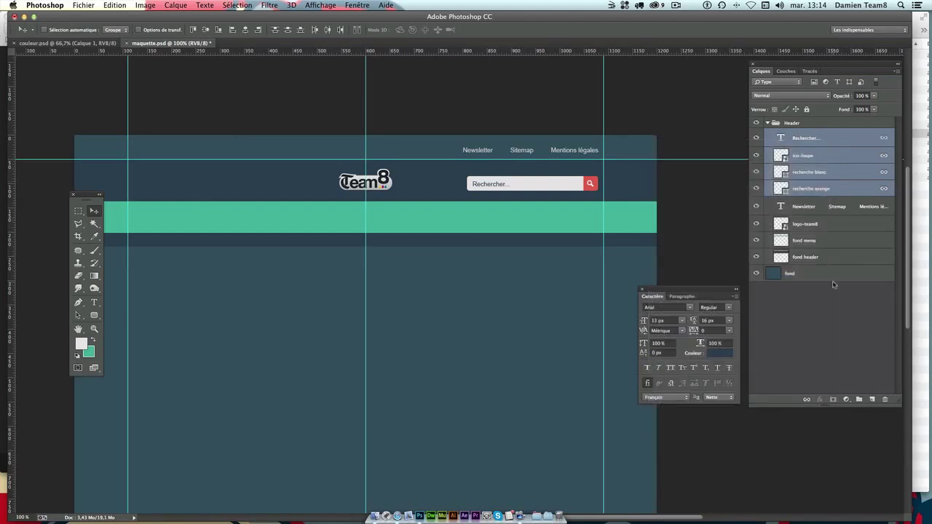
pyautogui.click(837, 142)
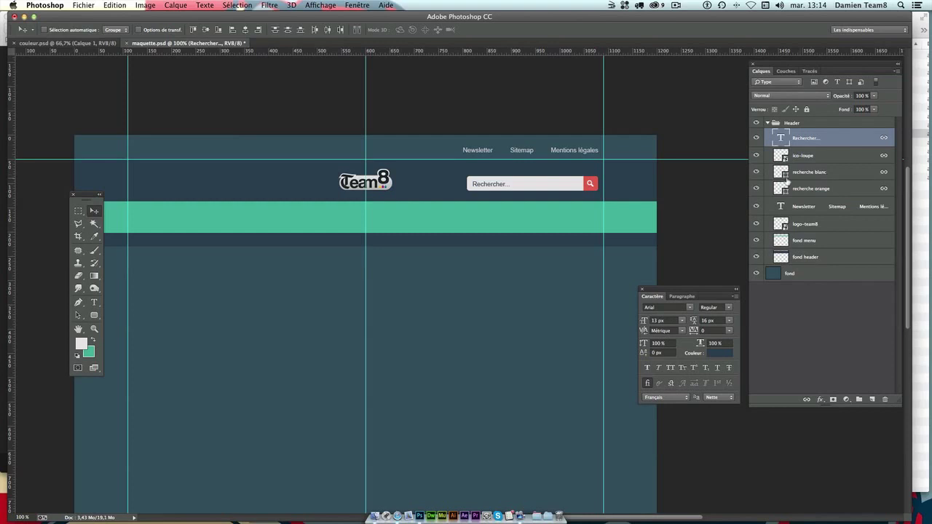
pyautogui.press('Up')
pyautogui.press('Up')
pyautogui.press('Up')
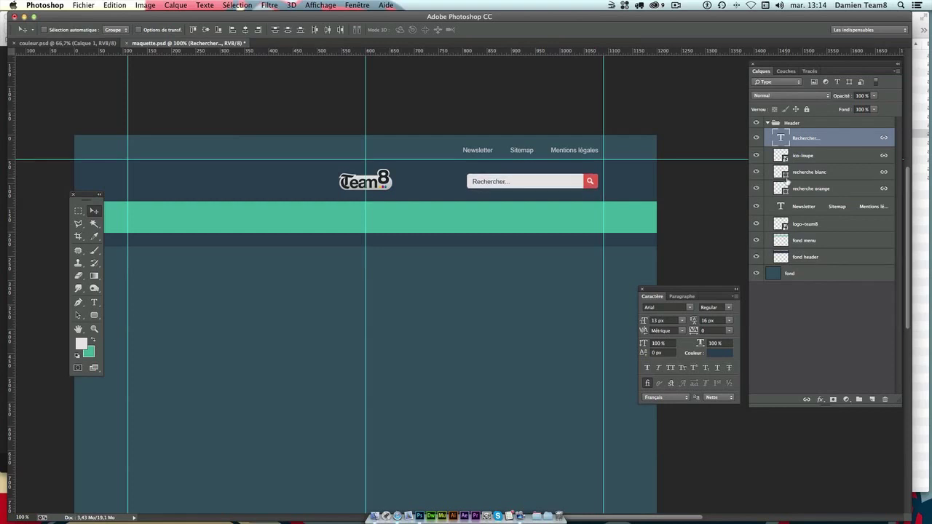
pyautogui.press('Down')
pyautogui.press('Down')
pyautogui.press('Up')
pyautogui.press('Up')
pyautogui.press('Down')
pyautogui.press('Up')
pyautogui.press('Right')
# Remove the extra space before Sitemap in the header links text.
pyautogui.doubleClick(835, 189)
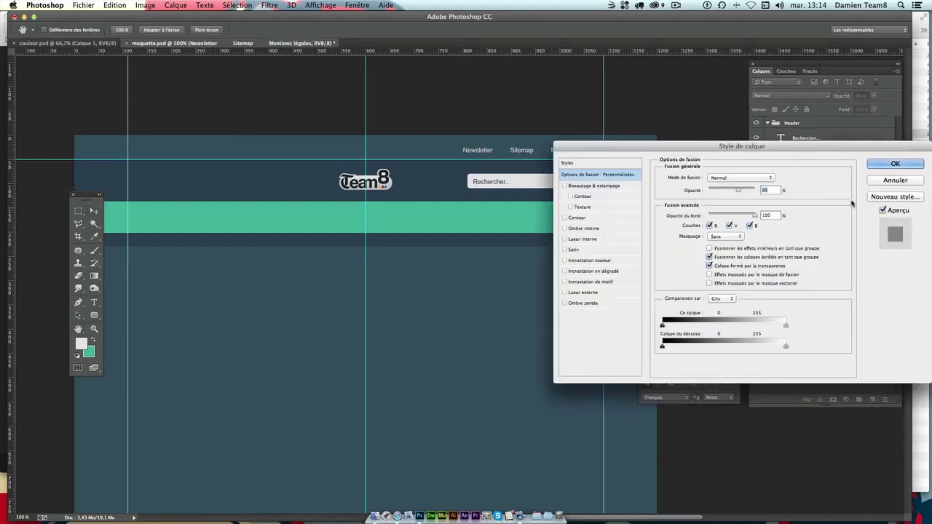
pyautogui.press('Return')
pyautogui.click(94, 302)
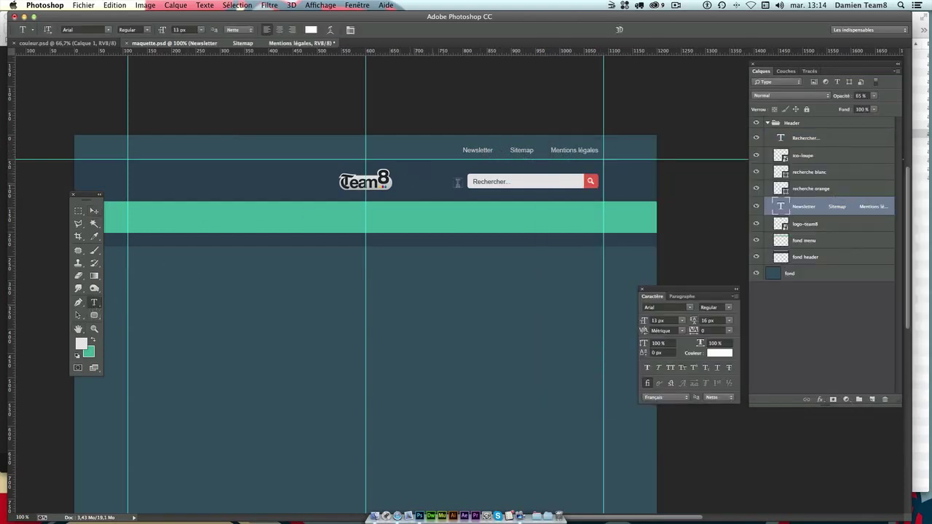
pyautogui.click(533, 150)
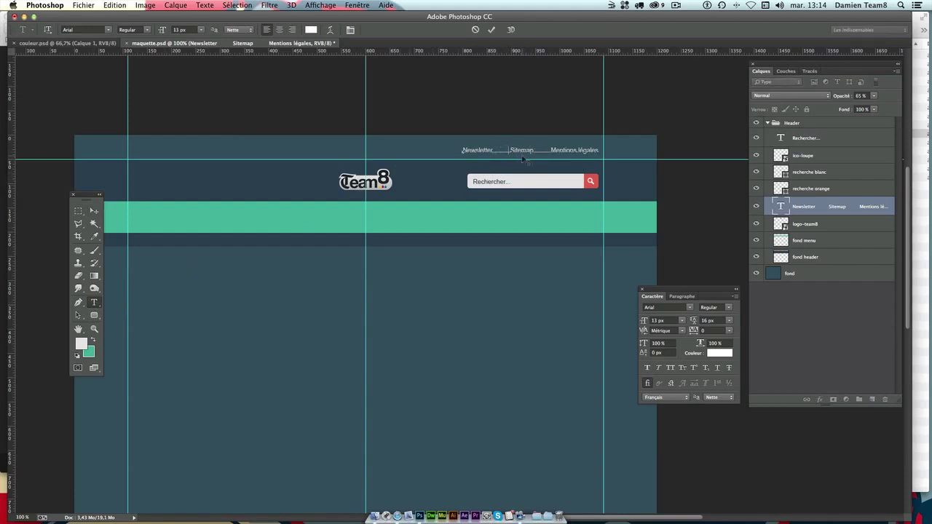
pyautogui.press('BackSpace')
pyautogui.press('BackSpace')
pyautogui.press('BackSpace')
pyautogui.press('BackSpace')
pyautogui.click(94, 210)
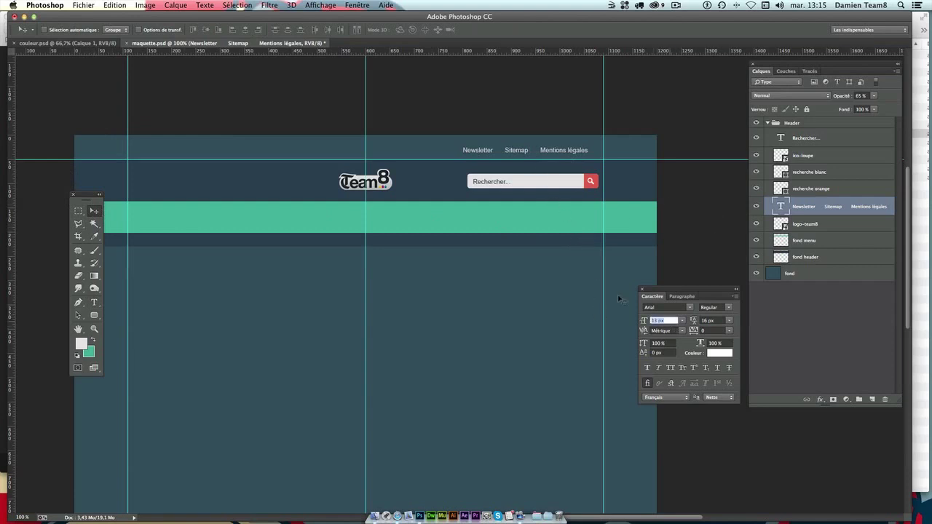
# Resize the header links to 12 px and nudge them into place at top right.
pyautogui.write('12')
pyautogui.press('Return')
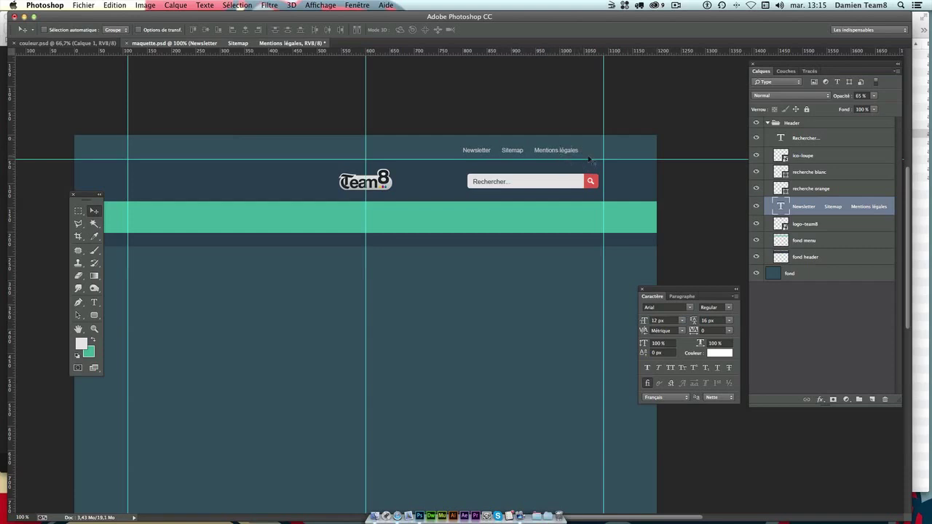
pyautogui.moveTo(564, 150); pyautogui.dragTo(574, 150)
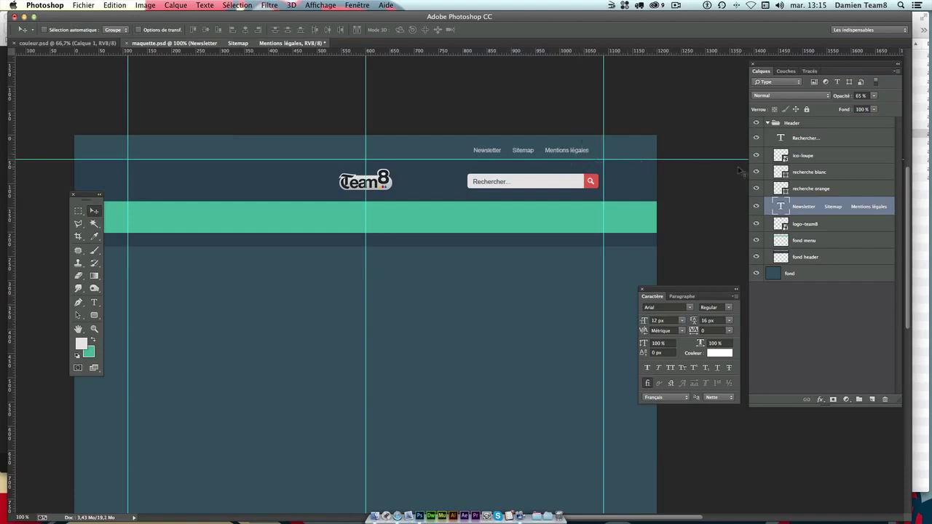
pyautogui.press('Up')
pyautogui.press('Up')
pyautogui.press('Up')
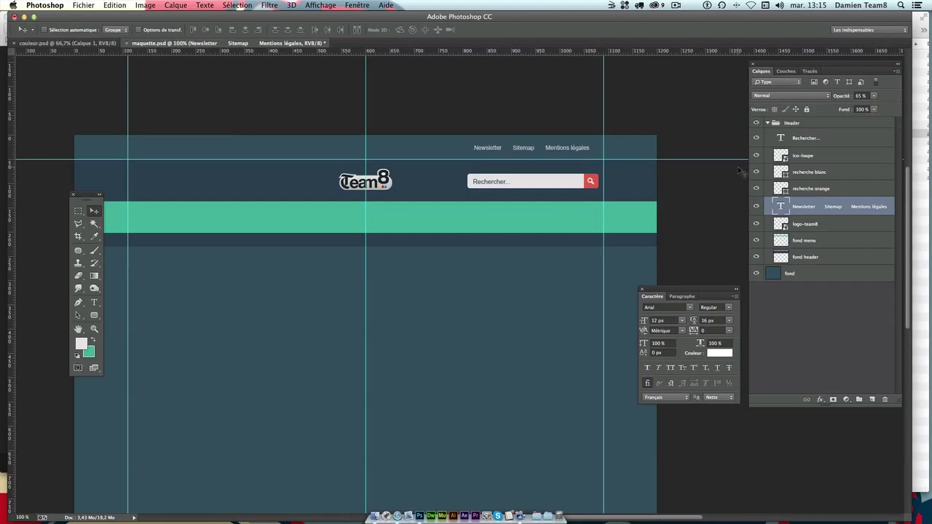
pyautogui.press('Up')
pyautogui.press('Left')
pyautogui.press('Left')
pyautogui.press('Left')
pyautogui.press('Right')
# On a new layer, fill a narrow white vertical line between Newsletter and Sitemap.
pyautogui.click(871, 399)
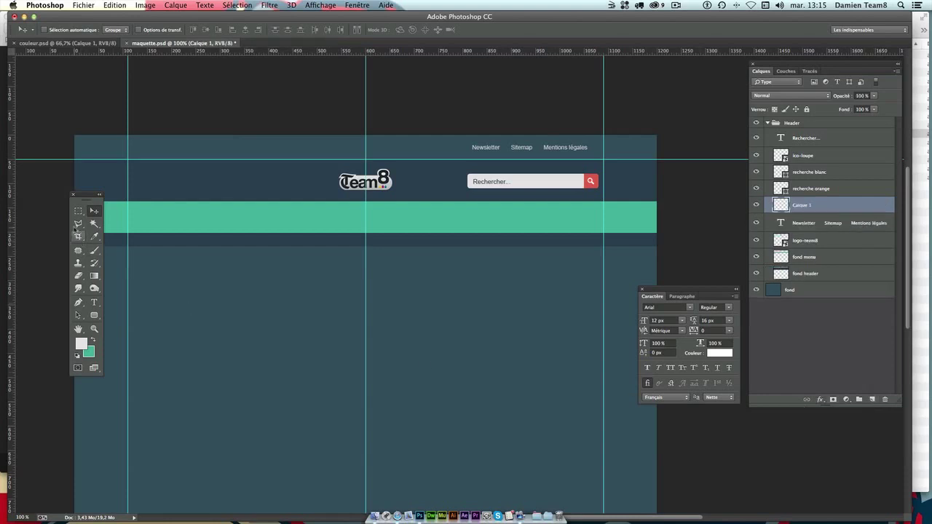
pyautogui.click(79, 212)
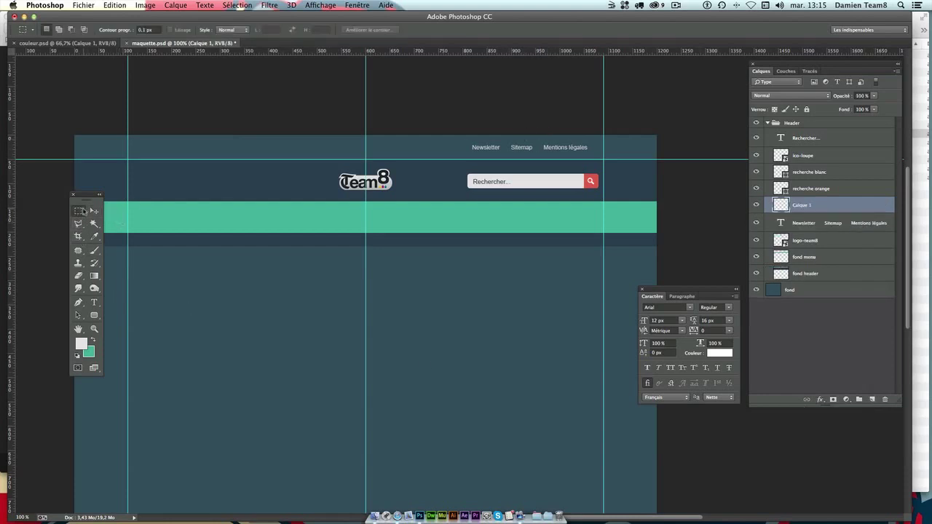
pyautogui.click(79, 214)
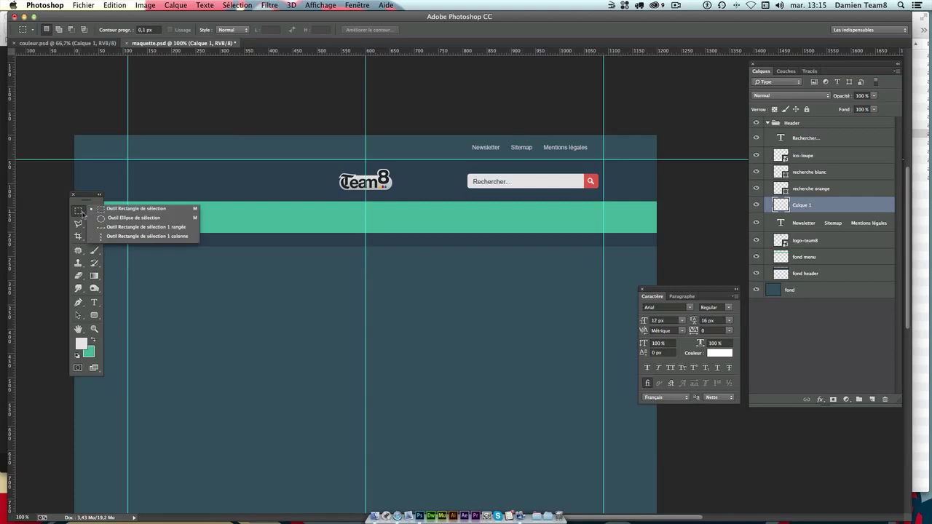
pyautogui.click(131, 213)
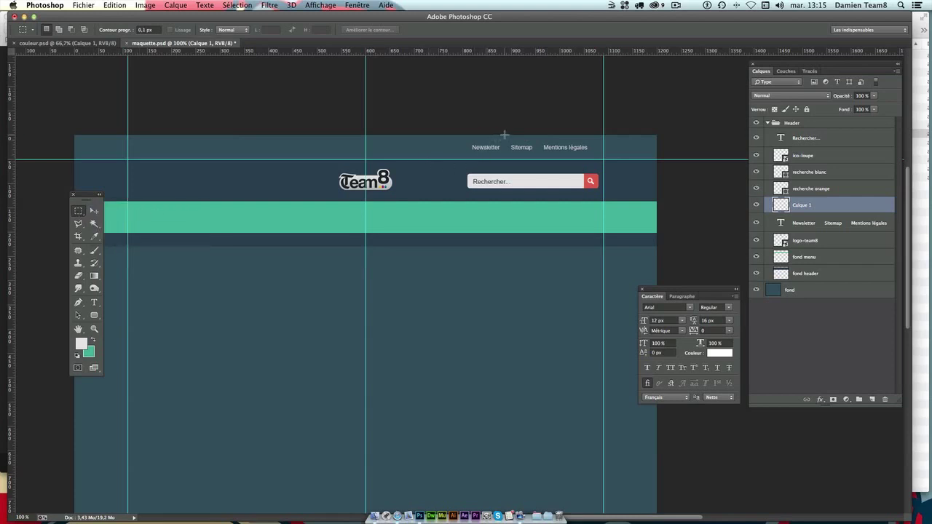
pyautogui.moveTo(502, 136); pyautogui.dragTo(504, 159)
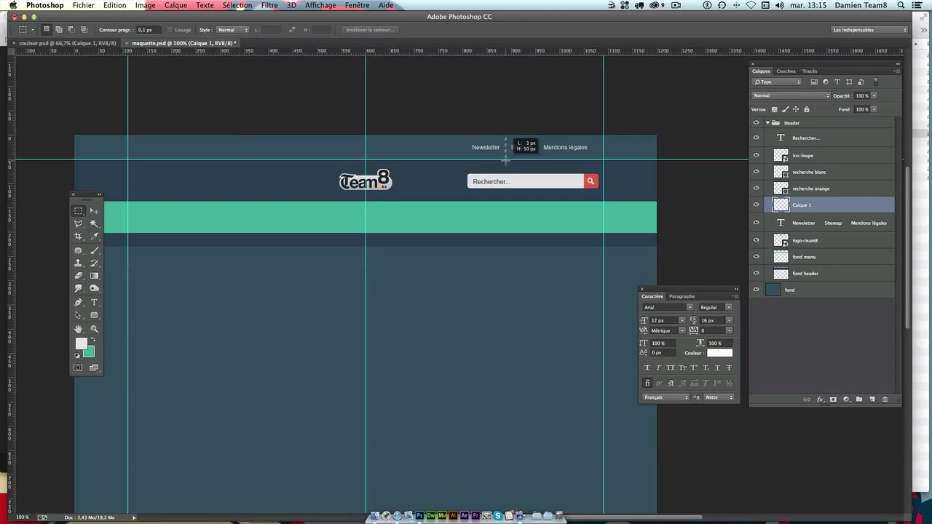
pyautogui.moveTo(505, 158); pyautogui.dragTo(509, 163)
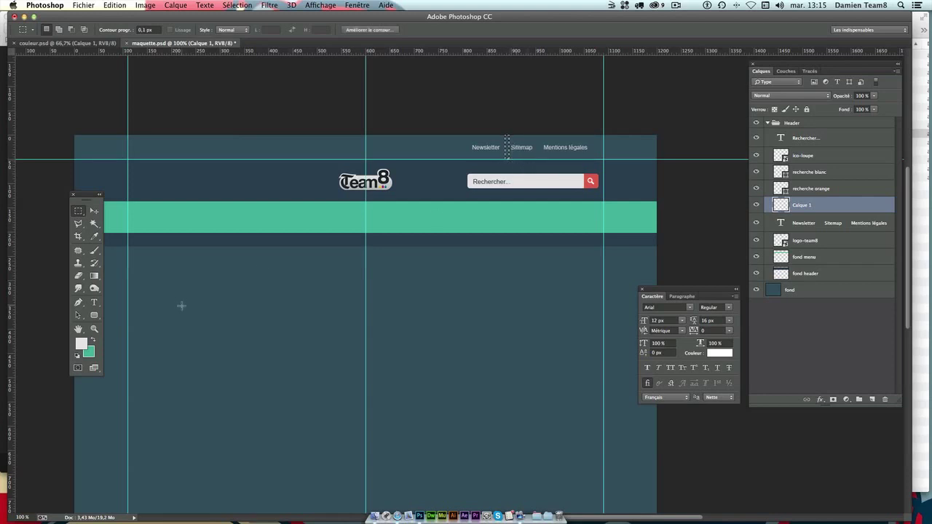
pyautogui.hotkey('shift', 'F5')
pyautogui.press('Return')
pyautogui.press('super+d')
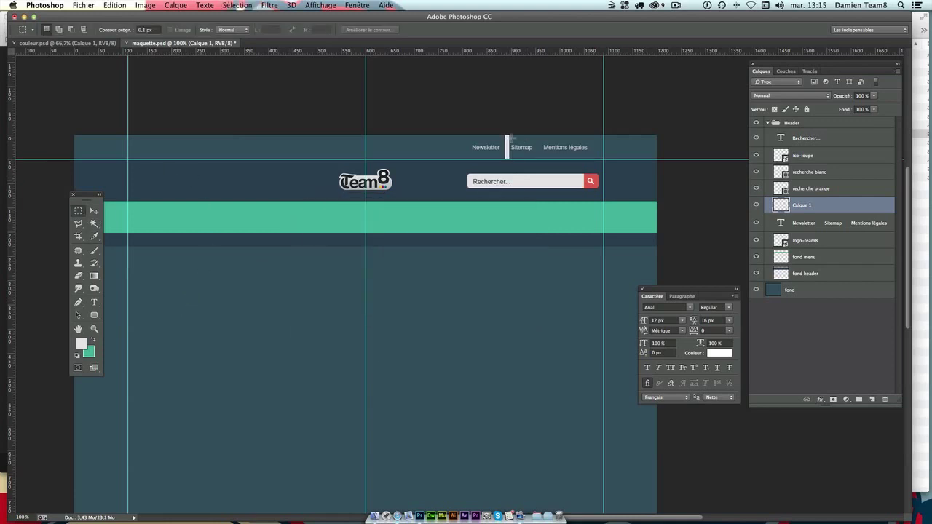
pyautogui.moveTo(505, 135); pyautogui.dragTo(544, 195)
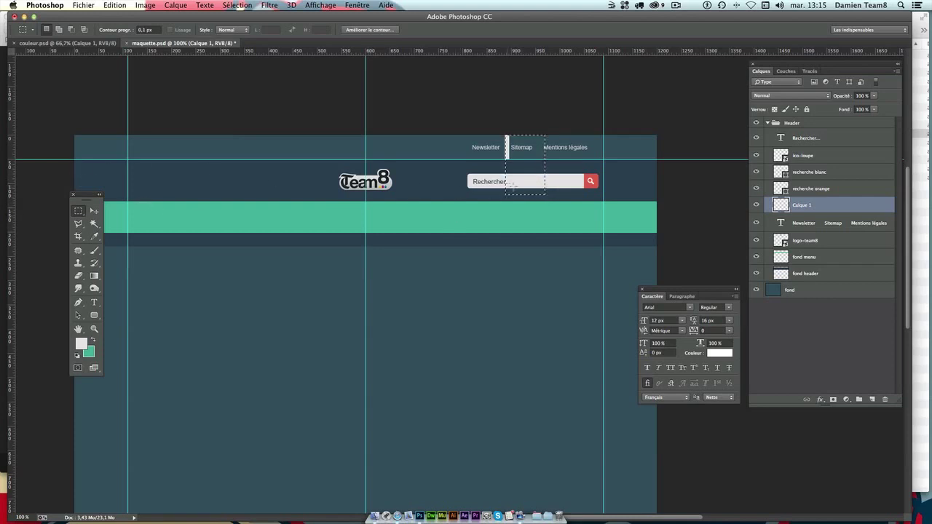
pyautogui.click(520, 125)
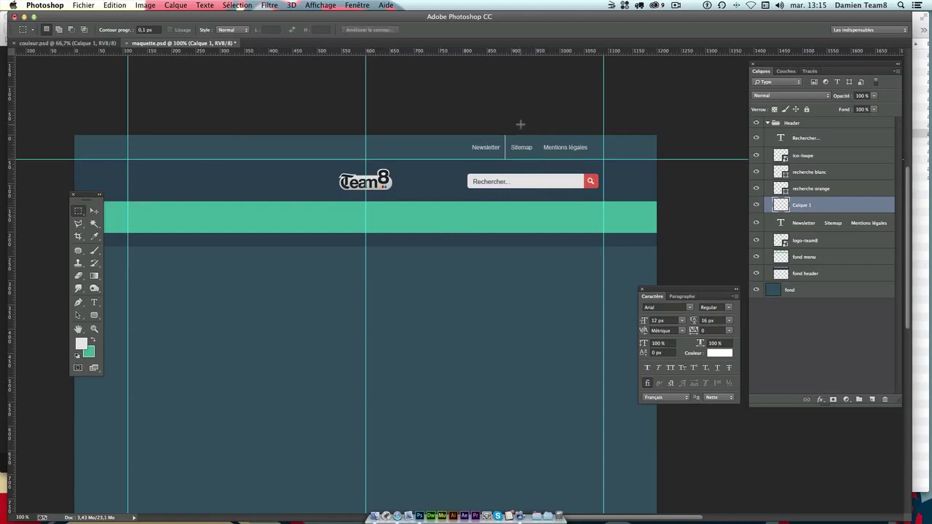
pyautogui.click(94, 210)
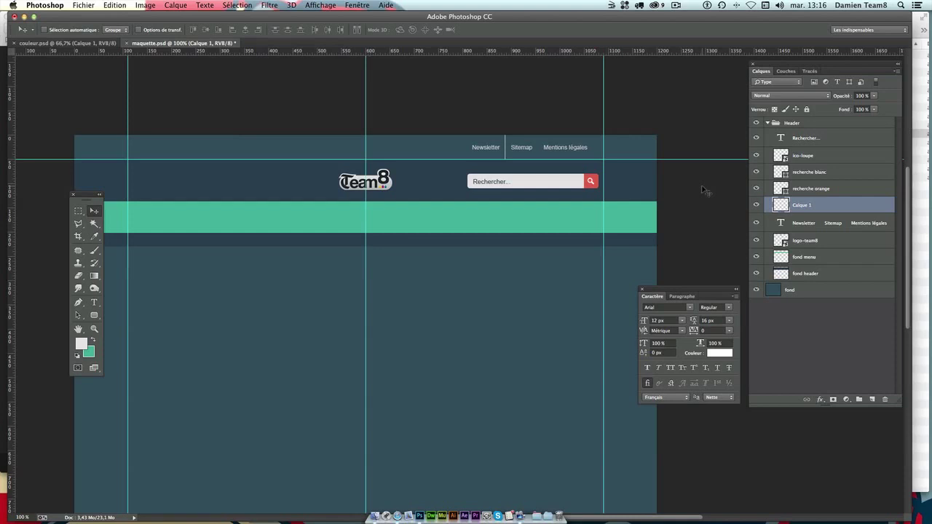
# Hide the guides and fade the divider layer to 15% opacity.
pyautogui.press('super+semicolon')
pyautogui.press('super+semicolon')
pyautogui.press('super+semicolon')
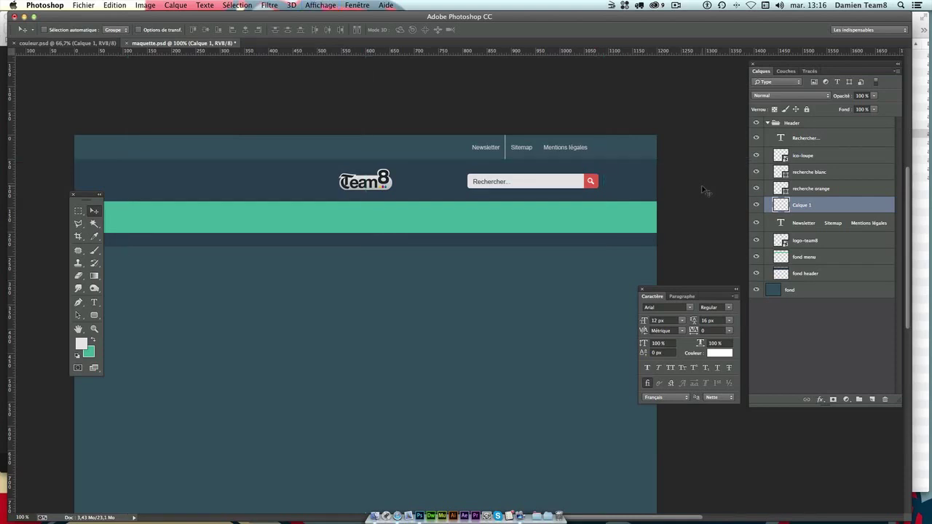
pyautogui.press('super+semicolon')
pyautogui.press('super+semicolon')
pyautogui.click(873, 97)
pyautogui.click(874, 97)
pyautogui.write('3')
pyautogui.press('Return')
pyautogui.moveTo(834, 97); pyautogui.dragTo(827, 97)
# Rename the divider layer to 'liseret'.
pyautogui.doubleClick(803, 207)
pyautogui.press('BackSpace')
pyautogui.press('Return')
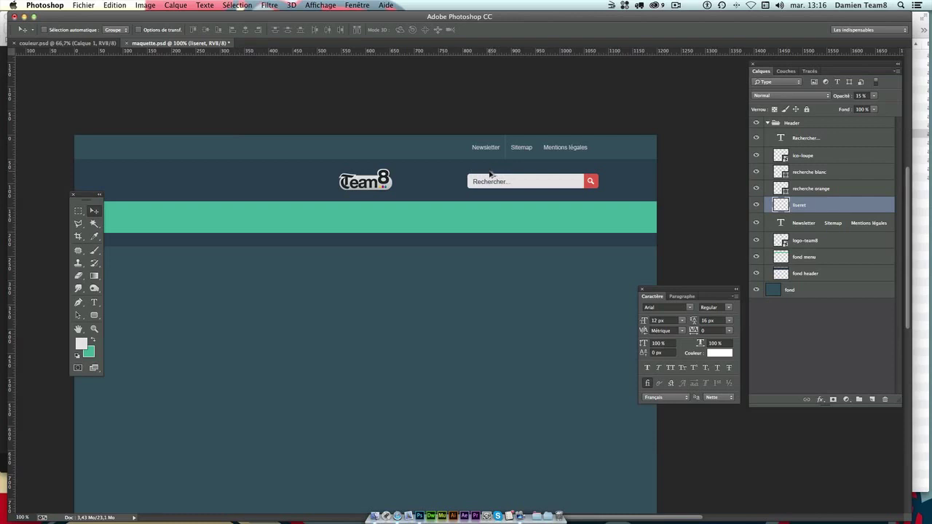
# Duplicate the liseret divider as 'liseret copie' between Sitemap and Mentions légales, then show guides.
pyautogui.moveTo(505, 169); pyautogui.dragTo(548, 166)
pyautogui.hotkey('ctrl', 'z')
pyautogui.moveTo(511, 163)
pyautogui.mouseDown()
pyautogui.moveTo(289, 160)
pyautogui.moveTo(567, 158)
pyautogui.moveTo(545, 157)
pyautogui.mouseUp()
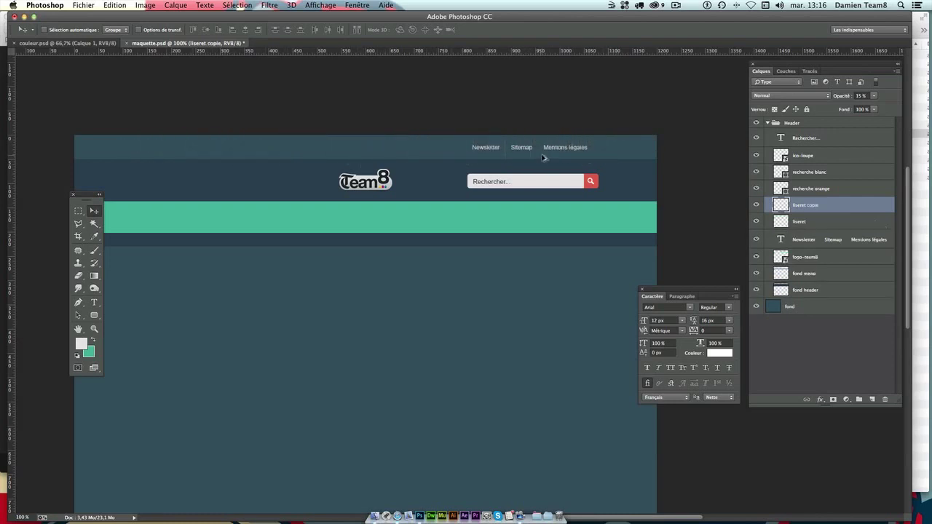
pyautogui.hotkey('ctrl', 'z')
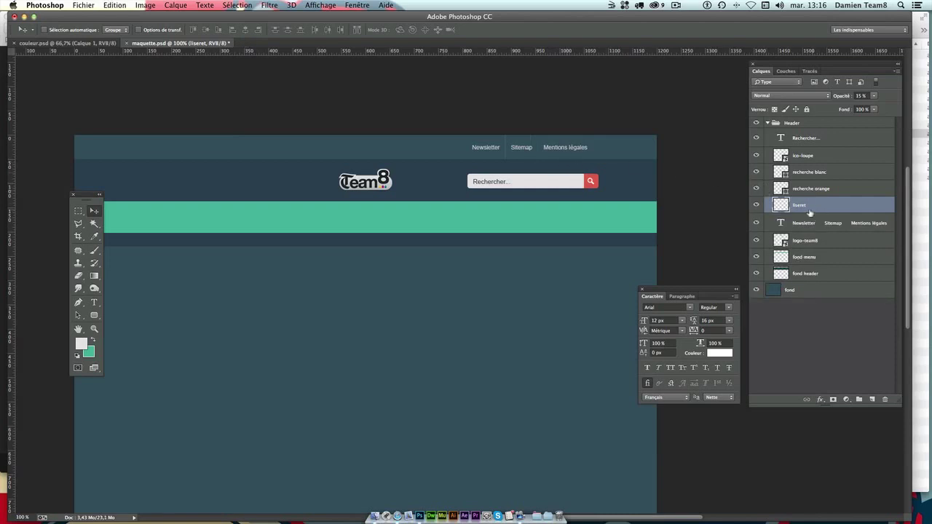
pyautogui.moveTo(826, 208); pyautogui.dragTo(874, 399)
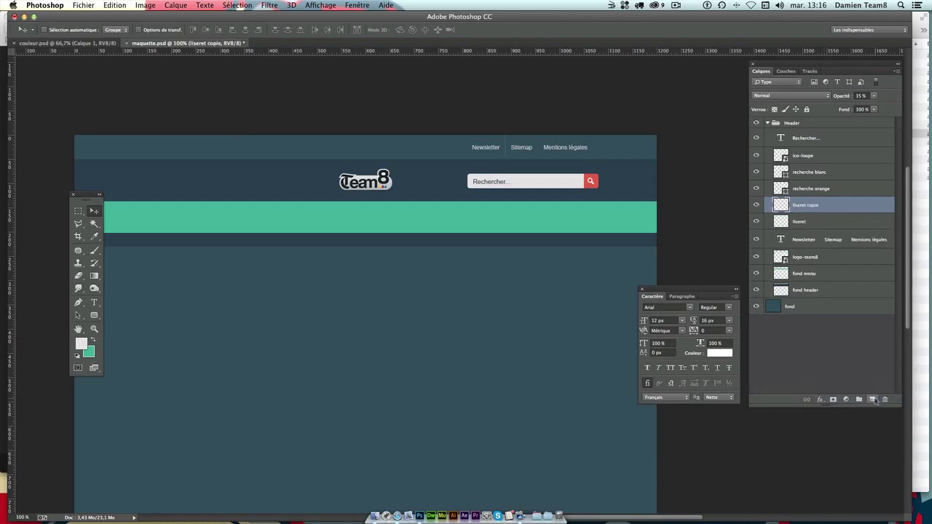
pyautogui.moveTo(541, 178); pyautogui.dragTo(573, 174)
pyautogui.press('Delete')
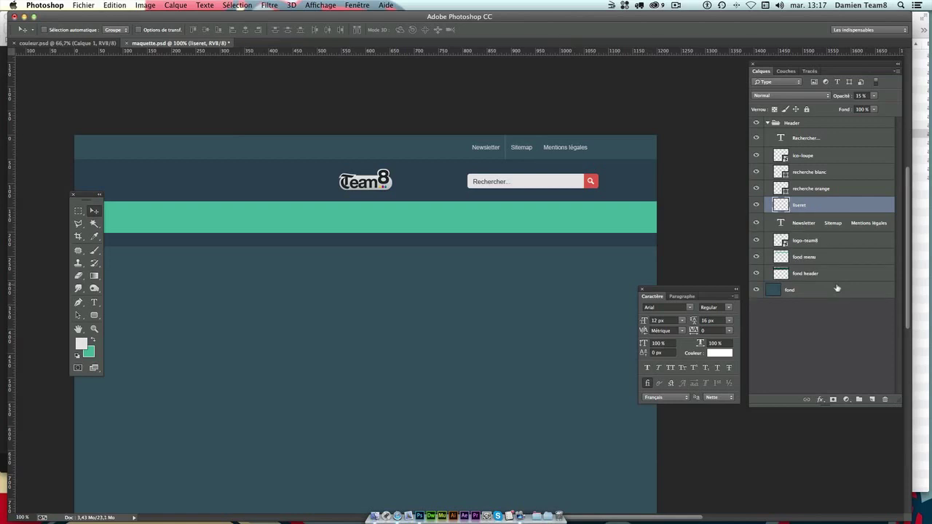
pyautogui.hotkey('ctrl', 'j')
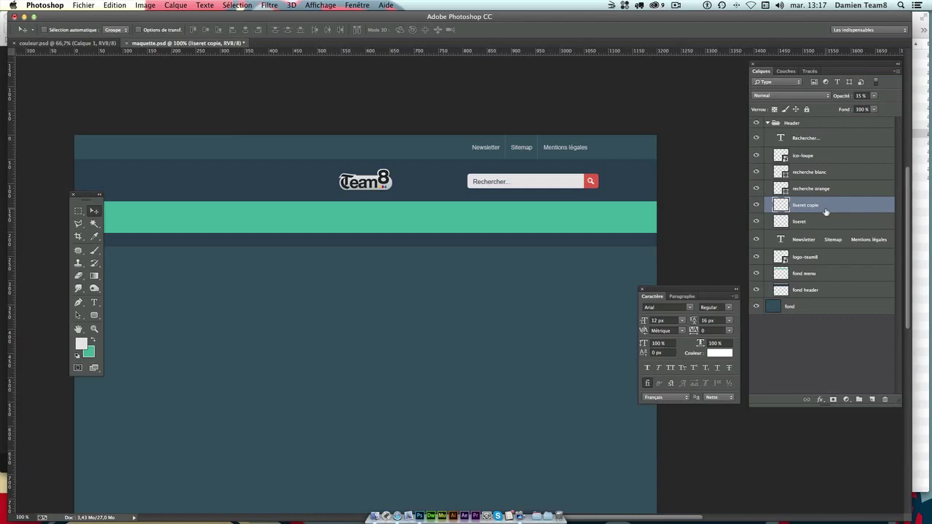
pyautogui.hotkey('ctrl', ';')
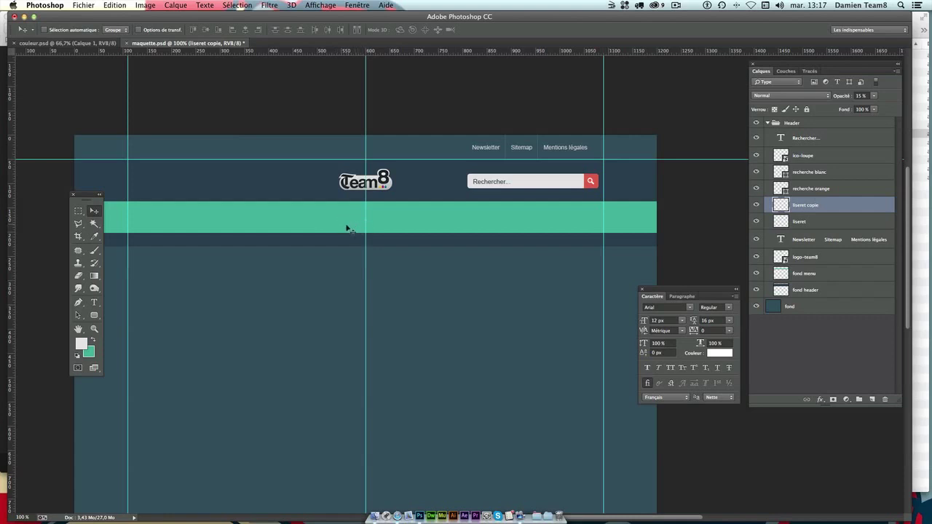
# With the Rechercher... layer selected, set the foreground colour to pure white ffffff for new text.
pyautogui.click(830, 145)
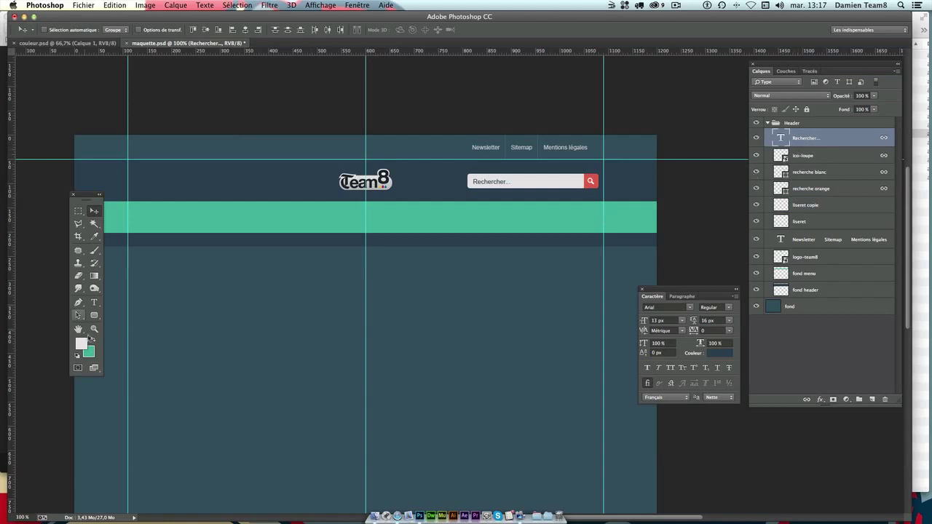
pyautogui.click(94, 302)
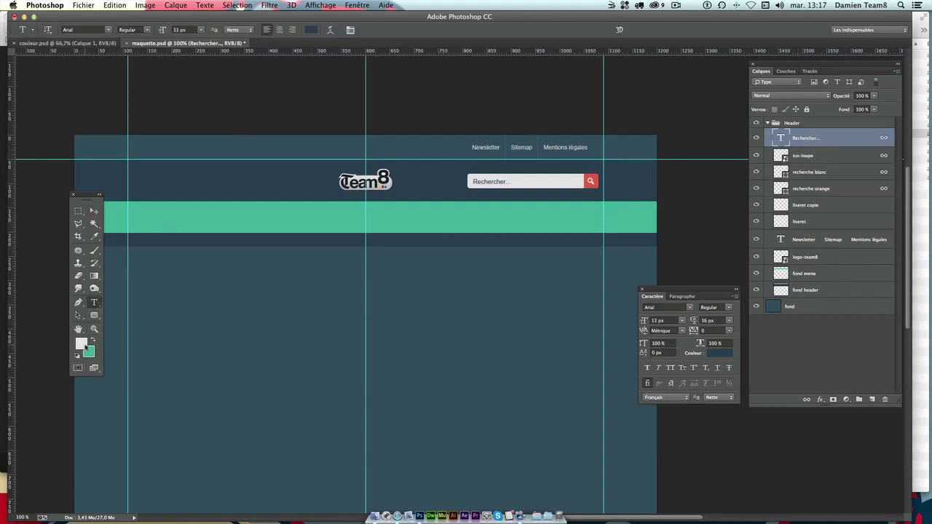
pyautogui.click(83, 345)
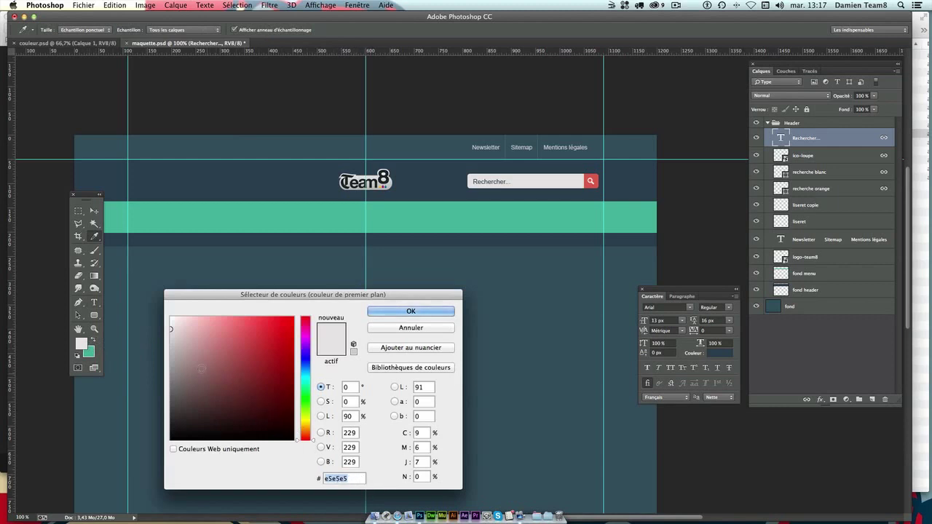
pyautogui.moveTo(185, 333); pyautogui.dragTo(155, 298)
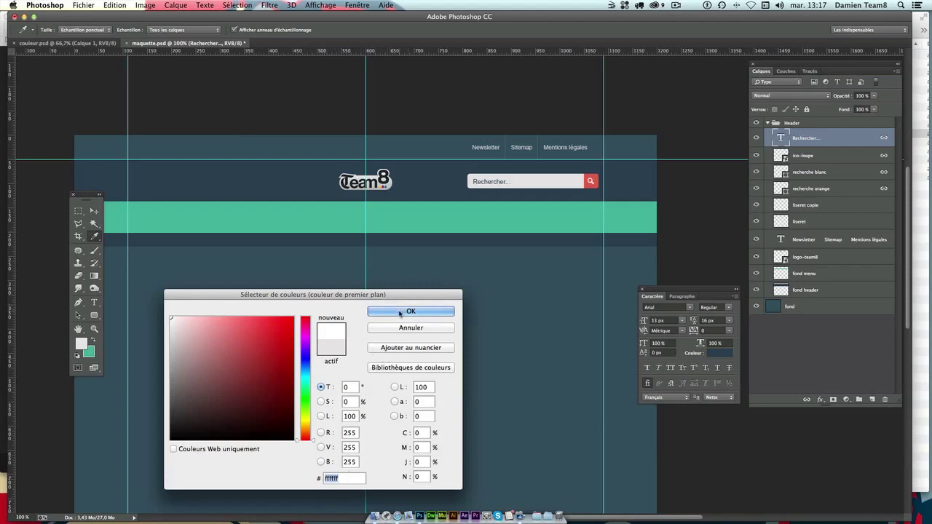
pyautogui.click(403, 312)
pyautogui.press('t')
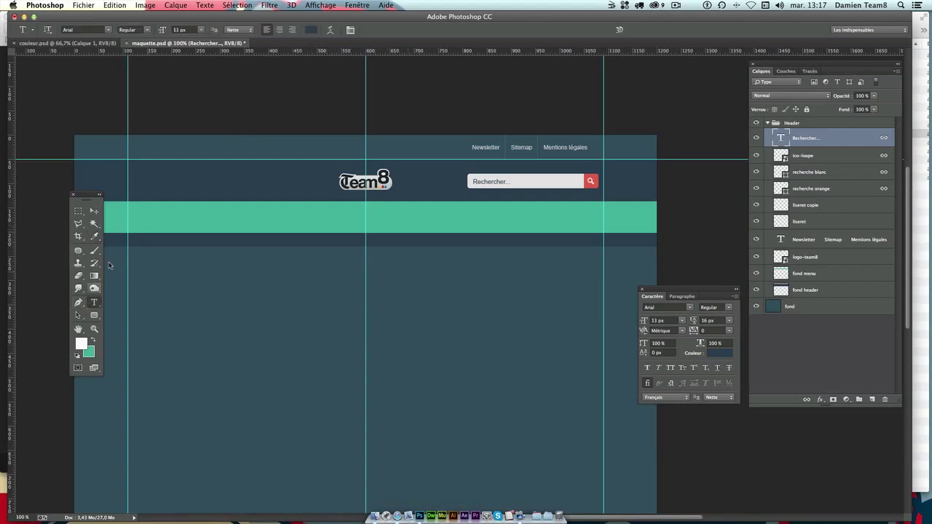
# Start a text line on the green bar with the word Acceuil and make it white.
pyautogui.click(148, 224)
pyautogui.write('Accueil')
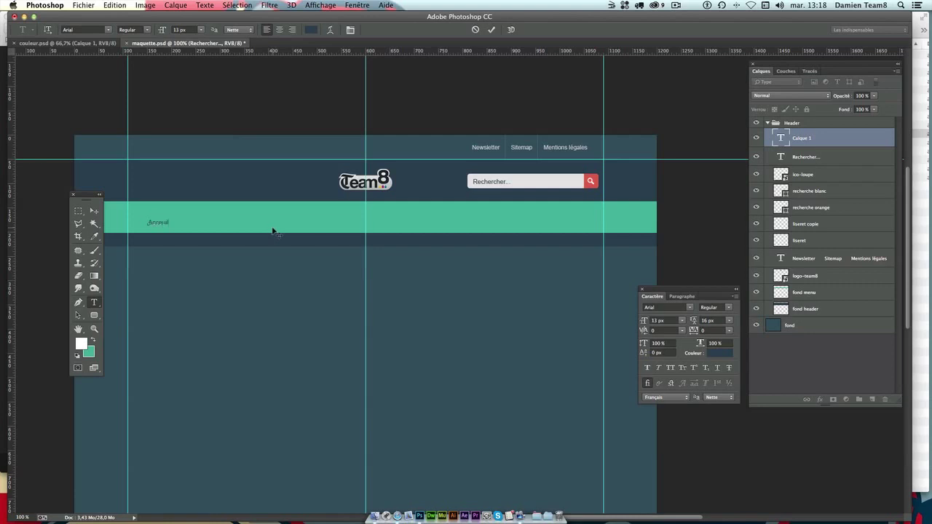
pyautogui.hotkey('ctrl', 'a')
pyautogui.click(93, 339)
pyautogui.click(94, 340)
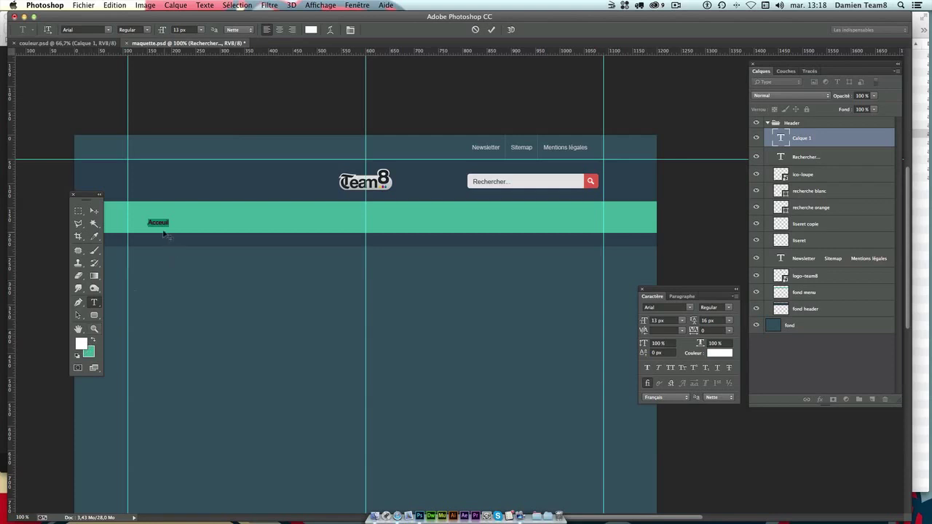
pyautogui.click(93, 339)
pyautogui.click(93, 339)
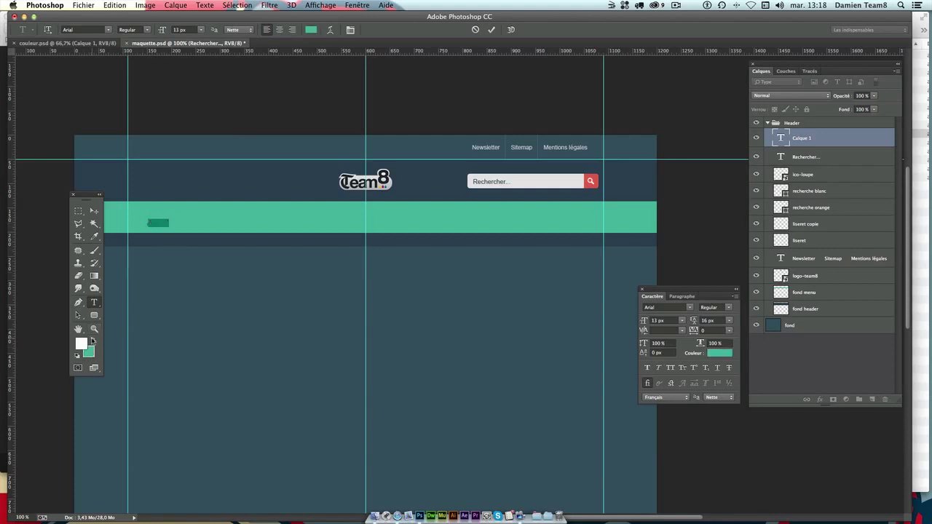
pyautogui.click(93, 339)
pyautogui.click(172, 222)
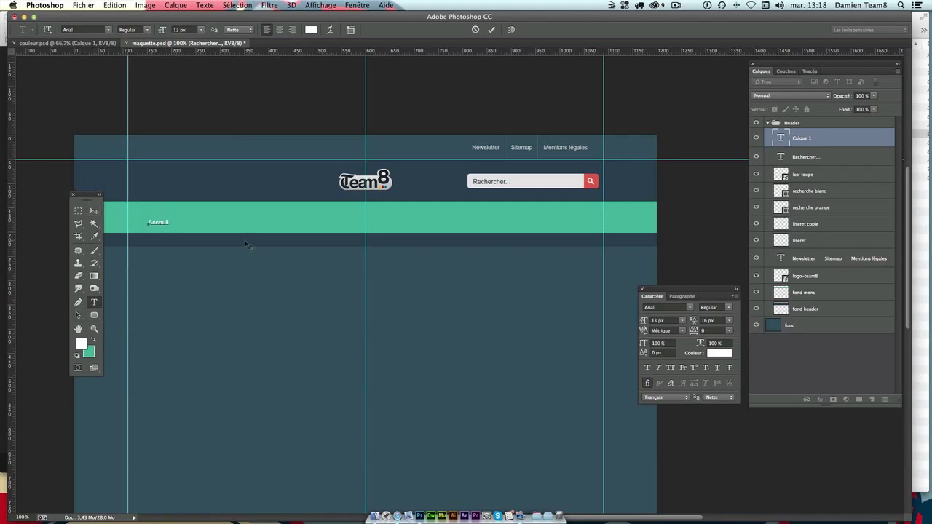
# Give the Acceuil label a 15 px font size, commit it, and nudge it up-left.
pyautogui.hotkey('ctrl', 'a')
pyautogui.click(661, 320)
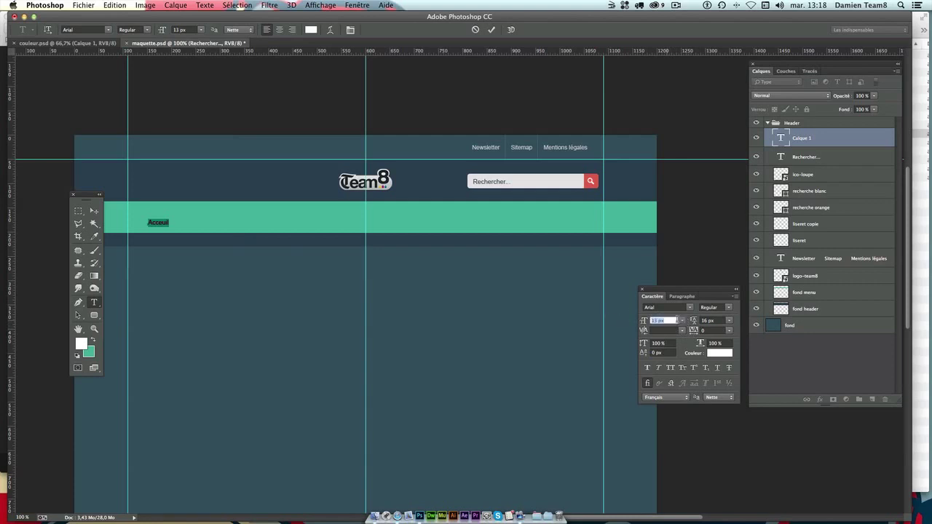
pyautogui.click(671, 320)
pyautogui.doubleClick(670, 321)
pyautogui.press('Up')
pyautogui.press('Up')
pyautogui.click(95, 209)
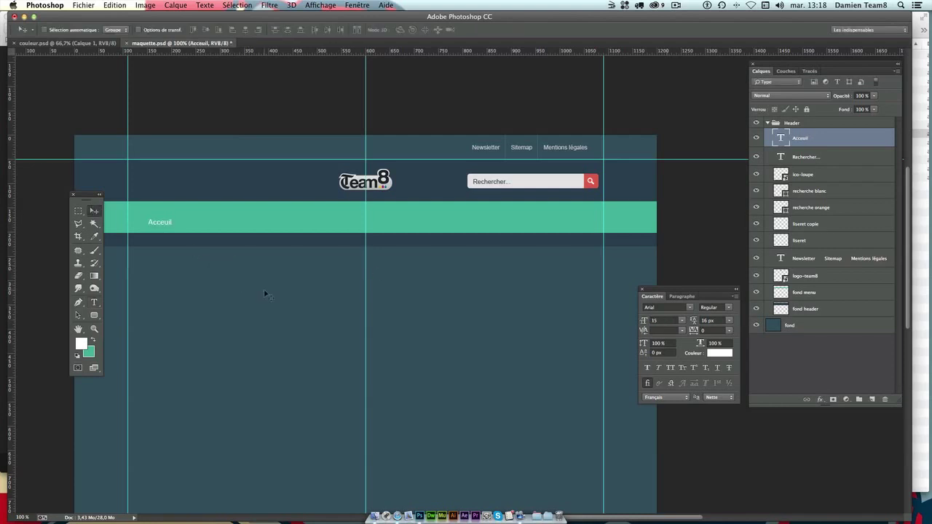
pyautogui.moveTo(223, 294); pyautogui.dragTo(220, 289)
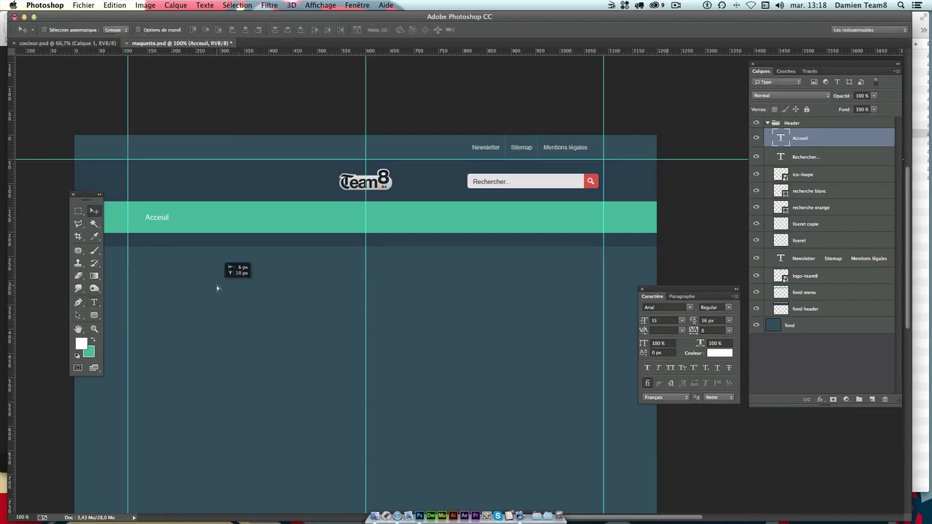
# Extend the line with A propos, Références, Actualités, CV, Paretenaires and Contact.
pyautogui.click(94, 302)
pyautogui.doubleClick(160, 217)
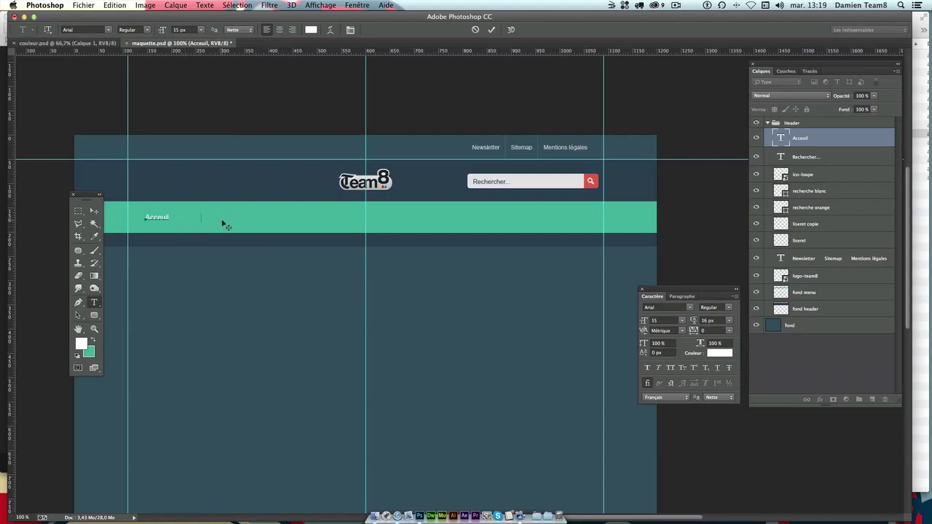
pyautogui.write('A propos')
pyautogui.moveTo(202, 217); pyautogui.dragTo(172, 217)
pyautogui.press('Right')
pyautogui.moveTo(202, 217); pyautogui.dragTo(167, 217)
pyautogui.hotkey('ctrl', 'a')
pyautogui.moveTo(200, 217); pyautogui.dragTo(175, 217)
pyautogui.click(230, 217)
pyautogui.write('R')
pyautogui.write('Ac')
pyautogui.write('CV          ')
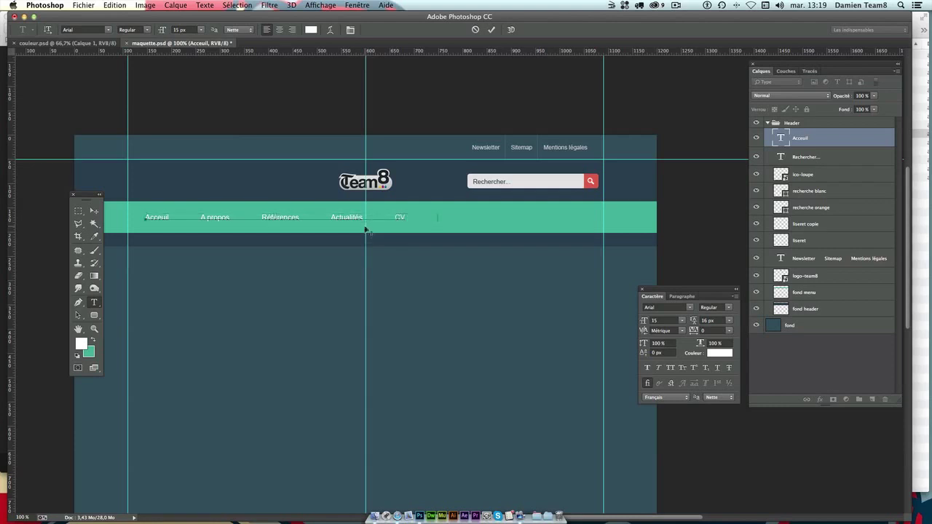
pyautogui.write('Paretenaires')
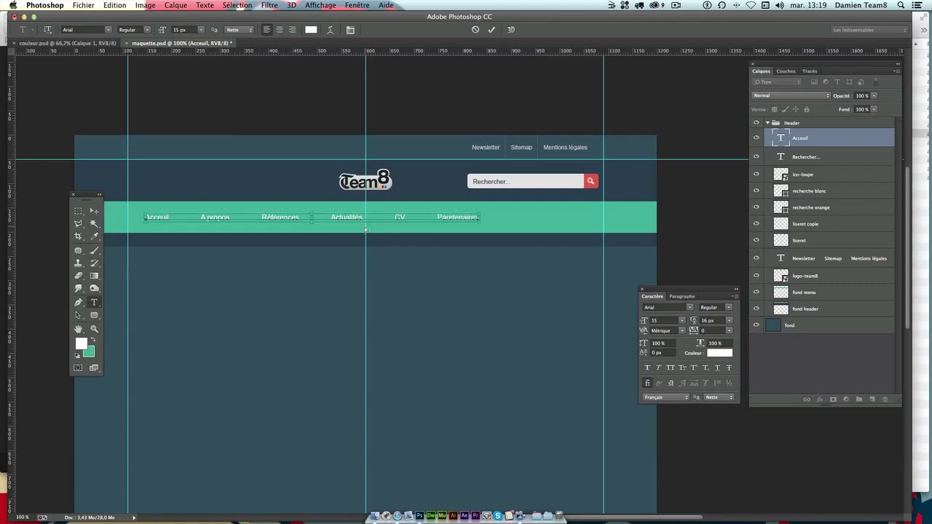
pyautogui.write('Con')
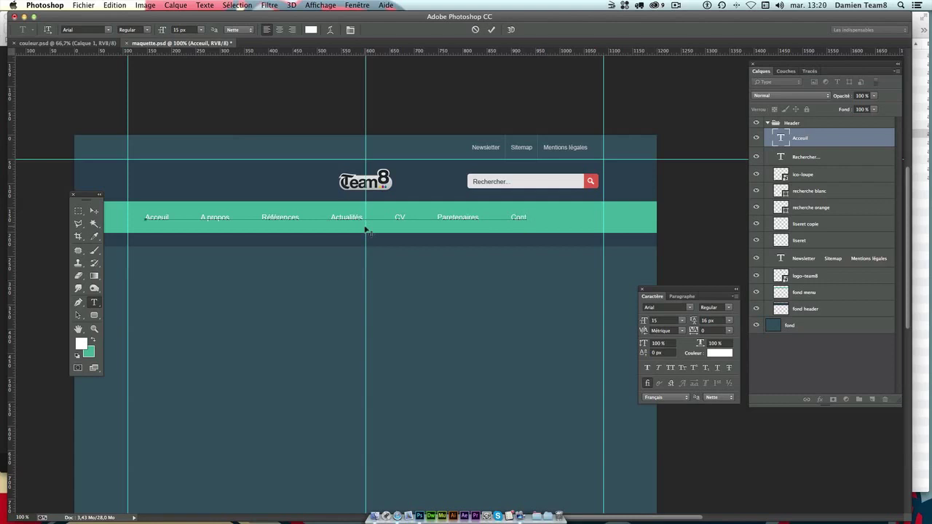
pyautogui.write('t')
# Commit the menu labels and move them about 34 px right and 5 px down.
pyautogui.click(94, 211)
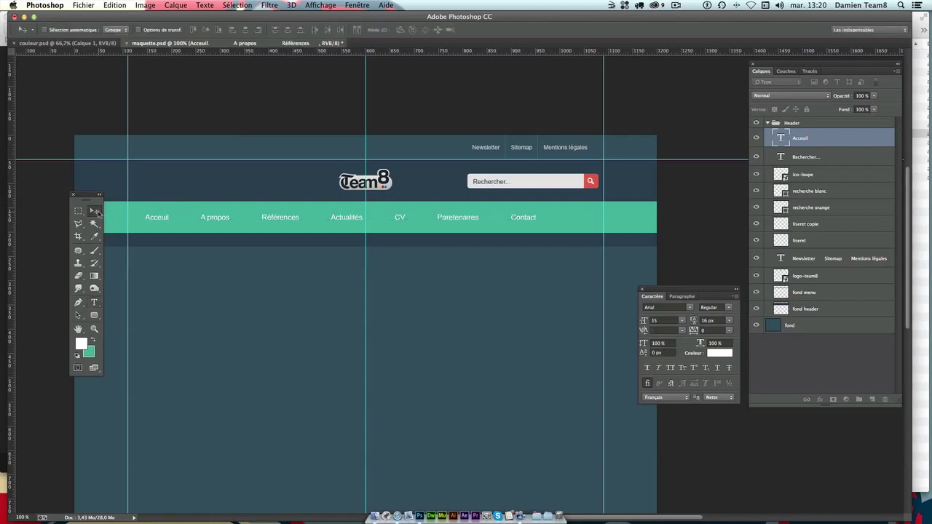
pyautogui.hotkey('ctrl', 't')
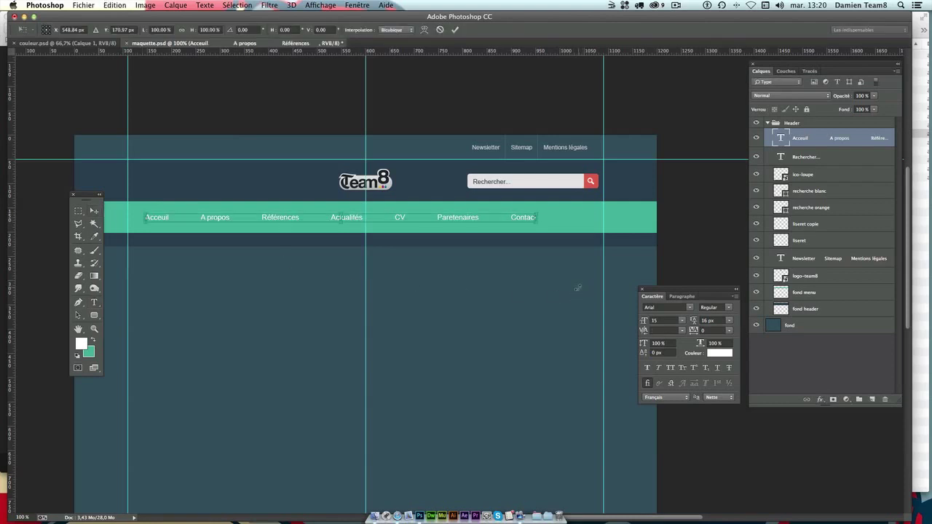
pyautogui.moveTo(291, 219); pyautogui.dragTo(316, 224)
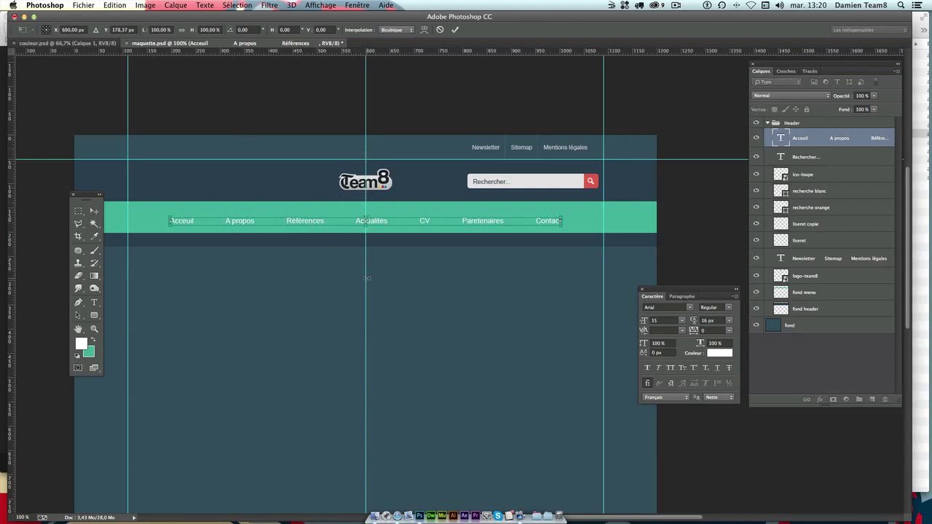
pyautogui.press('Return')
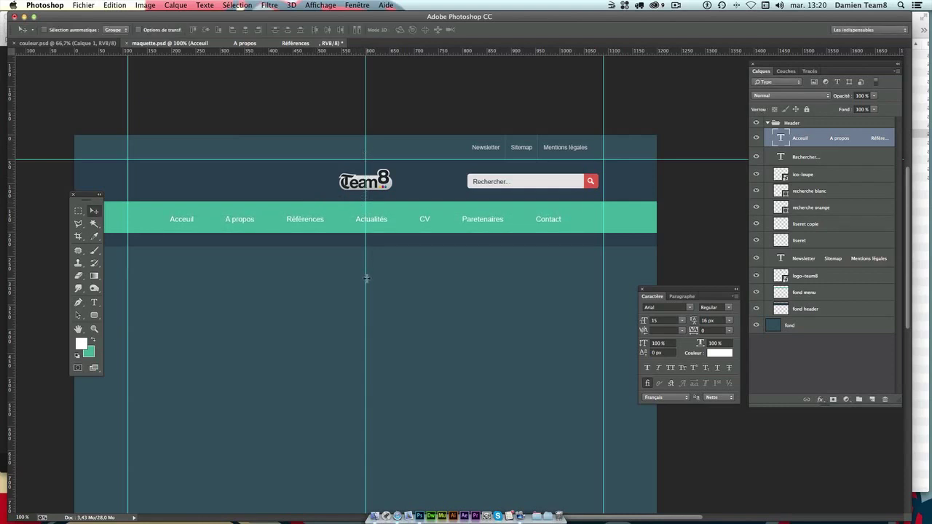
pyautogui.hotkey('ctrl', ';')
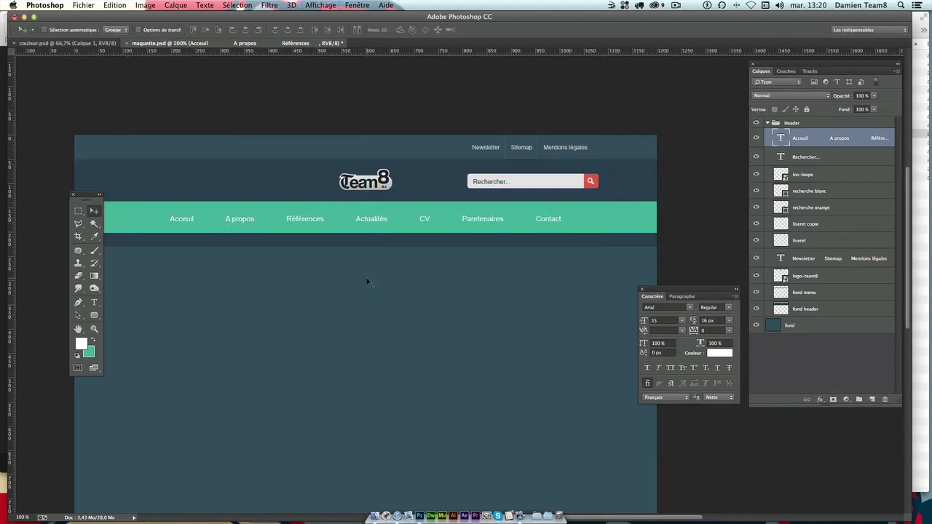
pyautogui.hotkey('ctrl', ';')
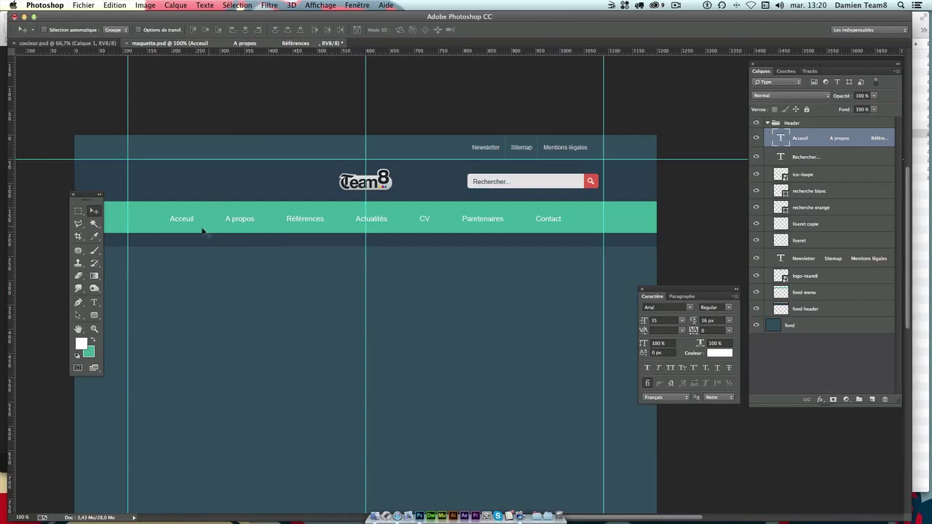
pyautogui.click(78, 210)
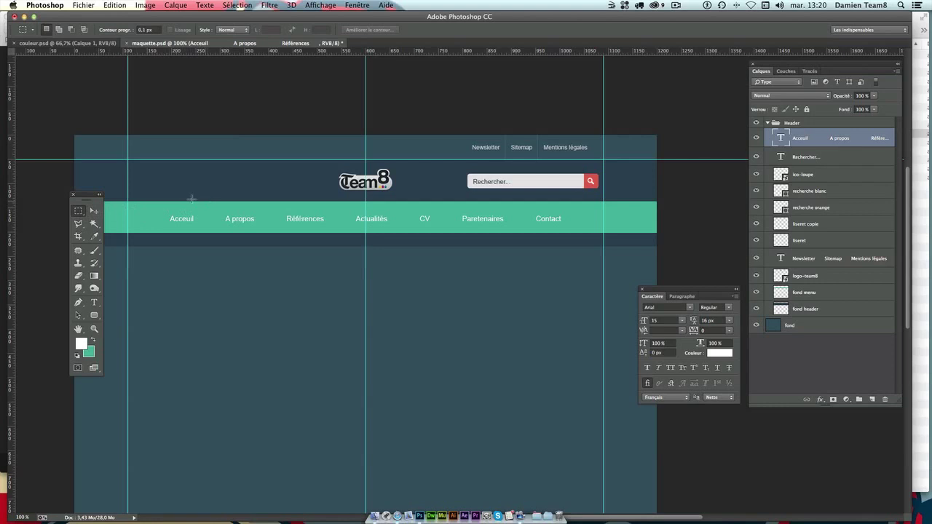
# Select the fond menu layer and show transform bounds around the green bar.
pyautogui.click(95, 210)
pyautogui.click(140, 216)
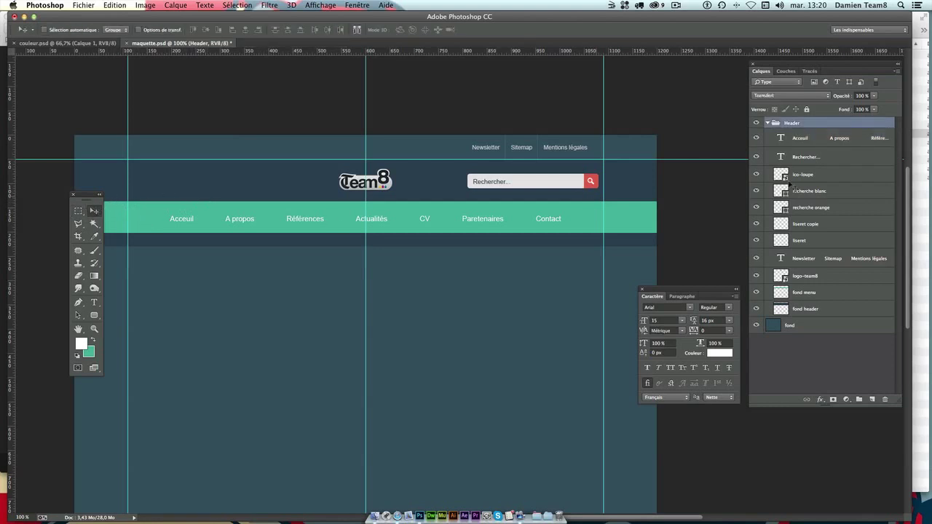
pyautogui.click(813, 241)
pyautogui.click(792, 225)
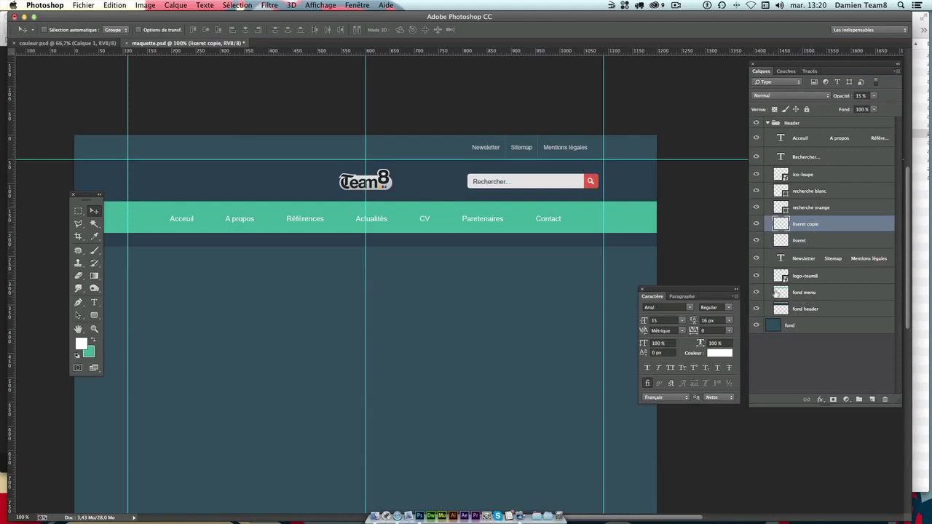
pyautogui.click(755, 292)
pyautogui.click(756, 292)
pyautogui.click(842, 293)
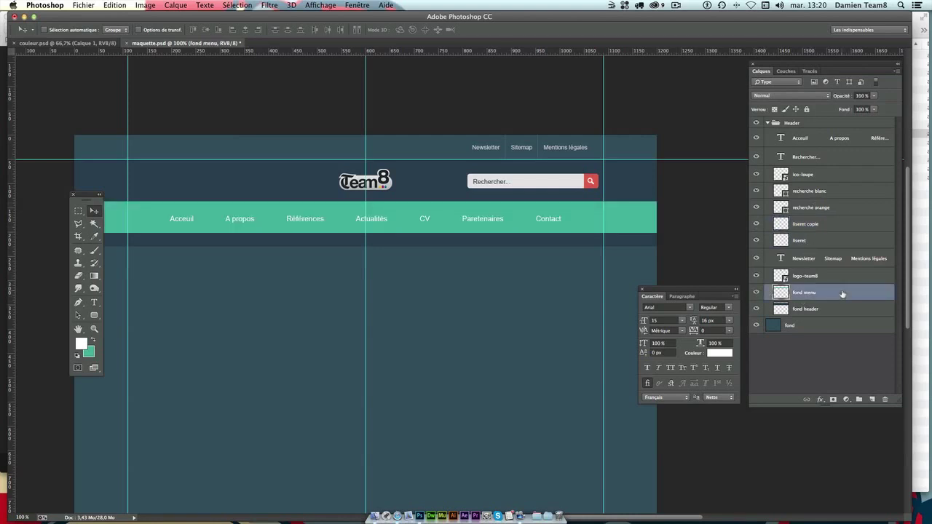
pyautogui.hotkey('ctrl', 't')
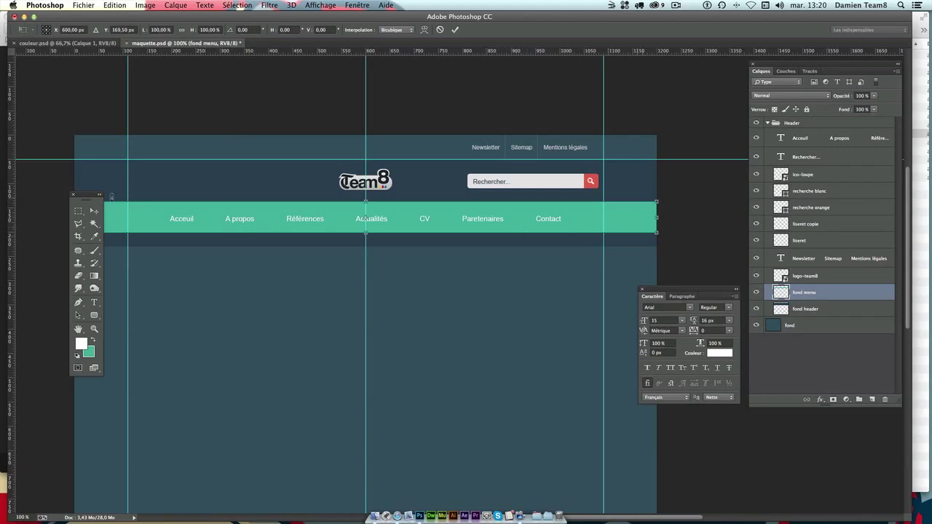
# Drag horizontal guides onto the green bar's top and bottom edges, then dismiss the transform.
pyautogui.moveTo(91, 196); pyautogui.dragTo(75, 222)
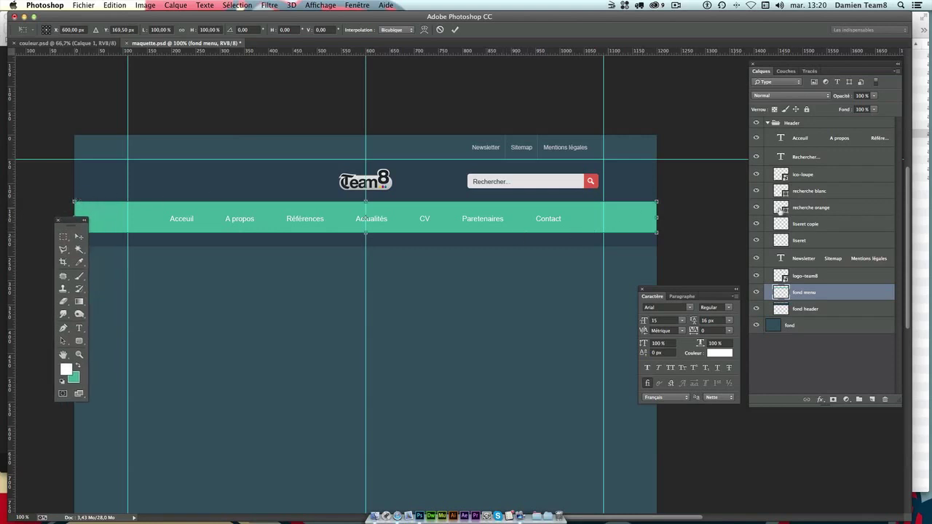
pyautogui.moveTo(277, 51); pyautogui.dragTo(289, 201)
pyautogui.moveTo(296, 54); pyautogui.dragTo(311, 233)
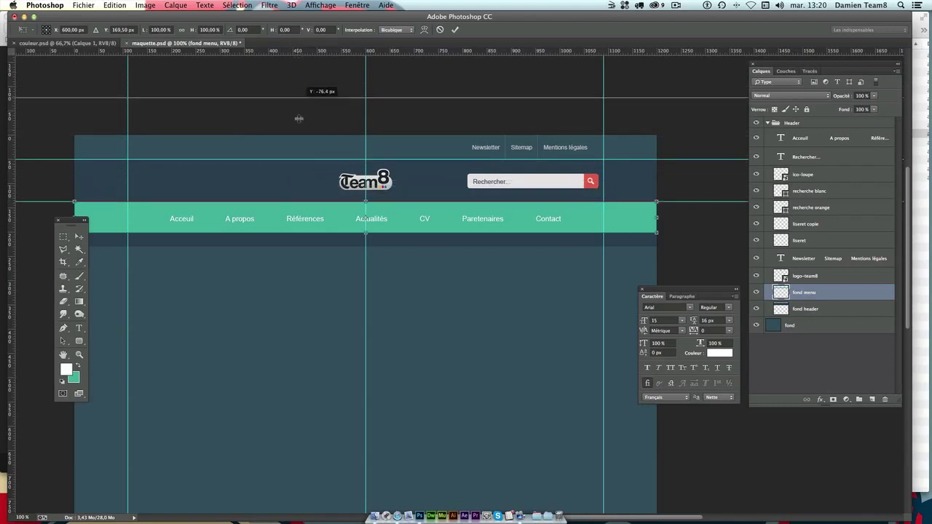
pyautogui.press('Return')
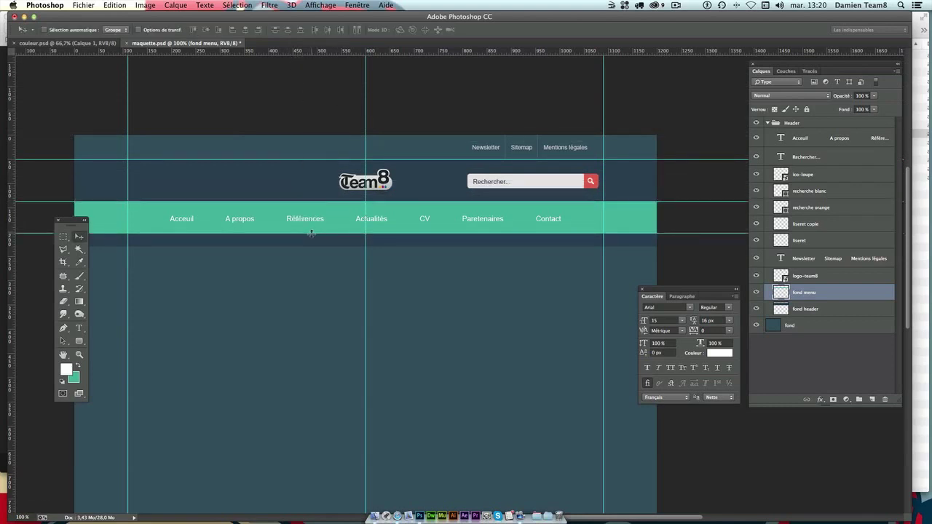
pyautogui.click(813, 141)
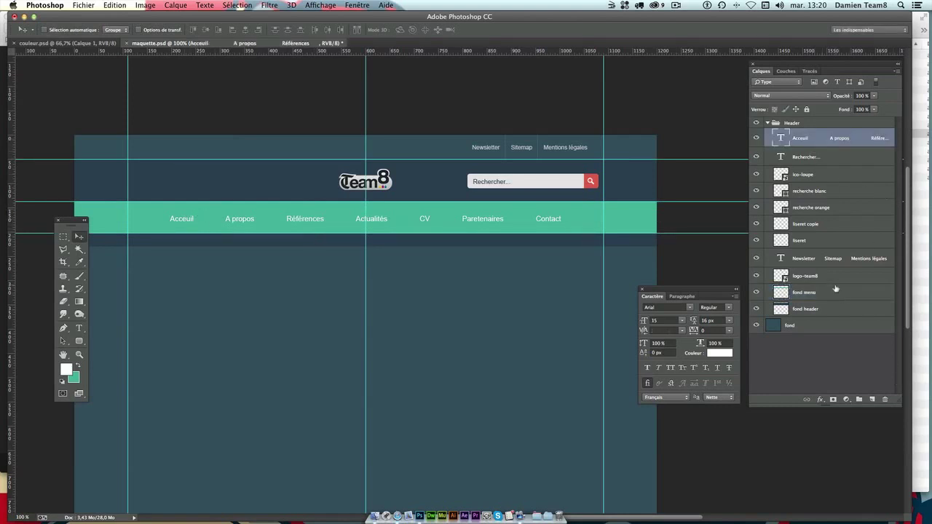
# On a new layer, fill a thin 5×65 px white strip after Accueil and nudge it into place.
pyautogui.click(871, 399)
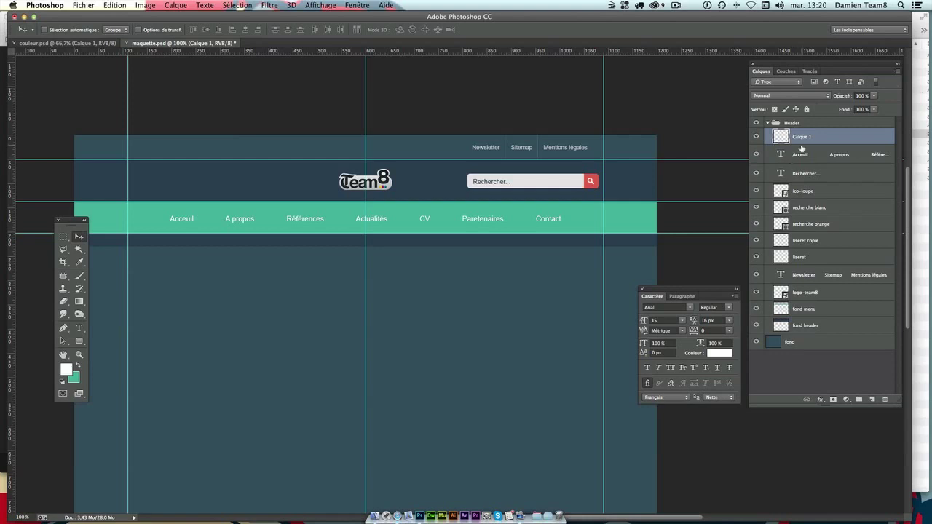
pyautogui.click(65, 237)
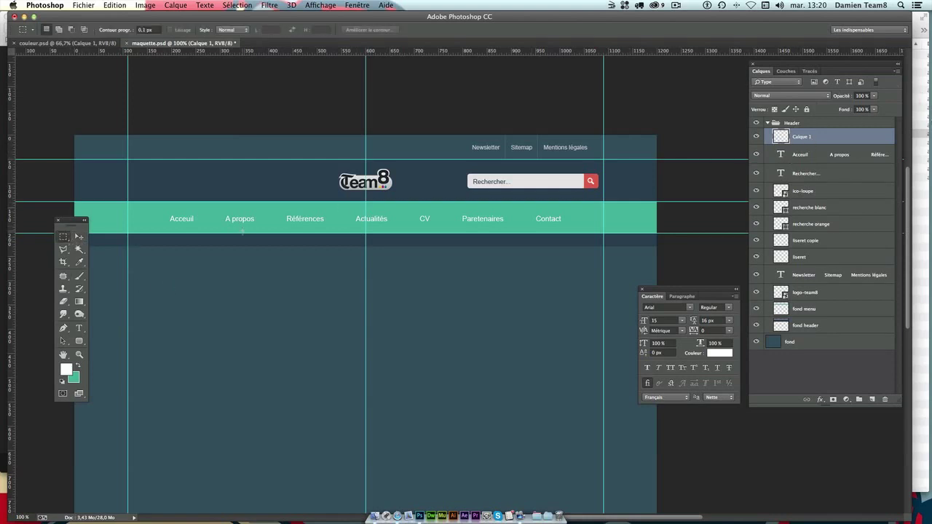
pyautogui.moveTo(206, 200); pyautogui.dragTo(208, 233)
pyautogui.hotkey('shift', 'F5')
pyautogui.press('Return')
pyautogui.press('super+d')
pyautogui.moveTo(210, 197); pyautogui.dragTo(265, 281)
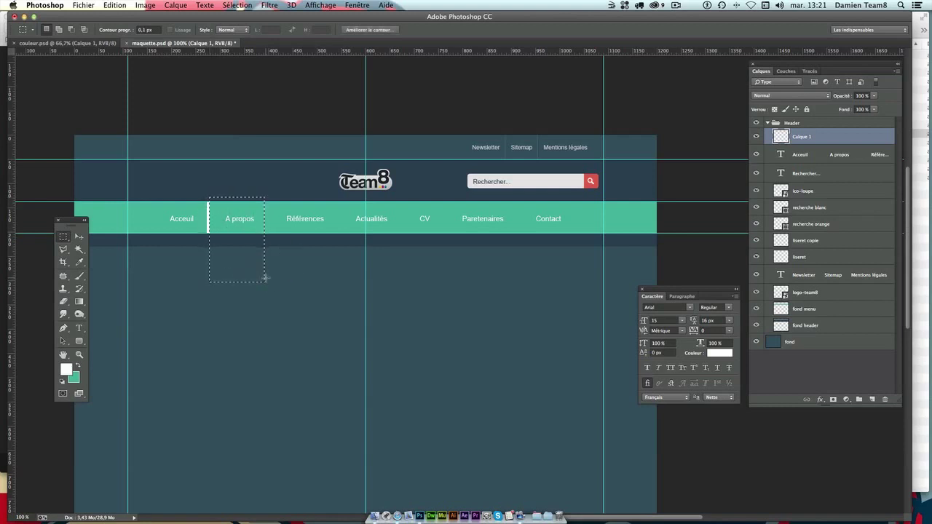
pyautogui.press('Left')
pyautogui.press('Left')
pyautogui.press('Delete')
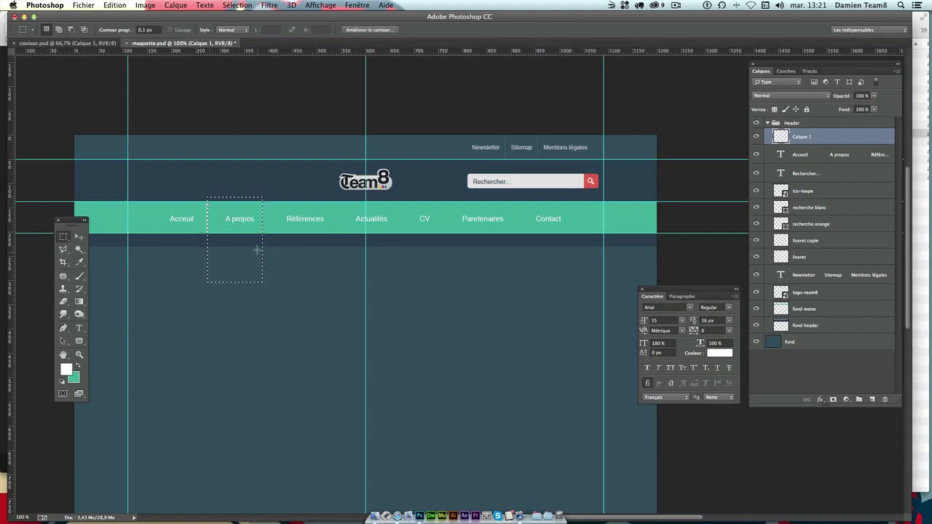
pyautogui.press('super+d')
# Set the divider layer to 30% opacity and rename it 'liseret menu'.
pyautogui.click(78, 235)
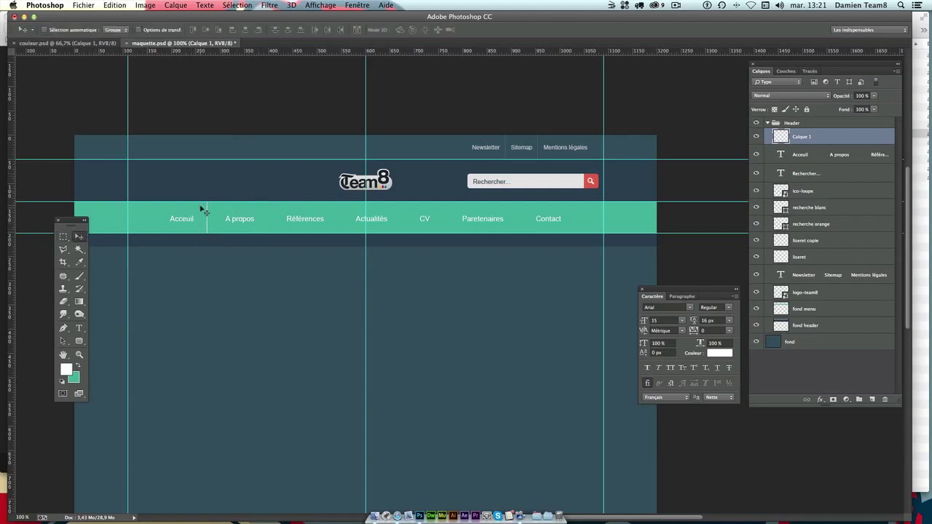
pyautogui.click(858, 96)
pyautogui.press('BackSpace')
pyautogui.press('Return')
pyautogui.doubleClick(802, 137)
pyautogui.write('liseret')
pyautogui.write(' menu')
pyautogui.press('Return')
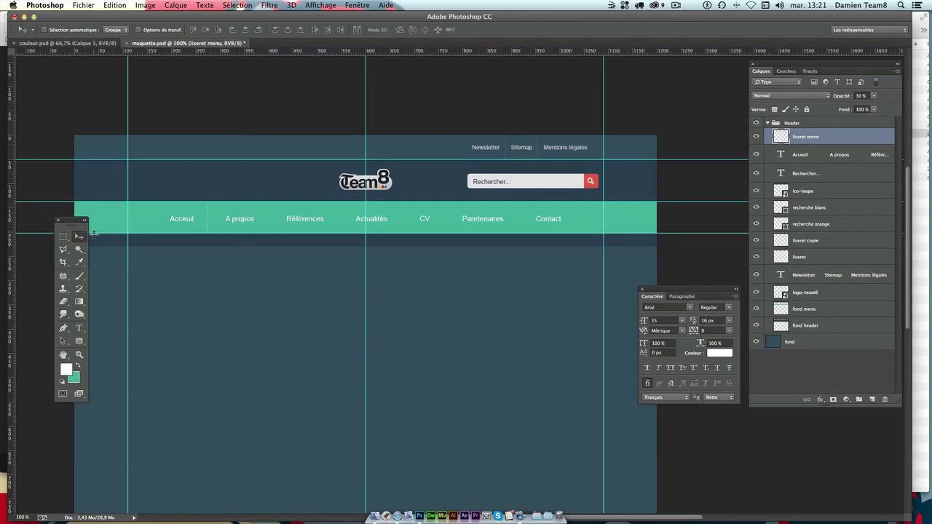
# Place divider copies after A propos, Références and Actualités, nudging each into its gap.
pyautogui.press('Right')
pyautogui.press('Right')
pyautogui.press('Right')
pyautogui.press('Right')
pyautogui.press('Right')
pyautogui.moveTo(213, 227); pyautogui.dragTo(273, 227)
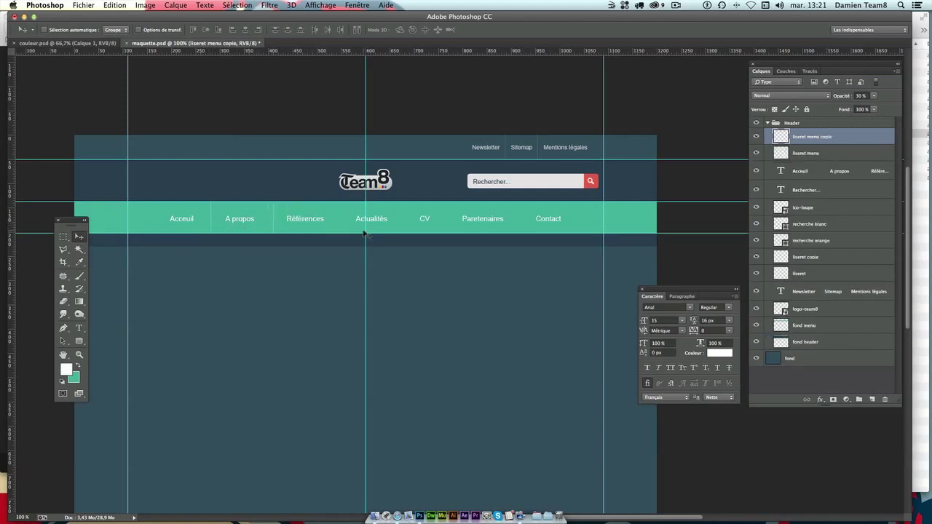
pyautogui.press('Left')
pyautogui.press('Left')
pyautogui.moveTo(284, 274); pyautogui.dragTo(350, 273)
pyautogui.press('Right')
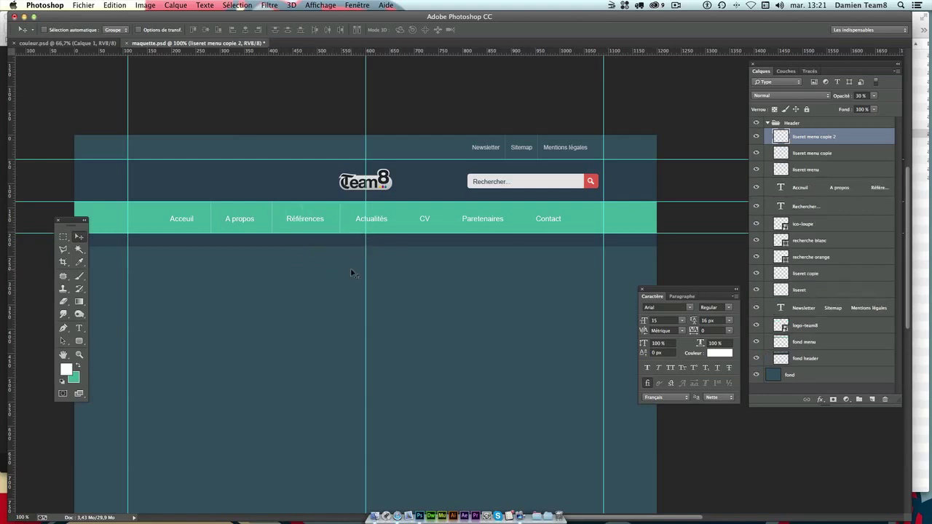
pyautogui.press('Right')
pyautogui.moveTo(341, 224); pyautogui.dragTo(400, 224)
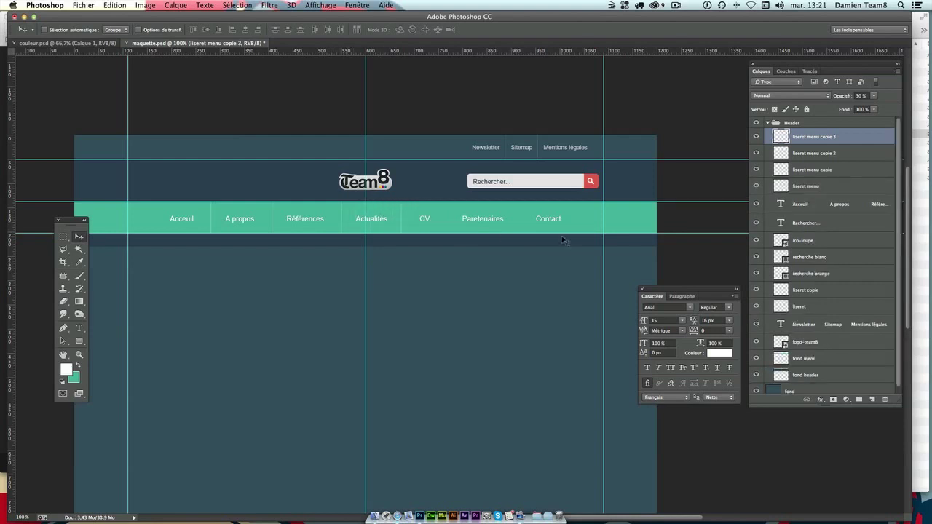
pyautogui.press('Right')
pyautogui.press('Right')
pyautogui.press('Right')
pyautogui.press('Right')
# Place the last divider copies between CV/Paretenaires and Paretenaires/Contact, undoing one misplaced move.
pyautogui.moveTo(421, 228); pyautogui.dragTo(444, 226)
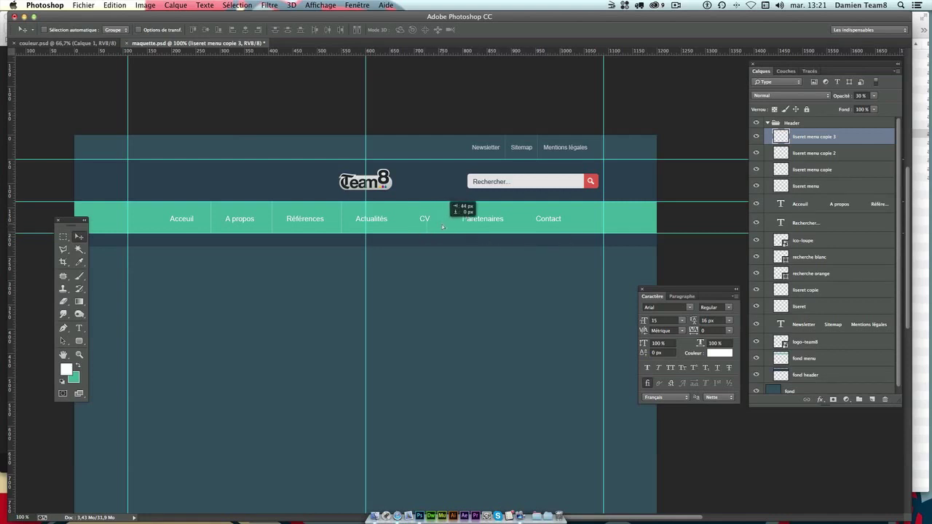
pyautogui.hotkey('ctrl', 'z')
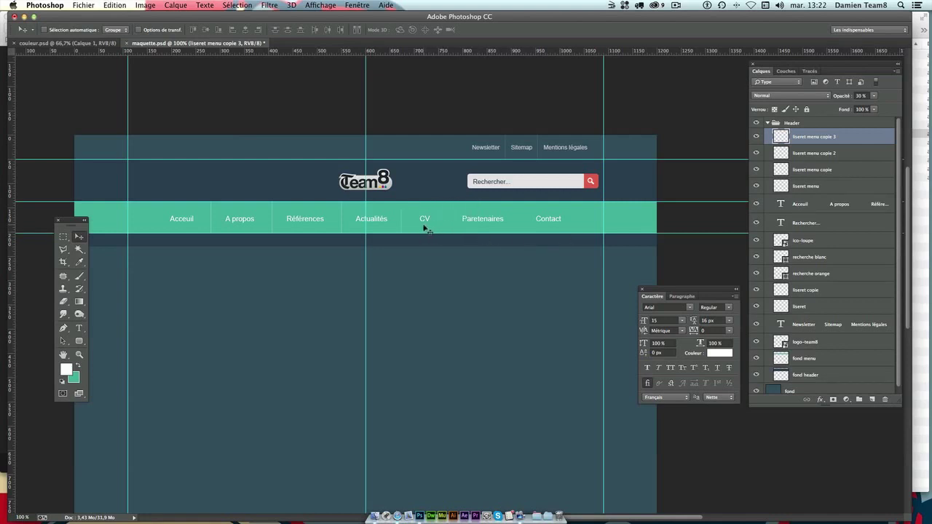
pyautogui.moveTo(401, 223); pyautogui.dragTo(451, 222)
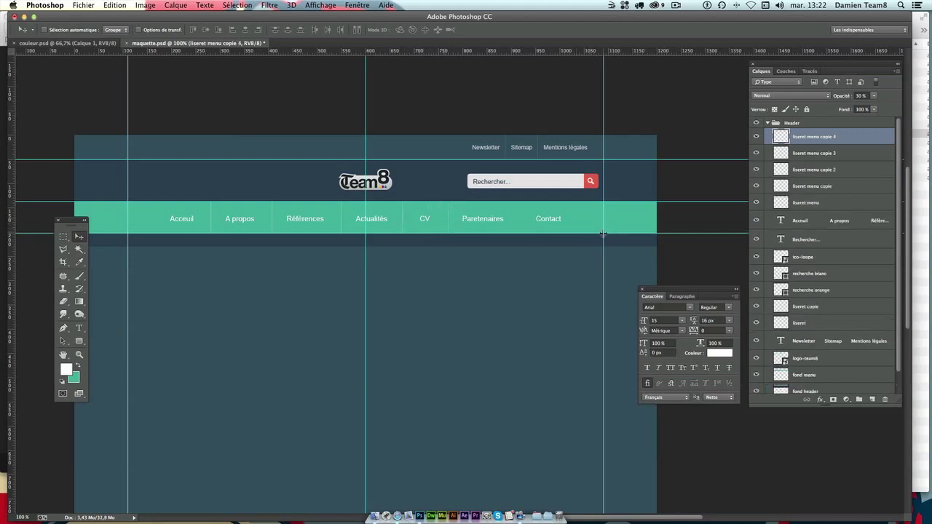
pyautogui.press('Left')
pyautogui.press('Left')
pyautogui.press('Left')
pyautogui.moveTo(459, 223); pyautogui.dragTo(539, 227)
pyautogui.press('Left')
pyautogui.press('Left')
pyautogui.press('Left')
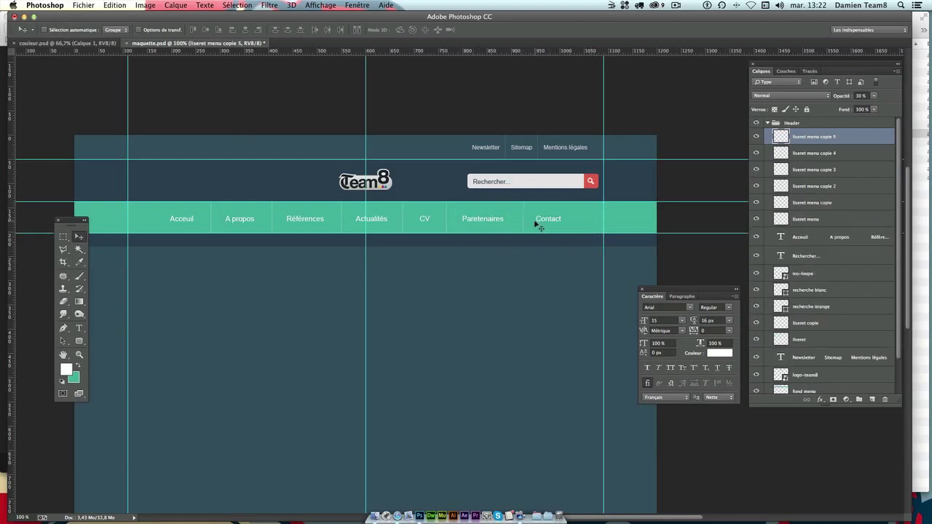
pyautogui.press('Left')
pyautogui.press('Left')
# Create a new empty layer above the search text named 'fond active'.
pyautogui.click(827, 241)
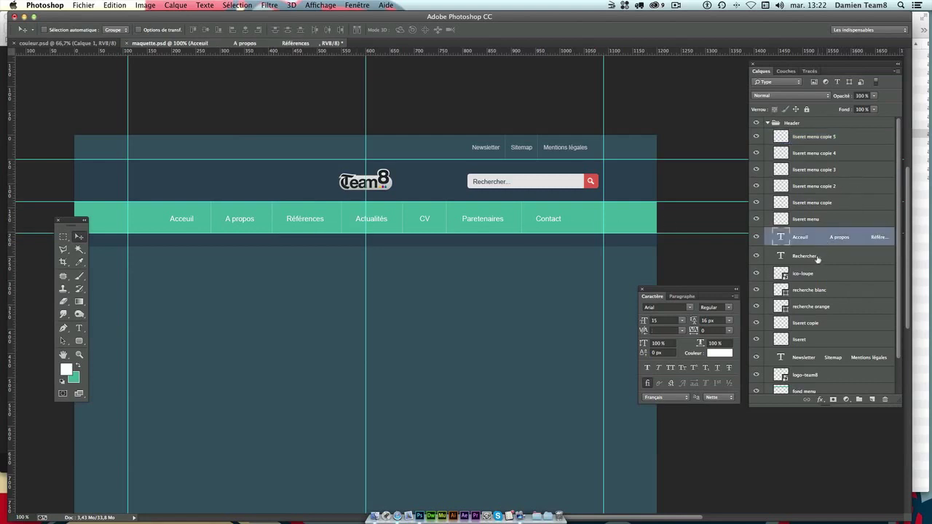
pyautogui.click(817, 258)
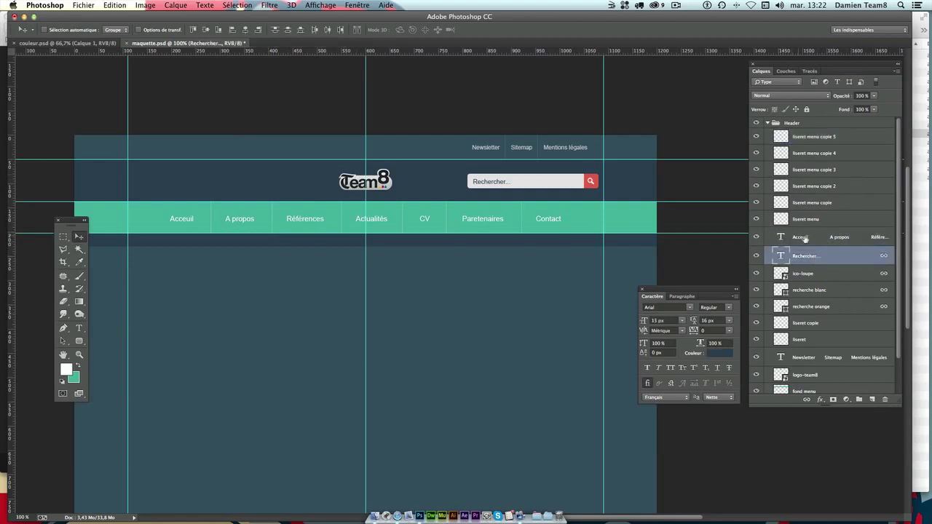
pyautogui.click(873, 399)
pyautogui.doubleClick(804, 254)
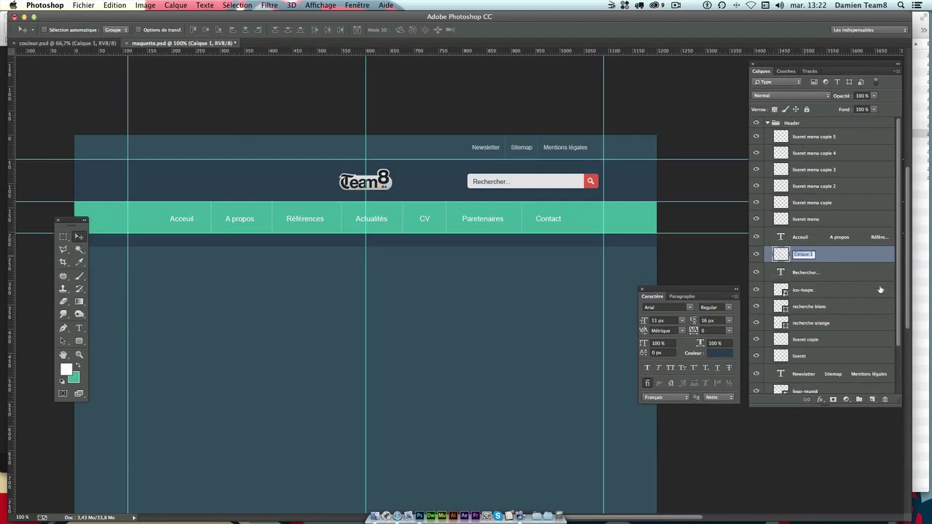
pyautogui.write('fo')
pyautogui.write(' ad')
pyautogui.write('iv')
pyautogui.write('e')
pyautogui.press('Return')
# Fill the Références tab area with the red sampled from the search button.
pyautogui.click(64, 238)
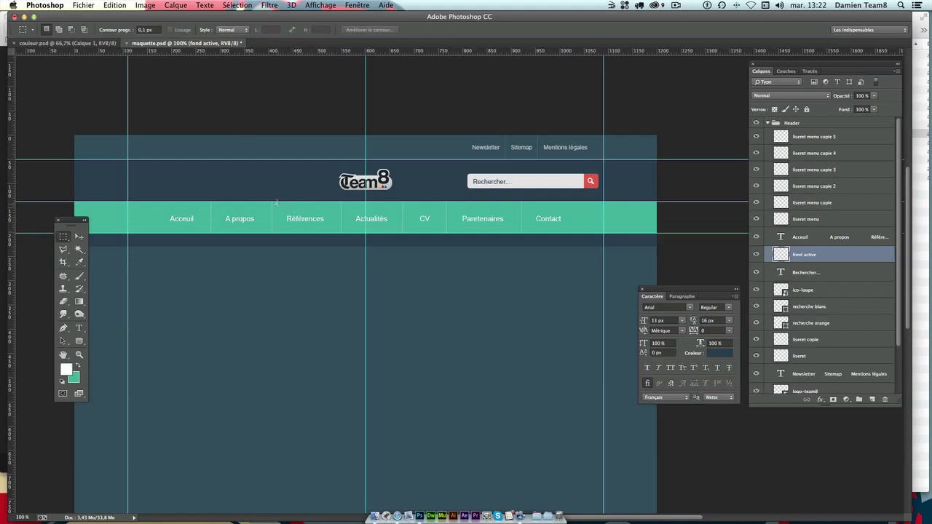
pyautogui.moveTo(292, 208); pyautogui.dragTo(340, 233)
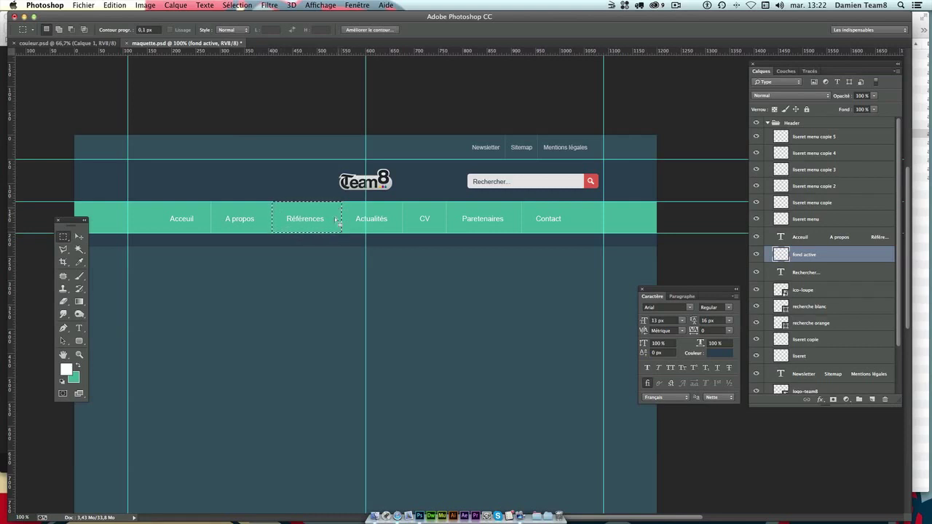
pyautogui.click(66, 369)
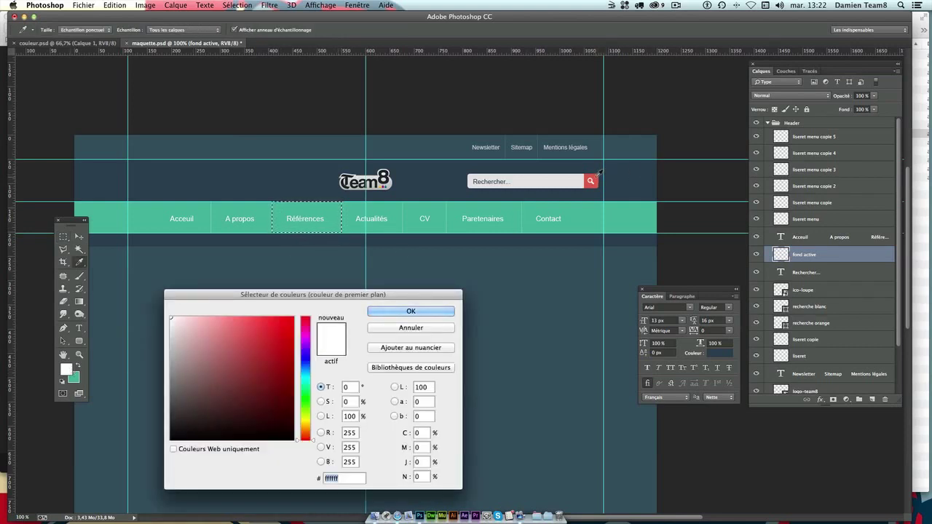
pyautogui.click(596, 175)
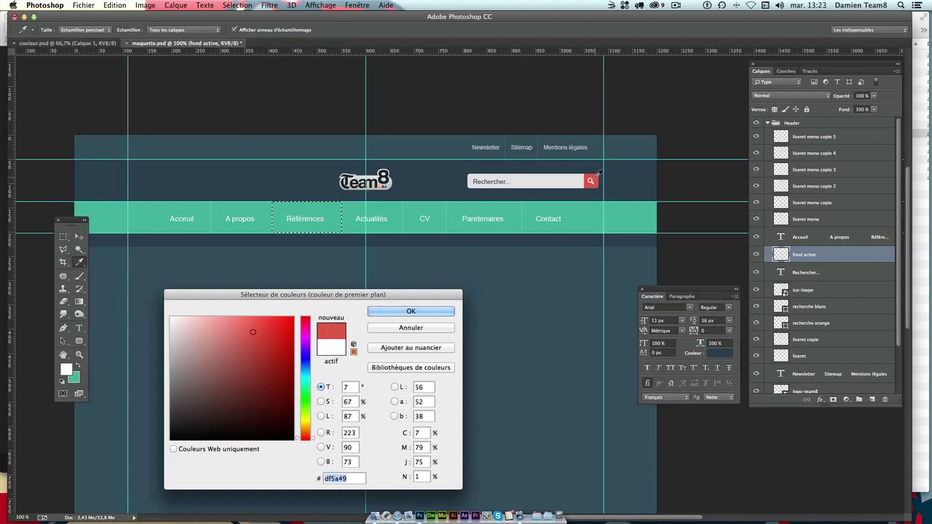
pyautogui.press('Return')
pyautogui.hotkey('shift', 'F5')
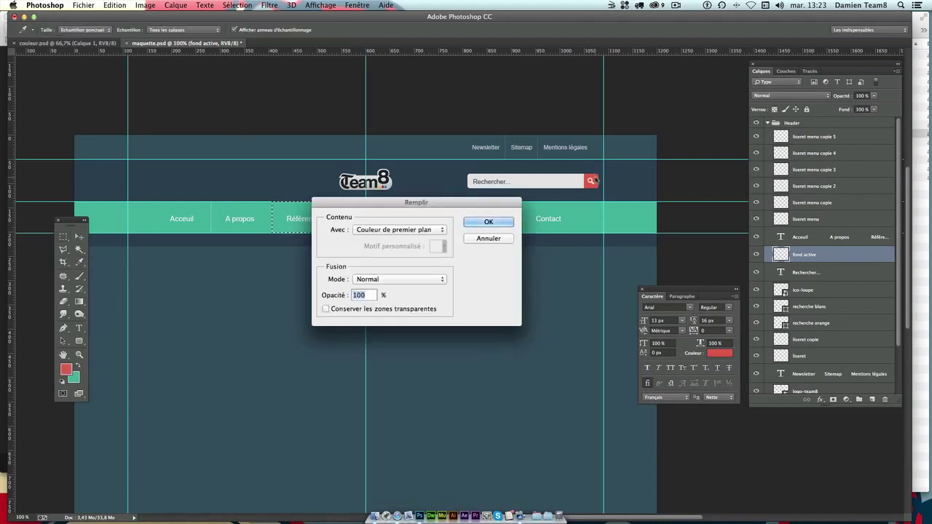
pyautogui.press('Return')
pyautogui.press('m')
pyautogui.hotkey('ctrl', 'd')
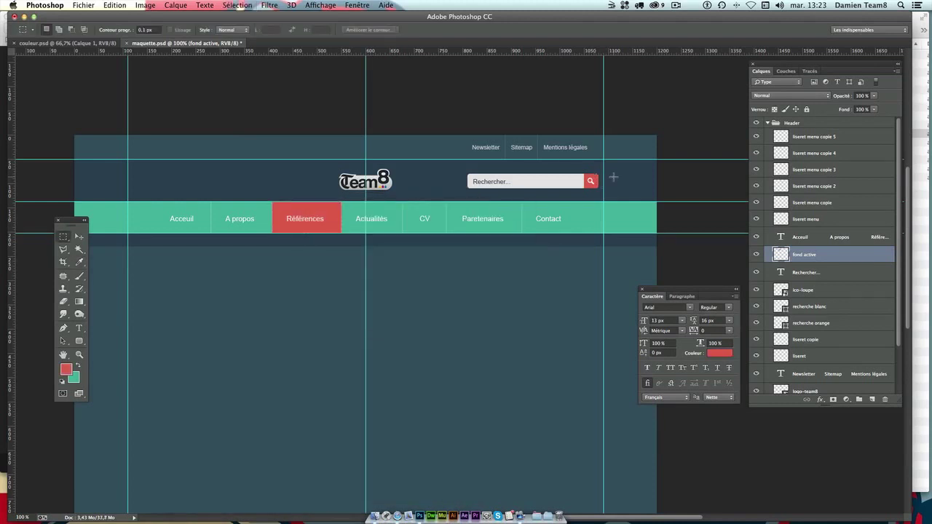
# Zoom in on the menu bar and try selections over the Actualités tab, then discard them.
pyautogui.hotkey('ctrl', ';')
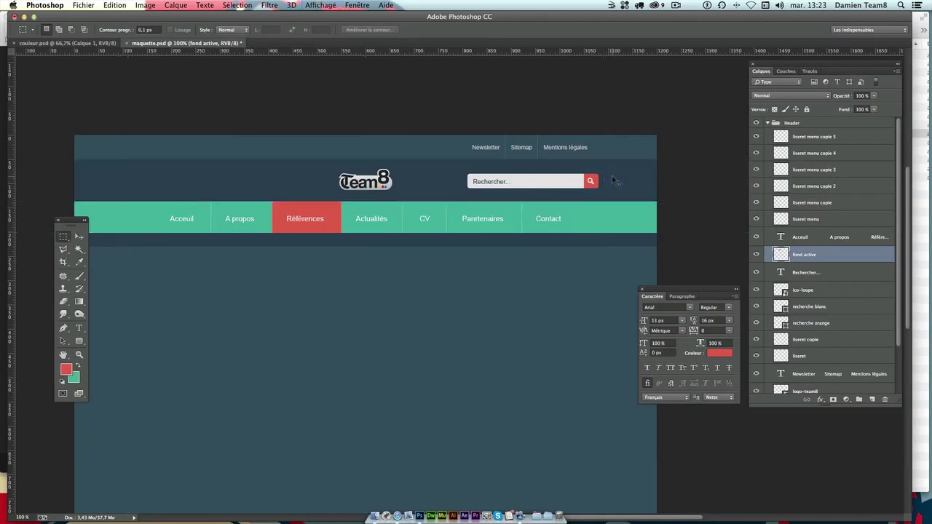
pyautogui.hotkey('ctrl', ';')
pyautogui.hotkey('ctrl', ';')
pyautogui.hotkey('ctrl', ';')
pyautogui.hotkey('ctrl', ';')
pyautogui.click(80, 236)
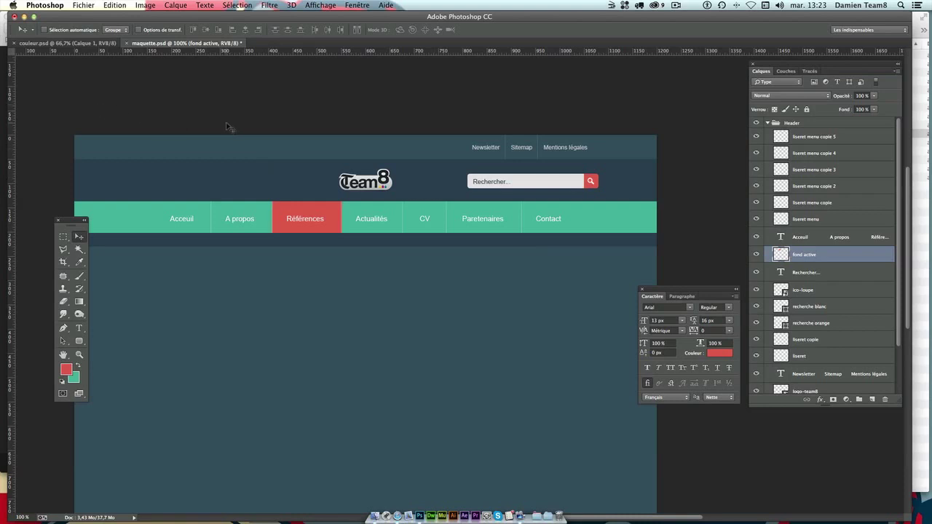
pyautogui.click(63, 237)
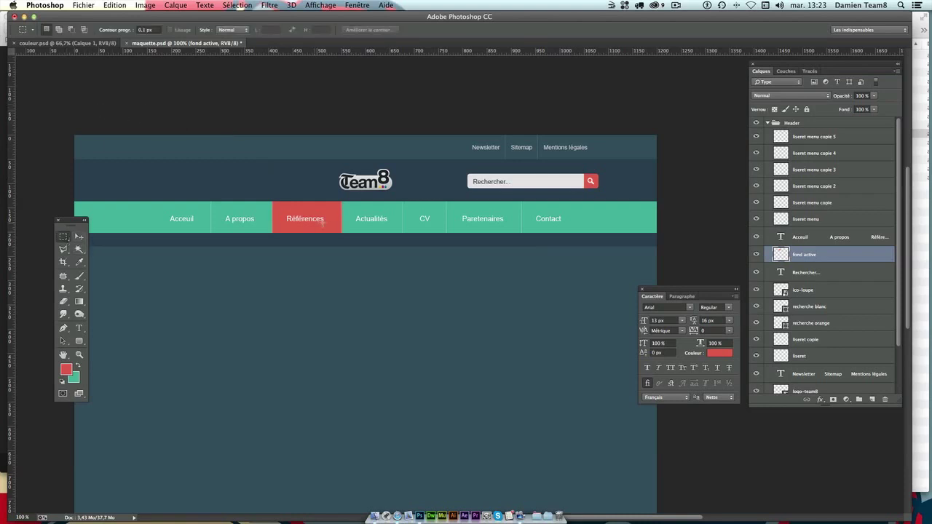
pyautogui.press('super+plus')
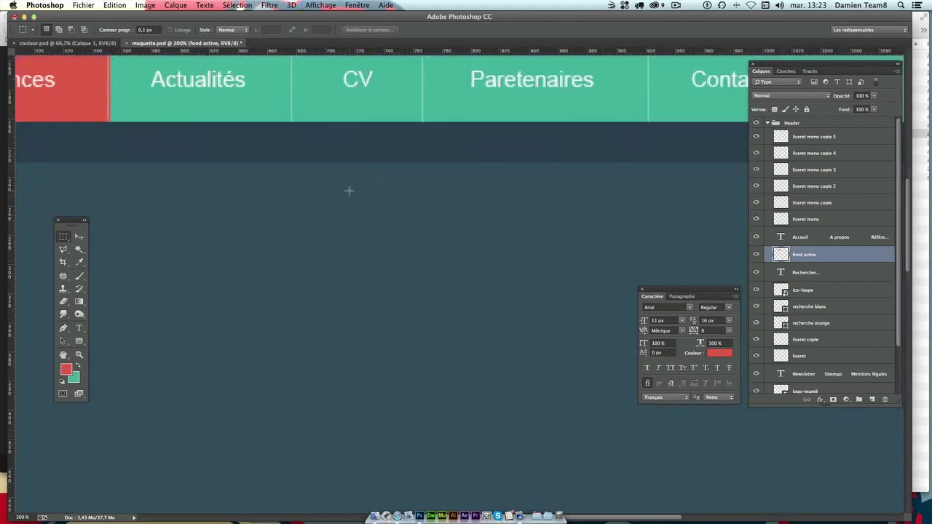
pyautogui.press('super+plus')
pyautogui.moveTo(293, 182); pyautogui.dragTo(364, 357)
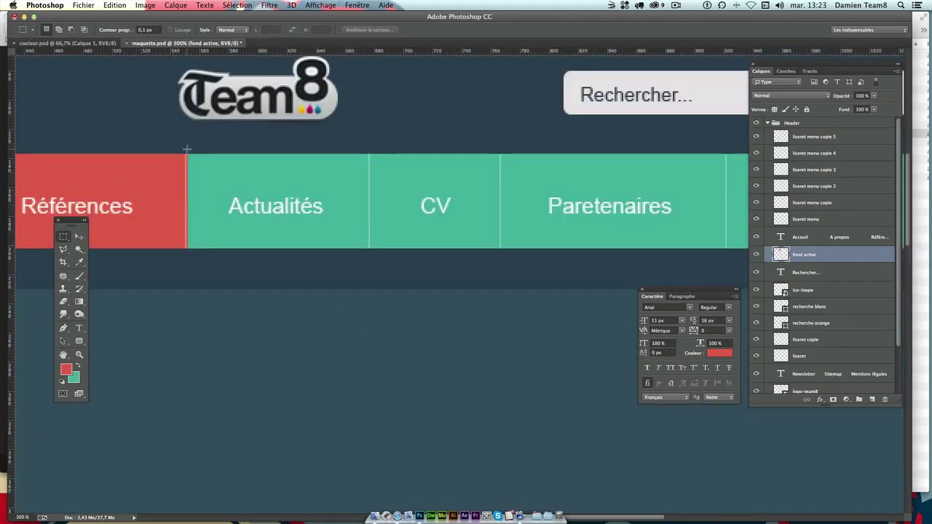
pyautogui.moveTo(187, 149); pyautogui.dragTo(335, 358)
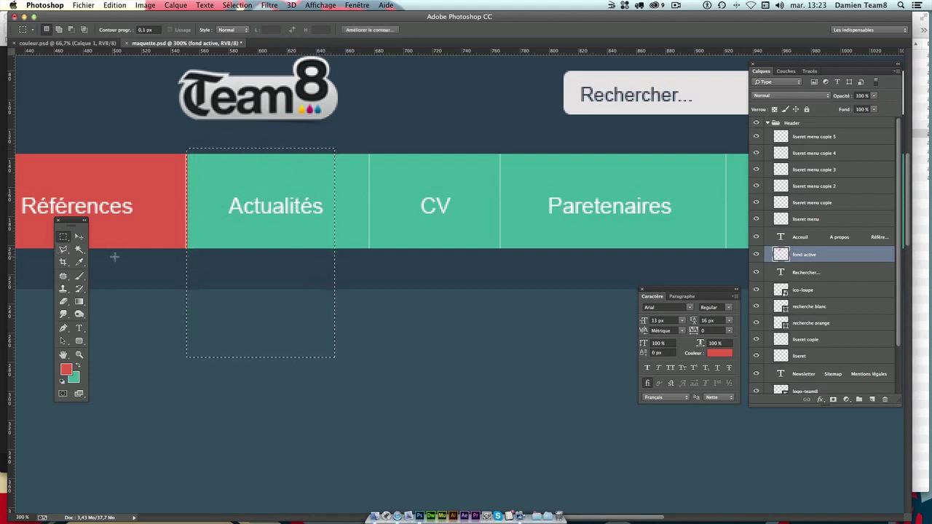
pyautogui.click(335, 286)
pyautogui.moveTo(185, 149); pyautogui.dragTo(317, 364)
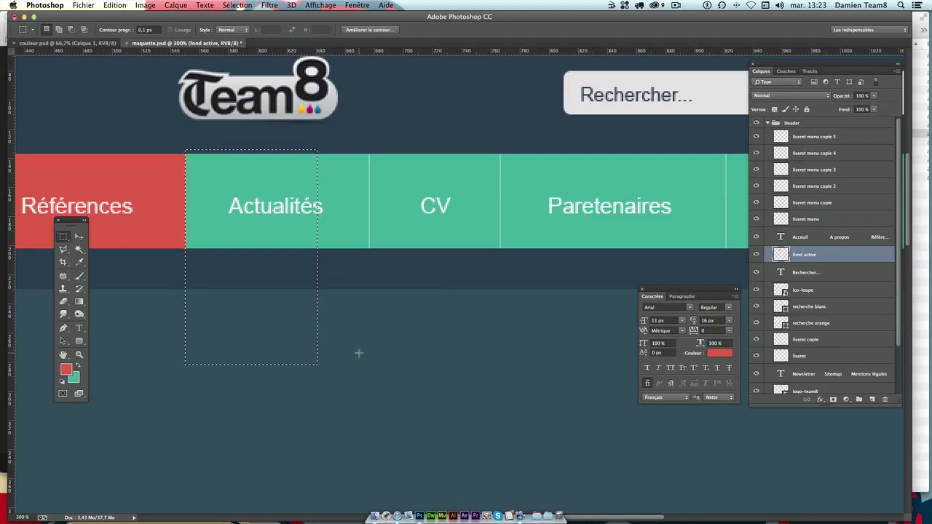
pyautogui.click(144, 195)
# Zoom back out to the whole page and reselect the fond active layer.
pyautogui.press('super+minus')
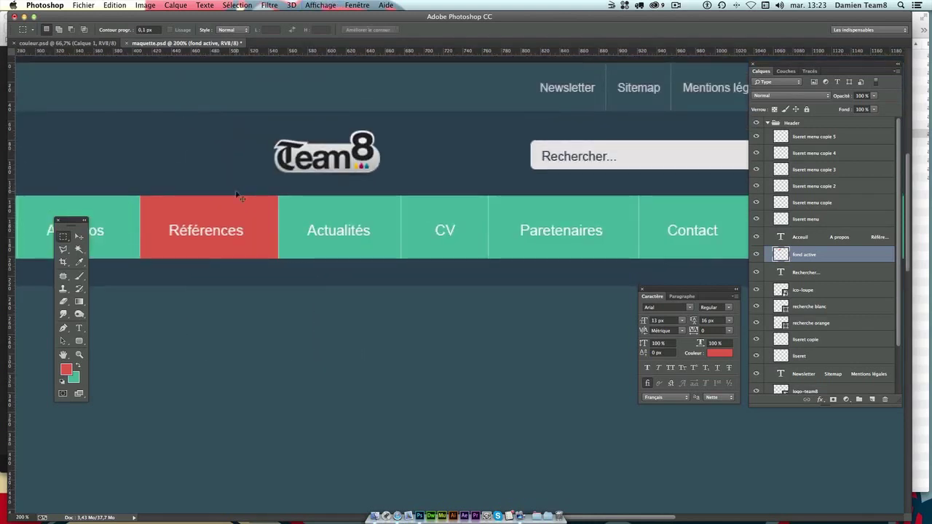
pyautogui.press('super+minus')
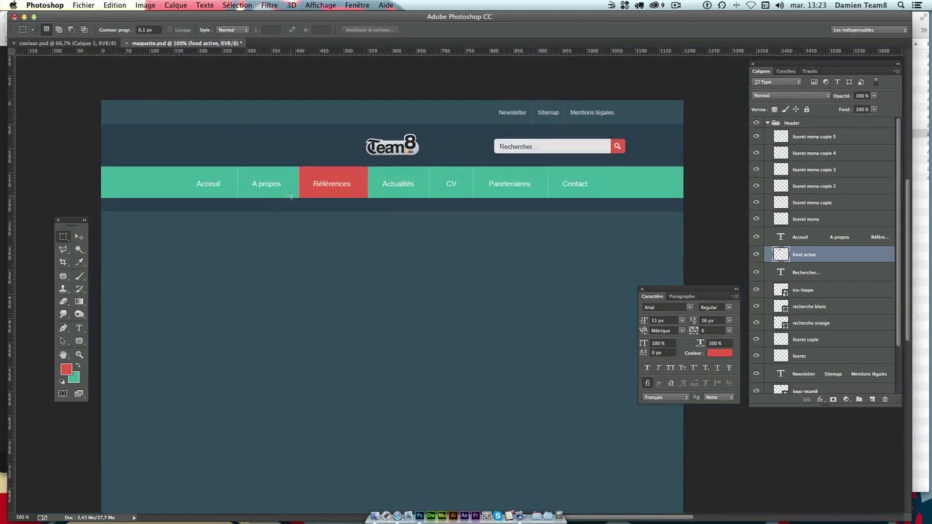
pyautogui.click(824, 275)
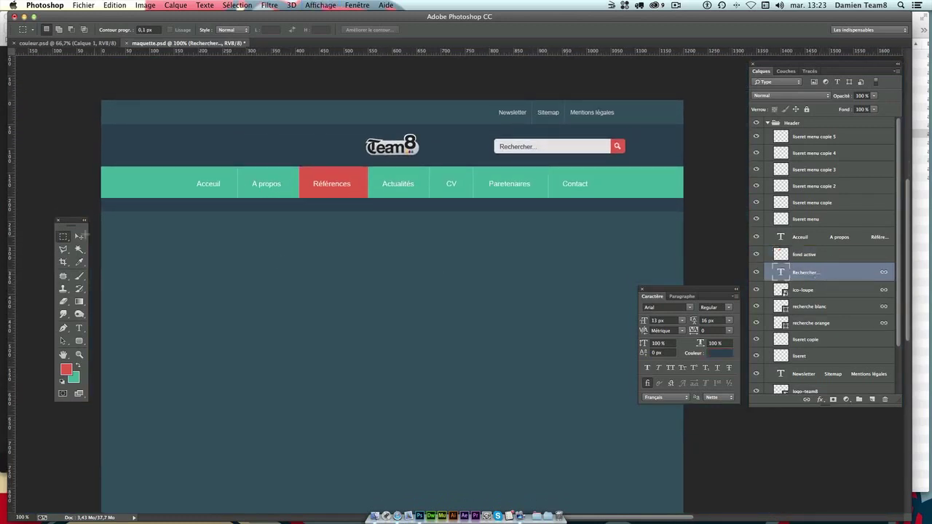
pyautogui.click(82, 235)
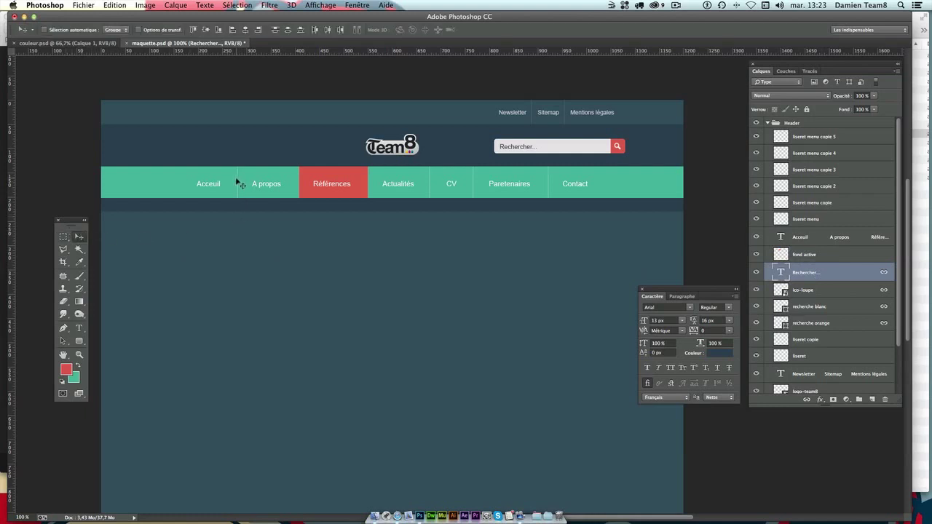
pyautogui.moveTo(321, 190); pyautogui.dragTo(315, 190)
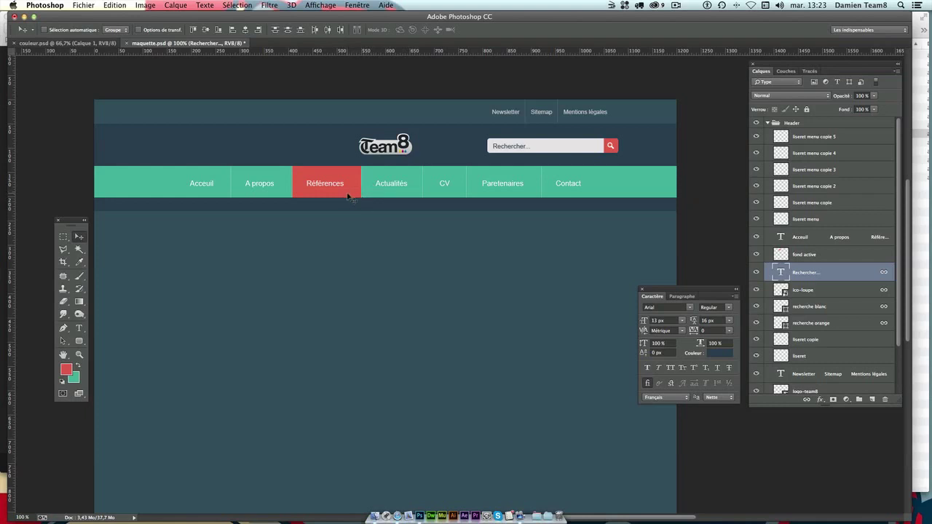
pyautogui.click(808, 258)
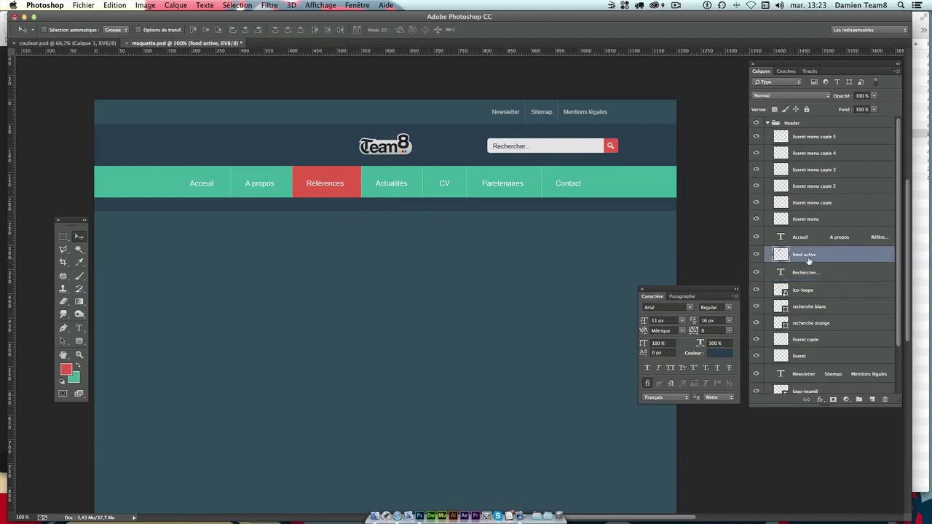
# Duplicate the red tab below Références and remove 'active copie' from the copy's layer name.
pyautogui.moveTo(462, 211); pyautogui.dragTo(457, 244)
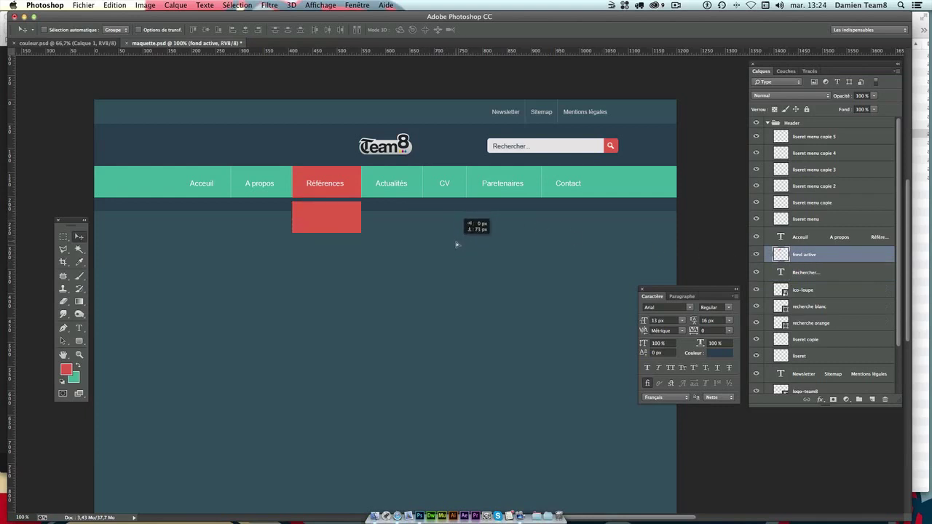
pyautogui.moveTo(457, 245); pyautogui.dragTo(457, 244)
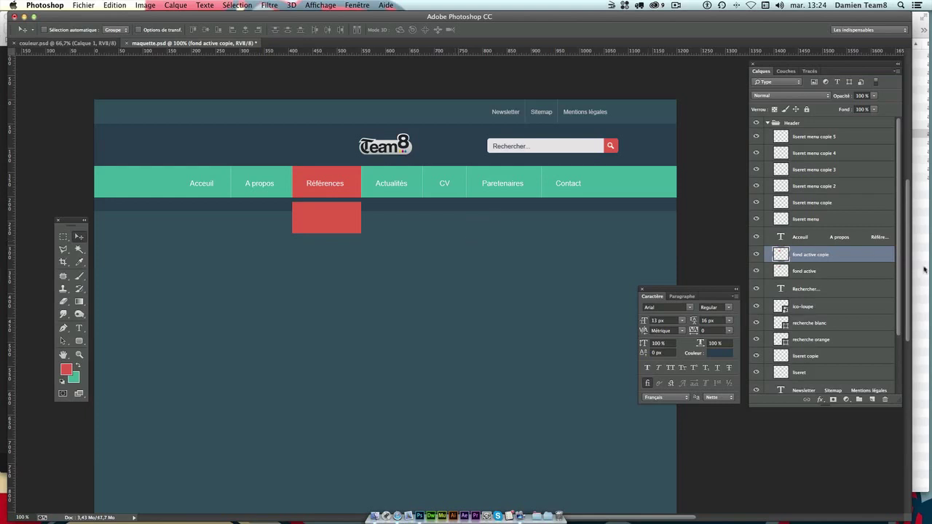
pyautogui.doubleClick(818, 255)
pyautogui.moveTo(805, 254); pyautogui.dragTo(831, 254)
pyautogui.press('BackSpace')
pyautogui.press('Return')
# Make the red block wider and taller, nudging it vertically into position under the tab.
pyautogui.hotkey('ctrl', 't')
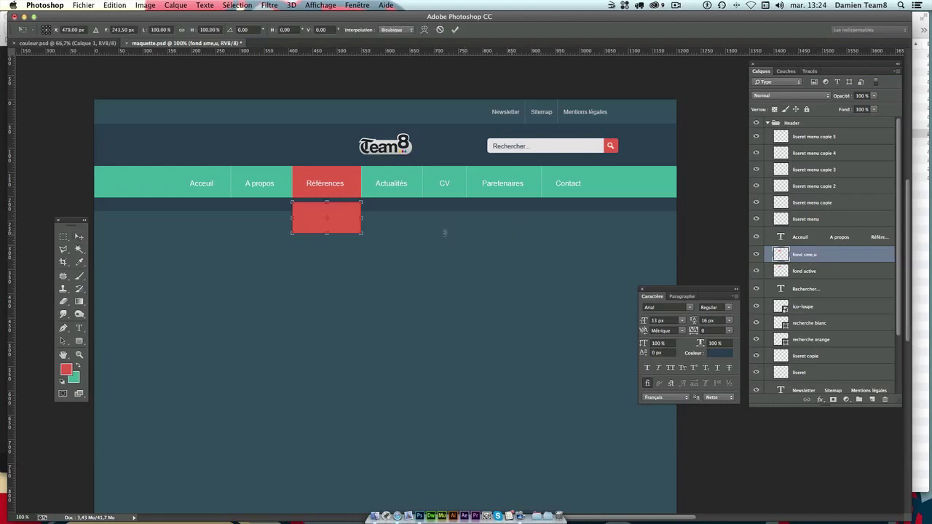
pyautogui.moveTo(363, 220); pyautogui.dragTo(422, 219)
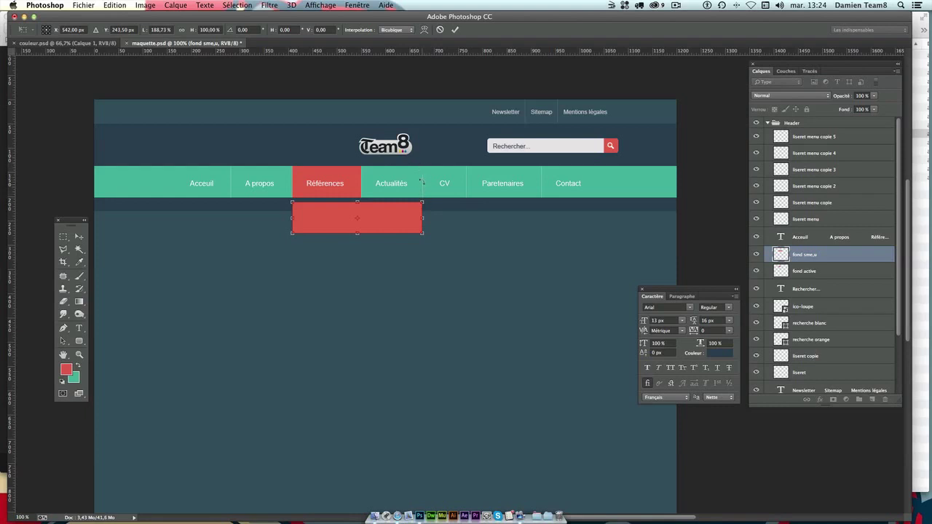
pyautogui.press('Return')
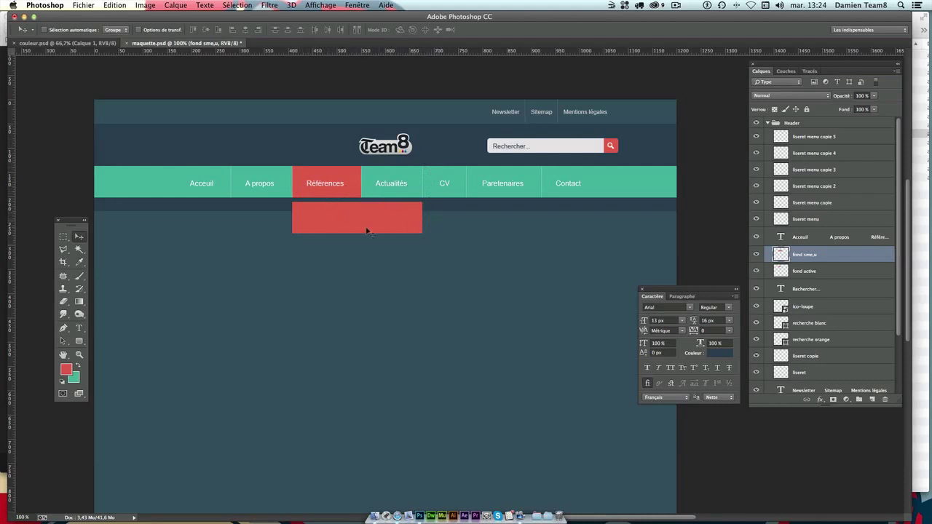
pyautogui.press('Up')
pyautogui.press('Up')
pyautogui.press('Up')
pyautogui.press('Up')
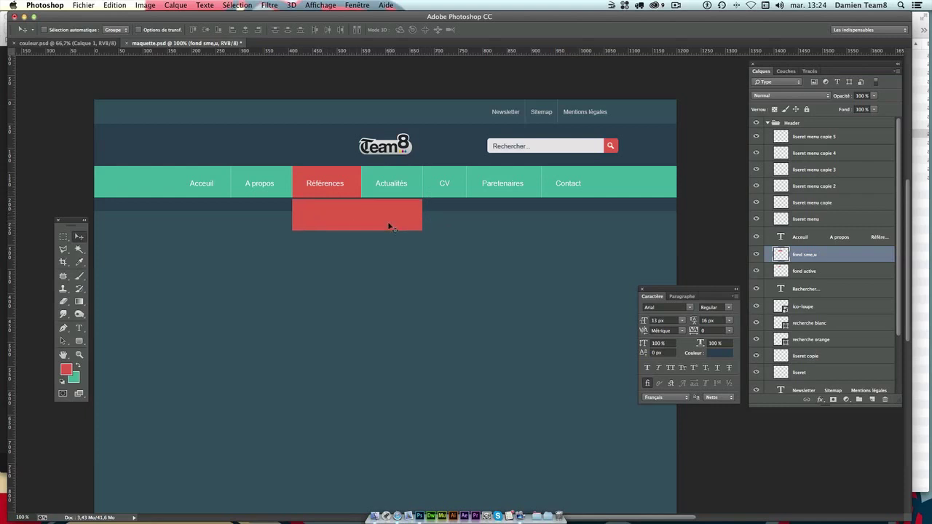
pyautogui.press('Up')
pyautogui.press('Up')
pyautogui.press('Down')
pyautogui.press('Up')
pyautogui.press('Up')
pyautogui.press('Up')
pyautogui.press('Up')
pyautogui.press('Up')
pyautogui.press('Down')
pyautogui.press('Up')
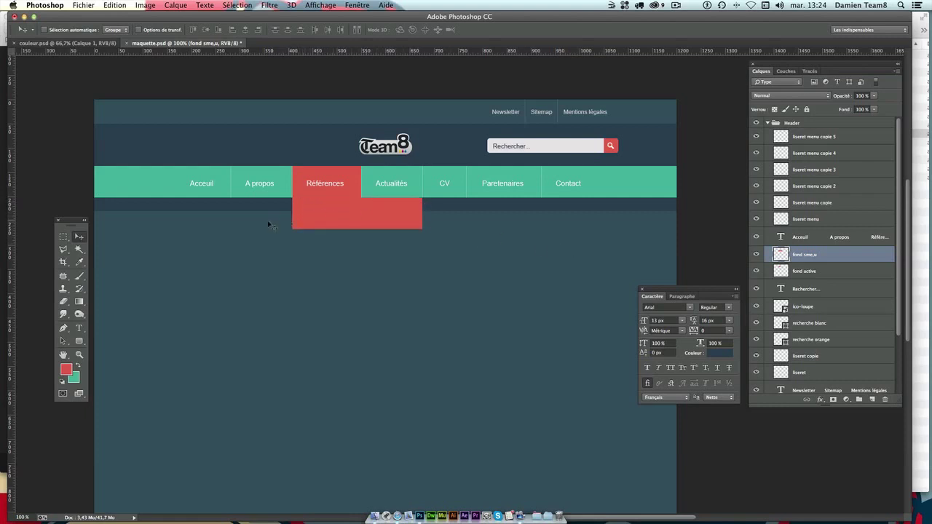
pyautogui.press('Down')
pyautogui.hotkey('ctrl', 't')
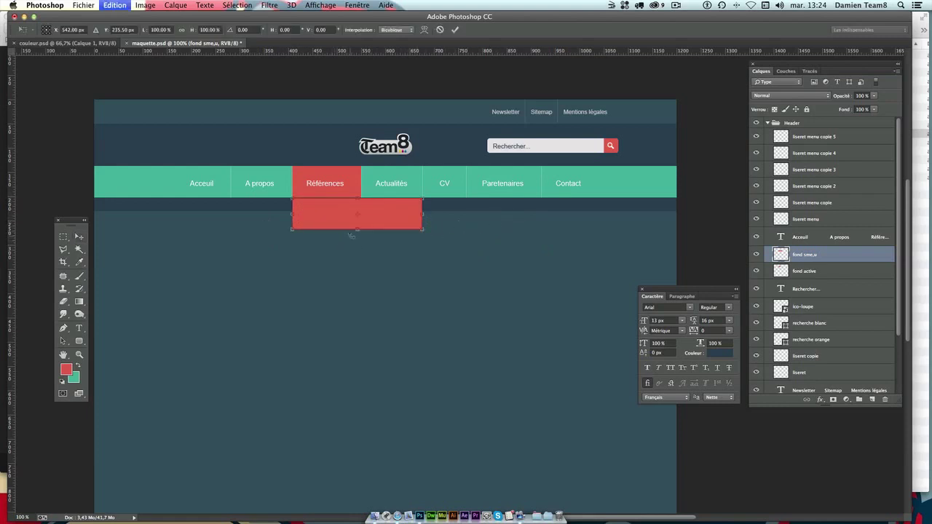
pyautogui.moveTo(356, 229); pyautogui.dragTo(357, 241)
pyautogui.press('Return')
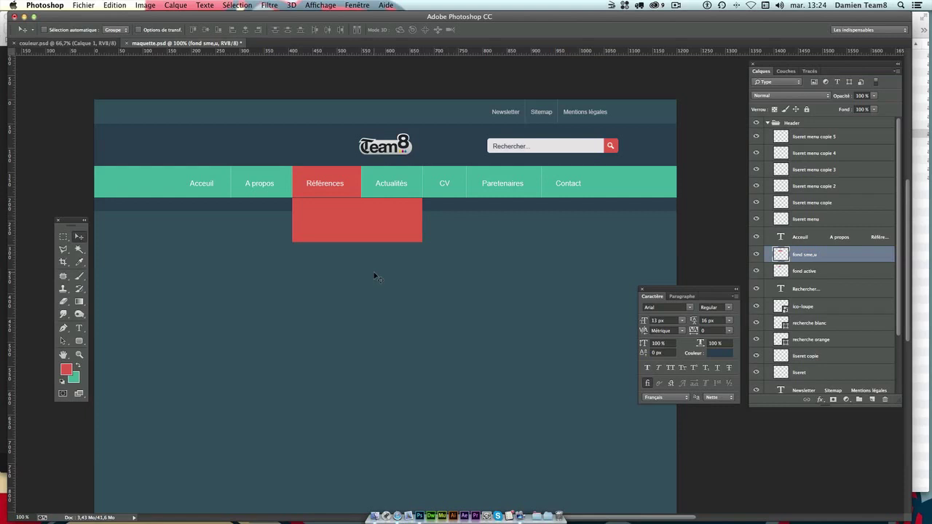
# Correct the layer name to 'fond smenu' and add a new empty layer.
pyautogui.doubleClick(815, 260)
pyautogui.click(815, 260)
pyautogui.press('BackSpace')
pyautogui.write('n')
pyautogui.press('Return')
pyautogui.click(871, 399)
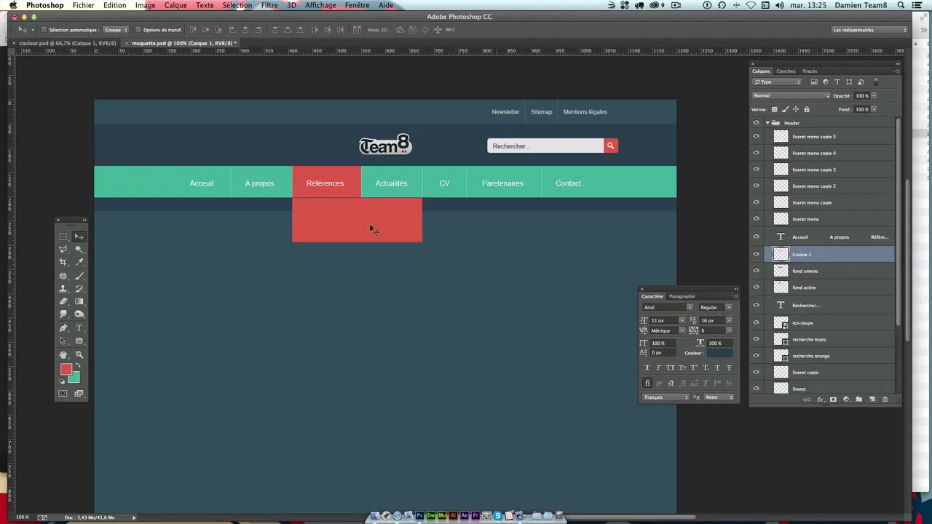
# Marquee a thin strip atop the dropdown and sample orange e27a3f from couleur.psd as foreground.
pyautogui.click(63, 238)
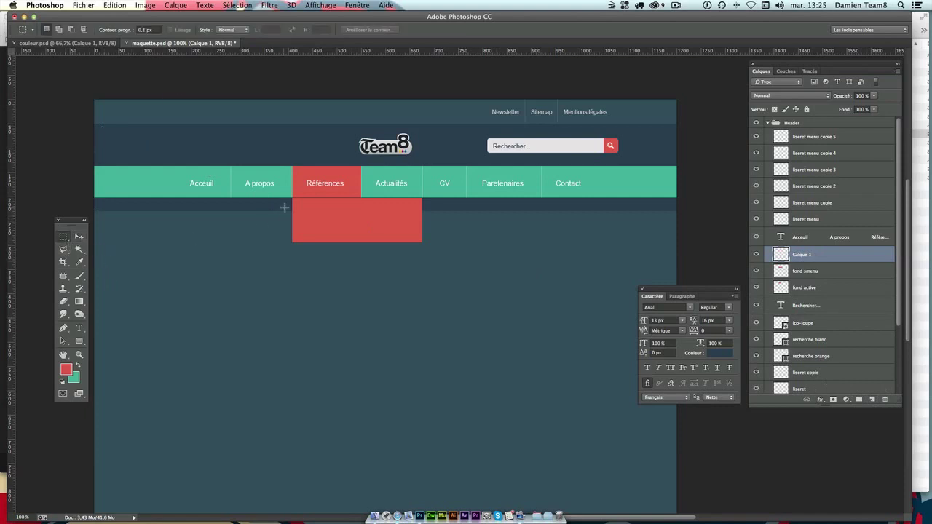
pyautogui.moveTo(295, 200); pyautogui.dragTo(417, 211)
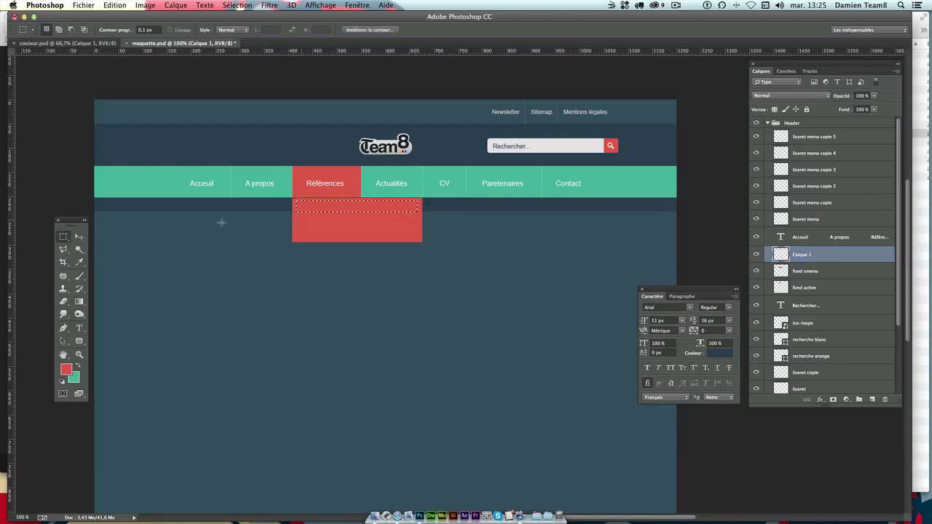
pyautogui.click(61, 43)
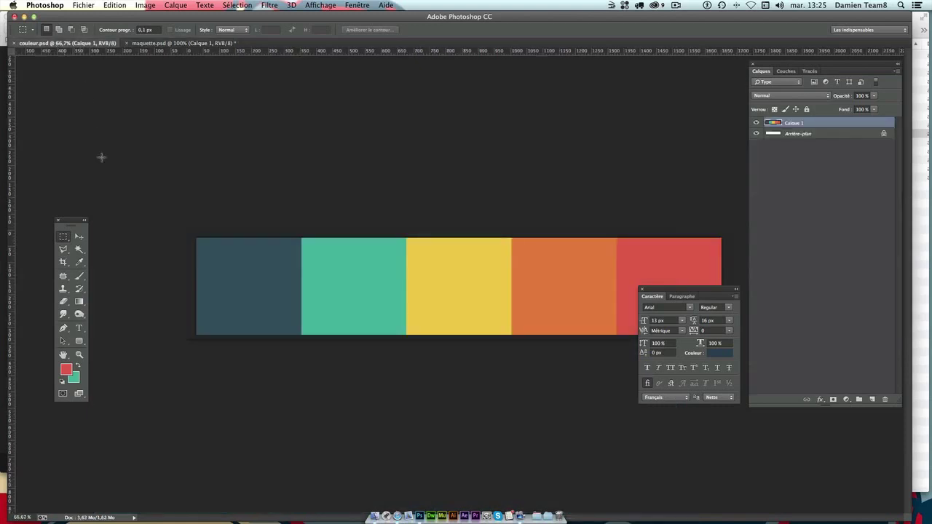
pyautogui.click(65, 368)
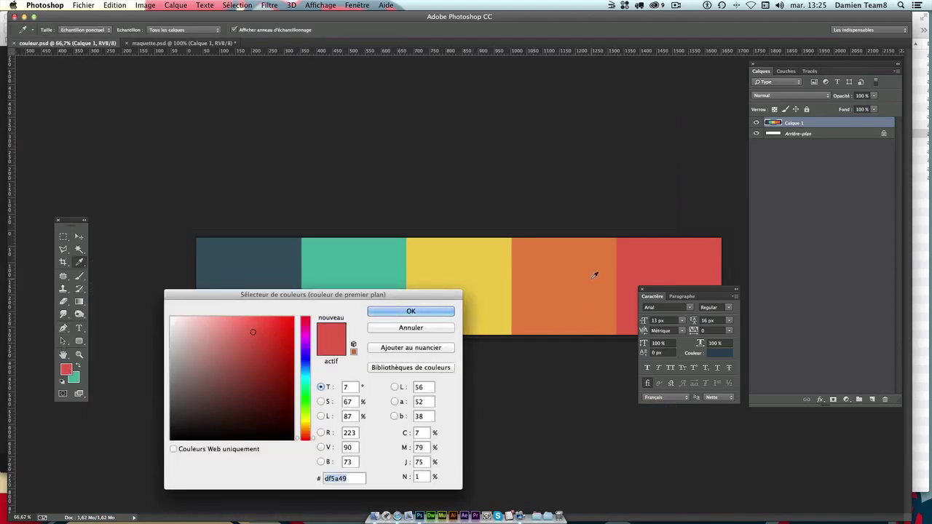
pyautogui.click(594, 275)
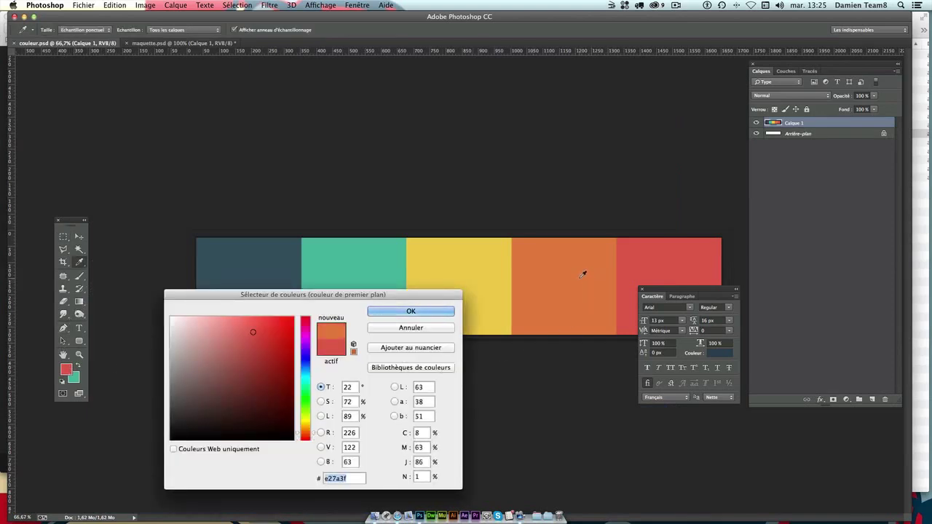
pyautogui.click(414, 311)
pyautogui.click(182, 43)
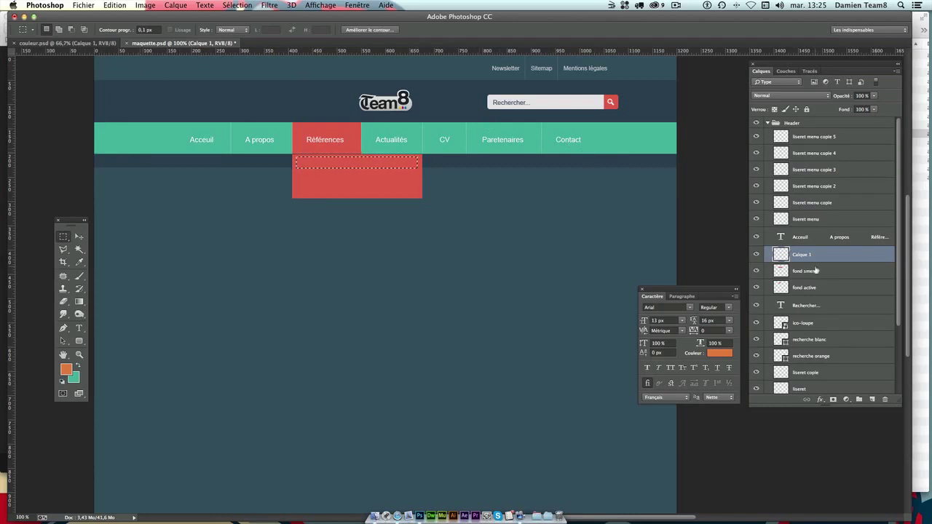
# Fill the selected strip with the orange foreground colour and deselect.
pyautogui.hotkey('shift', 'F5')
pyautogui.press('Return')
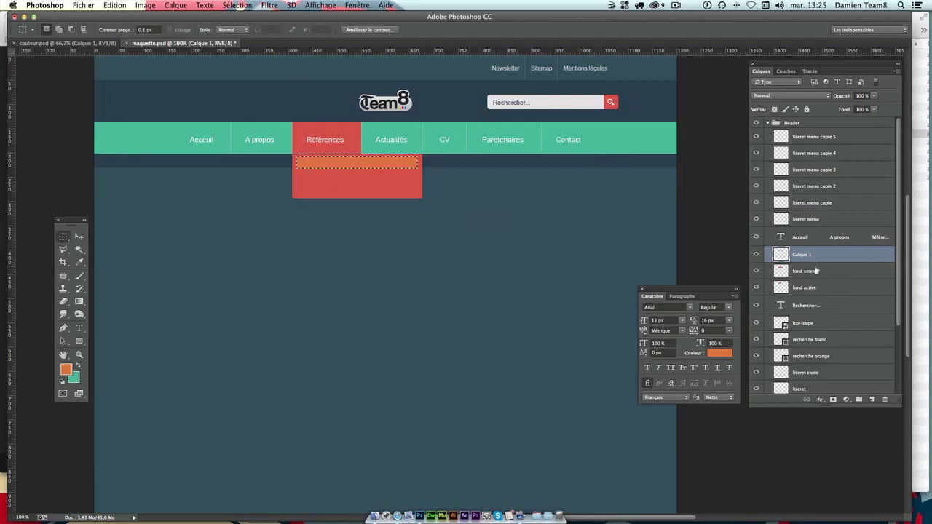
pyautogui.hotkey('ctrl', 'd')
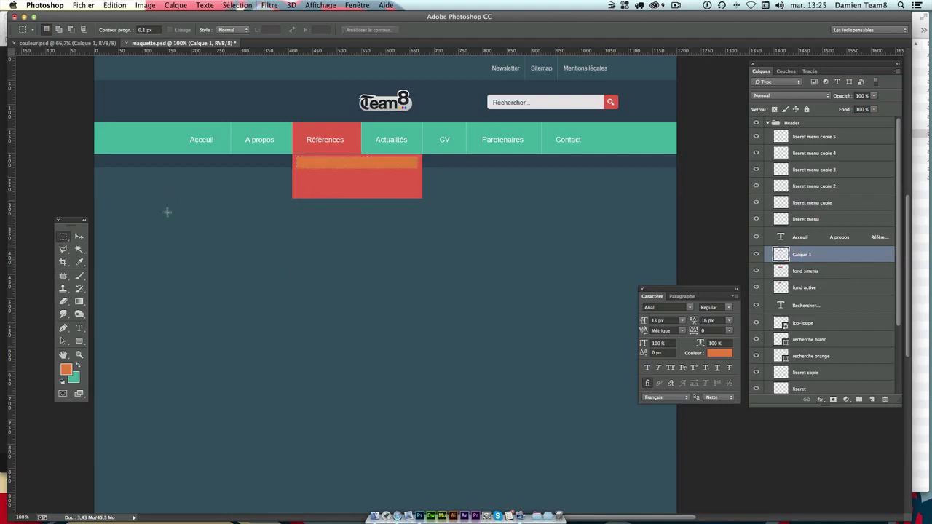
pyautogui.click(80, 237)
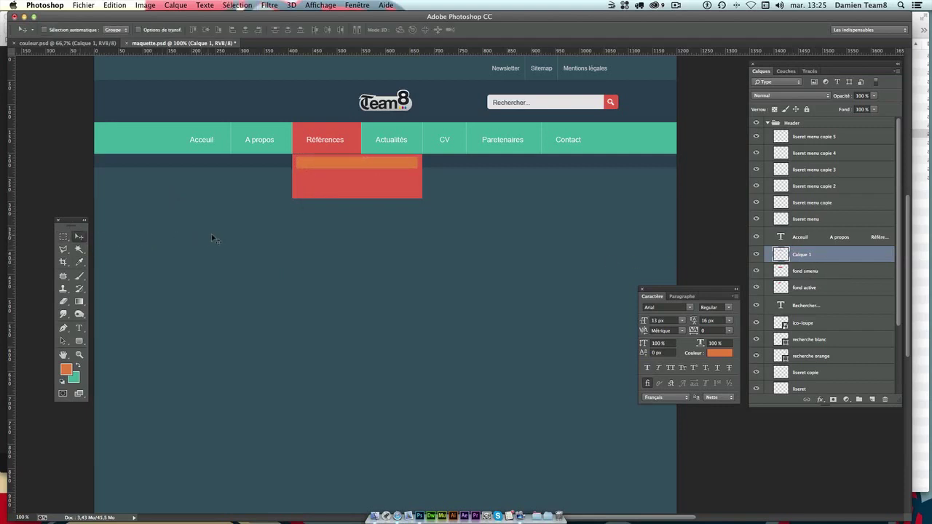
# Adjust the orange bar's height to fit the dropdown and nudge it slightly lower.
pyautogui.hotkey('ctrl', 't')
pyautogui.moveTo(357, 168); pyautogui.dragTo(357, 174)
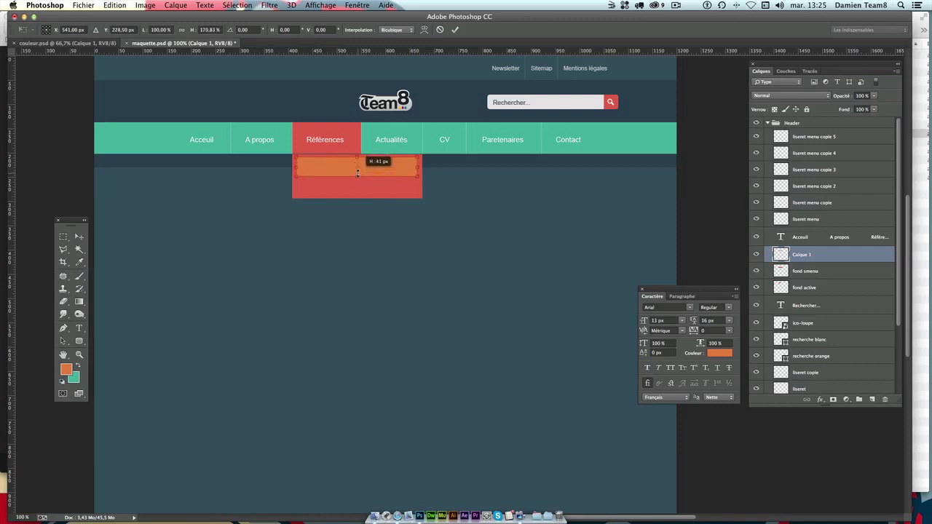
pyautogui.moveTo(358, 174); pyautogui.dragTo(360, 176)
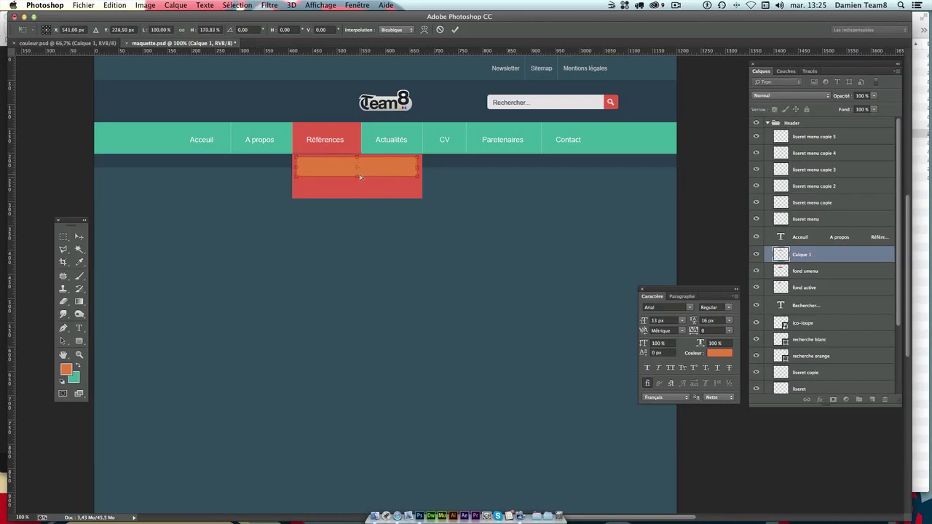
pyautogui.hotkey('ctrl', '+')
pyautogui.hotkey('ctrl', '+')
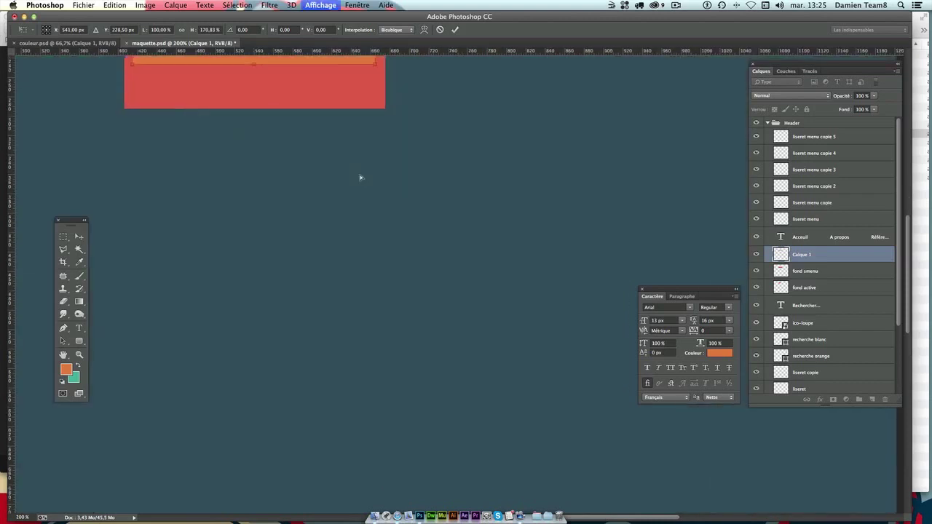
pyautogui.hotkey('ctrl', '+')
pyautogui.hotkey('ctrl', '+')
pyautogui.moveTo(264, 158)
pyautogui.mouseDown()
pyautogui.moveTo(339, 253)
pyautogui.moveTo(516, 422)
pyautogui.moveTo(474, 351)
pyautogui.mouseUp()
pyautogui.moveTo(398, 263); pyautogui.dragTo(398, 251)
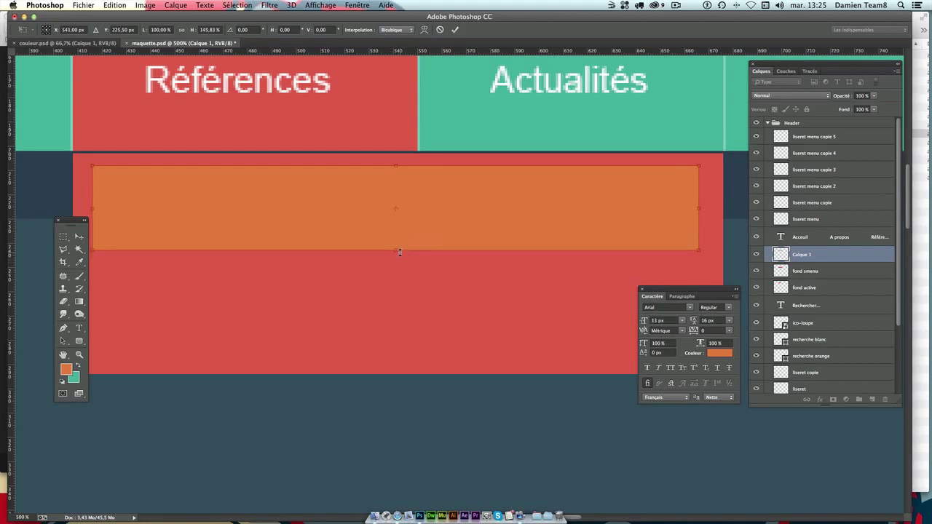
pyautogui.press('Return')
pyautogui.press('super+minus')
pyautogui.press('super+minus')
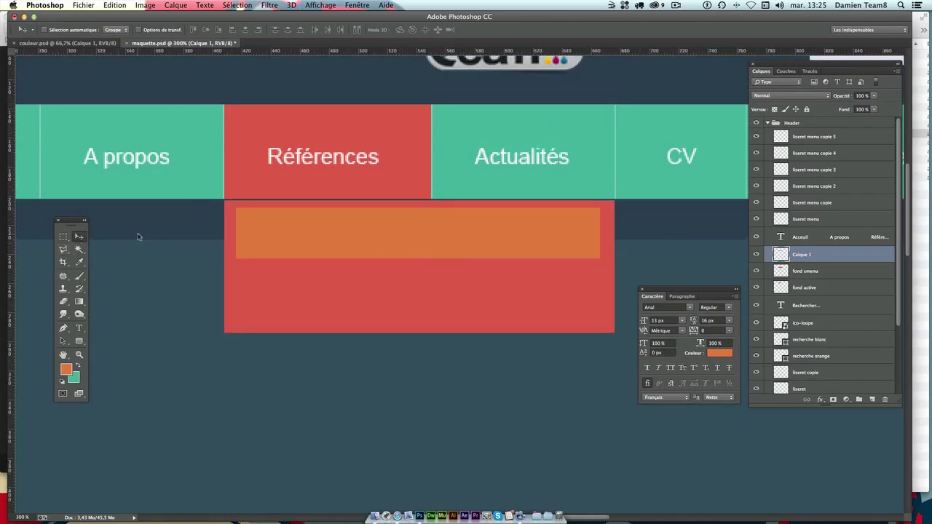
pyautogui.press('Down')
pyautogui.press('Down')
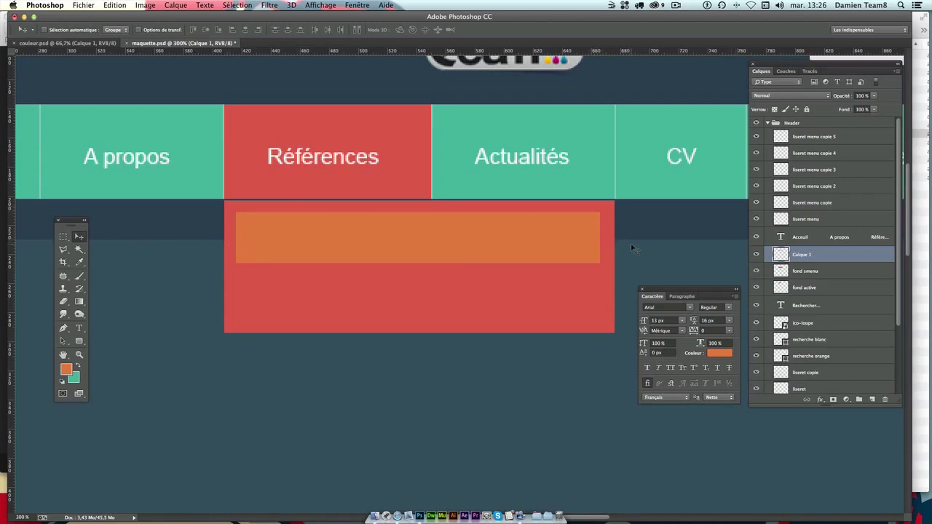
pyautogui.press('super+minus')
pyautogui.press('super+minus')
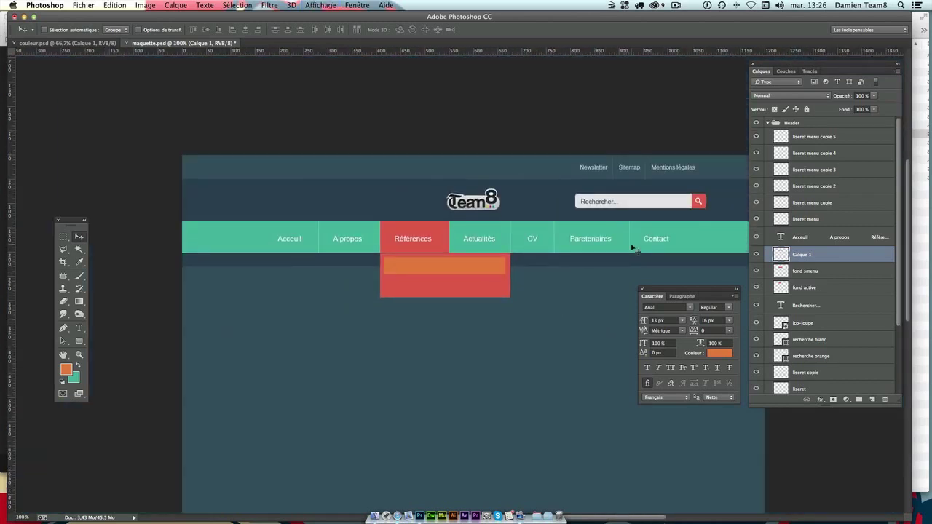
# Duplicate the orange bar twice, stacking the copies evenly beneath it.
pyautogui.hscroll(3, 632, 248)
pyautogui.scroll(-1, 632, 248)
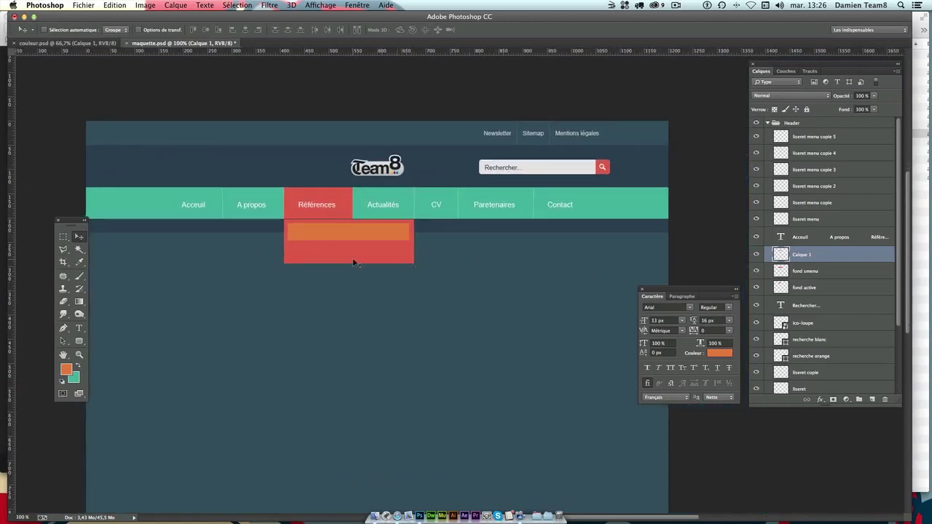
pyautogui.moveTo(354, 225); pyautogui.dragTo(354, 243)
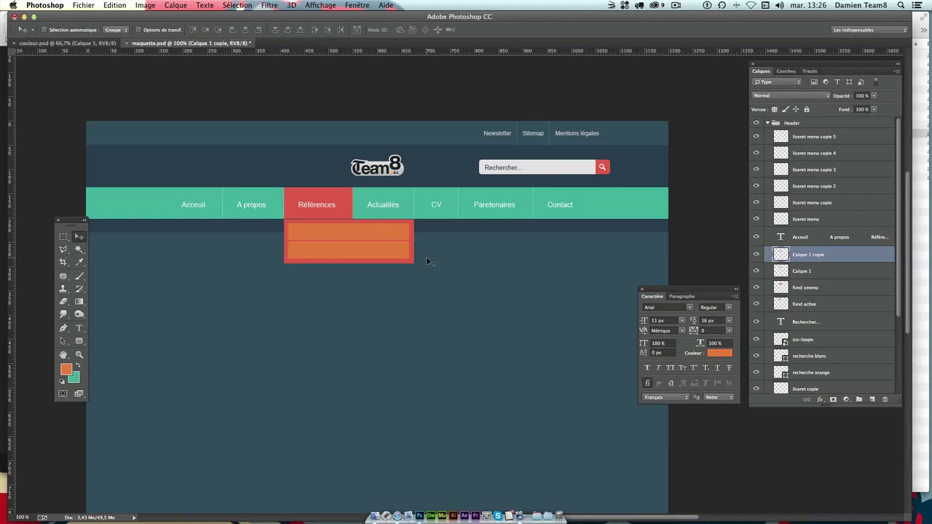
pyautogui.press('Up')
pyautogui.press('Up')
pyautogui.moveTo(366, 244); pyautogui.dragTo(369, 262)
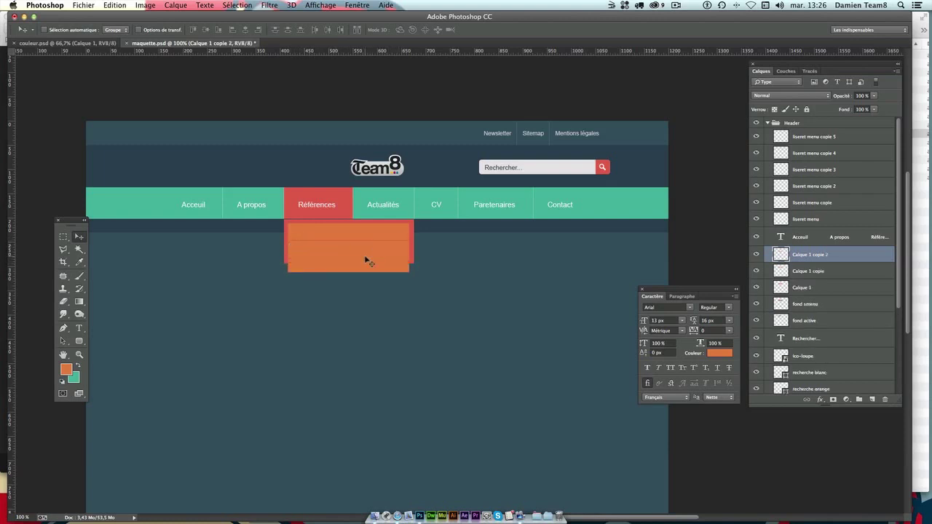
pyautogui.press('Down')
pyautogui.press('Down')
pyautogui.press('Down')
pyautogui.press('Down')
pyautogui.press('Up')
# Stretch the fond smenu red background taller to frame all three orange bars.
pyautogui.click(820, 305)
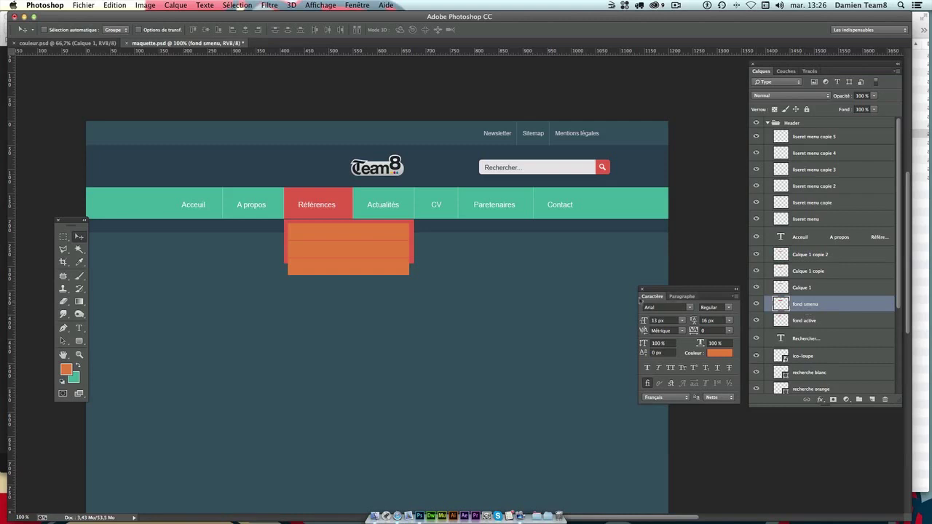
pyautogui.hotkey('ctrl', 't')
pyautogui.moveTo(350, 263); pyautogui.dragTo(349, 283)
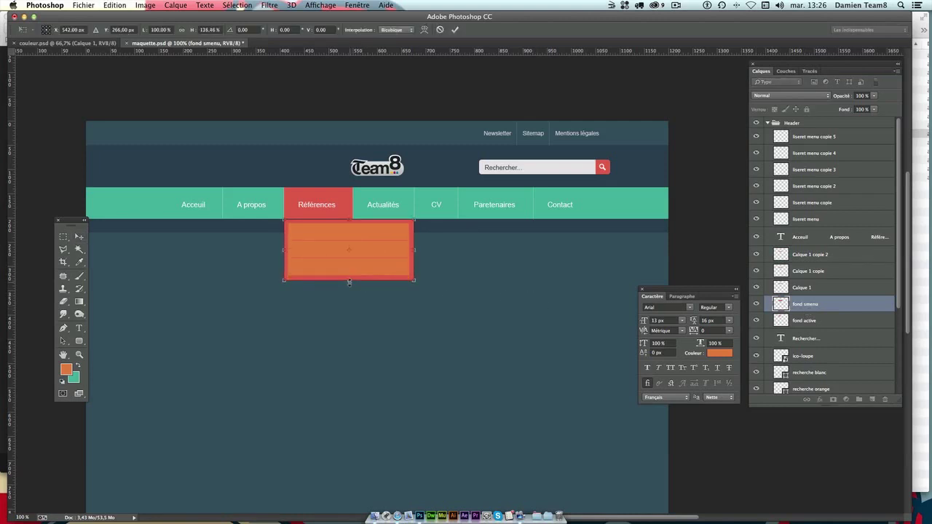
pyautogui.press('Return')
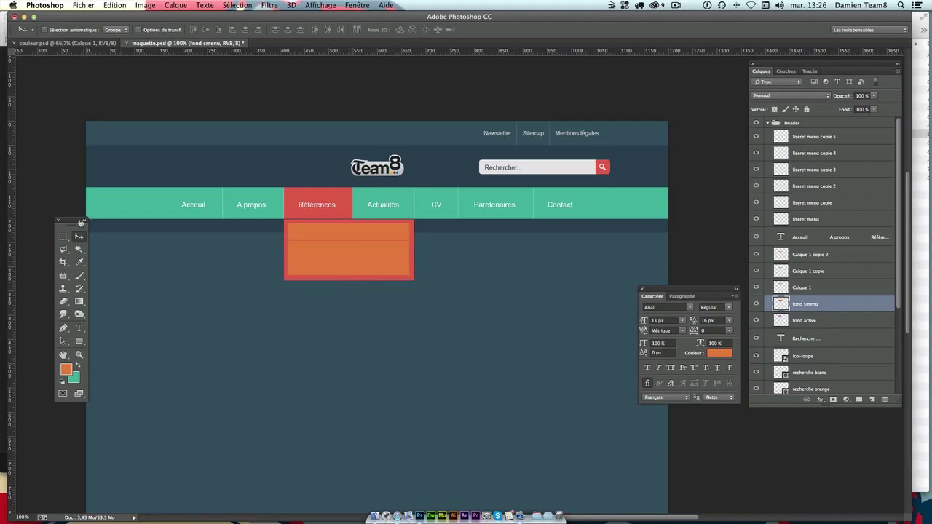
pyautogui.click(67, 237)
pyautogui.moveTo(279, 280); pyautogui.dragTo(588, 317)
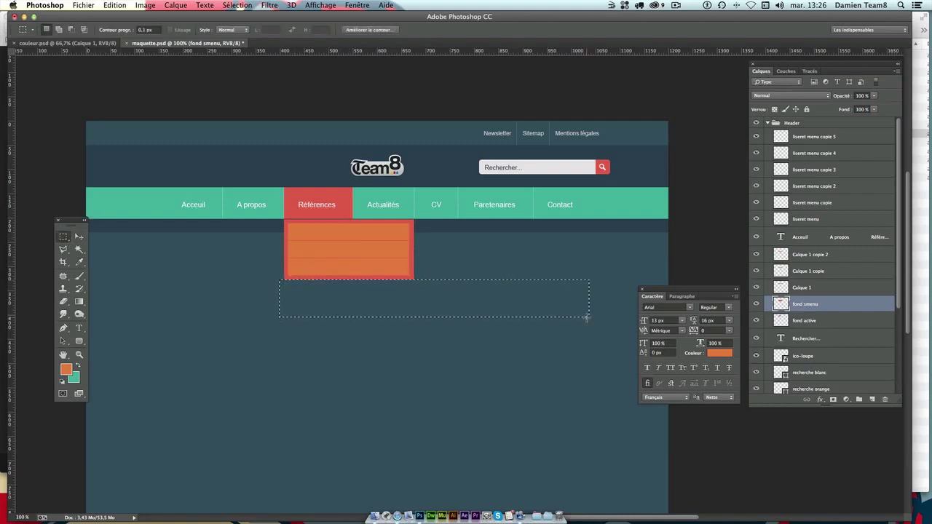
pyautogui.click(437, 293)
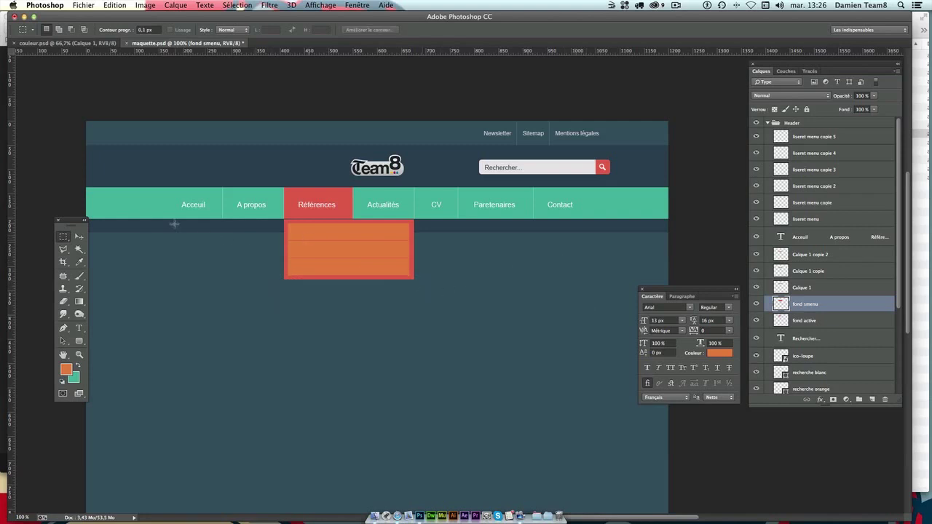
pyautogui.click(79, 236)
# Rename the three orange bar layers to 'fond smenu2'.
pyautogui.click(811, 291)
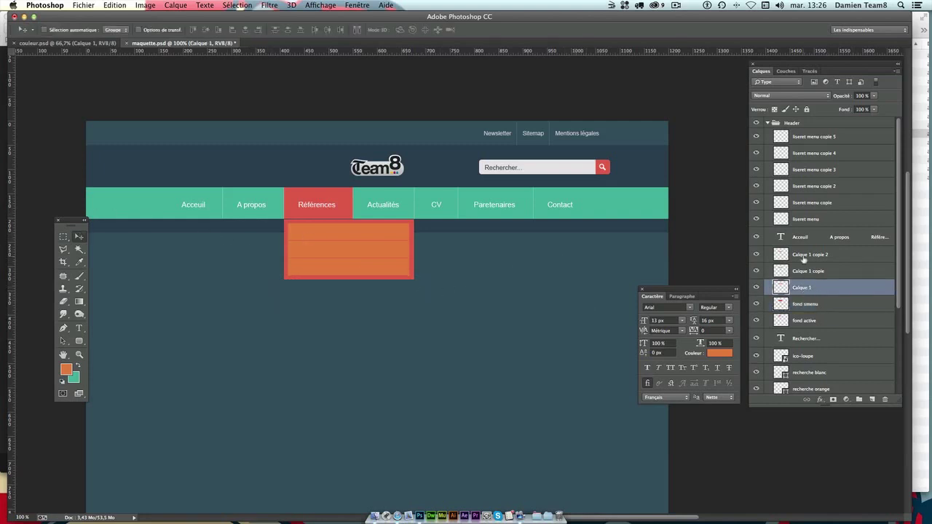
pyautogui.doubleClick(801, 288)
pyautogui.write('fi')
pyautogui.press('Return')
pyautogui.doubleClick(815, 291)
pyautogui.press('Tab')
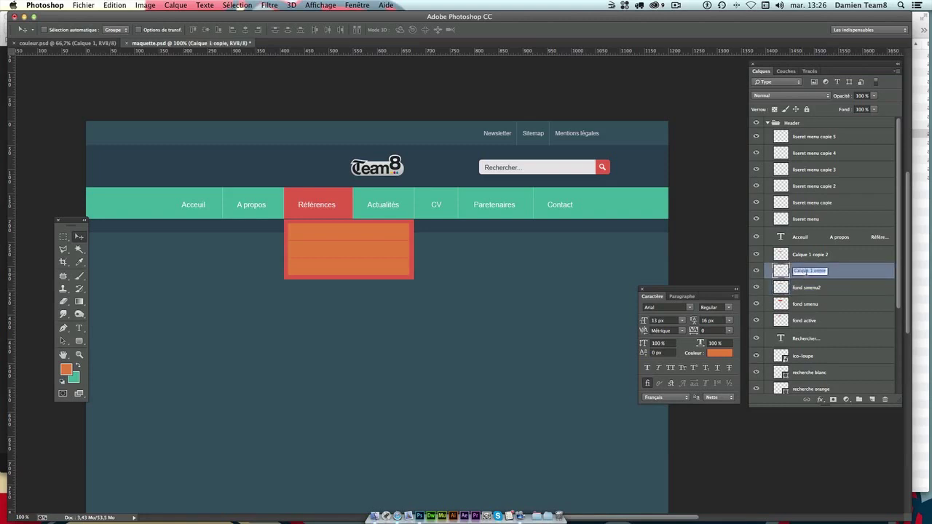
pyautogui.hotkey('ctrl', 'v')
pyautogui.press('Tab')
pyautogui.doubleClick(813, 255)
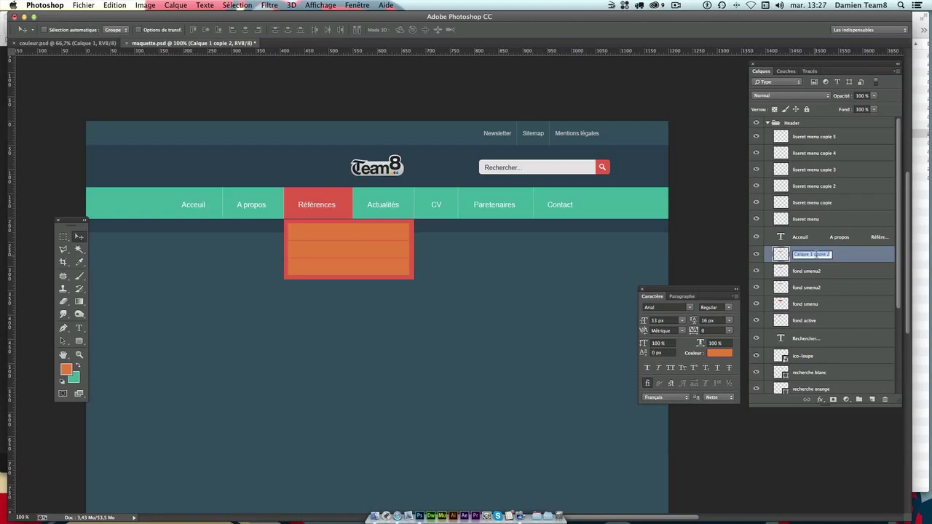
pyautogui.hotkey('ctrl', 'v')
pyautogui.click(845, 274)
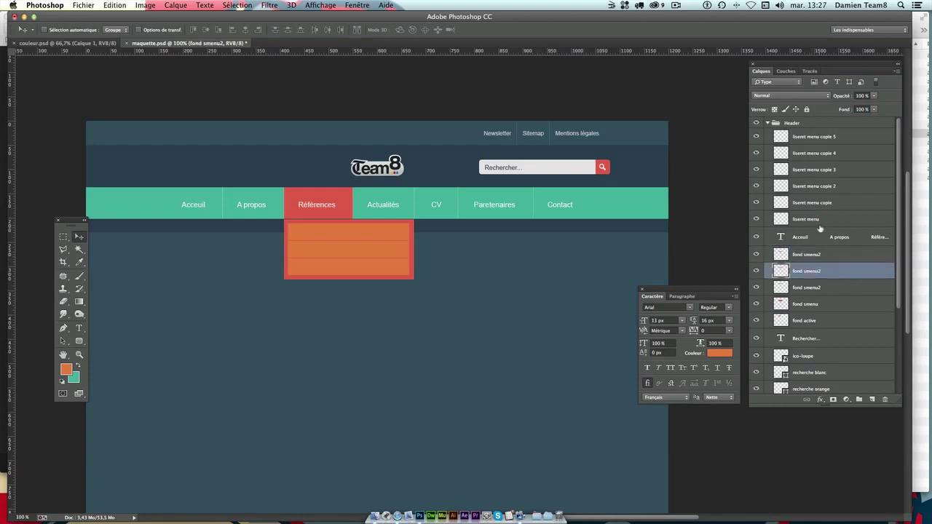
# Identify the top orange bar's layer and load its pixels as a selection.
pyautogui.click(759, 288)
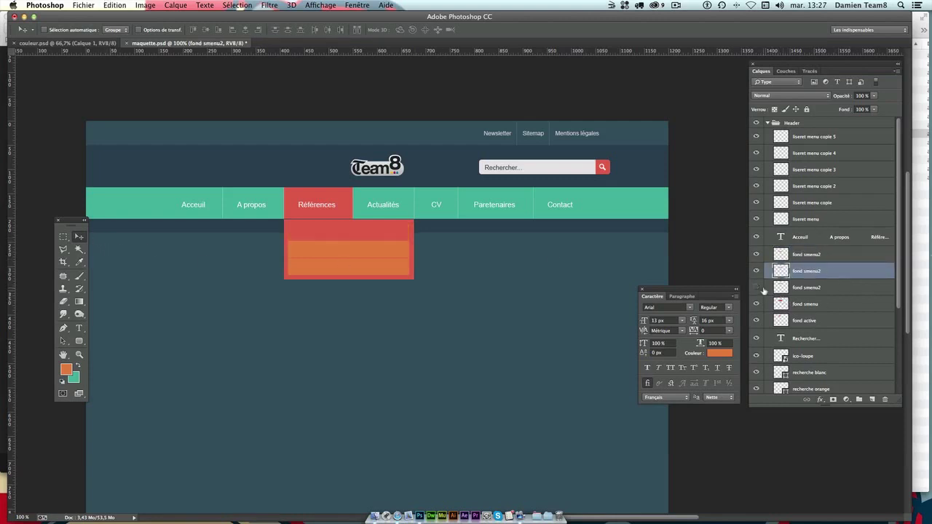
pyautogui.click(792, 291)
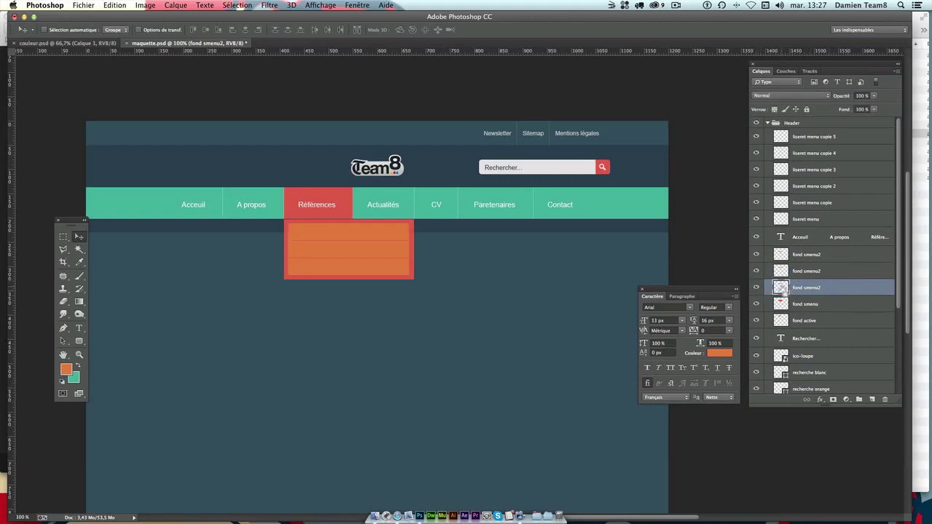
pyautogui.keyDown('ctrl'); pyautogui.click(781, 288); pyautogui.keyUp('ctrl')
pyautogui.hotkey('ctrl', 'd')
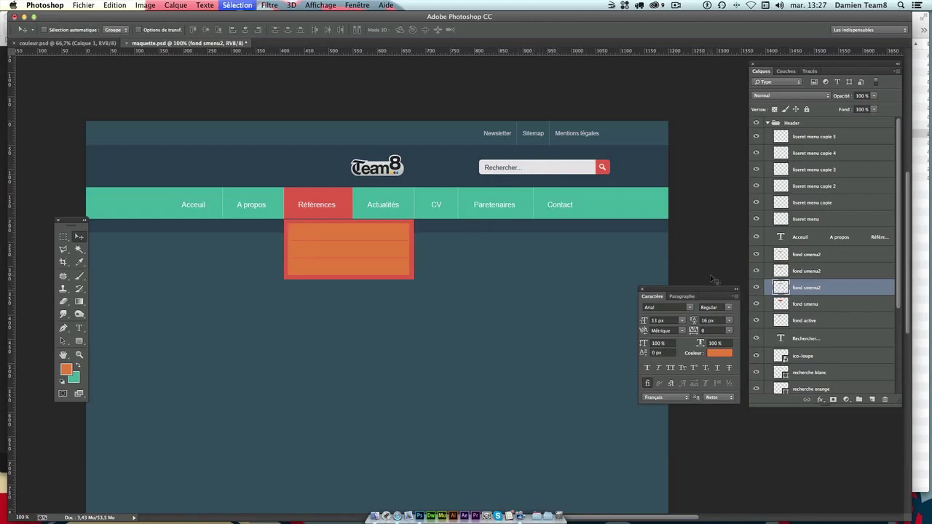
pyautogui.keyDown('ctrl'); pyautogui.click(778, 288); pyautogui.keyUp('ctrl')
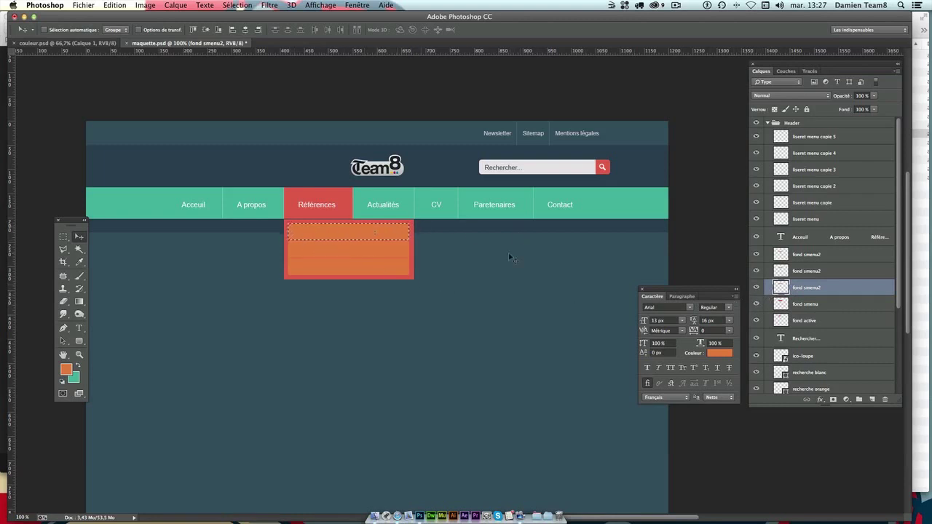
pyautogui.hotkey('ctrl', 'd')
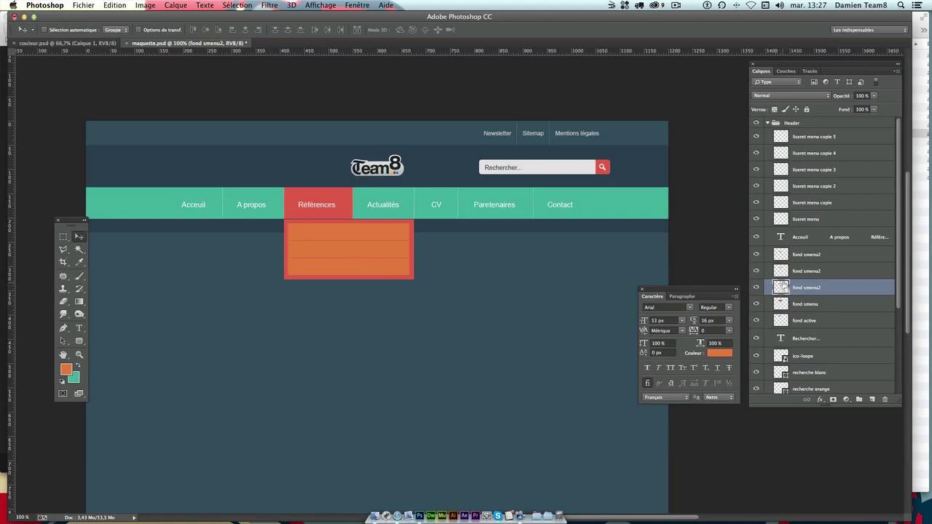
pyautogui.keyDown('super'); pyautogui.click(780, 289); pyautogui.keyUp('super')
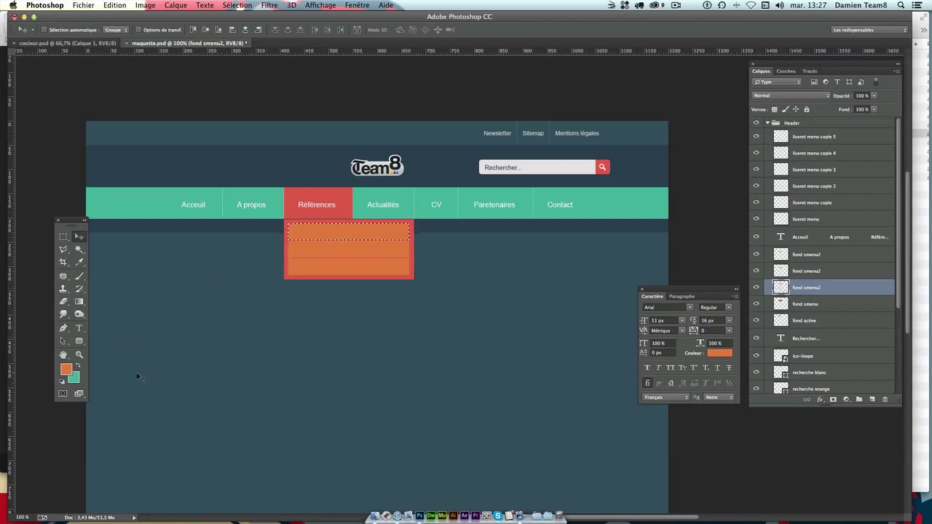
# Fill the top bar with light grey e5e5e5 sampled from the search field, then deselect.
pyautogui.click(66, 370)
pyautogui.press('Return')
pyautogui.click(69, 369)
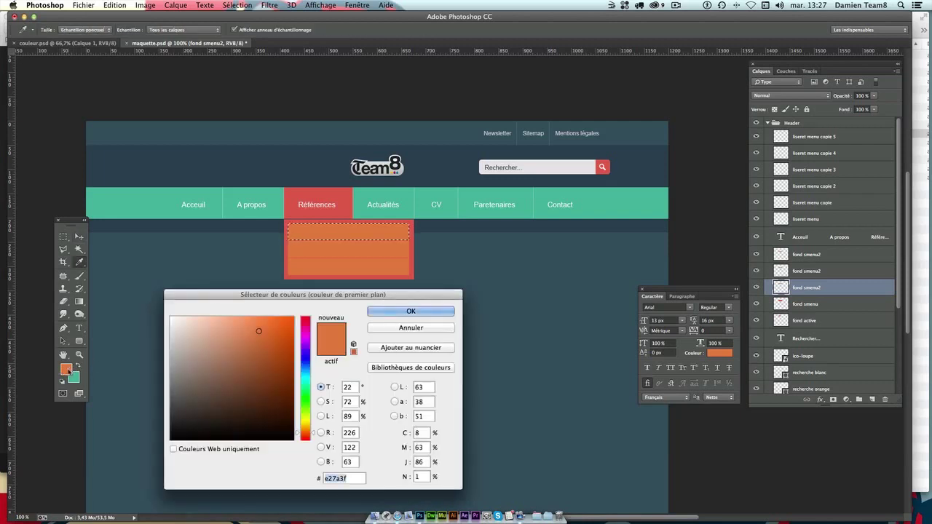
pyautogui.click(539, 166)
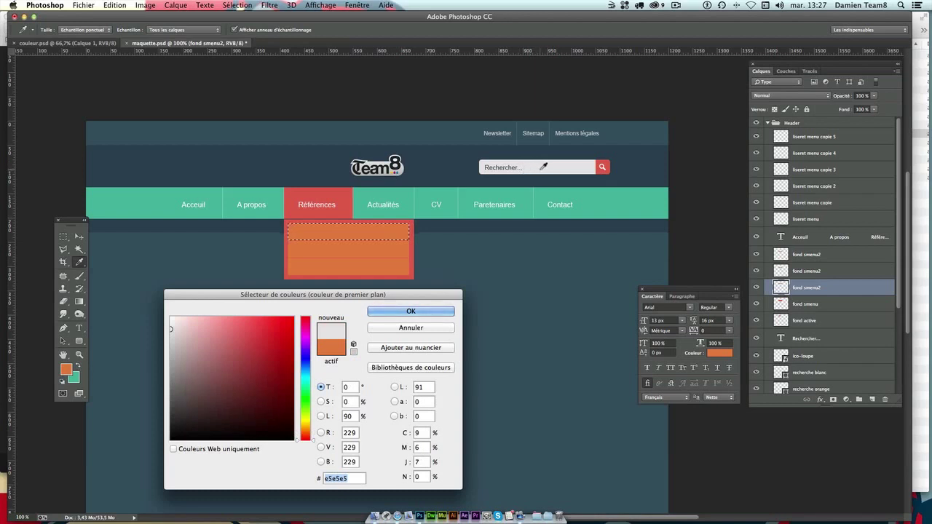
pyautogui.click(399, 313)
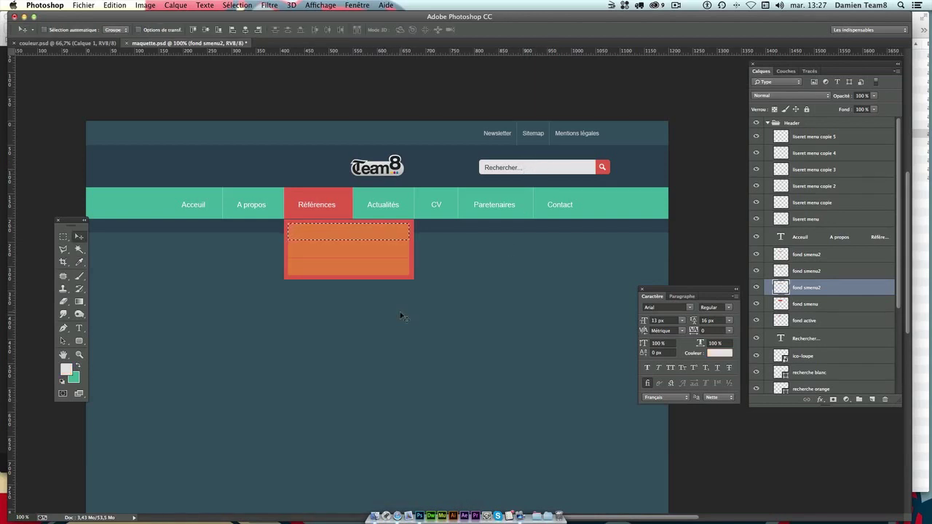
pyautogui.hotkey('shift', 'F5')
pyautogui.press('Return')
pyautogui.hotkey('ctrl', 'd')
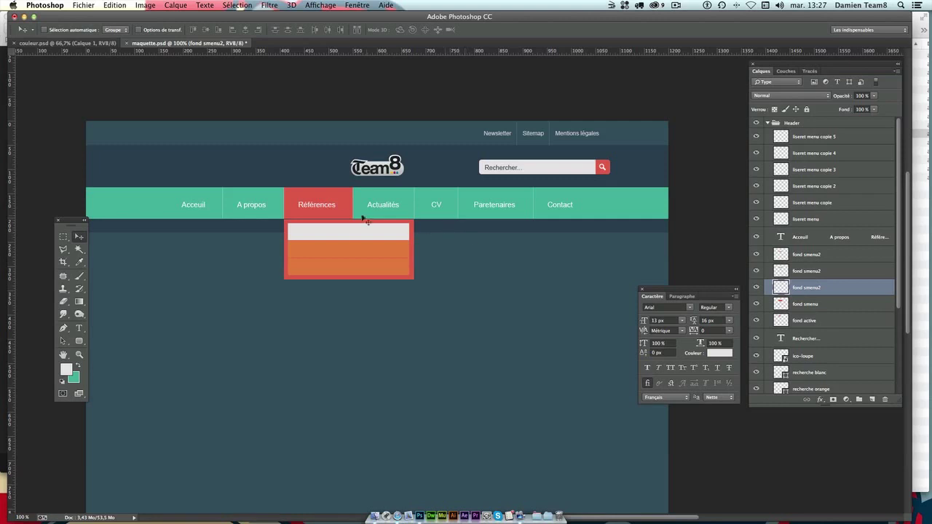
pyautogui.click(327, 210)
# Duplicate the menu text row and trim the copy down to 'Acceuil'.
pyautogui.click(804, 241)
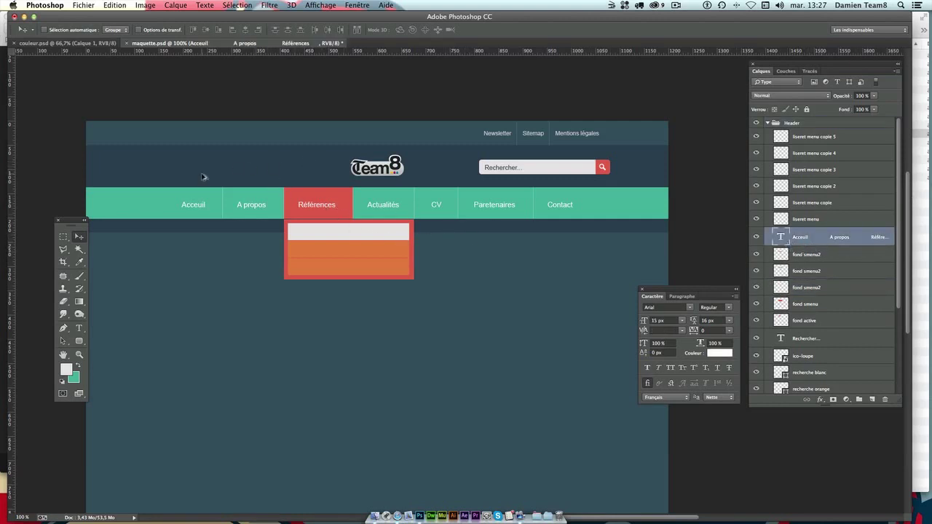
pyautogui.moveTo(189, 183); pyautogui.dragTo(193, 216)
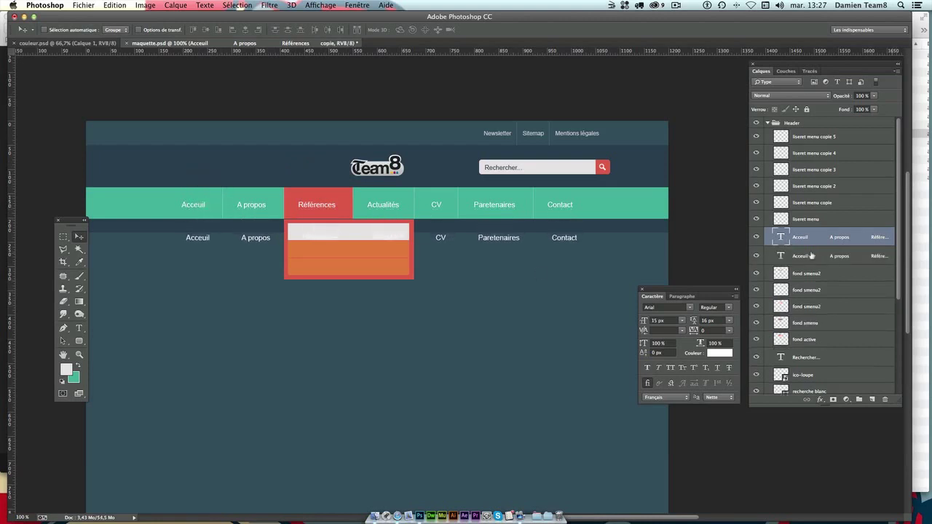
pyautogui.doubleClick(779, 240)
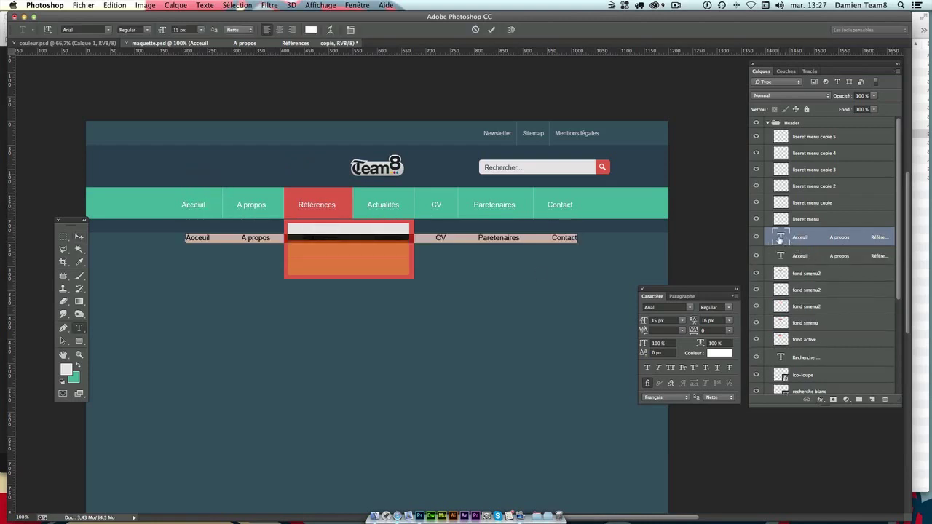
pyautogui.click(778, 241)
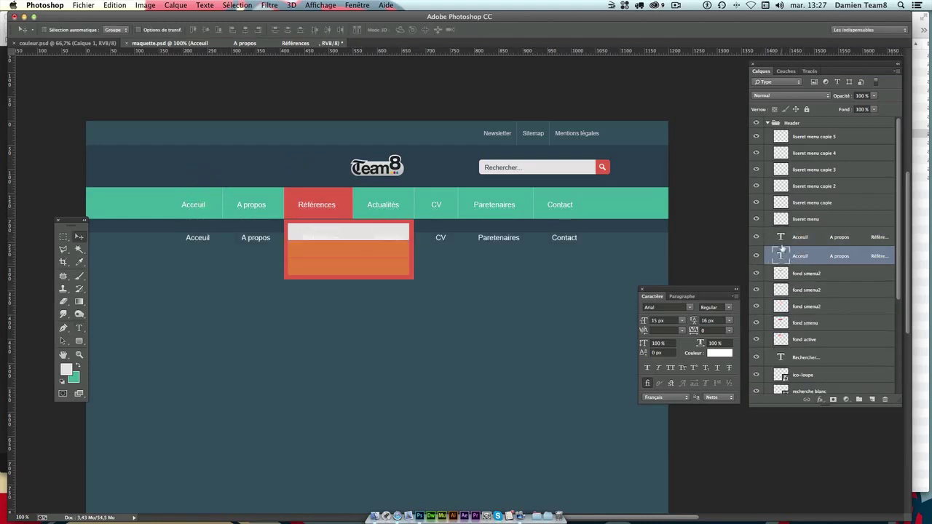
pyautogui.doubleClick(779, 240)
pyautogui.click(567, 237)
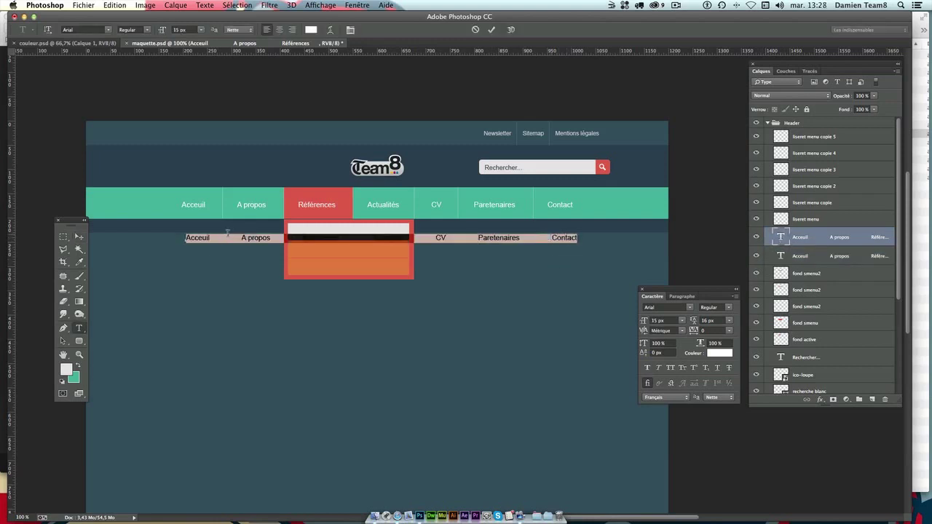
pyautogui.moveTo(237, 237); pyautogui.dragTo(241, 237)
pyautogui.press('BackSpace')
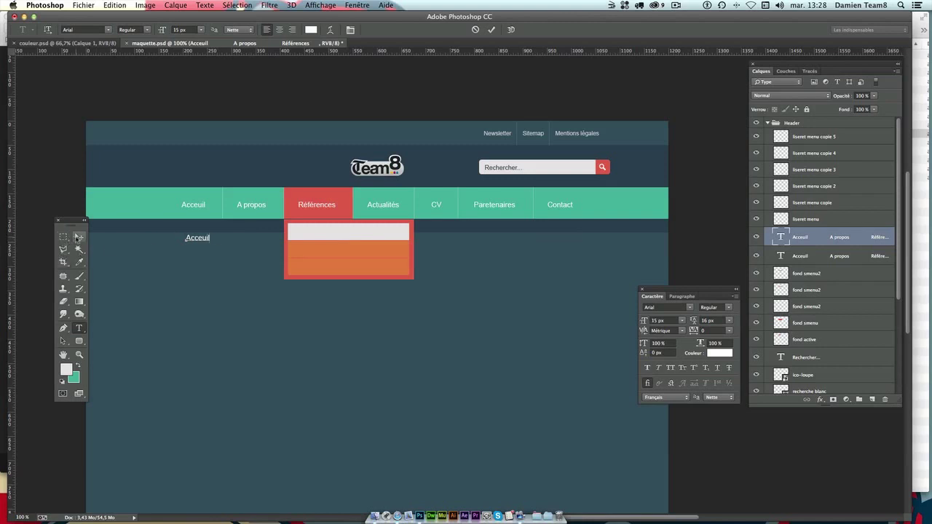
pyautogui.click(79, 236)
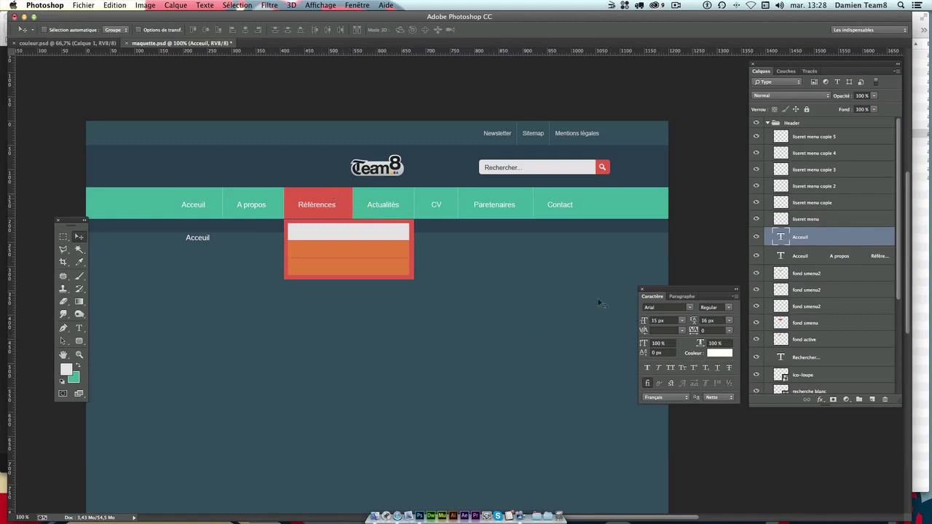
# Colour Acceuil red df5a49, place it in the grey row, and add a vertical guide.
pyautogui.click(719, 354)
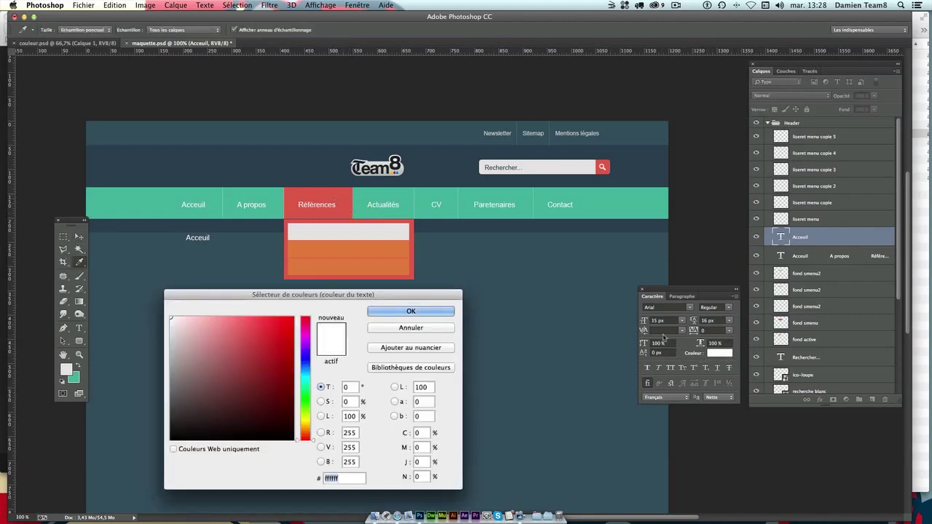
pyautogui.click(343, 198)
pyautogui.click(411, 311)
pyautogui.press('v')
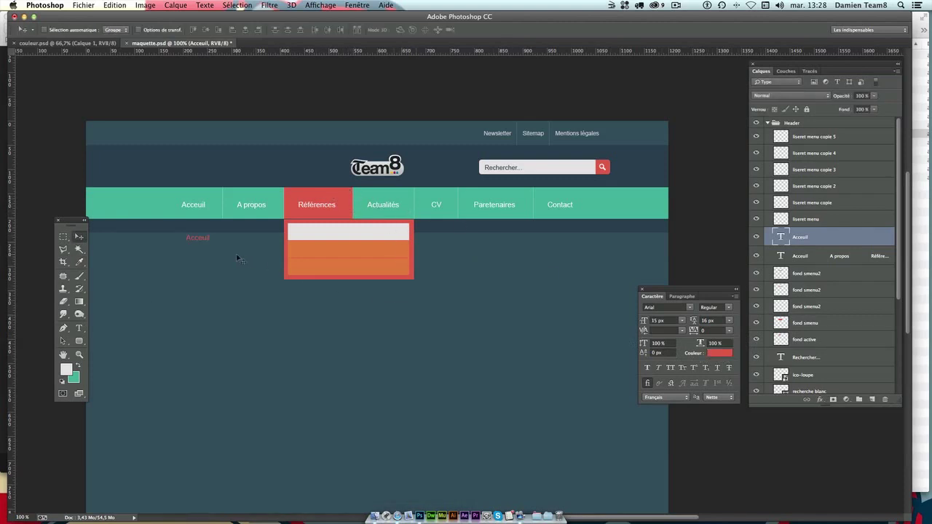
pyautogui.moveTo(239, 254); pyautogui.dragTo(346, 249)
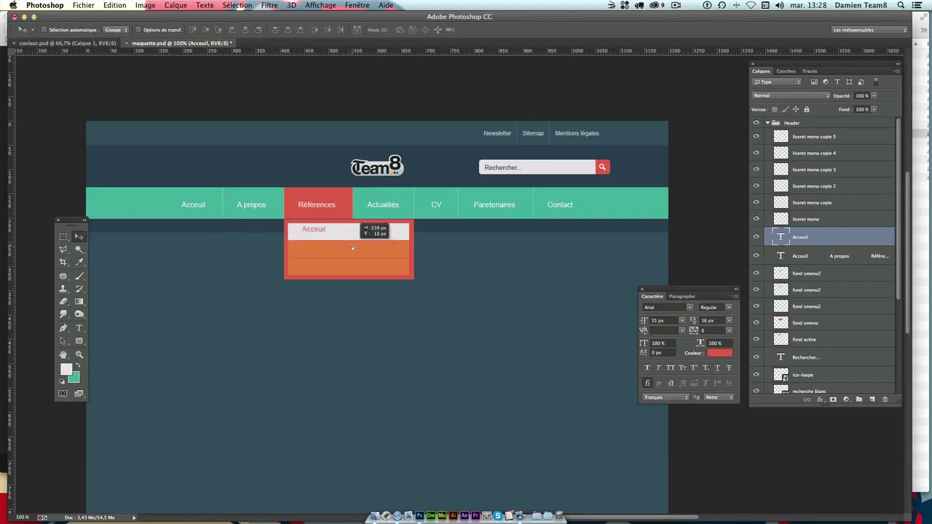
pyautogui.moveTo(345, 253); pyautogui.dragTo(350, 253)
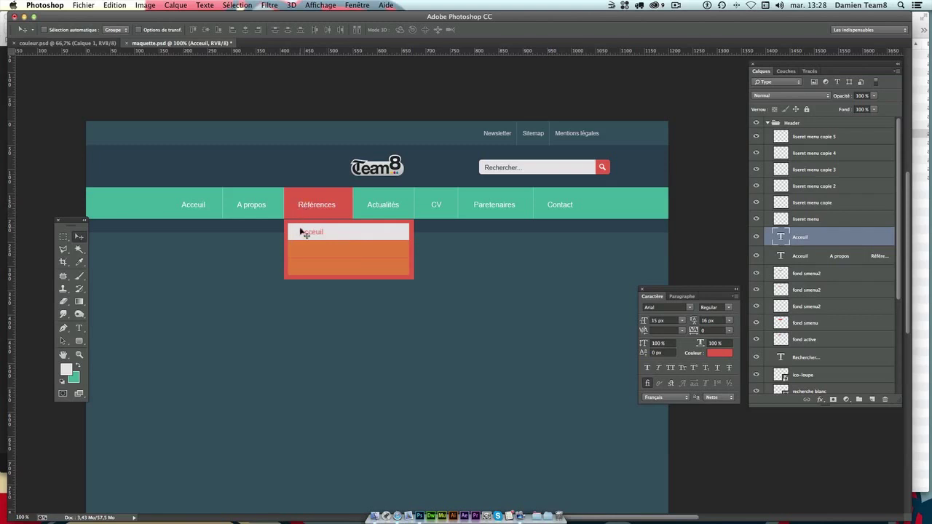
pyautogui.moveTo(326, 238); pyautogui.dragTo(327, 238)
pyautogui.moveTo(10, 276)
pyautogui.mouseDown()
pyautogui.moveTo(298, 264)
pyautogui.moveTo(10, 249)
pyautogui.mouseUp()
pyautogui.moveTo(13, 268)
pyautogui.mouseDown()
pyautogui.moveTo(299, 246)
pyautogui.moveTo(10, 233)
pyautogui.mouseUp()
# Retype the submenu text as three lines: Webdesign, Motion Design, Print.
pyautogui.doubleClick(779, 237)
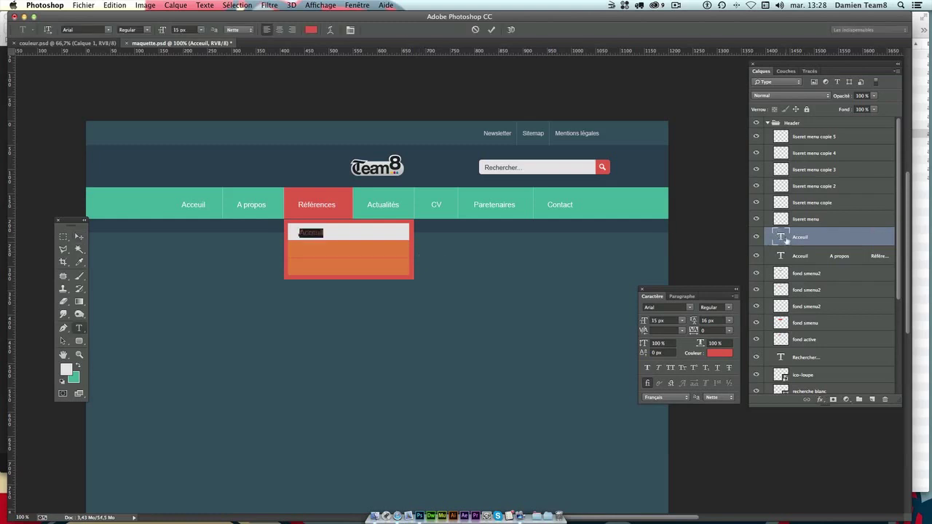
pyautogui.write('Acc')
pyautogui.write('Pri')
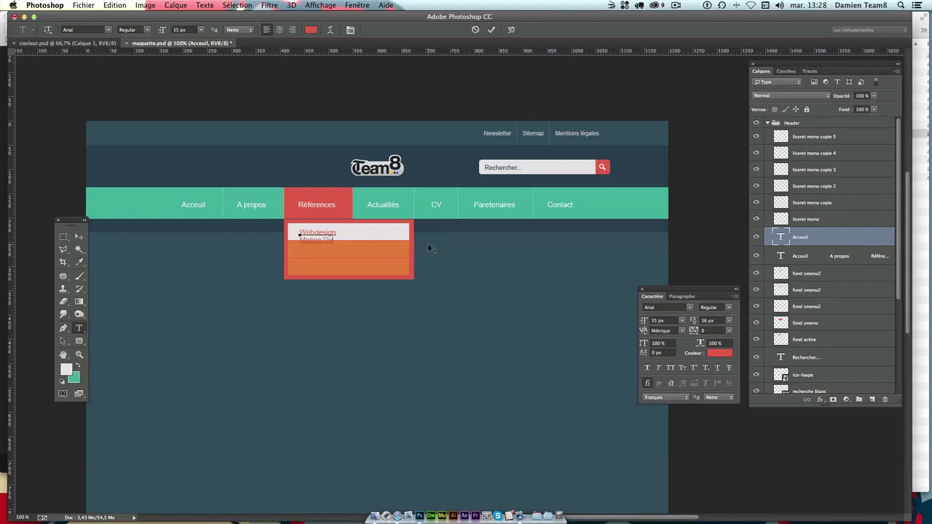
pyautogui.write('esign')
pyautogui.press('Return')
pyautogui.click(80, 237)
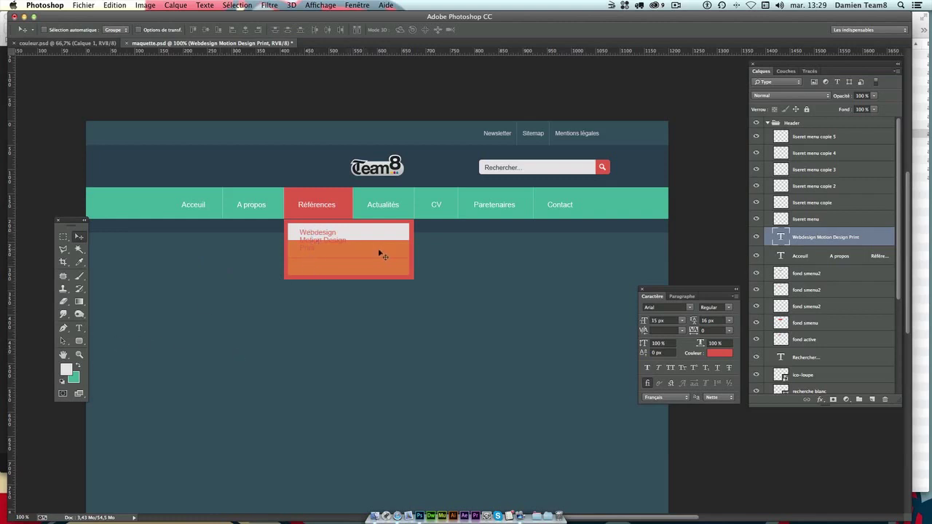
# Recolour the Motion Design and Print lines light grey e5e5e5.
pyautogui.press('t')
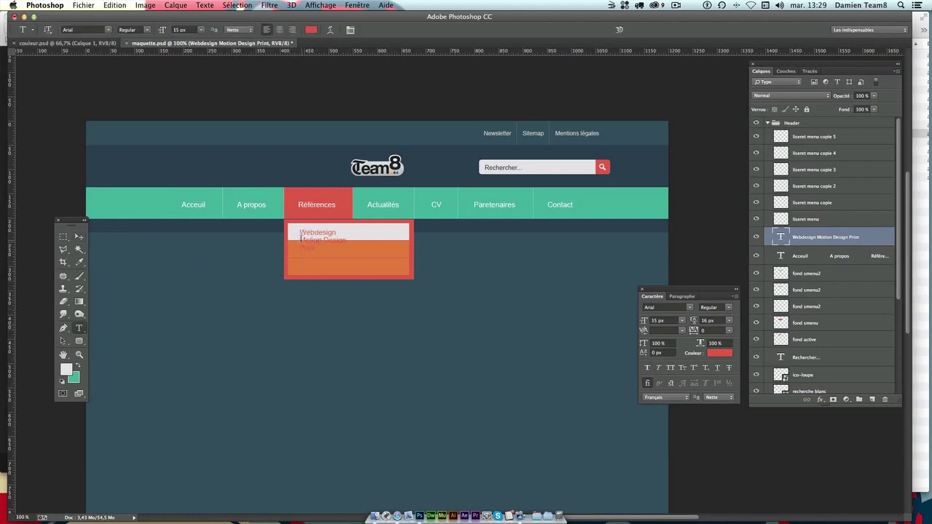
pyautogui.moveTo(300, 236); pyautogui.dragTo(346, 252)
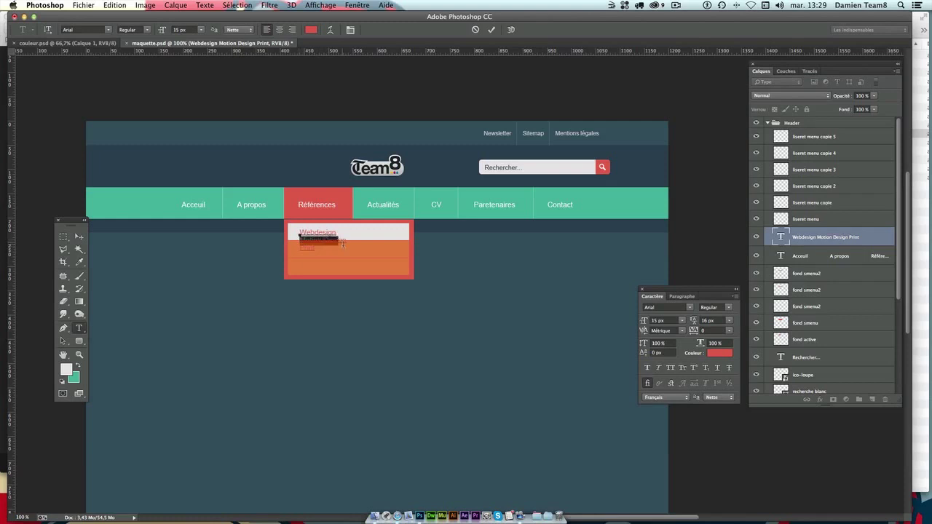
pyautogui.click(718, 355)
pyautogui.press('Return')
pyautogui.click(716, 355)
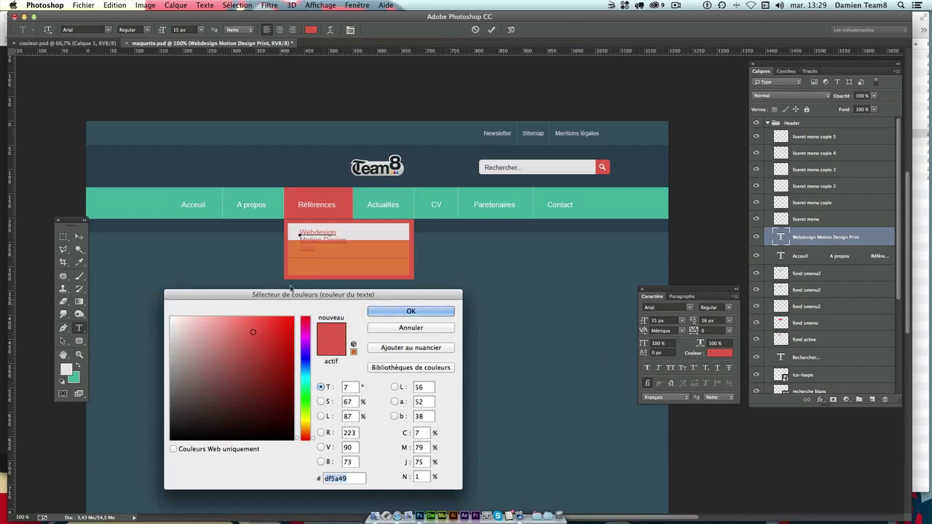
pyautogui.click(382, 236)
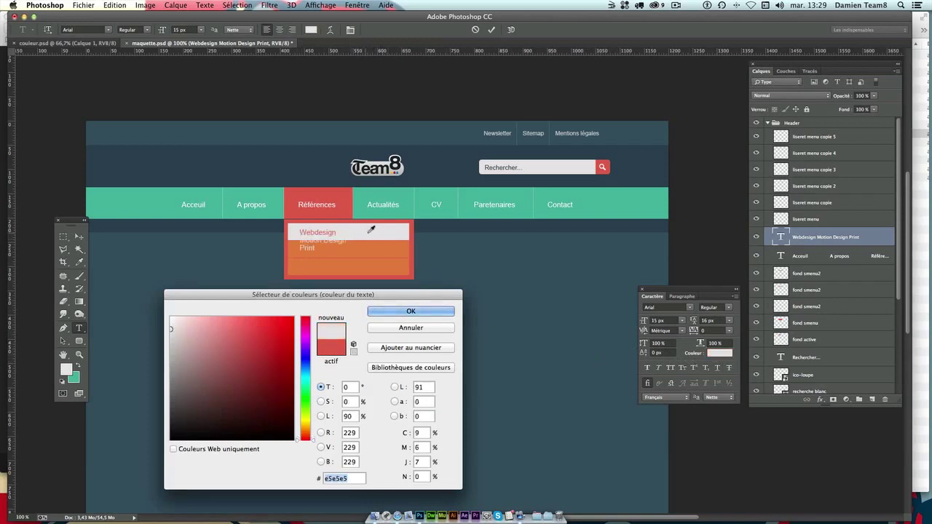
pyautogui.press('Return')
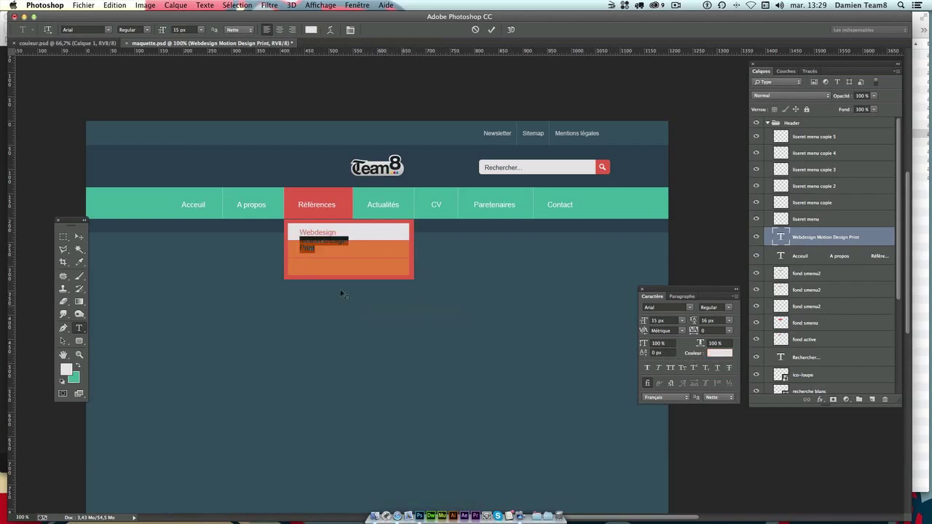
pyautogui.click(79, 237)
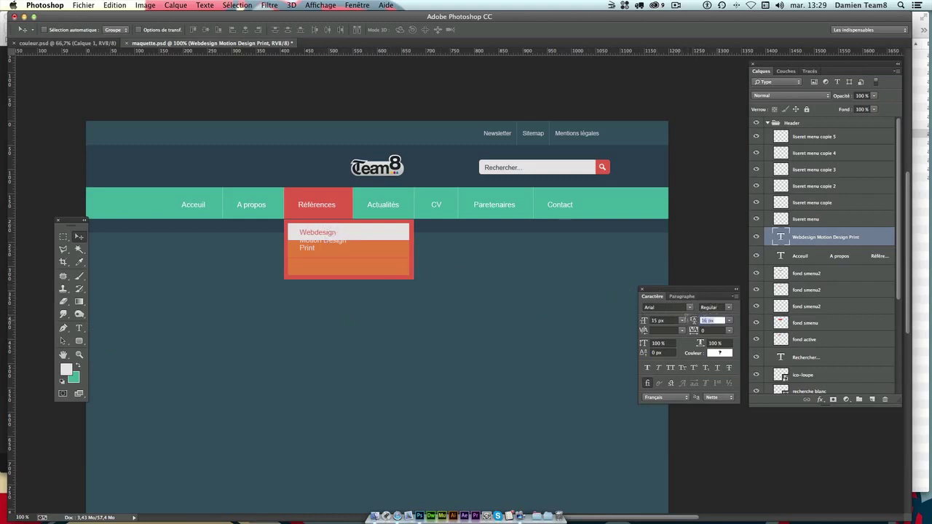
# Set the Webdesign / Motion Design / Print text leading to 36 px, after trying 47 and 35.
pyautogui.moveTo(681, 296)
pyautogui.mouseDown()
pyautogui.moveTo(671, 286)
pyautogui.moveTo(682, 296)
pyautogui.mouseUp()
pyautogui.click(709, 321)
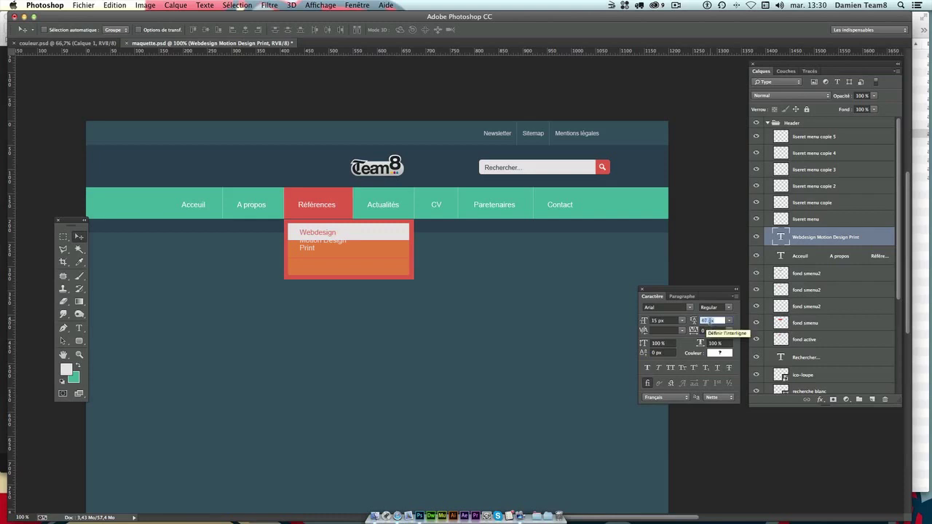
pyautogui.write('47')
pyautogui.press('Return')
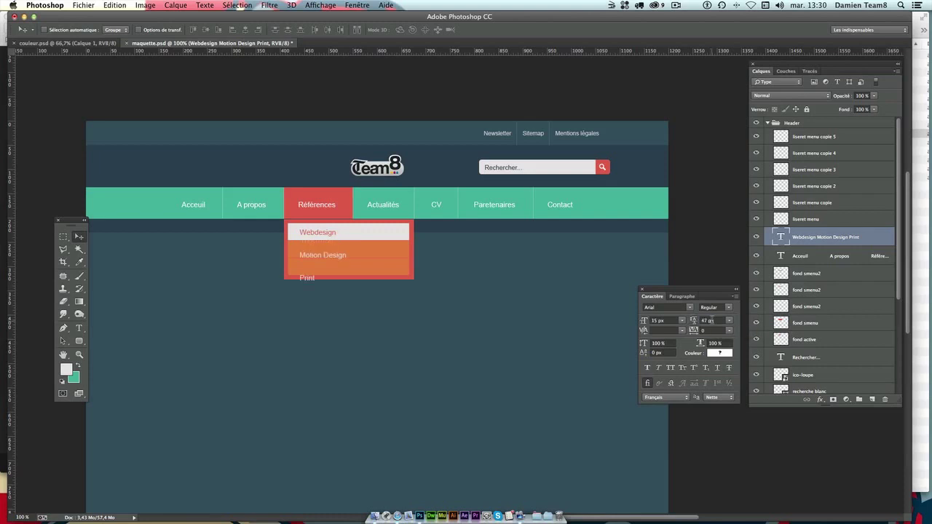
pyautogui.press('Return')
pyautogui.write('35')
pyautogui.press('Return')
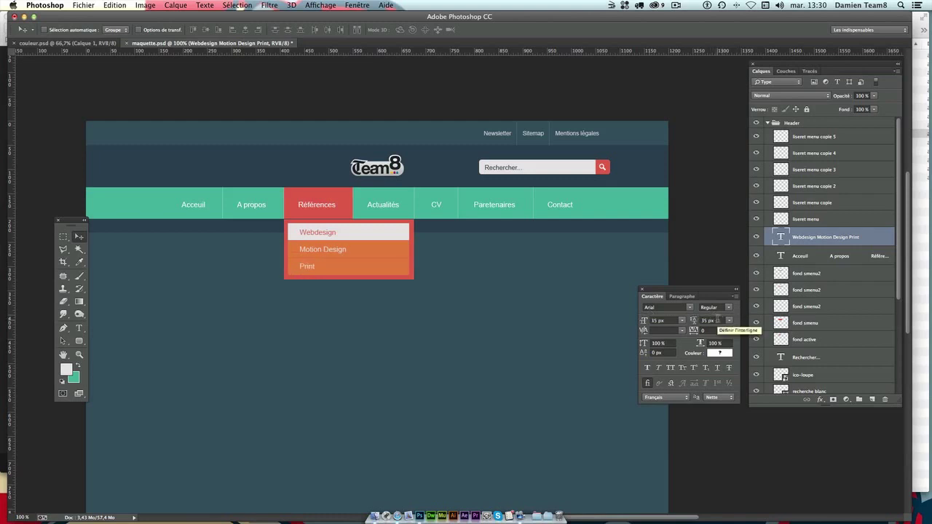
pyautogui.write('36')
pyautogui.press('Return')
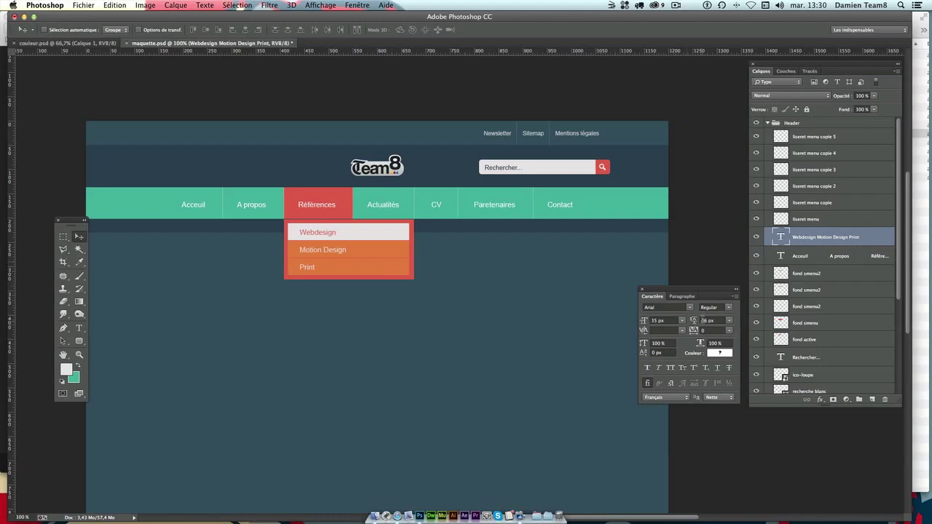
pyautogui.click(708, 320)
pyautogui.click(712, 320)
# Commit the 36 px leading and collapse the Header layer group.
pyautogui.press('Return')
pyautogui.click(768, 123)
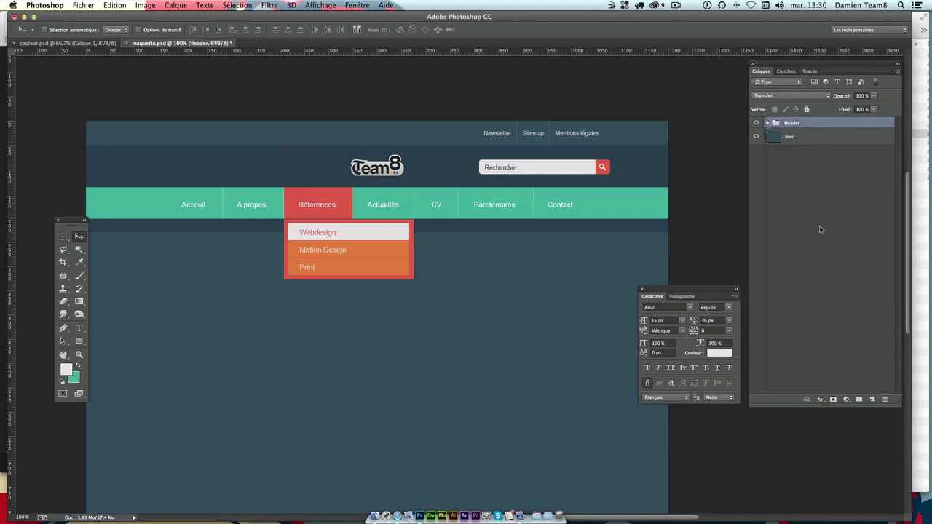
pyautogui.click(768, 123)
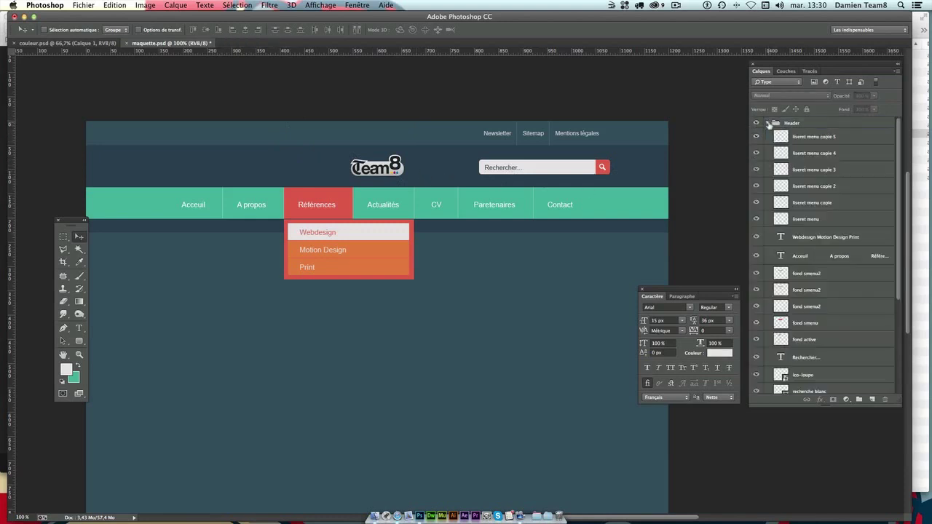
pyautogui.scroll(-3, 772, 131)
pyautogui.scroll(3, 775, 137)
pyautogui.click(768, 123)
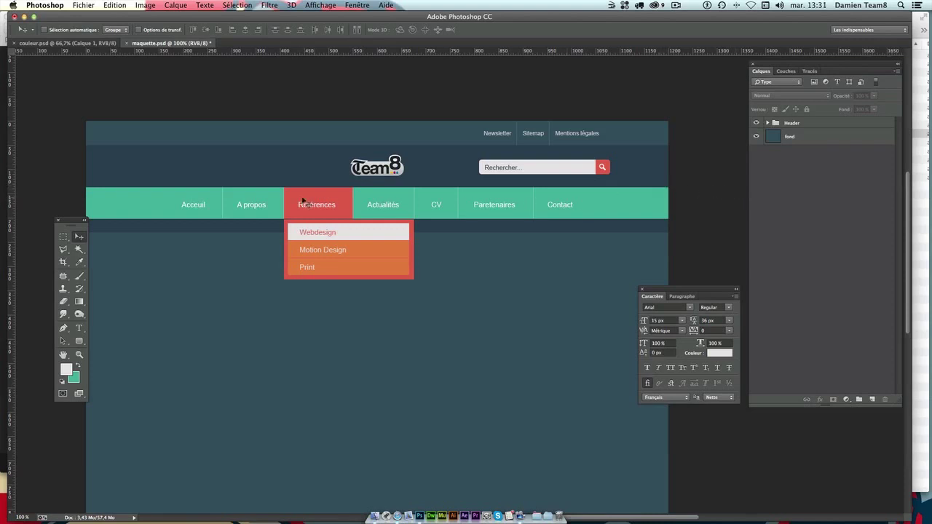
pyautogui.click(766, 123)
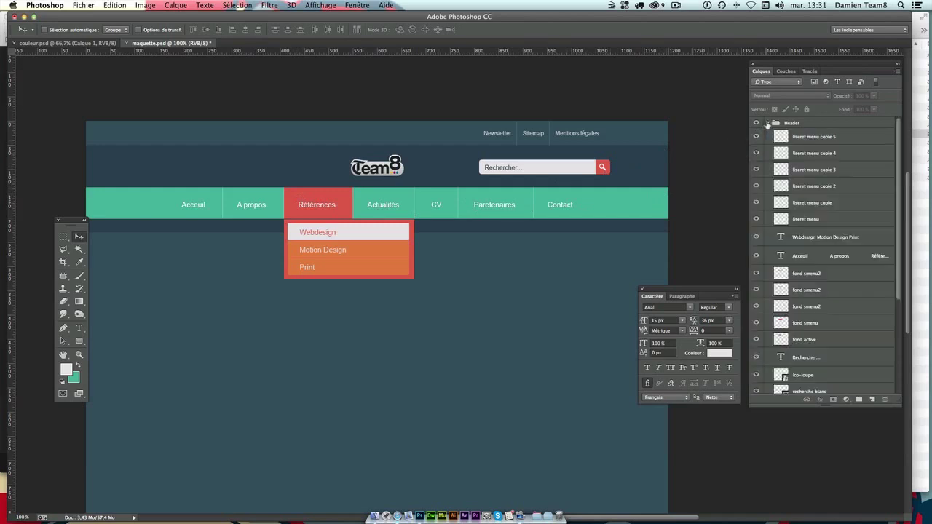
# Add a new group named Contenu below Header and show the layout guides.
pyautogui.click(859, 399)
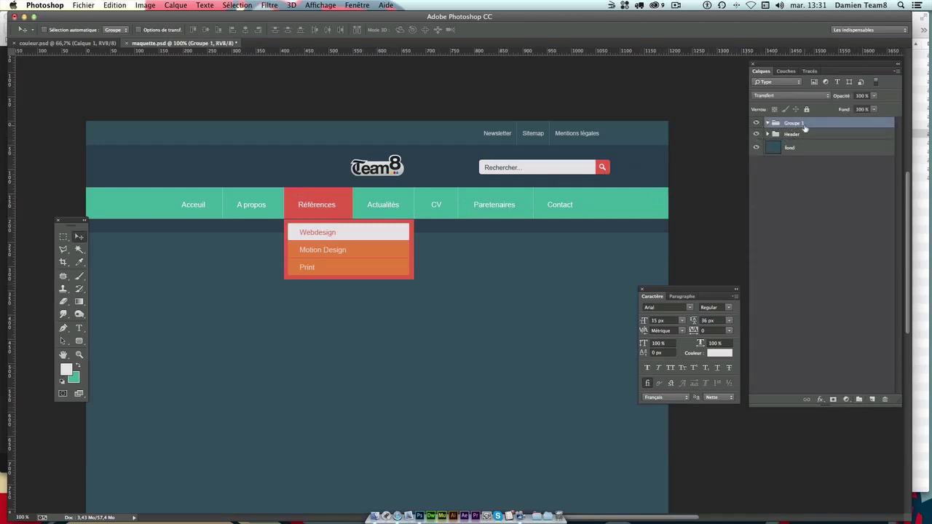
pyautogui.moveTo(783, 136); pyautogui.dragTo(798, 137)
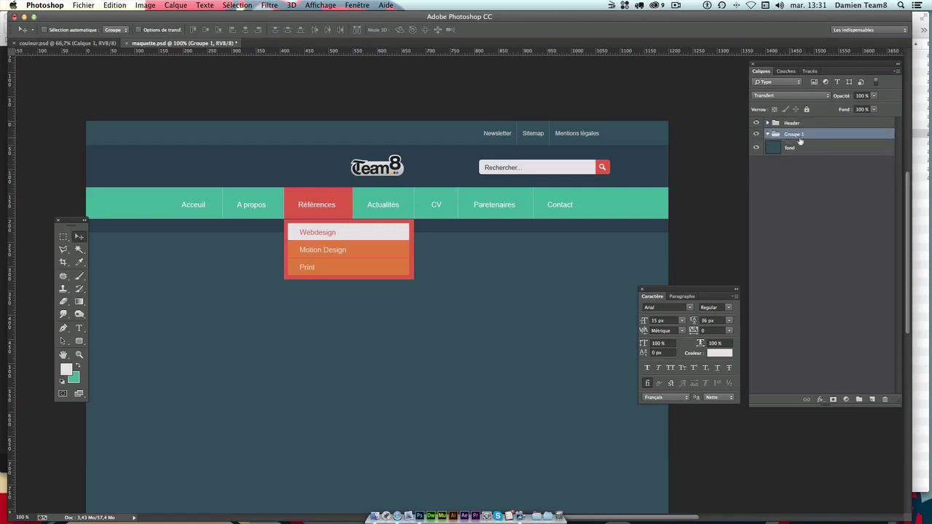
pyautogui.doubleClick(794, 135)
pyautogui.write('Conten')
pyautogui.write('u')
pyautogui.press('Return')
pyautogui.hotkey('ctrl', ';')
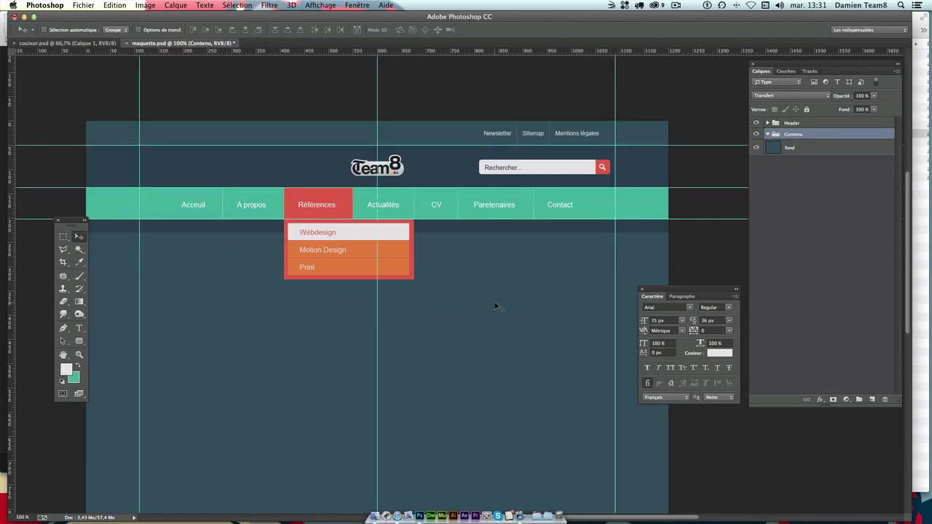
# Select eximg1.jpg through eximg6.jpg in the images-a-utiliser Finder folder.
pyautogui.click(917, 21)
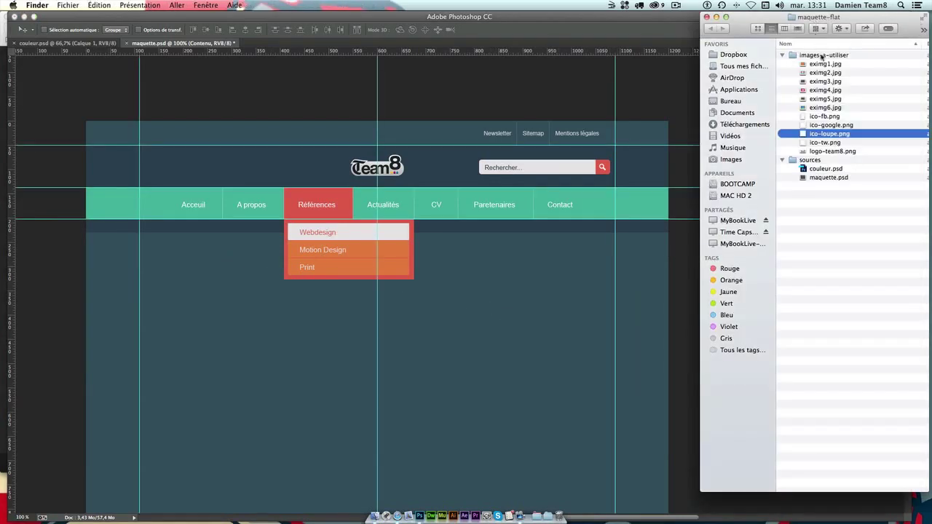
pyautogui.click(869, 228)
pyautogui.click(826, 64)
pyautogui.click(826, 108)
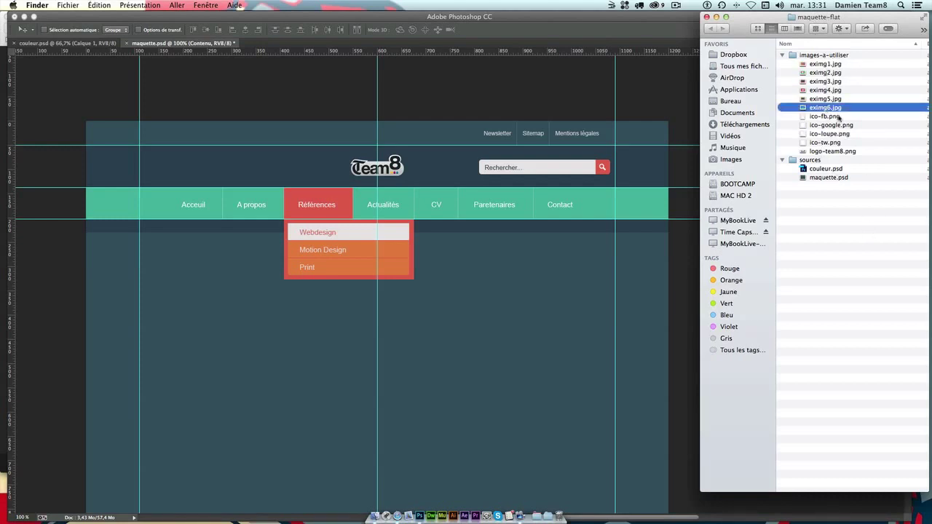
pyautogui.keyDown('shift'); pyautogui.click(827, 65); pyautogui.keyUp('shift')
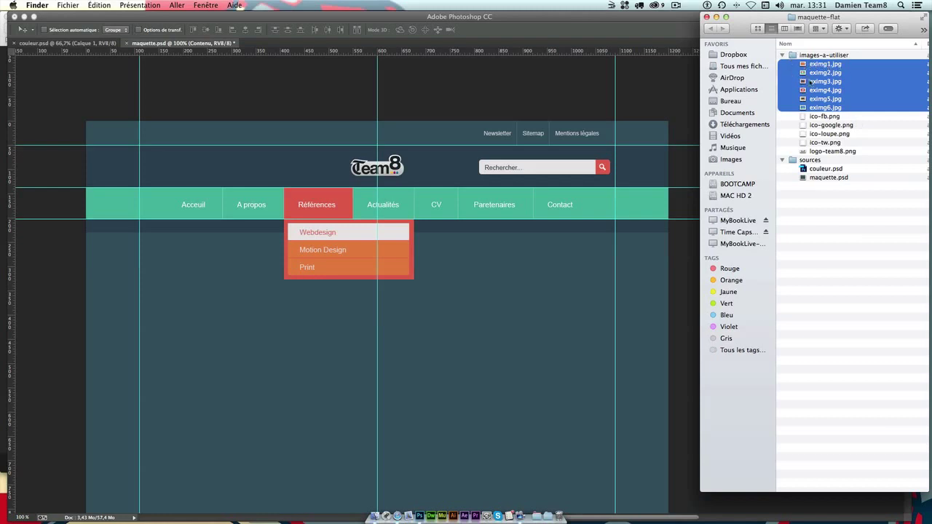
# Drag the six images onto the Photoshop canvas and confirm each placement.
pyautogui.moveTo(803, 66); pyautogui.dragTo(201, 342)
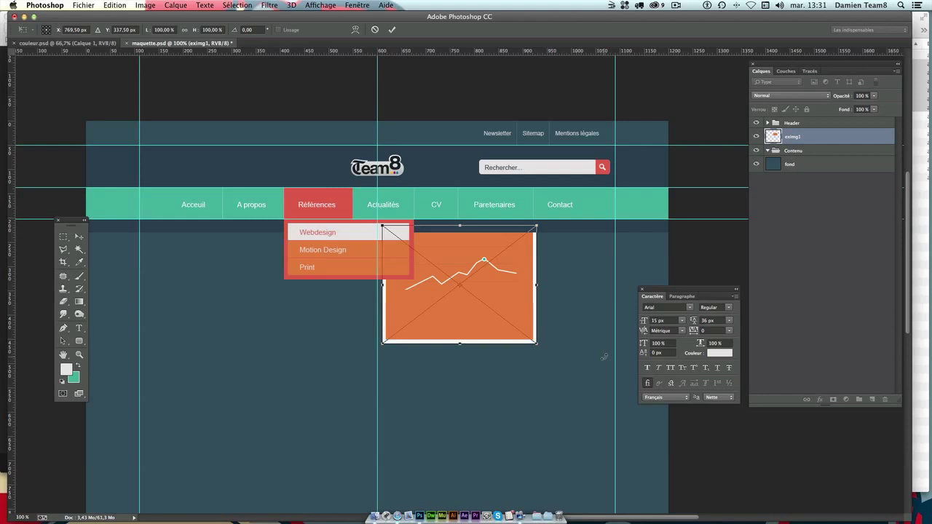
pyautogui.press('Return')
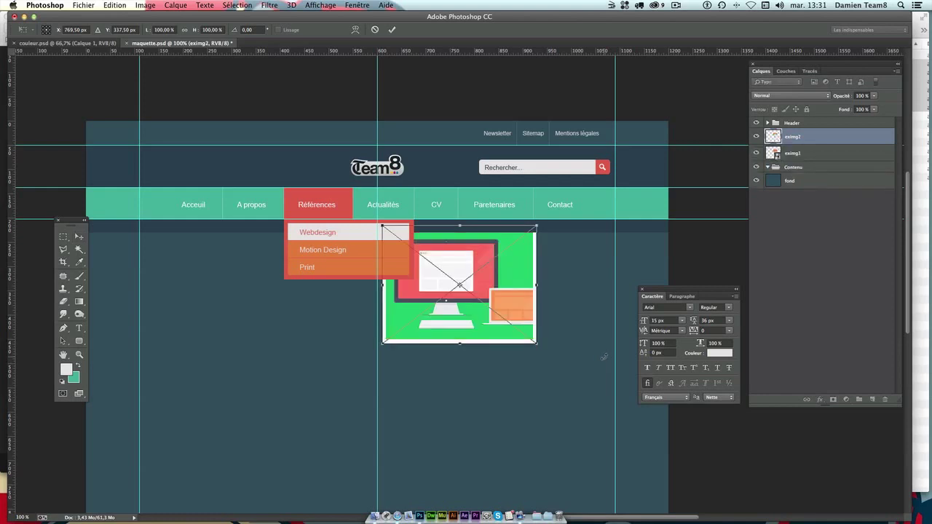
pyautogui.press('Return')
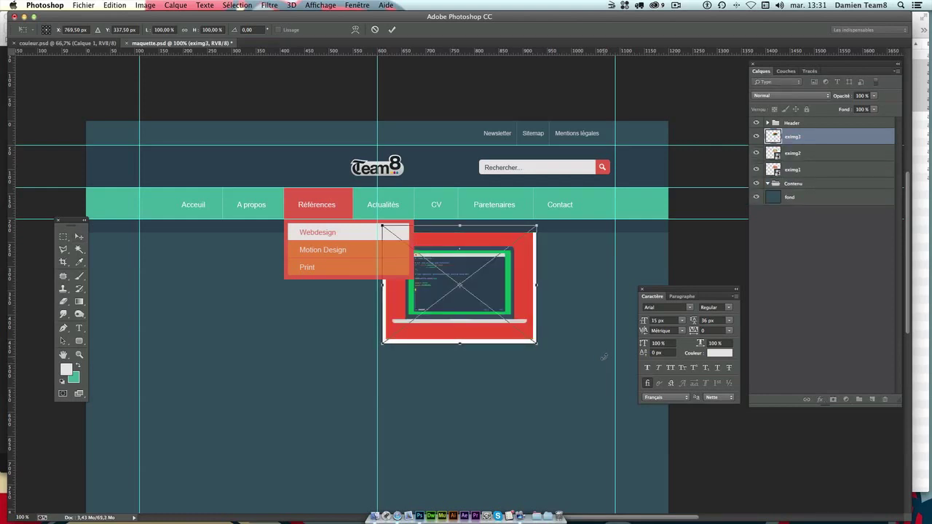
pyautogui.press('Return')
pyautogui.press('Return')
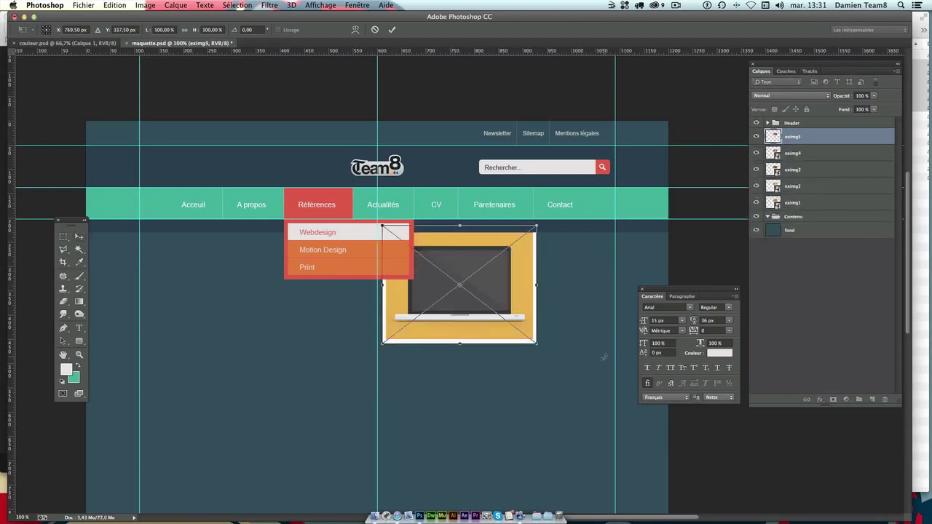
pyautogui.press('Return')
pyautogui.press('Return')
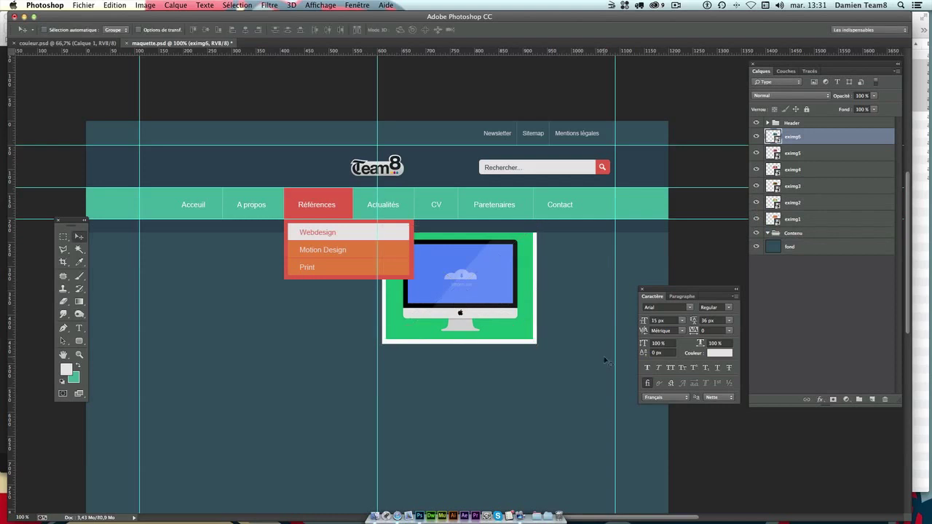
# Move the six image layers into Contenu and shift the image stack below the menu.
pyautogui.keyDown('shift'); pyautogui.click(822, 219); pyautogui.keyUp('shift')
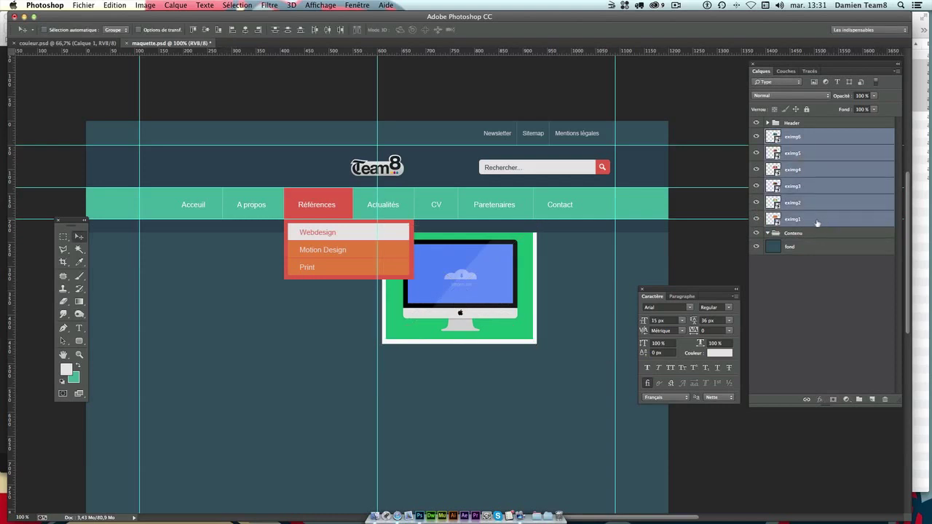
pyautogui.moveTo(797, 222); pyautogui.dragTo(793, 233)
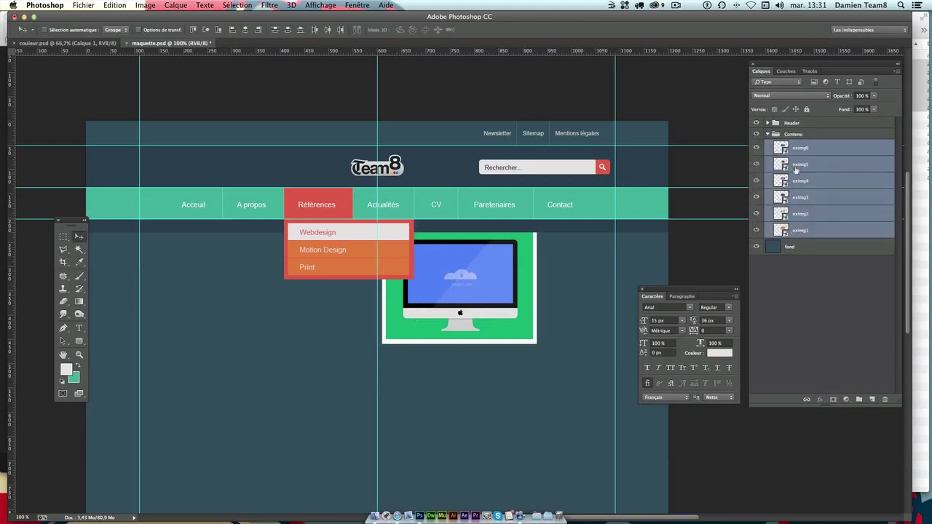
pyautogui.click(824, 150)
pyautogui.click(830, 231)
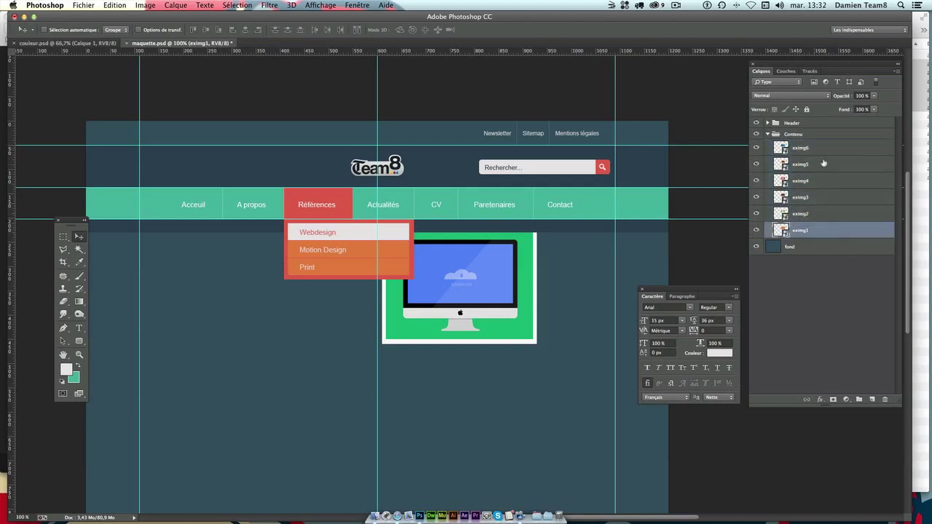
pyautogui.keyDown('shift'); pyautogui.click(819, 152); pyautogui.keyUp('shift')
pyautogui.moveTo(507, 320)
pyautogui.mouseDown()
pyautogui.moveTo(428, 383)
pyautogui.moveTo(406, 388)
pyautogui.mouseUp()
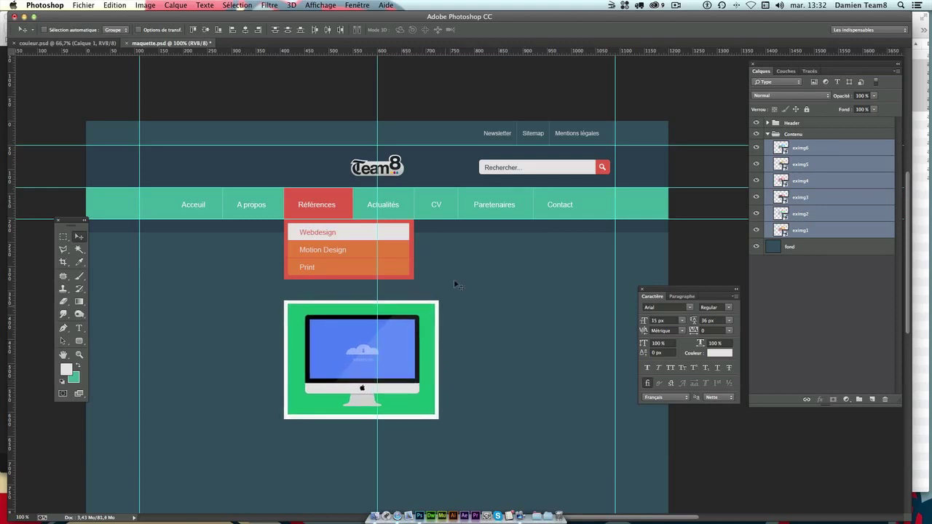
pyautogui.click(831, 216)
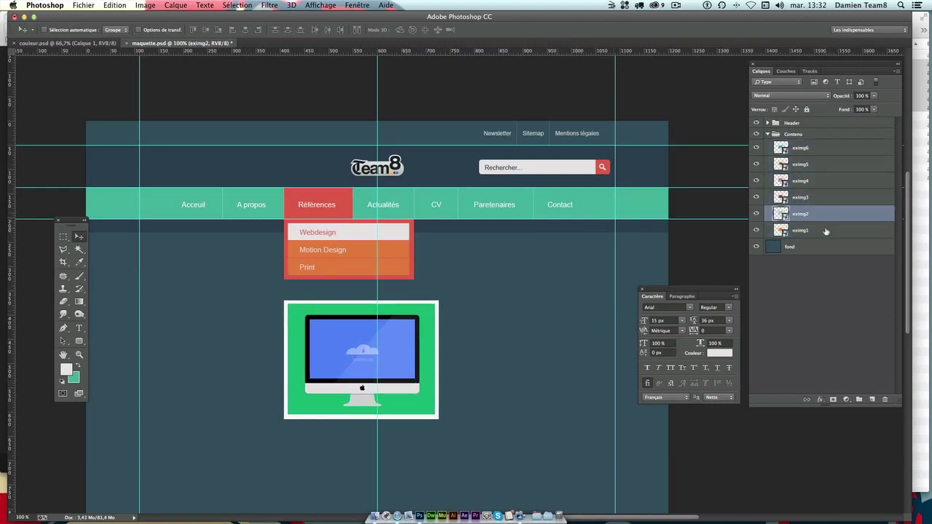
pyautogui.click(808, 148)
pyautogui.moveTo(387, 333); pyautogui.dragTo(544, 333)
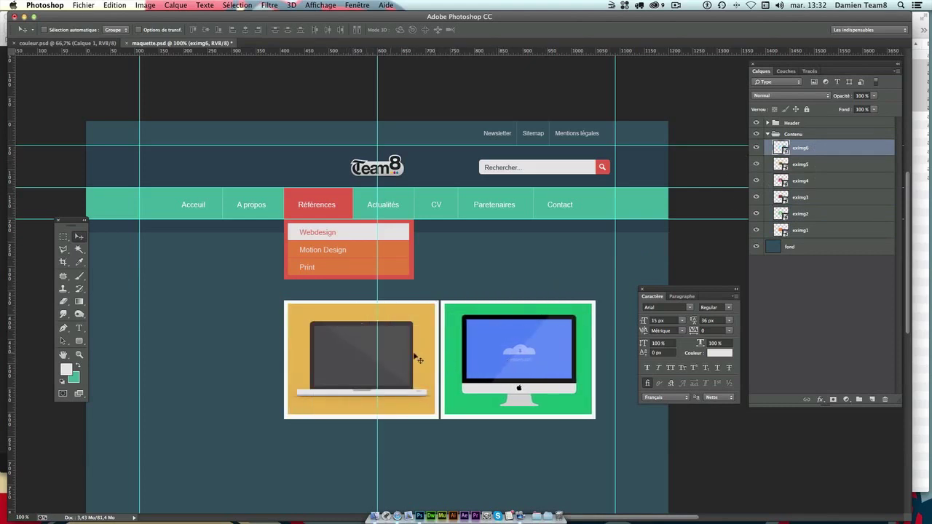
pyautogui.hotkey('ctrl', 'z')
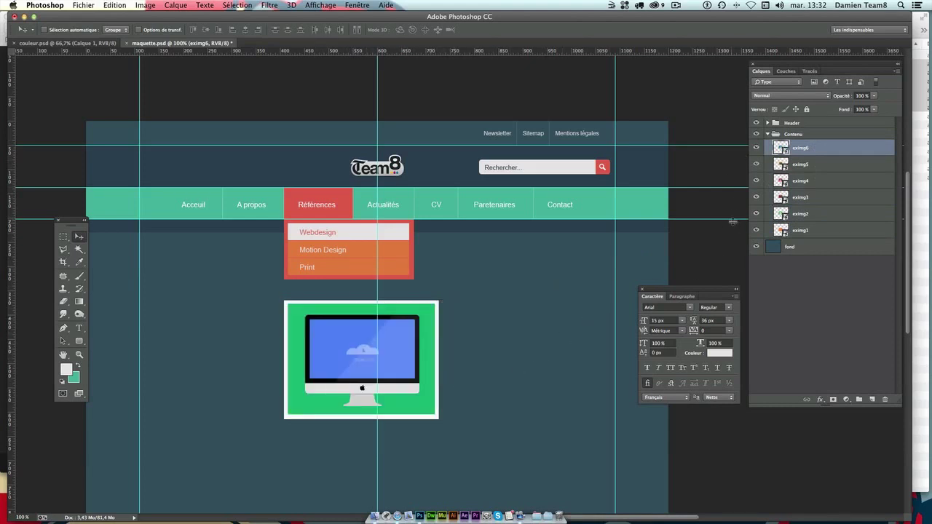
pyautogui.click(804, 231)
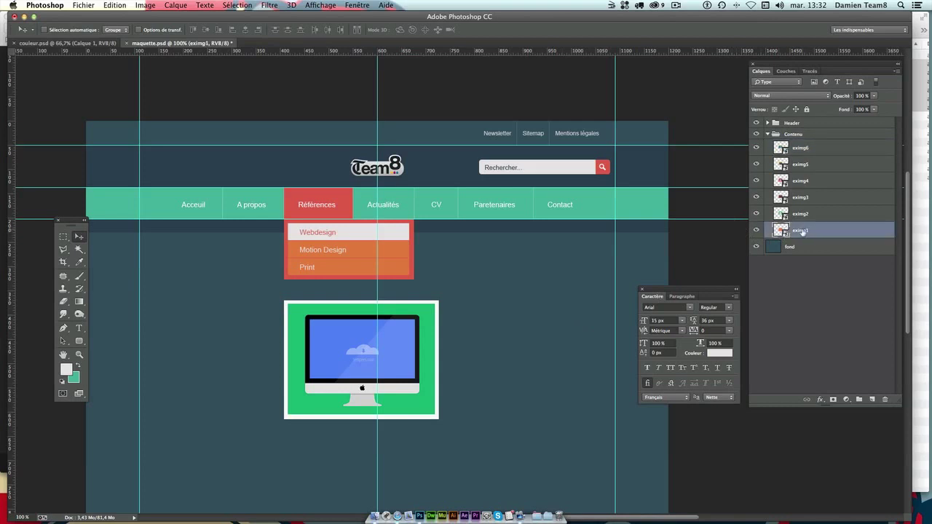
# Reorder the layers eximg1 to eximg6 top to bottom and select all six.
pyautogui.scroll(-3, 402, 339)
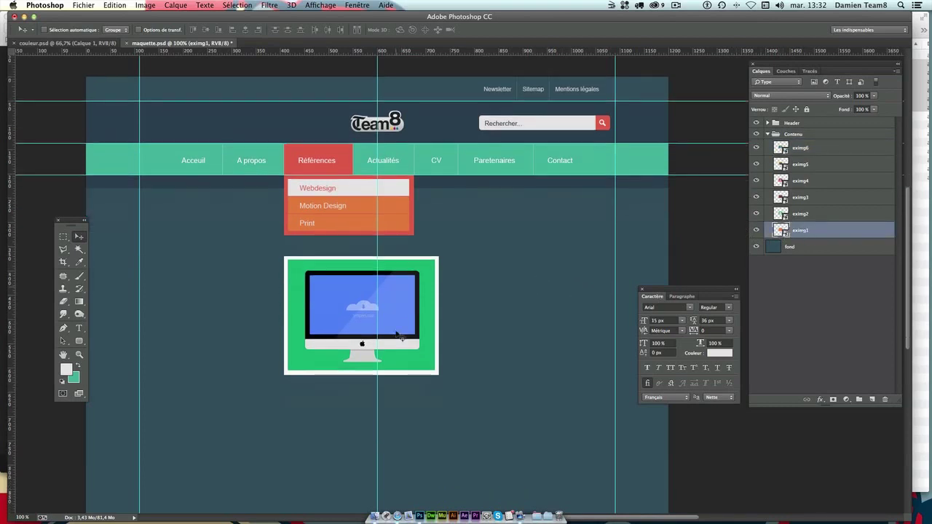
pyautogui.scroll(-2, 419, 329)
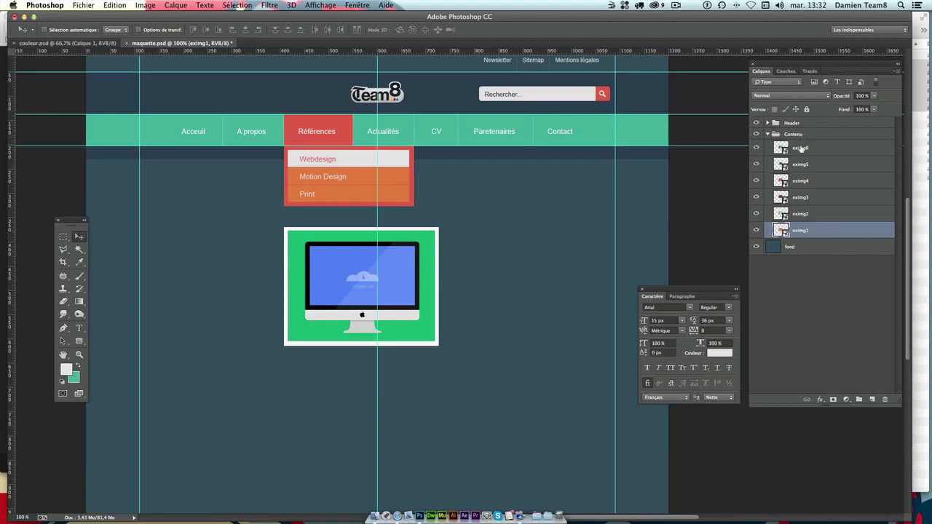
pyautogui.moveTo(811, 148); pyautogui.dragTo(808, 238)
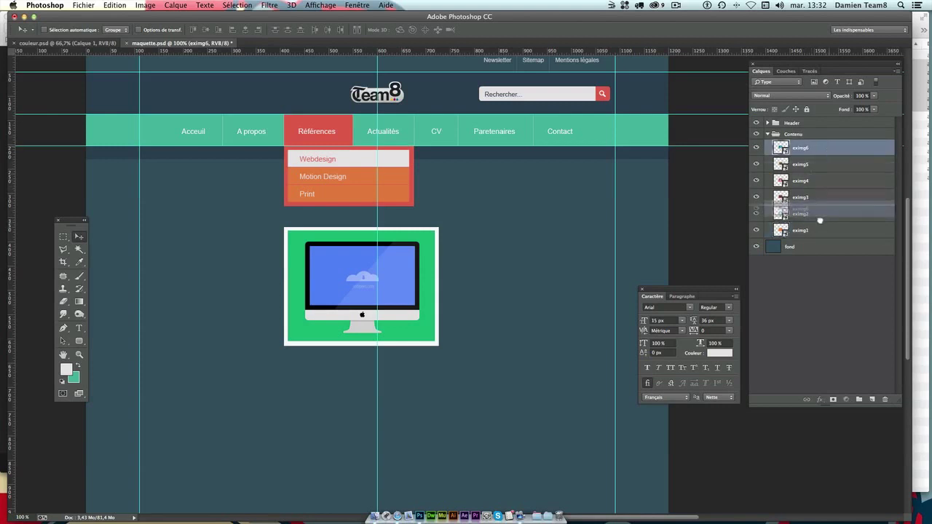
pyautogui.moveTo(811, 149); pyautogui.dragTo(808, 222)
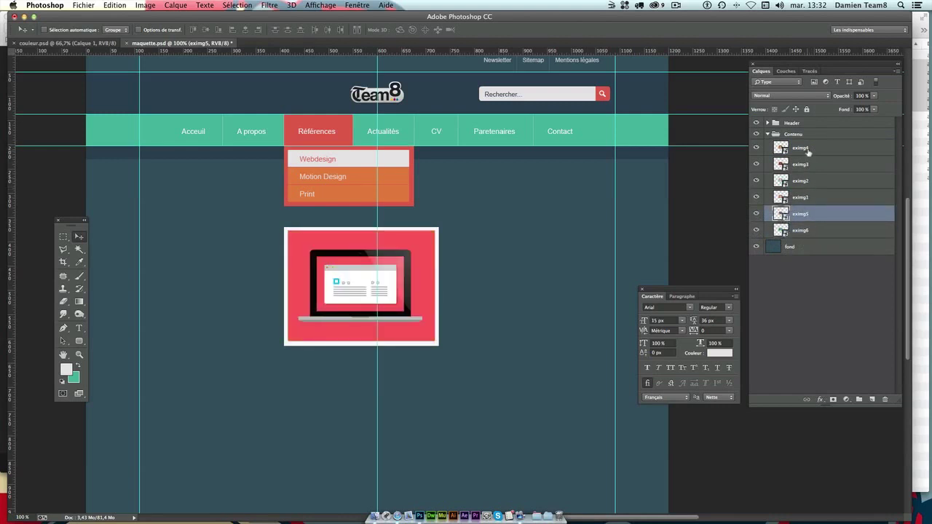
pyautogui.moveTo(808, 149); pyautogui.dragTo(809, 207)
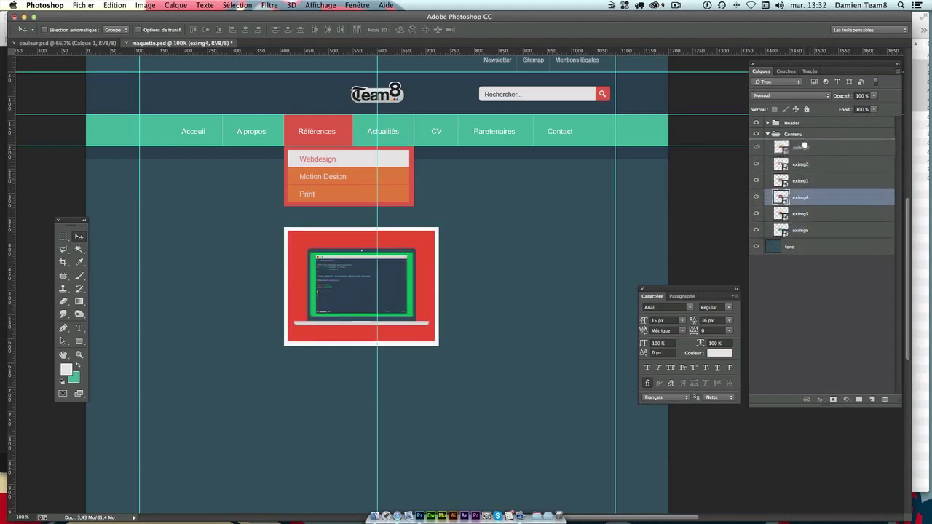
pyautogui.moveTo(804, 182); pyautogui.dragTo(808, 142)
pyautogui.moveTo(808, 176); pyautogui.dragTo(811, 162)
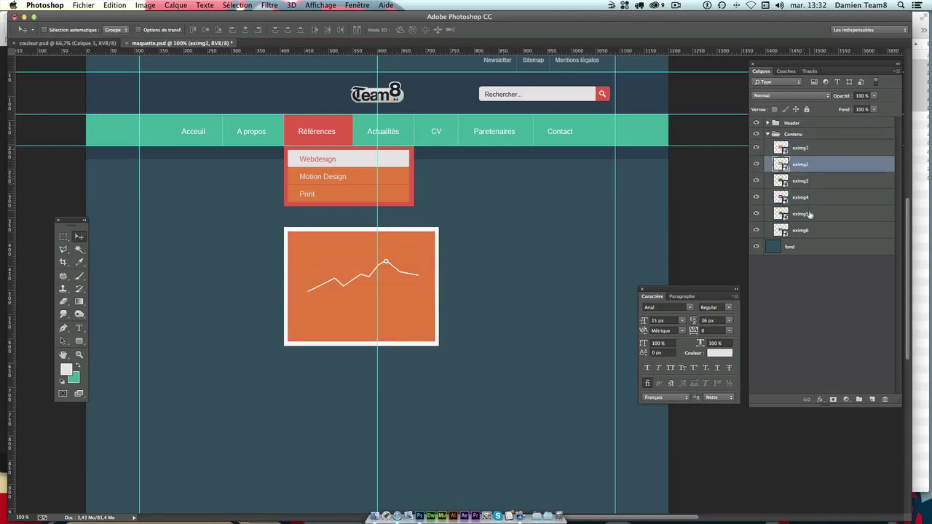
pyautogui.click(846, 148)
pyautogui.click(823, 229)
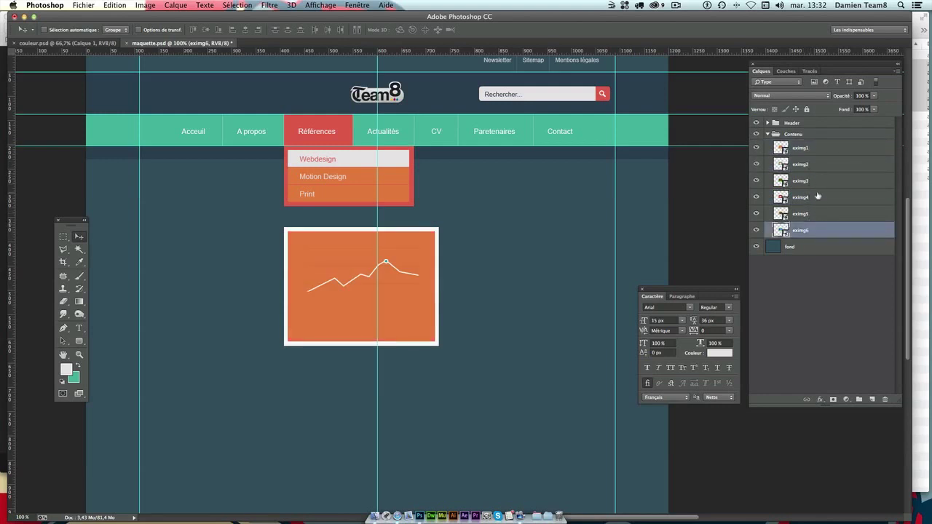
pyautogui.click(822, 153)
pyautogui.keyDown('shift'); pyautogui.click(801, 230); pyautogui.keyUp('shift')
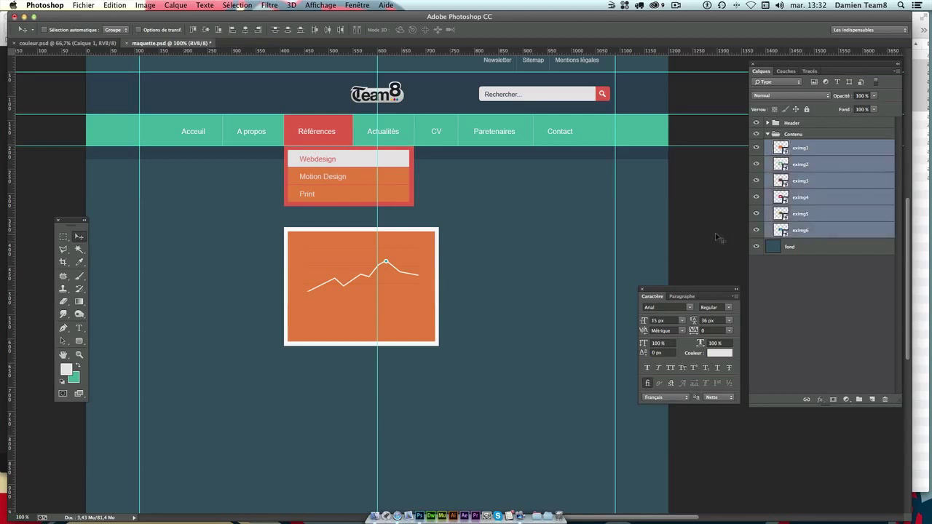
# Form the top row: stack at left, eximg3 red laptop right, eximg2 green monitor middle.
pyautogui.moveTo(356, 271); pyautogui.dragTo(166, 258)
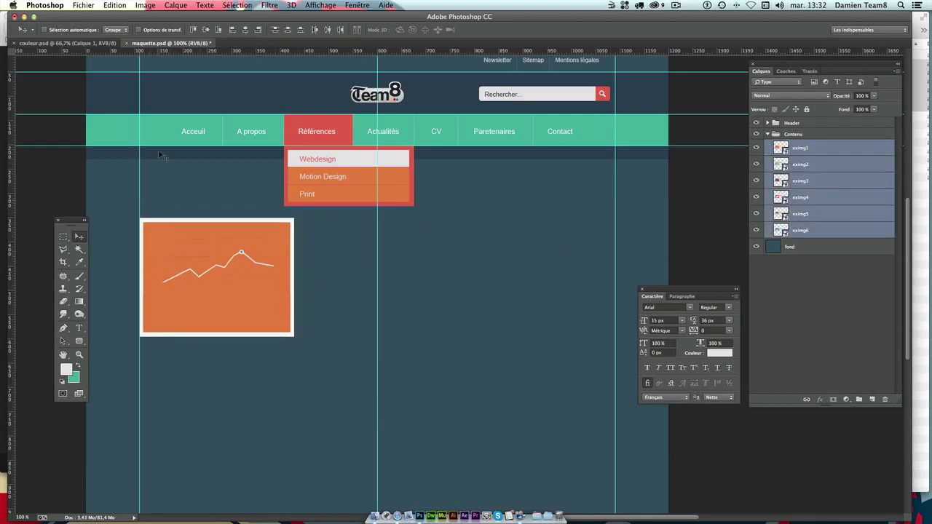
pyautogui.scroll(2, 169, 393)
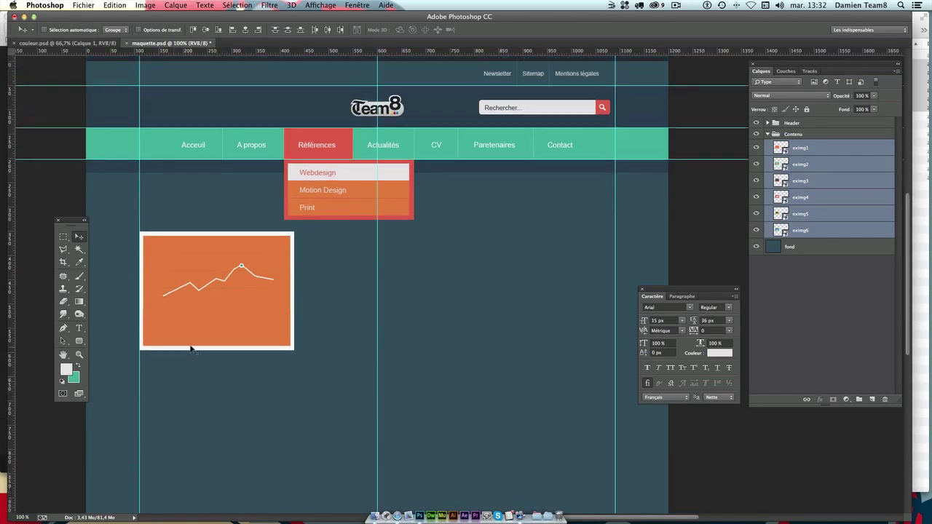
pyautogui.moveTo(183, 338)
pyautogui.mouseDown()
pyautogui.moveTo(181, 312)
pyautogui.moveTo(180, 323)
pyautogui.mouseUp()
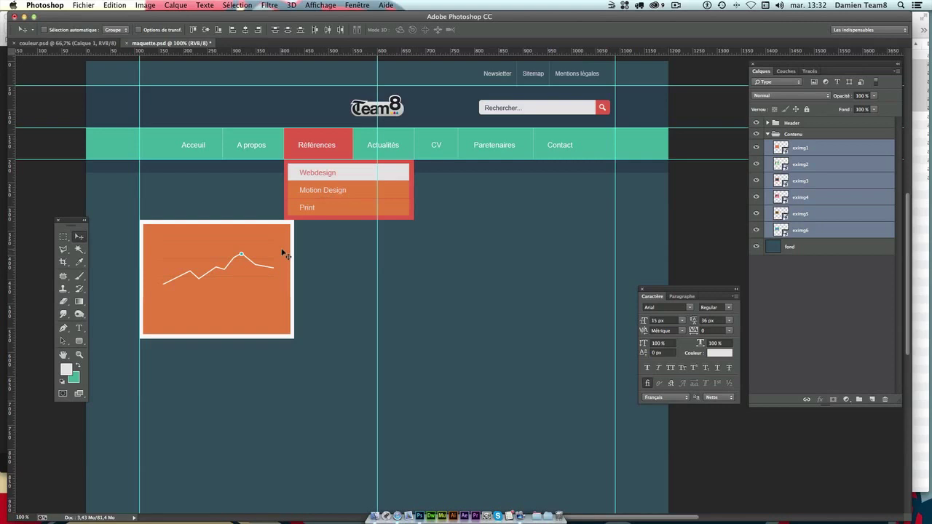
pyautogui.moveTo(276, 257); pyautogui.dragTo(274, 251)
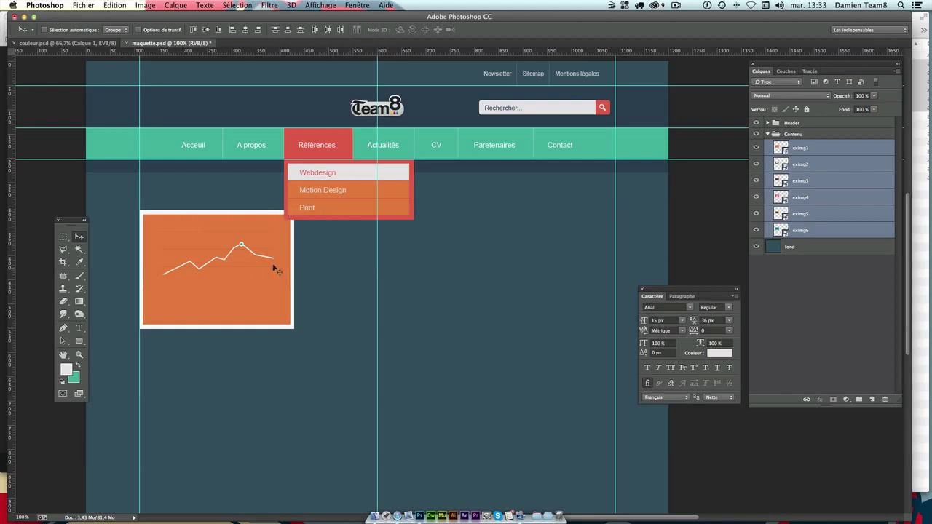
pyautogui.click(830, 149)
pyautogui.click(814, 180)
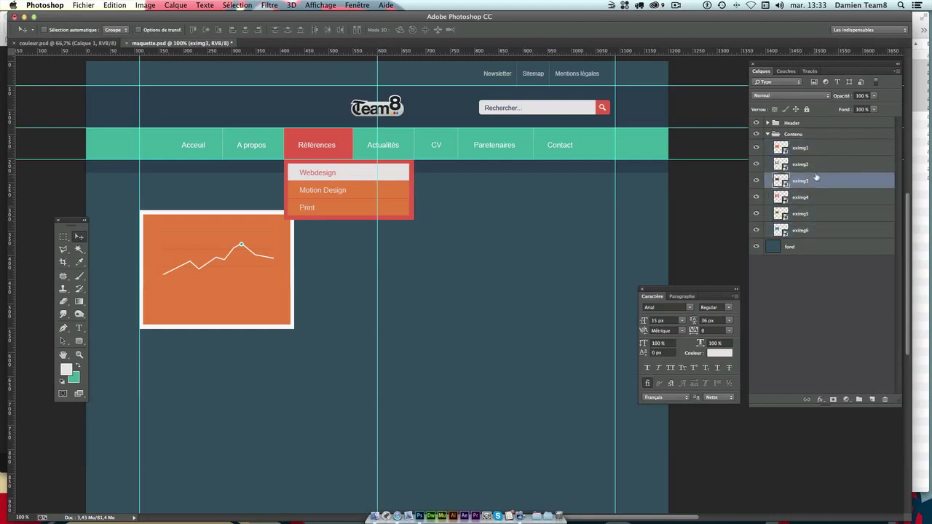
pyautogui.moveTo(180, 263); pyautogui.dragTo(507, 263)
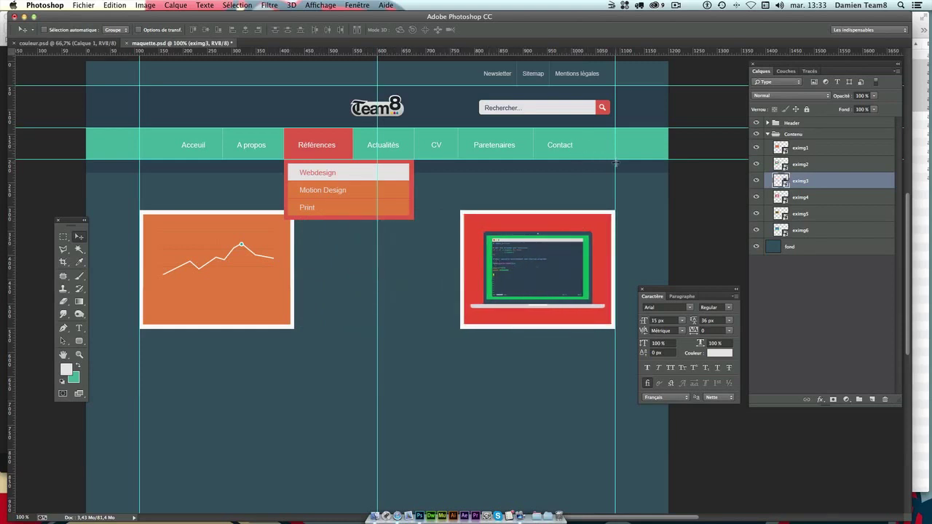
pyautogui.click(810, 169)
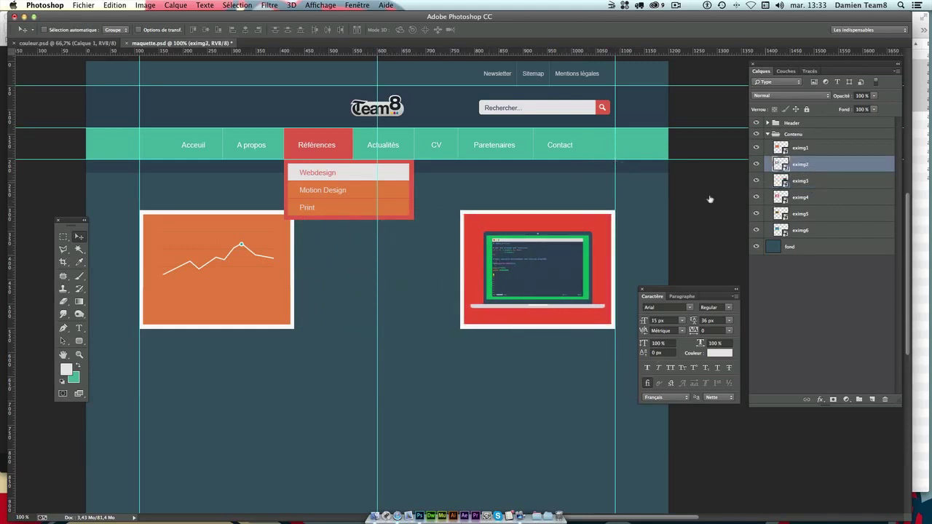
pyautogui.moveTo(208, 286); pyautogui.dragTo(364, 291)
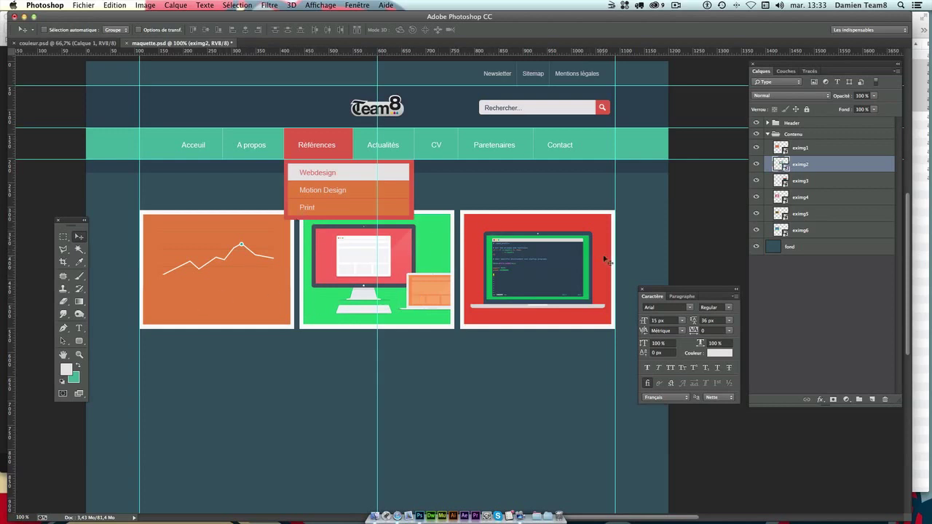
# Form the bottom row: eximg4 left, eximg6 iMac right, eximg5 yellow laptop middle, nudged into line.
pyautogui.click(811, 201)
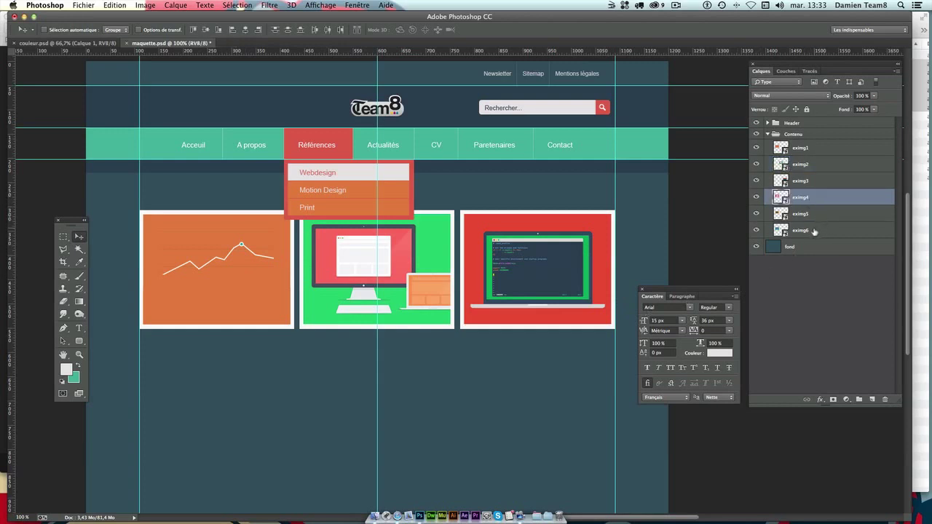
pyautogui.keyDown('shift'); pyautogui.click(814, 230); pyautogui.keyUp('shift')
pyautogui.moveTo(204, 184); pyautogui.dragTo(214, 326)
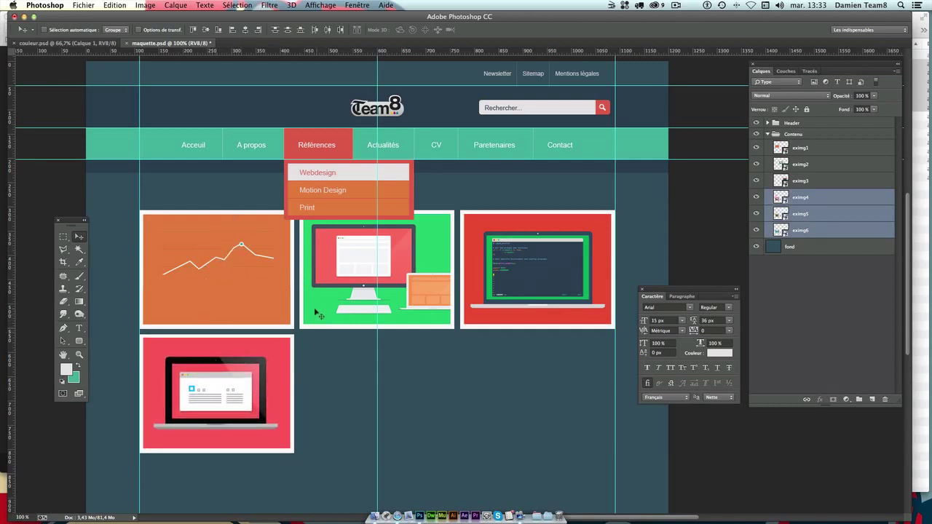
pyautogui.click(808, 230)
pyautogui.moveTo(183, 366); pyautogui.dragTo(480, 386)
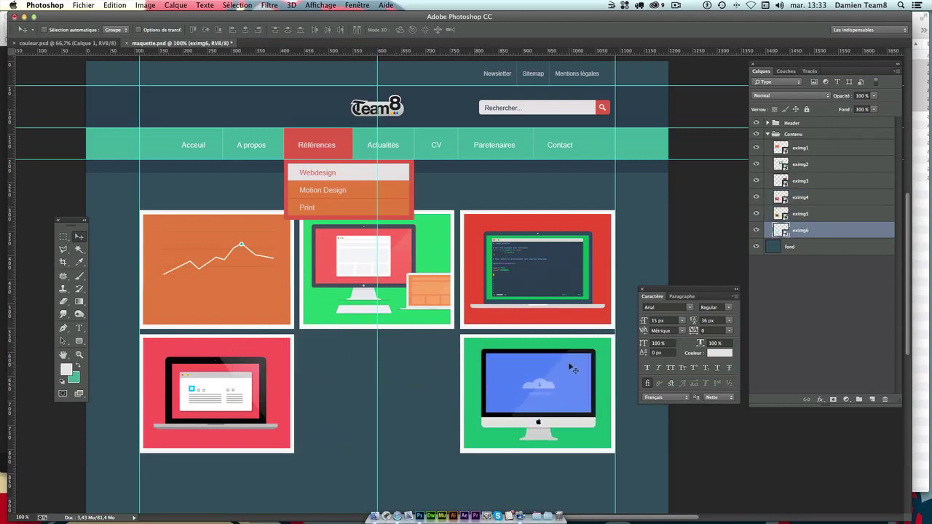
pyautogui.click(829, 214)
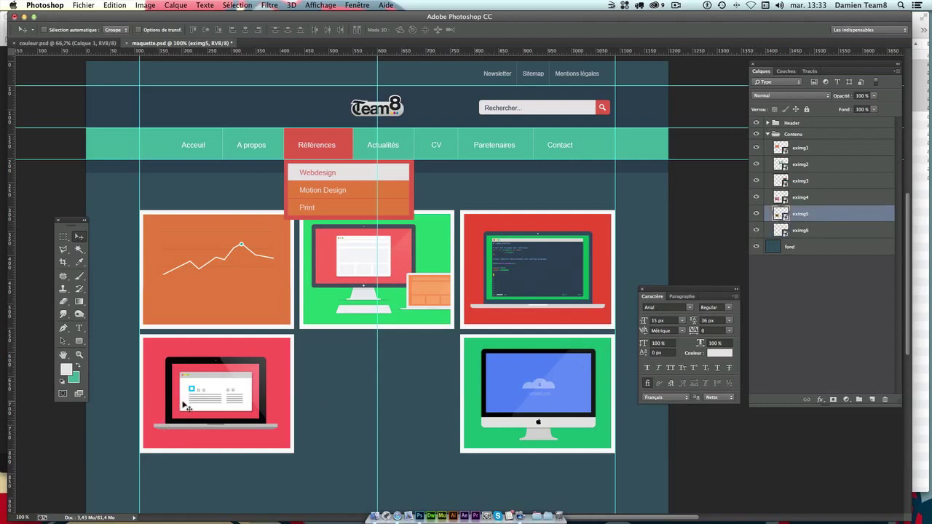
pyautogui.moveTo(182, 405); pyautogui.dragTo(345, 402)
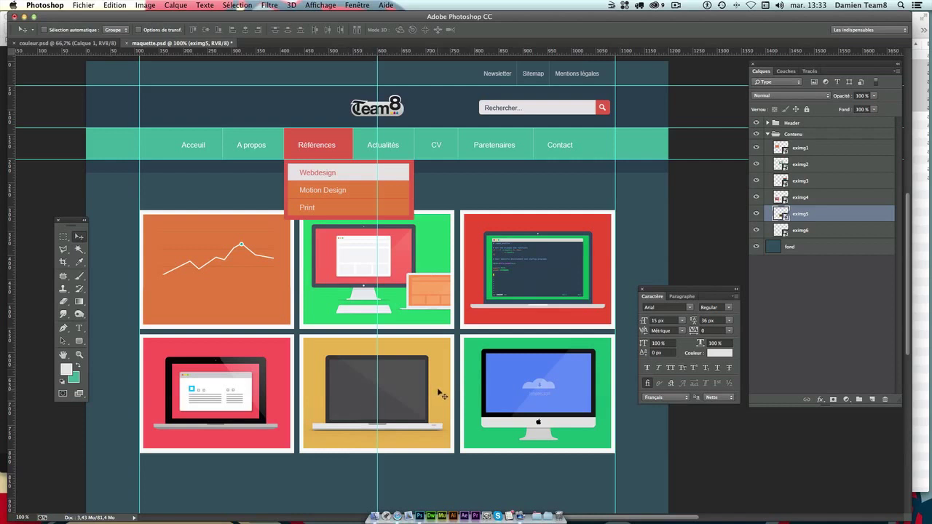
pyautogui.moveTo(433, 393)
pyautogui.mouseDown()
pyautogui.moveTo(439, 382)
pyautogui.moveTo(435, 391)
pyautogui.mouseUp()
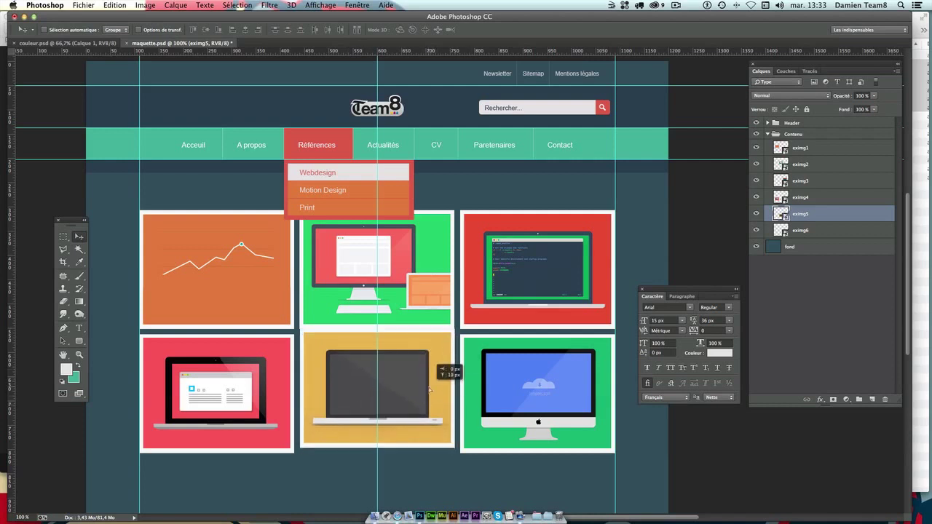
pyautogui.press('Left')
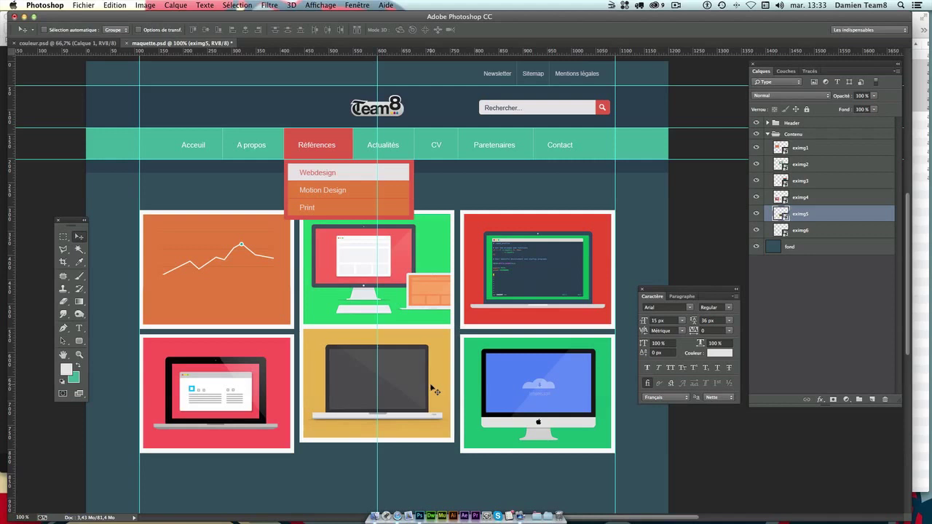
pyautogui.press('Down')
pyautogui.press('Down')
pyautogui.press('Down')
pyautogui.press('Down')
pyautogui.press('Down')
pyautogui.press('Down')
pyautogui.press('Down')
pyautogui.press('Down')
pyautogui.press('Down')
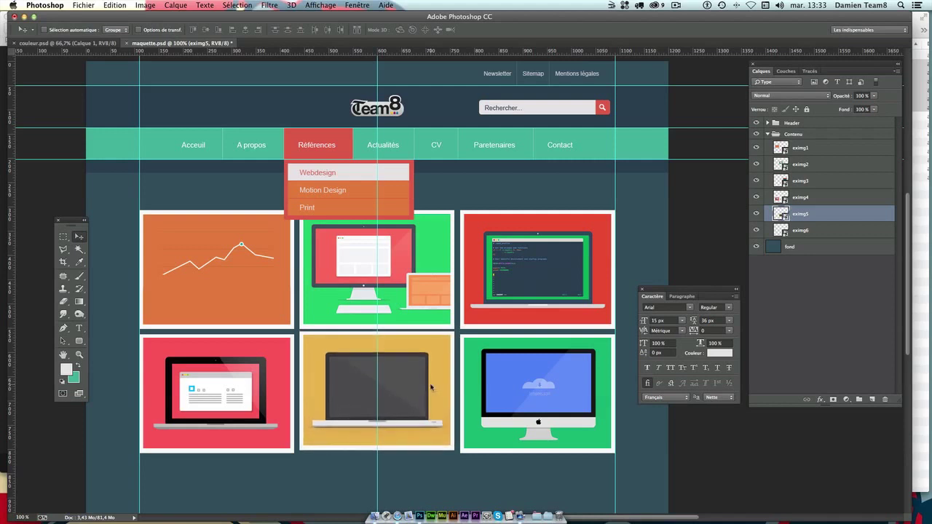
pyautogui.press('Down')
pyautogui.press('Down')
pyautogui.press('Down')
pyautogui.press('Down')
pyautogui.press('Down')
pyautogui.press('Down')
pyautogui.press('Down')
pyautogui.press('Down')
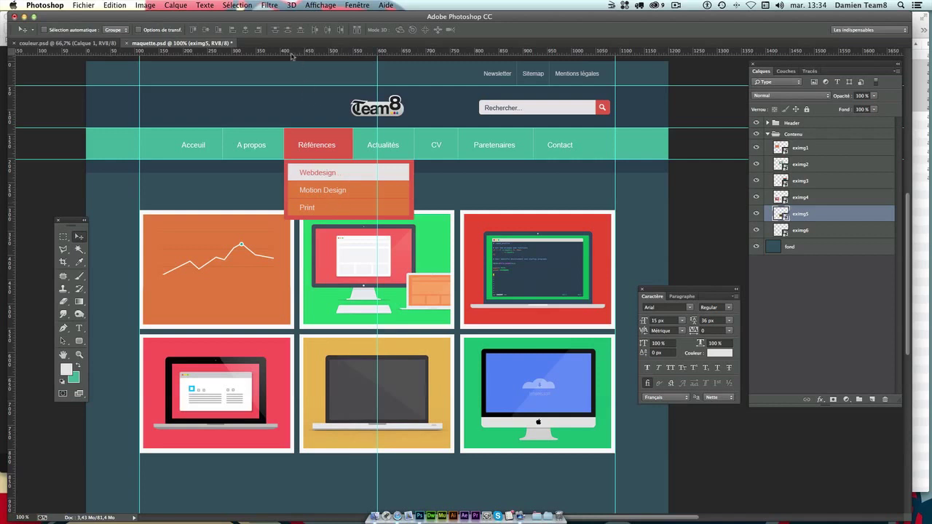
pyautogui.moveTo(294, 56); pyautogui.dragTo(309, 452)
pyautogui.moveTo(513, 249); pyautogui.dragTo(510, 260)
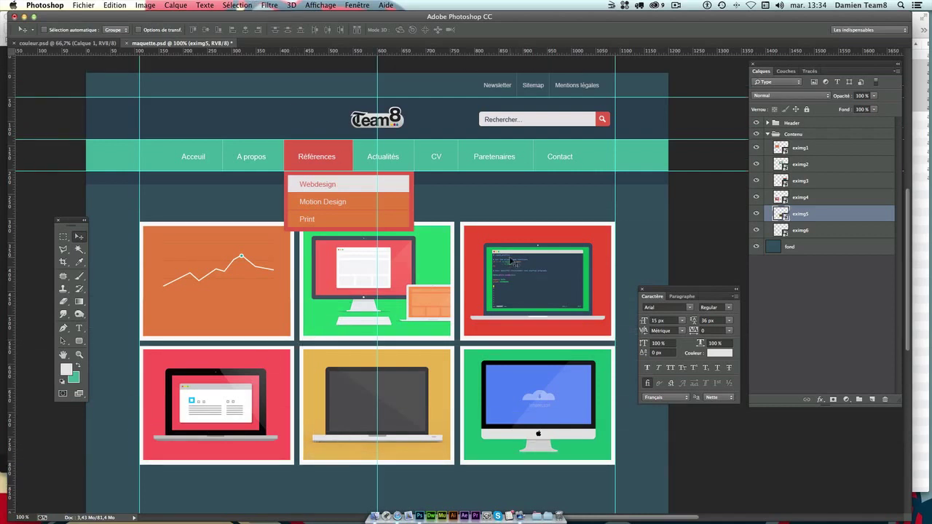
pyautogui.scroll(-2, 514, 260)
pyautogui.scroll(-4, 515, 264)
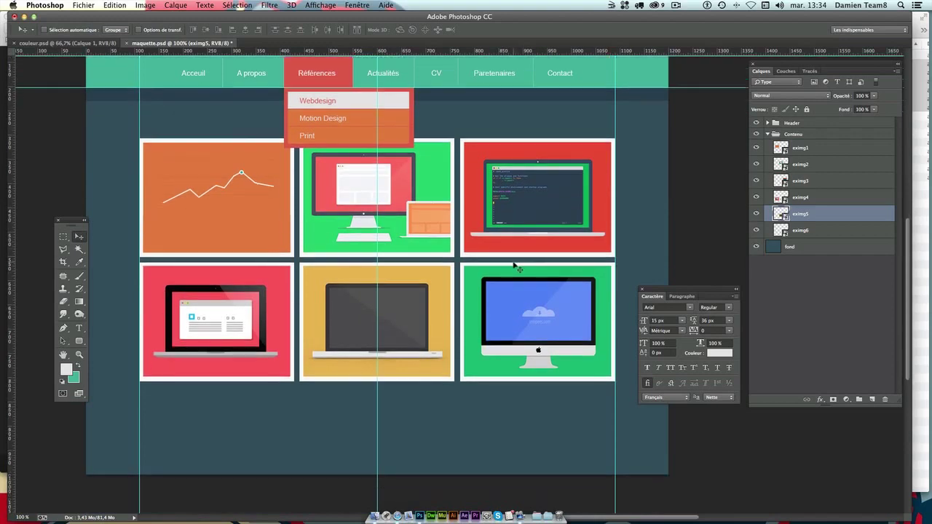
pyautogui.scroll(4, 470, 262)
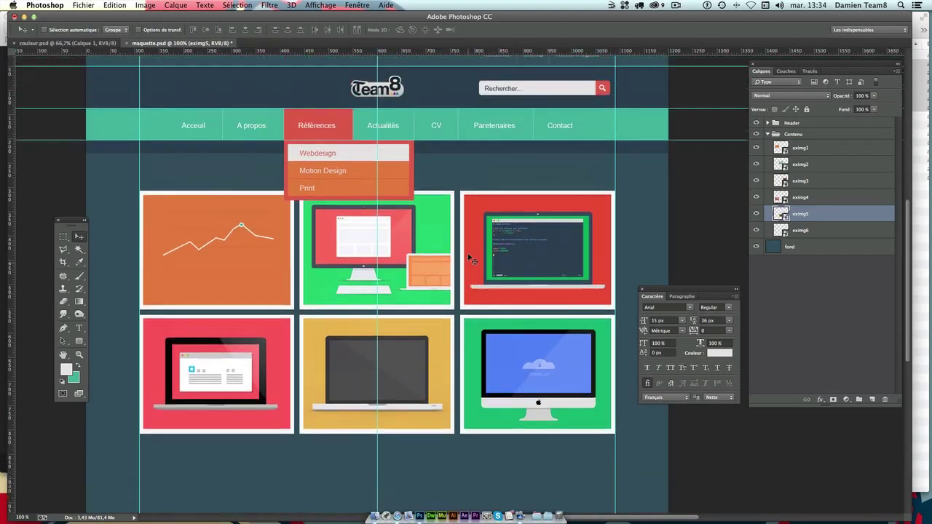
pyautogui.scroll(1, 471, 265)
pyautogui.scroll(3, 472, 265)
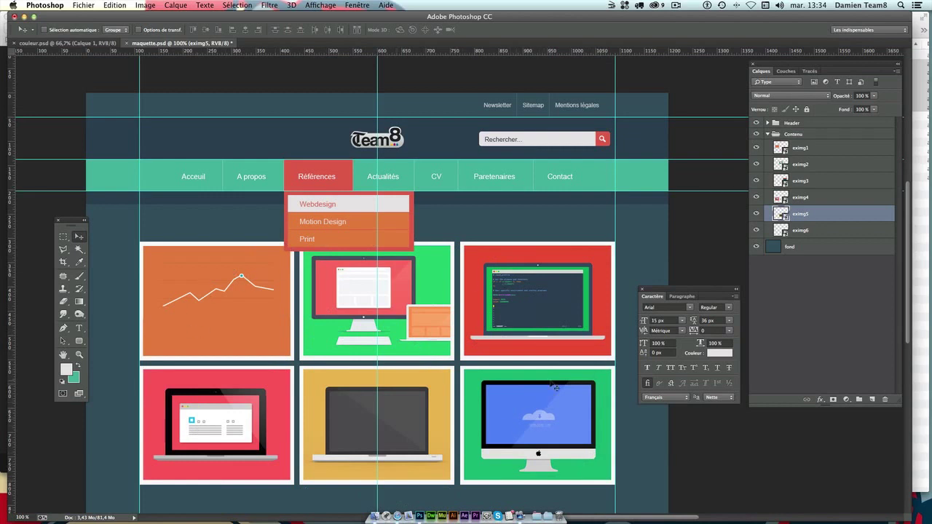
pyautogui.click(817, 148)
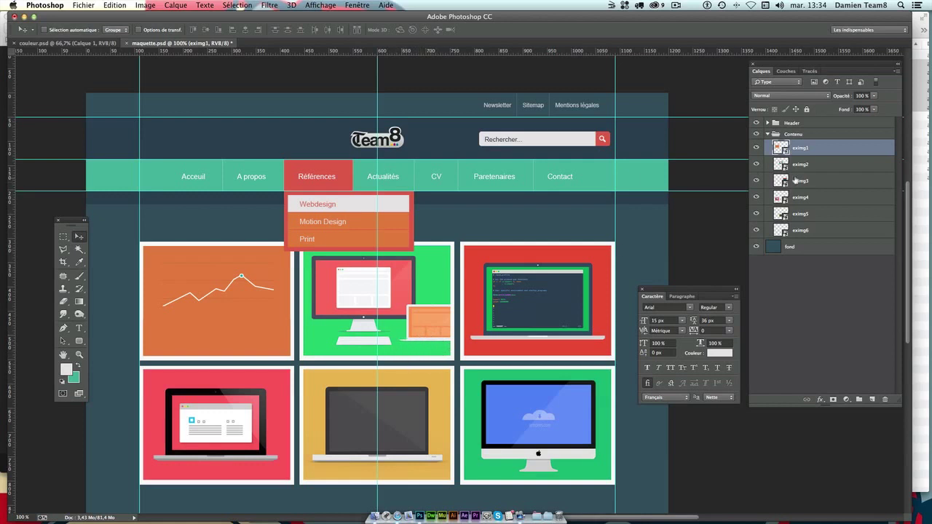
pyautogui.click(756, 148)
# Add a new layer above eximg1 named Fond vignette hover.
pyautogui.click(871, 400)
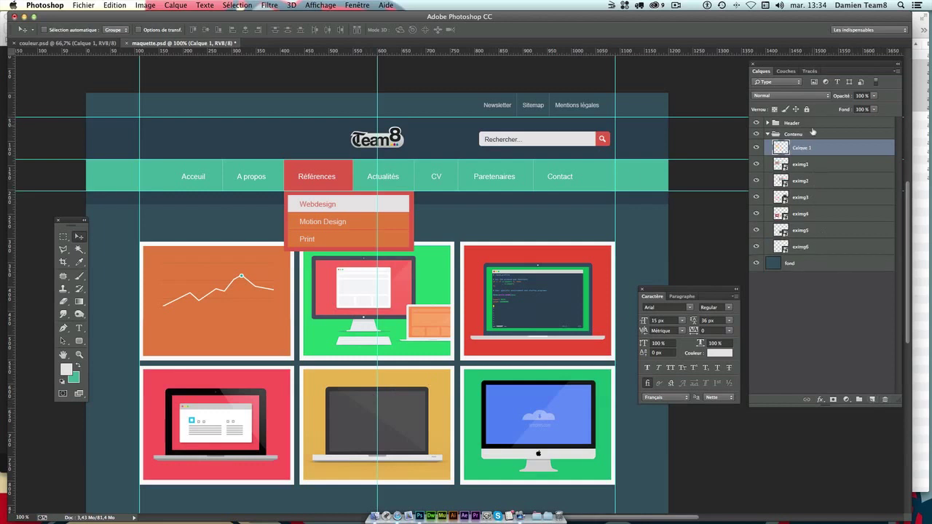
pyautogui.doubleClick(803, 148)
pyautogui.write('f')
pyautogui.write('ignette ho')
pyautogui.write('ver')
pyautogui.press('Return')
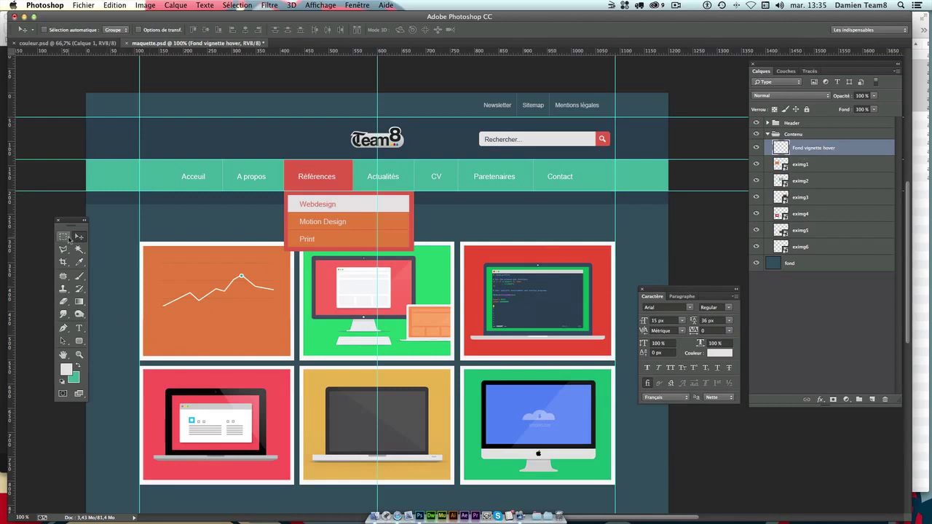
# Eyedrop the header's dark blue 2c3e50 as the foreground colour and pick the Rectangular Marquee.
pyautogui.click(67, 369)
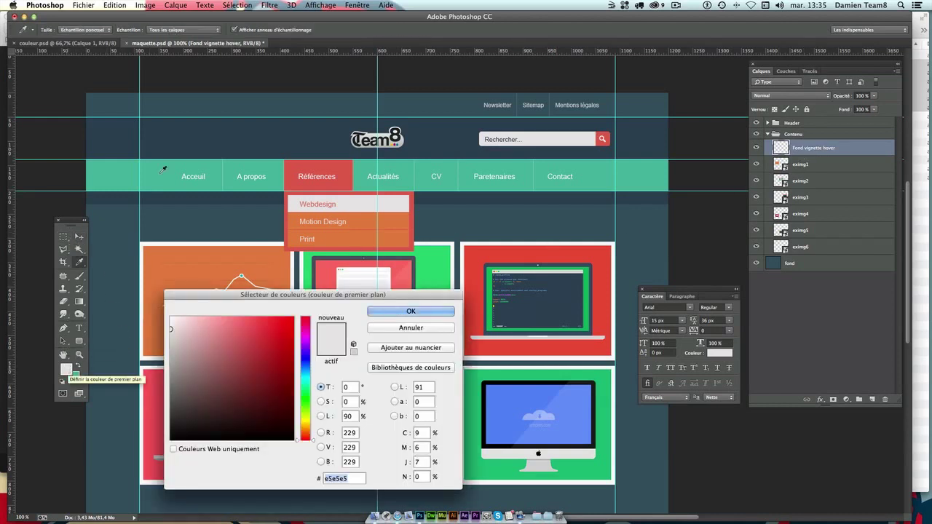
pyautogui.click(171, 135)
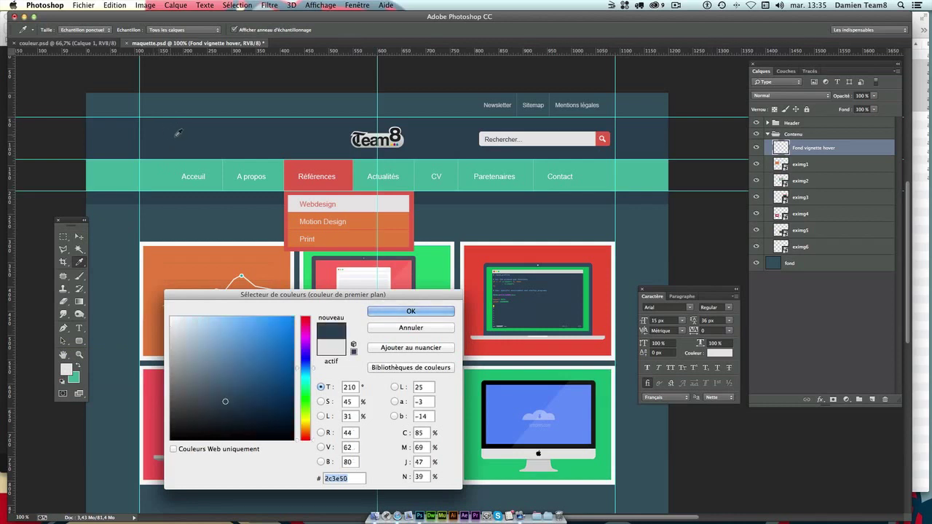
pyautogui.press('Return')
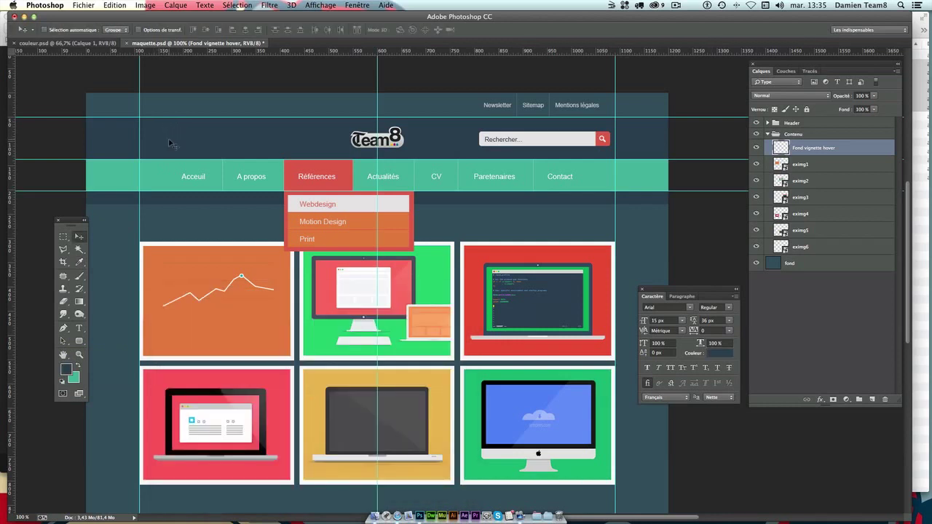
pyautogui.press('m')
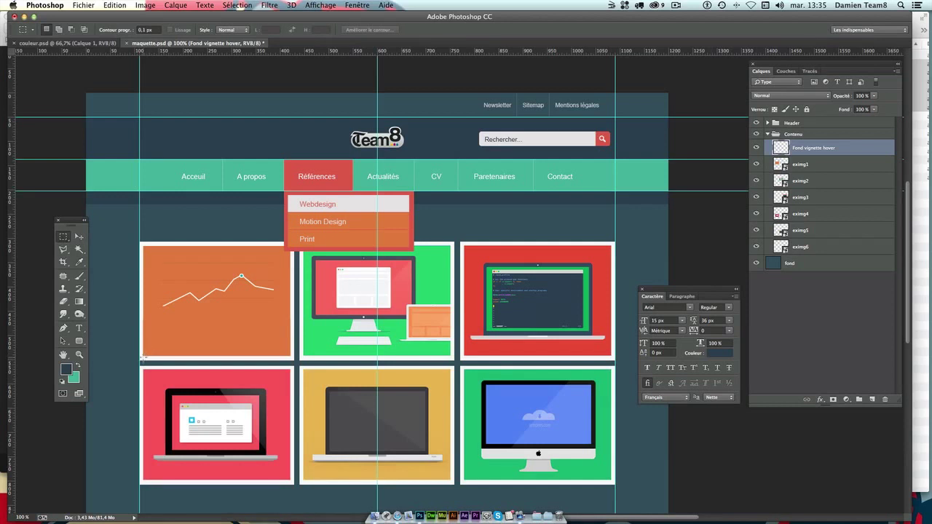
# Fill a marquee band across the orange tile's bottom with 2c3e50, then reload its selection.
pyautogui.moveTo(142, 356); pyautogui.dragTo(290, 318)
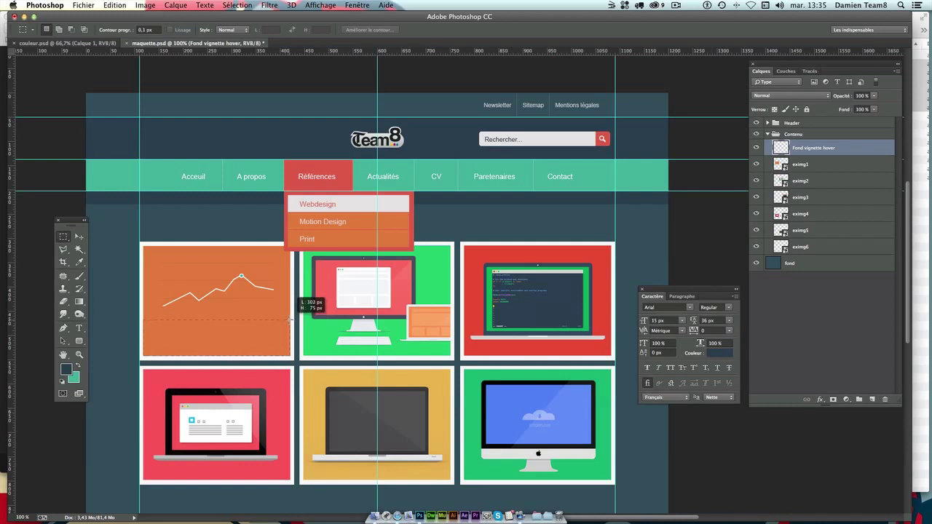
pyautogui.moveTo(291, 318); pyautogui.dragTo(292, 318)
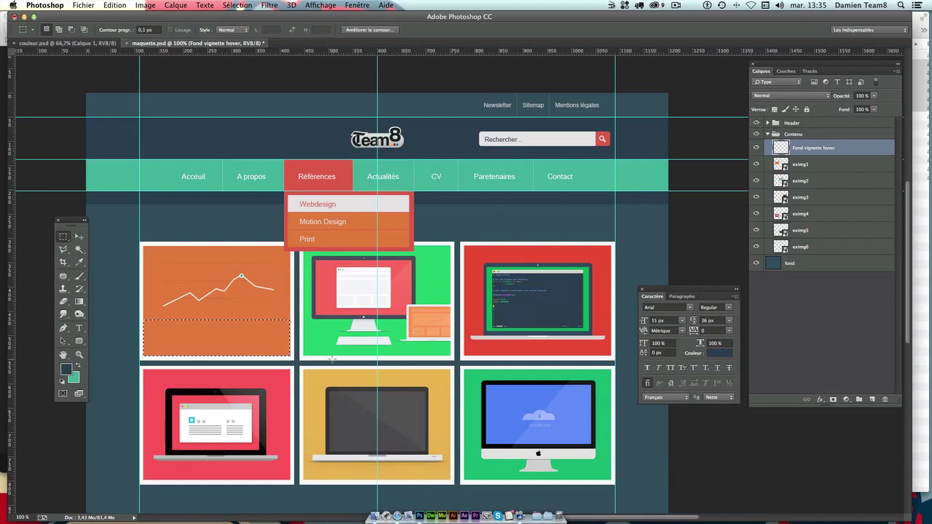
pyautogui.hotkey('shift', 'F5')
pyautogui.press('Return')
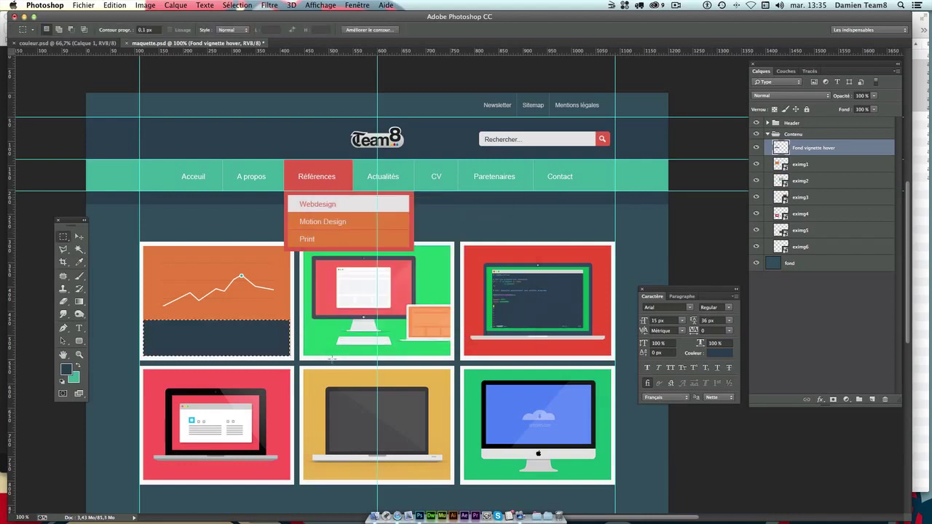
pyautogui.hotkey('ctrl', 'd')
pyautogui.keyDown('ctrl'); pyautogui.click(781, 148); pyautogui.keyUp('ctrl')
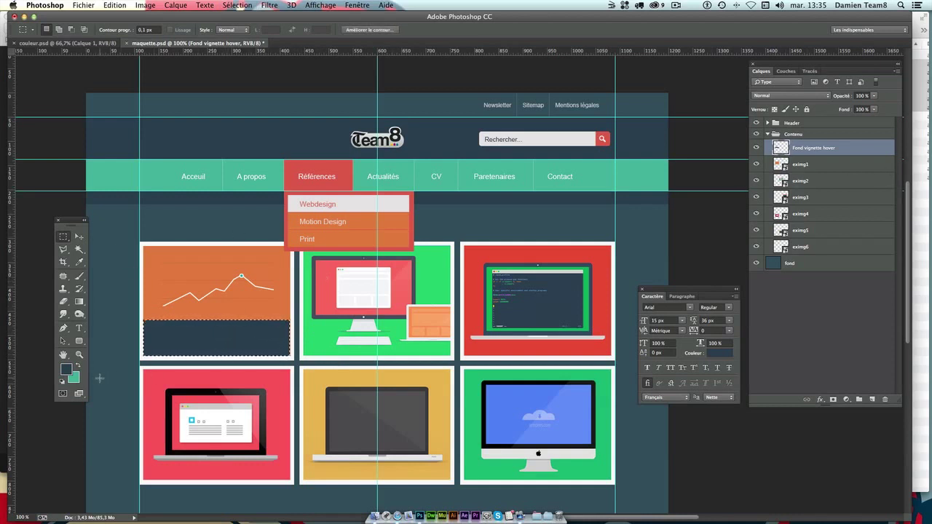
pyautogui.hscroll(-2, 100, 378)
pyautogui.click(67, 369)
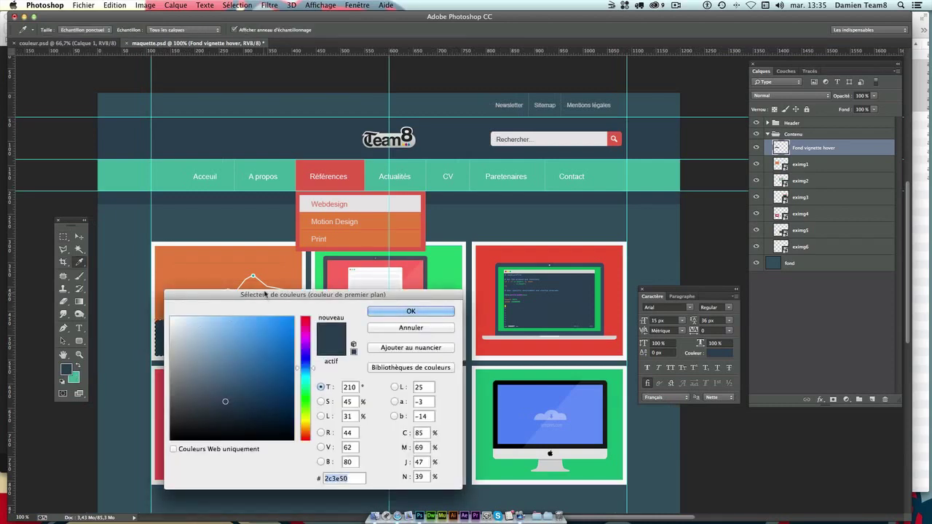
# Try a darker foreground blue in the Color Picker, cancelling the change.
pyautogui.moveTo(408, 288); pyautogui.dragTo(630, 227)
pyautogui.click(641, 251)
pyautogui.hotkey('ctrl', 'd')
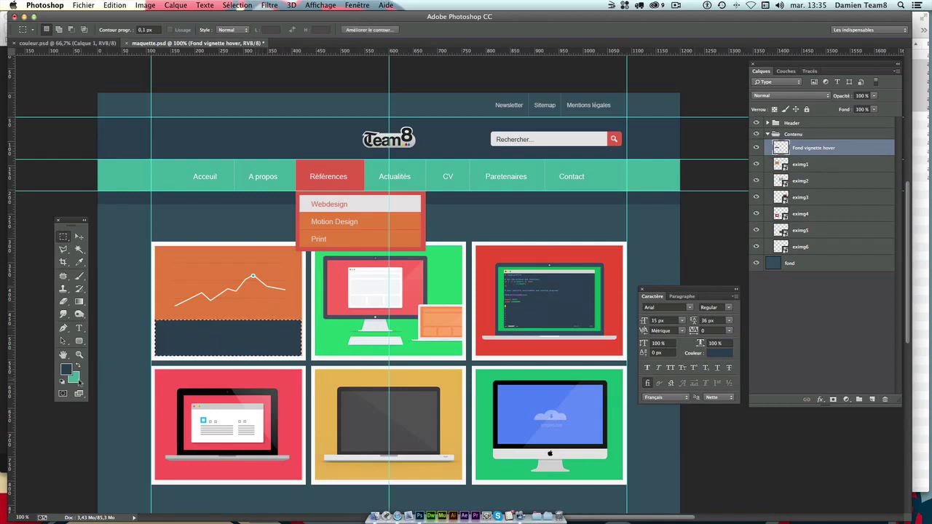
pyautogui.click(67, 370)
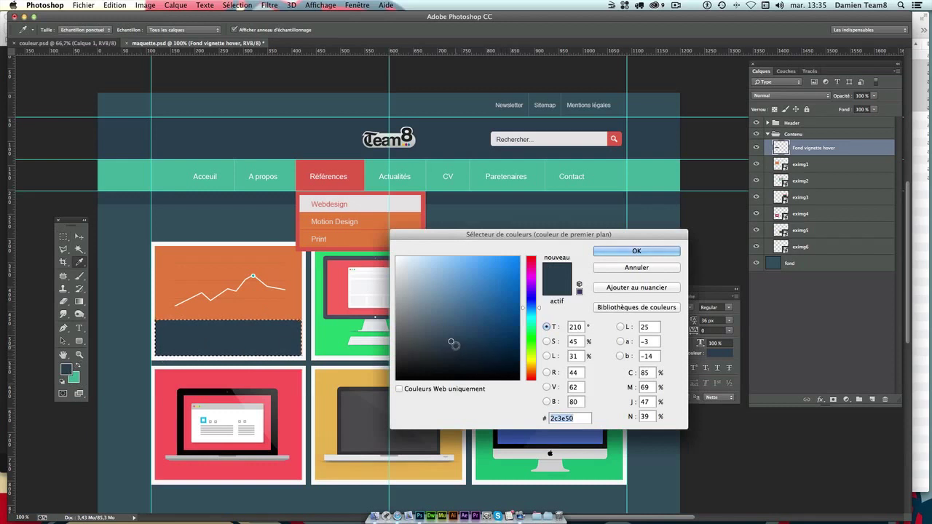
pyautogui.moveTo(451, 342); pyautogui.dragTo(453, 350)
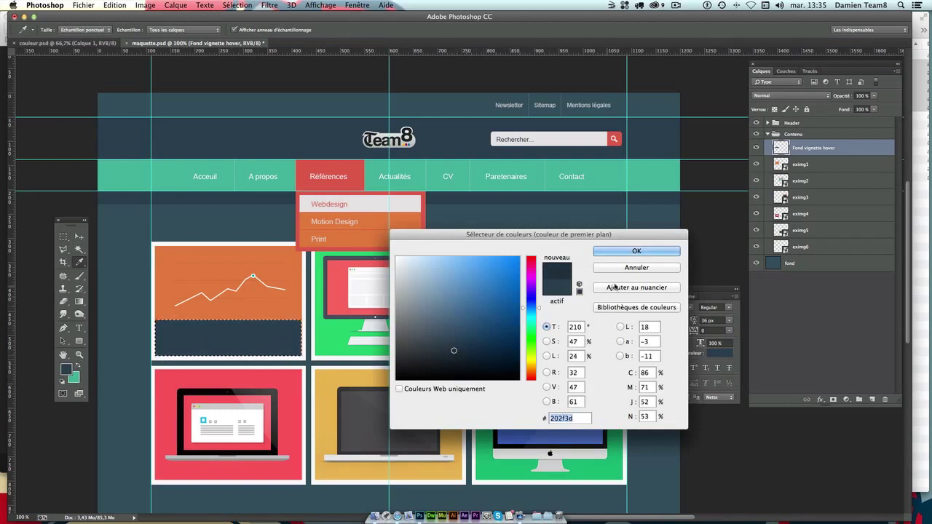
pyautogui.click(636, 267)
# Set the foreground to 22303e, refill the band with it, deselect and zoom in.
pyautogui.click(65, 369)
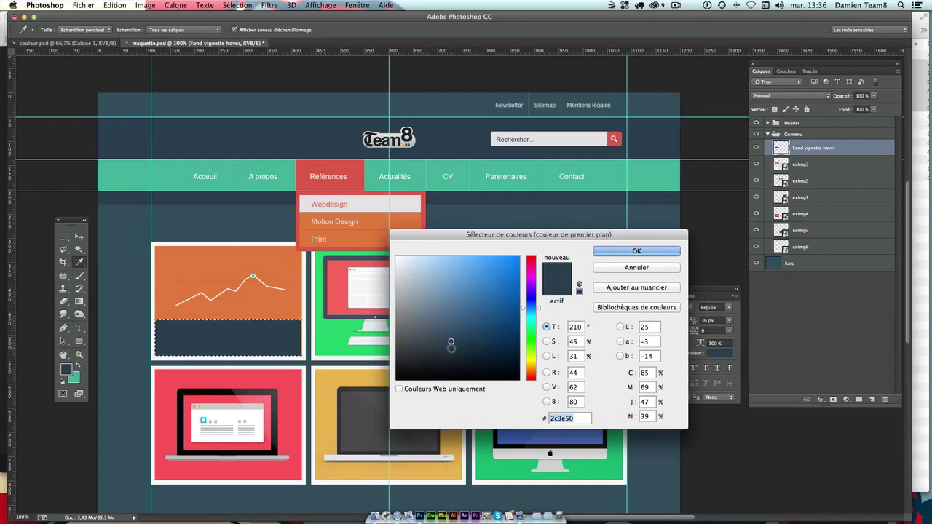
pyautogui.click(452, 352)
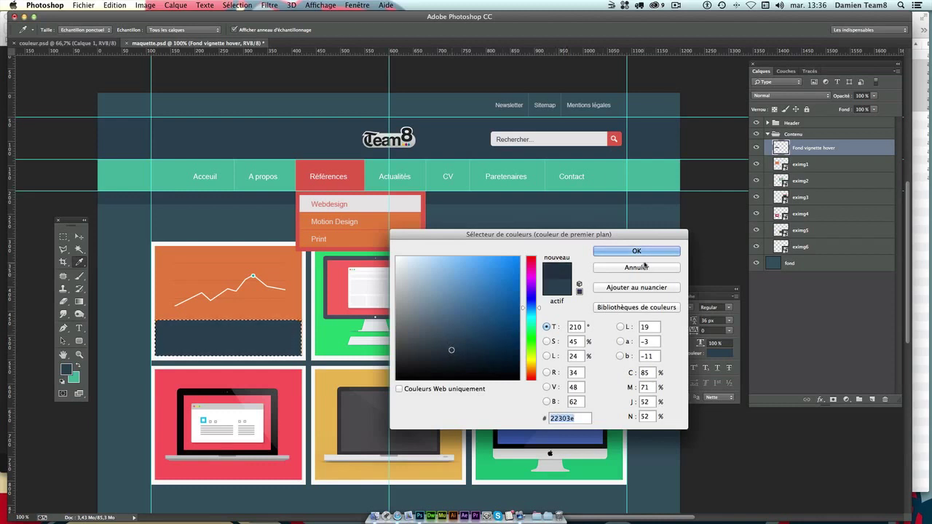
pyautogui.click(640, 254)
pyautogui.hotkey('shift', 'F5')
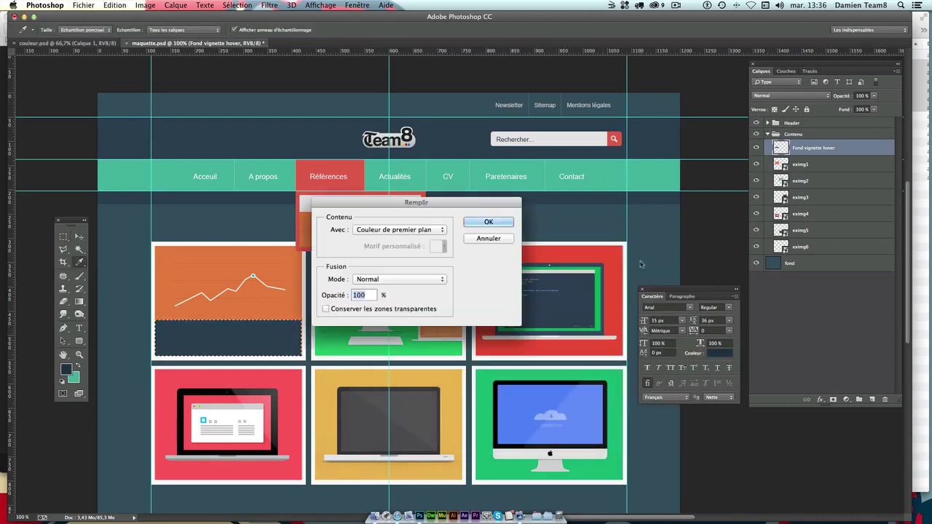
pyautogui.press('Return')
pyautogui.hotkey('ctrl', 'd')
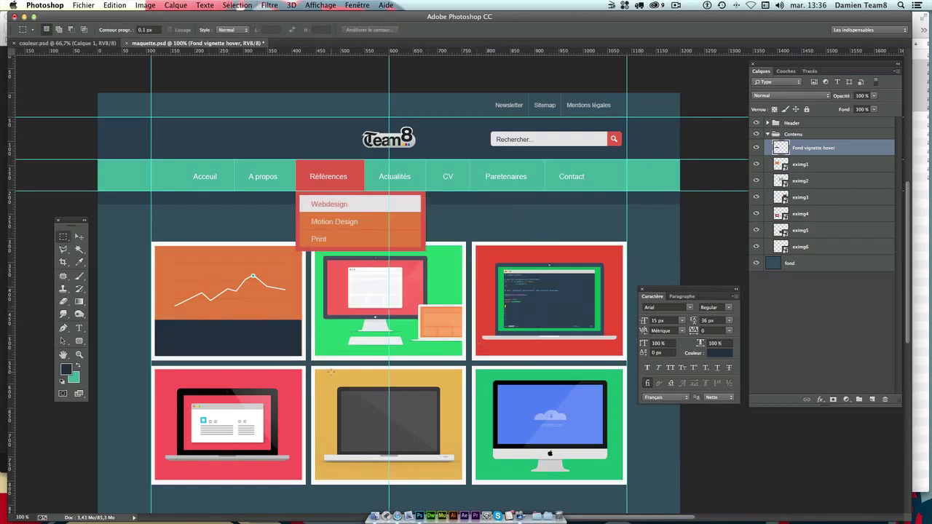
pyautogui.hotkey('ctrl', '+')
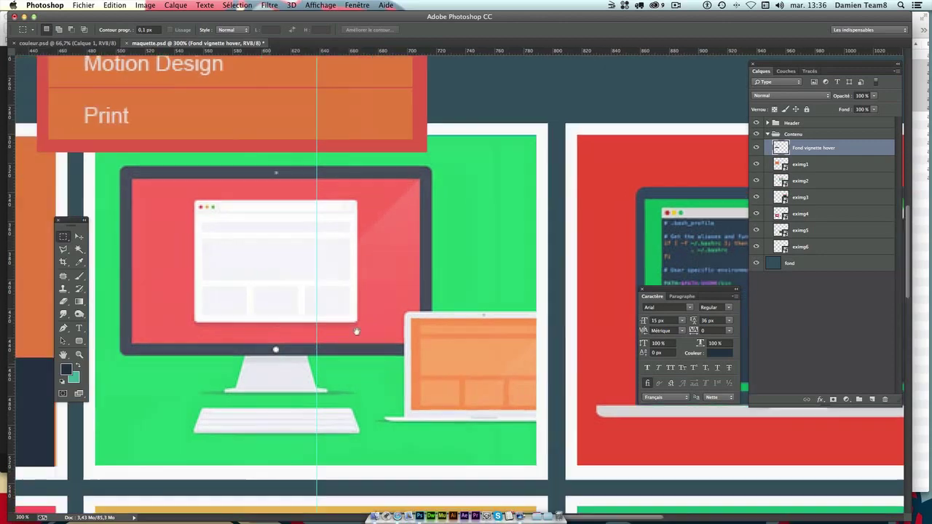
# Nudge the dark band left and stretch its right edge to the tile's edge, then return to 100%.
pyautogui.hscroll(-10, 331, 373)
pyautogui.scroll(-3, 331, 373)
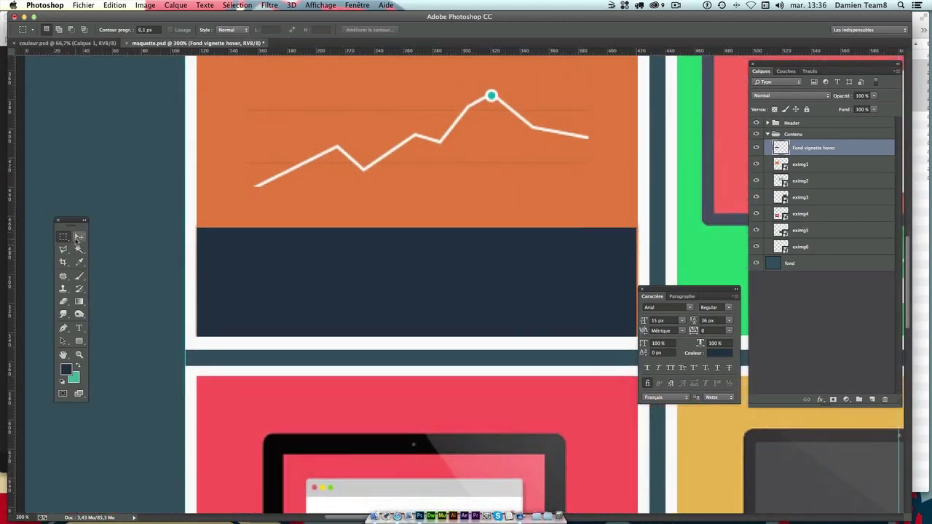
pyautogui.click(78, 237)
pyautogui.moveTo(291, 261); pyautogui.dragTo(285, 260)
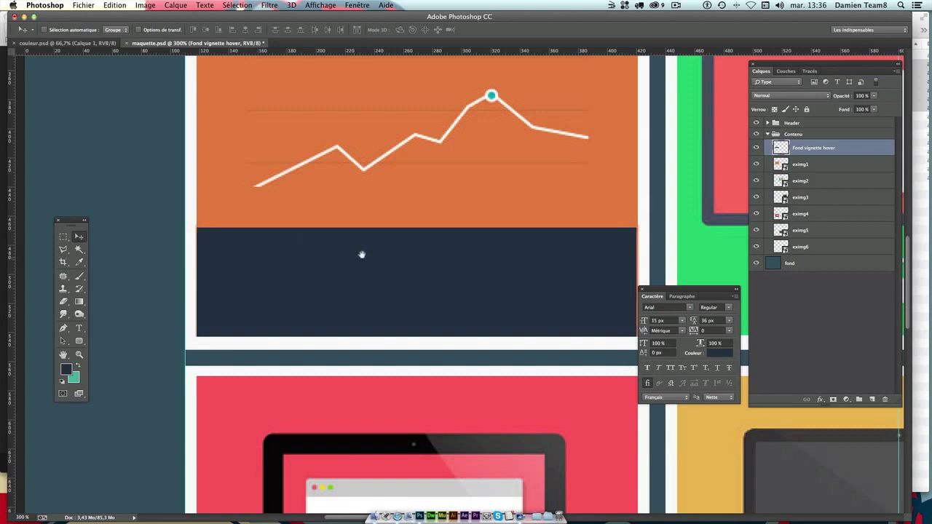
pyautogui.hscroll(3, 353, 255)
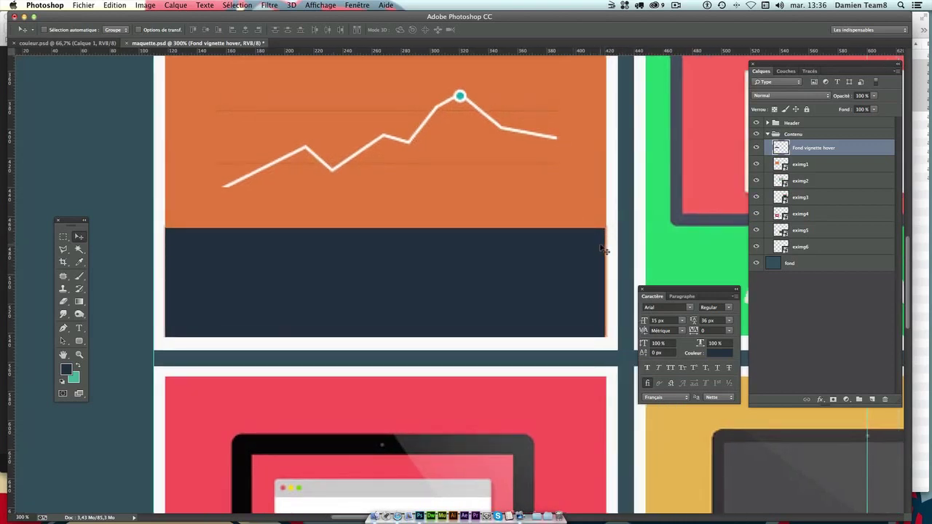
pyautogui.hotkey('ctrl', 't')
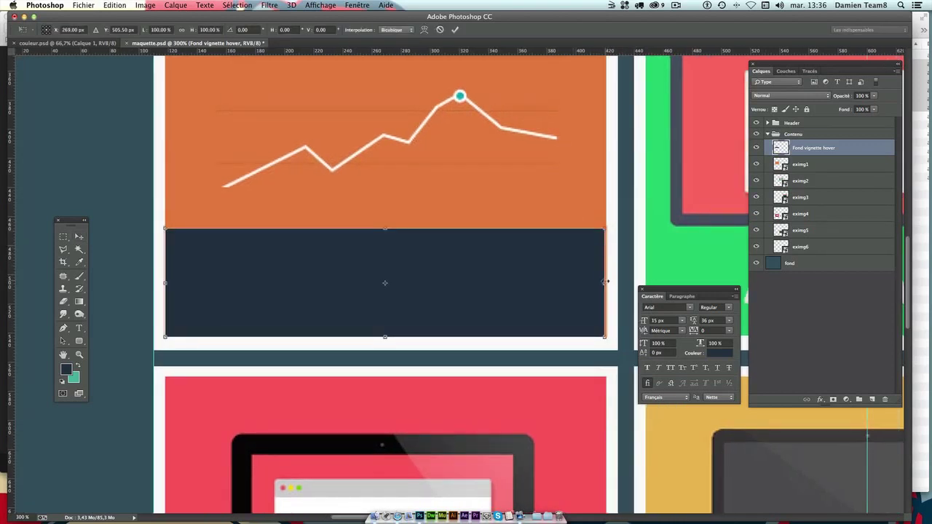
pyautogui.moveTo(604, 282); pyautogui.dragTo(607, 283)
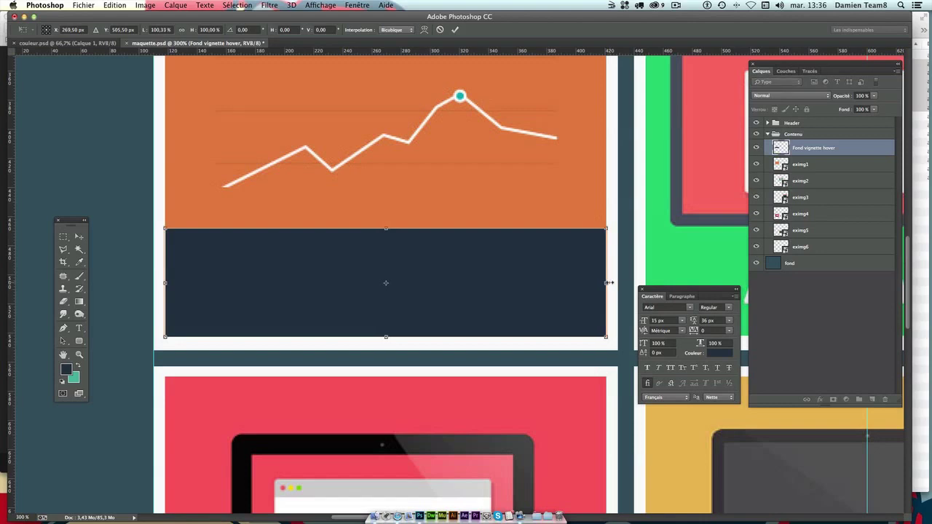
pyautogui.press('Return')
pyautogui.hotkey('ctrl', '1')
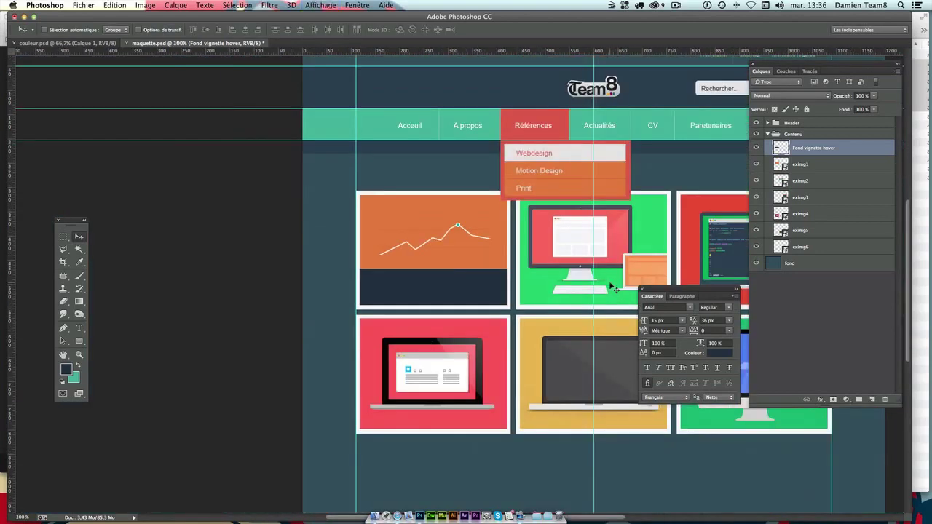
pyautogui.moveTo(122, 255); pyautogui.dragTo(286, 275)
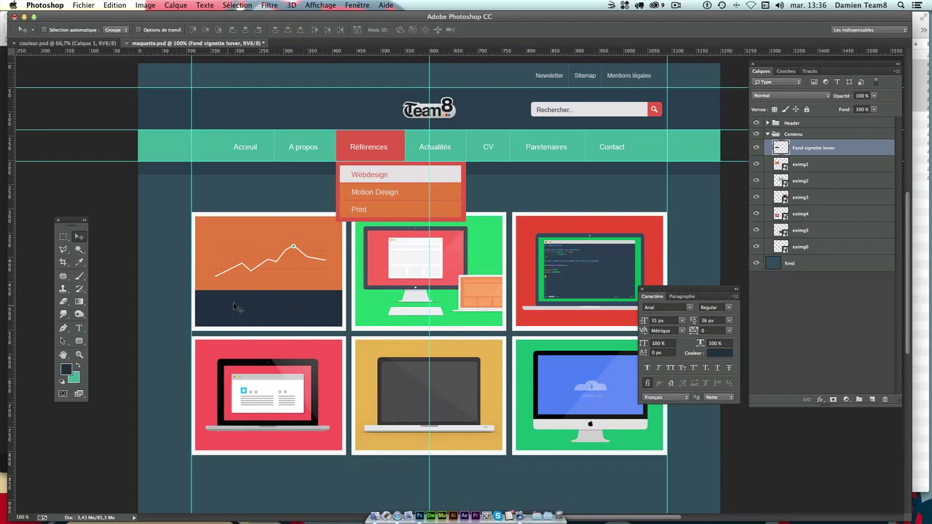
# Start a text layer in the dark band and select its title text.
pyautogui.scroll(2, 228, 310)
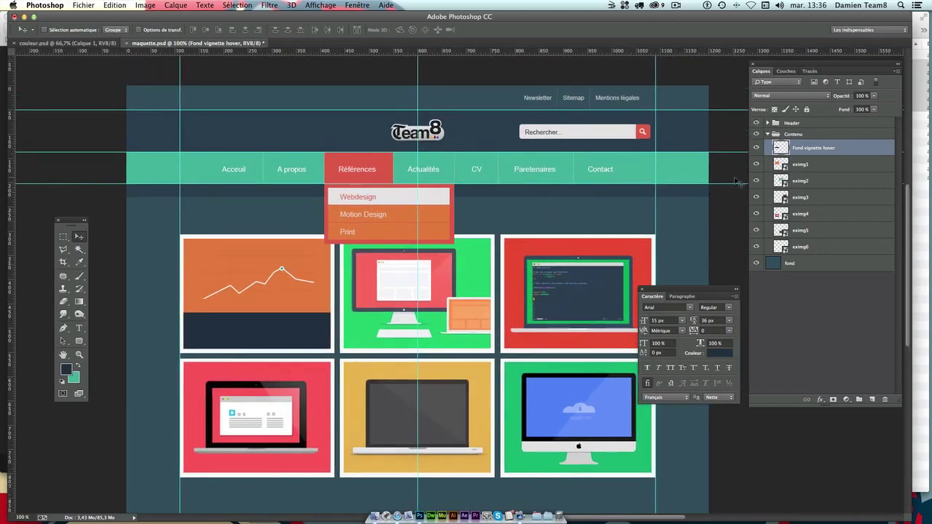
pyautogui.click(79, 329)
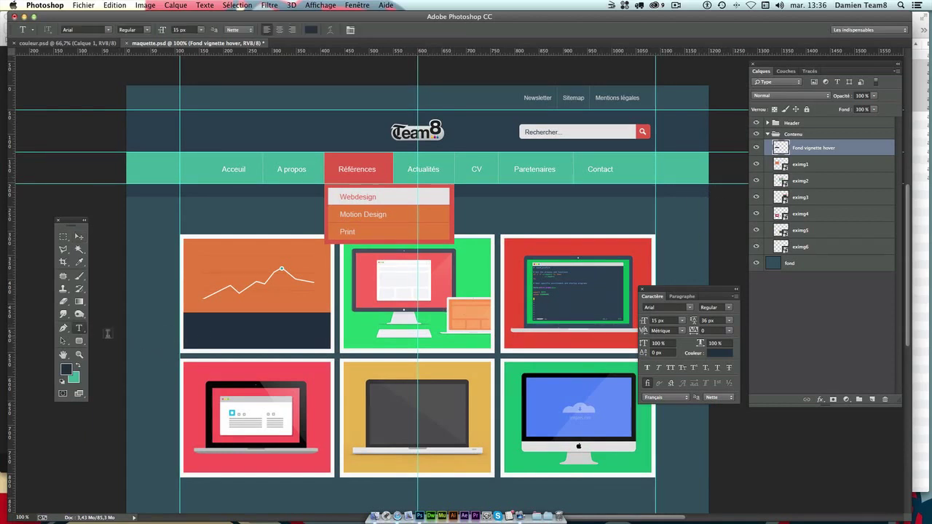
pyautogui.moveTo(79, 328); pyautogui.dragTo(209, 326)
pyautogui.click(197, 324)
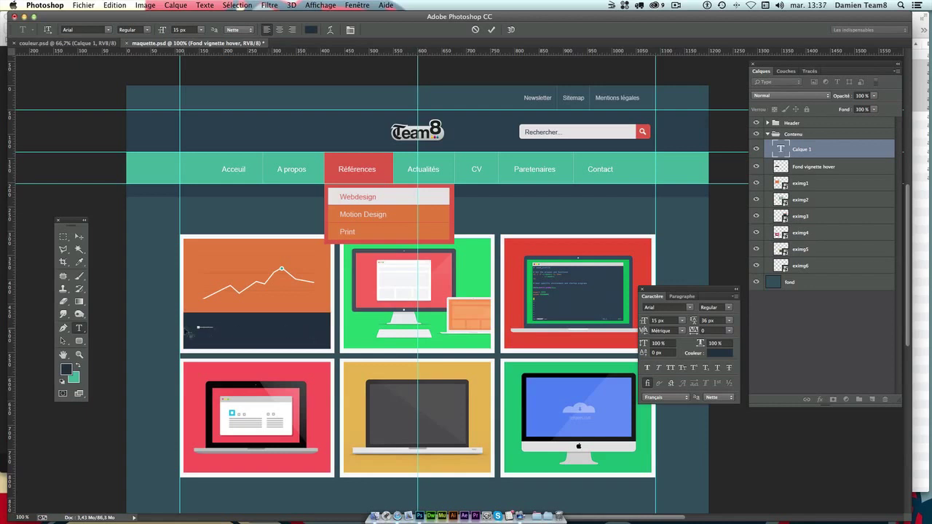
pyautogui.moveTo(198, 324); pyautogui.dragTo(226, 321)
# Colour the title red fc565a from a thumbnail and make it read 'Titre du projet'.
pyautogui.click(719, 354)
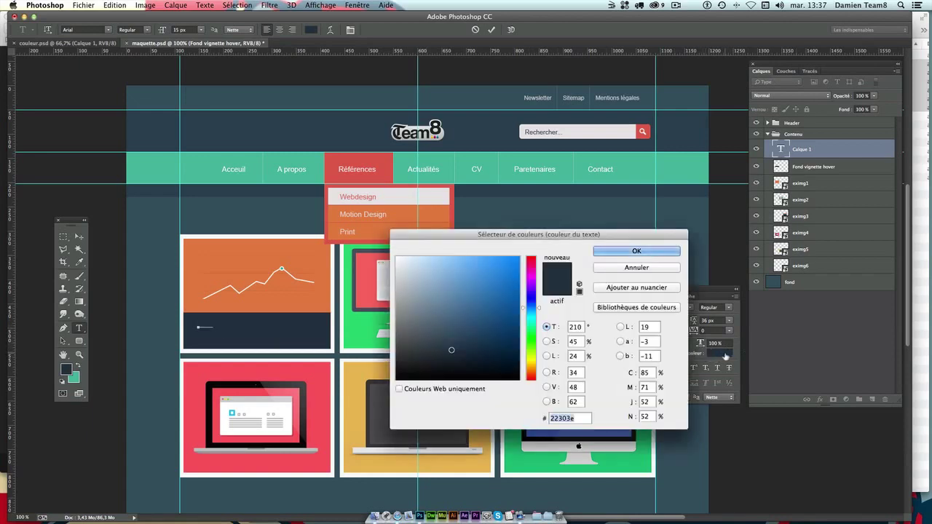
pyautogui.moveTo(611, 242)
pyautogui.mouseDown()
pyautogui.moveTo(525, 346)
pyautogui.moveTo(561, 326)
pyautogui.mouseUp()
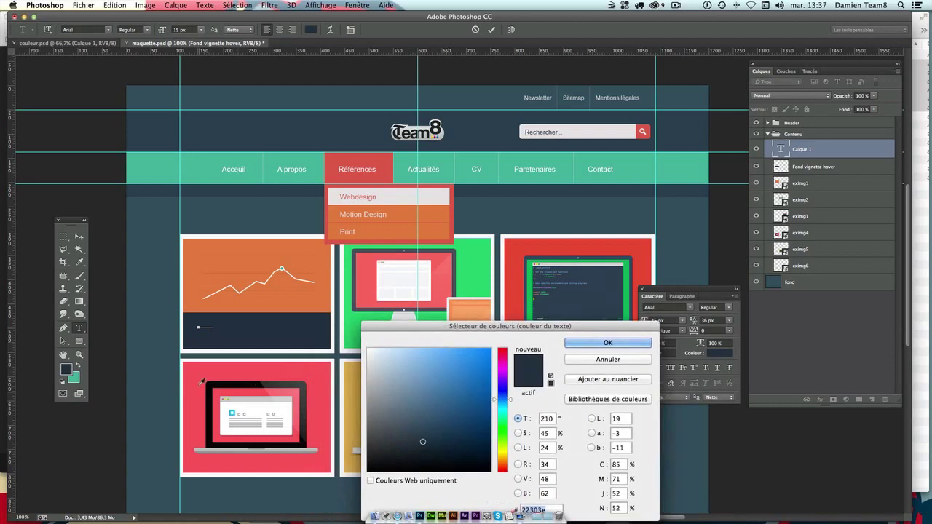
pyautogui.click(202, 382)
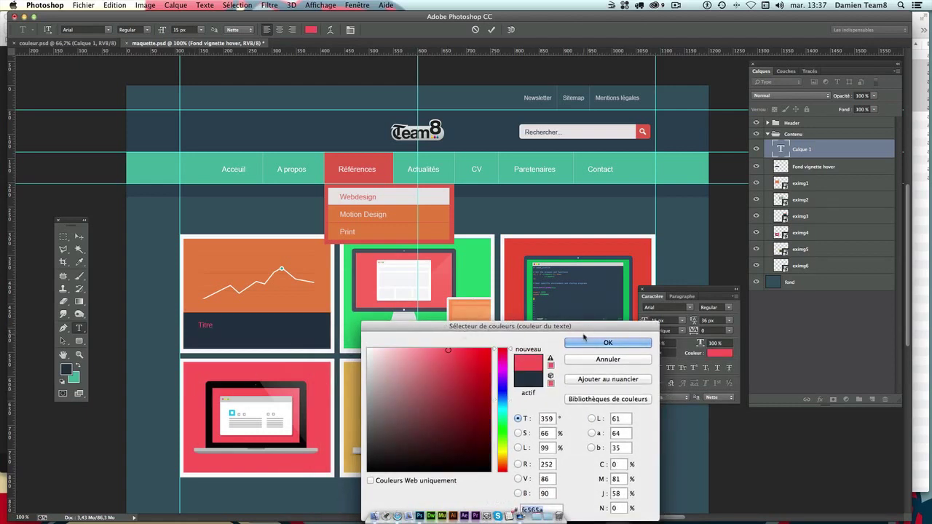
pyautogui.click(585, 342)
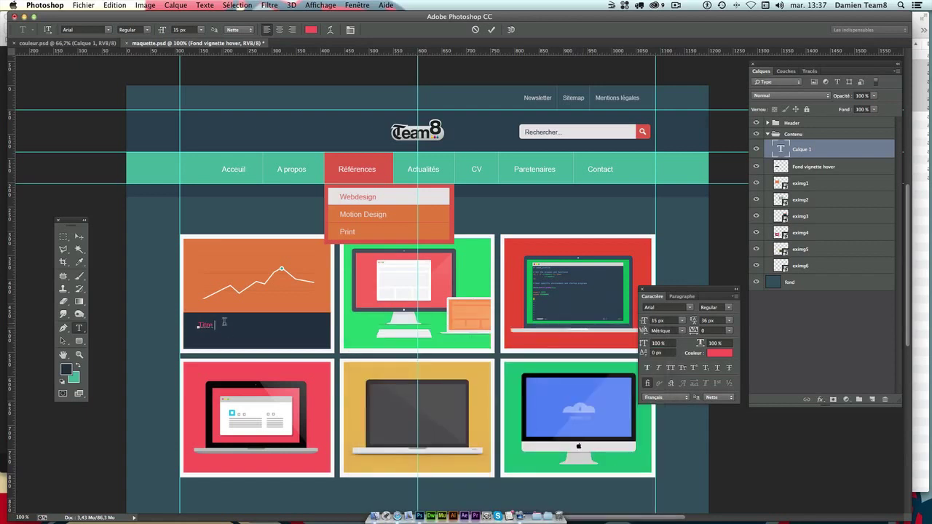
pyautogui.write('d')
pyautogui.write('u projet')
pyautogui.click(79, 237)
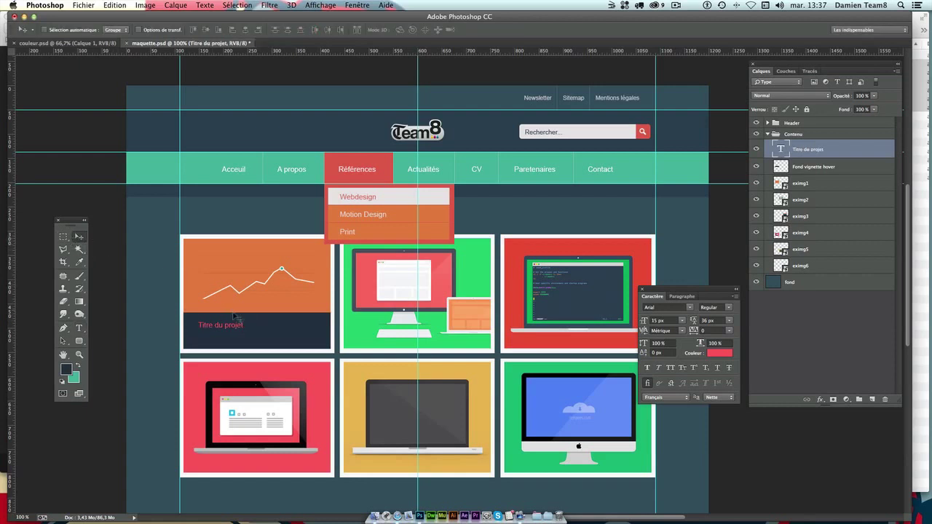
# Place the 'Titre du projet' title at the orange thumbnail's lower left and set it to 14 px.
pyautogui.moveTo(236, 318); pyautogui.dragTo(236, 327)
pyautogui.press('Up')
pyautogui.press('Right')
pyautogui.click(667, 320)
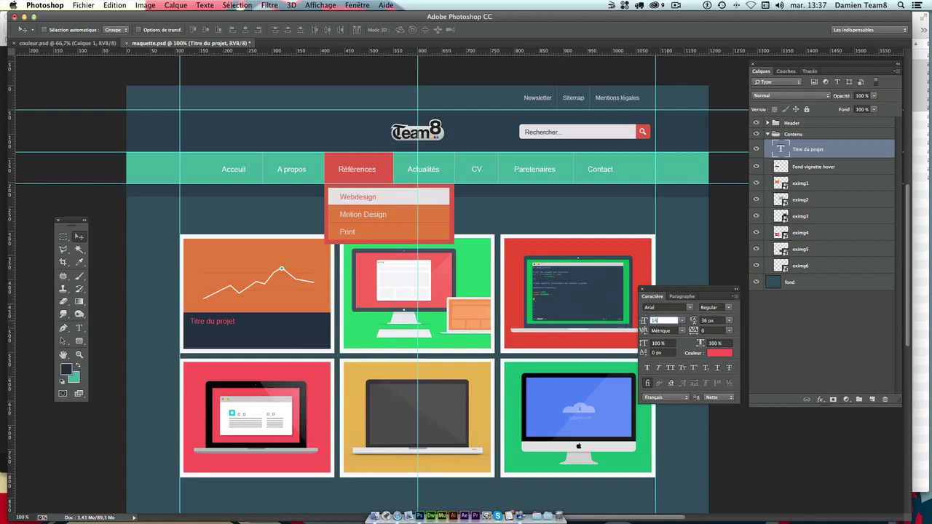
pyautogui.press('Return')
# Reopen the project title text for editing, then switch to Safari.
pyautogui.click(80, 328)
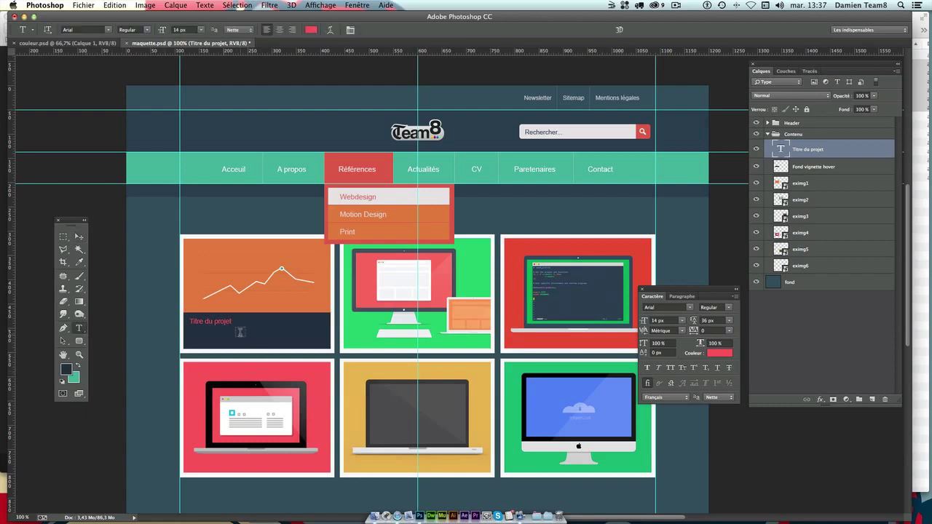
pyautogui.click(227, 322)
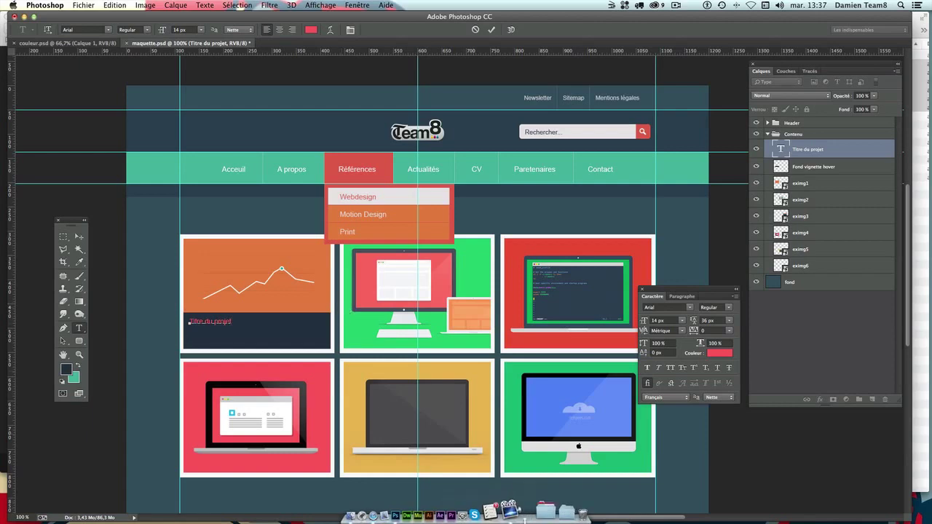
pyautogui.click(397, 514)
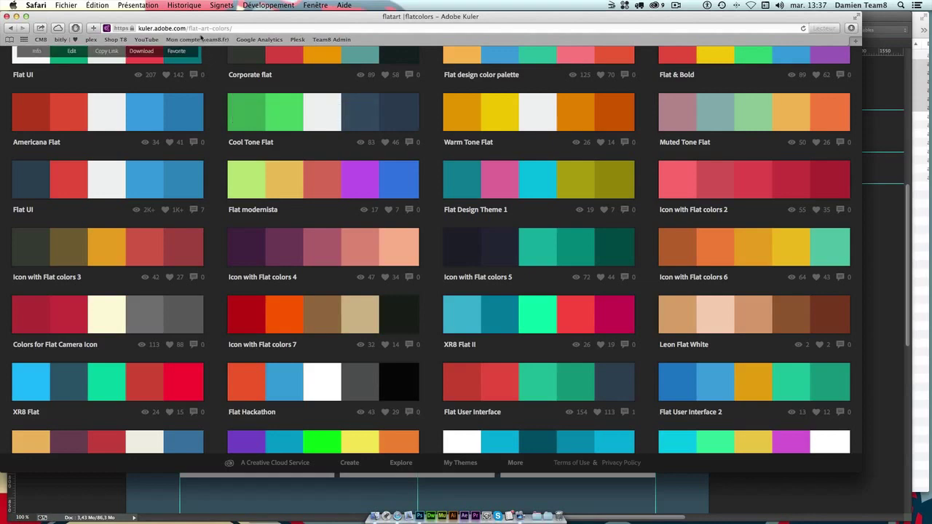
# Search for 'ipsum' and open the lipsum.com generator site.
pyautogui.click(222, 28)
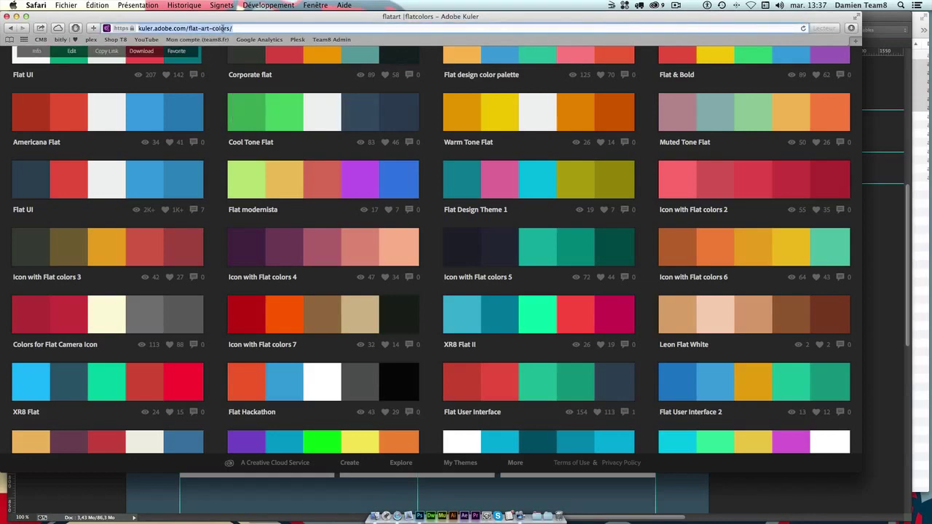
pyautogui.write('ips')
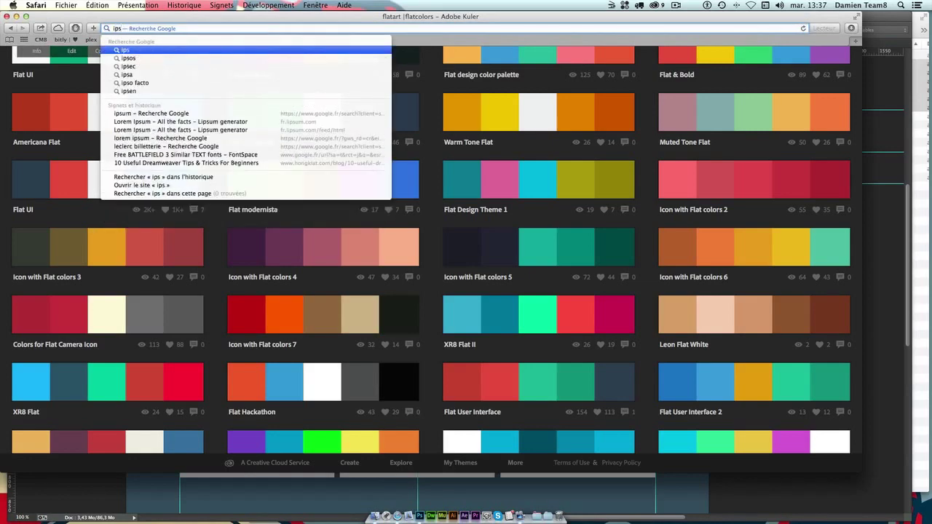
pyautogui.write('um')
pyautogui.press('Return')
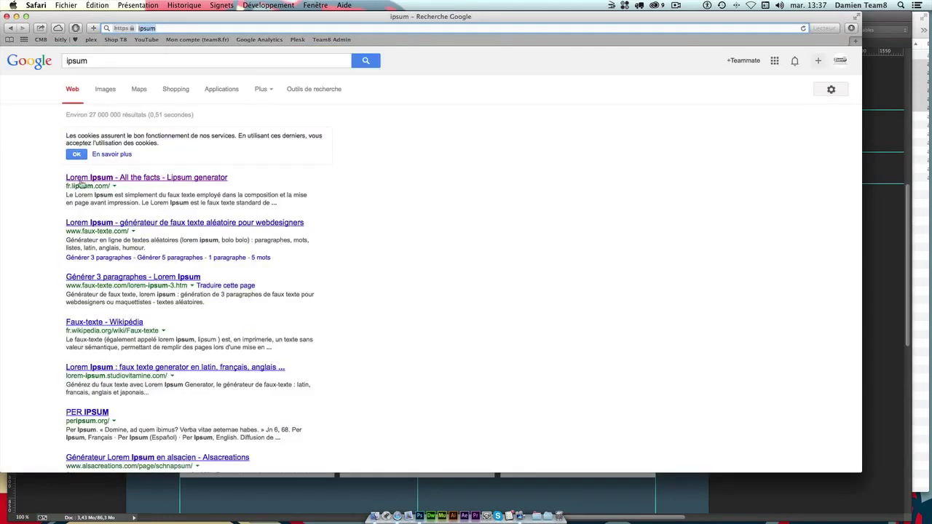
pyautogui.click(113, 179)
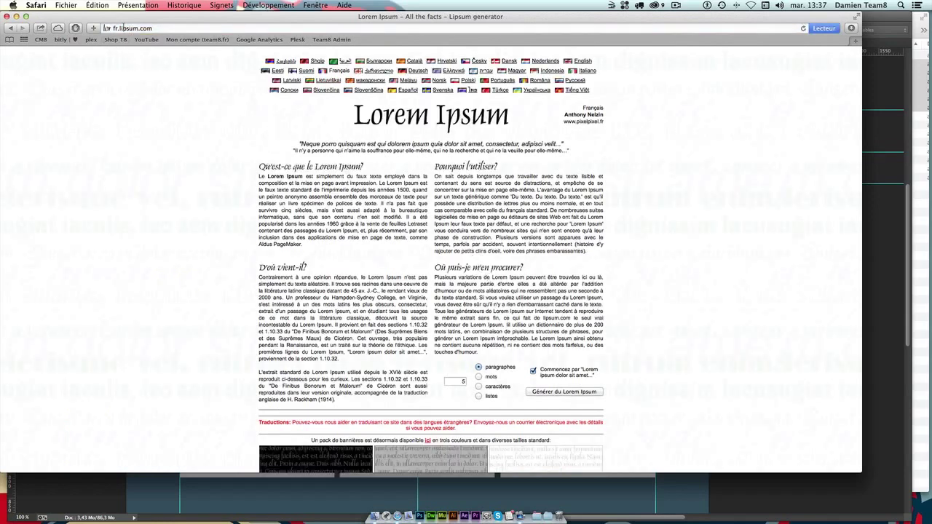
# Generate five Lorem Ipsum paragraphs, select the opening sentence, and return to Photoshop.
pyautogui.moveTo(284, 165); pyautogui.dragTo(483, 367)
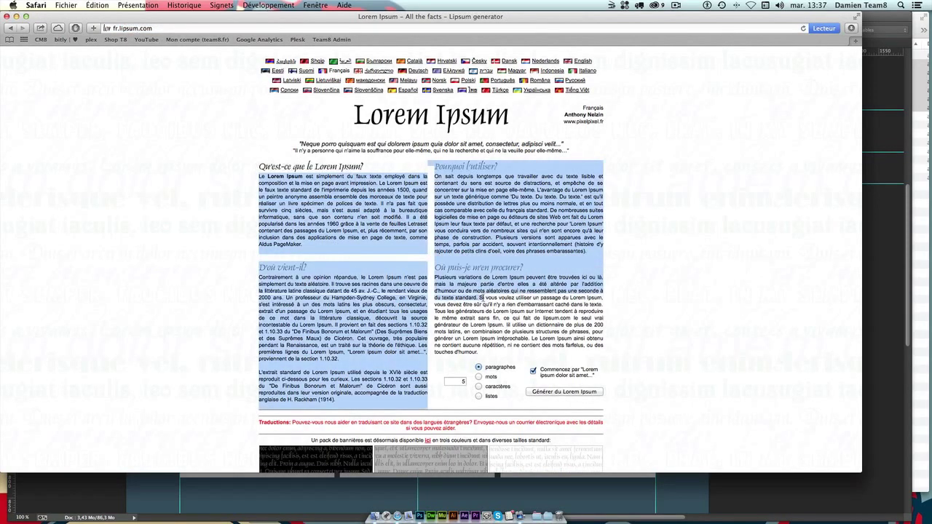
pyautogui.click(490, 391)
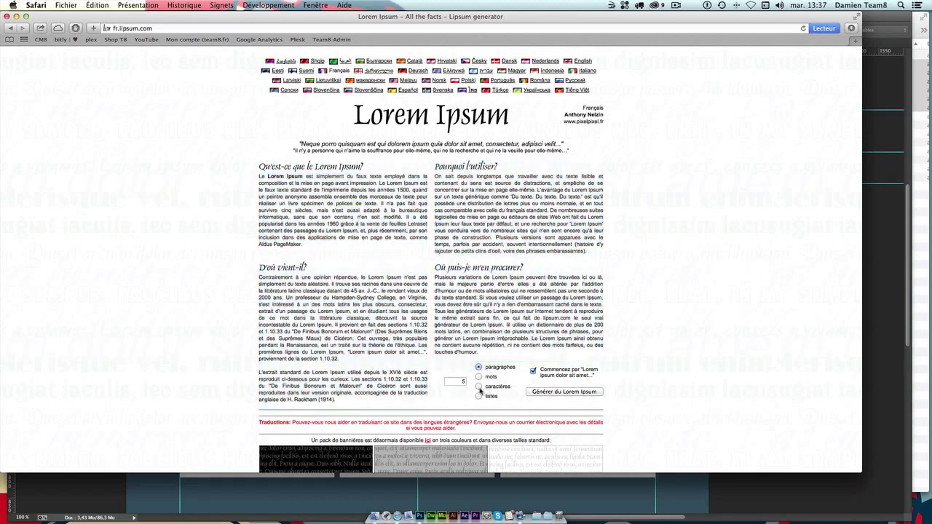
pyautogui.click(459, 381)
pyautogui.click(479, 368)
pyautogui.click(553, 392)
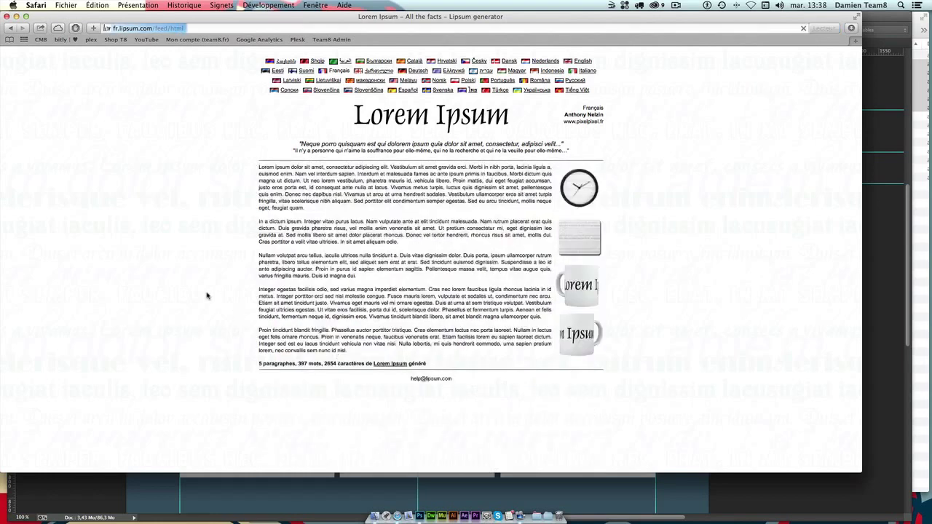
pyautogui.moveTo(259, 166); pyautogui.dragTo(469, 167)
pyautogui.hotkey('ctrl', 'c')
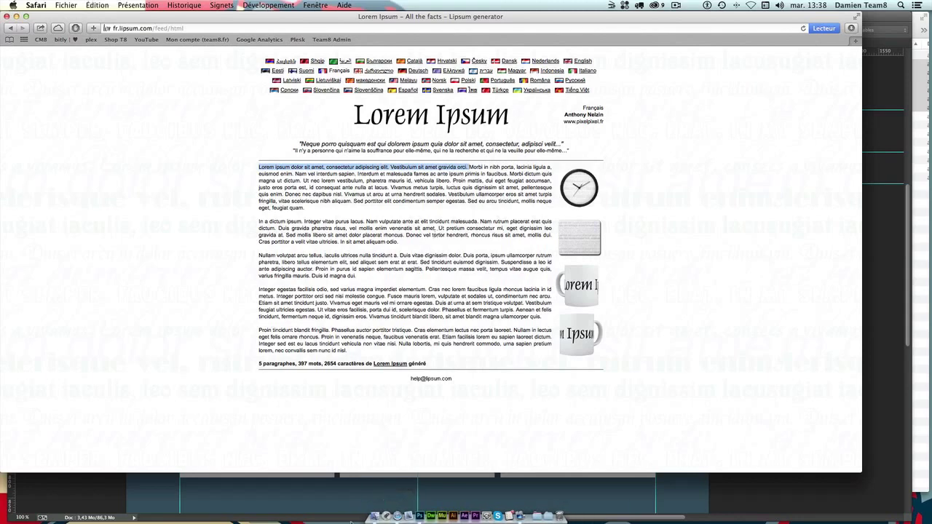
pyautogui.click(407, 513)
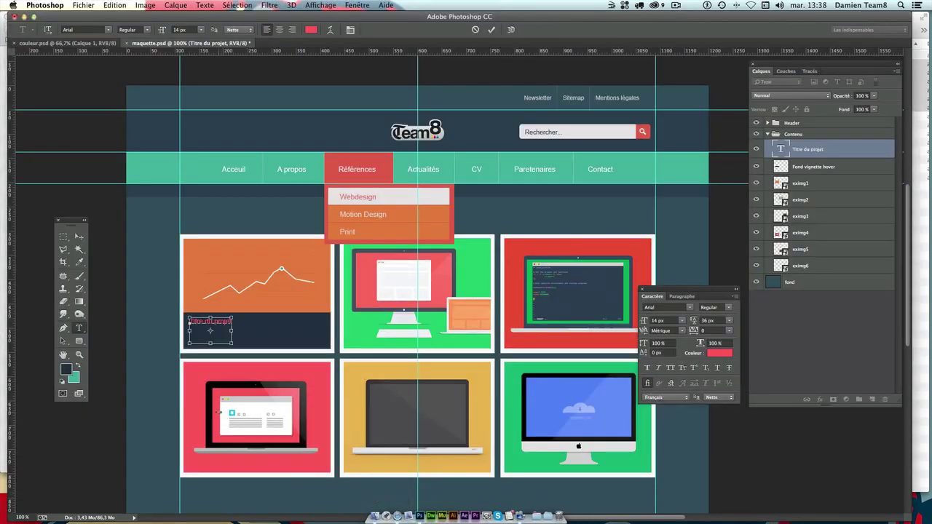
# Paste the Lorem ipsum sentence under the title at 12 px, broken after 'consectetur'.
pyautogui.hotkey('ctrl', 'v')
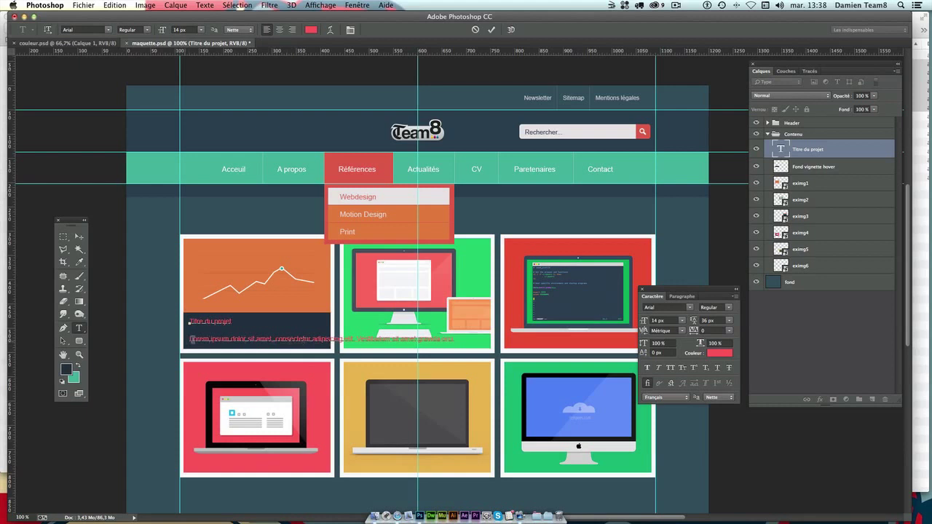
pyautogui.moveTo(195, 338); pyautogui.dragTo(480, 338)
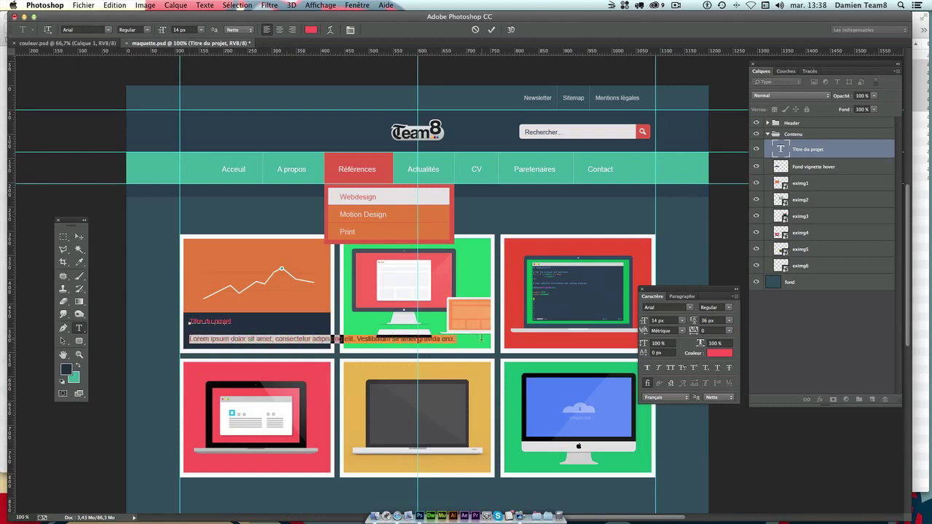
pyautogui.click(666, 320)
pyautogui.write('12')
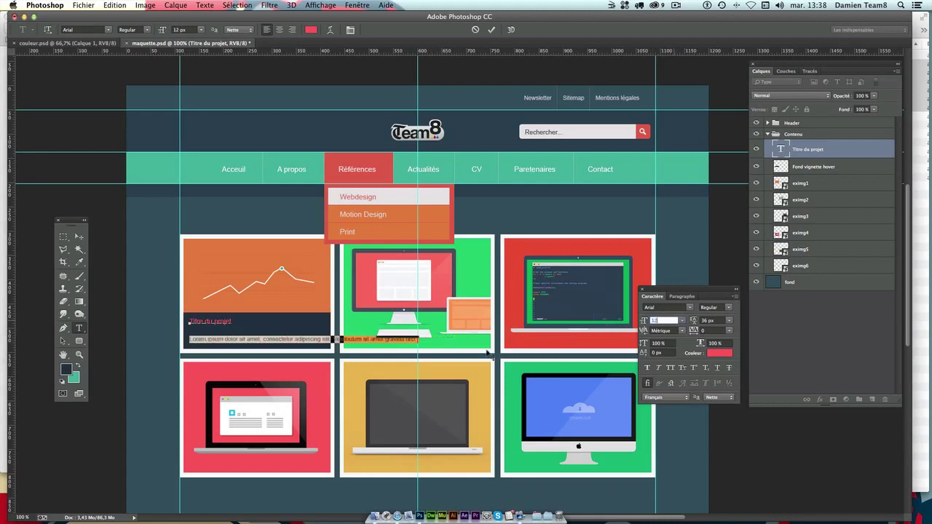
pyautogui.click(206, 334)
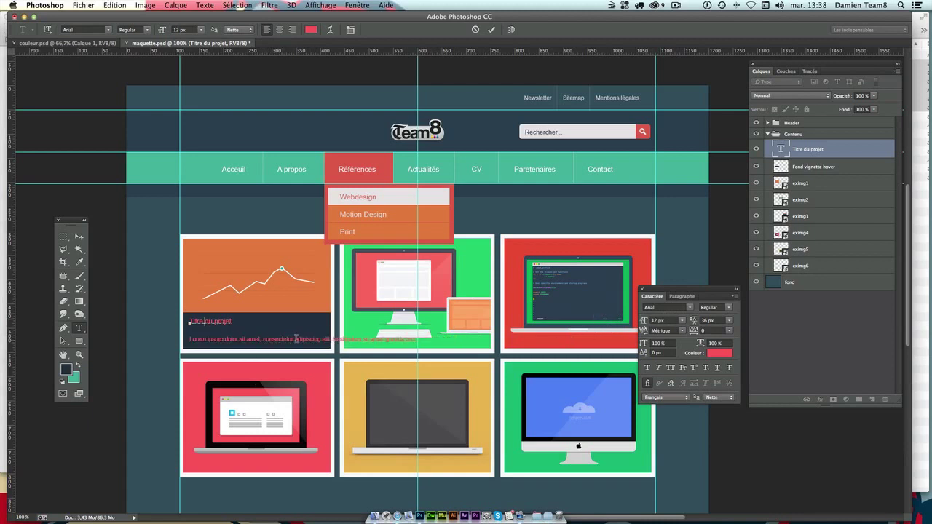
pyautogui.click(320, 338)
pyautogui.press('Return')
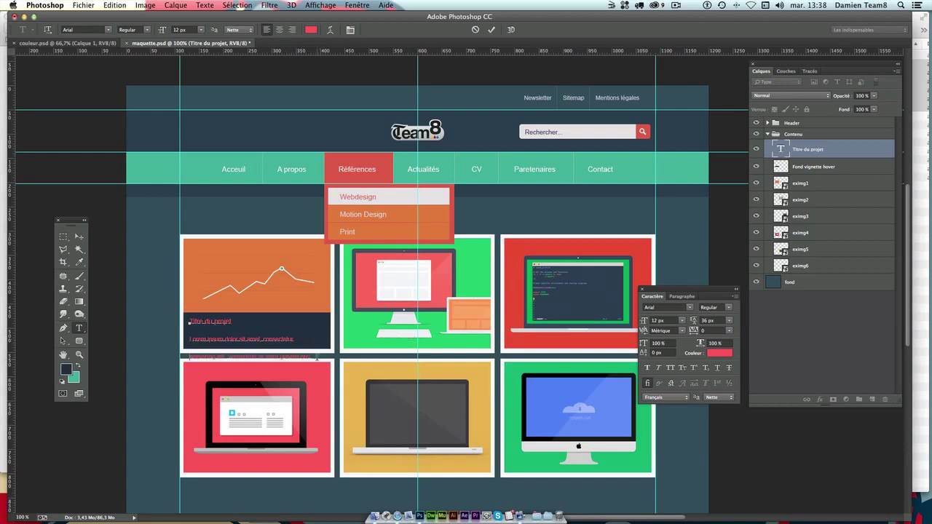
# Set the whole caption text block's line spacing to 14.
pyautogui.moveTo(317, 356); pyautogui.dragTo(174, 324)
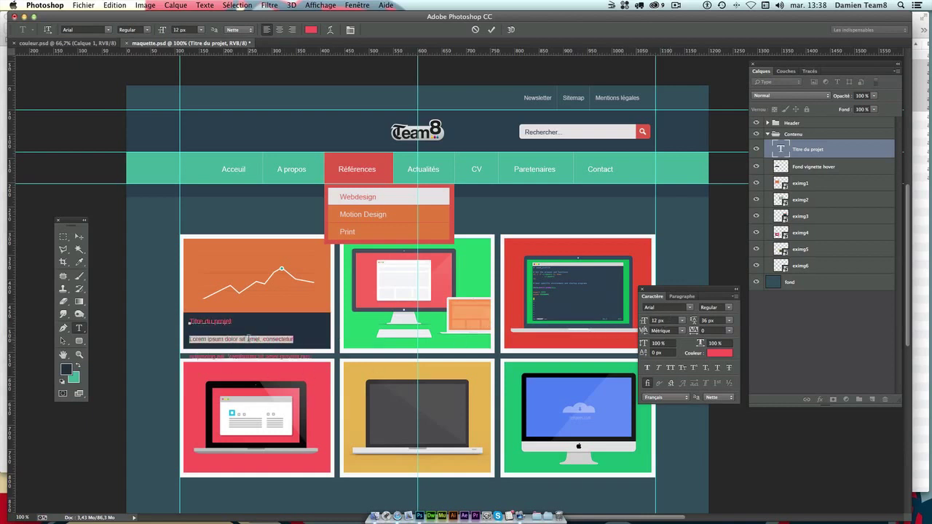
pyautogui.doubleClick(221, 321)
pyautogui.hotkey('ctrl', 'a')
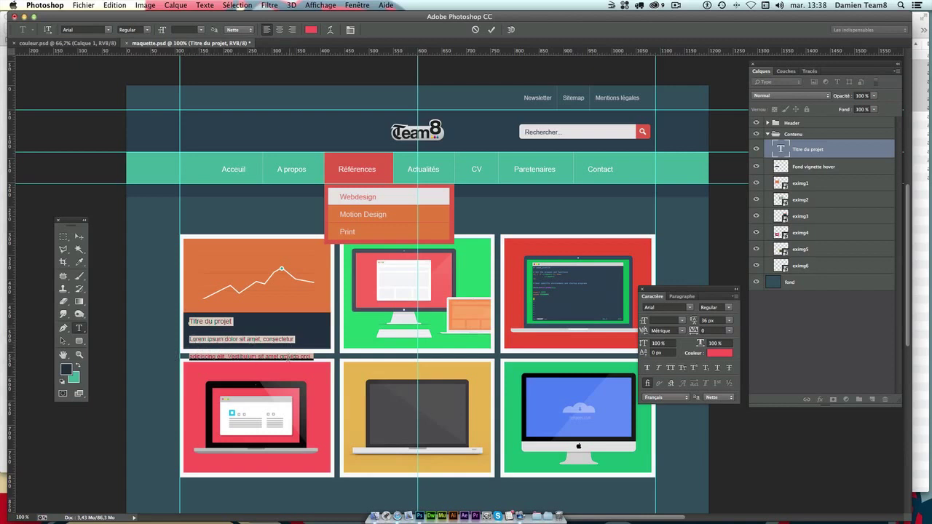
pyautogui.click(707, 320)
pyautogui.hscroll(10, 248, 376)
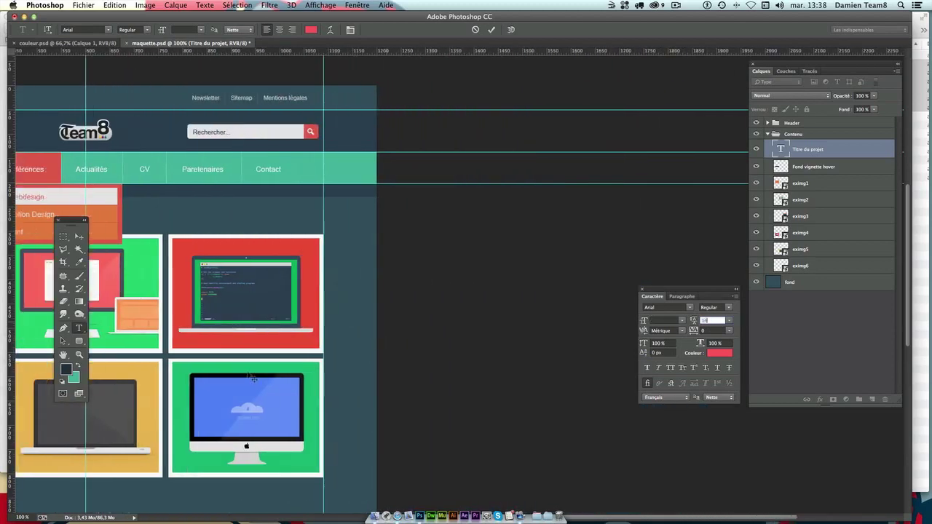
pyautogui.hscroll(-8, 248, 376)
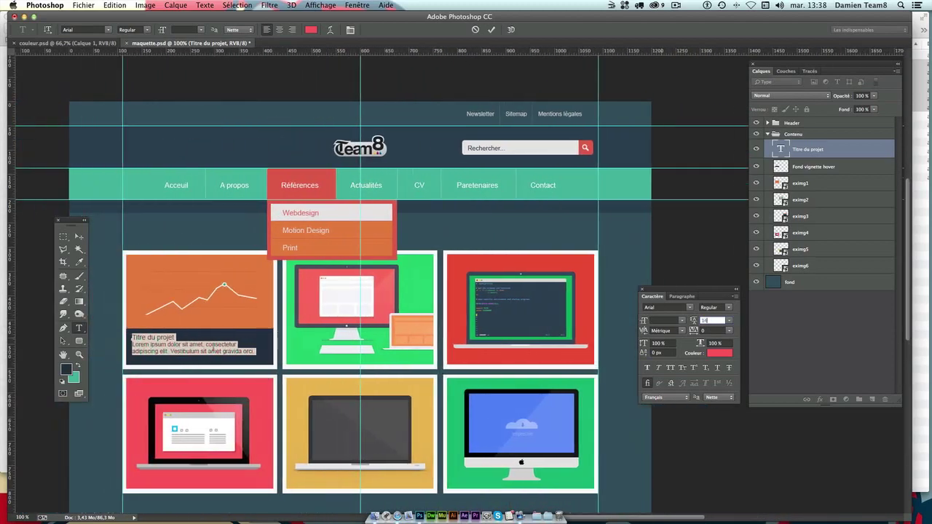
pyautogui.write('14')
pyautogui.press('Return')
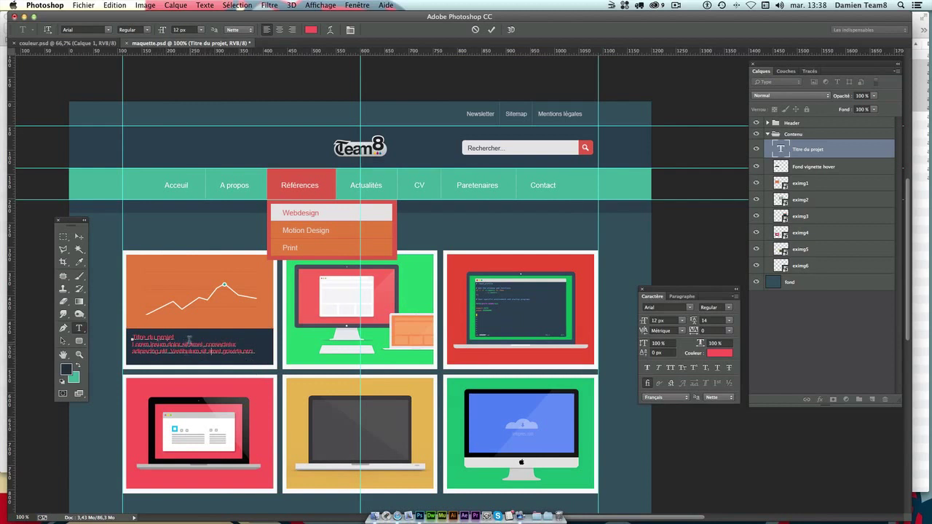
# Add an empty line after the title, tighten line spacing to 9, and commit the text.
pyautogui.click(189, 339)
pyautogui.write('14')
pyautogui.press('Return')
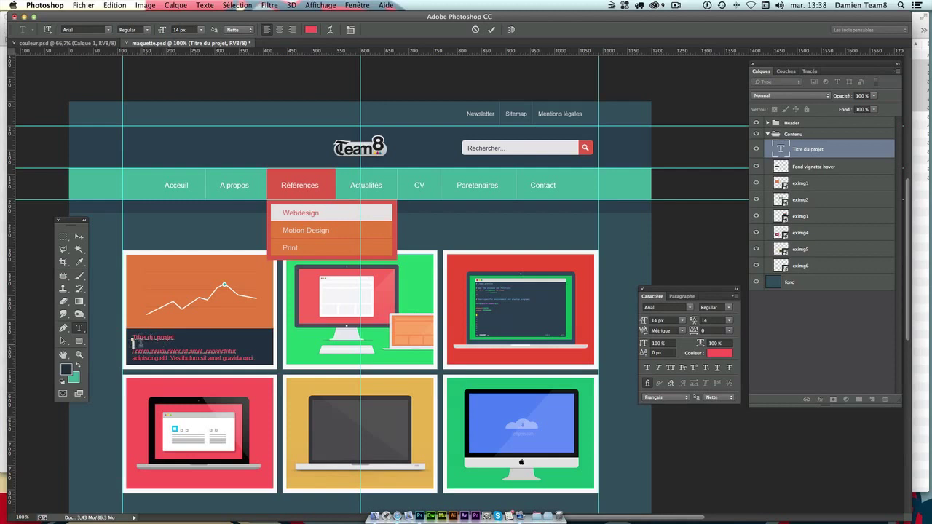
pyautogui.click(710, 320)
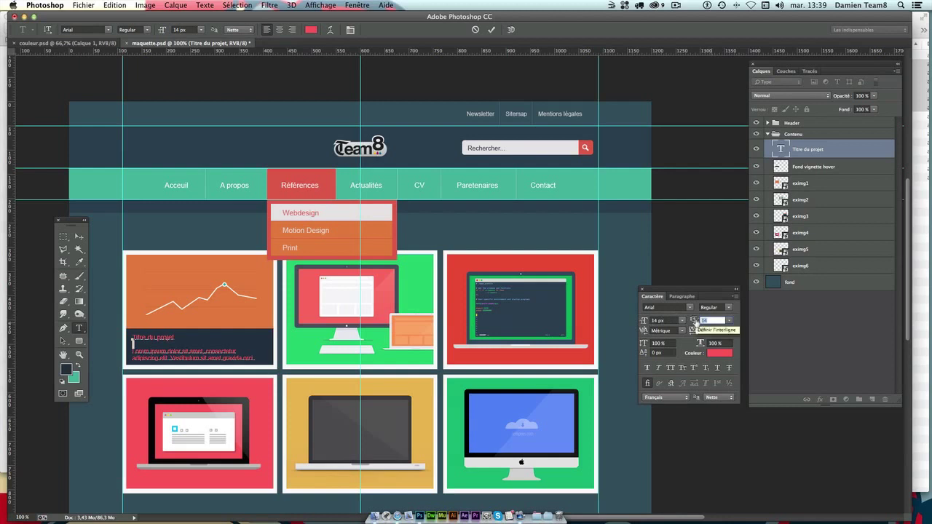
pyautogui.write('9')
pyautogui.press('Return')
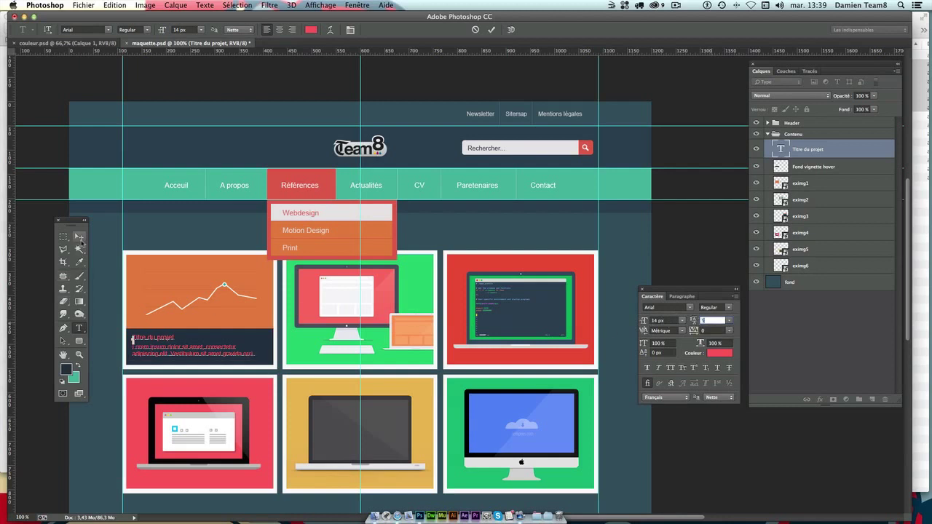
pyautogui.click(80, 237)
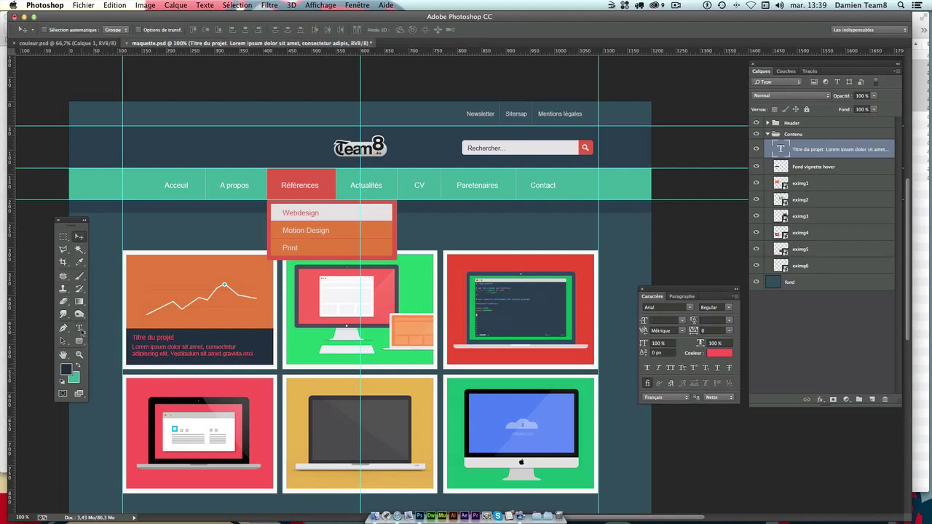
# Recolour both description lines light grey e5e5e5, sampled from the Webdesign item, and nudge the caption down.
pyautogui.click(80, 328)
pyautogui.click(133, 339)
pyautogui.moveTo(133, 346); pyautogui.dragTo(256, 355)
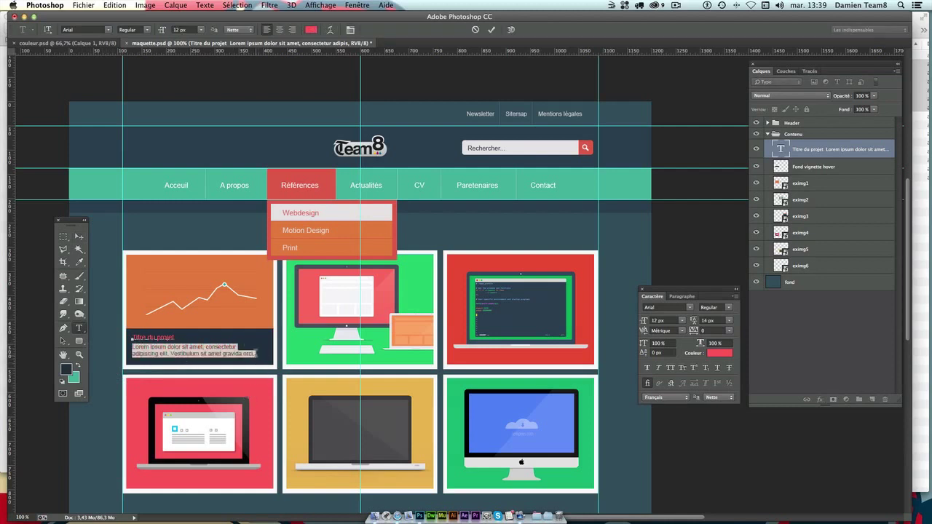
pyautogui.click(66, 371)
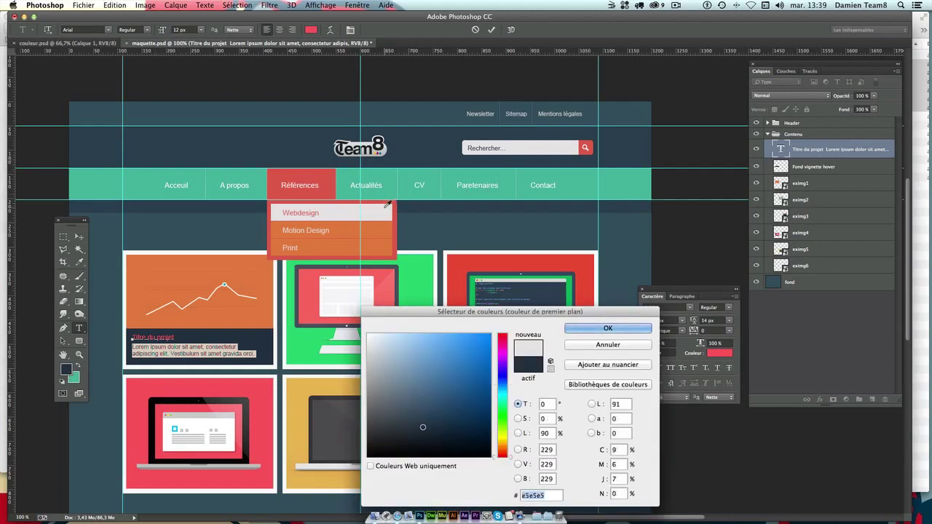
pyautogui.click(382, 210)
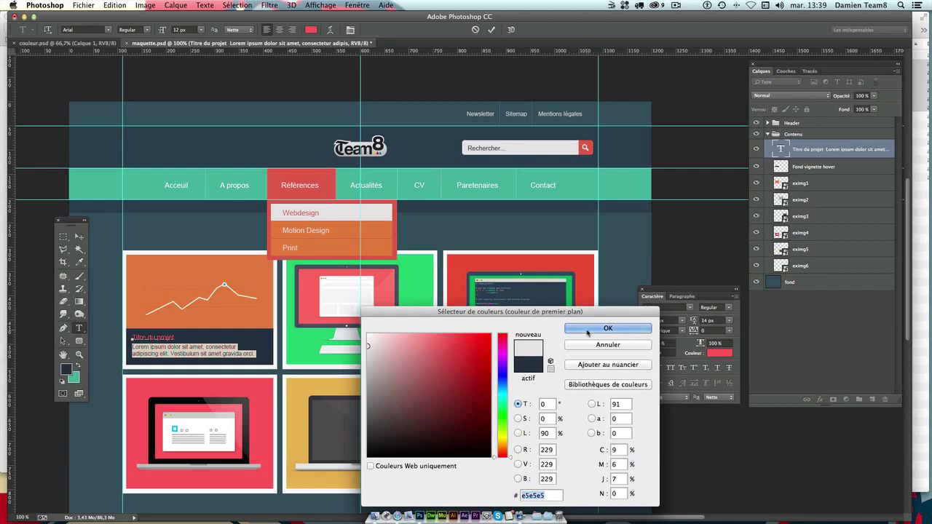
pyautogui.click(591, 329)
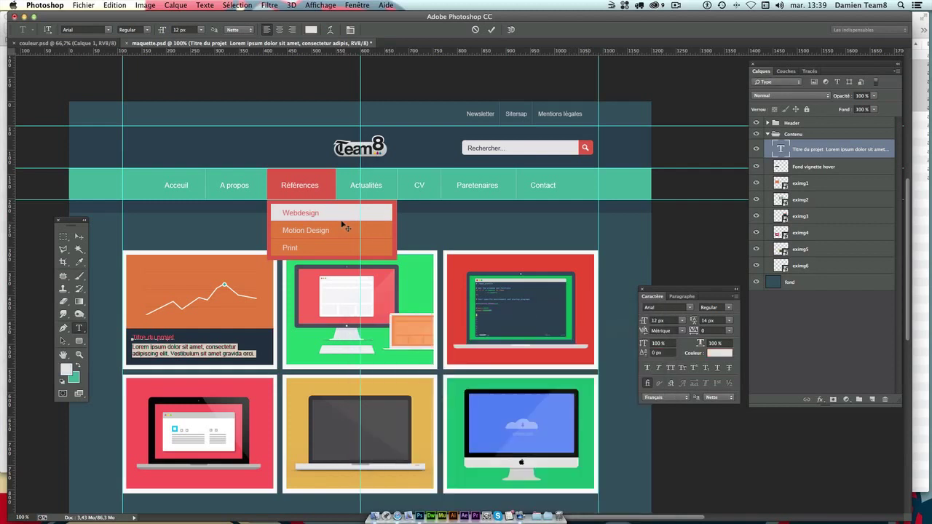
pyautogui.click(78, 236)
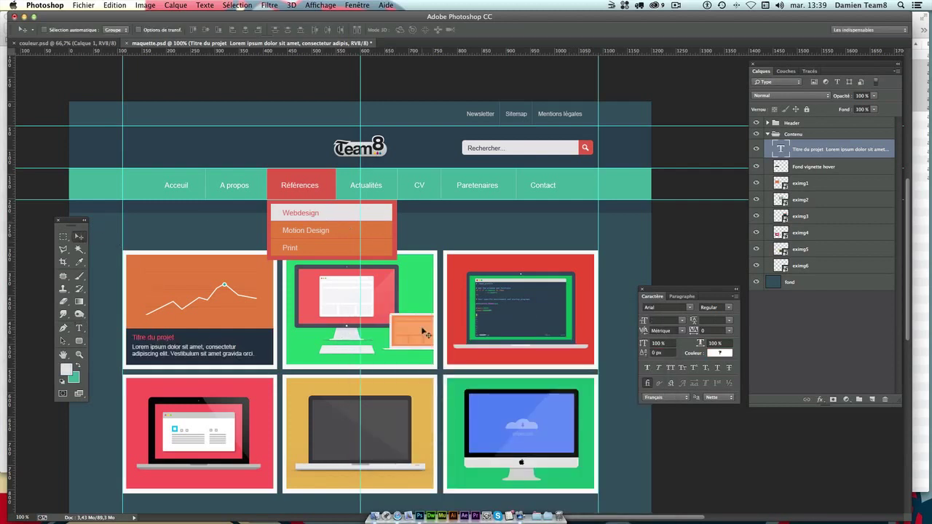
pyautogui.press('Down')
pyautogui.press('Down')
# Delete 'amet gravida orci.' from the end of the description.
pyautogui.press('Up')
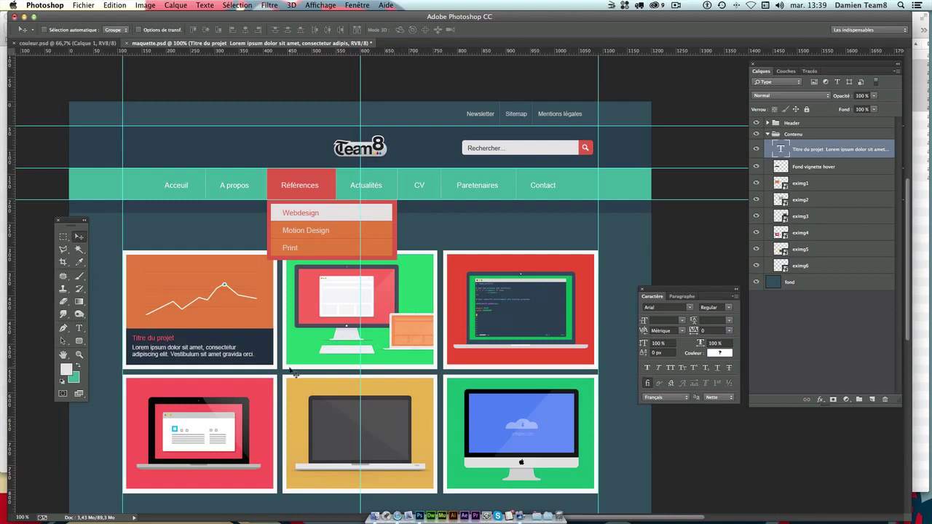
pyautogui.press('Down')
pyautogui.scroll(-2, 142, 366)
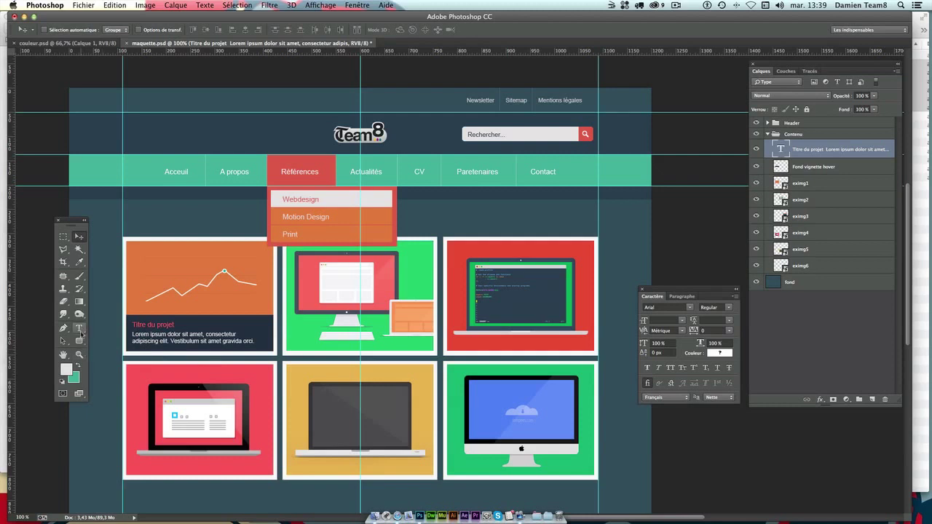
pyautogui.click(79, 328)
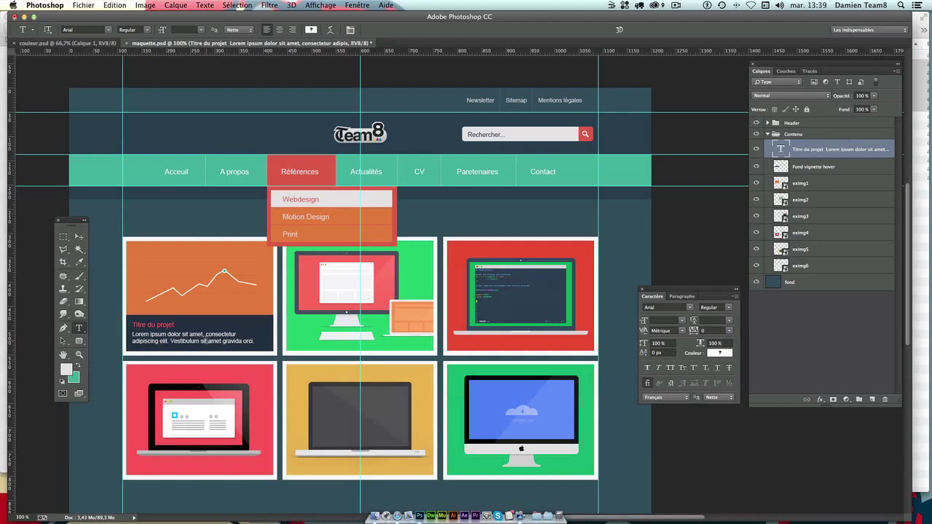
pyautogui.moveTo(205, 340); pyautogui.dragTo(273, 341)
pyautogui.press('BackSpace')
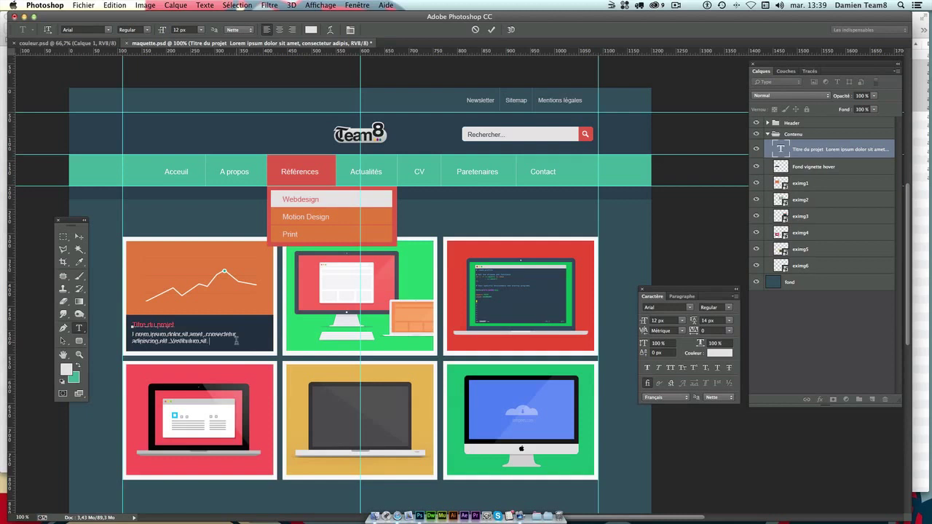
pyautogui.click(79, 237)
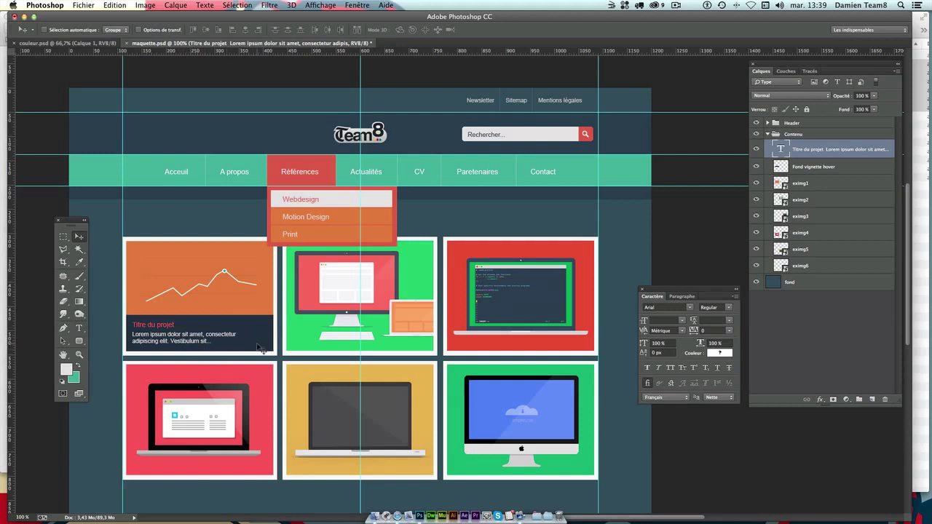
# Trim two characters from the description's first line and commit the edit.
pyautogui.click(79, 328)
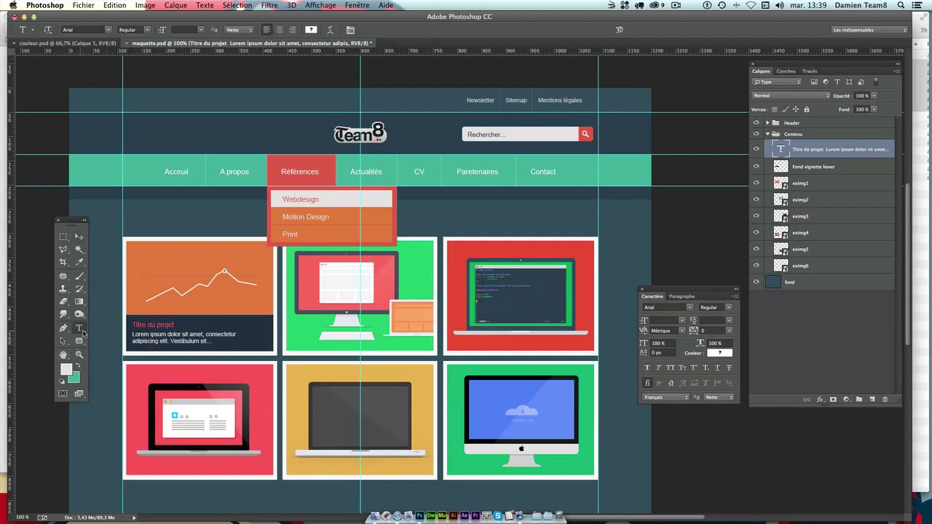
pyautogui.click(206, 333)
pyautogui.press('BackSpace')
pyautogui.press('BackSpace')
pyautogui.press('BackSpace')
pyautogui.press('BackSpace')
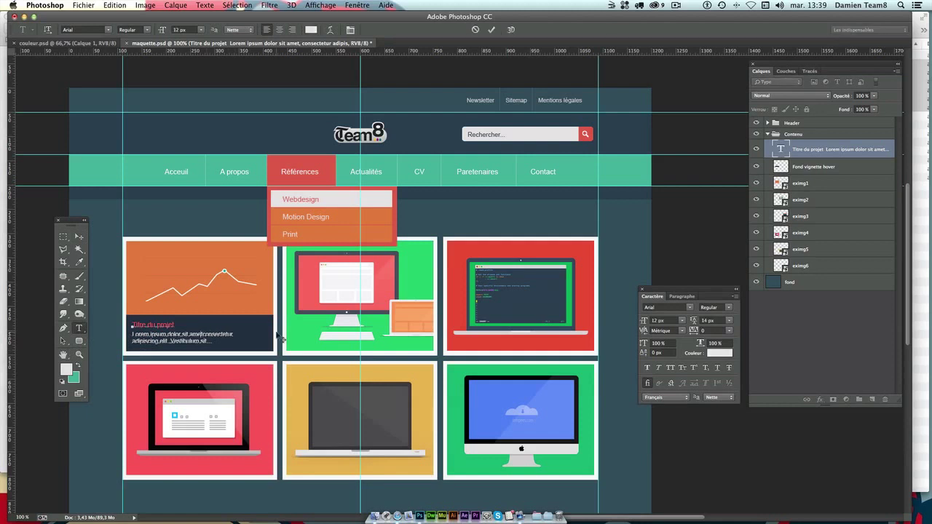
pyautogui.press('BackSpace')
pyautogui.press('BackSpace')
pyautogui.press('BackSpace')
pyautogui.press('BackSpace')
pyautogui.press('BackSpace')
pyautogui.click(79, 234)
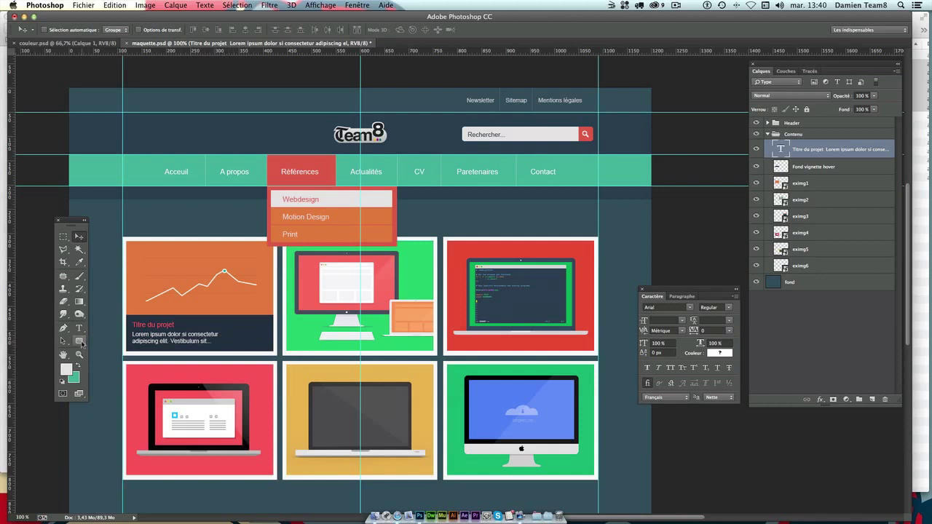
# Create a 100×35 px rounded rectangle with 5 px radius on every corner.
pyautogui.click(80, 341)
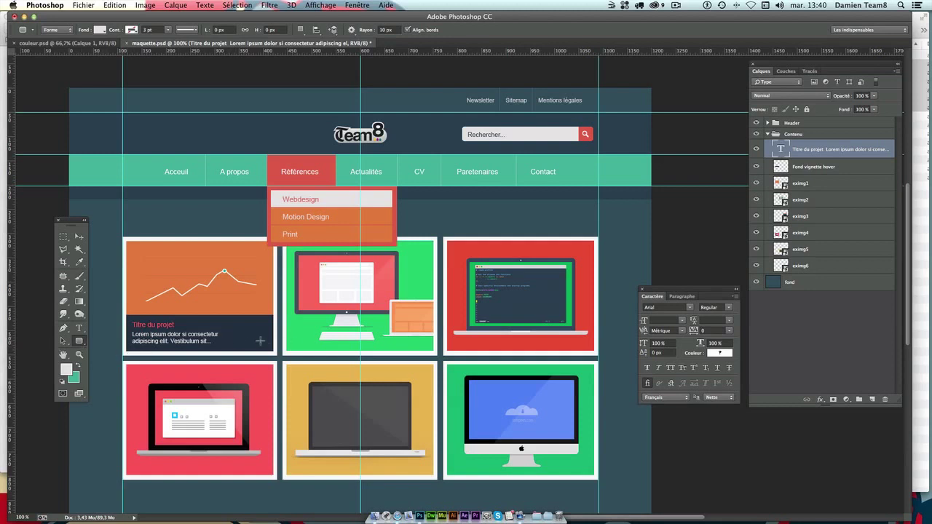
pyautogui.click(260, 341)
pyautogui.moveTo(464, 193); pyautogui.dragTo(430, 204)
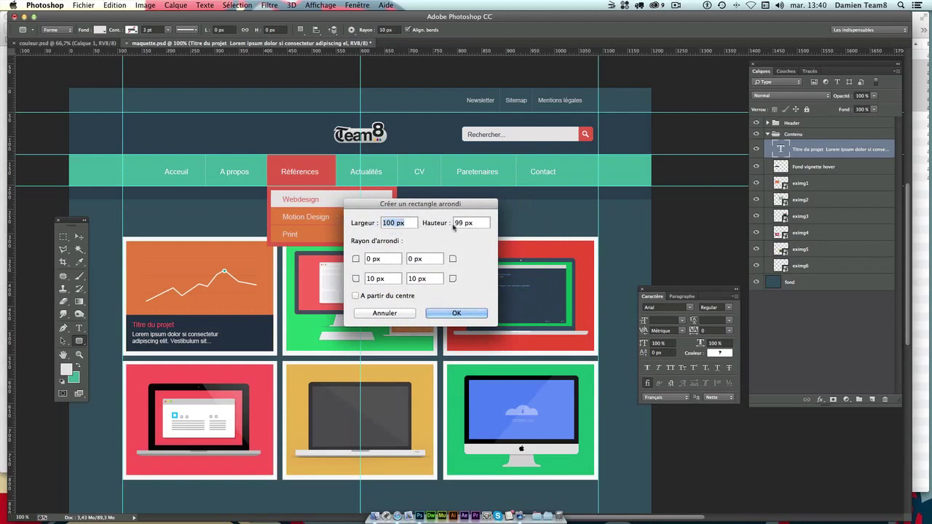
pyautogui.click(482, 223)
pyautogui.moveTo(482, 223); pyautogui.dragTo(355, 221)
pyautogui.write('35')
pyautogui.press('Tab')
pyautogui.write('5')
pyautogui.press('Tab')
pyautogui.write('5')
pyautogui.press('Tab')
pyautogui.write('5')
pyautogui.press('Tab')
pyautogui.write('5')
pyautogui.press('Tab')
pyautogui.click(442, 314)
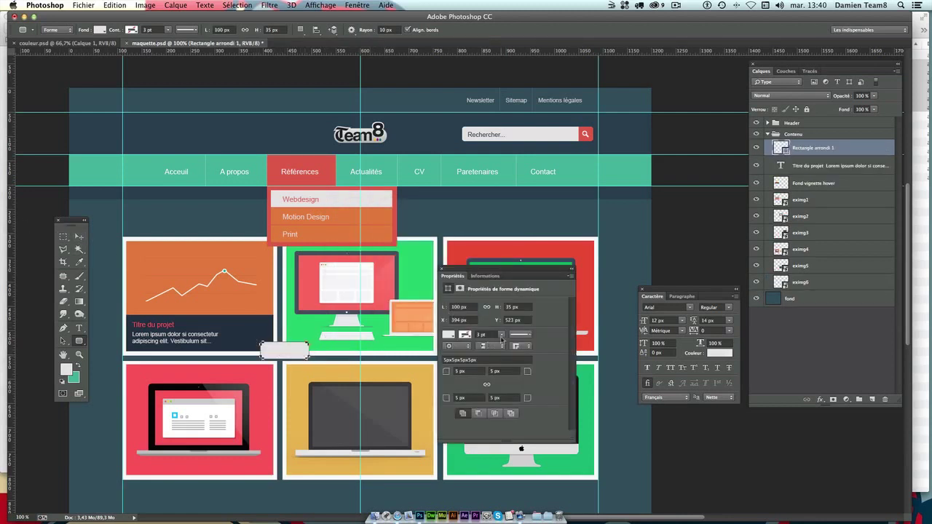
# Resize the shape to 80×30 px and fill it with red sampled from the red thumbnail.
pyautogui.click(466, 307)
pyautogui.write('4')
pyautogui.write('0')
pyautogui.press('Tab')
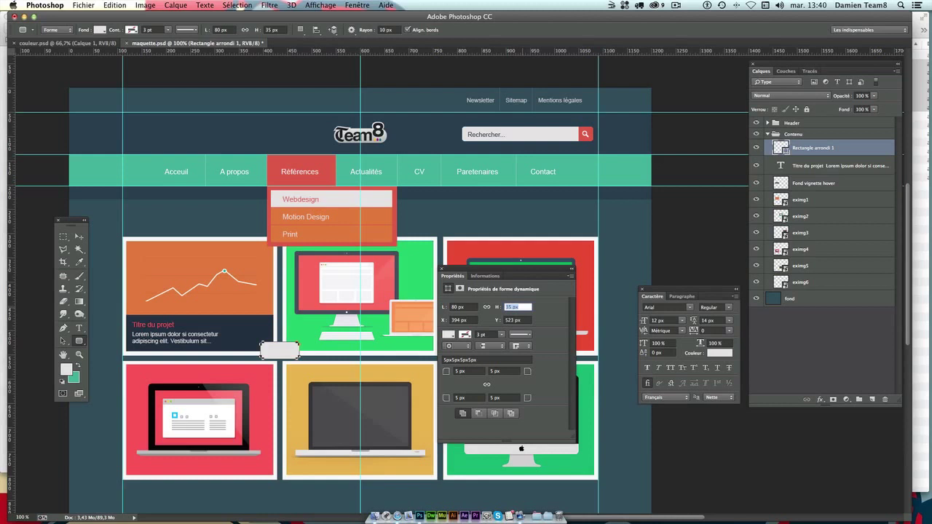
pyautogui.write('0')
pyautogui.press('Tab')
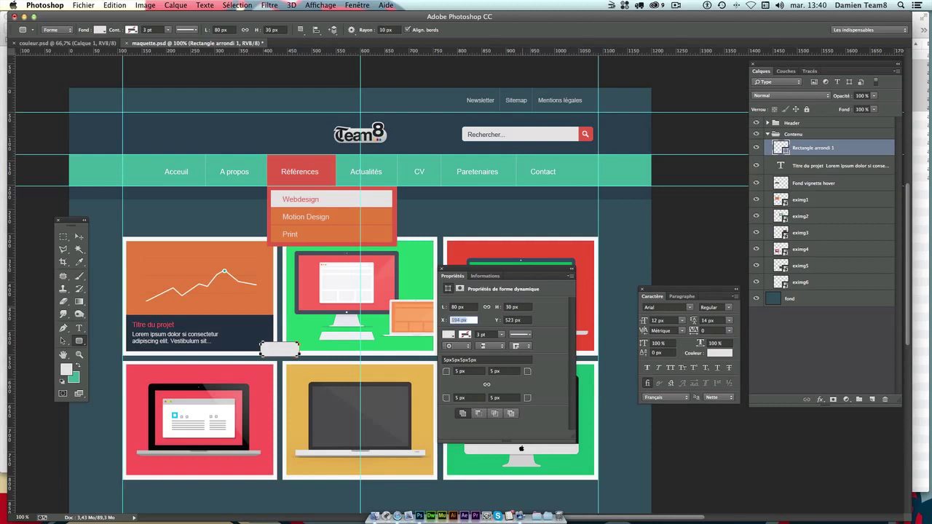
pyautogui.click(450, 335)
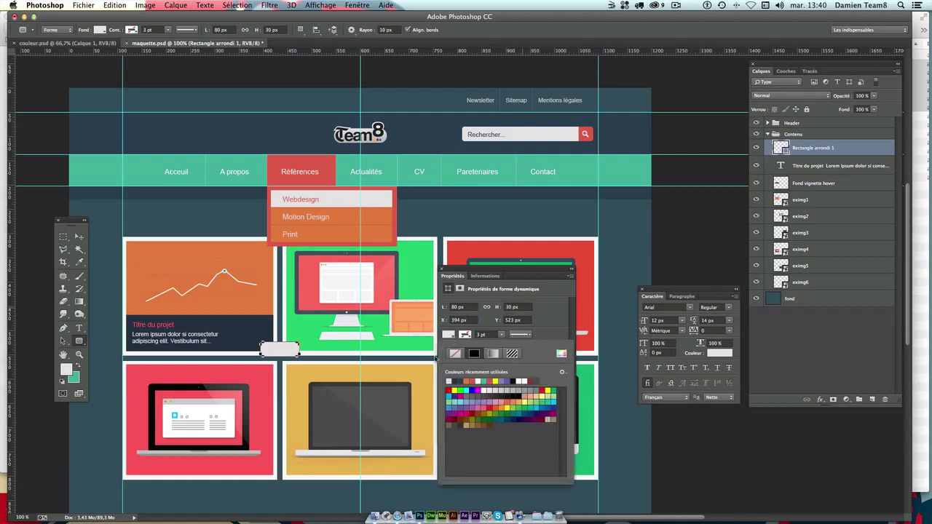
pyautogui.click(560, 354)
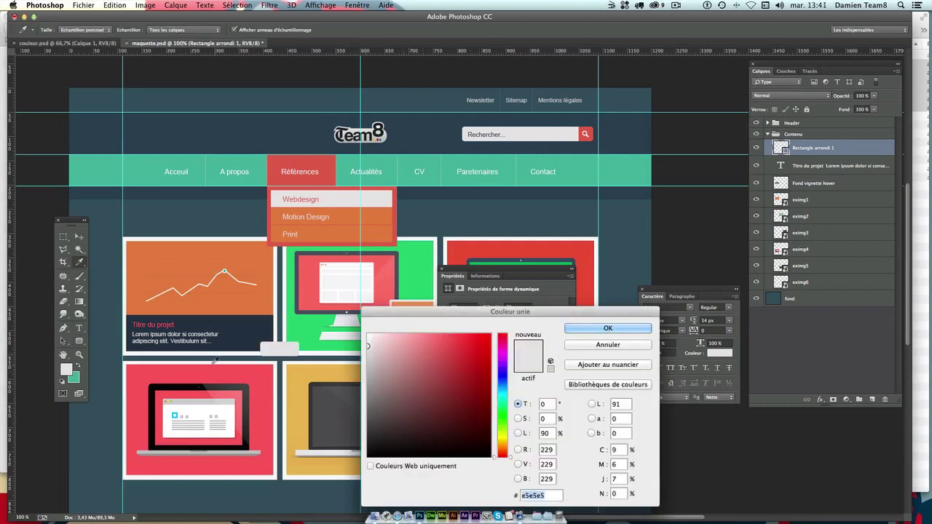
pyautogui.click(138, 416)
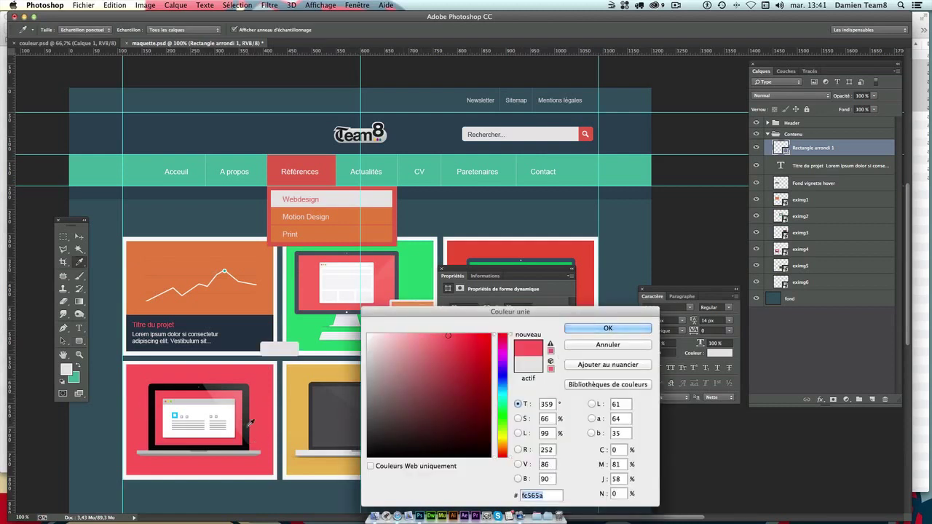
pyautogui.press('Return')
# Move the red button beside the description and rename its layer 'bouton vignette'.
pyautogui.click(78, 236)
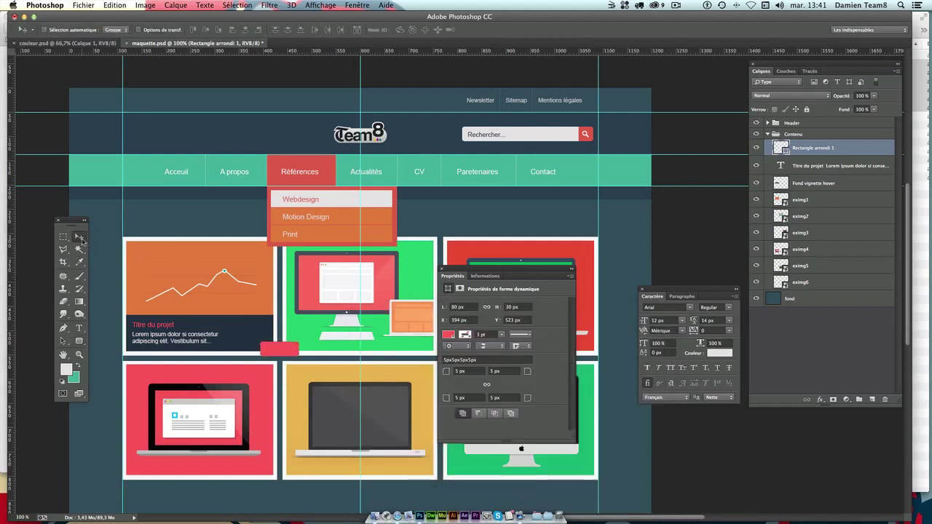
pyautogui.moveTo(277, 357); pyautogui.dragTo(243, 345)
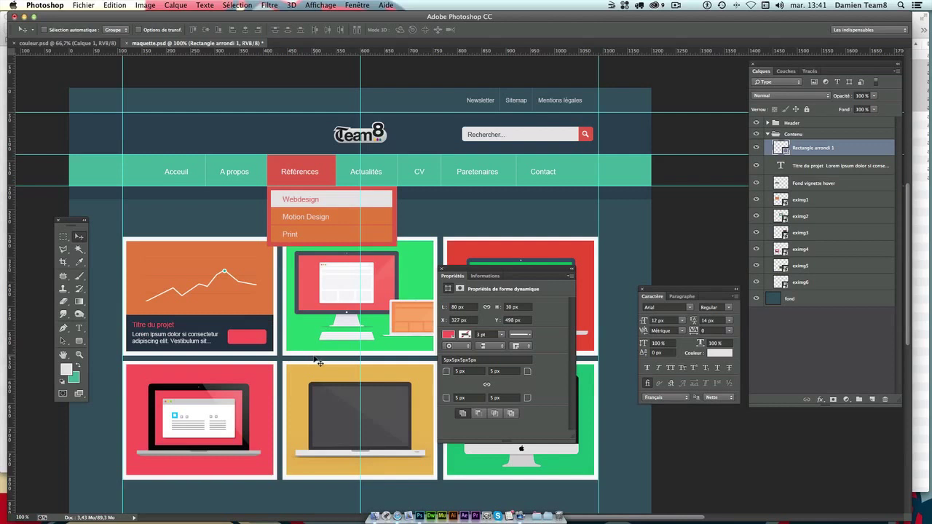
pyautogui.press('Down')
pyautogui.doubleClick(800, 150)
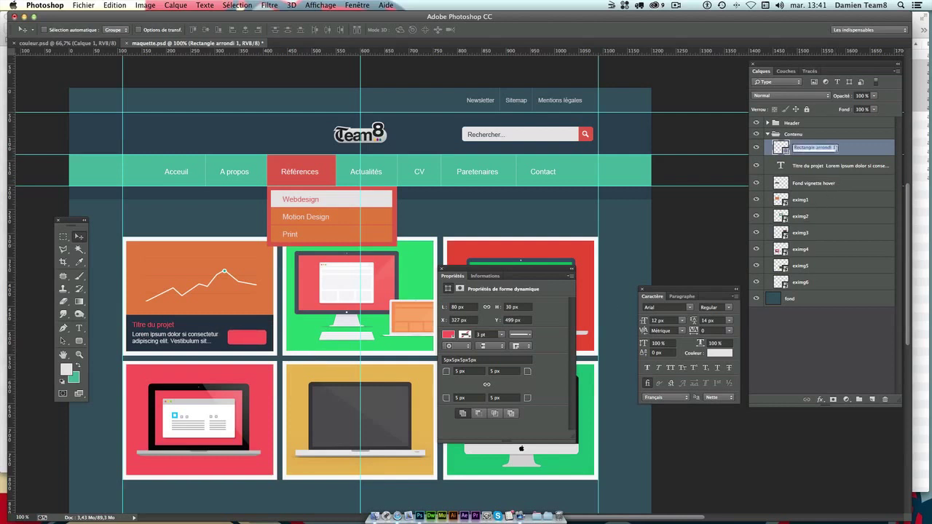
pyautogui.write('bouton vignet')
pyautogui.write('te')
pyautogui.press('Return')
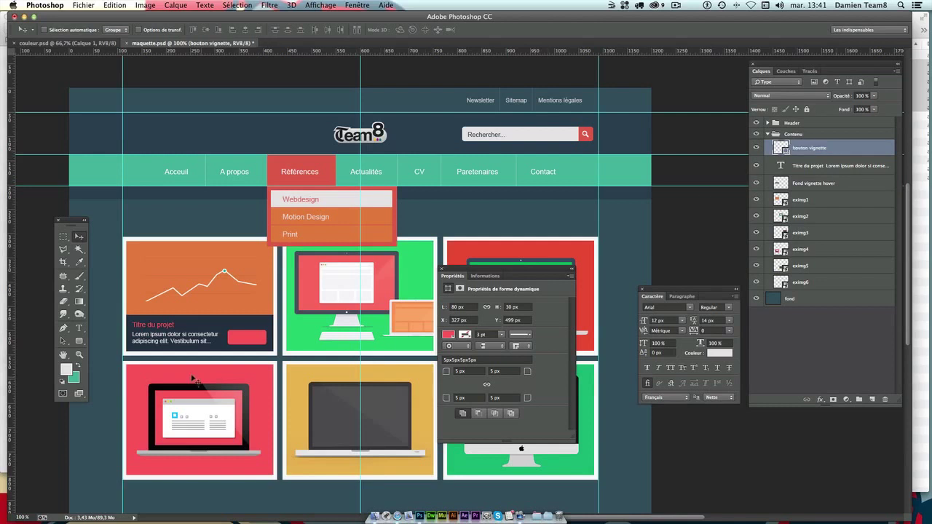
# Add a 'Détail' text label and position it inside the red button.
pyautogui.press('t')
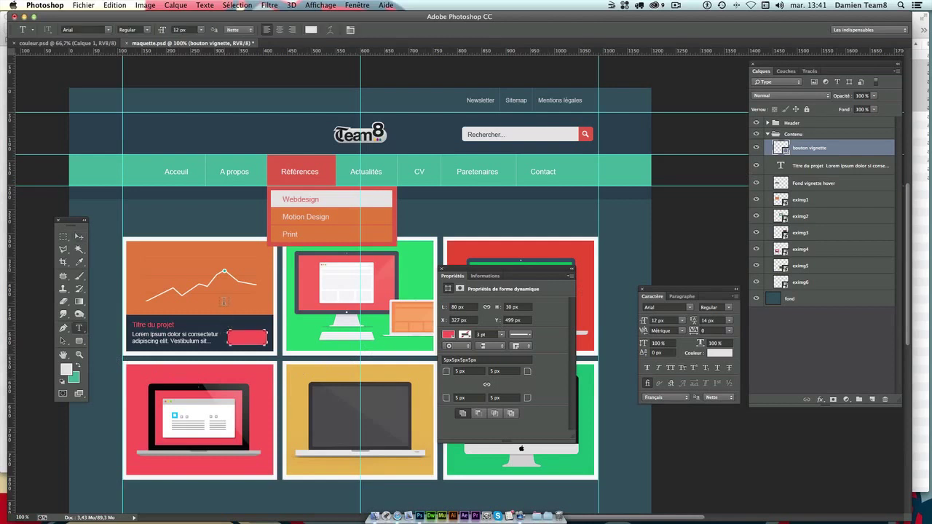
pyautogui.click(224, 300)
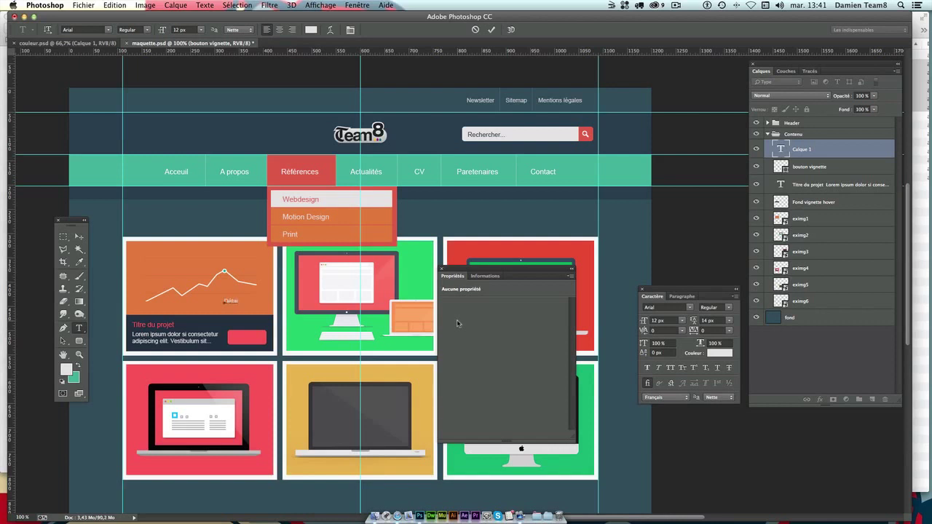
pyautogui.click(78, 237)
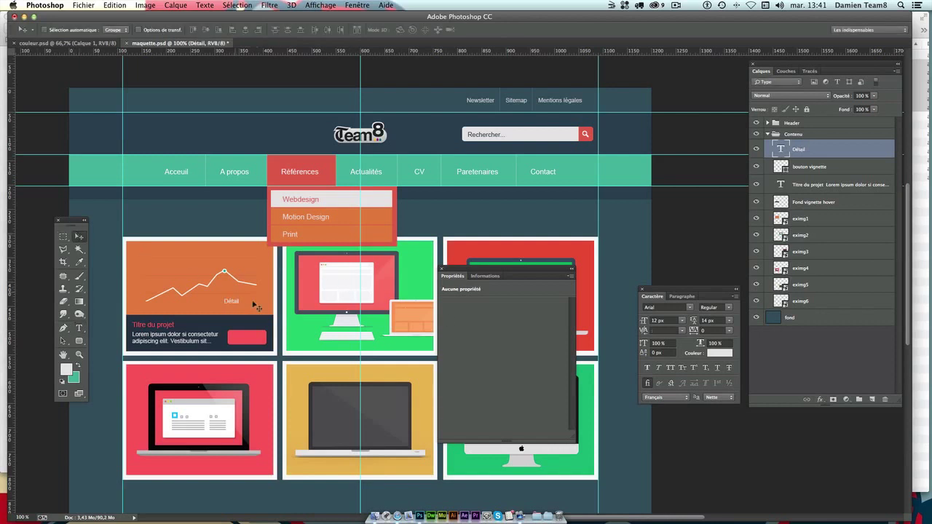
pyautogui.moveTo(287, 327); pyautogui.dragTo(297, 362)
pyautogui.press('Left')
# Move the Properties panel off the thumbnails and scroll to check the layout.
pyautogui.scroll(-3, 337, 342)
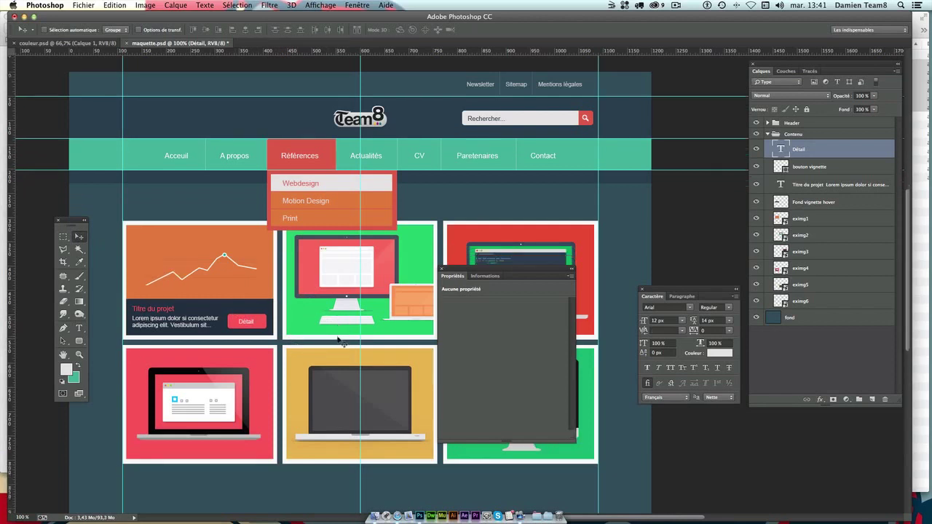
pyautogui.scroll(2, 338, 350)
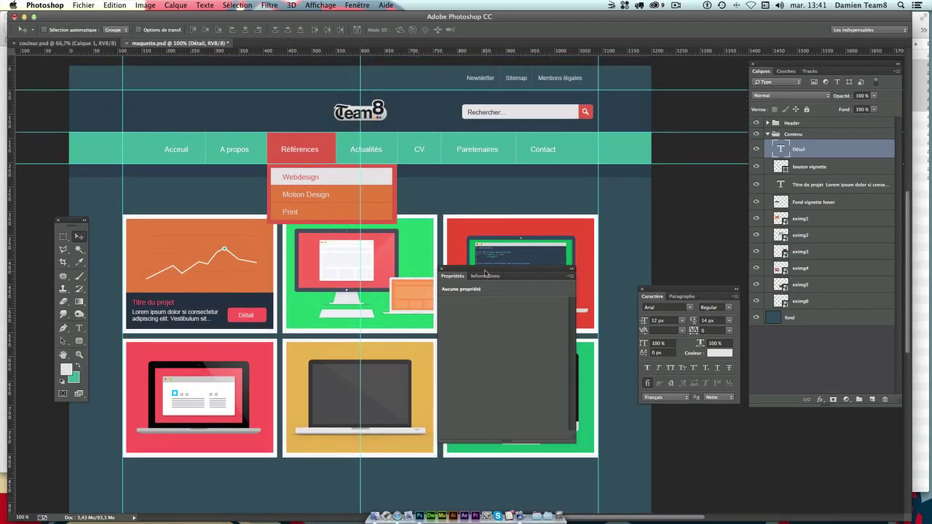
pyautogui.moveTo(484, 275); pyautogui.dragTo(527, 318)
pyautogui.scroll(-1, 349, 327)
pyautogui.scroll(-1, 339, 327)
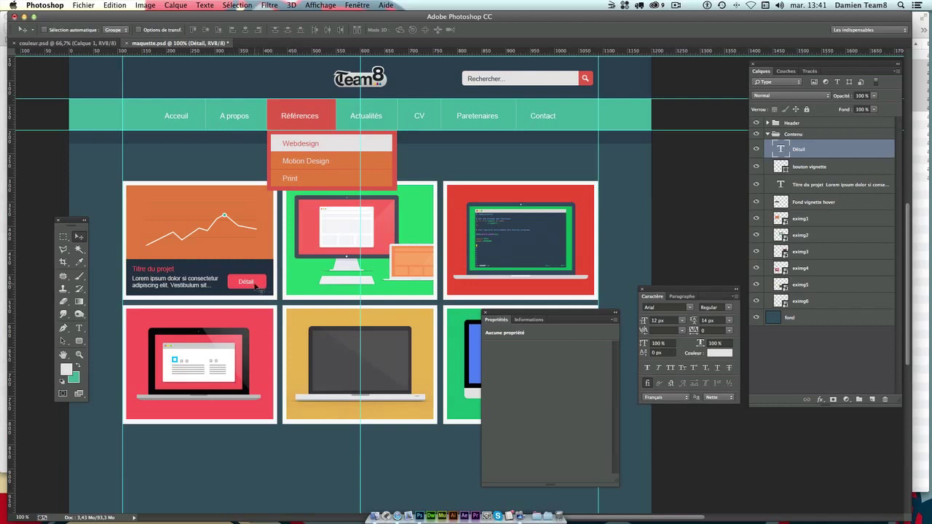
pyautogui.scroll(2, 347, 316)
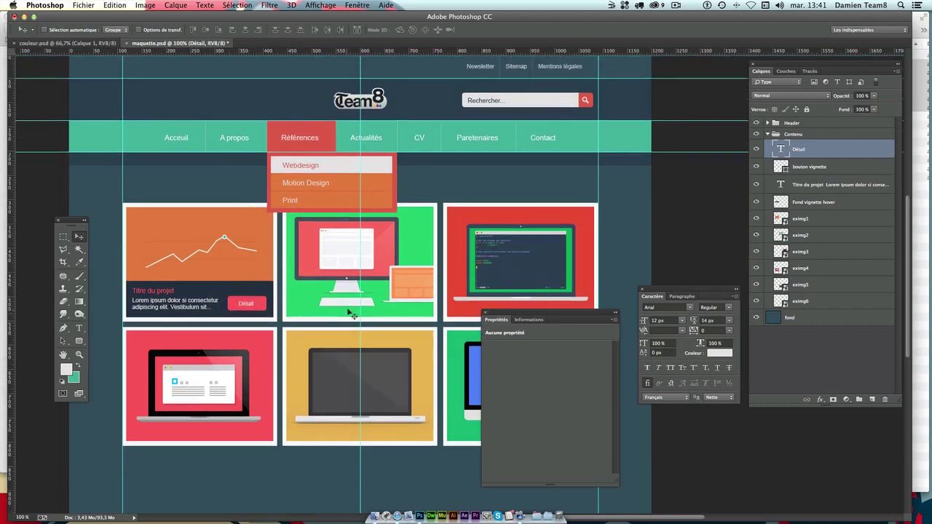
pyautogui.scroll(3, 351, 314)
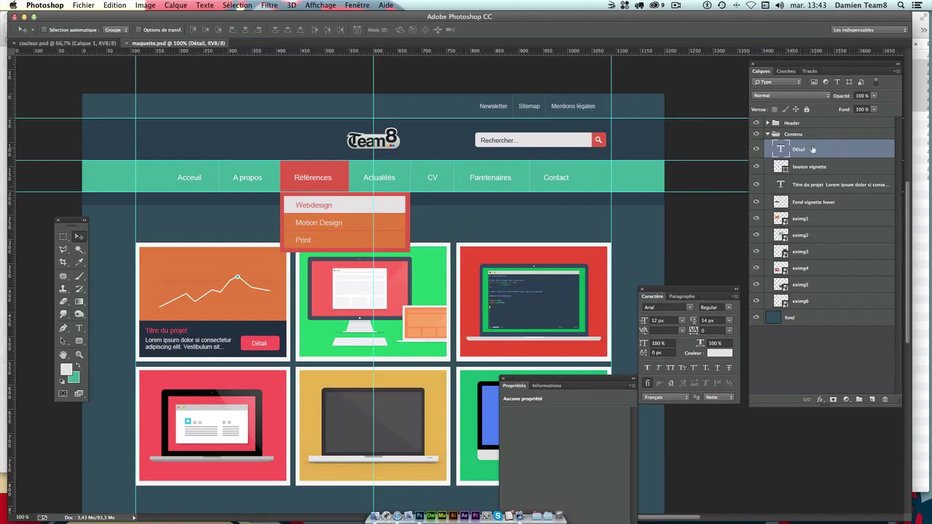
# On a new layer, set foreground to e5e5e5 and select a 490×38 strip above the grid.
pyautogui.click(872, 399)
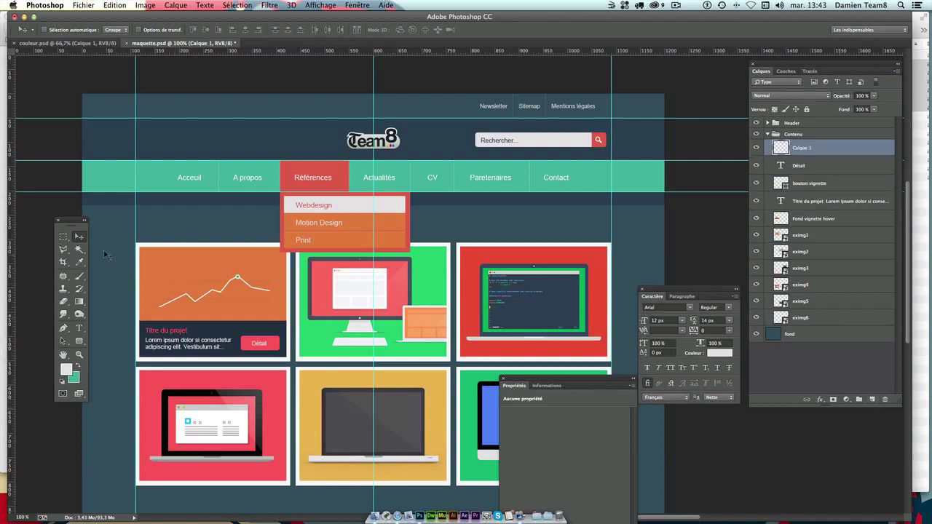
pyautogui.click(64, 237)
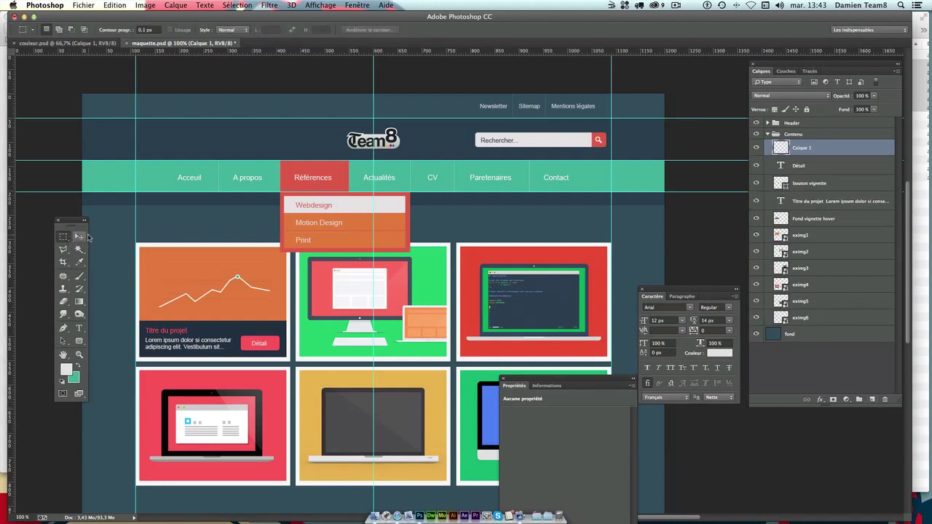
pyautogui.click(67, 370)
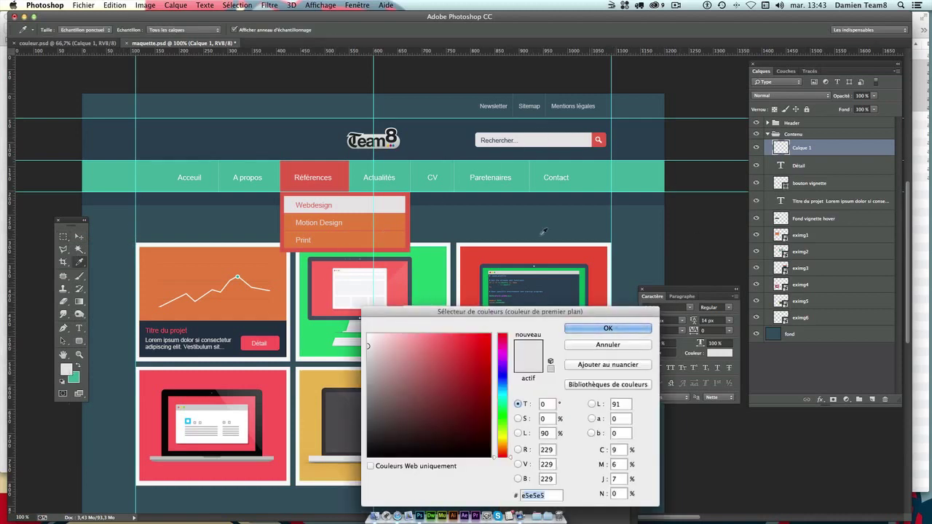
pyautogui.click(603, 332)
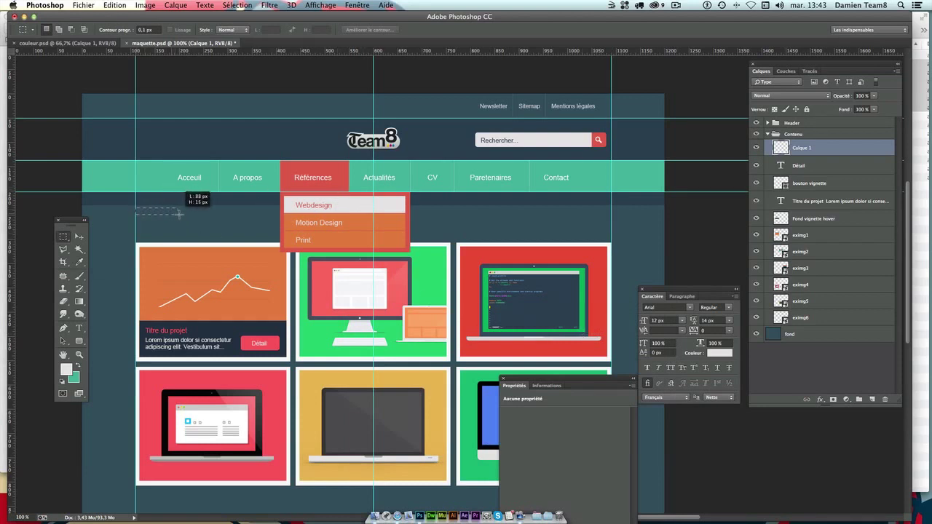
pyautogui.moveTo(178, 214)
pyautogui.mouseDown()
pyautogui.moveTo(373, 223)
pyautogui.moveTo(373, 205)
pyautogui.mouseUp()
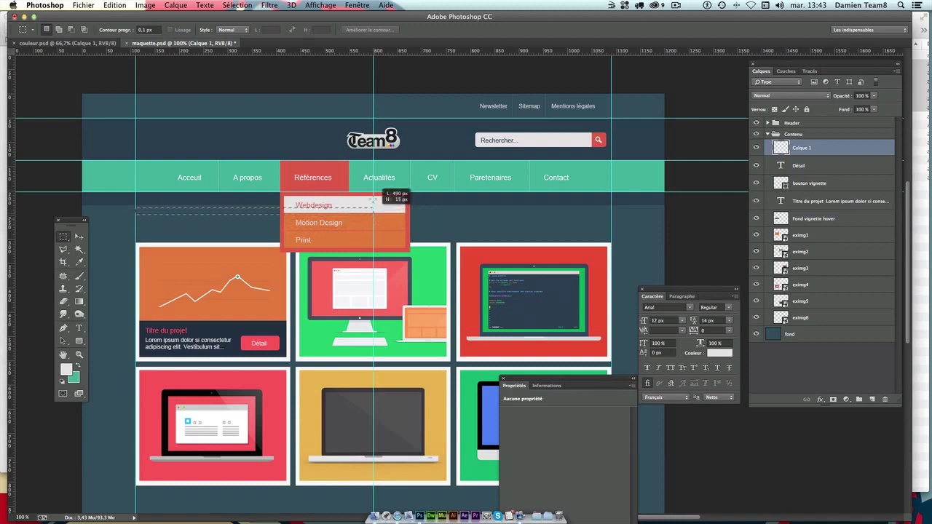
pyautogui.moveTo(374, 207); pyautogui.dragTo(375, 231)
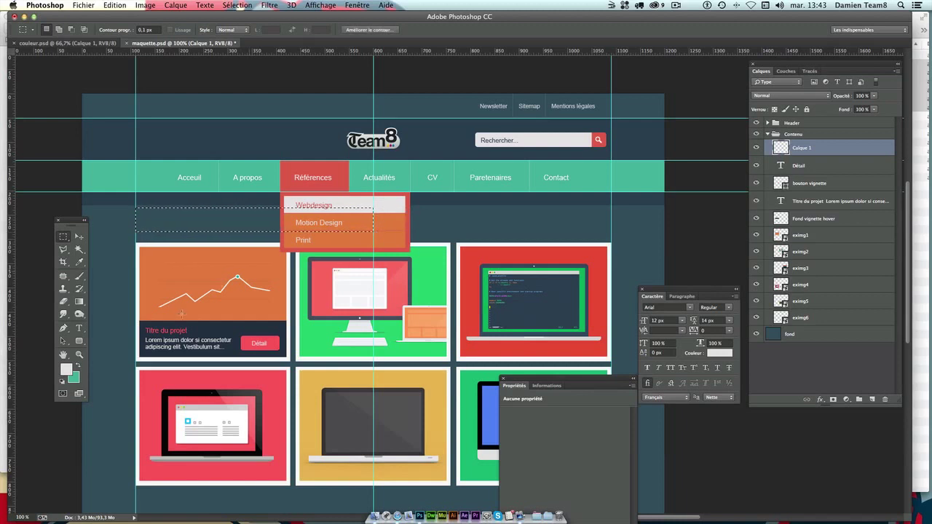
# Fill the strip with light grey, deselect, and nudge the bar into place.
pyautogui.hotkey('shift', 'BackSpace')
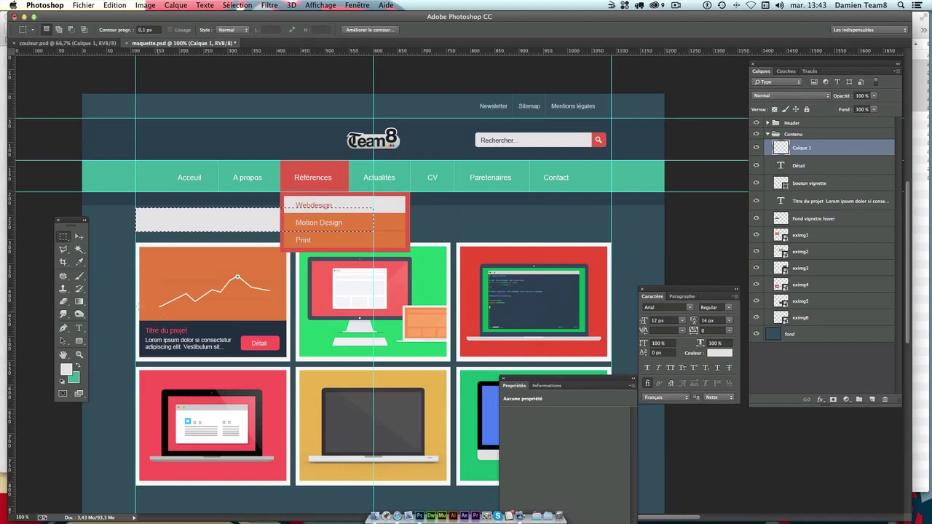
pyautogui.click(80, 237)
pyautogui.hotkey('ctrl', 'd')
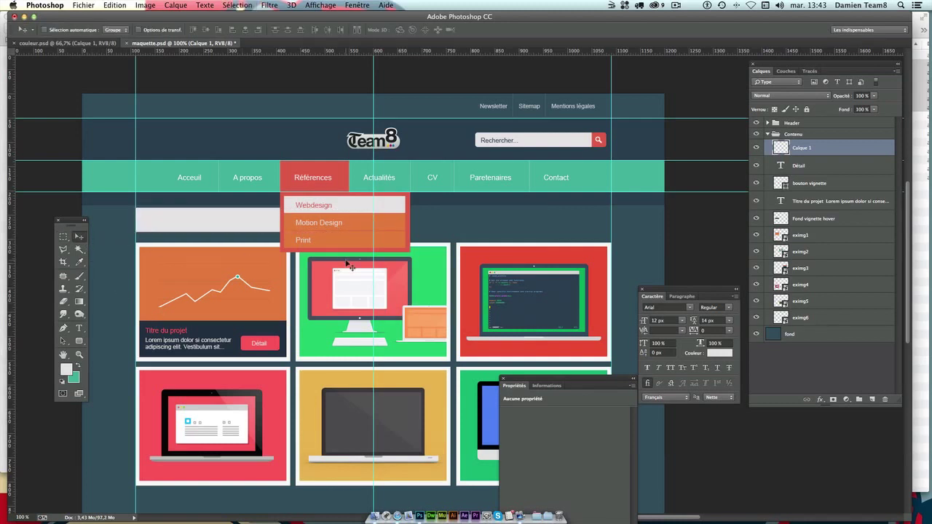
pyautogui.press('Down')
pyautogui.press('Down')
pyautogui.press('Down')
pyautogui.press('Down')
pyautogui.press('Down')
pyautogui.press('Down')
pyautogui.press('Up')
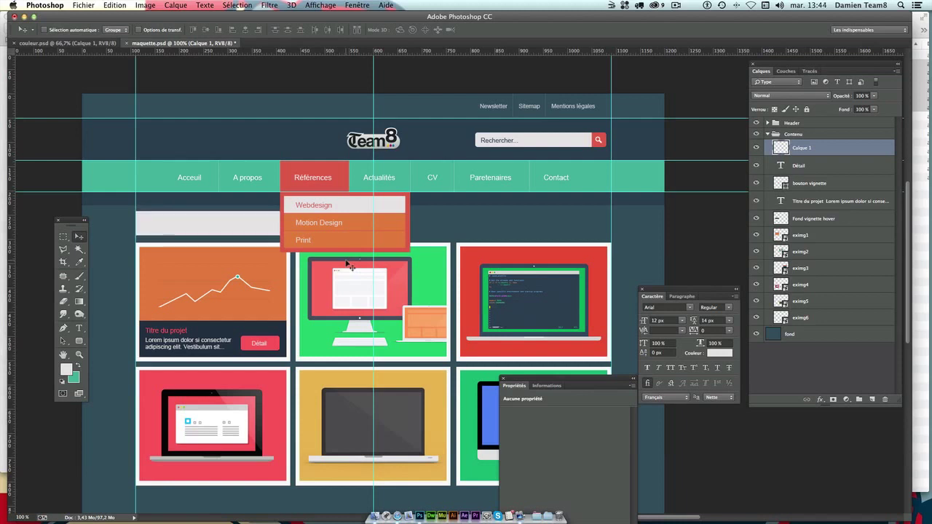
pyautogui.press('Up')
pyautogui.press('Down')
# Lower the grey bar layer's opacity to 30%.
pyautogui.click(875, 97)
pyautogui.click(876, 102)
pyautogui.moveTo(876, 106); pyautogui.dragTo(843, 110)
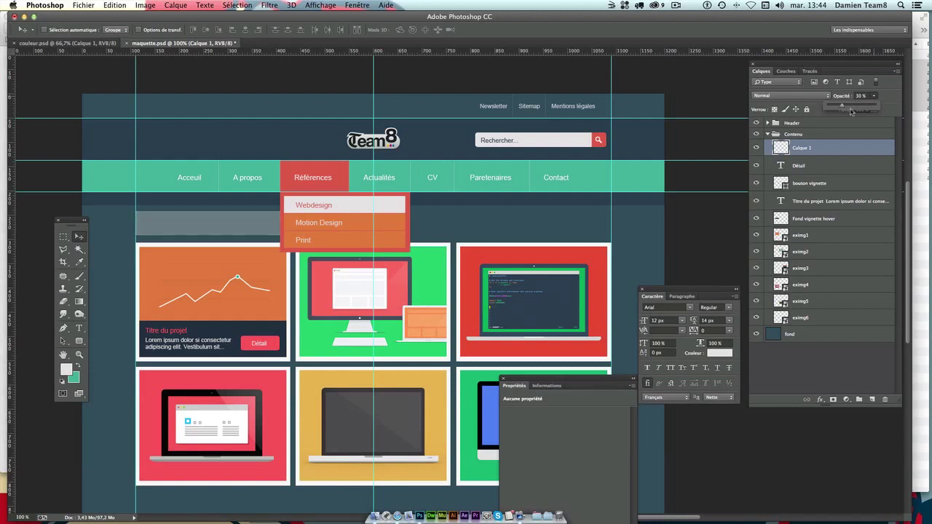
pyautogui.click(866, 97)
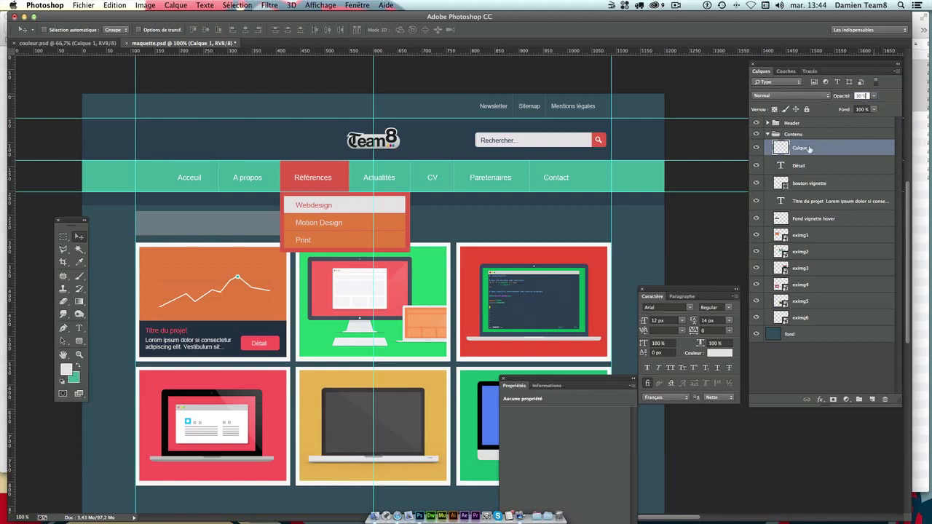
# Rename the grey bar layer to 'fil arianne'.
pyautogui.doubleClick(807, 149)
pyautogui.write('l arianne')
pyautogui.press('Return')
# Type the breadcrumb 'Vous êtes ici : Accueil / Références' inside the grey bar.
pyautogui.press('t')
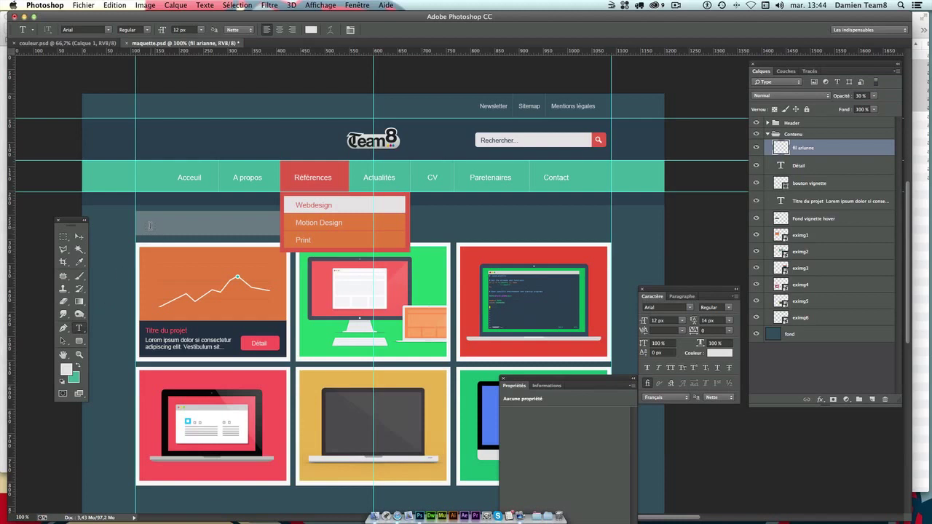
pyautogui.click(150, 226)
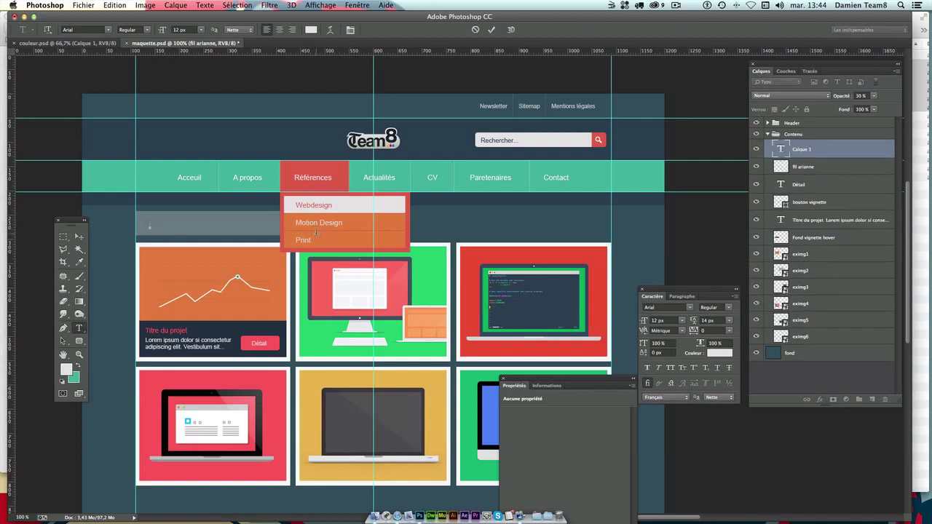
pyautogui.write('Vo')
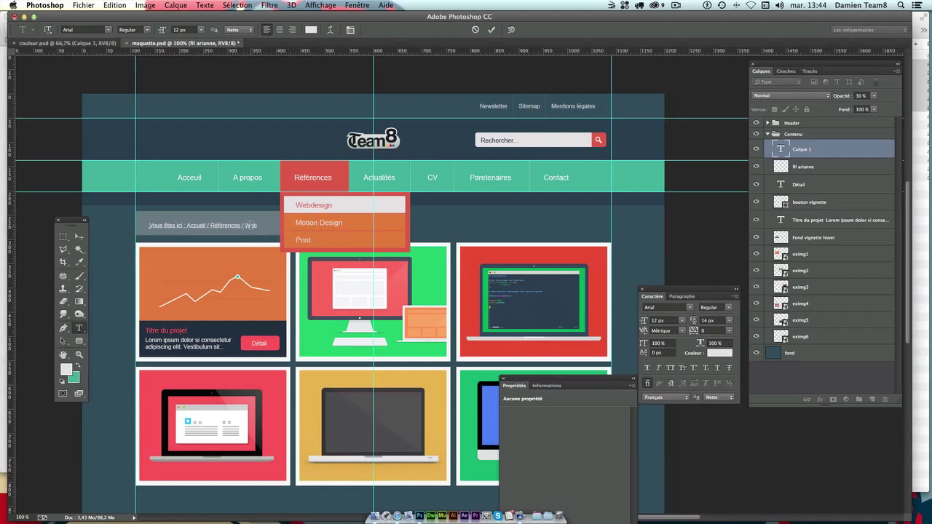
pyautogui.press('BackSpace')
pyautogui.press('BackSpace')
pyautogui.press('BackSpace')
# Colour 'Vous êtes ici :' teal in the breadcrumb.
pyautogui.doubleClick(236, 223)
pyautogui.click(168, 225)
pyautogui.moveTo(149, 225); pyautogui.dragTo(182, 226)
pyautogui.click(78, 365)
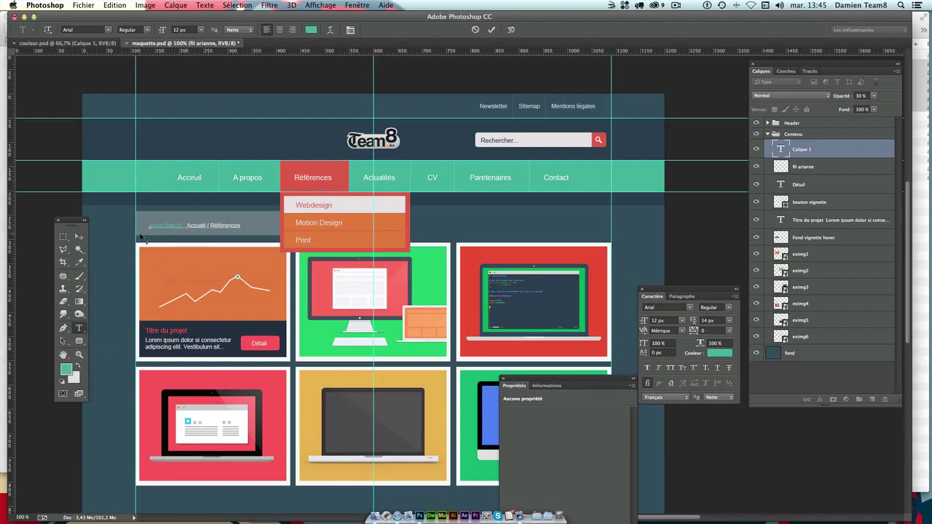
# Colour the word 'Accueil' neutral grey #c9c9c9.
pyautogui.doubleClick(196, 225)
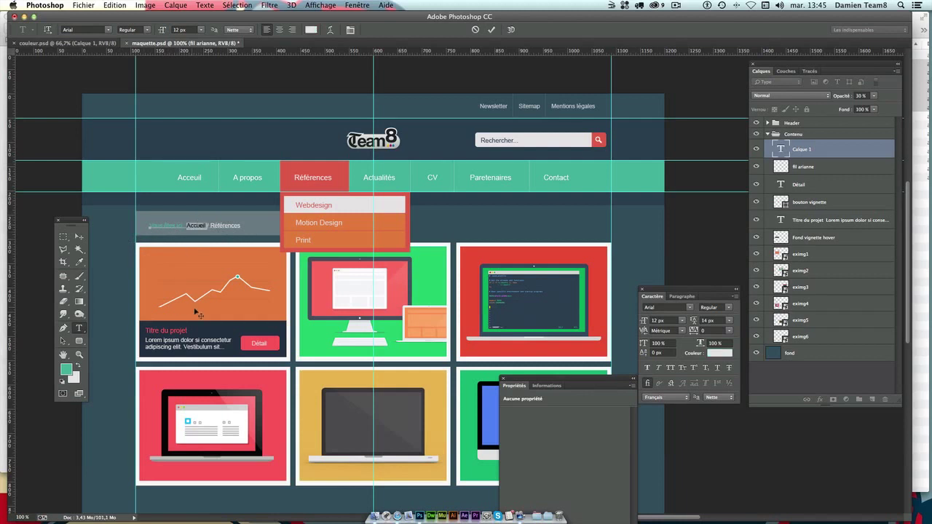
pyautogui.press('super+a')
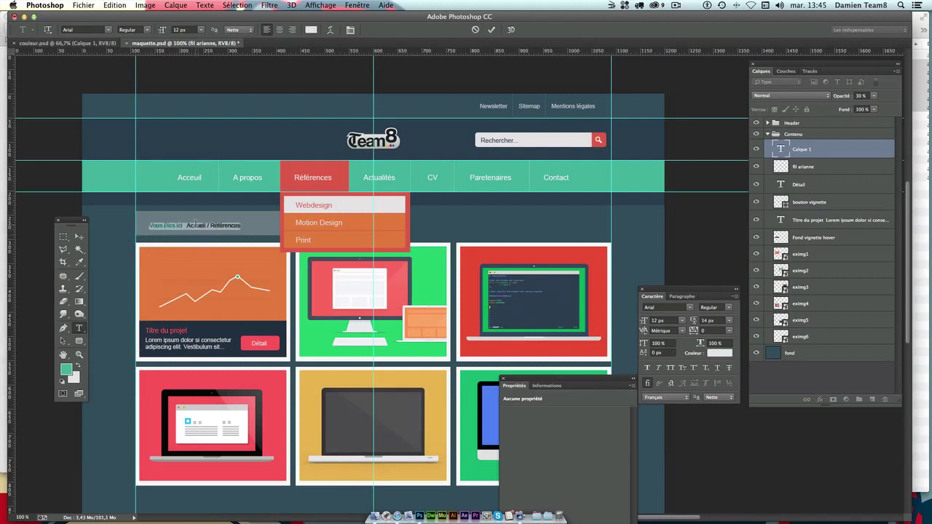
pyautogui.doubleClick(198, 225)
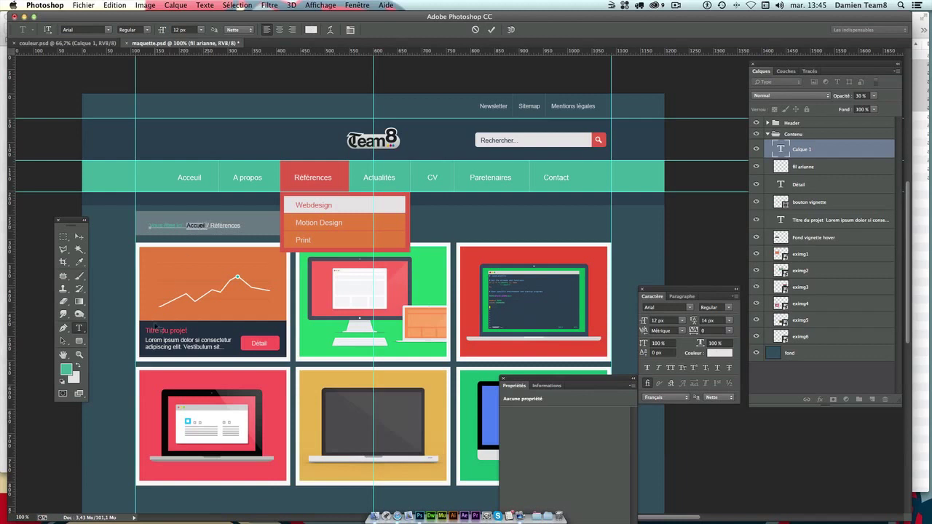
pyautogui.click(77, 365)
pyautogui.moveTo(374, 358); pyautogui.dragTo(368, 359)
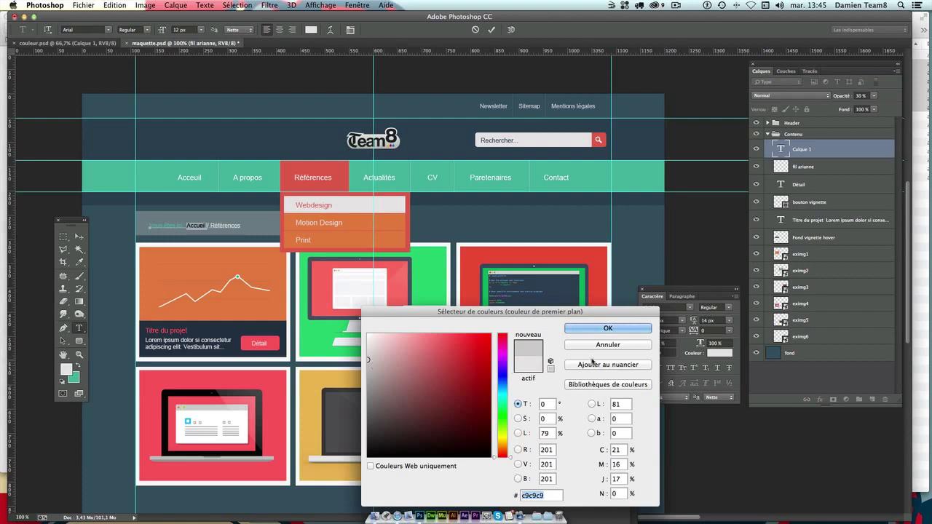
pyautogui.click(619, 329)
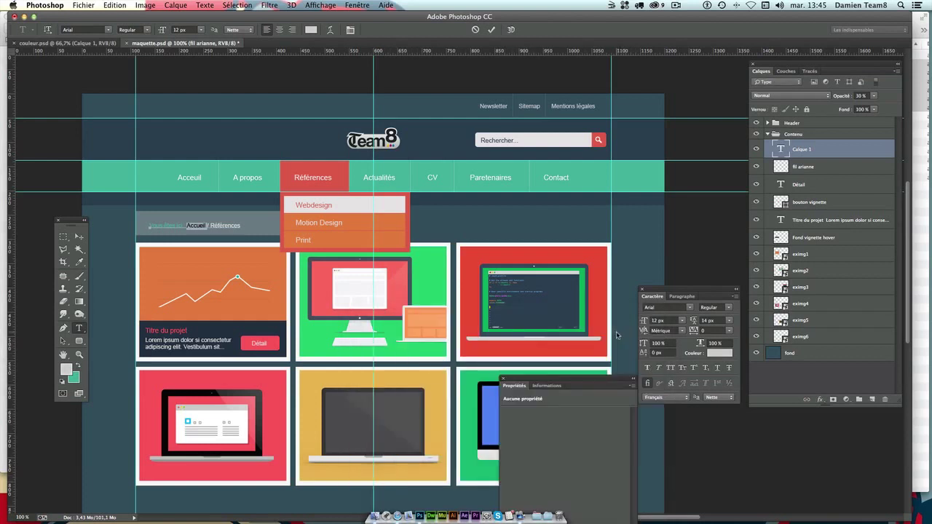
pyautogui.click(230, 223)
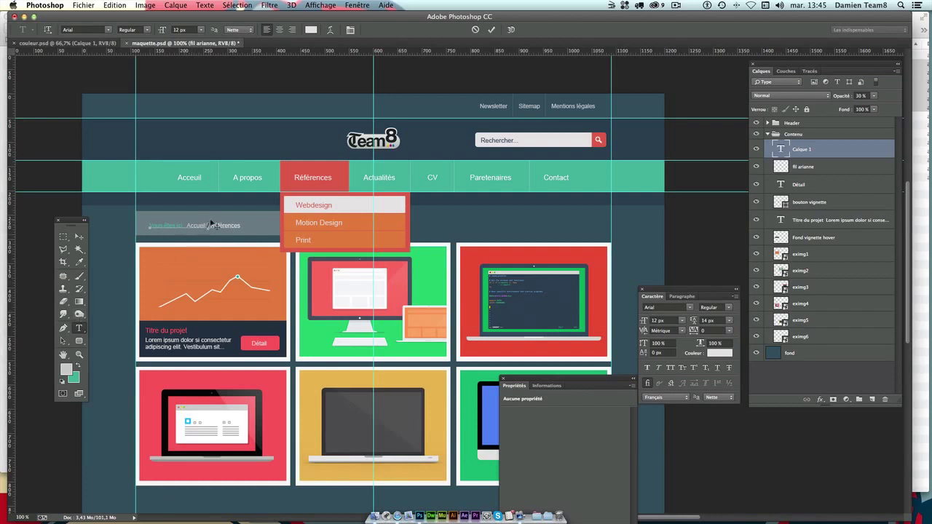
# Make 'Références' white and commit the breadcrumb text.
pyautogui.click(77, 364)
pyautogui.doubleClick(230, 224)
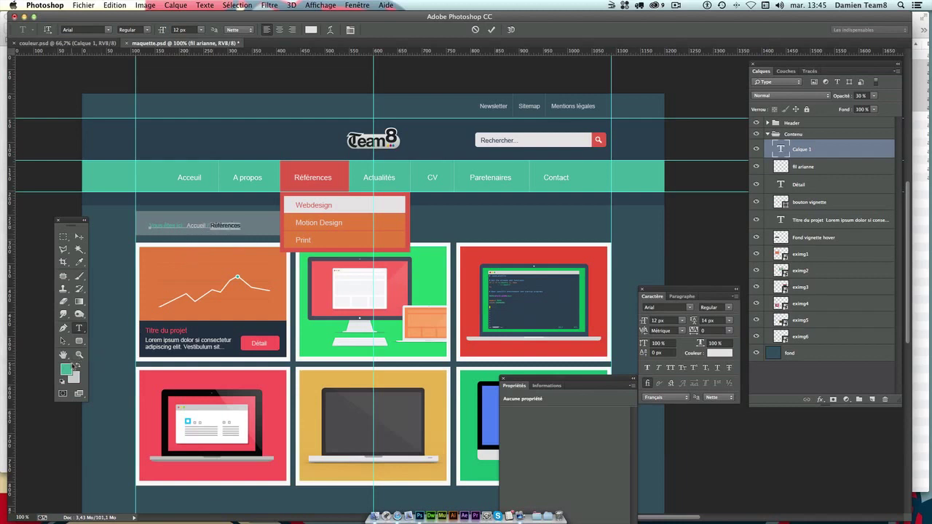
pyautogui.click(76, 364)
pyautogui.click(67, 369)
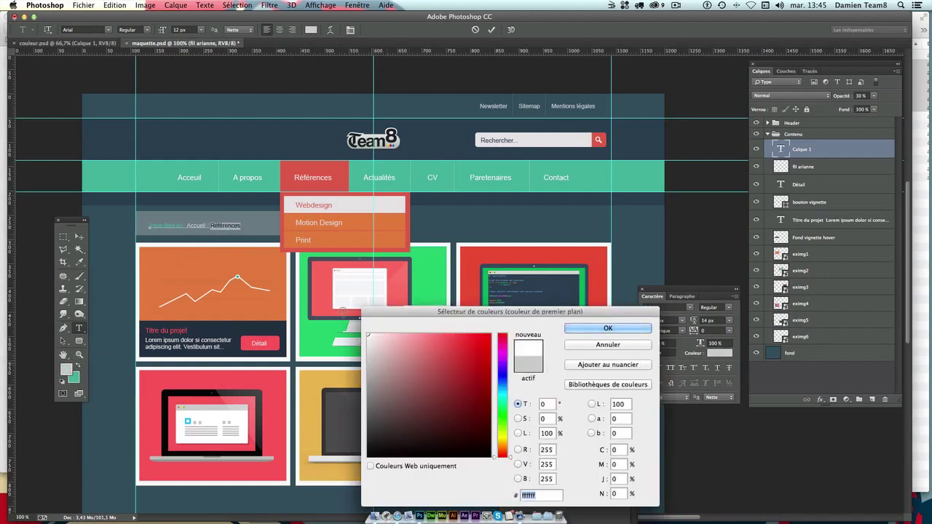
pyautogui.click(601, 327)
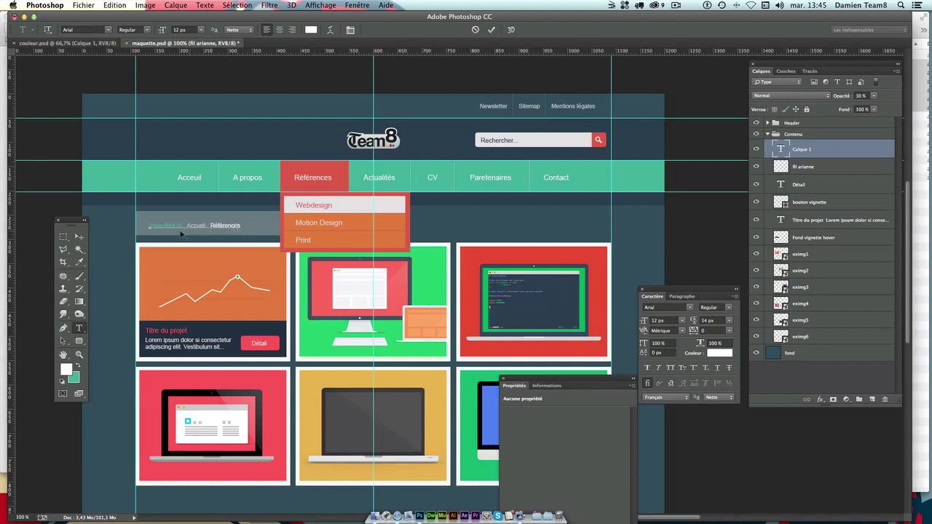
pyautogui.click(79, 236)
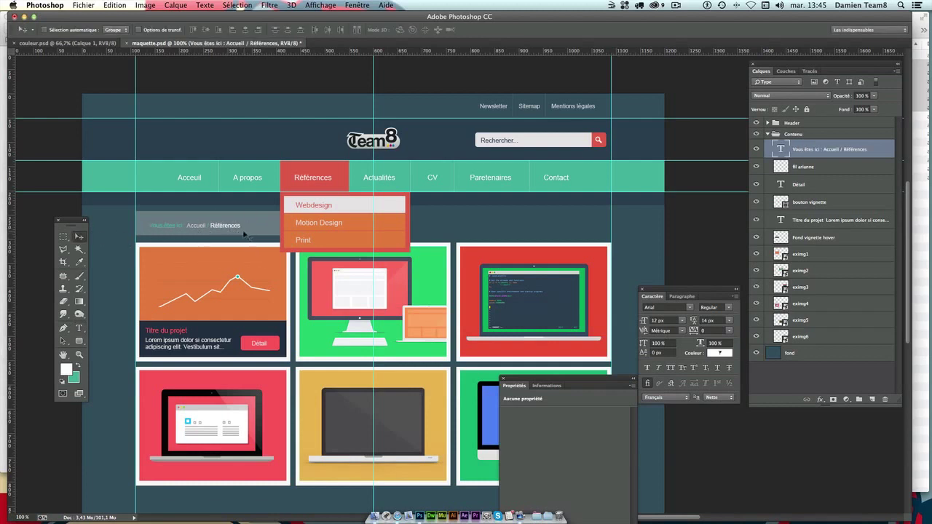
# Add vertical guides from the left ruler, one at the tiles' left edge.
pyautogui.moveTo(236, 232); pyautogui.dragTo(230, 231)
pyautogui.moveTo(13, 343)
pyautogui.mouseDown()
pyautogui.moveTo(133, 306)
pyautogui.moveTo(3, 308)
pyautogui.mouseUp()
pyautogui.hotkey('ctrl', '+')
pyautogui.hotkey('ctrl', '+')
pyautogui.hotkey('ctrl', '+')
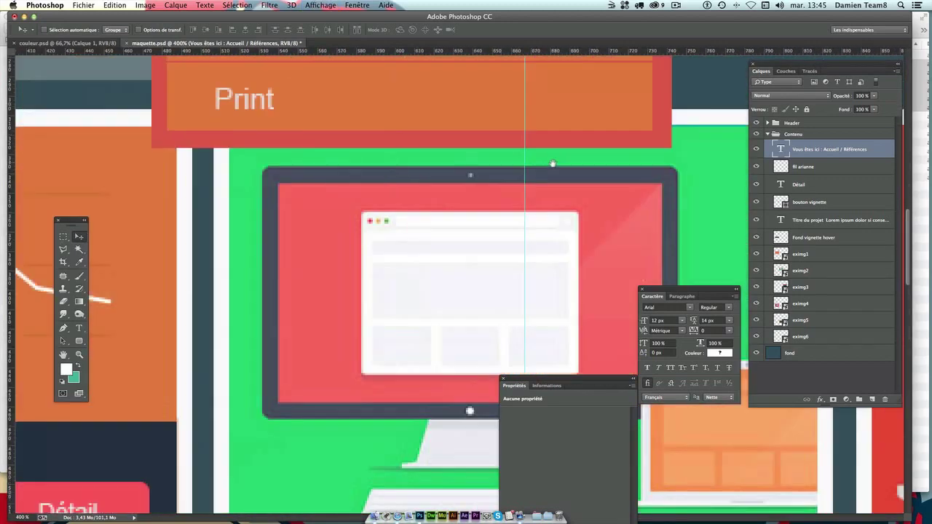
pyautogui.moveTo(552, 163)
pyautogui.mouseDown()
pyautogui.moveTo(356, 183)
pyautogui.moveTo(222, 327)
pyautogui.moveTo(160, 321)
pyautogui.mouseUp()
pyautogui.moveTo(11, 313)
pyautogui.mouseDown()
pyautogui.moveTo(112, 298)
pyautogui.moveTo(113, 287)
pyautogui.mouseUp()
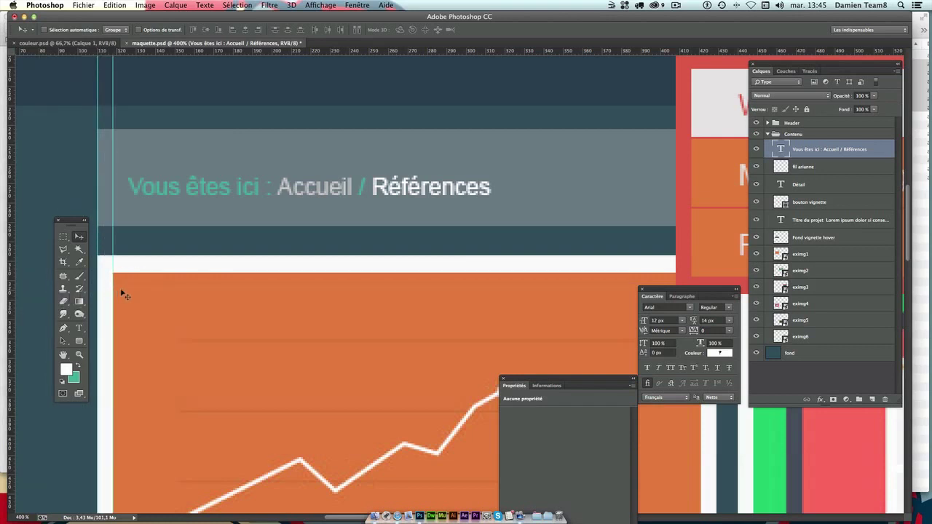
# Shift the breadcrumb text left onto the guide, then return to the full-page view.
pyautogui.moveTo(251, 193); pyautogui.dragTo(235, 193)
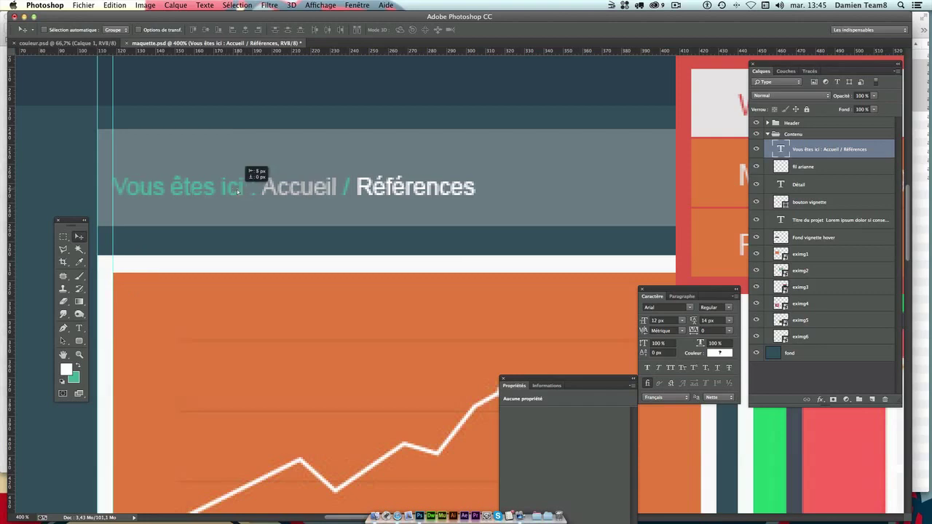
pyautogui.press('super+minus')
pyautogui.press('super+minus')
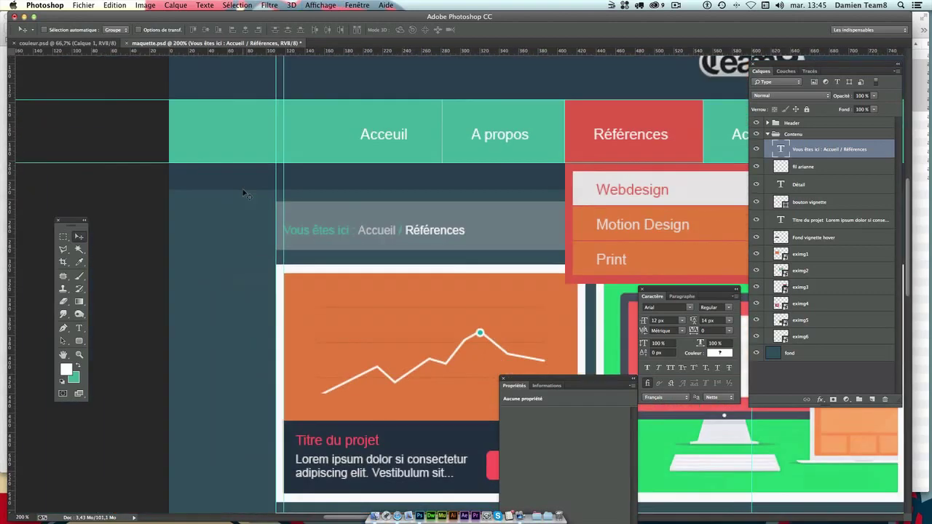
pyautogui.press('super+minus')
pyautogui.moveTo(507, 191); pyautogui.dragTo(321, 197)
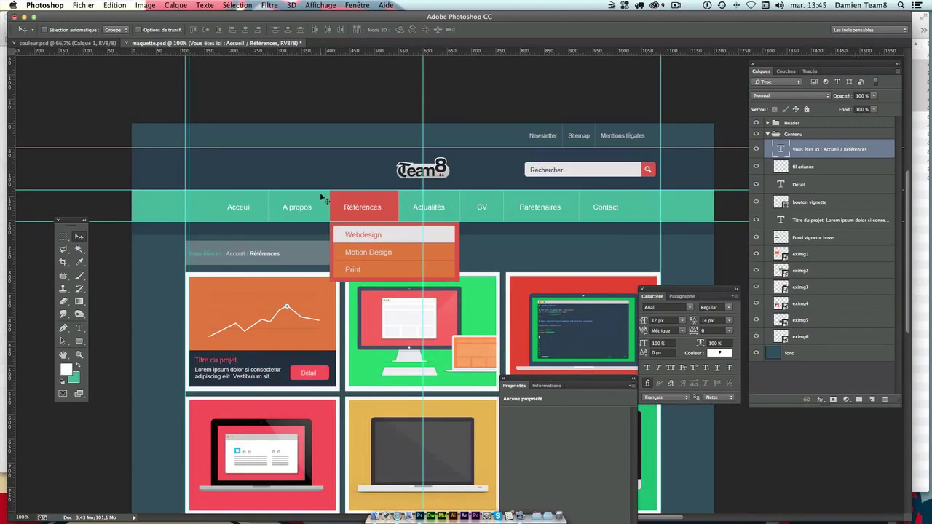
pyautogui.moveTo(378, 211); pyautogui.dragTo(300, 176)
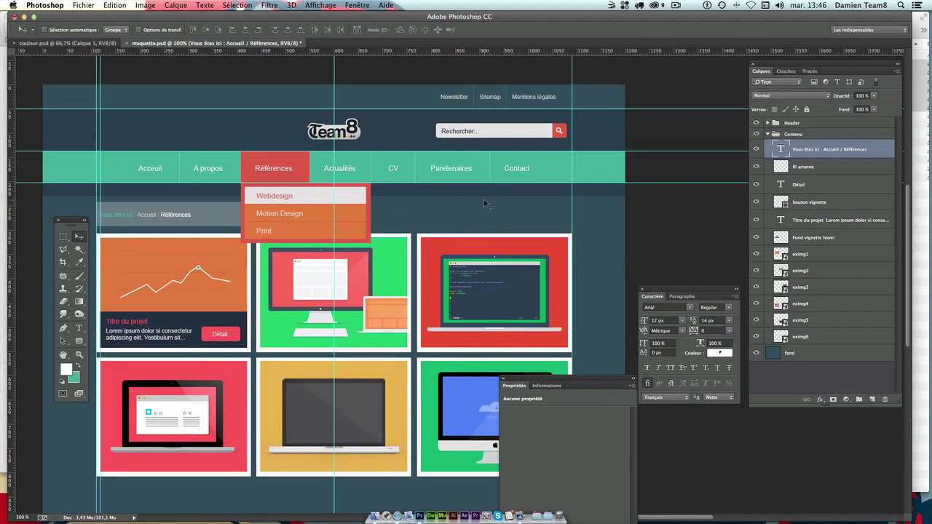
# Duplicate the breadcrumb bar to the right and set the copy to 100% opacity.
pyautogui.click(820, 167)
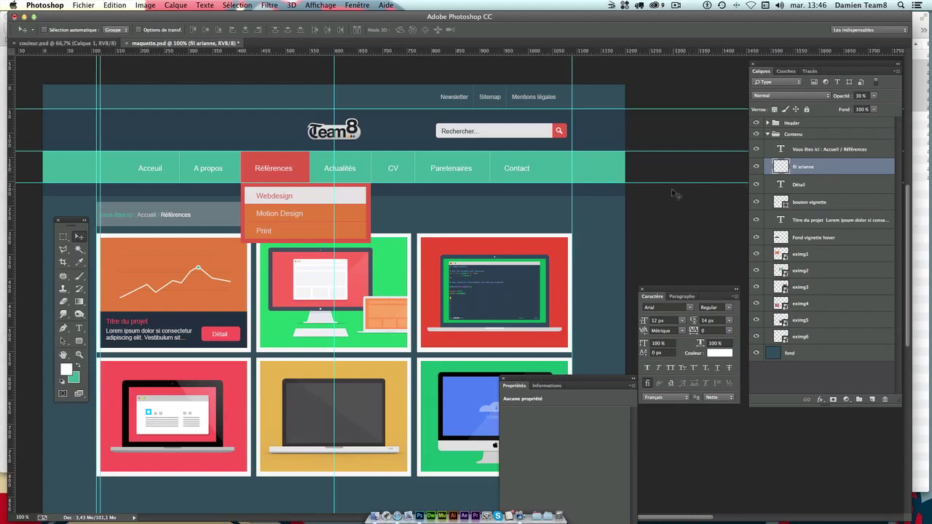
pyautogui.moveTo(203, 215); pyautogui.dragTo(443, 202)
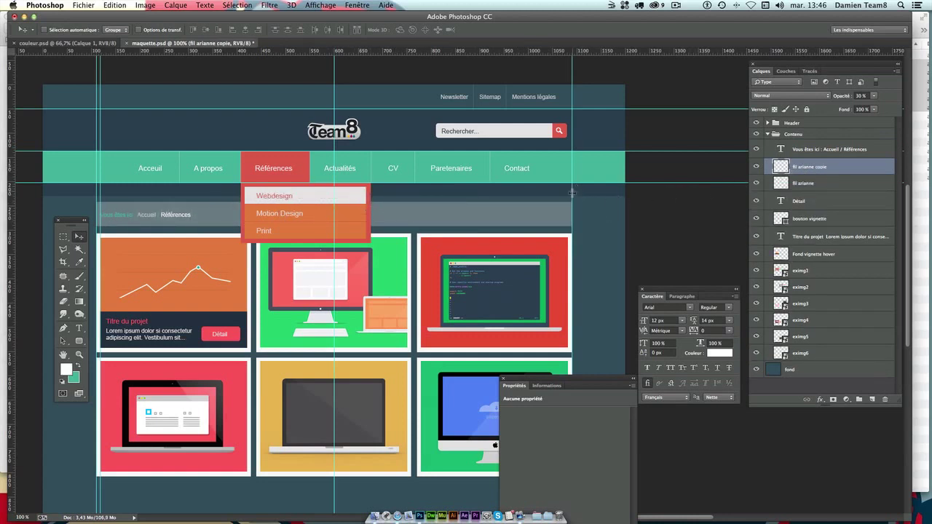
pyautogui.click(873, 95)
pyautogui.moveTo(860, 111); pyautogui.dragTo(927, 108)
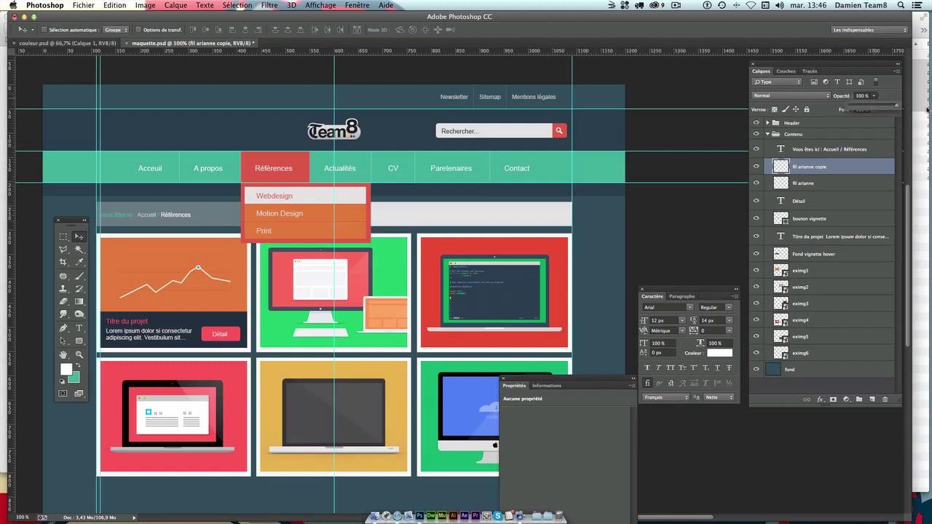
pyautogui.click(800, 174)
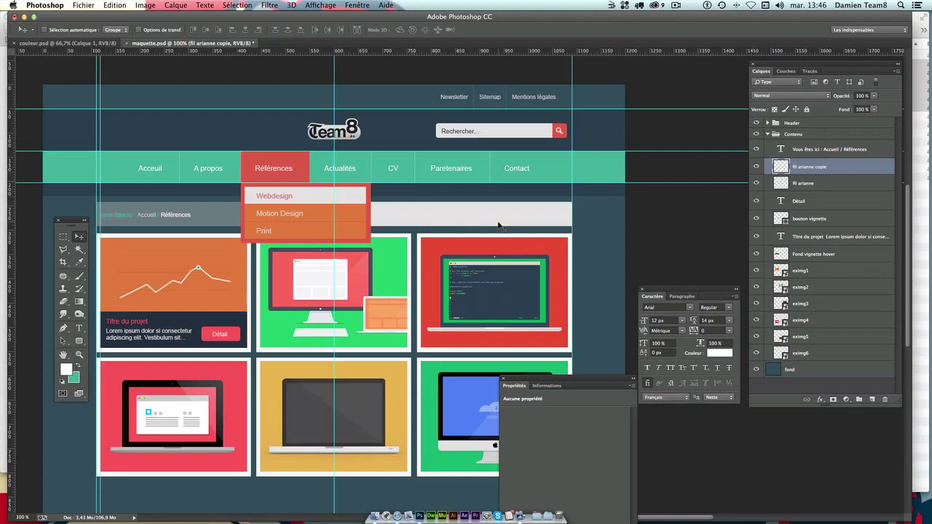
# Fill the copied bar with light grey #d3d3d3 and deselect it.
pyautogui.keyDown('ctrl'); pyautogui.click(780, 167); pyautogui.keyUp('ctrl')
pyautogui.click(66, 369)
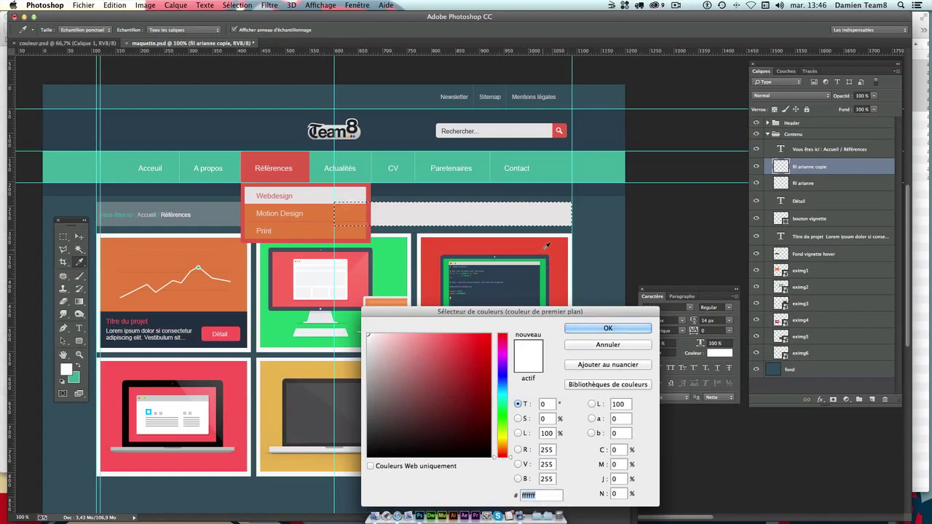
pyautogui.write('d3')
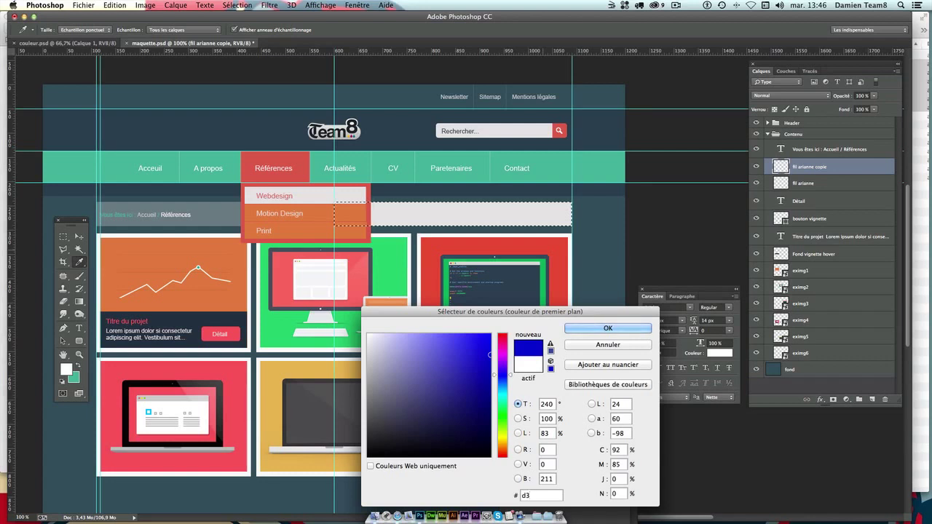
pyautogui.write('d3d3')
pyautogui.press('Return')
pyautogui.press('v')
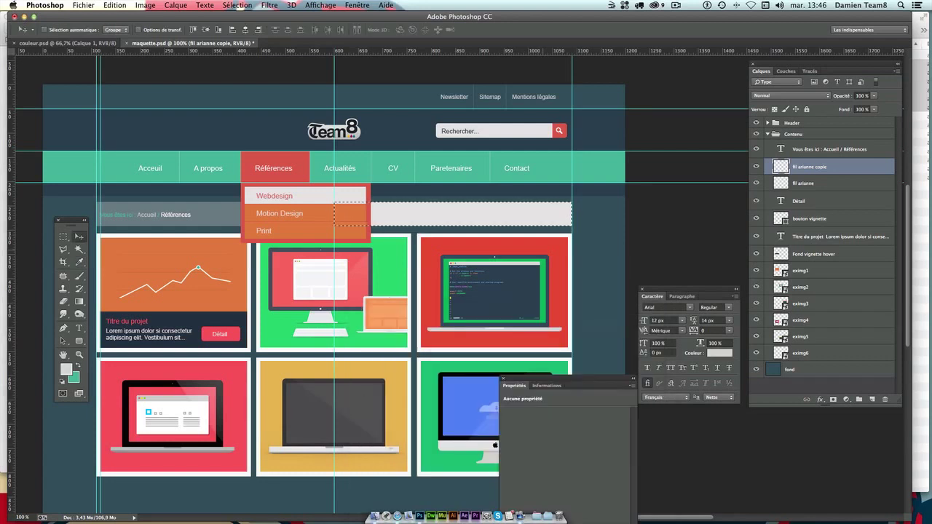
pyautogui.hotkey('shift', 'F5')
pyautogui.press('Return')
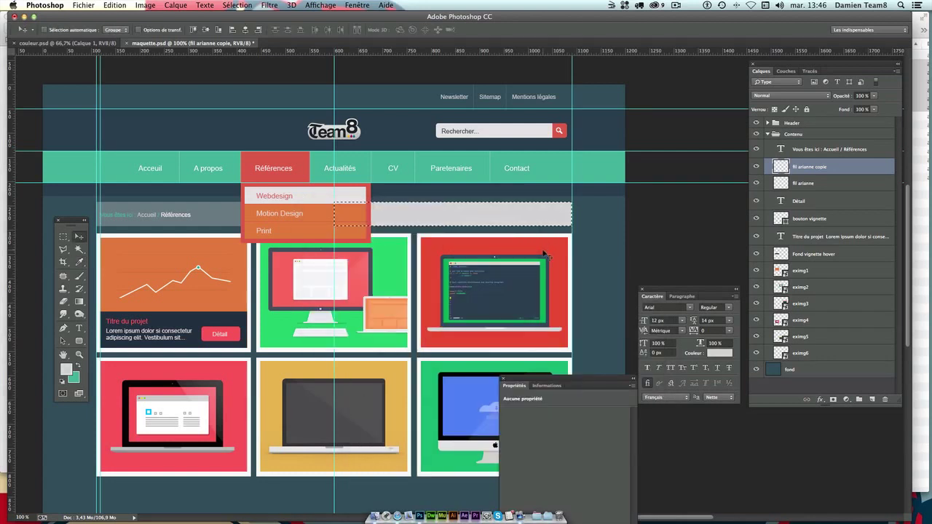
pyautogui.hotkey('ctrl', 'd')
pyautogui.hotkey('ctrl', 'alt', 'z')
pyautogui.hotkey('ctrl', 'alt', 'z')
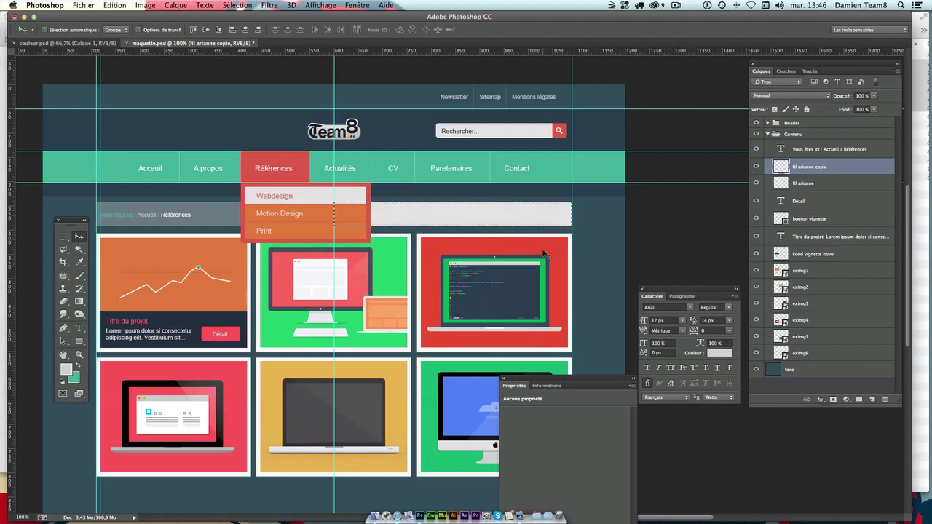
pyautogui.hotkey('ctrl', 'alt', 'z')
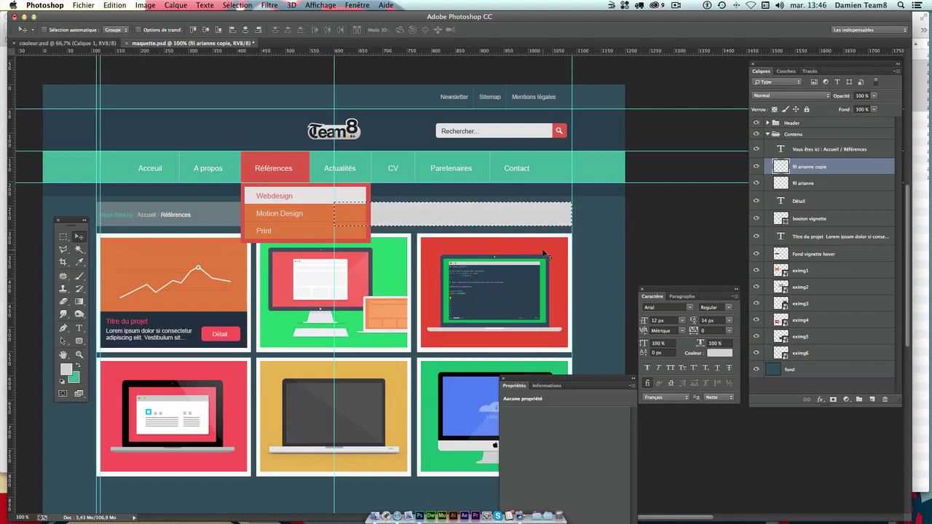
pyautogui.hotkey('ctrl', 'd')
# Rename the copied bar layer to 'fond filtre'.
pyautogui.doubleClick(799, 167)
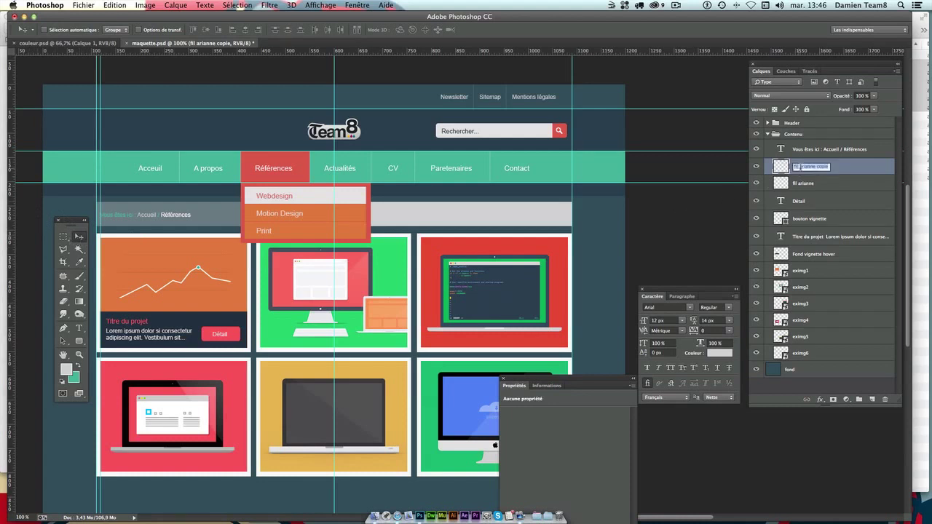
pyautogui.write('ond fil')
pyautogui.write('tre')
pyautogui.press('Return')
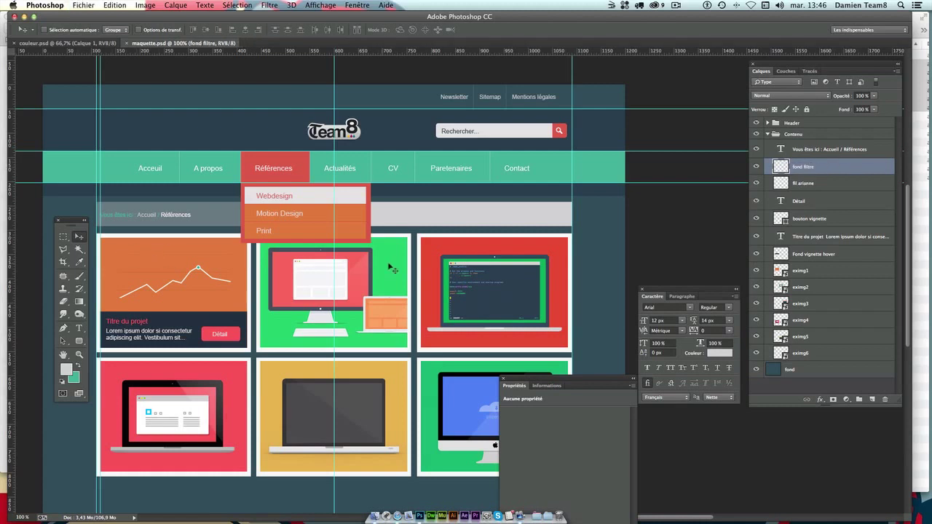
# Select the Rounded Rectangle Tool from the shape tools flyout.
pyautogui.moveTo(413, 227); pyautogui.dragTo(418, 223)
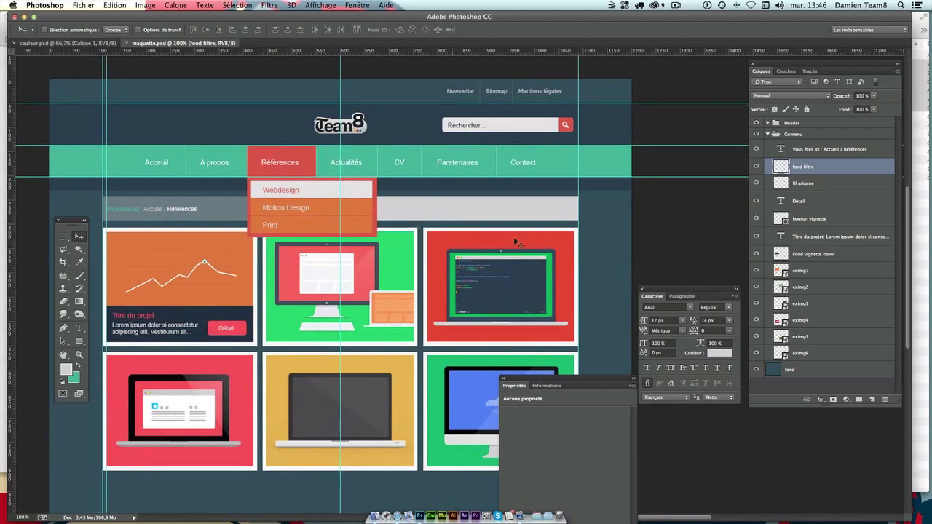
pyautogui.click(82, 341)
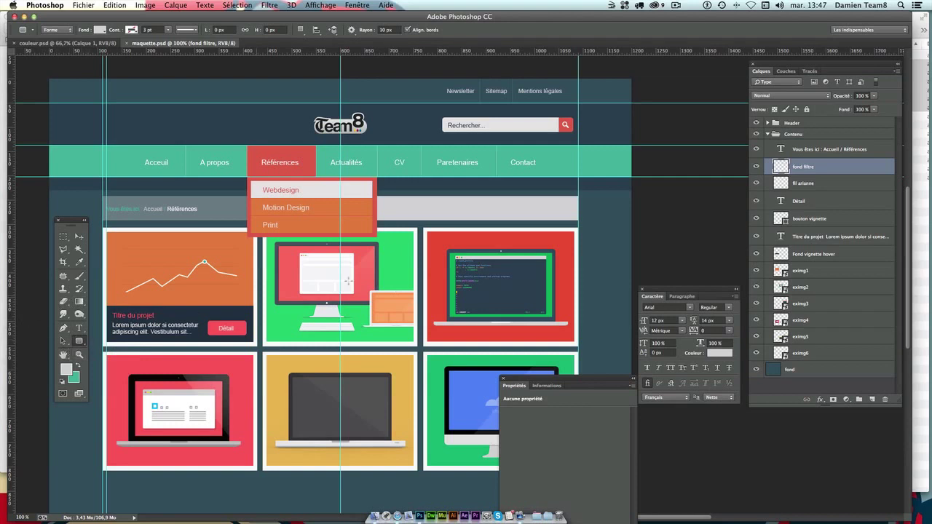
pyautogui.moveTo(79, 340); pyautogui.dragTo(144, 344)
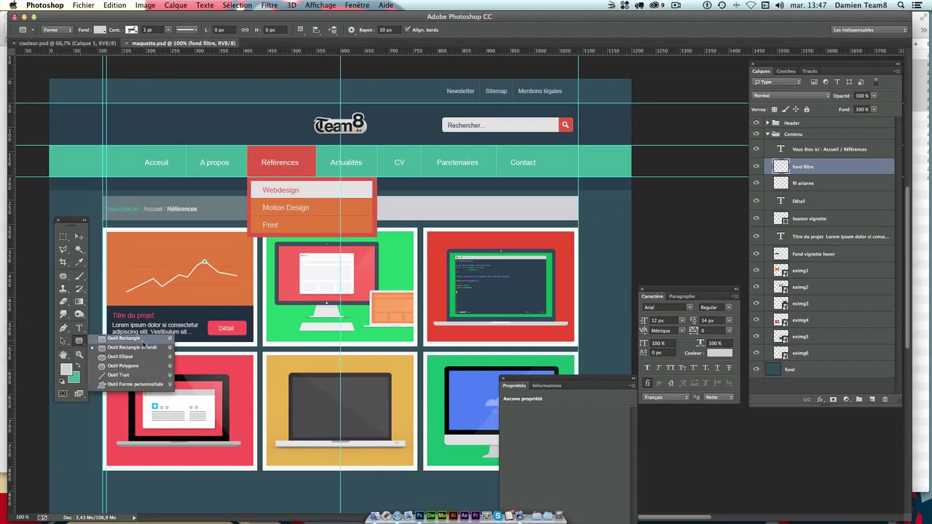
pyautogui.click(135, 348)
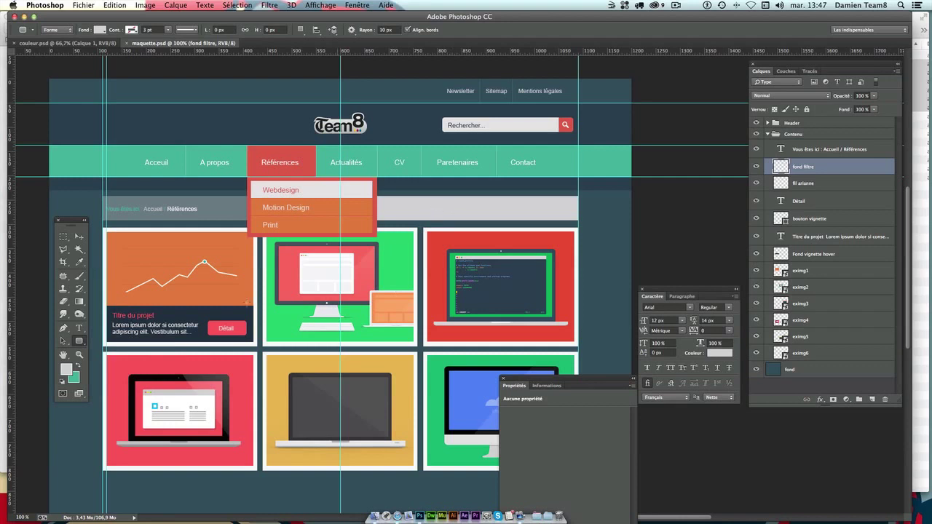
# Set the rounded rectangle height to 85 px and start retyping its width as 129.
pyautogui.click(470, 210)
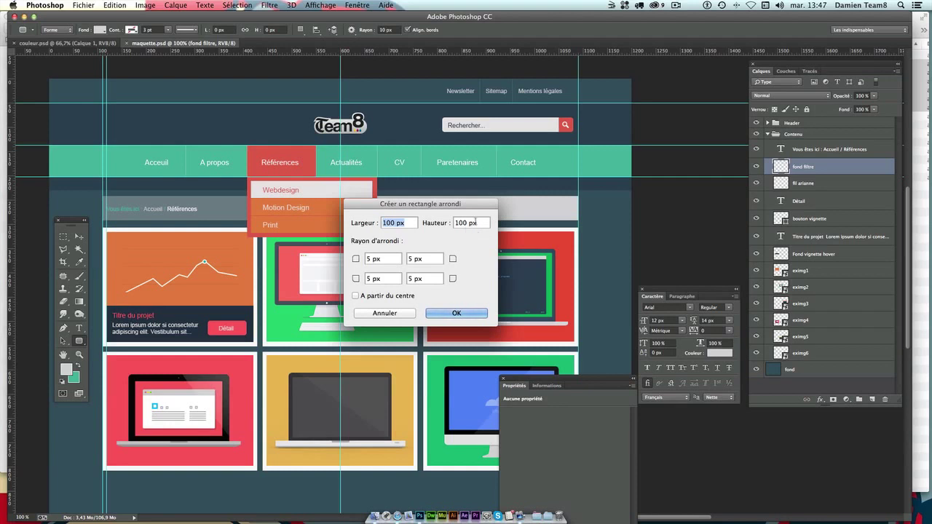
pyautogui.press('Tab')
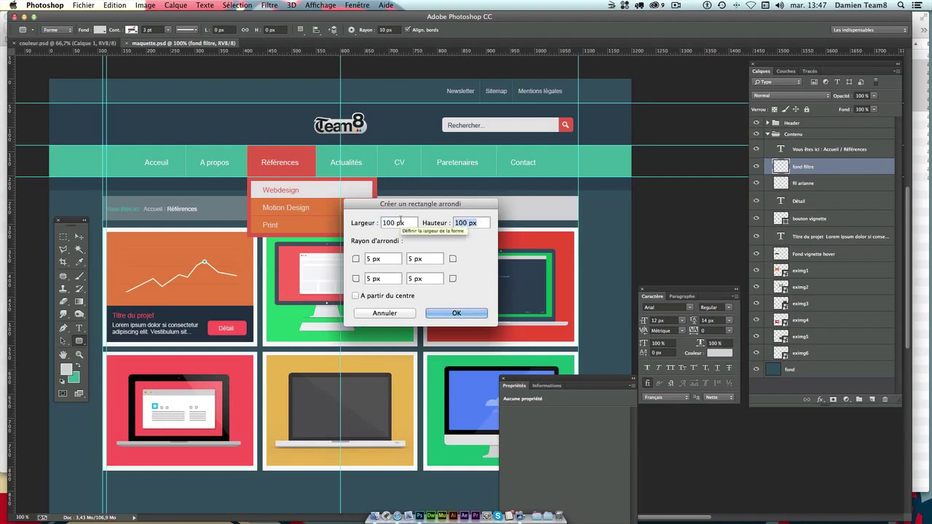
pyautogui.write('85')
pyautogui.press('Tab')
pyautogui.moveTo(410, 222); pyautogui.dragTo(321, 224)
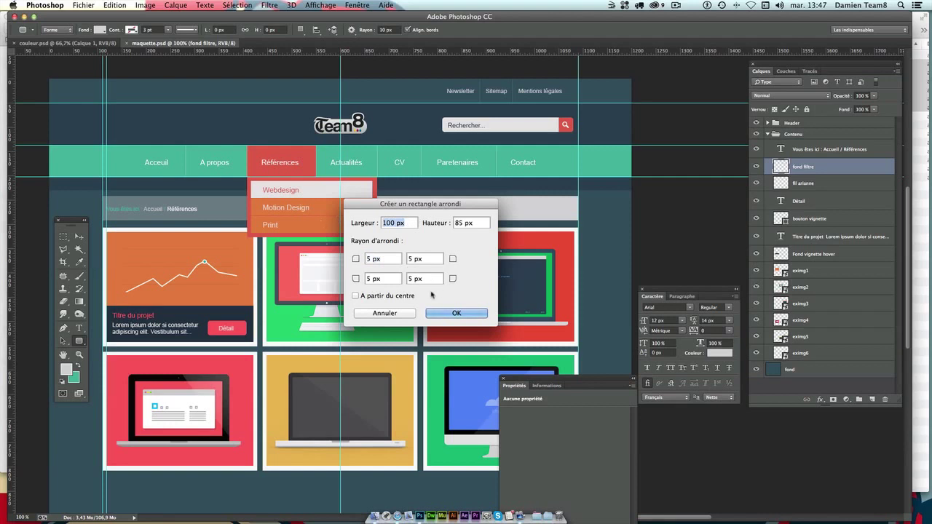
pyautogui.write('130')
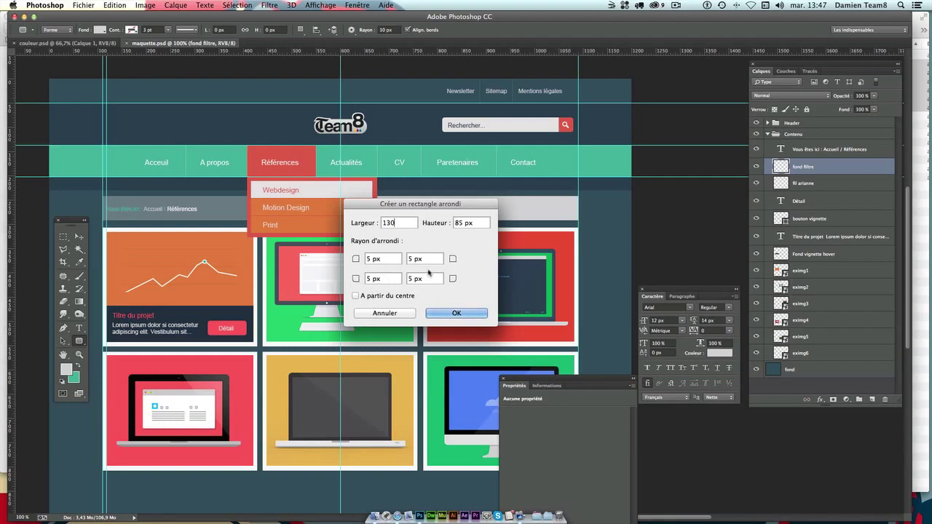
# Create a 130 × 85 px rounded rectangle with 10 px corner radii above the red laptop tile.
pyautogui.doubleClick(398, 259)
pyautogui.write('10')
pyautogui.press('Tab')
pyautogui.write('10')
pyautogui.press('Tab')
pyautogui.write('10')
pyautogui.press('Tab')
pyautogui.write('1')
pyautogui.write('0')
pyautogui.press('Tab')
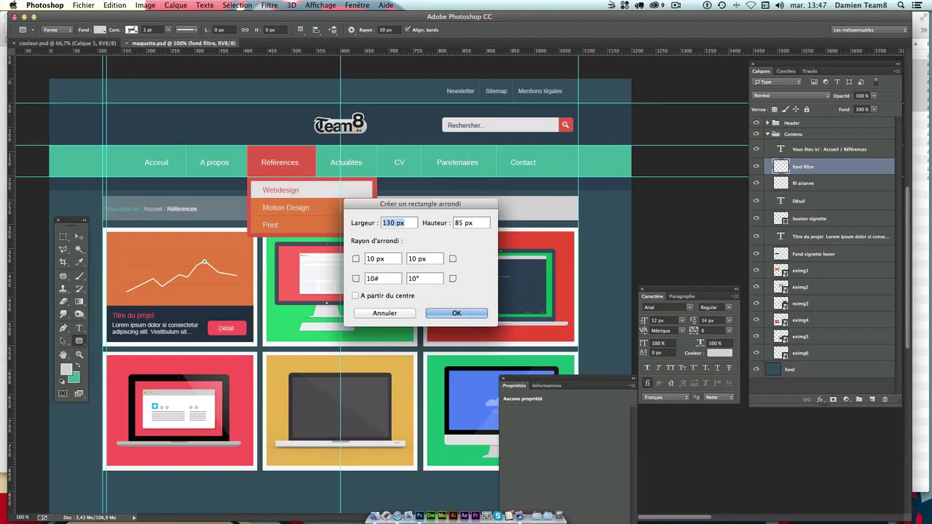
pyautogui.press('BackSpace')
pyautogui.click(450, 313)
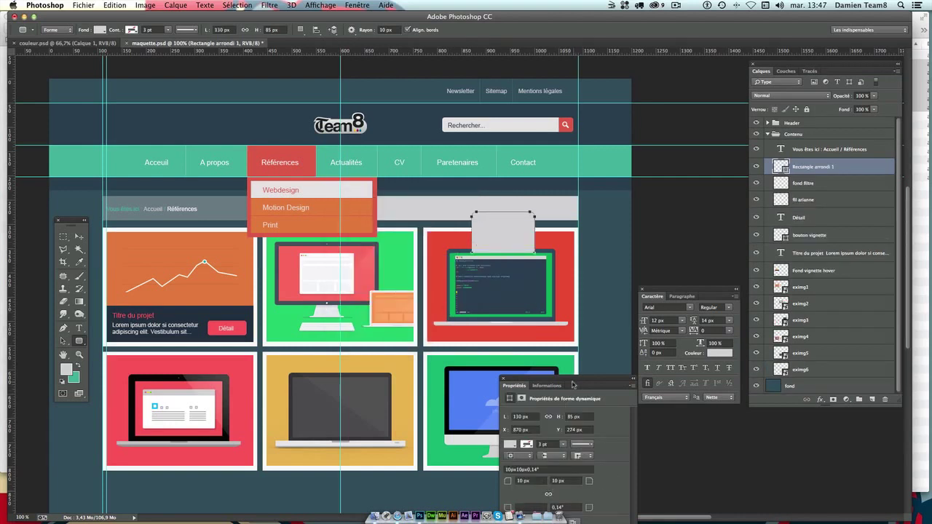
# Set the rectangle's bottom-left and bottom-right corner radii to 10 px.
pyautogui.moveTo(572, 385); pyautogui.dragTo(299, 297)
pyautogui.click(269, 420)
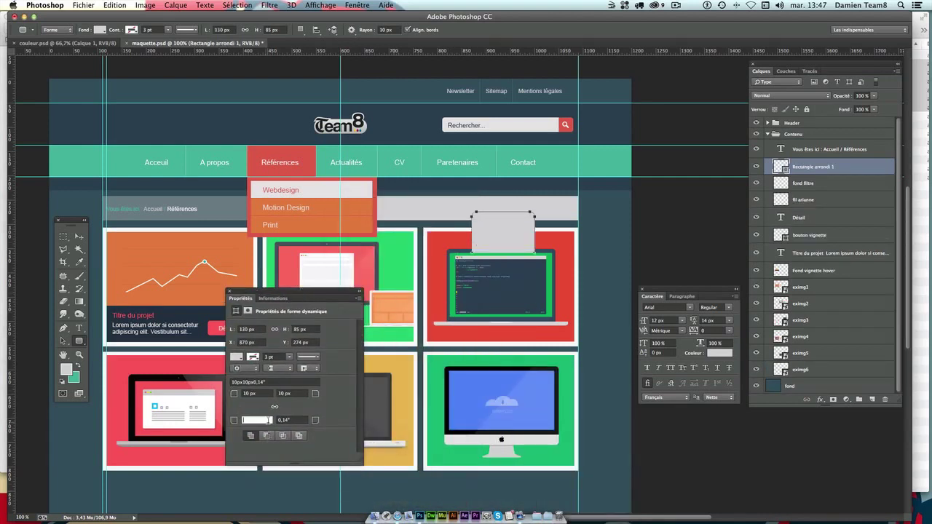
pyautogui.write('10')
pyautogui.press('Tab')
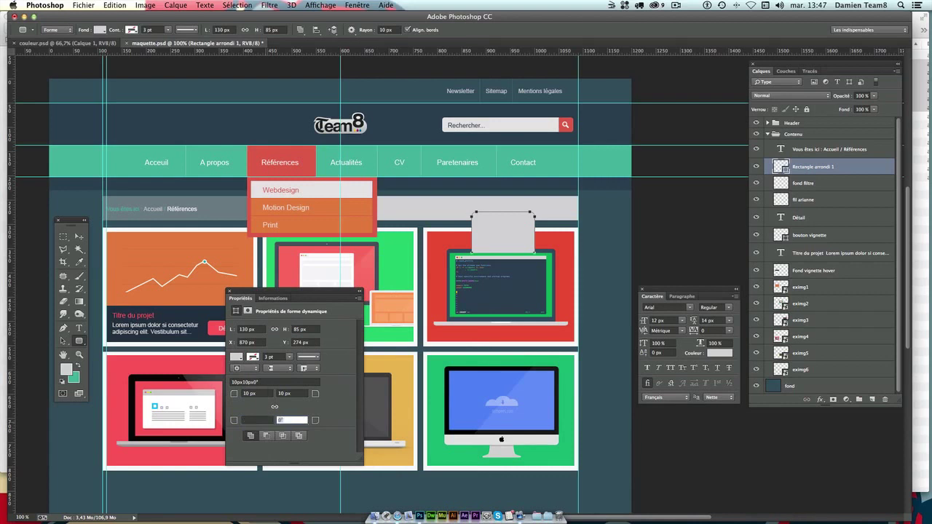
pyautogui.click(260, 420)
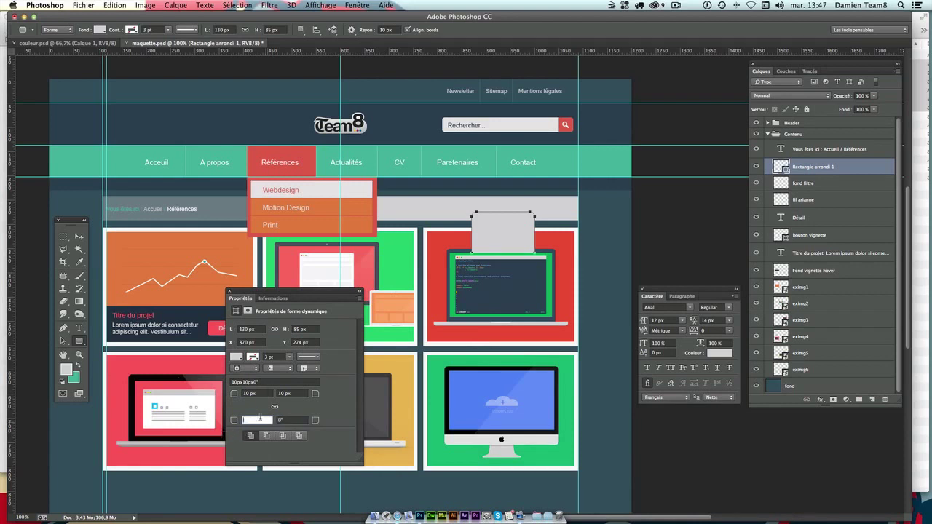
pyautogui.write('10')
pyautogui.press('Tab')
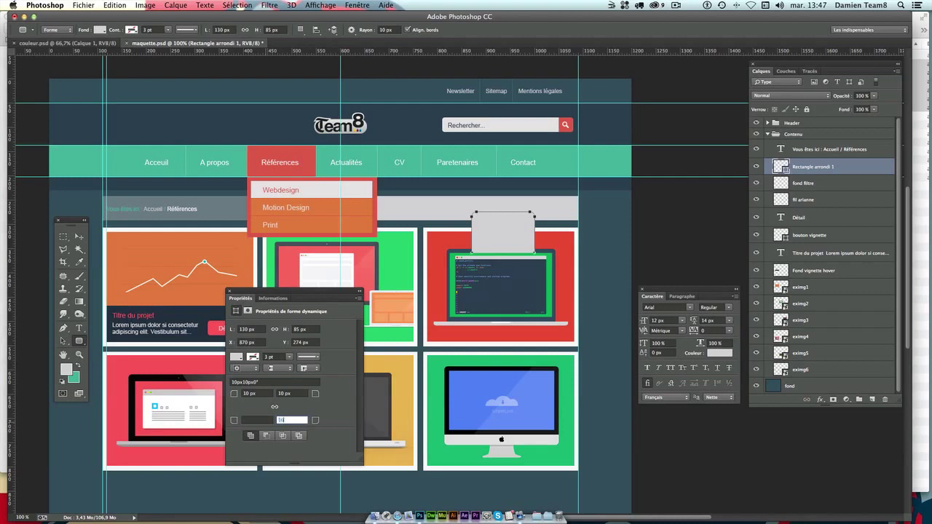
pyautogui.press('Tab')
pyautogui.click(264, 419)
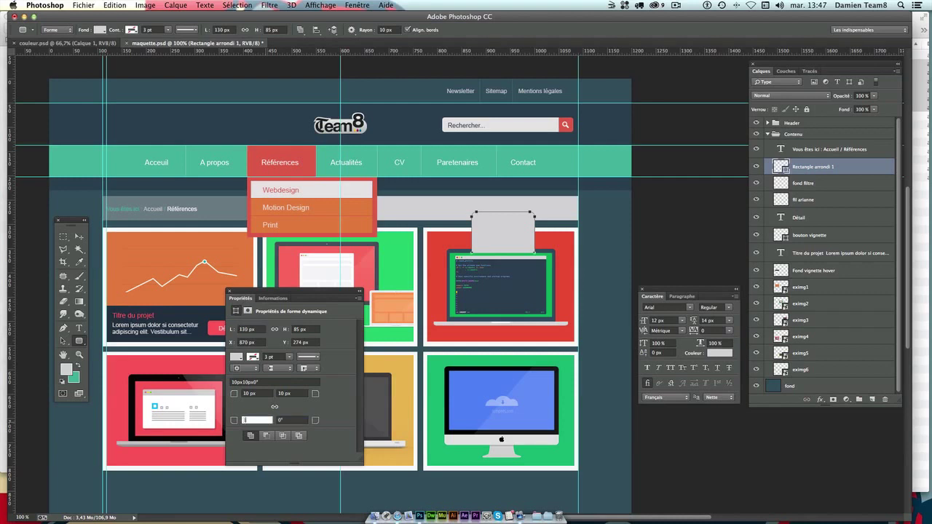
pyautogui.write('10')
pyautogui.press('Tab')
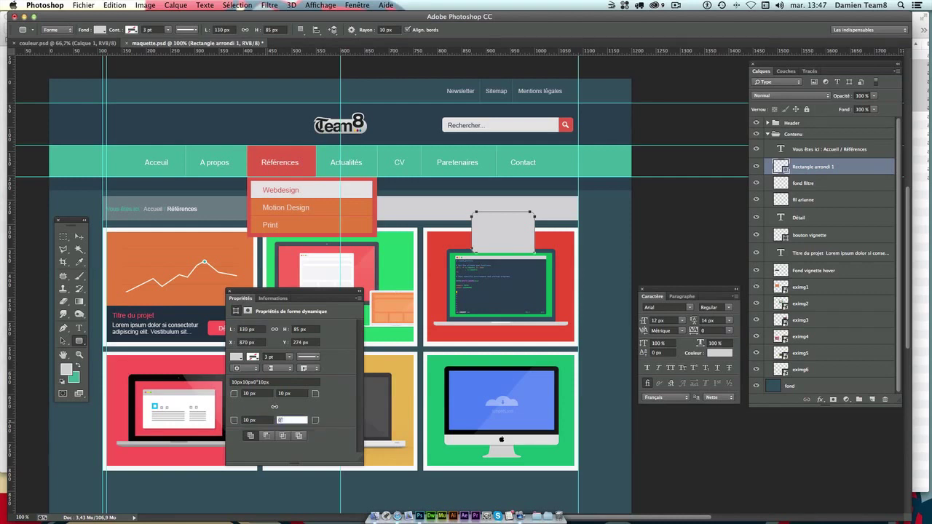
pyautogui.write('10')
pyautogui.press('Tab')
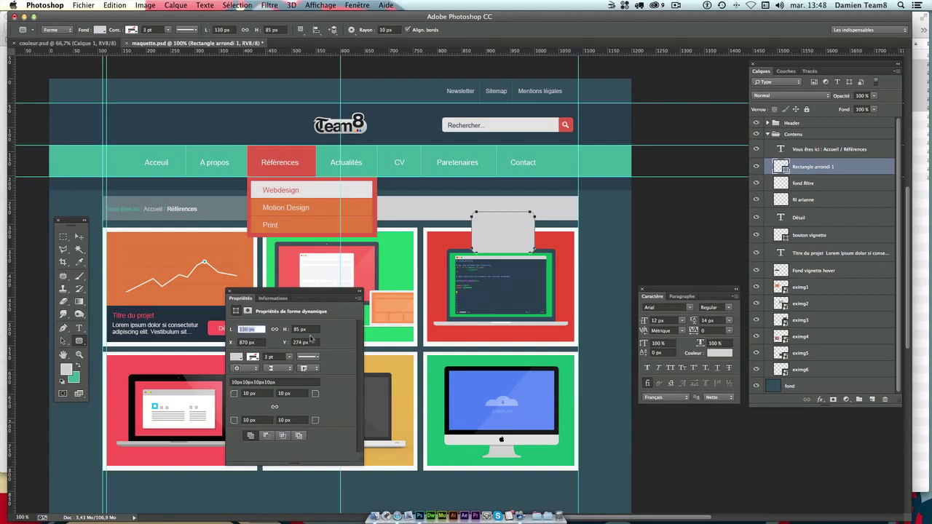
# Resize the rounded rectangle to 85 px wide by 30 px high.
pyautogui.click(311, 329)
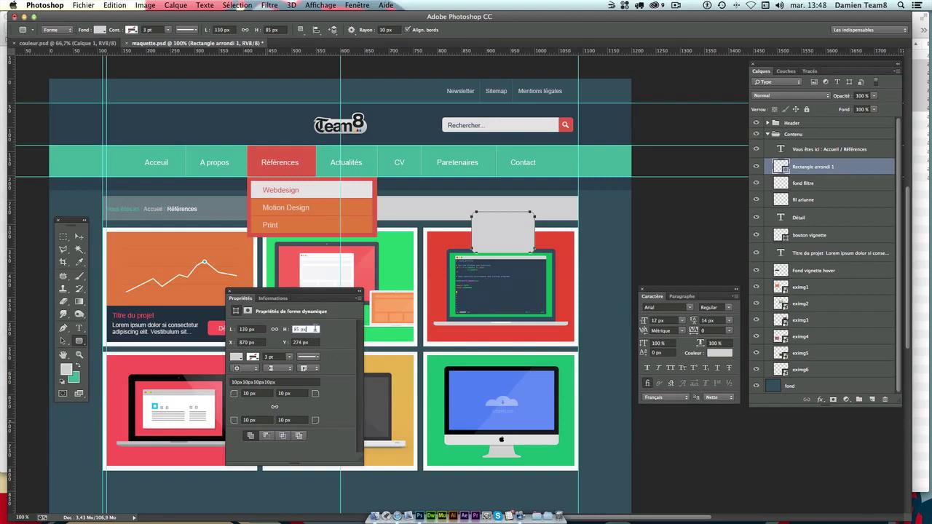
pyautogui.click(257, 329)
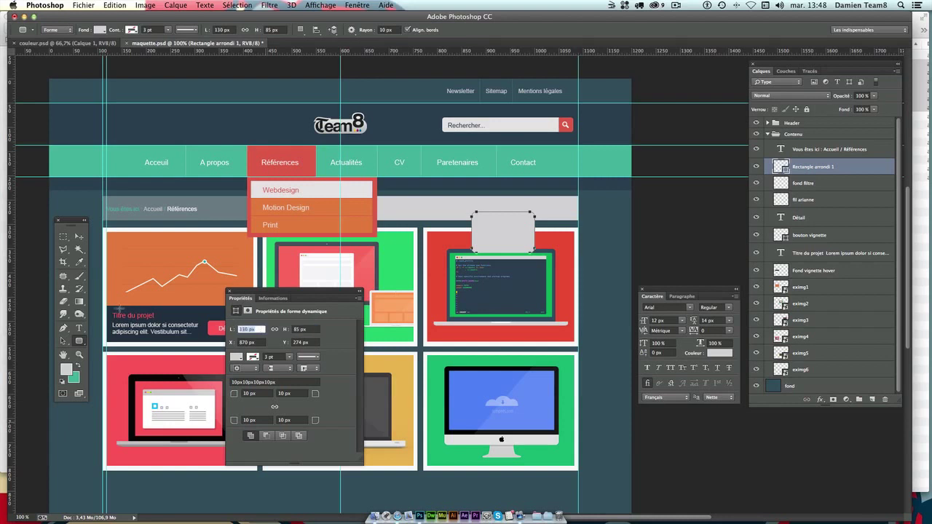
pyautogui.write('4')
pyautogui.press('Tab')
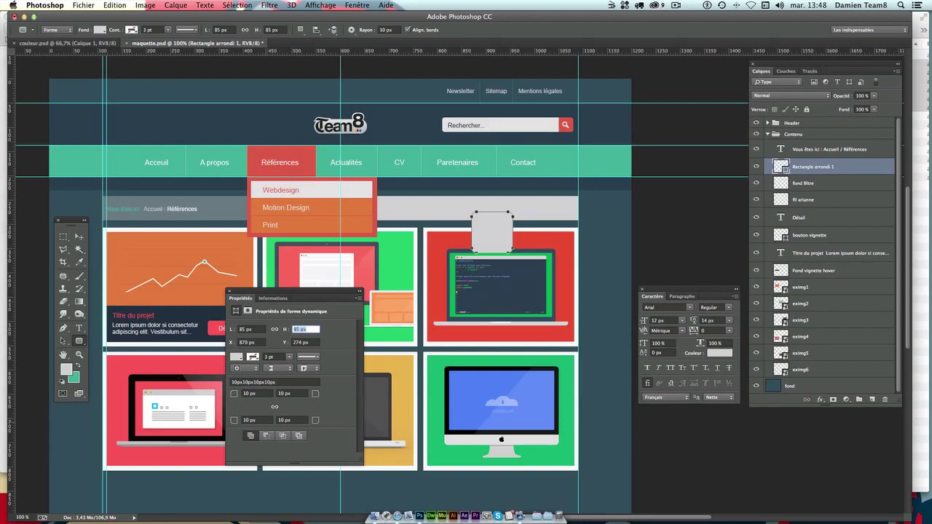
pyautogui.write('30')
pyautogui.press('Tab')
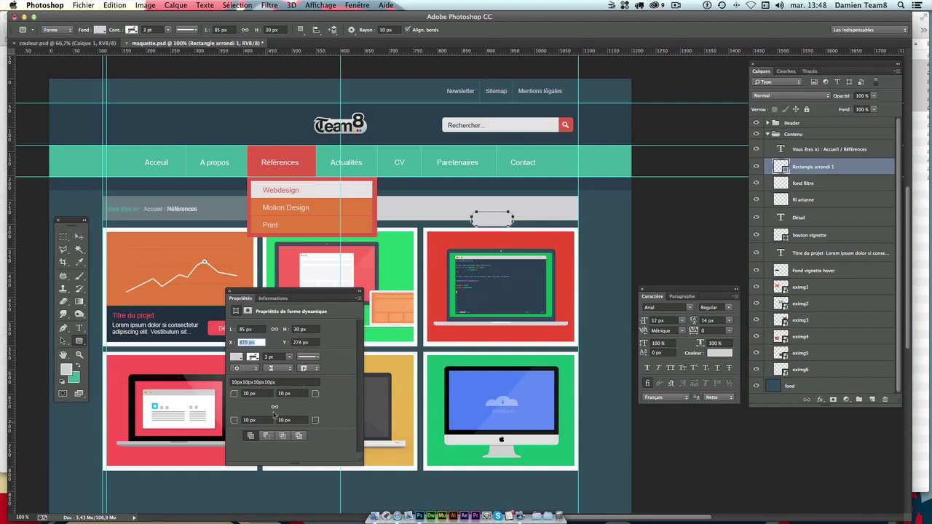
pyautogui.click(243, 357)
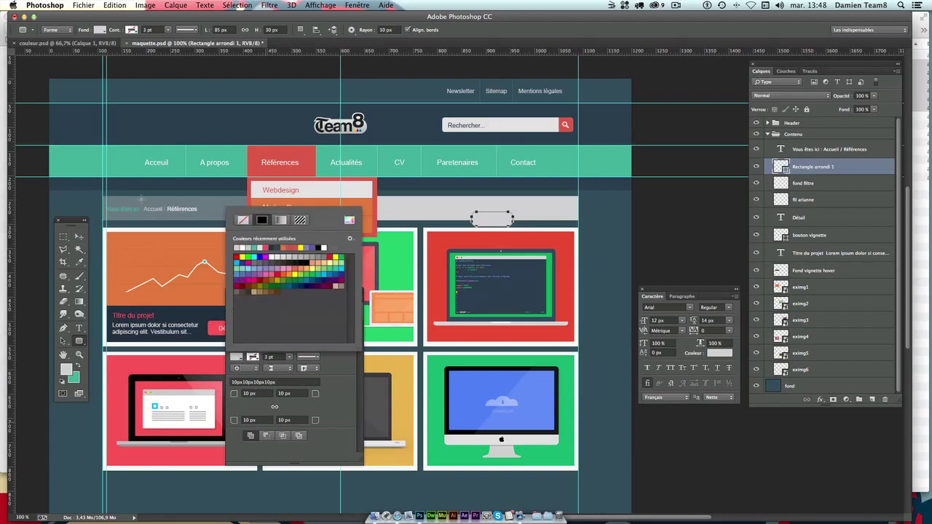
# Fill the button with the sampled dark blue 2c3e50 and move it to the breadcrumb bar's right end.
pyautogui.click(349, 220)
pyautogui.click(183, 127)
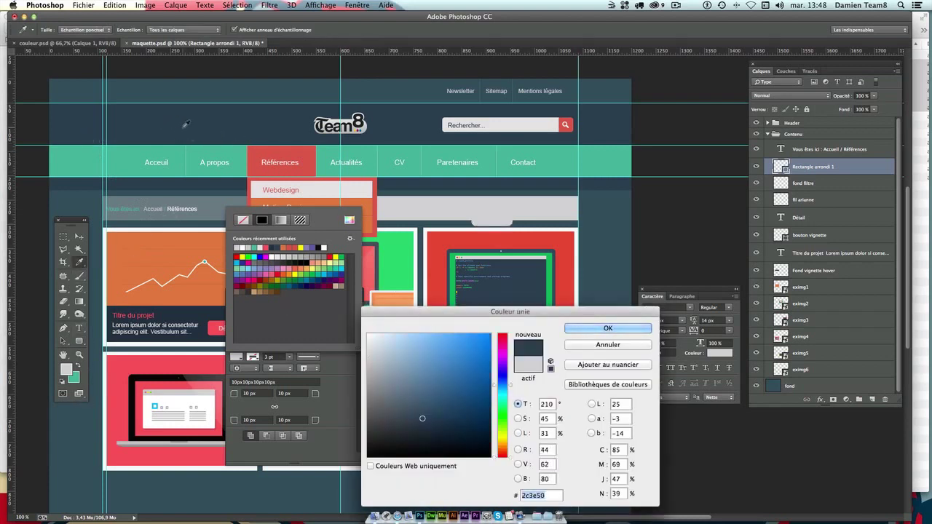
pyautogui.press('Return')
pyautogui.click(80, 237)
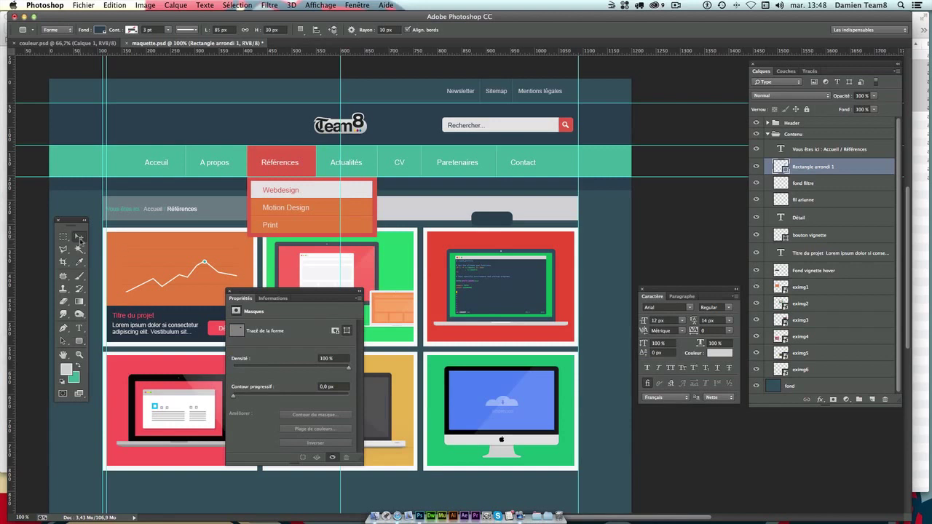
pyautogui.moveTo(538, 229); pyautogui.dragTo(484, 217)
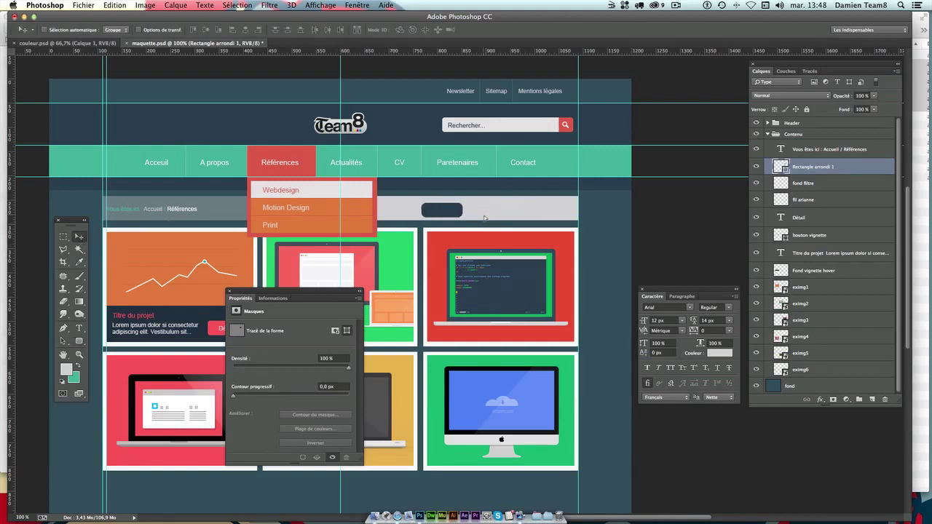
pyautogui.press('Up')
pyautogui.press('Up')
pyautogui.moveTo(463, 217); pyautogui.dragTo(572, 219)
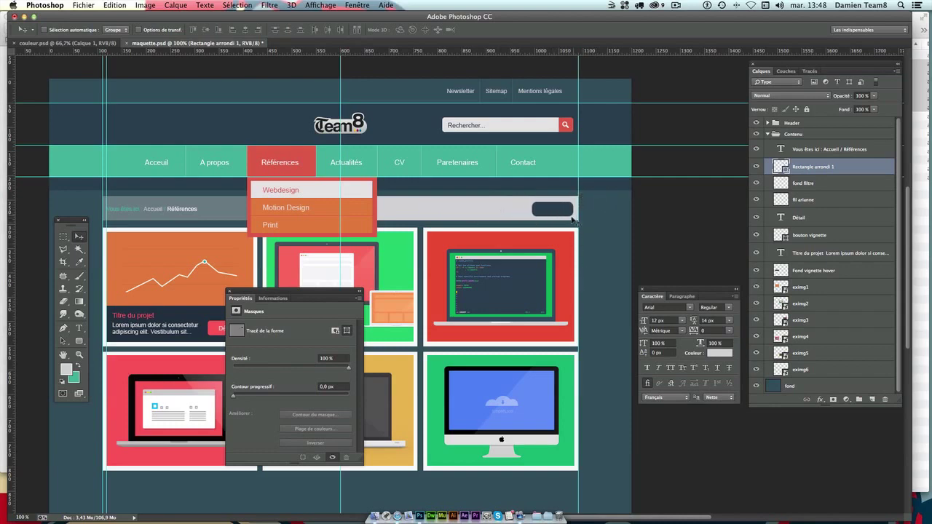
# Add a vertical guide at x 1082 px and align the button's right edge to it.
pyautogui.press('super+plus')
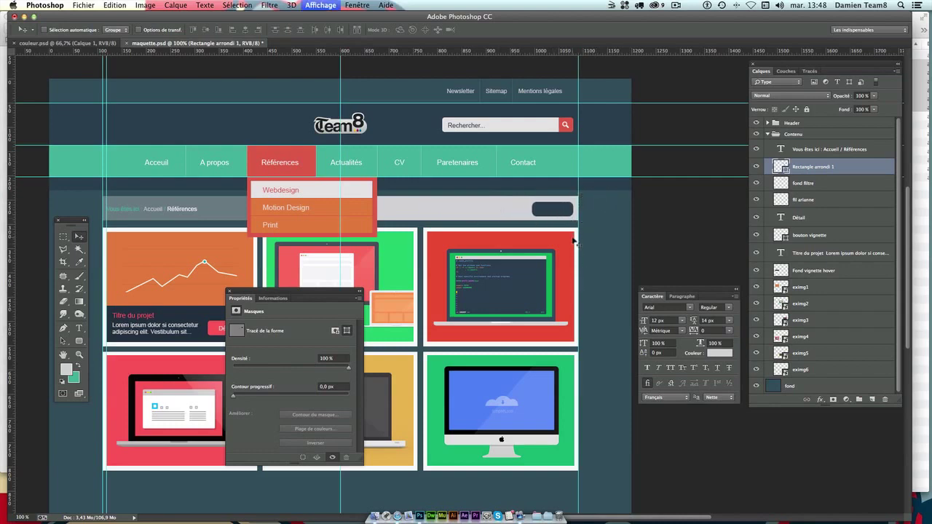
pyautogui.press('super+plus')
pyautogui.press('super+plus')
pyautogui.moveTo(574, 240); pyautogui.dragTo(327, 235)
pyautogui.scroll(5, 327, 235)
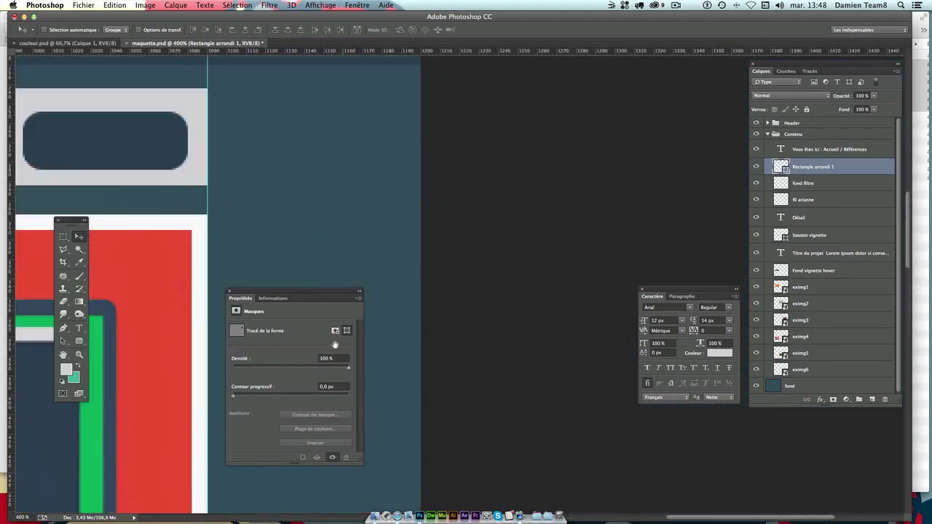
pyautogui.press('super+r')
pyautogui.hscroll(-3, 341, 210)
pyautogui.moveTo(22, 239); pyautogui.dragTo(282, 212)
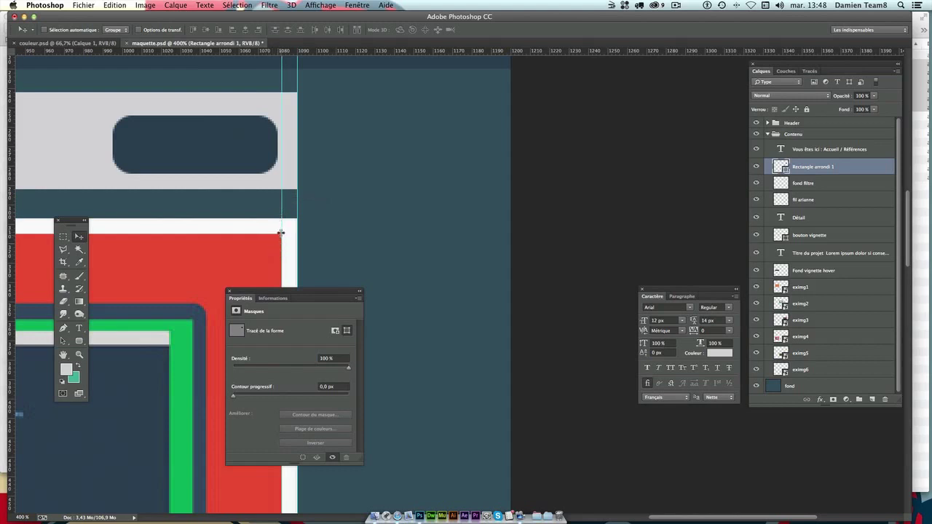
pyautogui.click(231, 145)
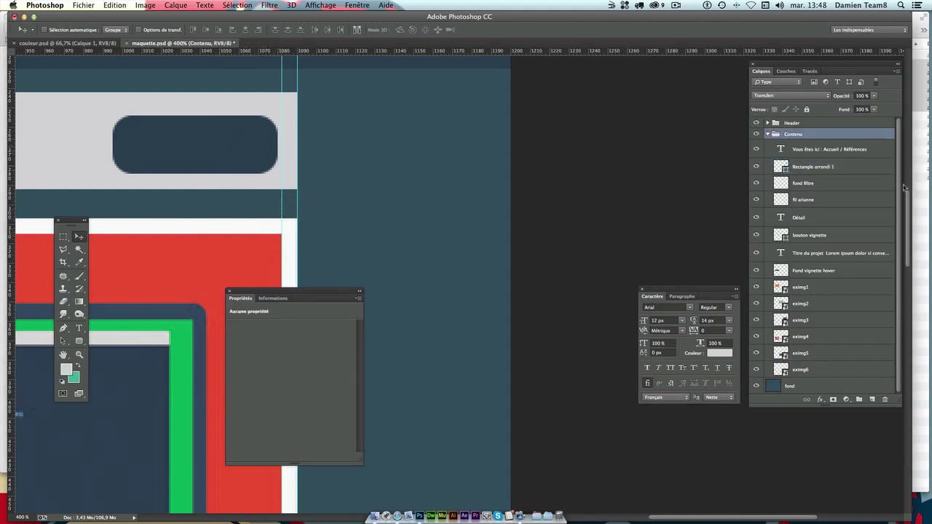
pyautogui.click(837, 167)
pyautogui.moveTo(266, 139); pyautogui.dragTo(271, 141)
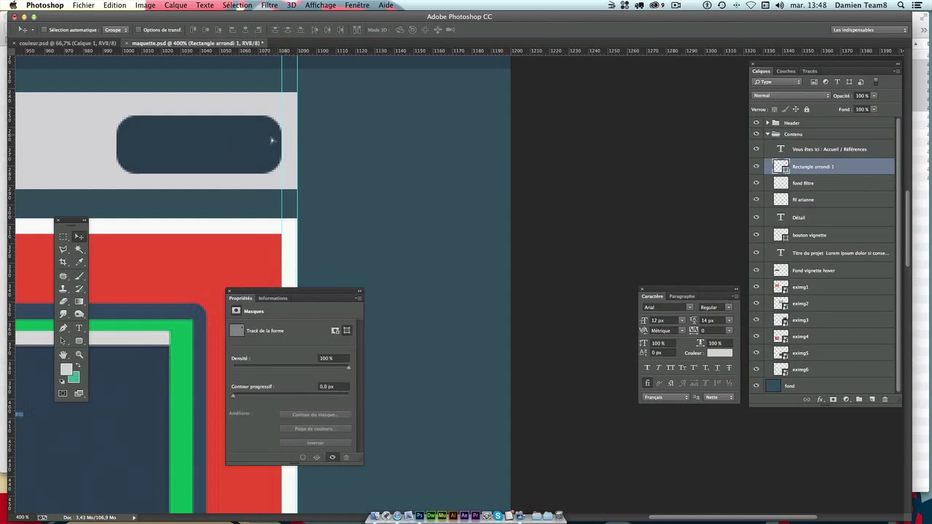
pyautogui.press('Up')
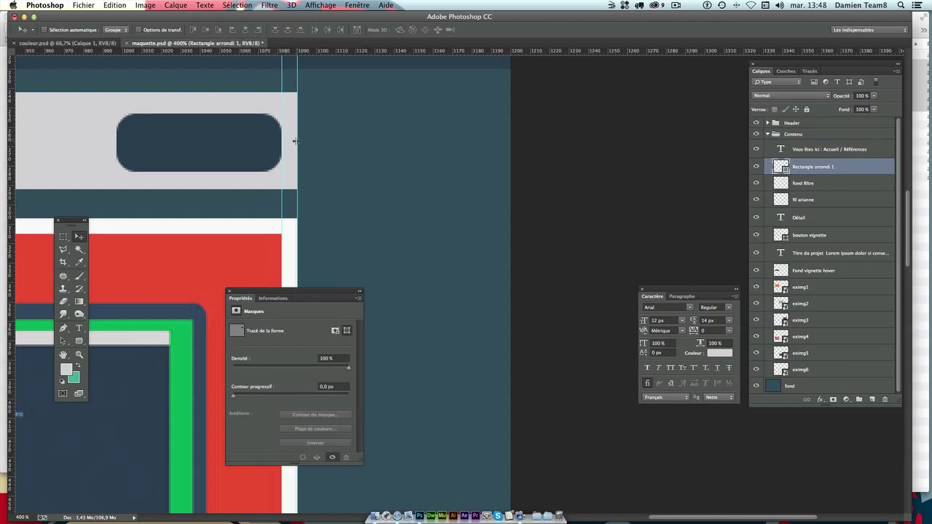
pyautogui.press('Up')
pyautogui.hotkey('ctrl', '-')
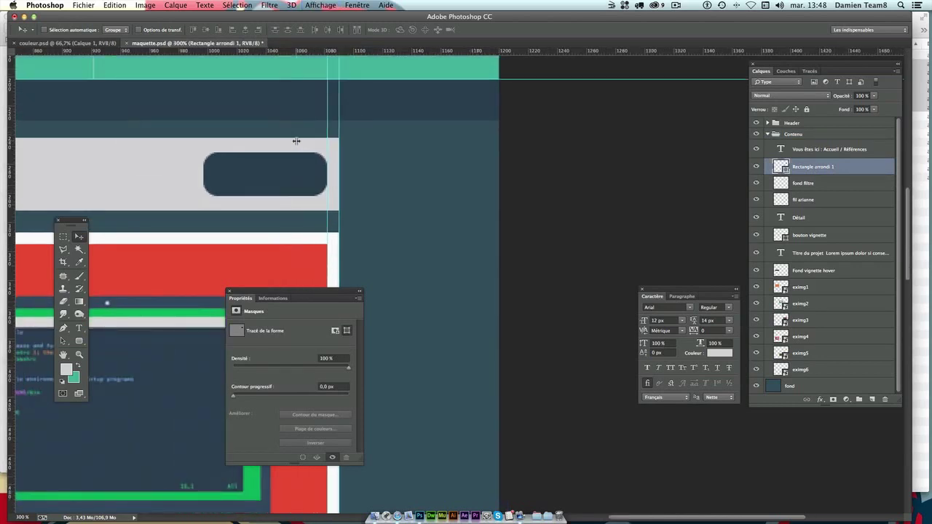
pyautogui.hotkey('ctrl', '-')
pyautogui.hotkey('ctrl', '-')
pyautogui.hscroll(-5, 296, 128)
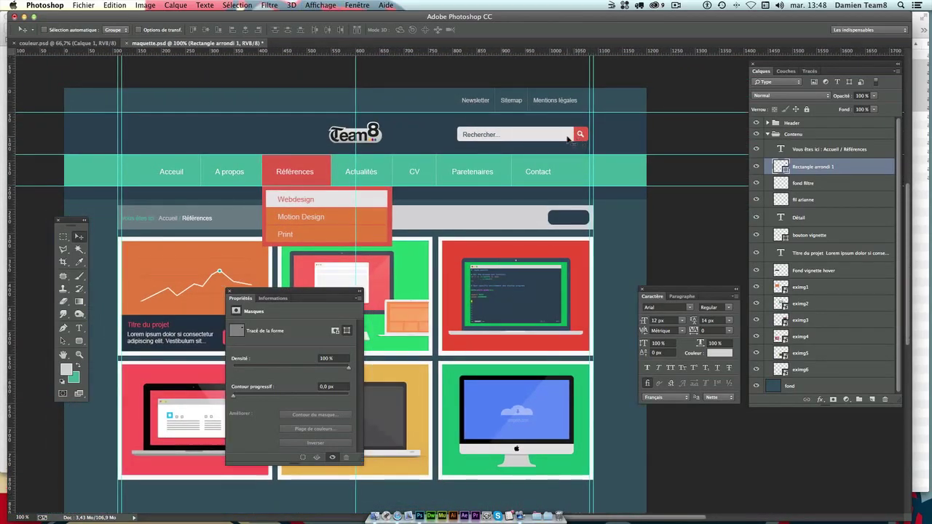
# Nudge the white search field layer one pixel to the right.
pyautogui.click(792, 123)
pyautogui.click(767, 123)
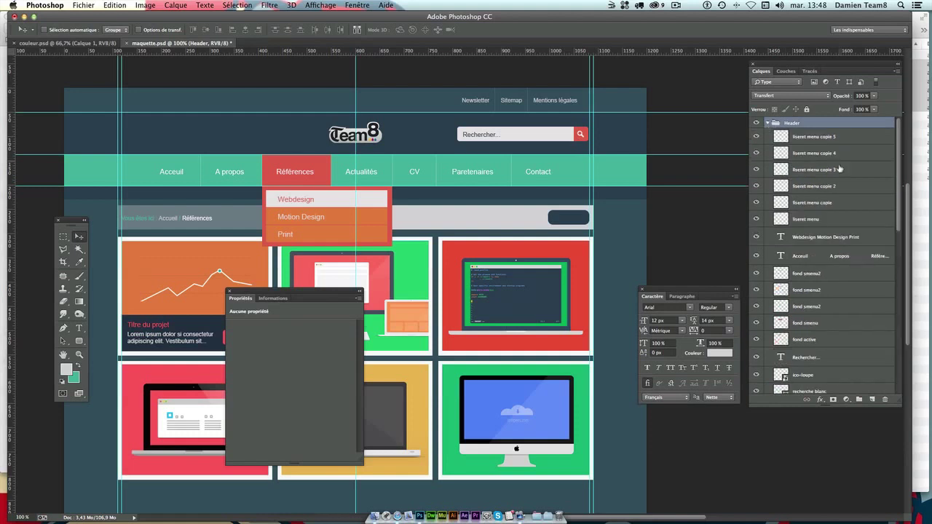
pyautogui.click(815, 150)
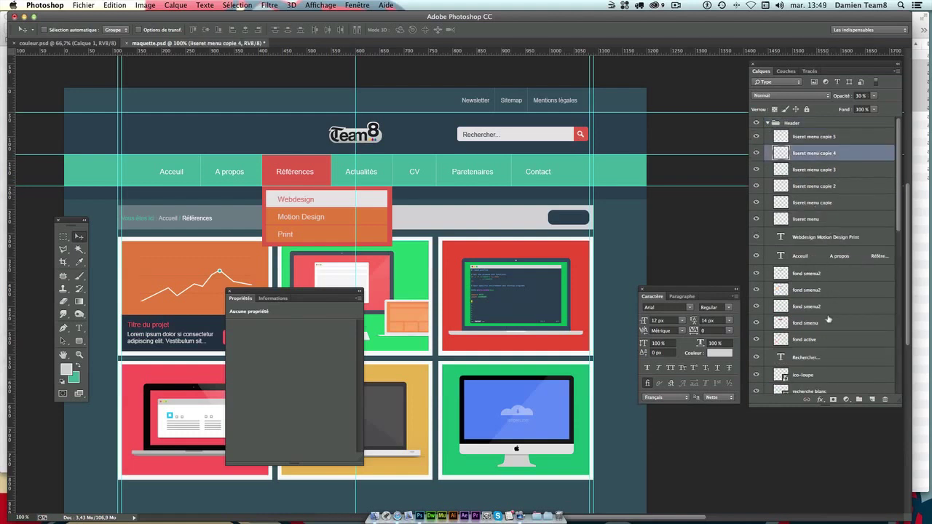
pyautogui.click(828, 320)
pyautogui.scroll(-3, 827, 311)
pyautogui.click(830, 348)
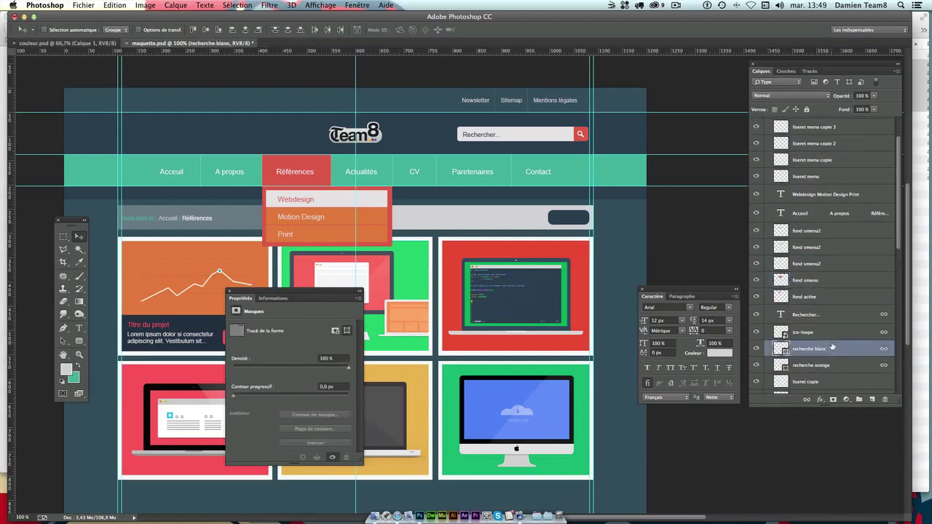
pyautogui.press('Right')
# Nudge the Newsletter links and their two divider lines slightly right.
pyautogui.scroll(3, 786, 288)
pyautogui.scroll(-3, 826, 367)
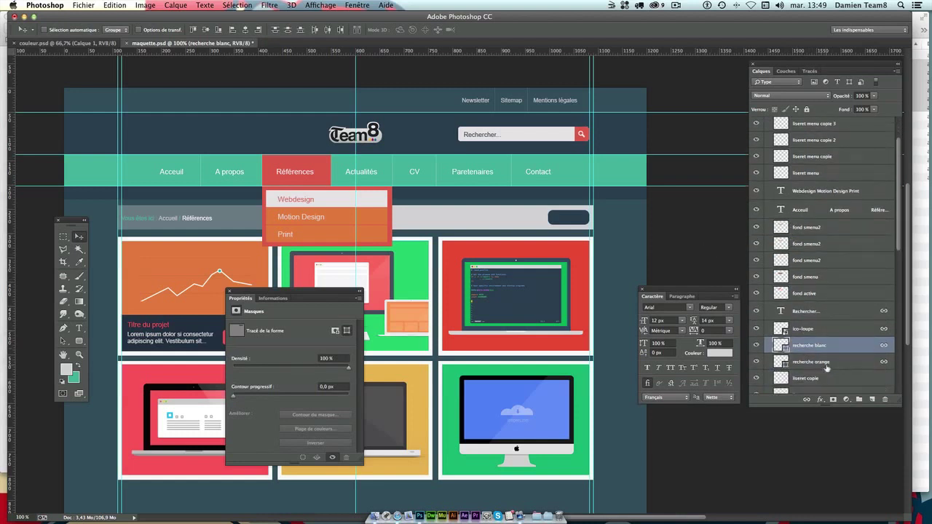
pyautogui.scroll(-3, 826, 371)
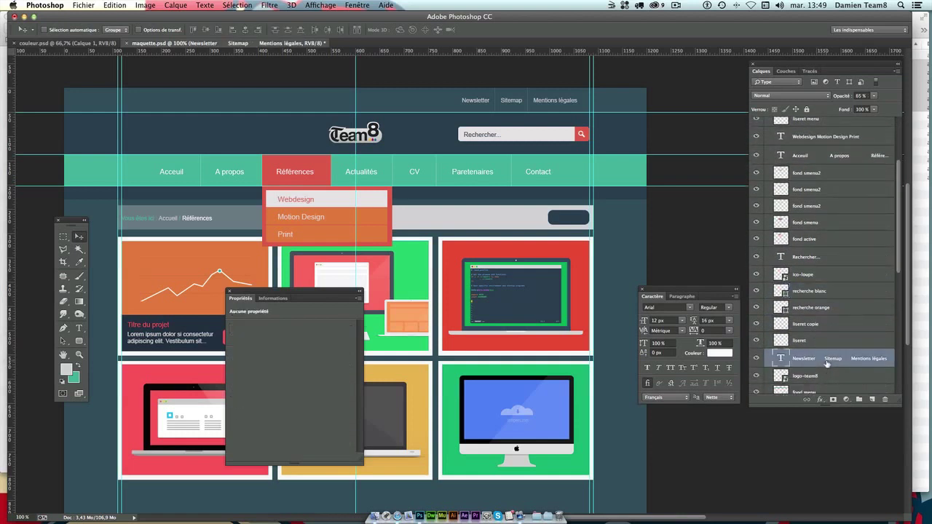
pyautogui.click(827, 365)
pyautogui.keyDown('shift'); pyautogui.click(821, 340); pyautogui.keyUp('shift')
pyautogui.keyDown('shift'); pyautogui.click(821, 329); pyautogui.keyUp('shift')
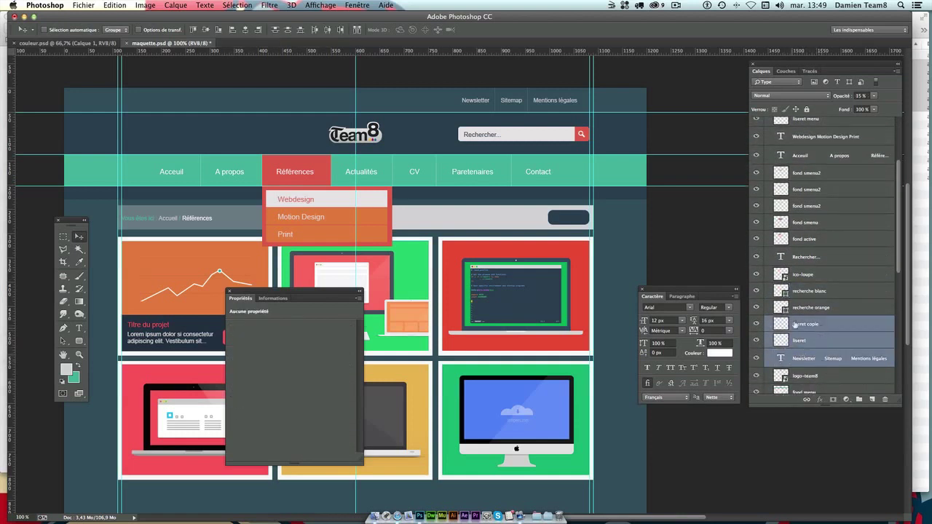
pyautogui.press('Right')
pyautogui.press('Right')
# Collapse the Header layer group and expand the Contenu group.
pyautogui.moveTo(471, 303)
pyautogui.mouseDown()
pyautogui.moveTo(492, 234)
pyautogui.moveTo(493, 251)
pyautogui.mouseUp()
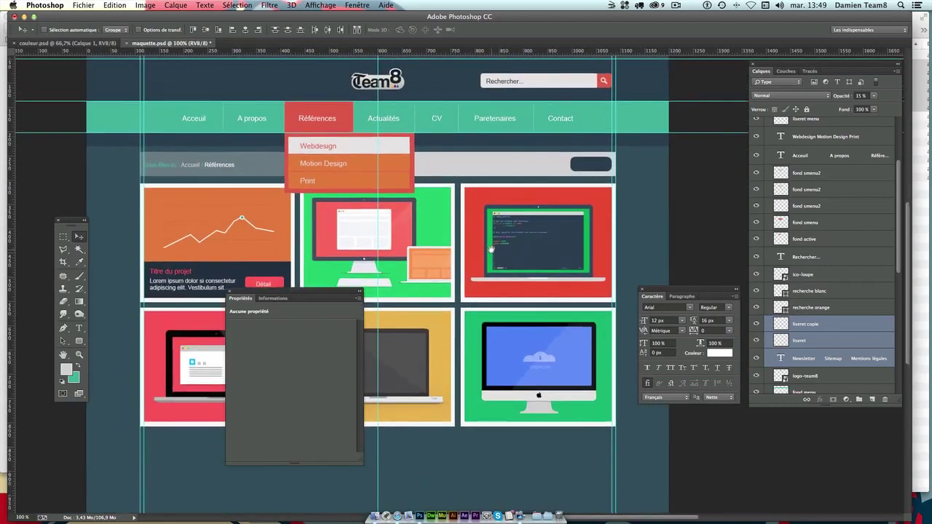
pyautogui.scroll(3, 766, 137)
pyautogui.scroll(3, 766, 136)
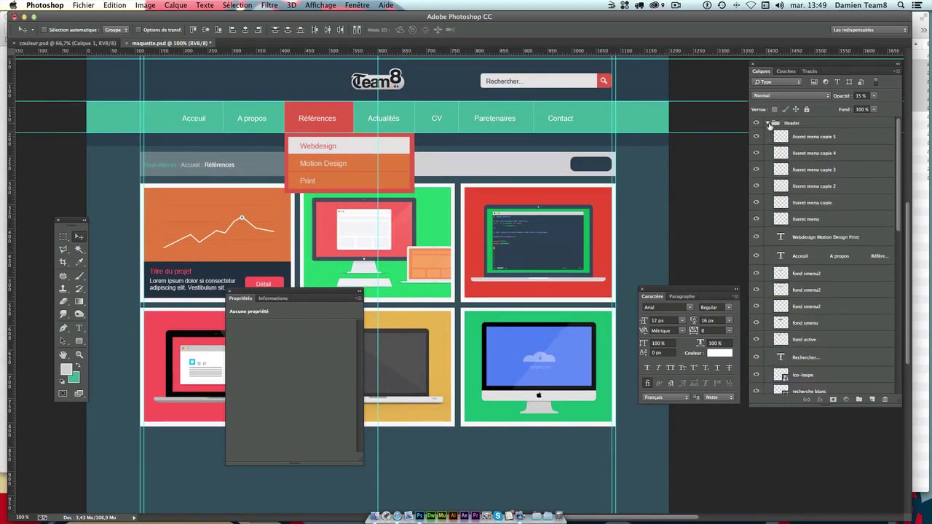
pyautogui.click(767, 122)
pyautogui.click(785, 147)
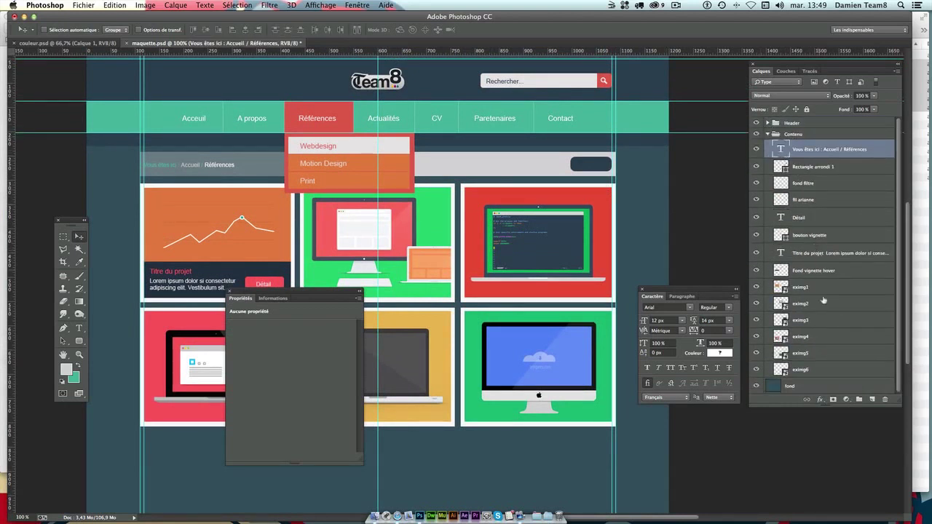
# Rename the Rectangle arrondi 1 layer to 'fond bouton filtre'.
pyautogui.click(817, 172)
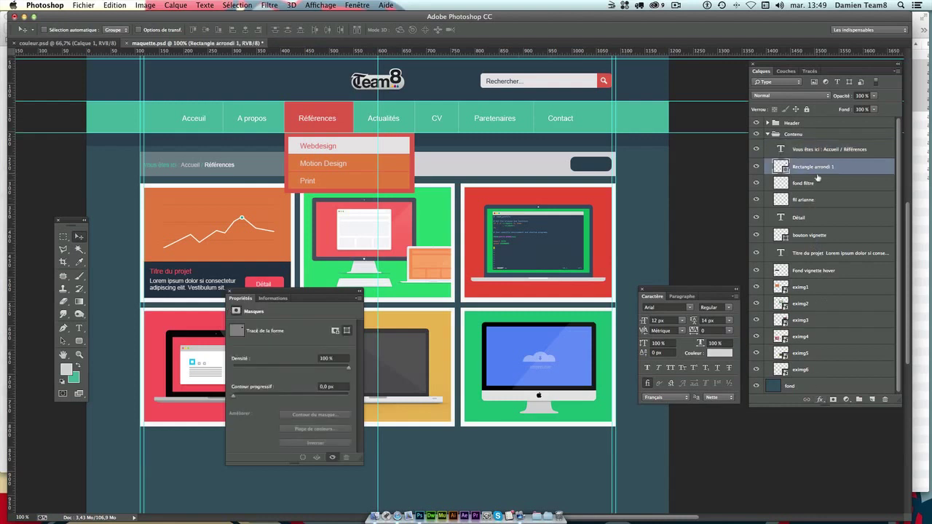
pyautogui.click(756, 166)
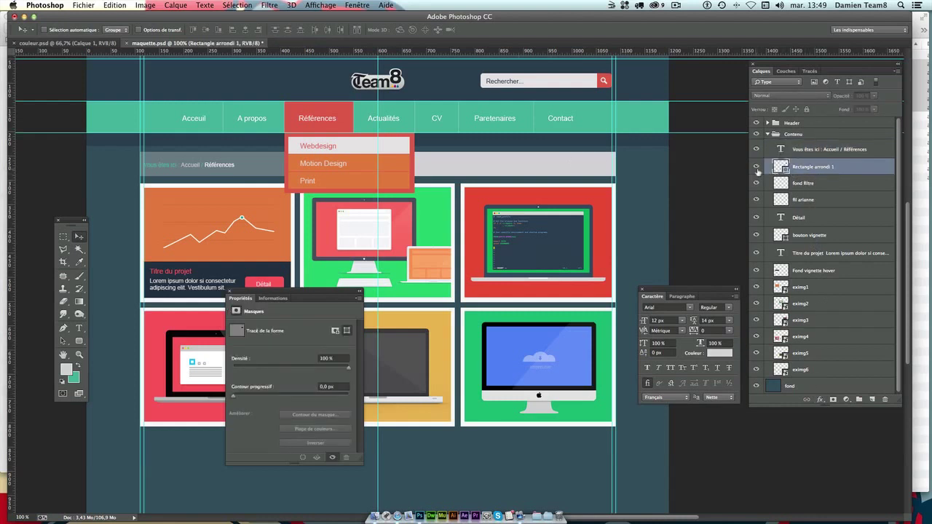
pyautogui.doubleClick(807, 166)
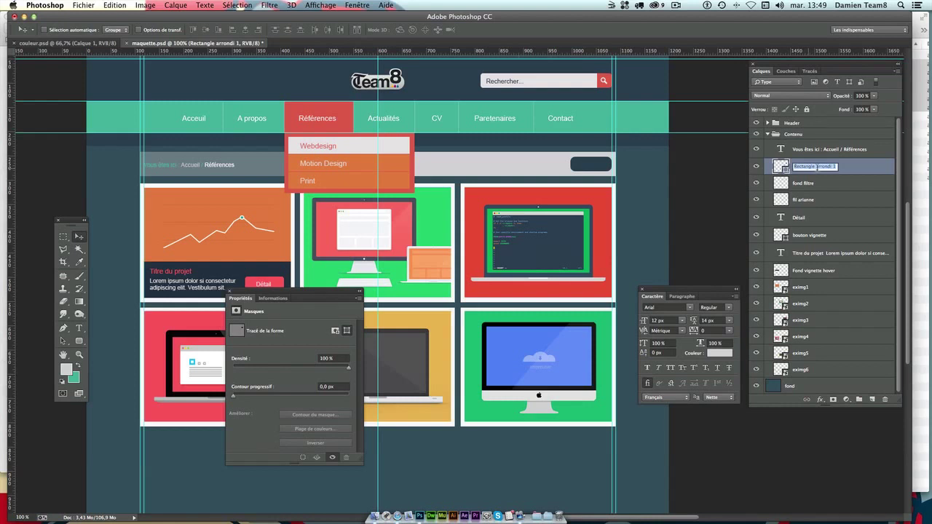
pyautogui.write('filtre')
pyautogui.press('Return')
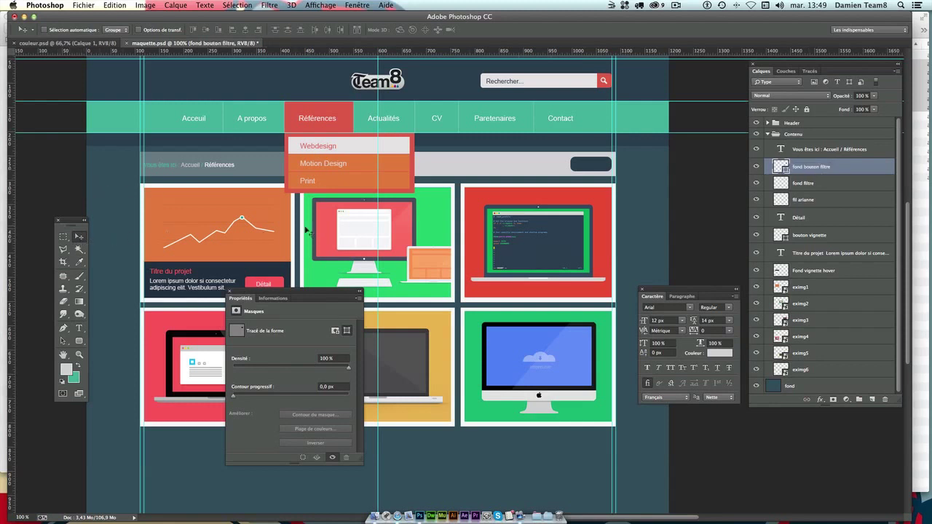
# Alt-drag two copies of the dark button to its left, forming a row of three.
pyautogui.moveTo(554, 179); pyautogui.dragTo(493, 179)
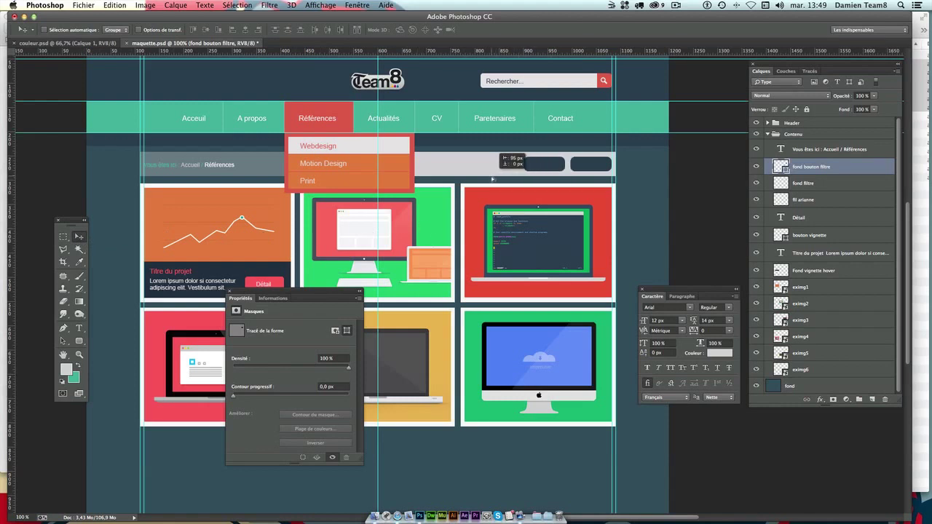
pyautogui.moveTo(492, 179); pyautogui.dragTo(521, 182)
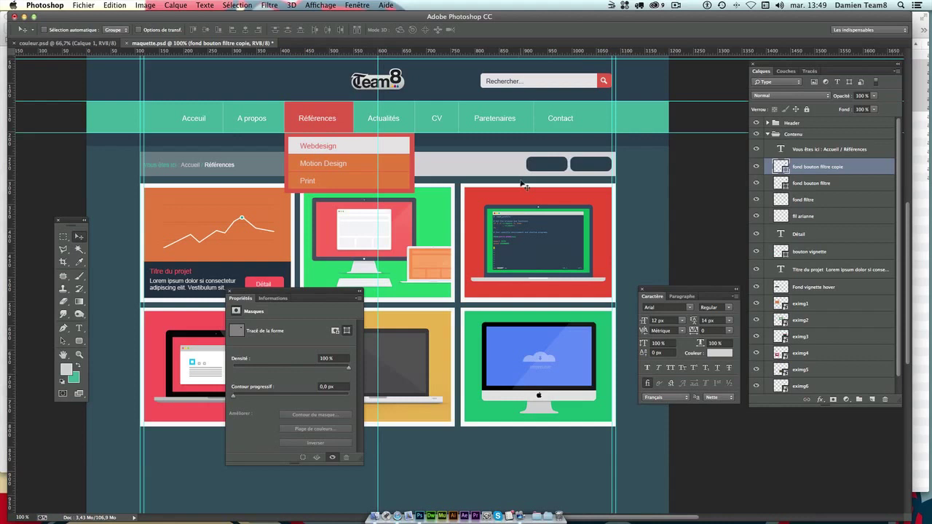
pyautogui.press('Left')
pyautogui.press('Left')
pyautogui.moveTo(561, 168); pyautogui.dragTo(519, 168)
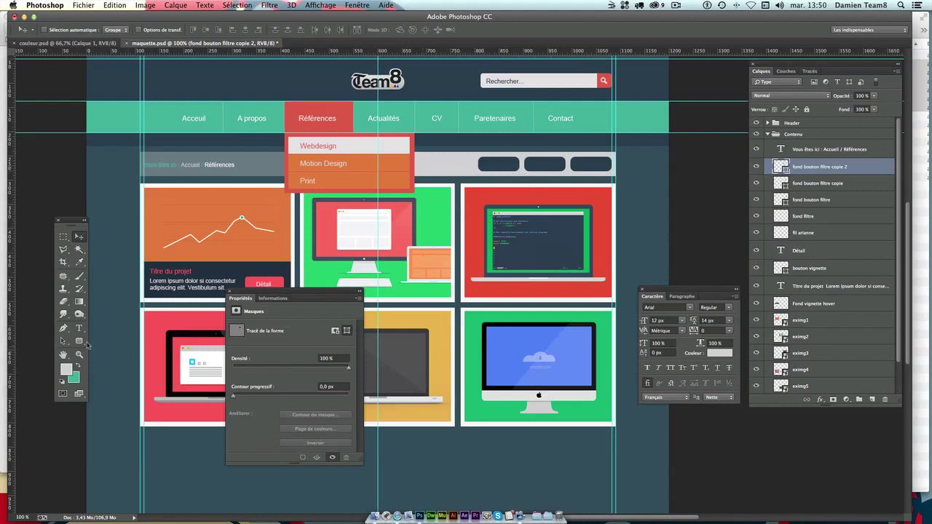
# Draw a small rounded rectangle on the breadcrumb bar and shift the dark buttons about 10 px right.
pyautogui.click(79, 340)
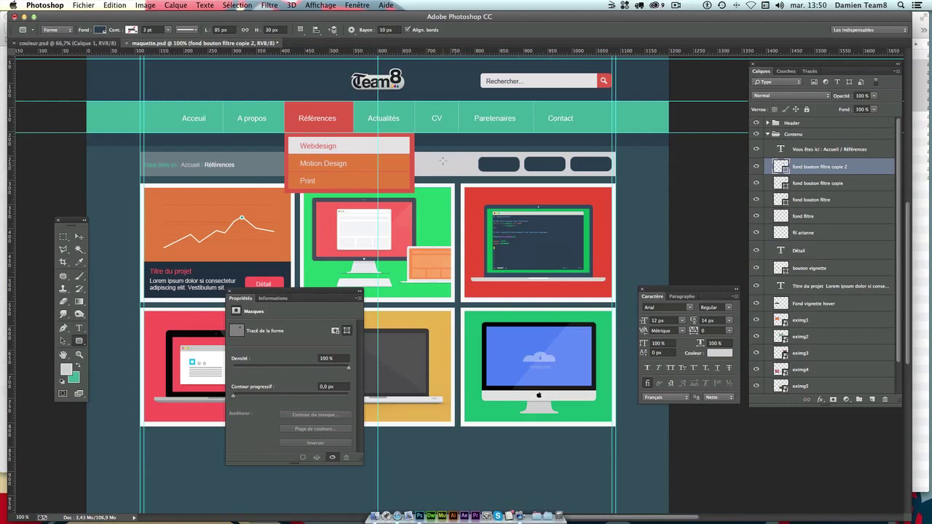
pyautogui.moveTo(441, 158); pyautogui.dragTo(466, 174)
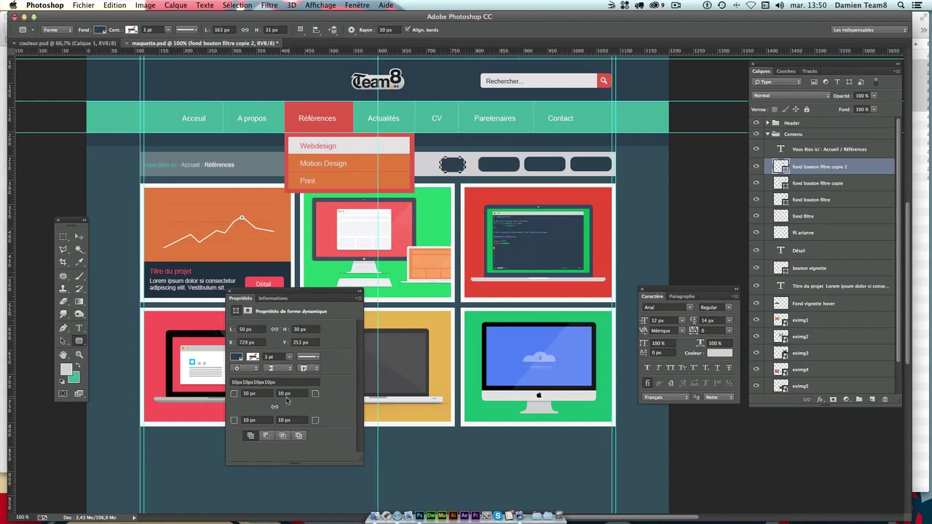
pyautogui.click(79, 237)
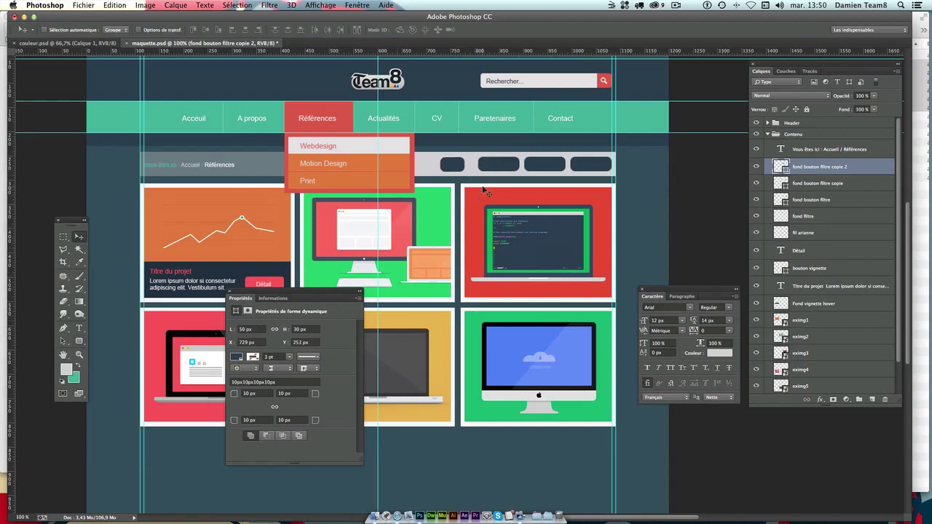
pyautogui.moveTo(486, 192); pyautogui.dragTo(494, 193)
pyautogui.click(819, 182)
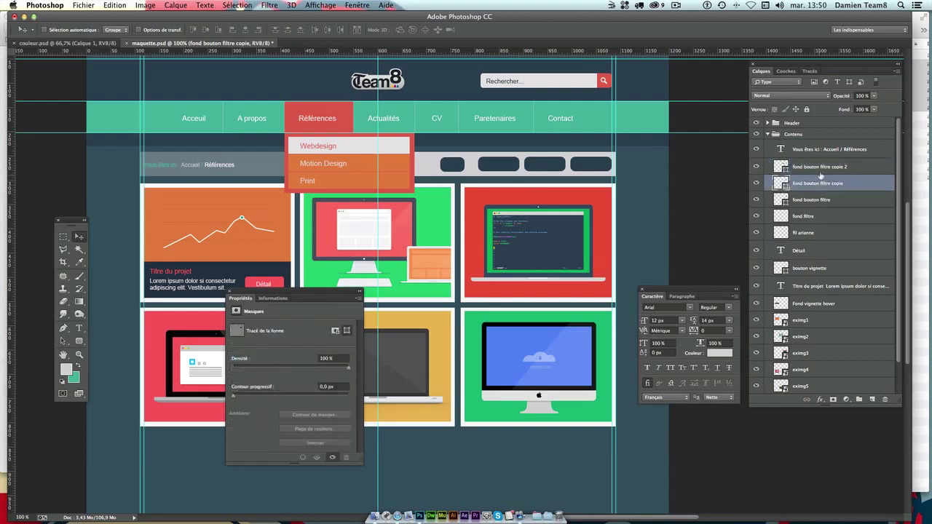
pyautogui.click(787, 169)
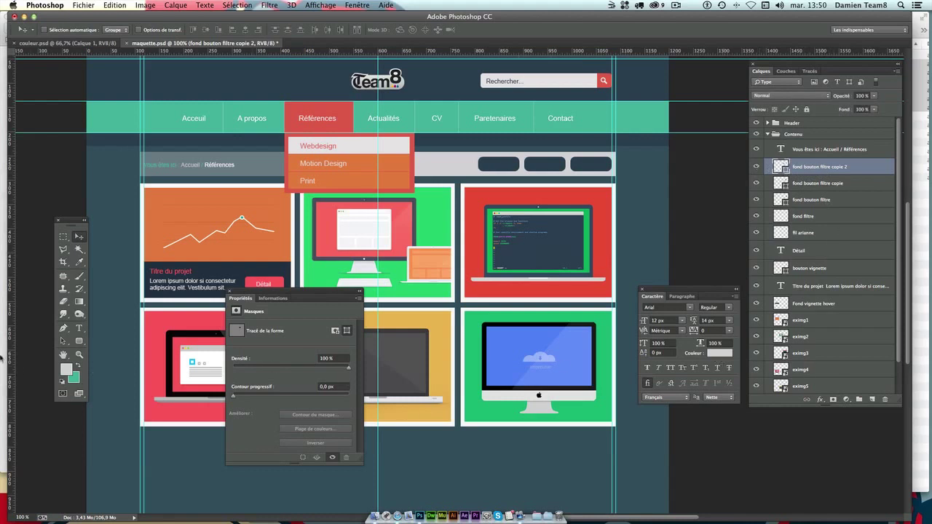
pyautogui.click(79, 341)
# Create an 85 × 30 px rounded rectangle with all four corners at 10 px.
pyautogui.click(486, 168)
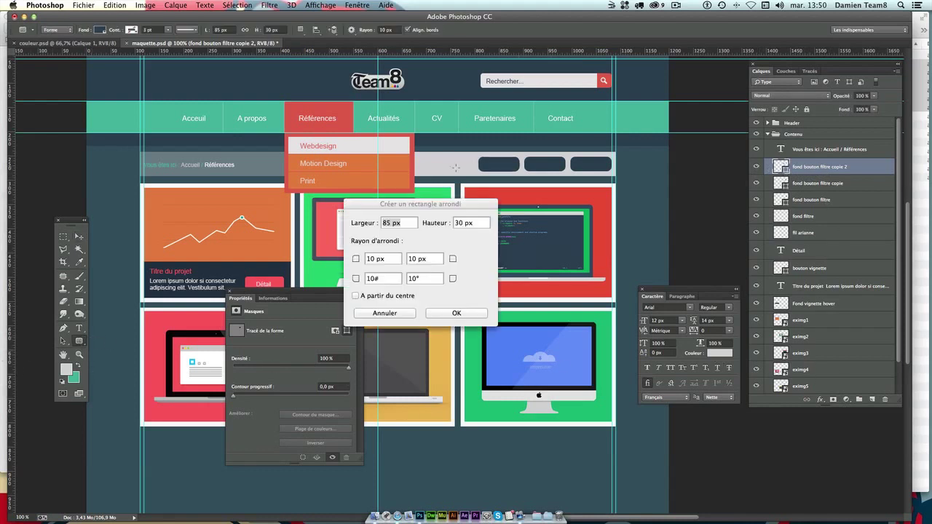
pyautogui.click(455, 313)
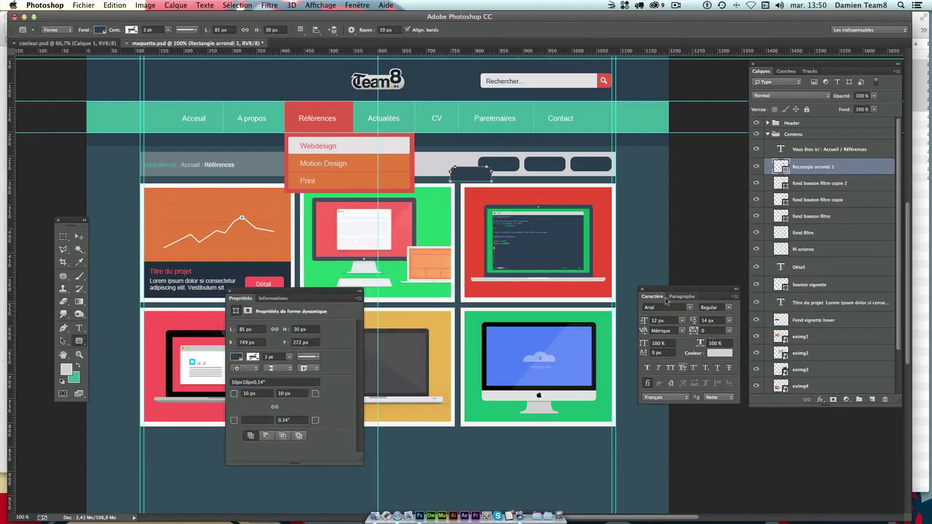
pyautogui.click(253, 420)
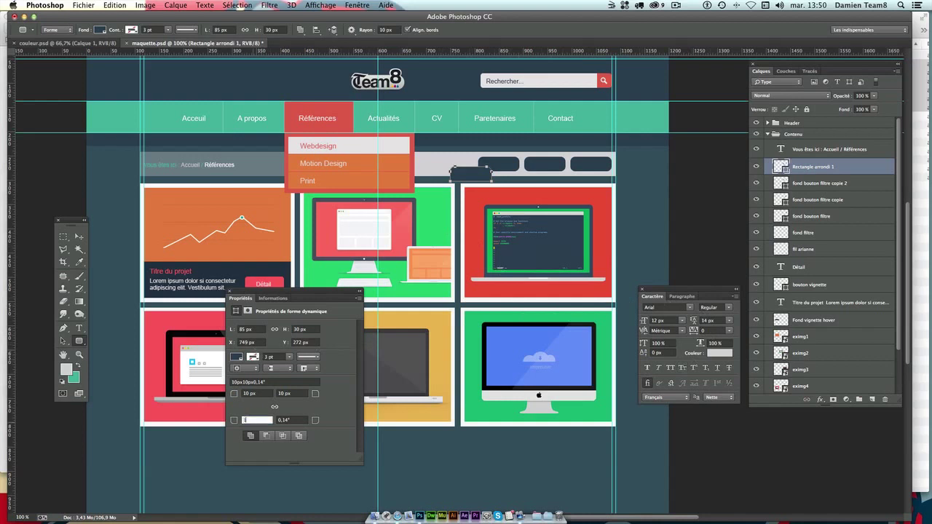
pyautogui.write('10')
pyautogui.press('Tab')
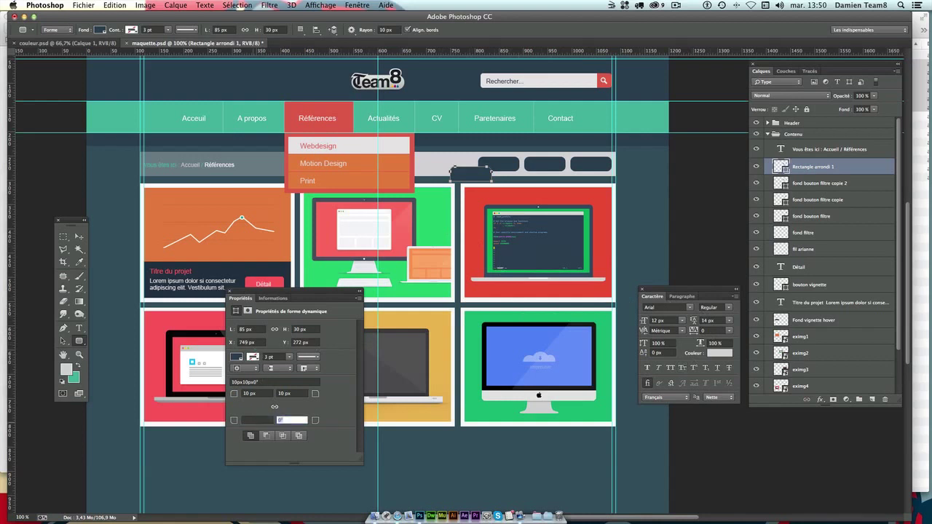
pyautogui.click(262, 421)
pyautogui.write('10')
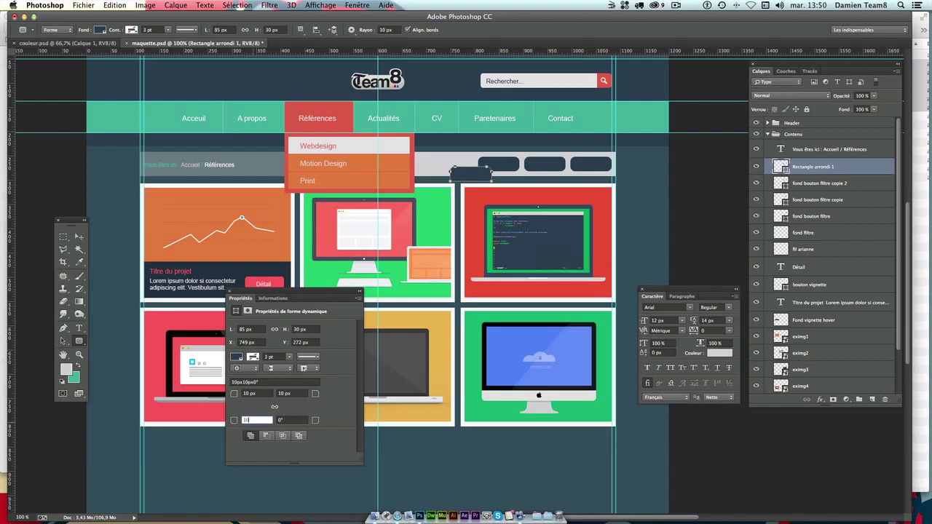
pyautogui.press('Return')
pyautogui.press('Tab')
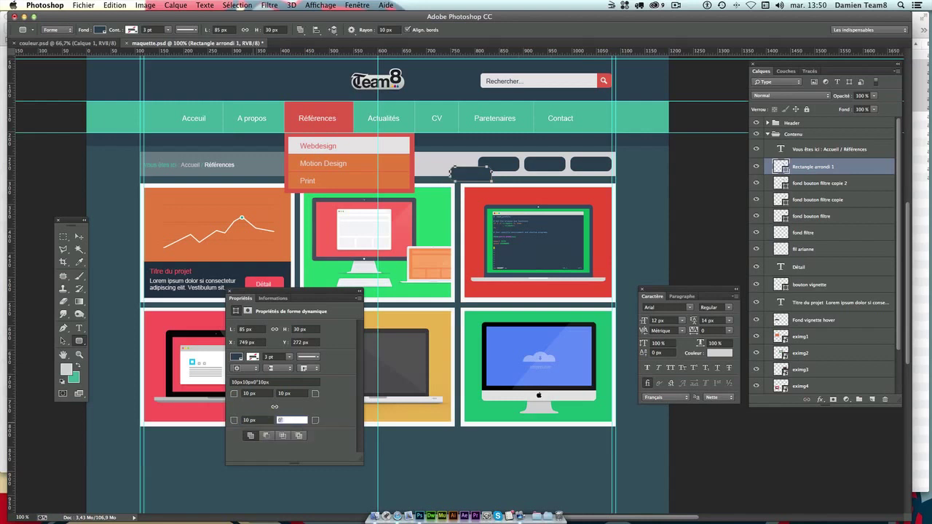
pyautogui.write('10')
pyautogui.press('Return')
pyautogui.press('Tab')
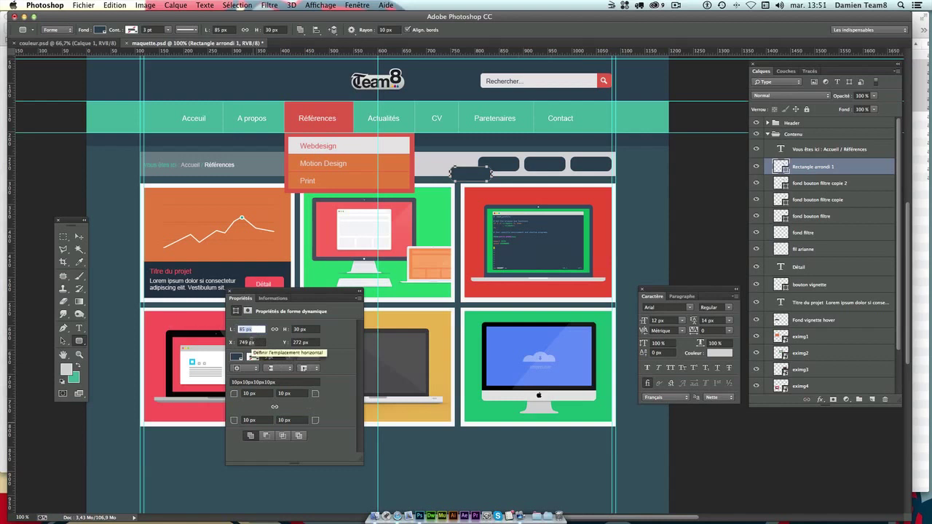
# Narrow the new button to 50 px wide and place it left of the other three.
pyautogui.write('40')
pyautogui.press('Tab')
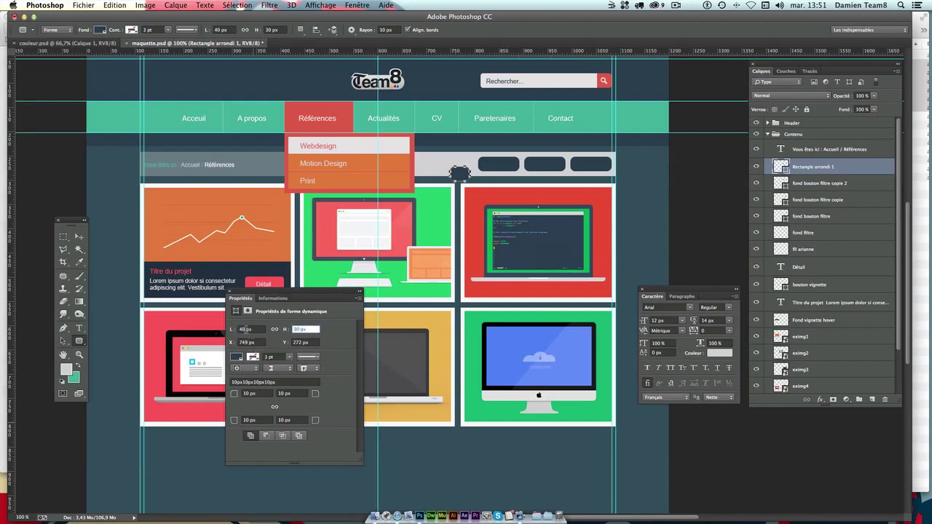
pyautogui.click(247, 330)
pyautogui.write('4')
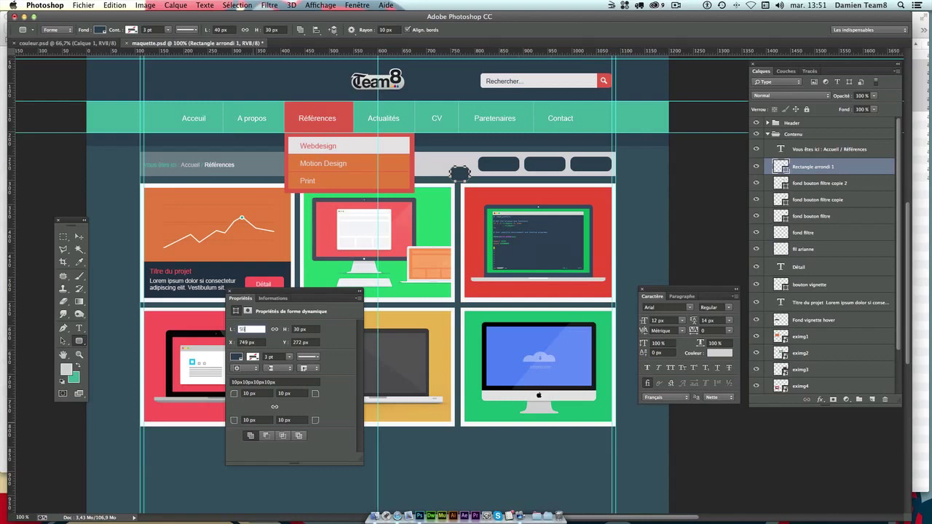
pyautogui.write('0')
pyautogui.press('Tab')
pyautogui.click(82, 237)
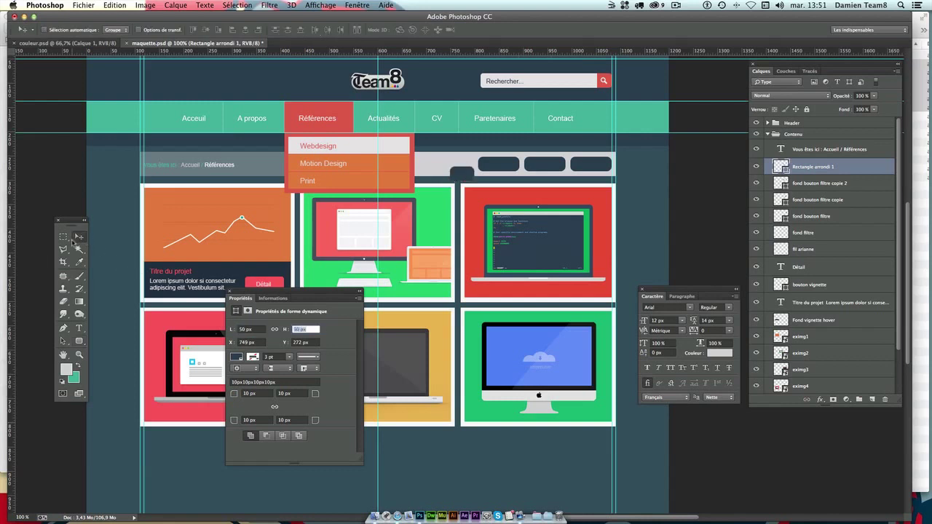
pyautogui.moveTo(497, 190); pyautogui.dragTo(504, 176)
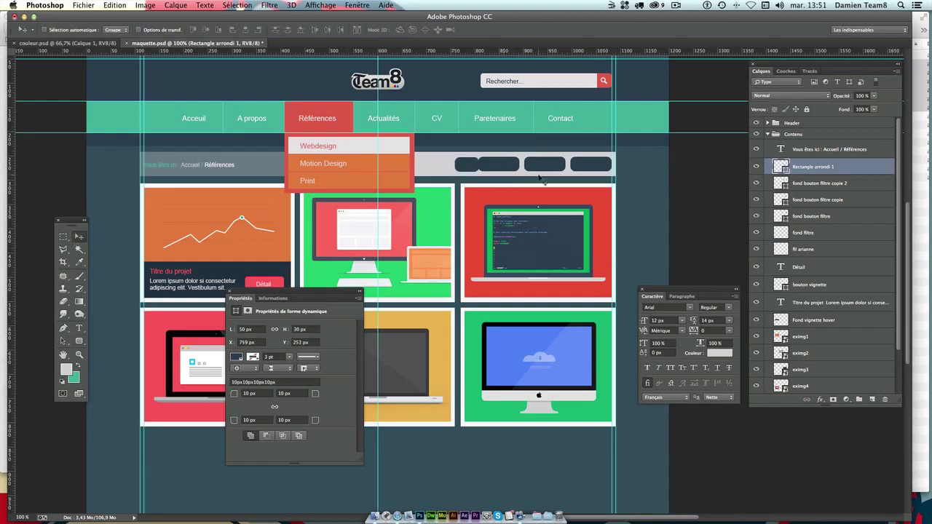
pyautogui.press('Up')
pyautogui.moveTo(531, 182); pyautogui.dragTo(531, 200)
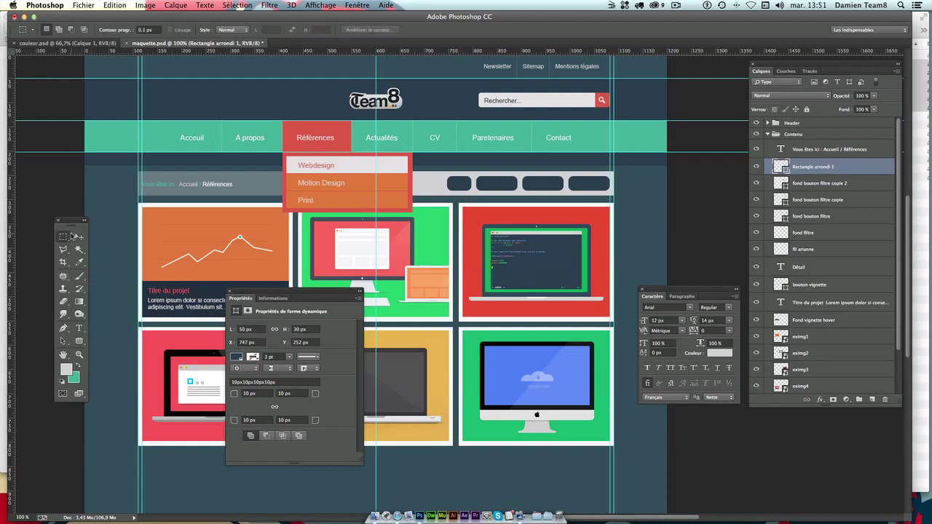
# Retype the copied breadcrumb text as 'All' and move it onto the first filter button.
pyautogui.click(812, 150)
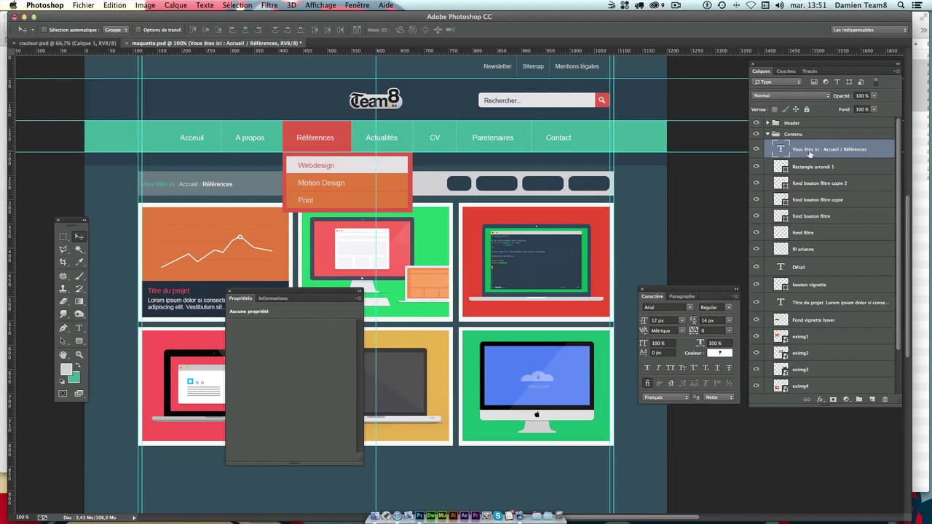
pyautogui.moveTo(216, 193); pyautogui.dragTo(529, 193)
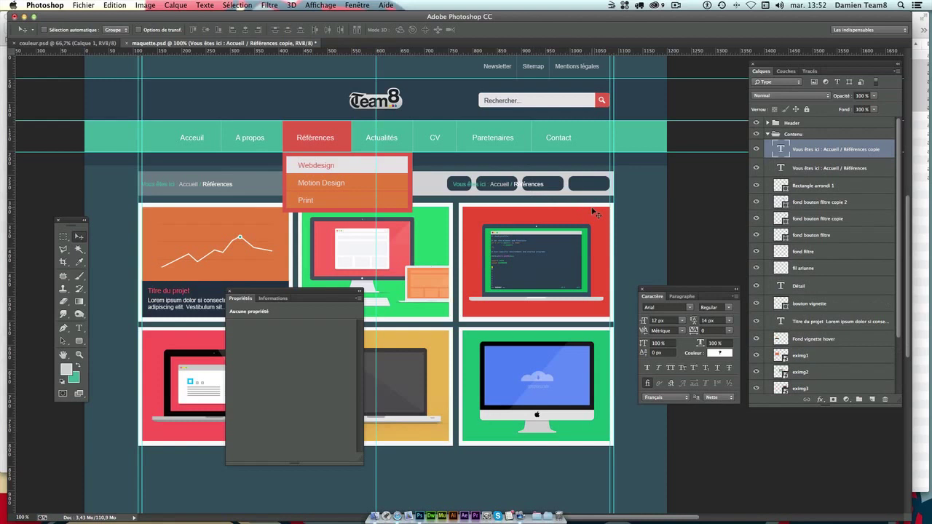
pyautogui.scroll(1, 477, 234)
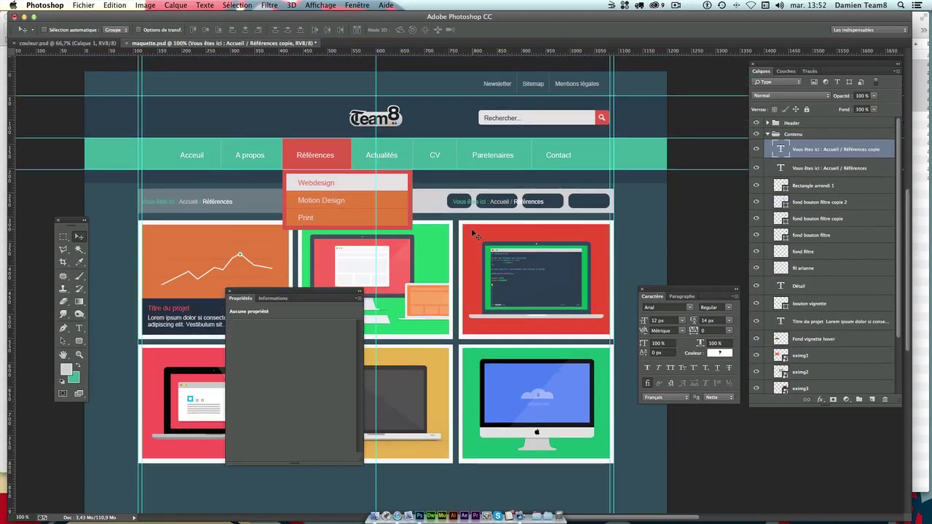
pyautogui.doubleClick(780, 149)
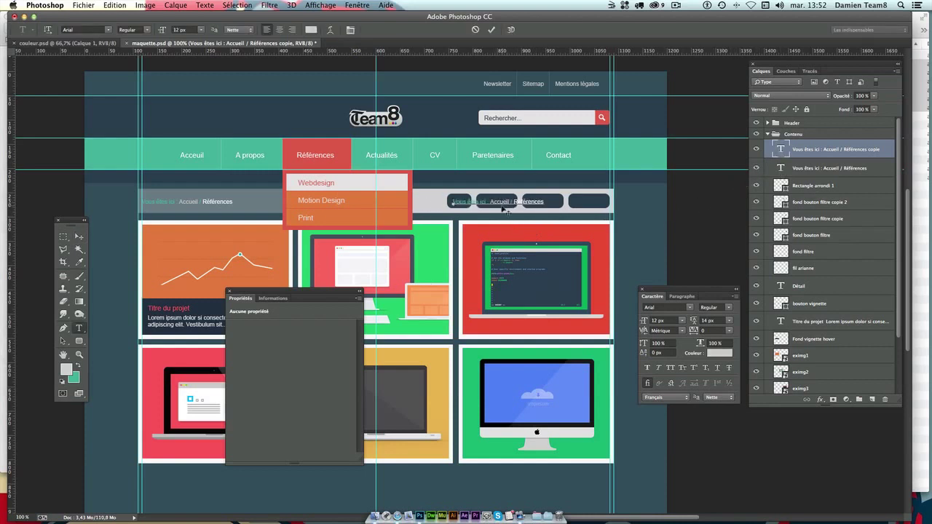
pyautogui.moveTo(452, 202); pyautogui.dragTo(699, 199)
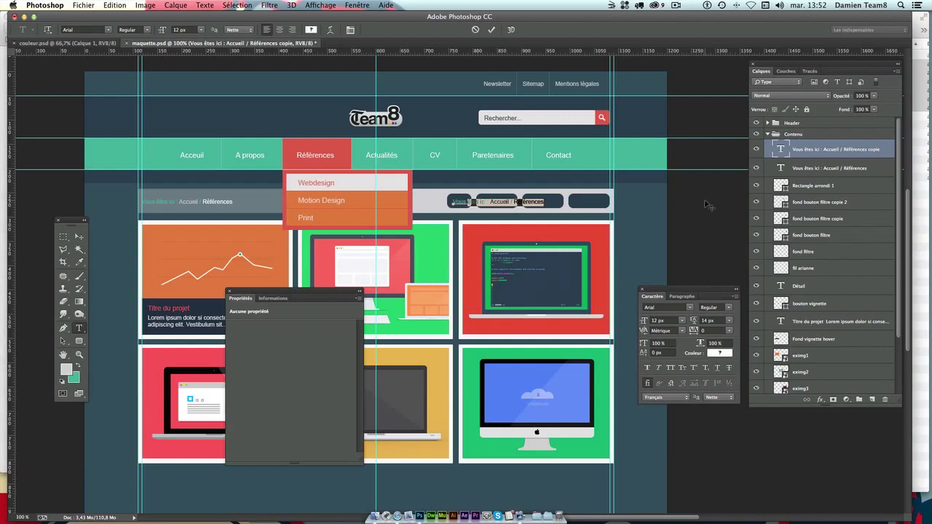
pyautogui.write('Vous')
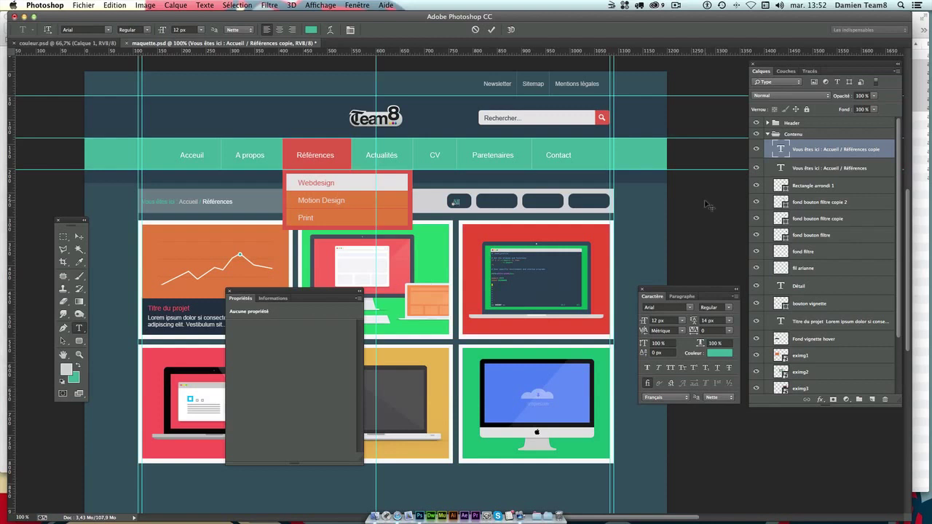
pyautogui.click(79, 237)
pyautogui.moveTo(504, 250); pyautogui.dragTo(461, 248)
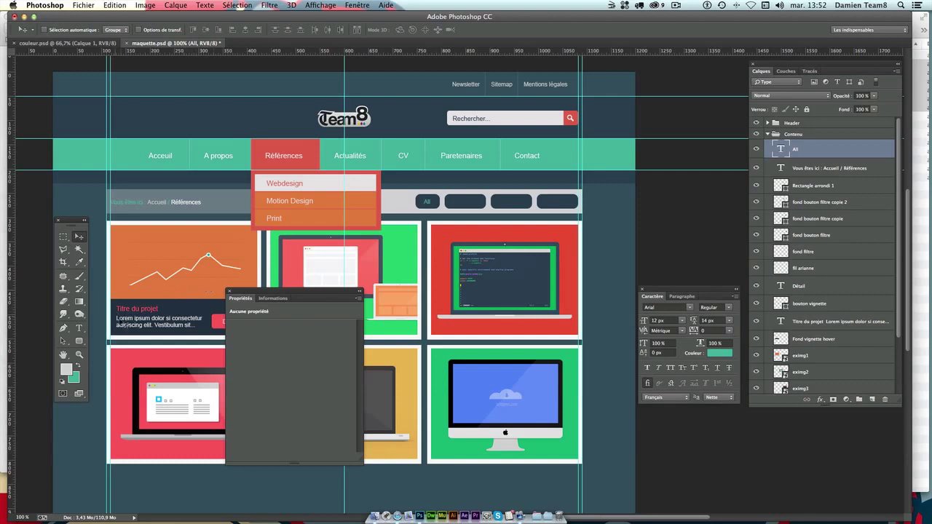
# Centre the All label and turn its duplicate into a centred 'Webdesign' label on the second button.
pyautogui.moveTo(416, 291); pyautogui.dragTo(456, 292)
pyautogui.doubleClick(781, 149)
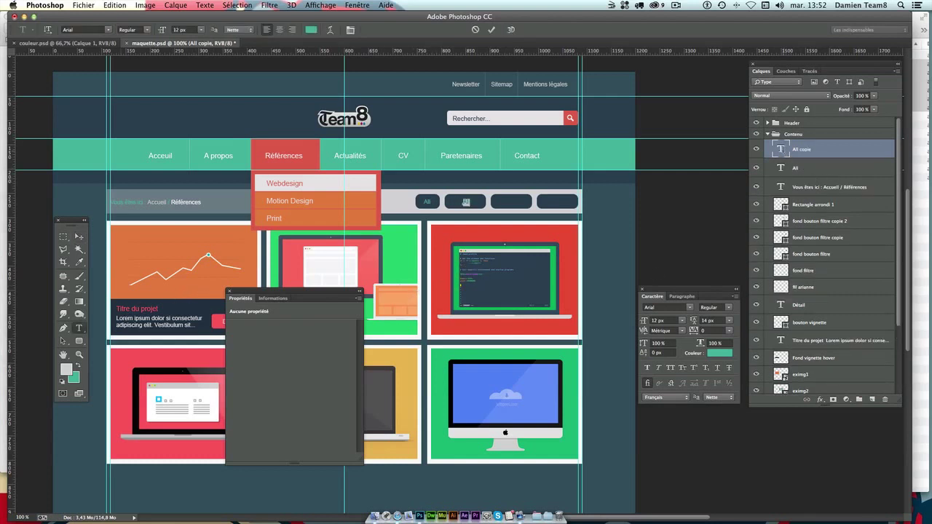
pyautogui.write('Webdesign')
pyautogui.click(78, 236)
pyautogui.moveTo(498, 250); pyautogui.dragTo(489, 251)
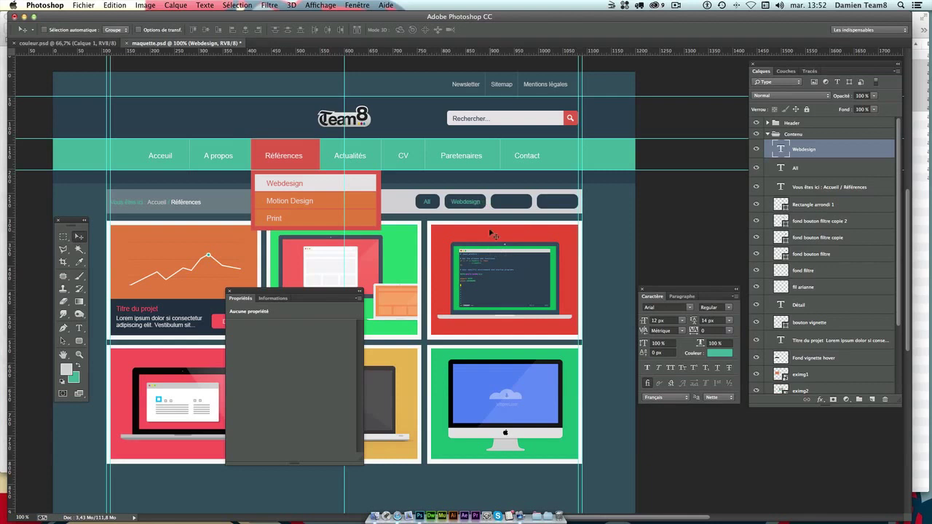
# Duplicate the label onto the third button as 'Motion Design', keeping it at 12 px.
pyautogui.moveTo(482, 213); pyautogui.dragTo(533, 214)
pyautogui.doubleClick(780, 148)
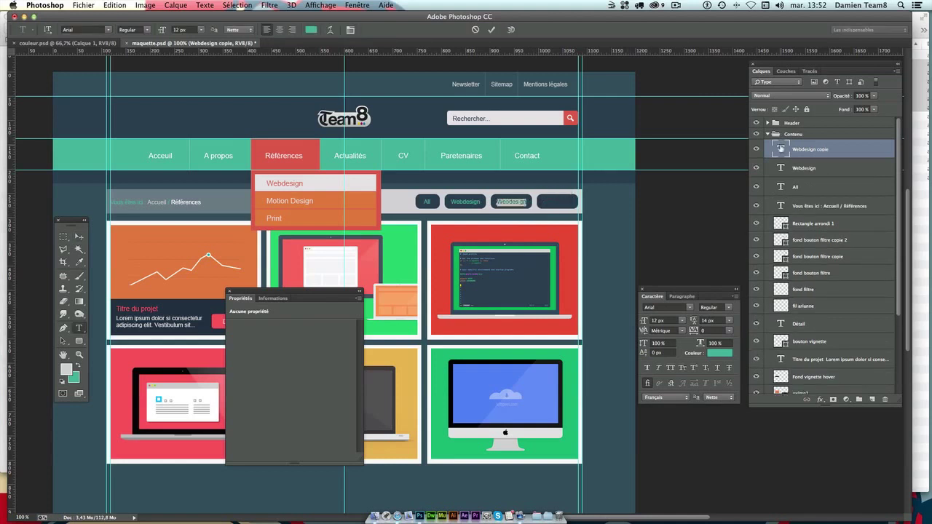
pyautogui.write('Motion Desi')
pyautogui.write('g')
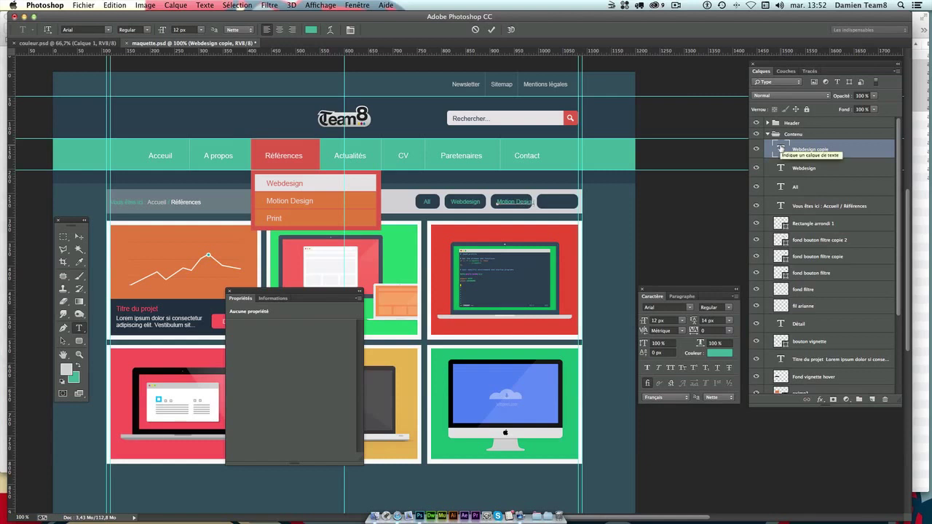
pyautogui.write('n')
pyautogui.click(80, 237)
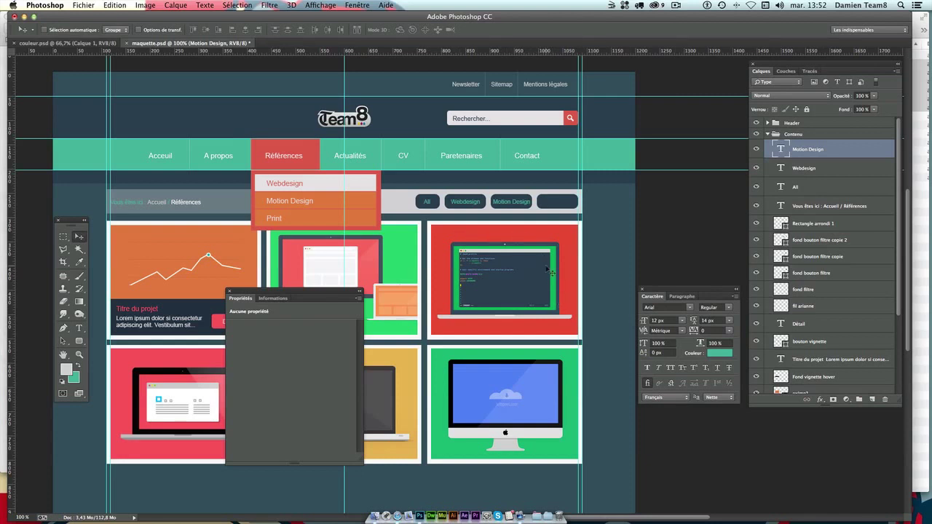
pyautogui.click(663, 321)
pyautogui.write('11')
pyautogui.press('Return')
pyautogui.hotkey('ctrl', 'z')
# Duplicate the label onto the fourth button and retype it as 'Print'.
pyautogui.moveTo(520, 216); pyautogui.dragTo(568, 215)
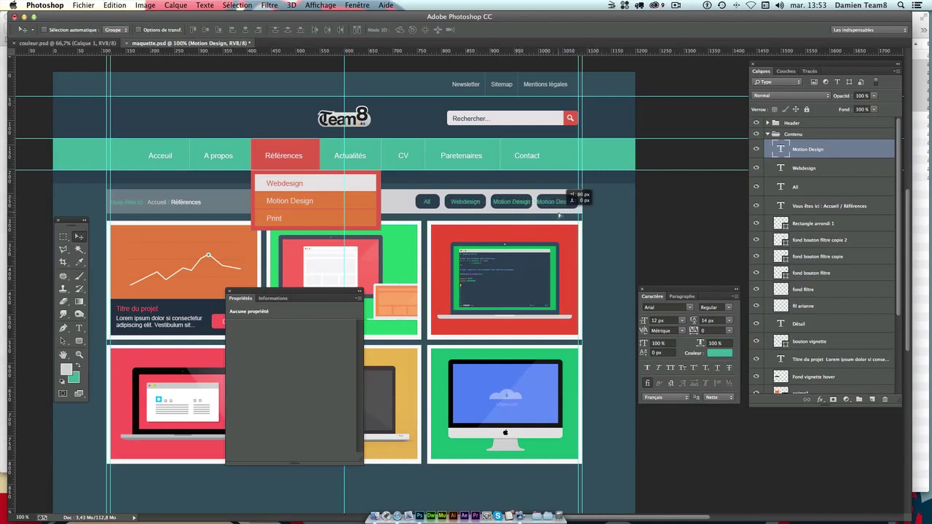
pyautogui.doubleClick(781, 149)
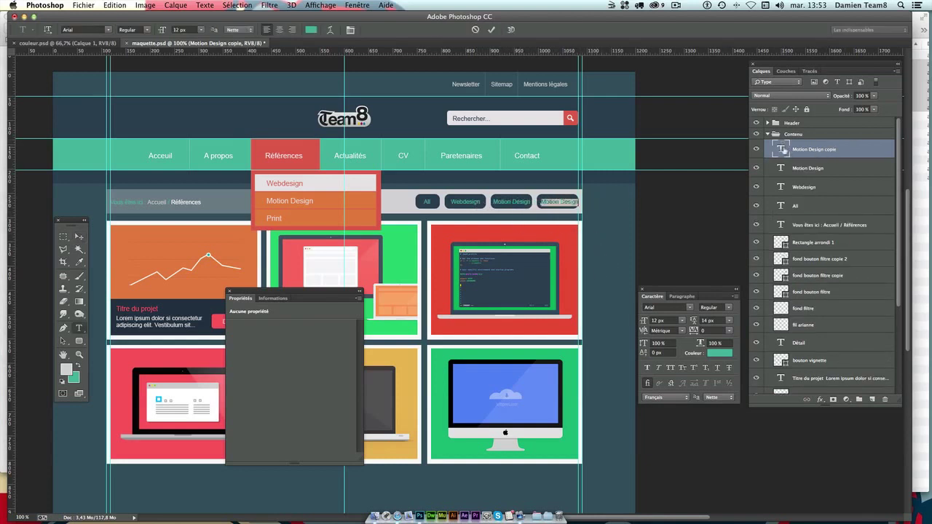
pyautogui.write('Print')
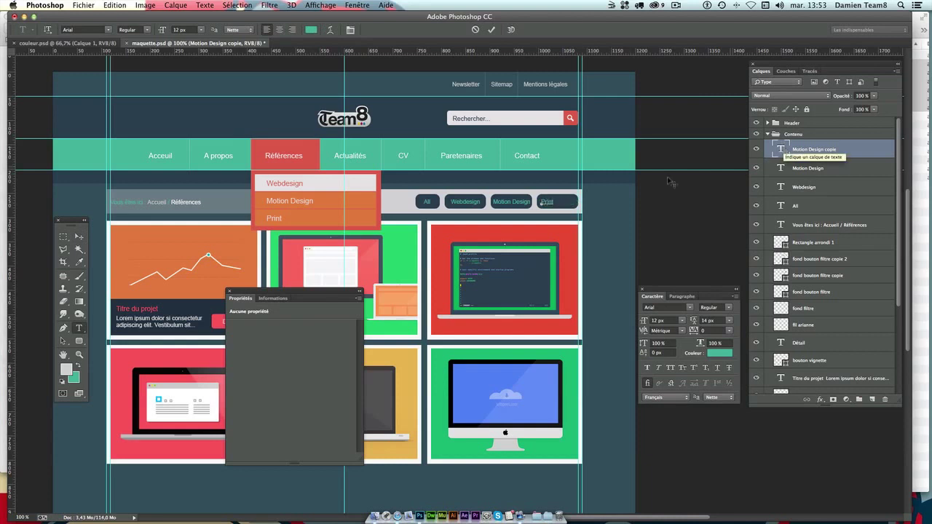
pyautogui.click(79, 237)
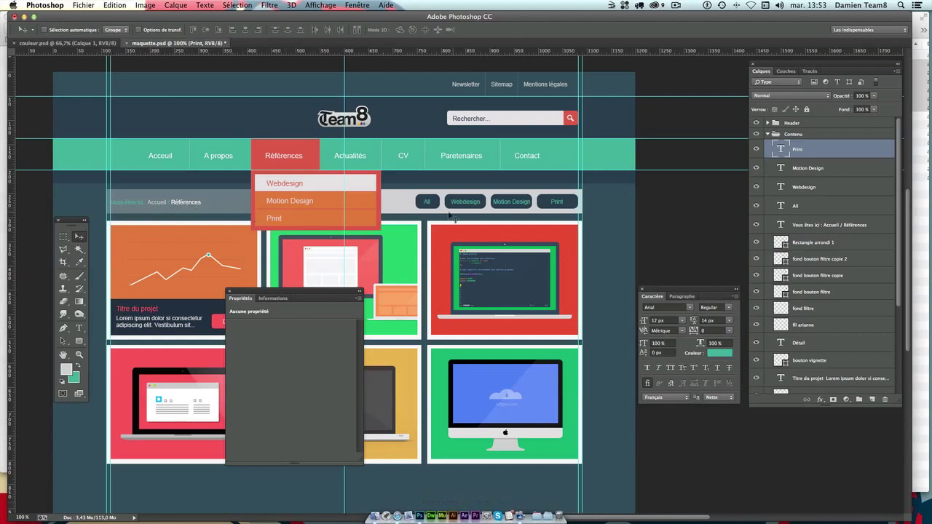
pyautogui.click(439, 200)
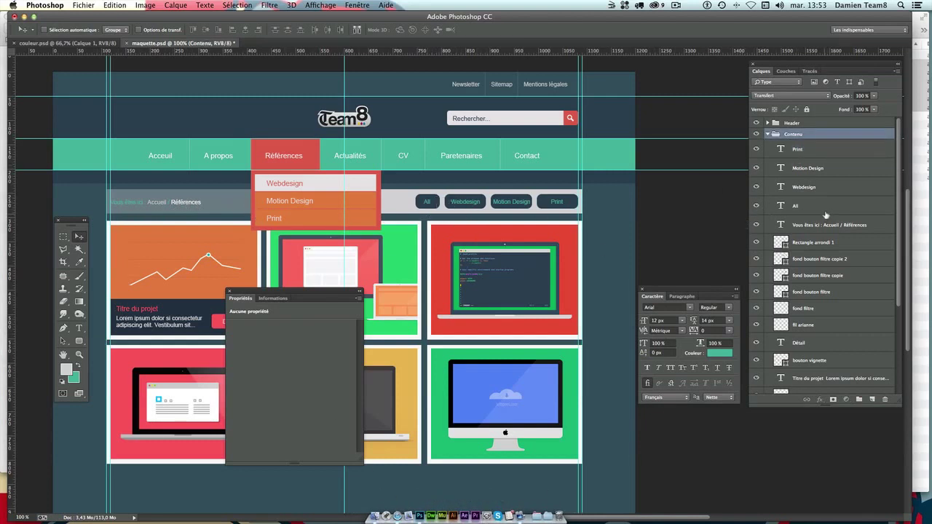
# Select the rounded rectangle layer behind the All label and enable a Color Overlay style.
pyautogui.click(827, 210)
pyautogui.click(756, 258)
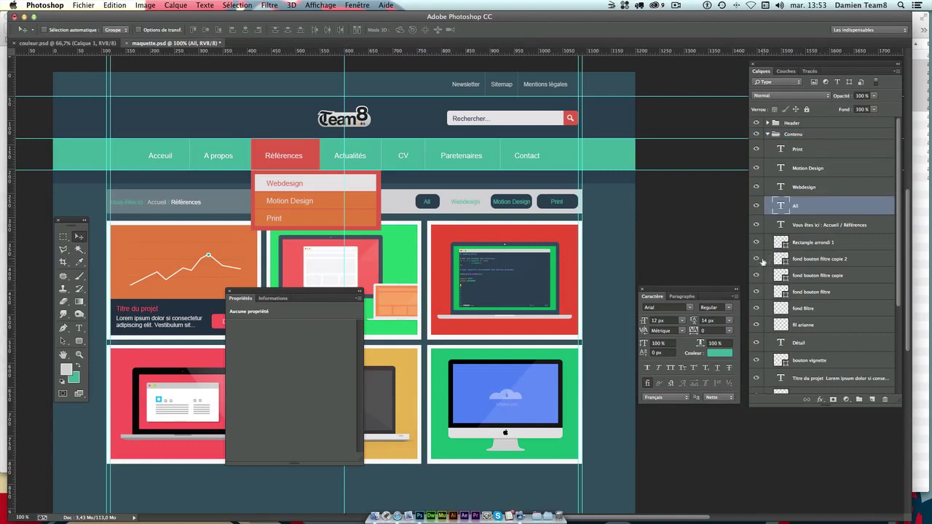
pyautogui.click(756, 242)
pyautogui.click(823, 246)
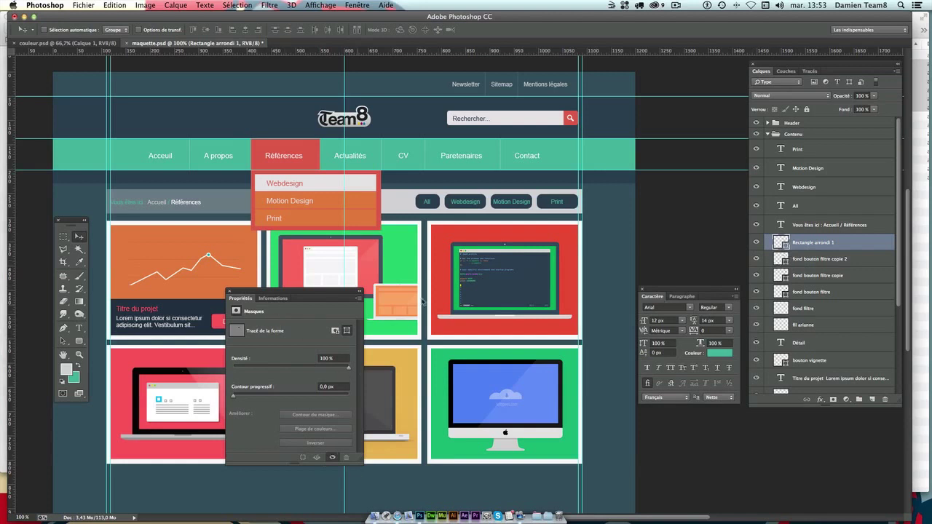
pyautogui.doubleClick(843, 246)
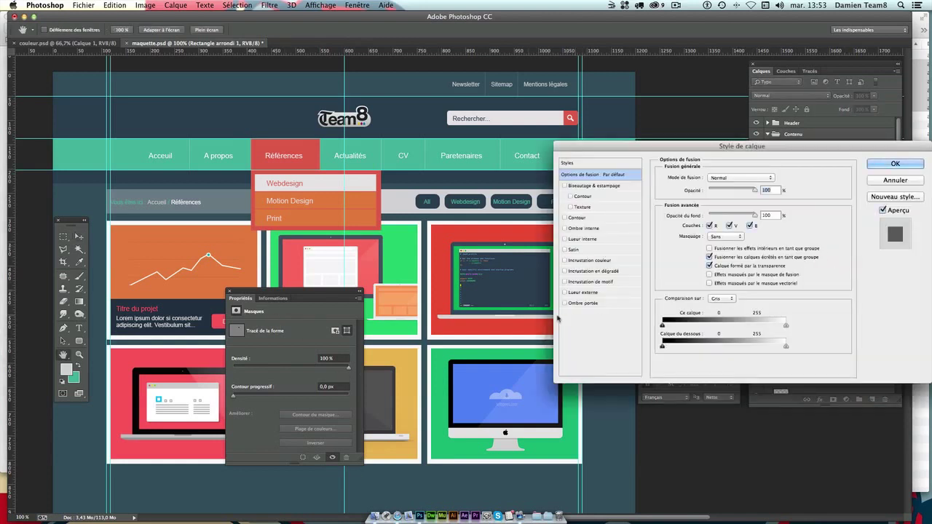
pyautogui.click(589, 259)
# Set the overlay colour to the Références menu item's red, df5a49.
pyautogui.click(776, 178)
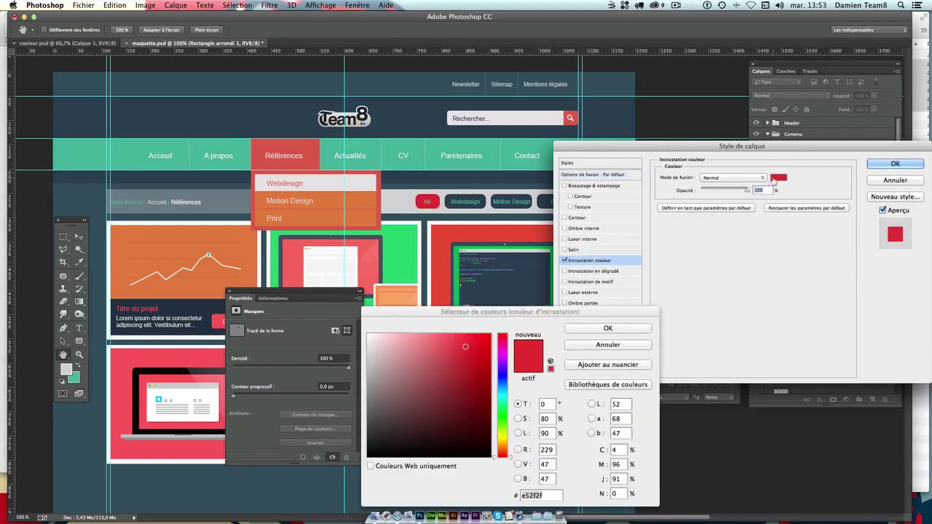
pyautogui.press('Return')
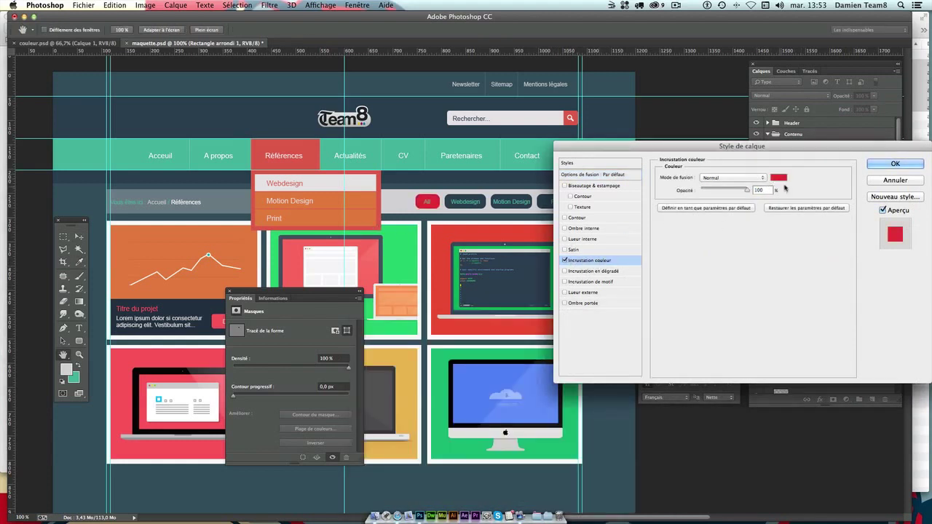
pyautogui.click(779, 178)
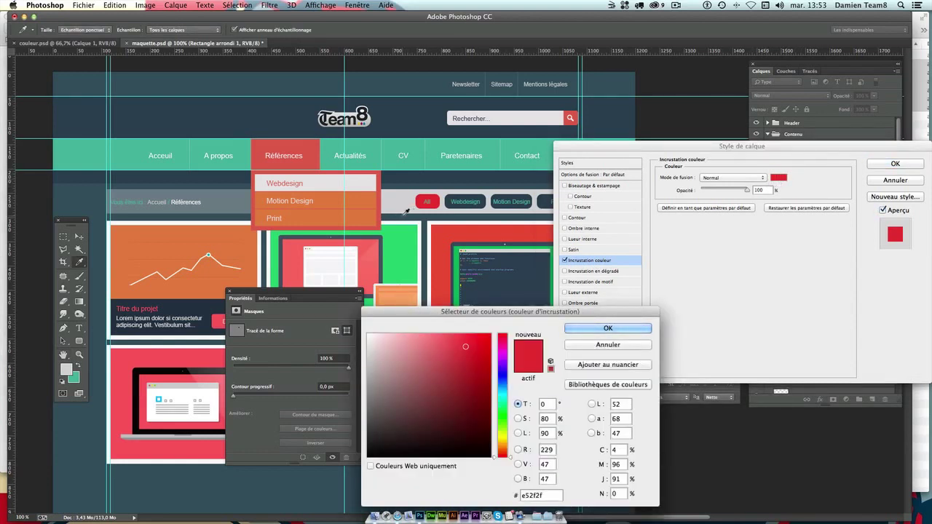
pyautogui.click(315, 156)
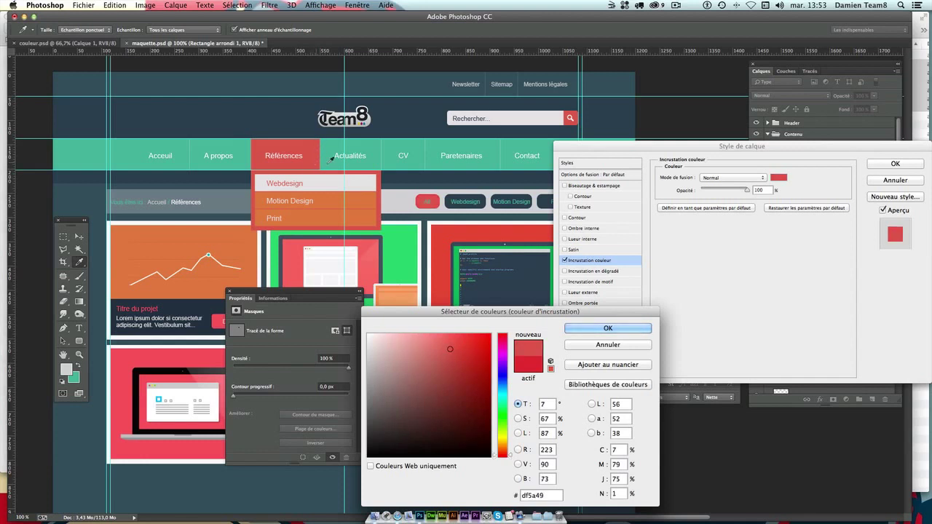
pyautogui.press('Return')
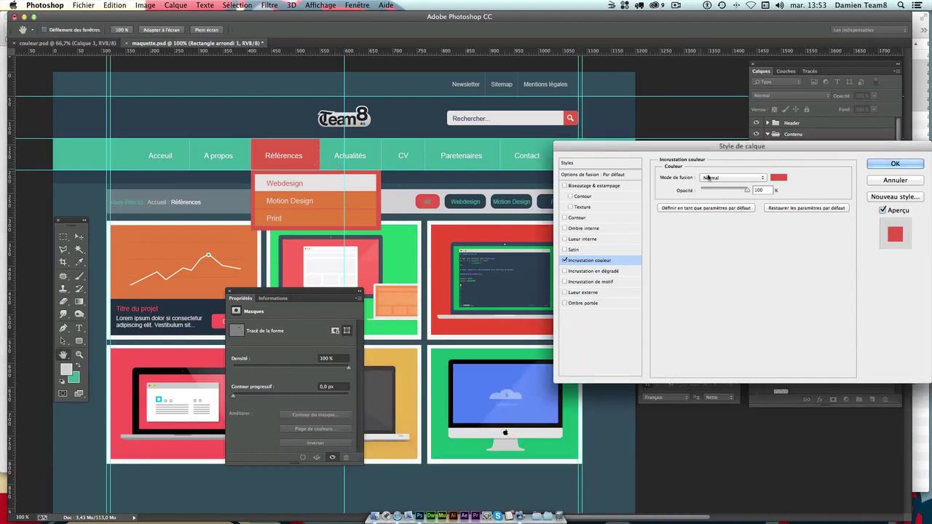
# Compare card and navigation-bar colours, then confirm the Références red overlay.
pyautogui.click(780, 178)
pyautogui.click(121, 397)
pyautogui.click(778, 177)
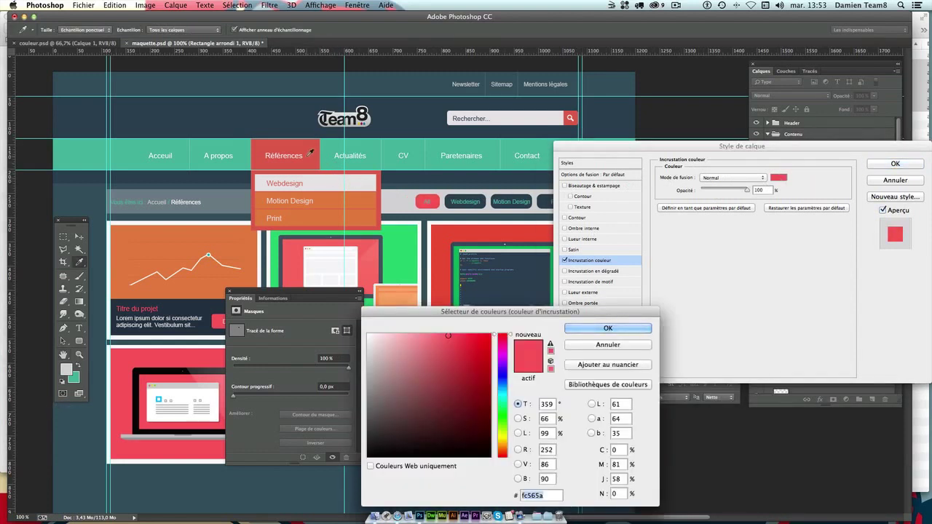
pyautogui.click(393, 245)
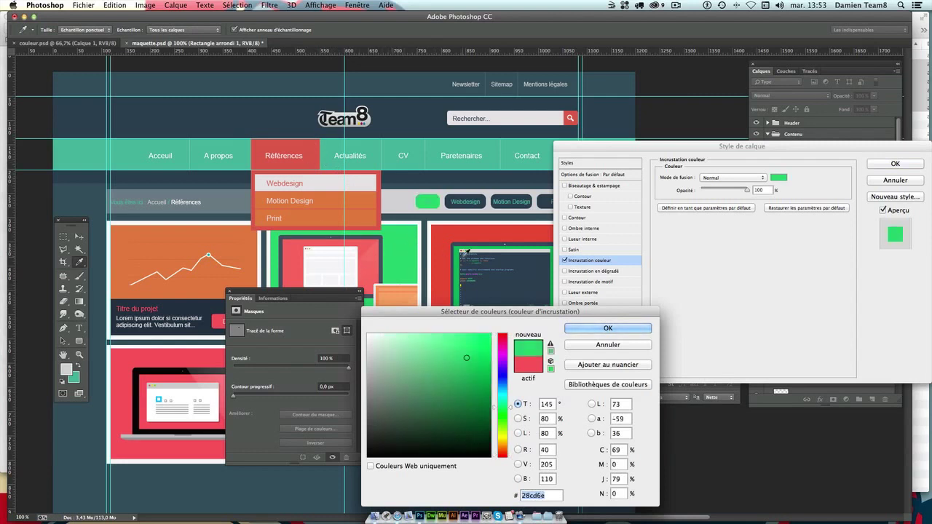
pyautogui.click(463, 156)
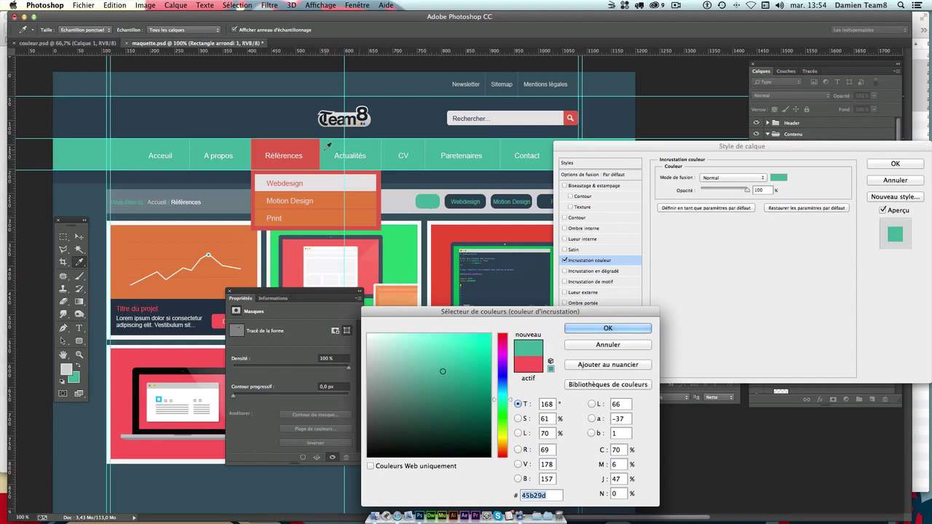
pyautogui.click(313, 149)
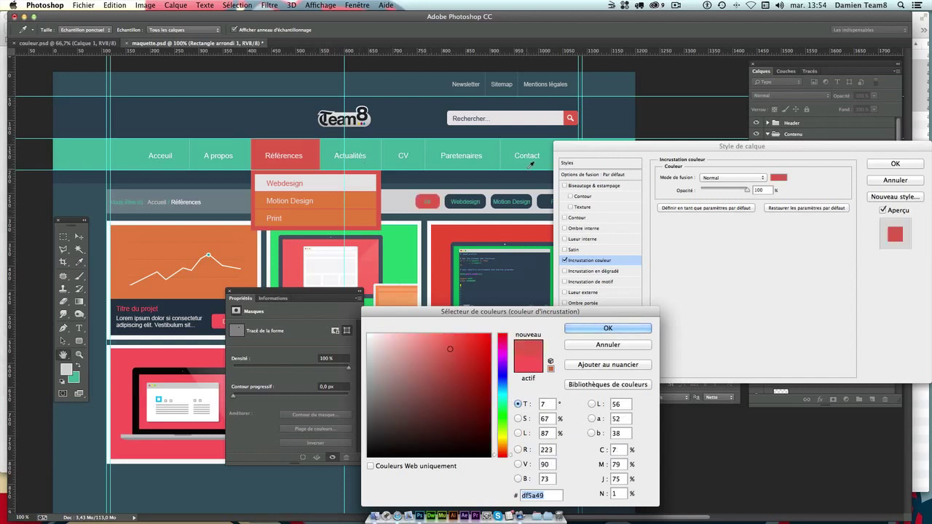
pyautogui.press('Return')
pyautogui.press('Return')
# Recolour the All label's text to a pale near-white in the Character panel.
pyautogui.click(787, 211)
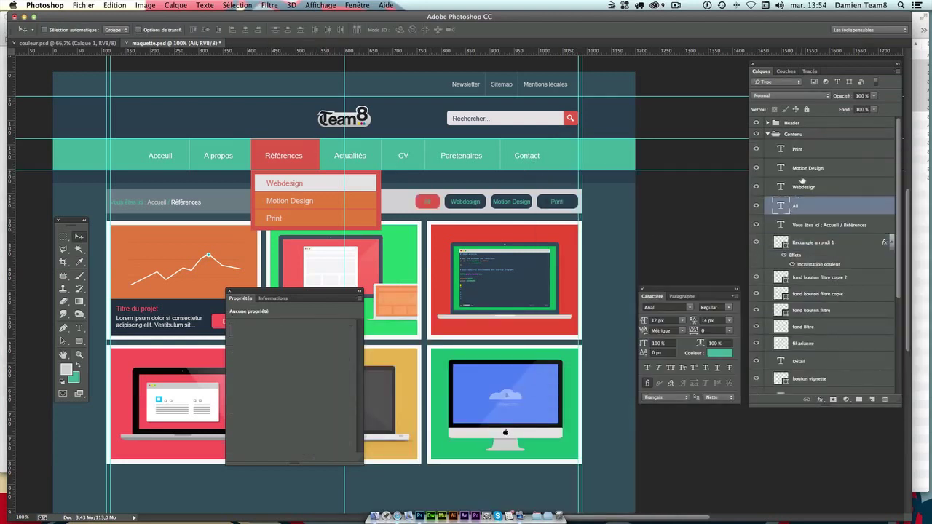
pyautogui.click(719, 352)
pyautogui.click(368, 334)
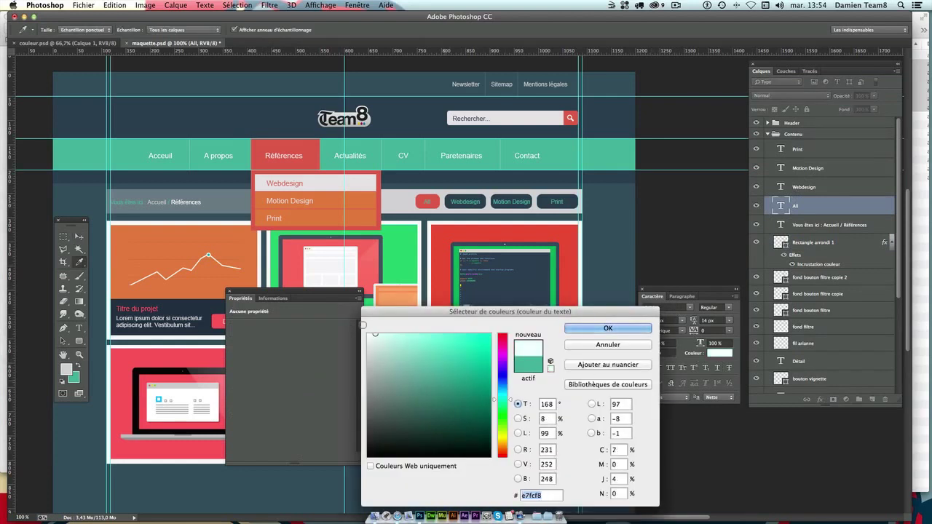
pyautogui.click(604, 328)
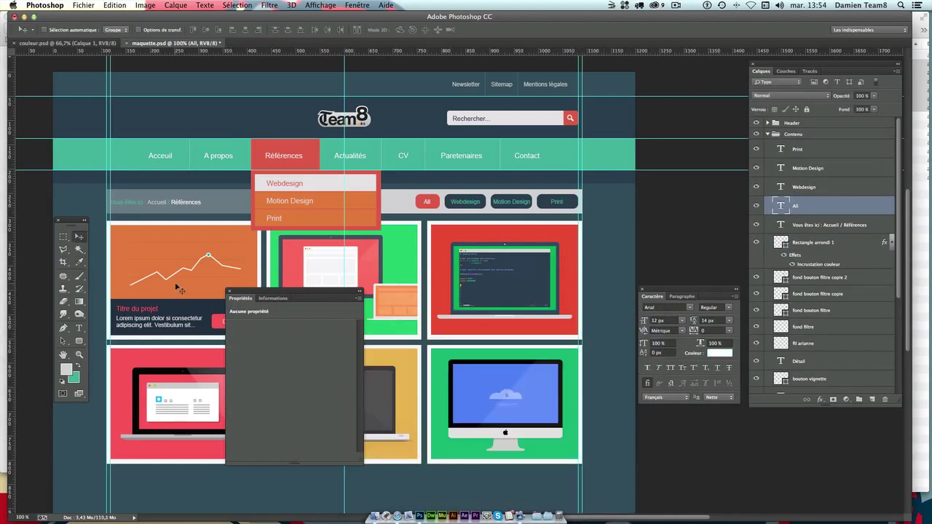
pyautogui.scroll(-1, 417, 283)
pyautogui.scroll(-3, 421, 281)
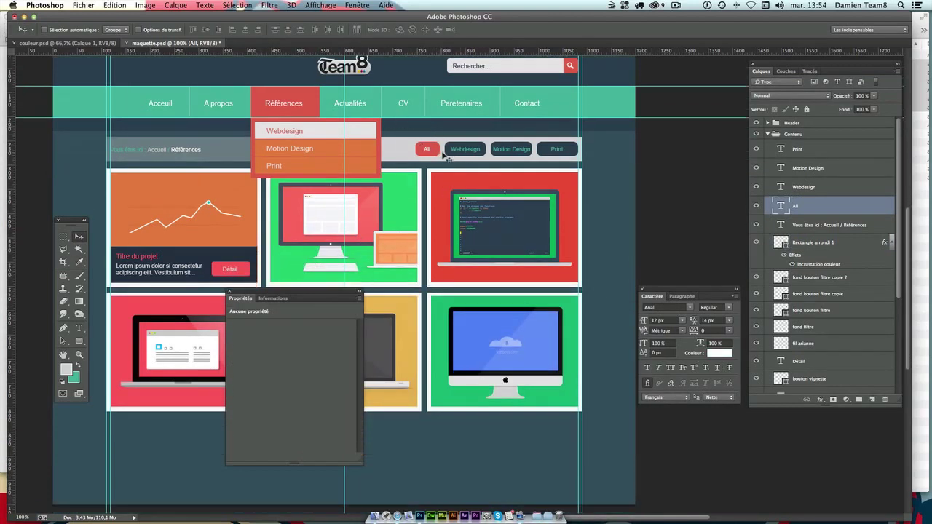
pyautogui.scroll(2, 442, 217)
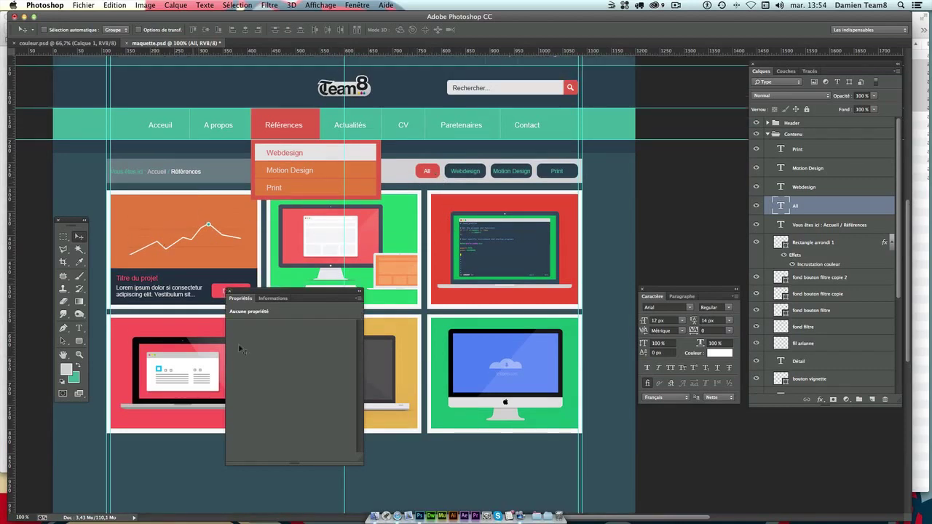
pyautogui.scroll(2, 535, 185)
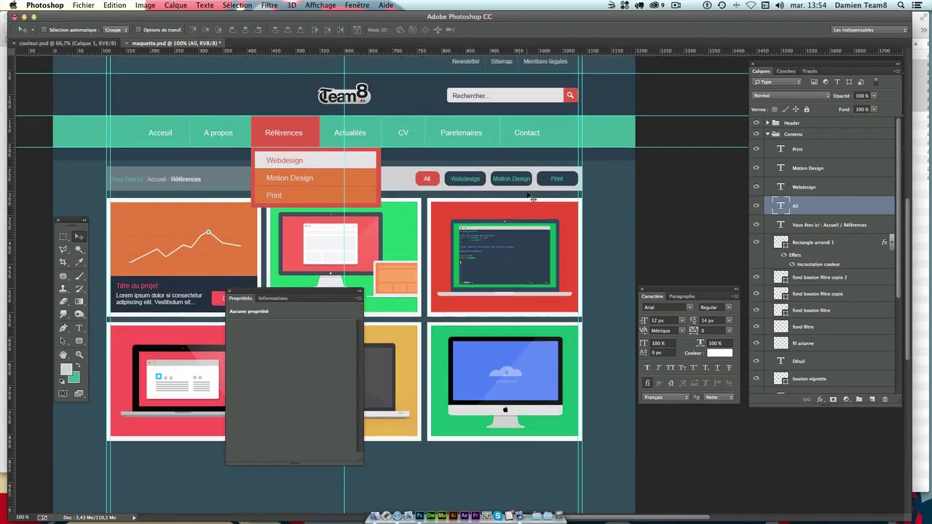
pyautogui.scroll(-5, 452, 213)
pyautogui.scroll(4, 447, 210)
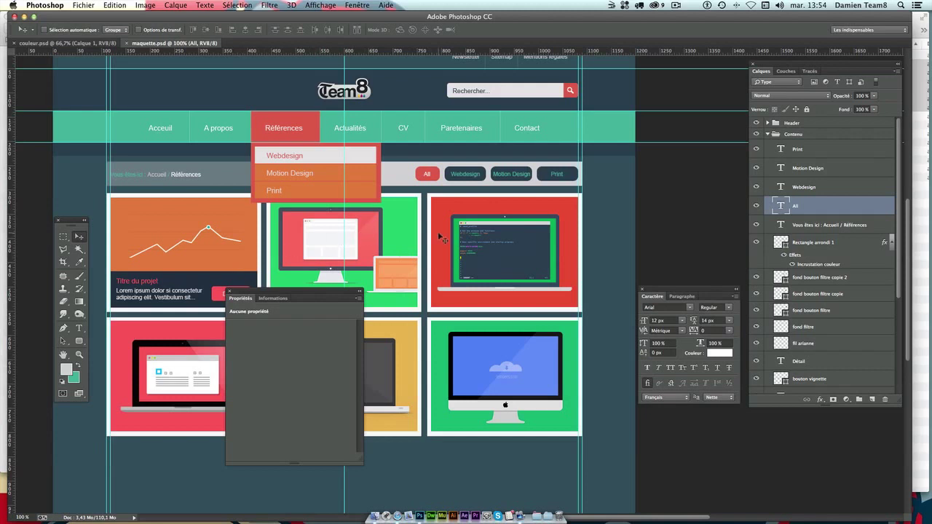
# Collapse the Contenu group and create a new layer group named footer.
pyautogui.click(767, 134)
pyautogui.click(822, 135)
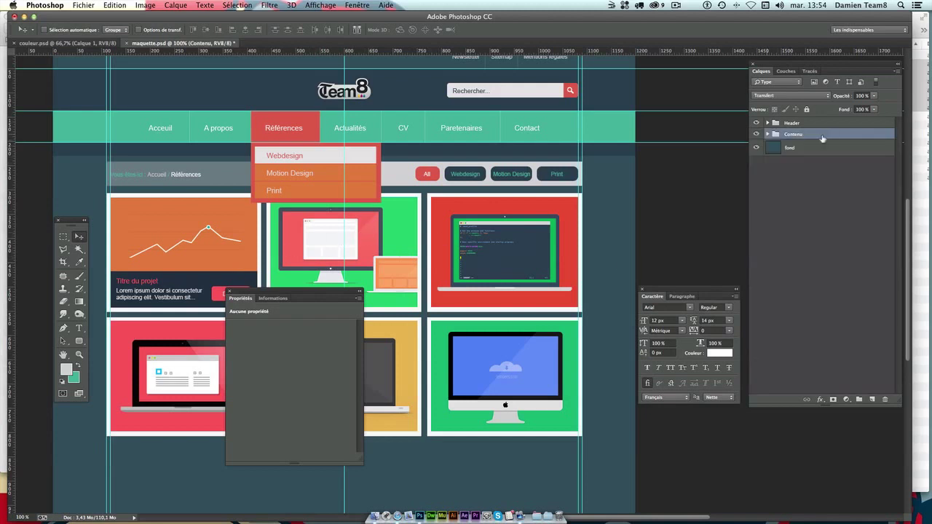
pyautogui.click(775, 124)
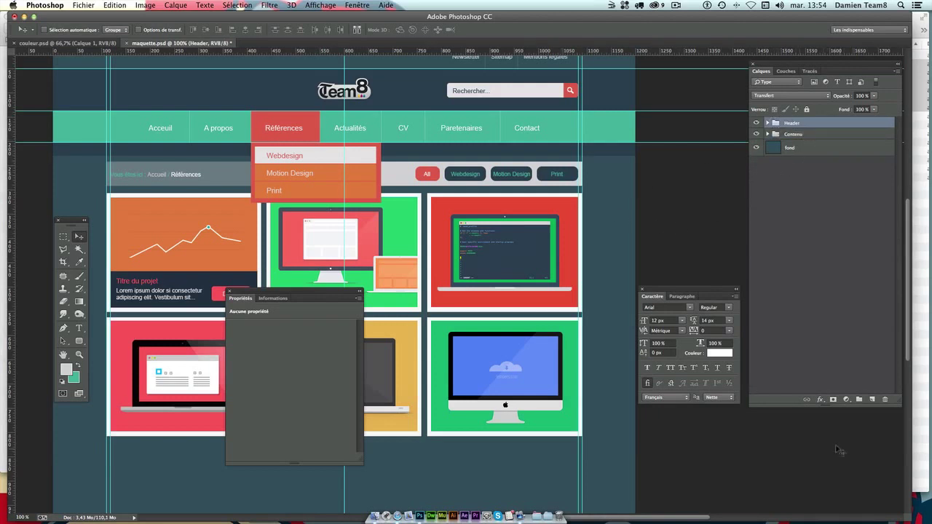
pyautogui.click(859, 399)
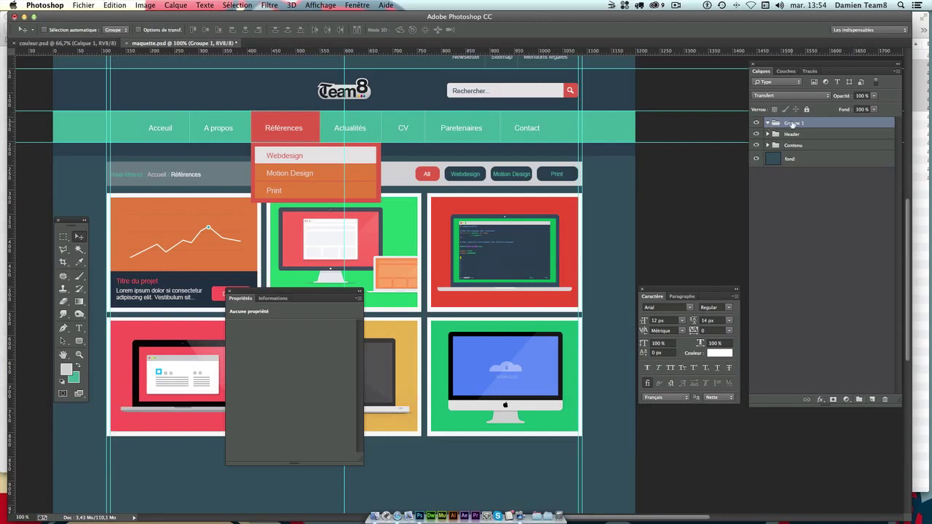
pyautogui.doubleClick(794, 123)
pyautogui.write('Footer')
pyautogui.press('Return')
# Move the footer group to sit just above the fond background layer.
pyautogui.moveTo(800, 130); pyautogui.dragTo(790, 150)
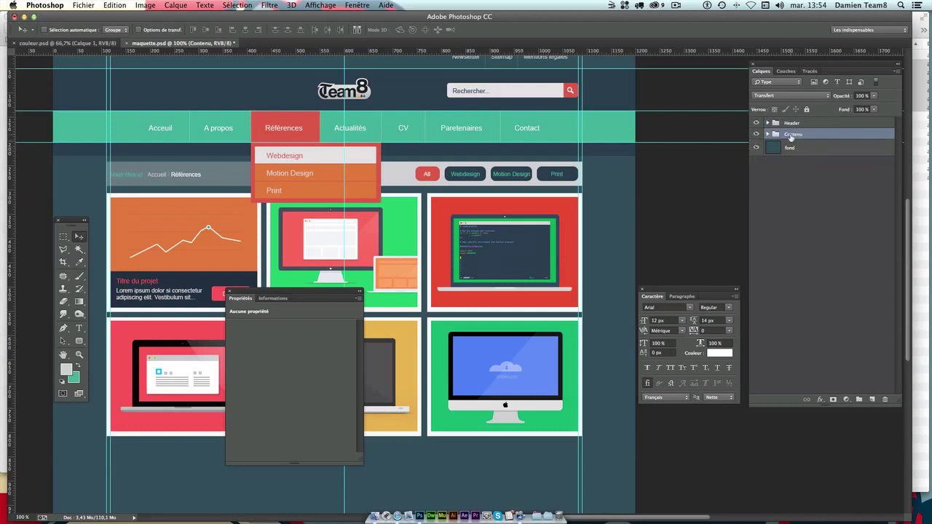
pyautogui.hotkey('ctrl', 'z')
pyautogui.moveTo(792, 123); pyautogui.dragTo(797, 150)
pyautogui.click(807, 216)
# Add an empty layer named fond footer inside the footer group.
pyautogui.click(871, 400)
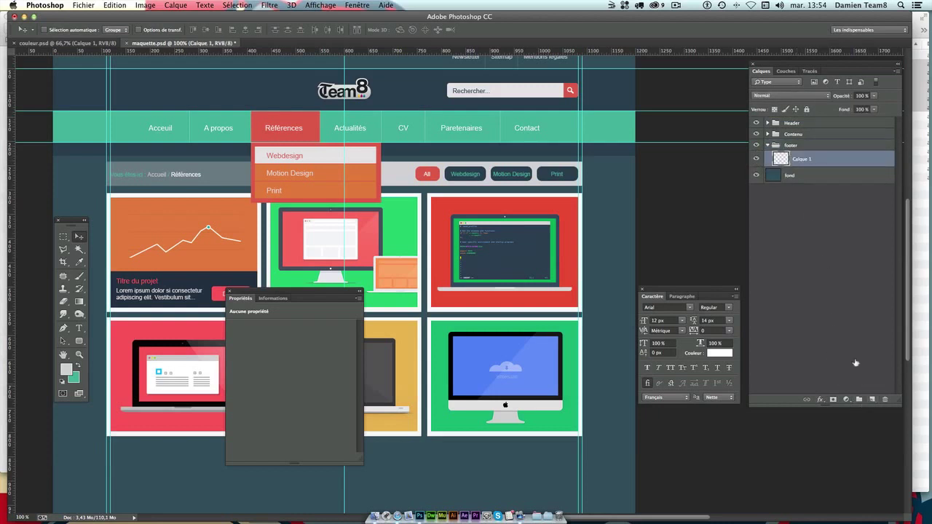
pyautogui.doubleClick(802, 160)
pyautogui.write('foote')
pyautogui.write('r')
pyautogui.press('Return')
pyautogui.scroll(-1, 507, 306)
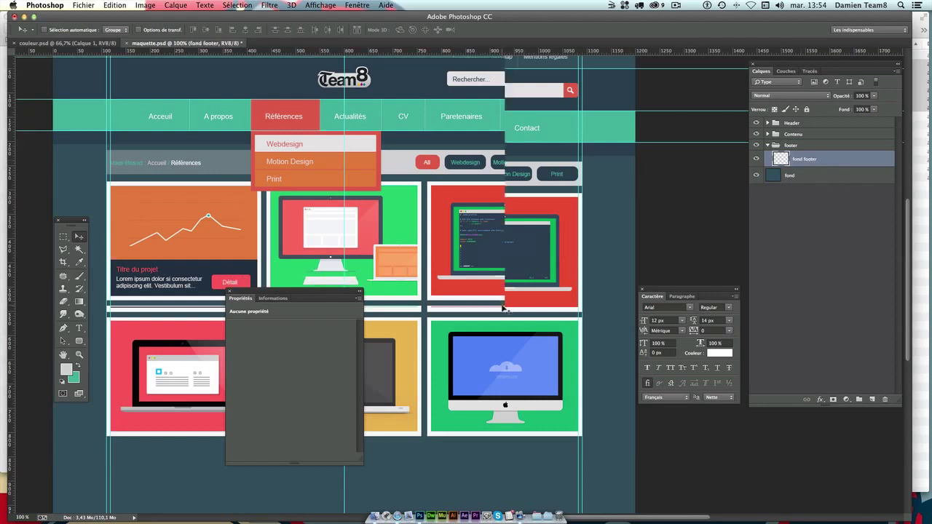
pyautogui.scroll(-2, 502, 307)
pyautogui.click(63, 236)
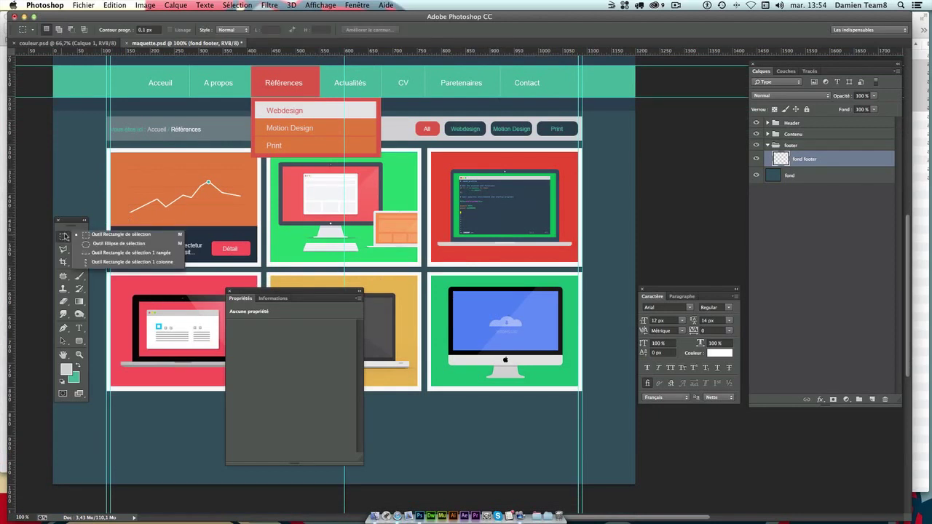
# Set the foreground colour to the header's dark blue 2c3e50.
pyautogui.scroll(2, 120, 257)
pyautogui.click(64, 369)
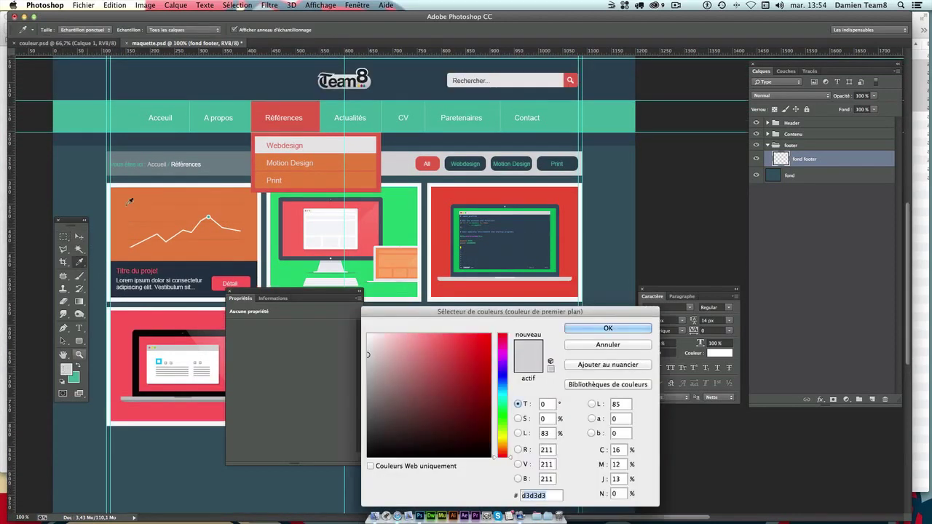
pyautogui.click(166, 72)
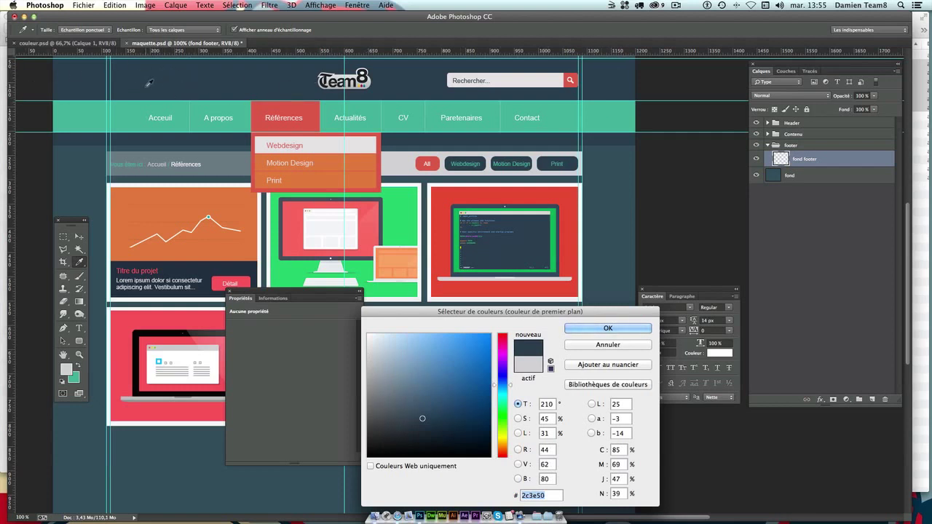
pyautogui.press('Return')
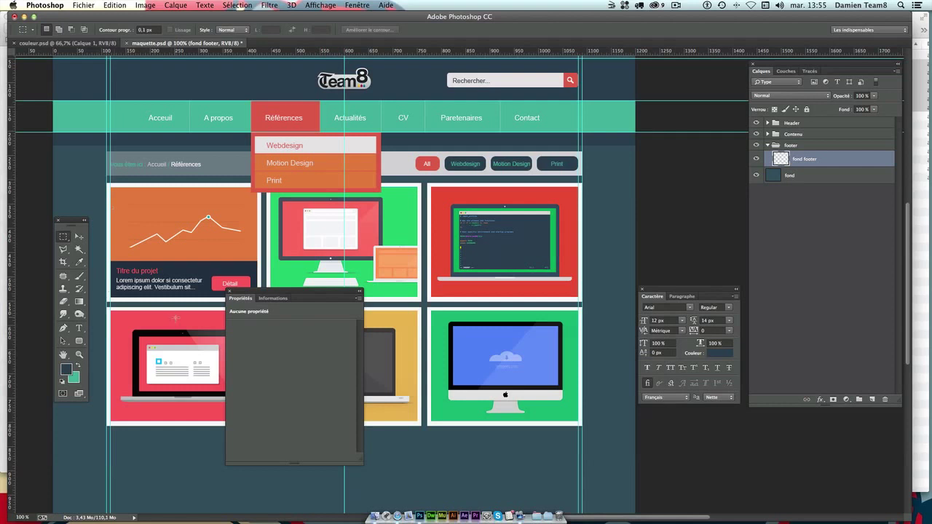
# Fill a selected band across the page bottom with the dark blue, then deselect.
pyautogui.scroll(-3, 174, 318)
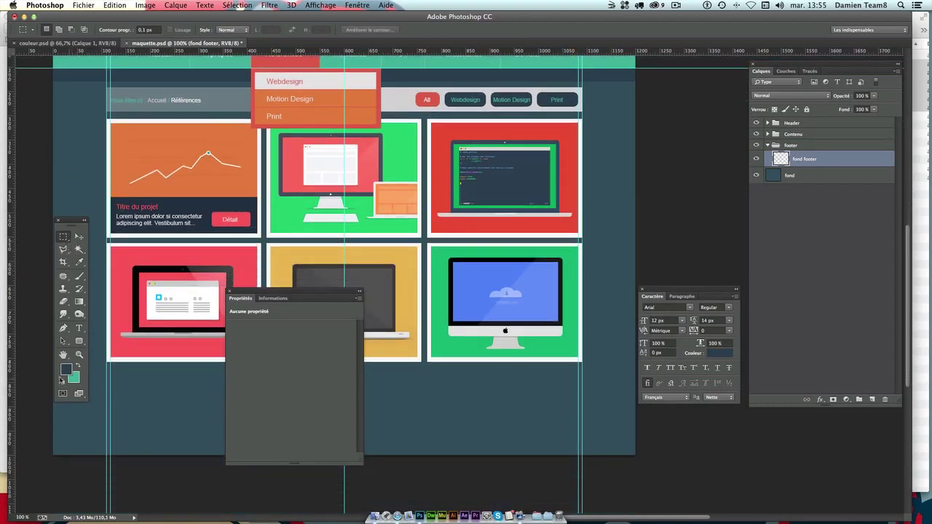
pyautogui.moveTo(749, 495); pyautogui.dragTo(44, 374)
pyautogui.hotkey('shift', 'F5')
pyautogui.press('Return')
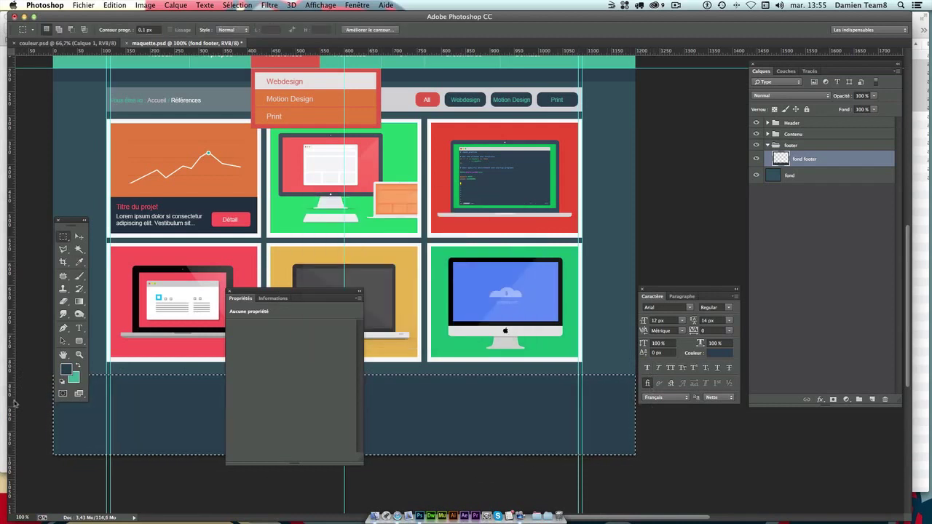
pyautogui.hotkey('ctrl', 'd')
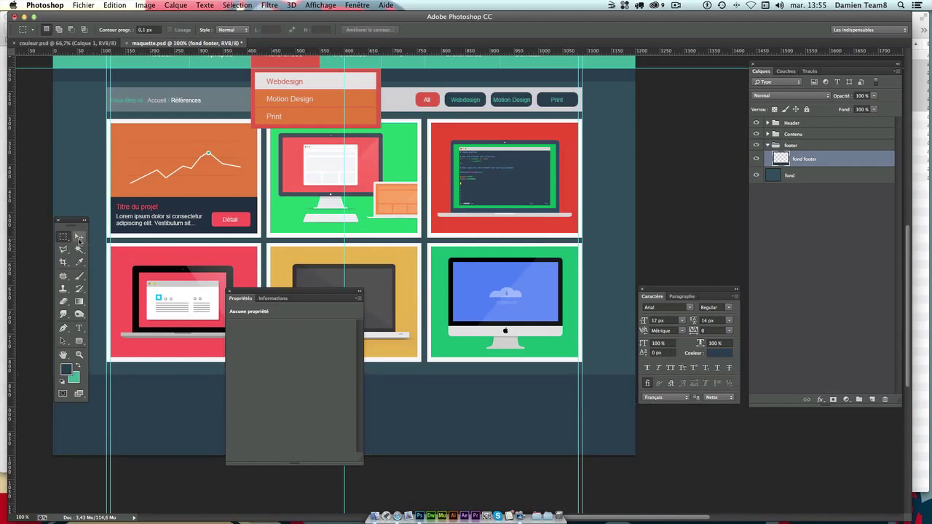
# Close the Properties panel and drag the footer band down 30 px.
pyautogui.click(80, 236)
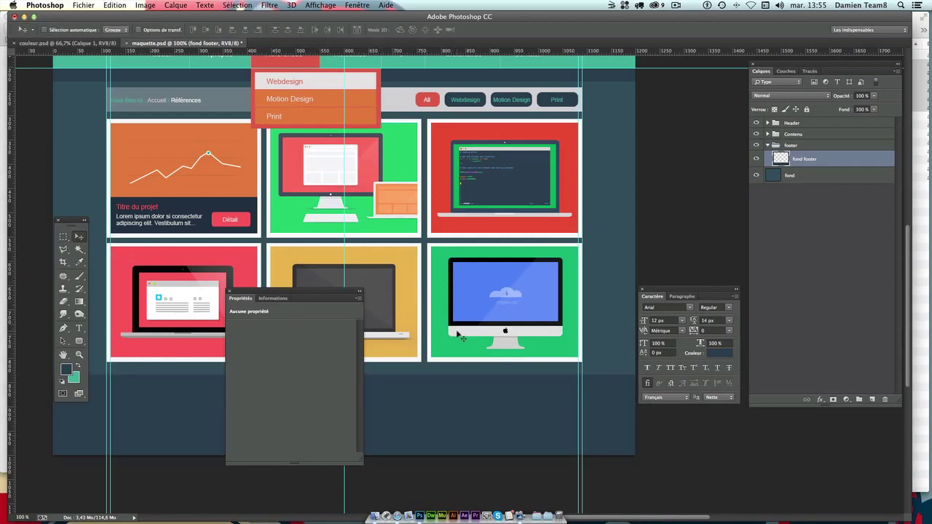
pyautogui.click(229, 292)
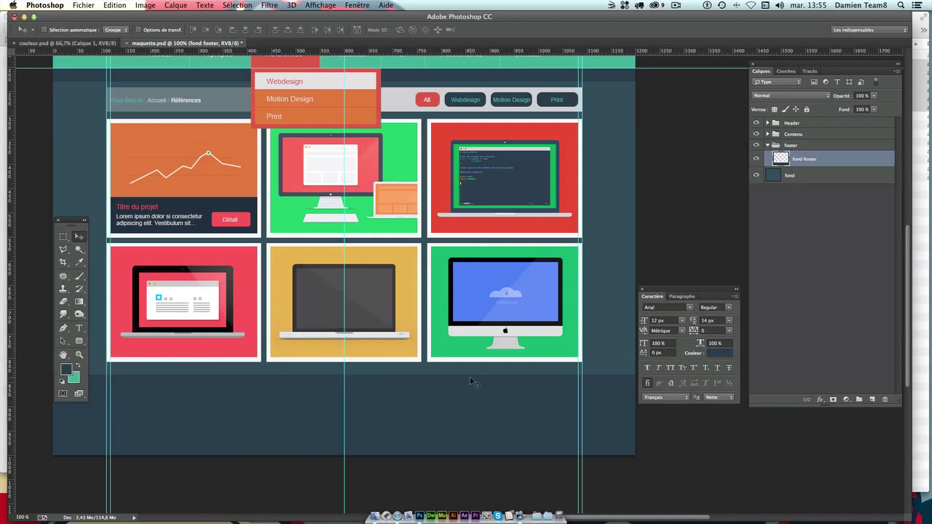
pyautogui.scroll(1, 470, 381)
pyautogui.scroll(2, 482, 393)
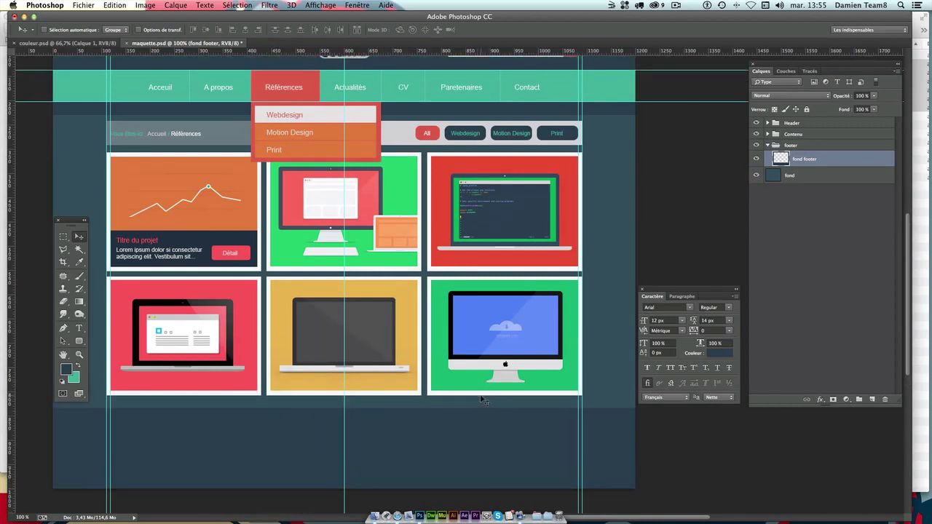
pyautogui.scroll(-1, 482, 399)
pyautogui.moveTo(482, 399); pyautogui.dragTo(480, 417)
pyautogui.scroll(5, 553, 415)
pyautogui.scroll(-5, 536, 425)
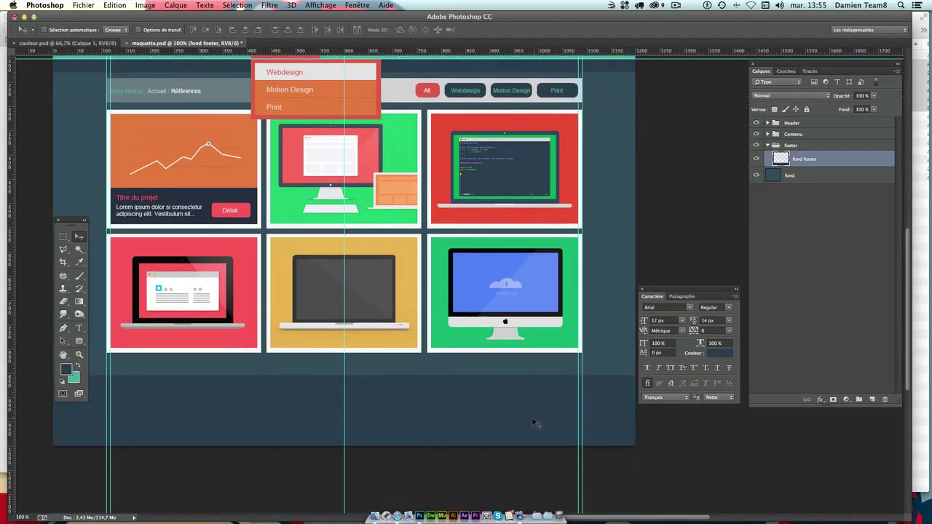
pyautogui.scroll(5, 535, 425)
pyautogui.scroll(-2, 535, 425)
pyautogui.scroll(-3, 490, 411)
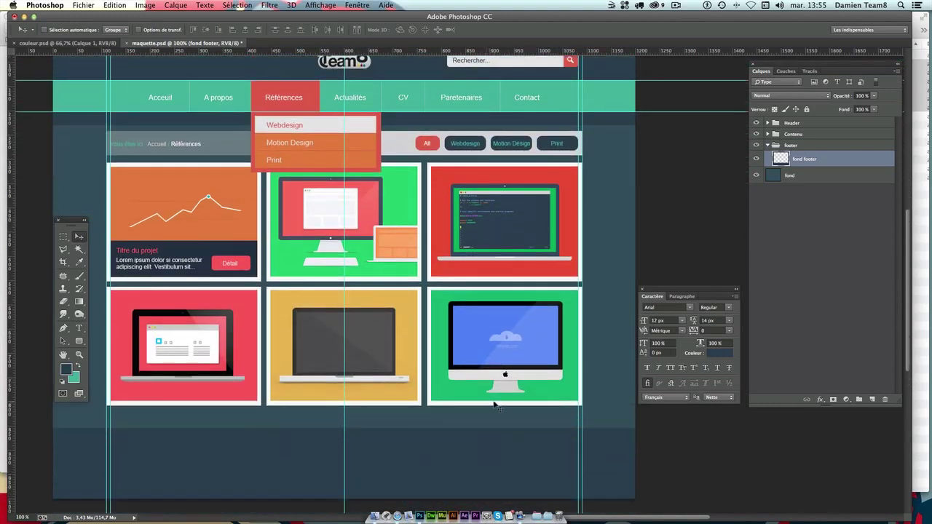
pyautogui.scroll(-5, 454, 339)
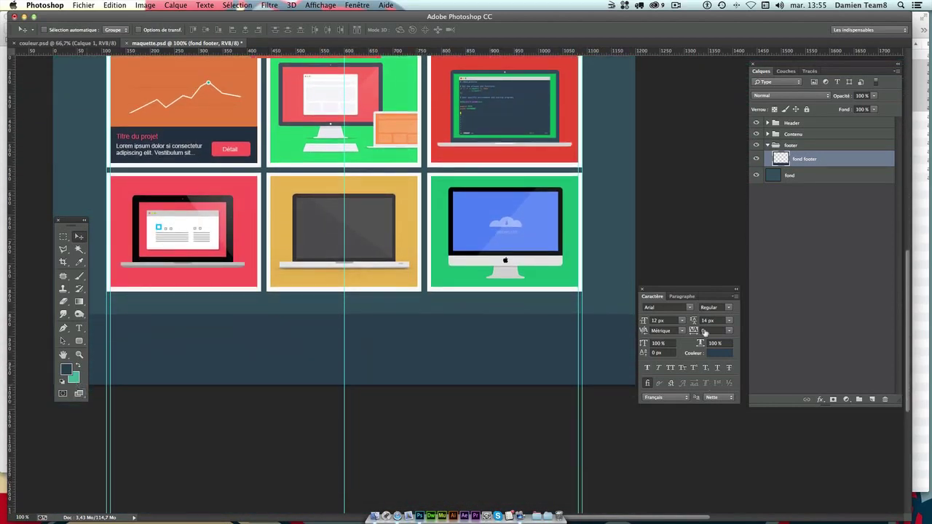
pyautogui.scroll(-2, 166, 405)
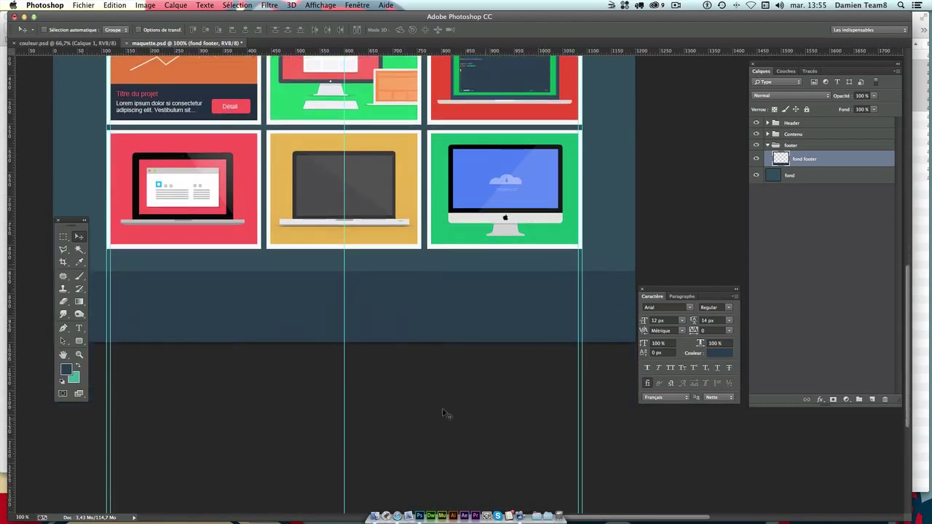
pyautogui.scroll(3, 285, 164)
pyautogui.scroll(-2, 291, 175)
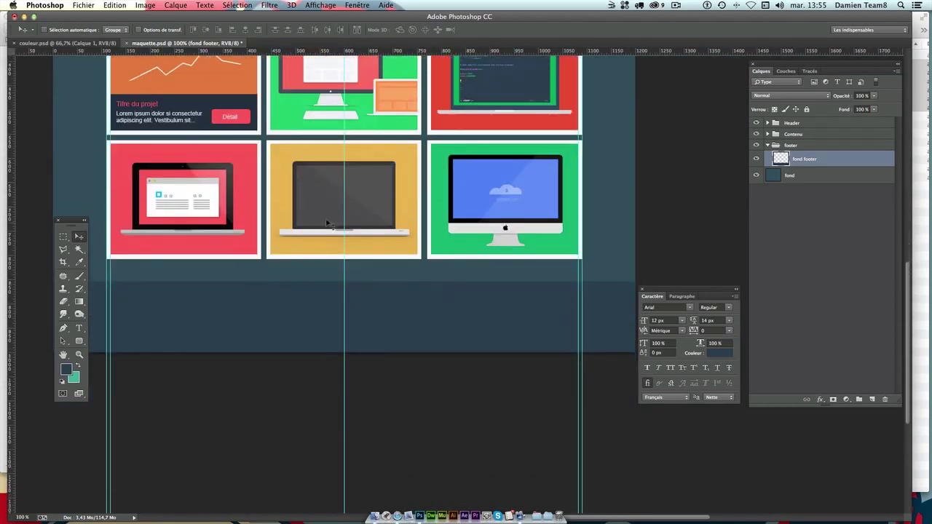
pyautogui.scroll(3, 328, 225)
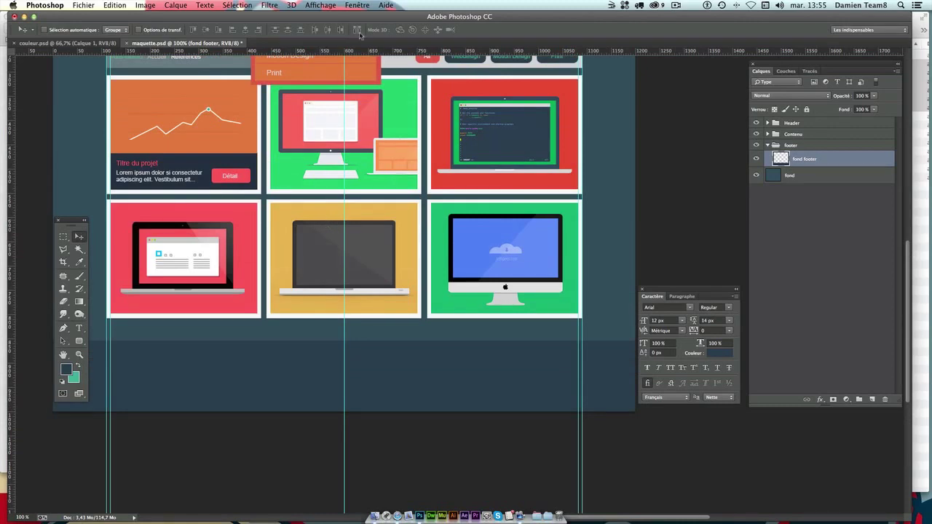
# Look at the Image Size dialog and dismiss it unchanged.
pyautogui.click(152, 9)
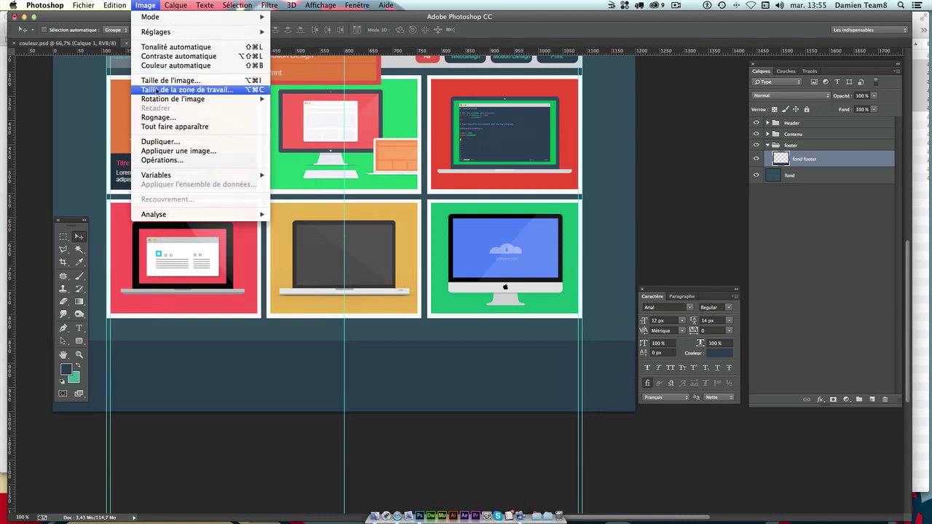
pyautogui.click(162, 80)
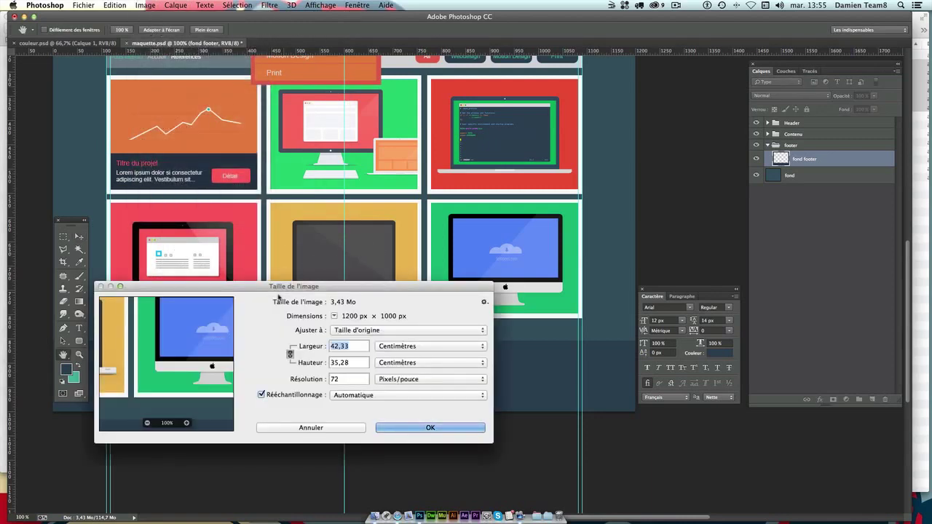
pyautogui.moveTo(286, 281); pyautogui.dragTo(458, 188)
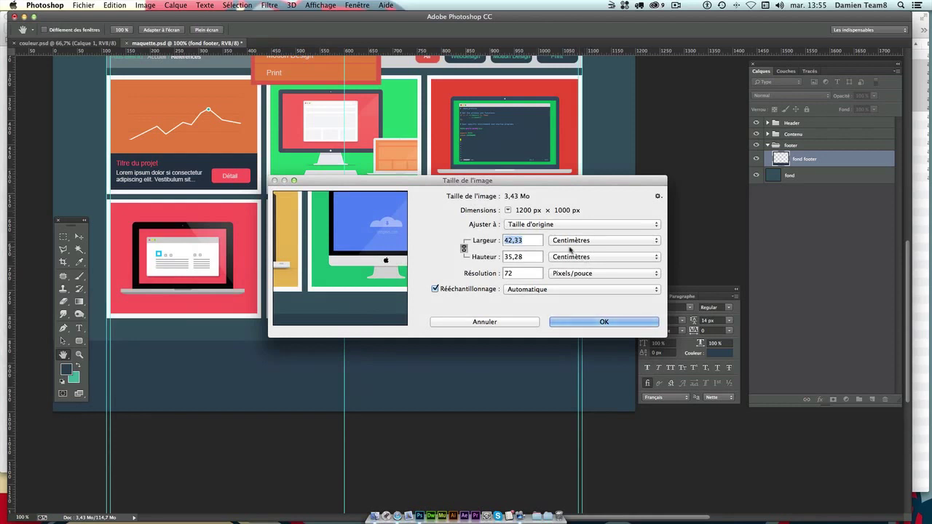
pyautogui.click(145, 6)
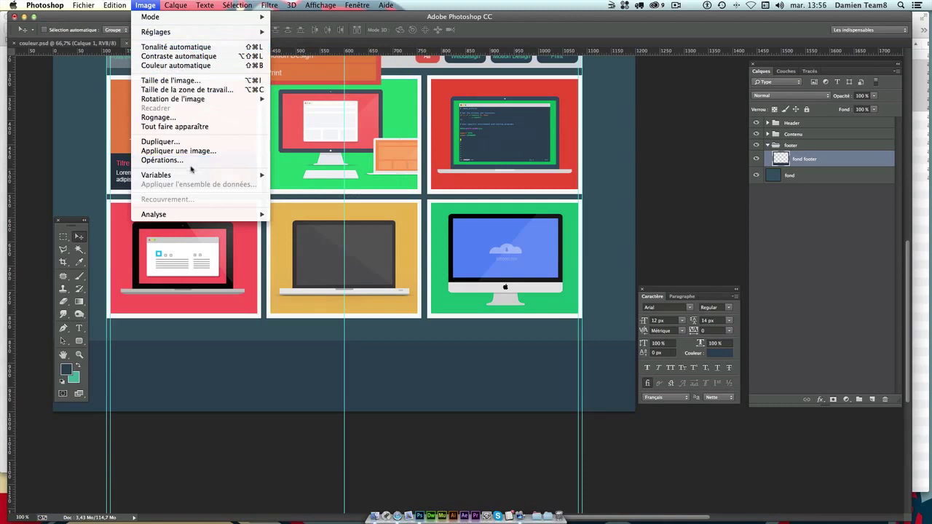
# Extend the canvas height to 1400 px, anchored at the top centre.
pyautogui.click(171, 89)
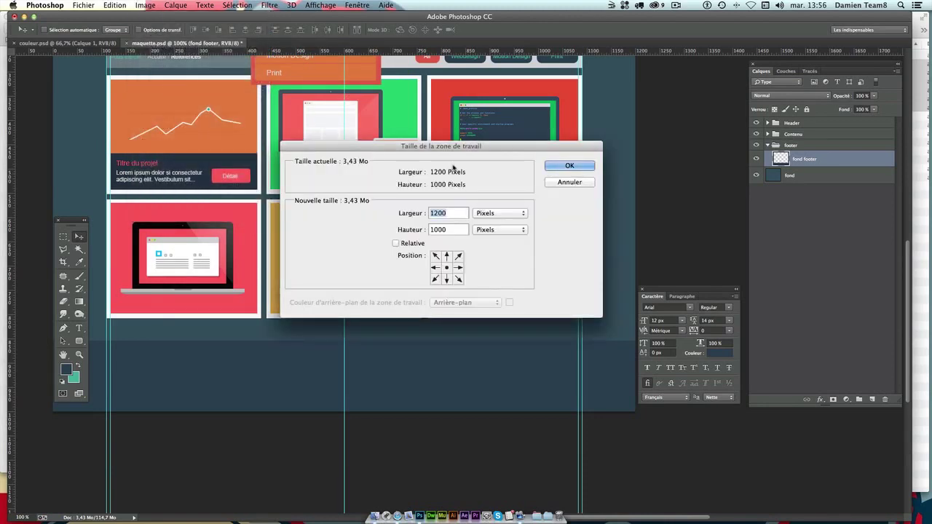
pyautogui.moveTo(445, 158); pyautogui.dragTo(377, 246)
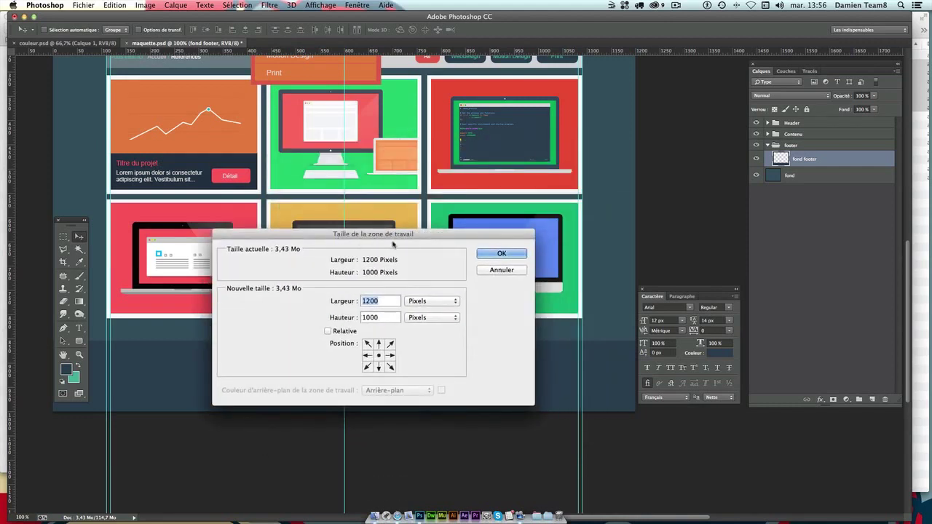
pyautogui.click(376, 304)
pyautogui.click(379, 343)
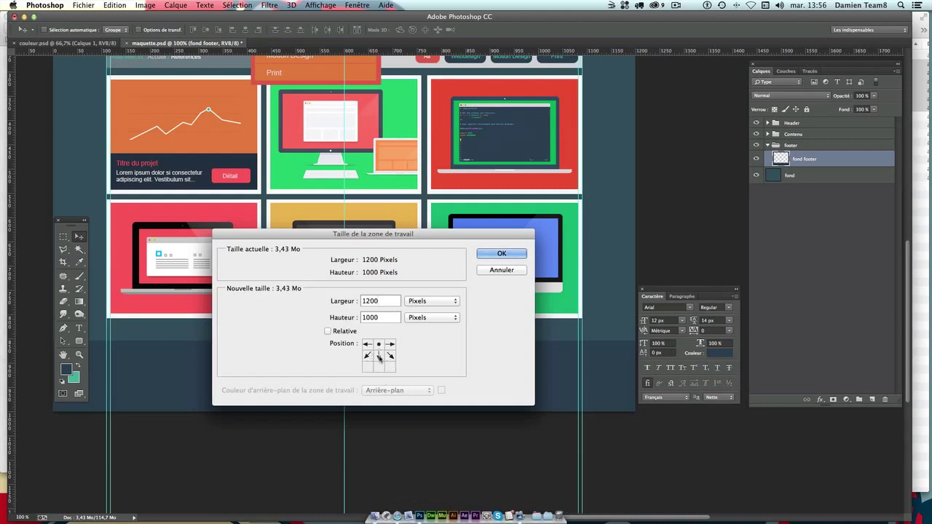
pyautogui.click(378, 355)
pyautogui.click(367, 356)
pyautogui.click(378, 355)
pyautogui.click(378, 344)
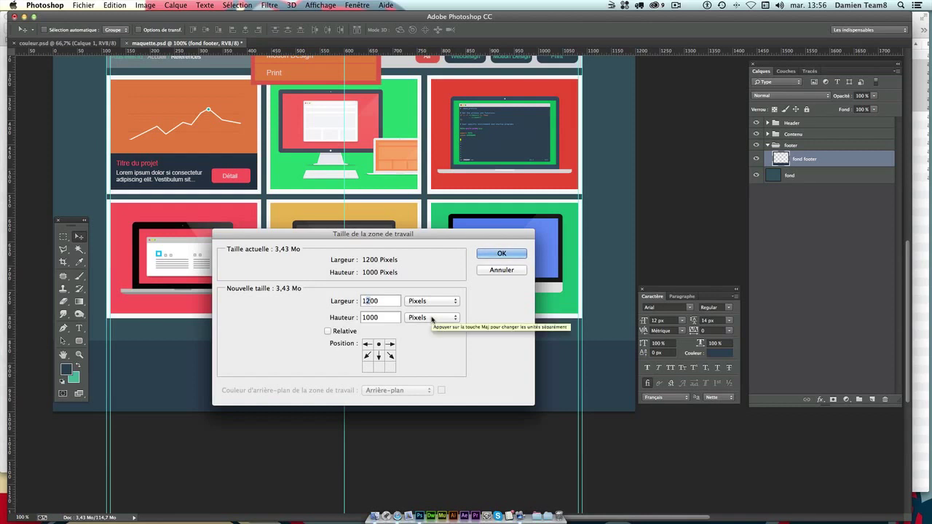
pyautogui.press('Tab')
pyautogui.click(368, 317)
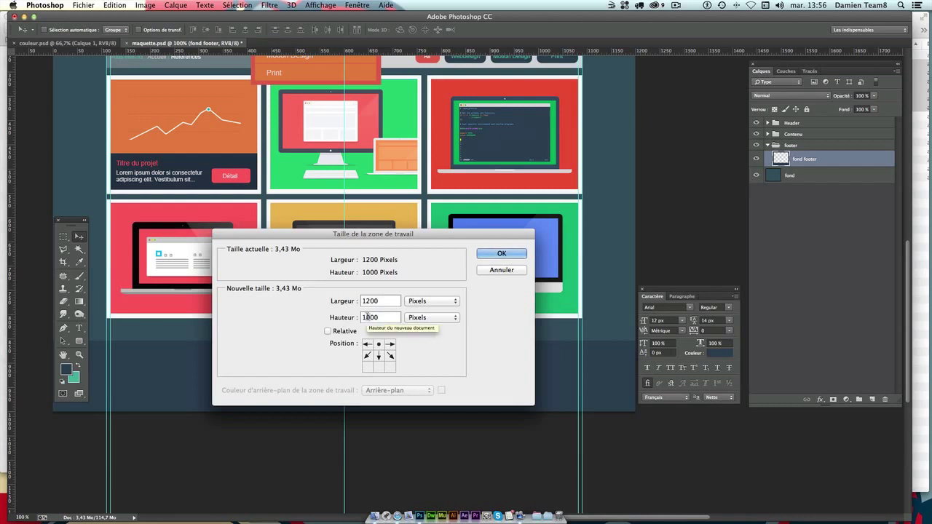
pyautogui.press('Delete')
pyautogui.write('4')
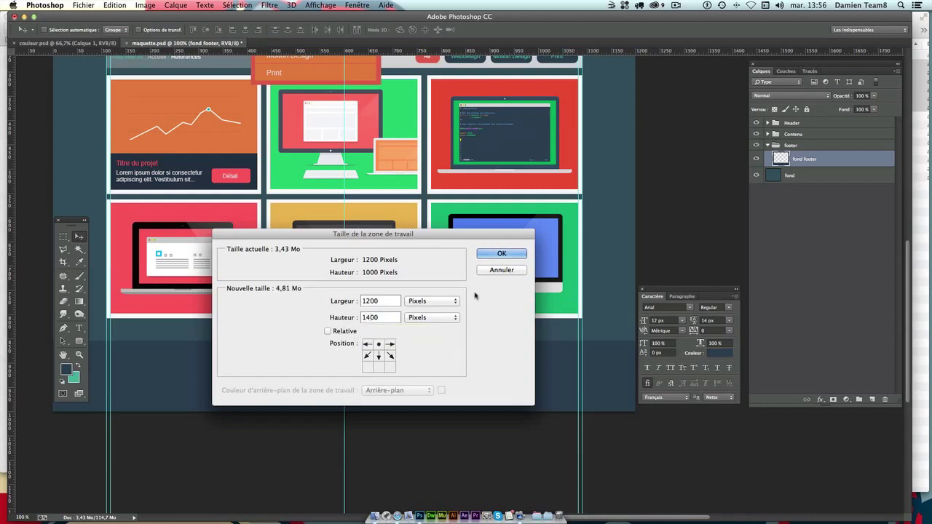
pyautogui.click(506, 254)
# Fill the fond background layer's new empty area with the sampled dark blue.
pyautogui.scroll(-3, 465, 358)
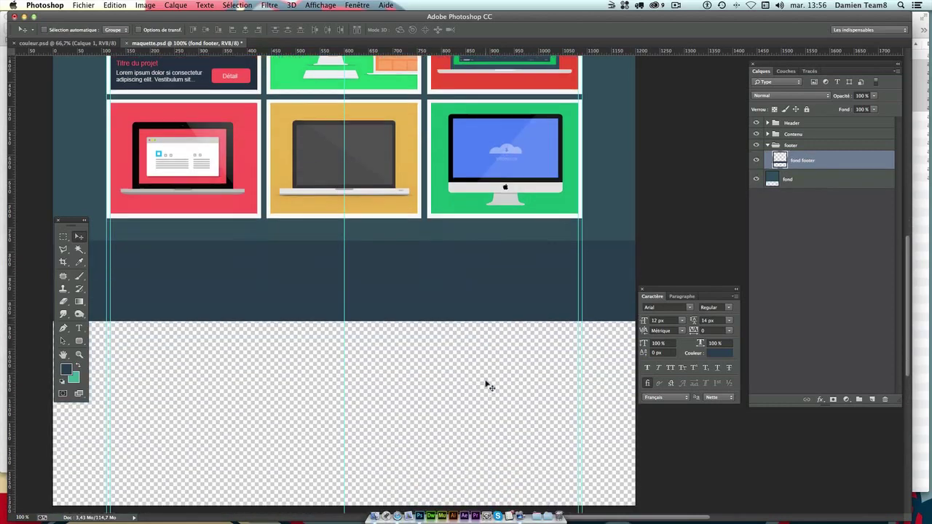
pyautogui.scroll(-2, 487, 385)
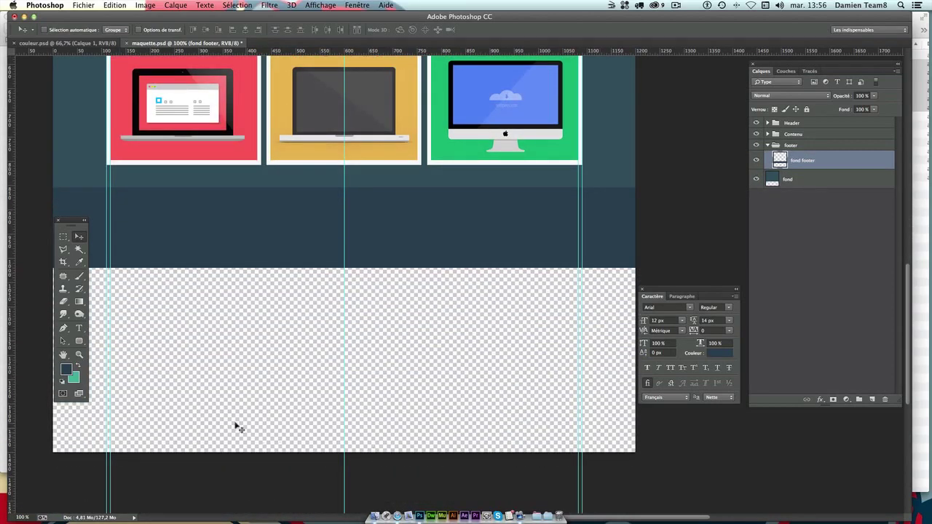
pyautogui.click(777, 185)
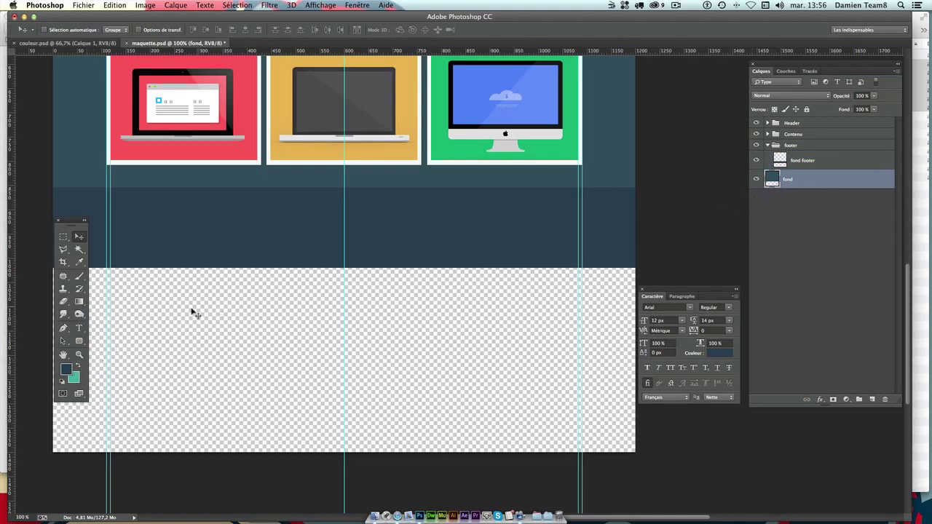
pyautogui.click(66, 369)
pyautogui.click(65, 148)
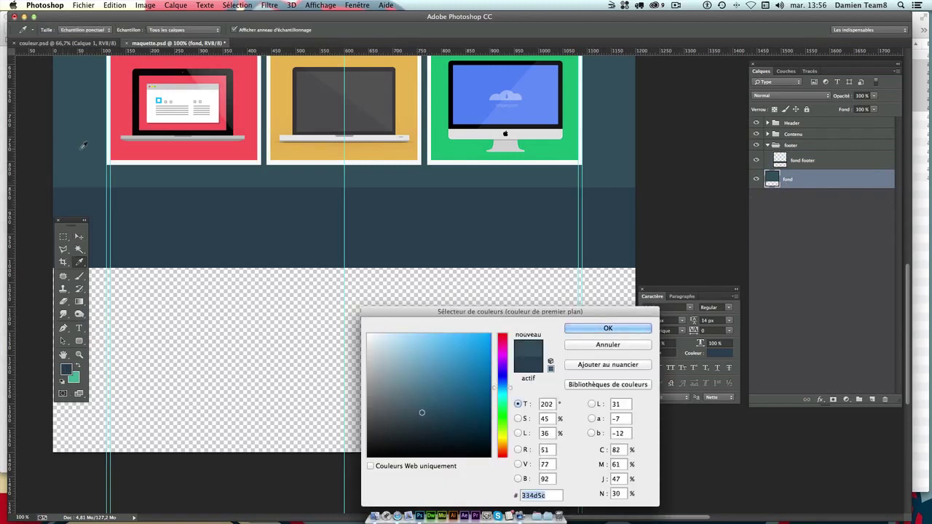
pyautogui.press('Return')
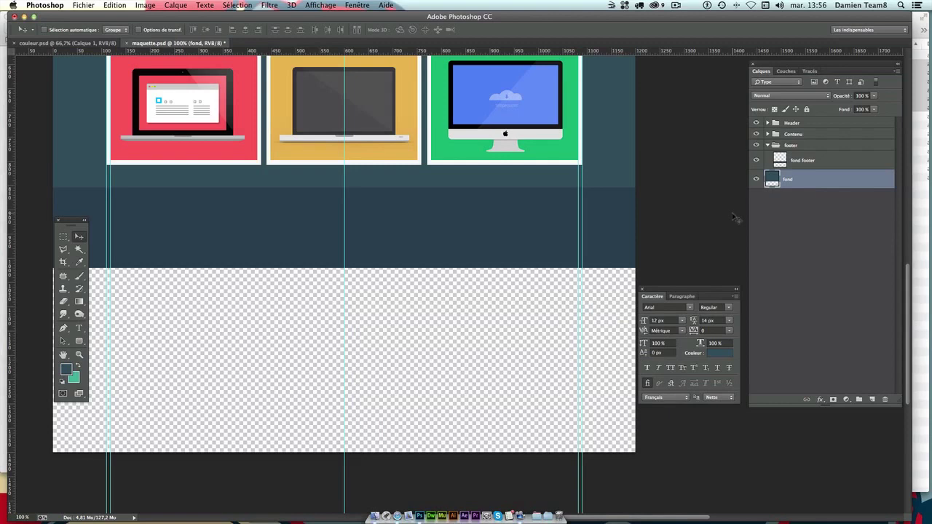
pyautogui.hotkey('shift', 'F5')
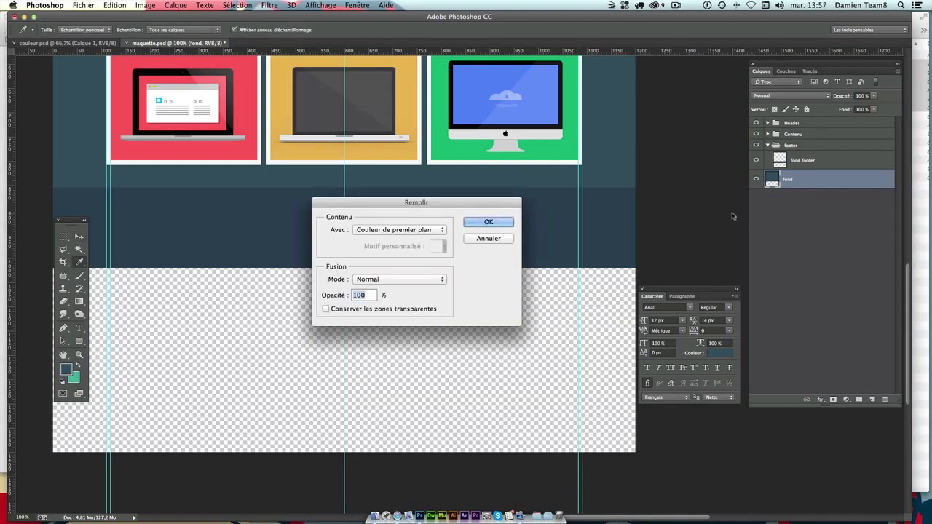
pyautogui.press('Return')
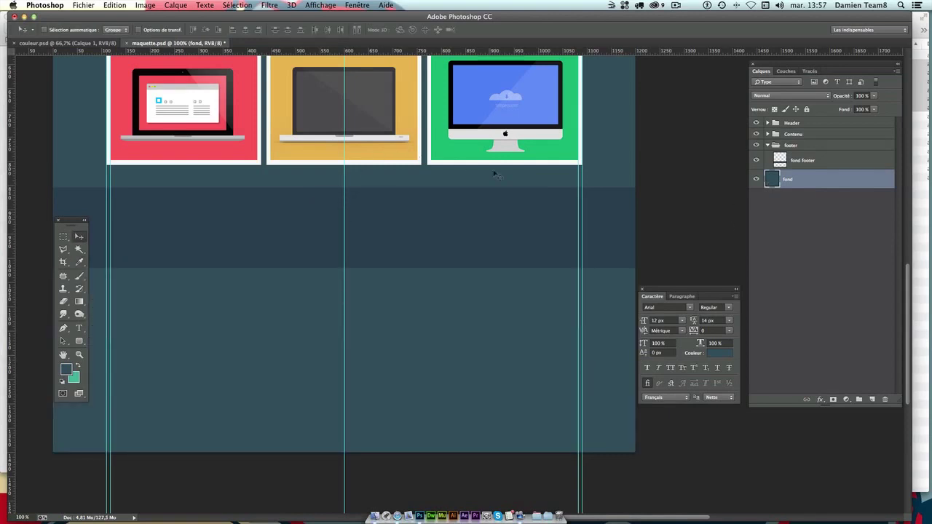
# Stretch the fond footer band down to the bottom of the canvas.
pyautogui.scroll(5, 499, 175)
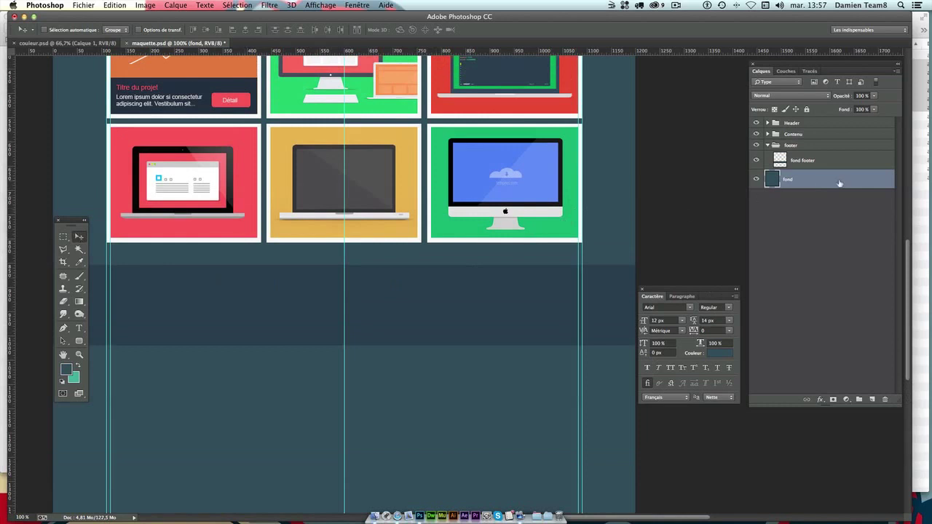
pyautogui.click(808, 162)
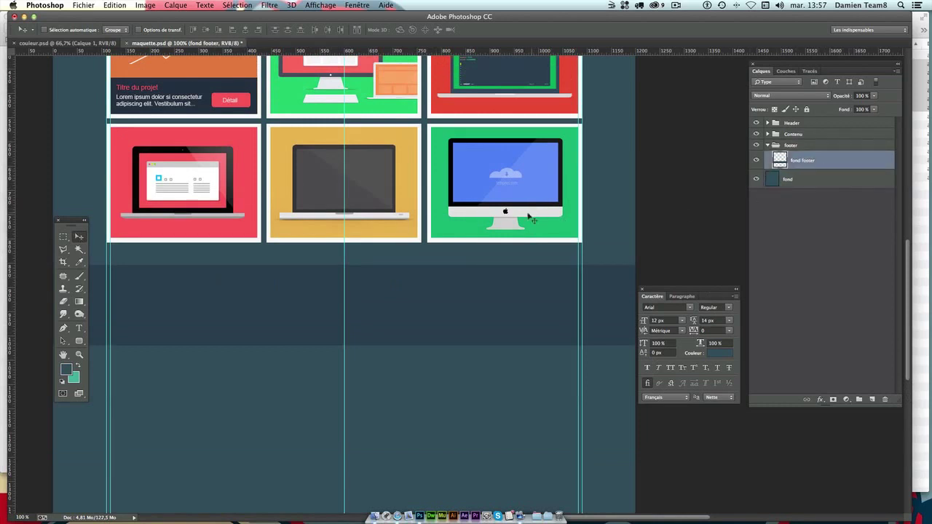
pyautogui.hotkey('ctrl', 't')
pyautogui.scroll(-4, 366, 338)
pyautogui.moveTo(344, 284); pyautogui.dragTo(366, 471)
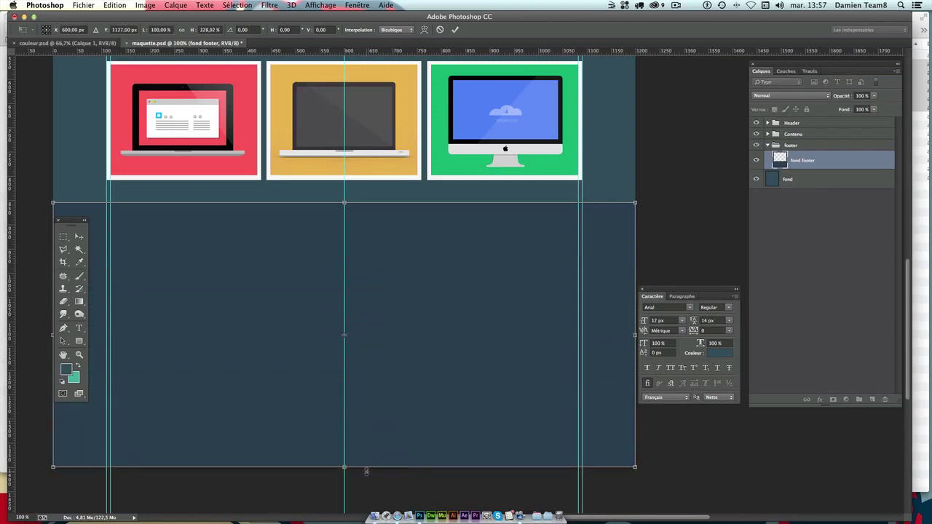
pyautogui.press('Return')
pyautogui.scroll(5, 366, 352)
pyautogui.scroll(2, 367, 353)
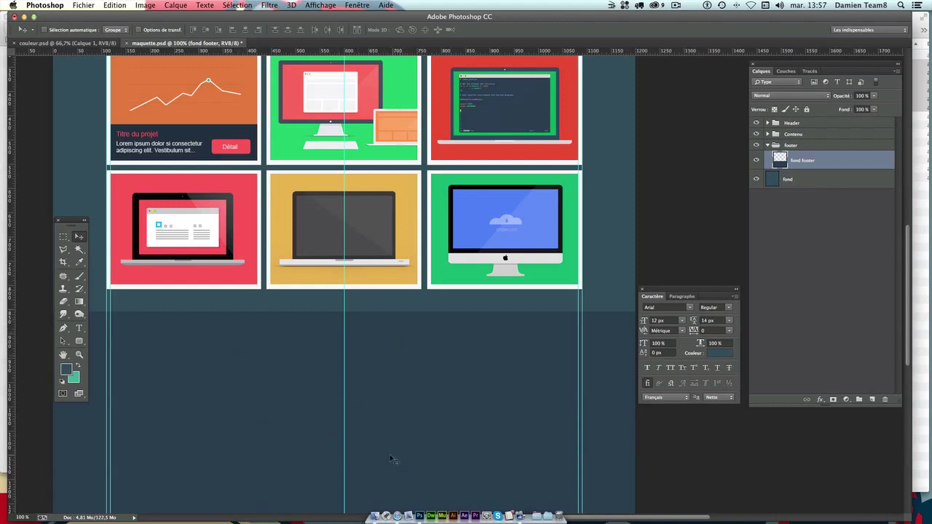
pyautogui.scroll(-3, 417, 373)
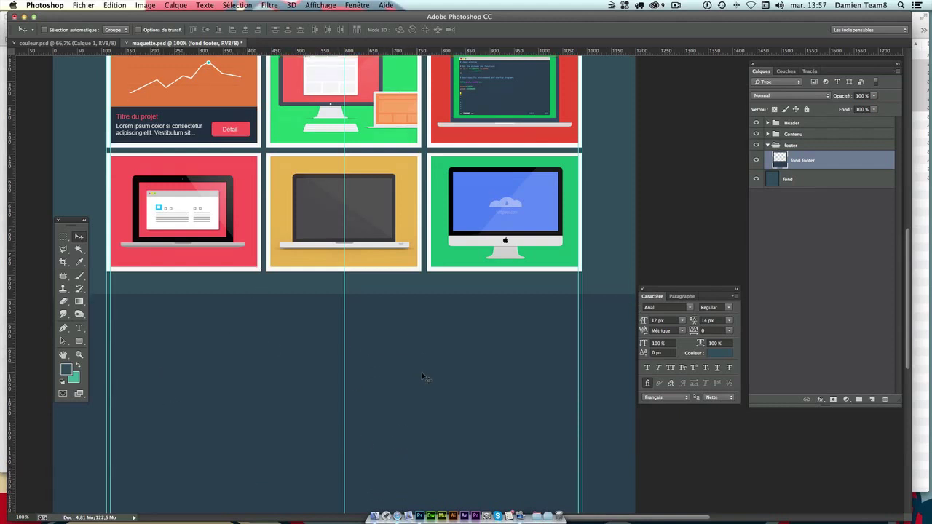
pyautogui.scroll(-2, 178, 312)
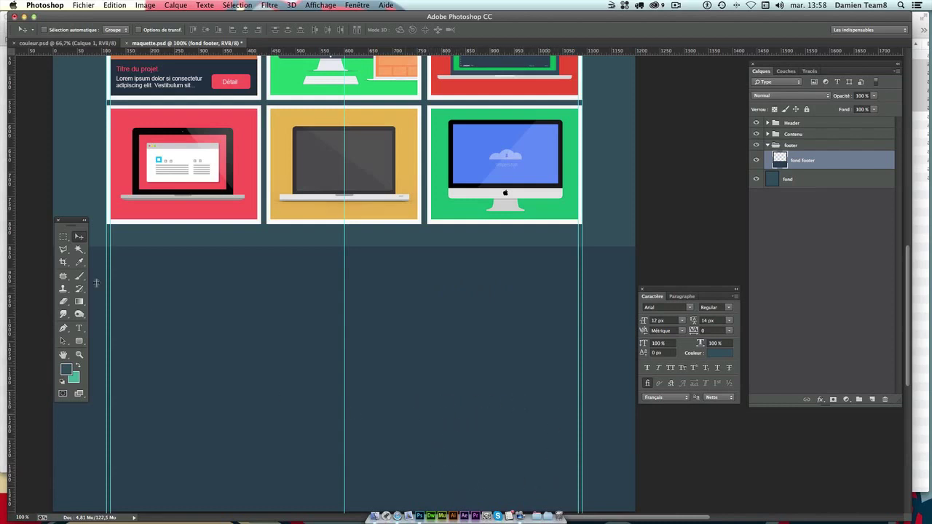
pyautogui.scroll(2, 317, 325)
pyautogui.scroll(10, 317, 325)
pyautogui.scroll(2, 317, 325)
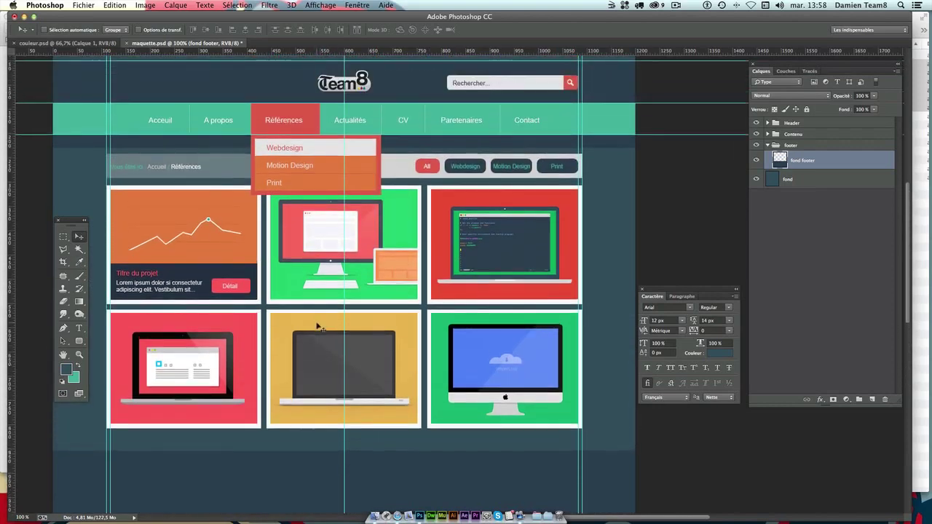
pyautogui.scroll(-10, 318, 327)
pyautogui.scroll(-2, 318, 327)
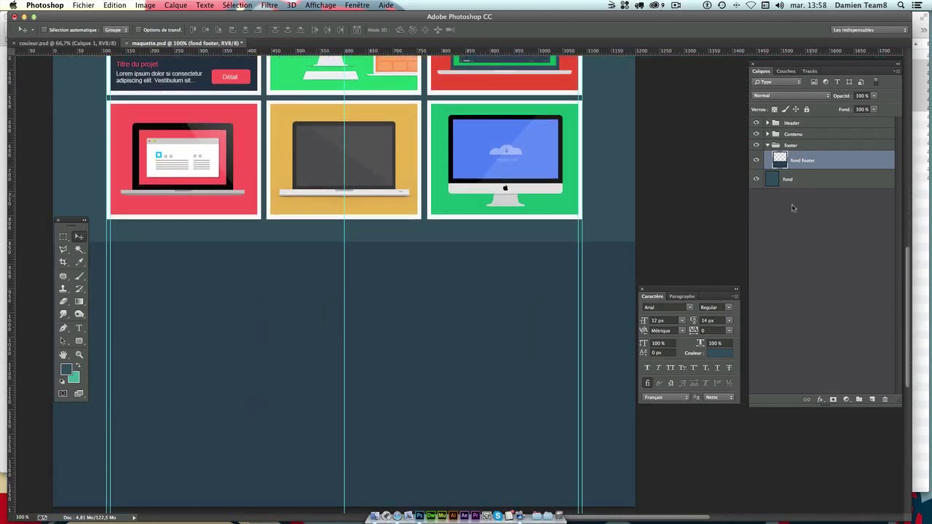
# Draw a 270 × 55 px rounded rectangle in the footer area.
pyautogui.click(80, 340)
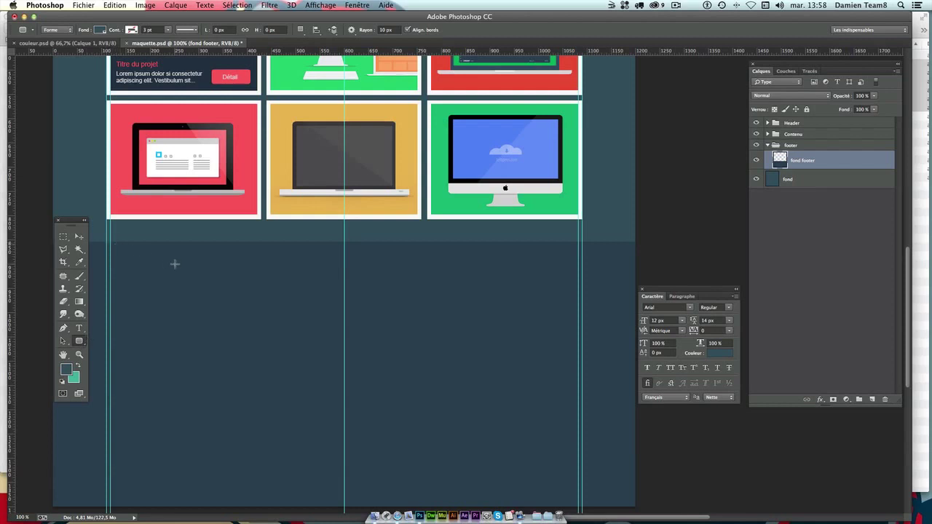
pyautogui.moveTo(165, 262)
pyautogui.mouseDown()
pyautogui.moveTo(347, 275)
pyautogui.moveTo(328, 288)
pyautogui.moveTo(509, 287)
pyautogui.mouseUp()
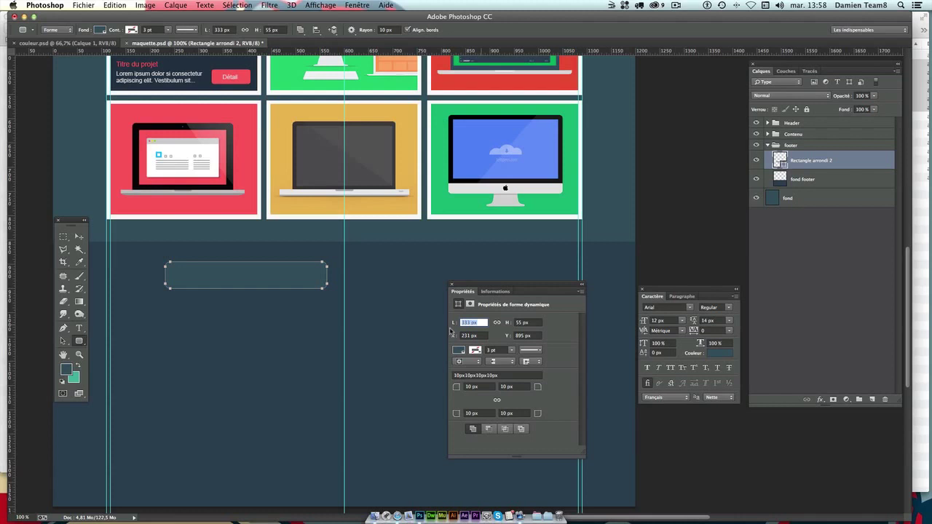
pyautogui.write('4')
pyautogui.press('Tab')
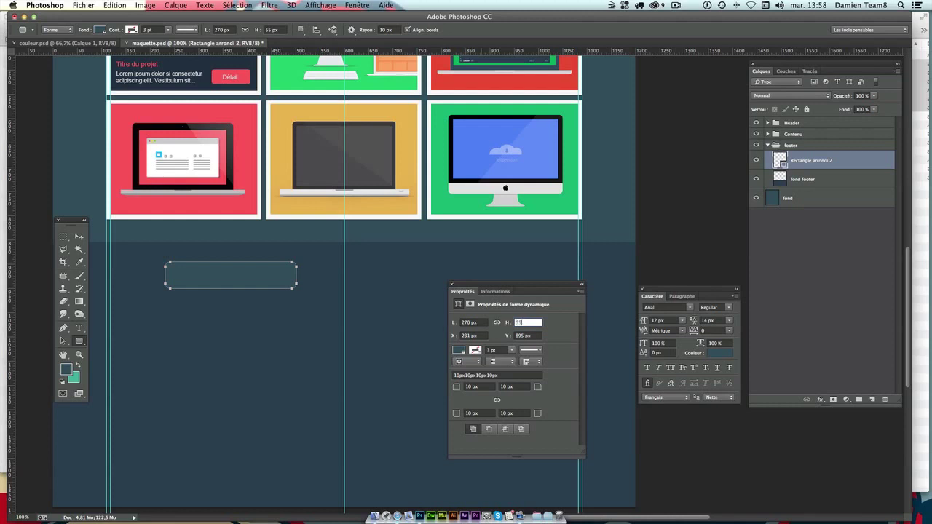
pyautogui.press('Tab')
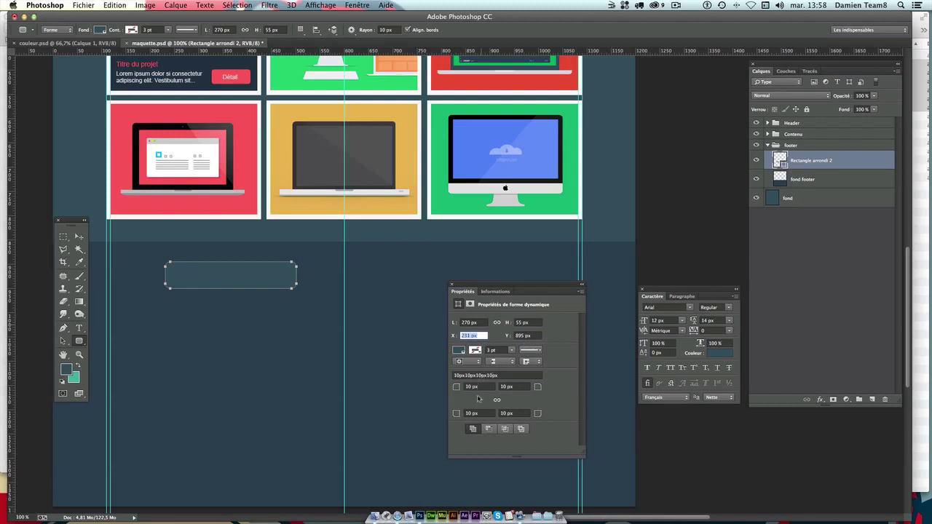
# Set the top corner radii to 5 px and the bottom corners to 0 px.
pyautogui.click(488, 385)
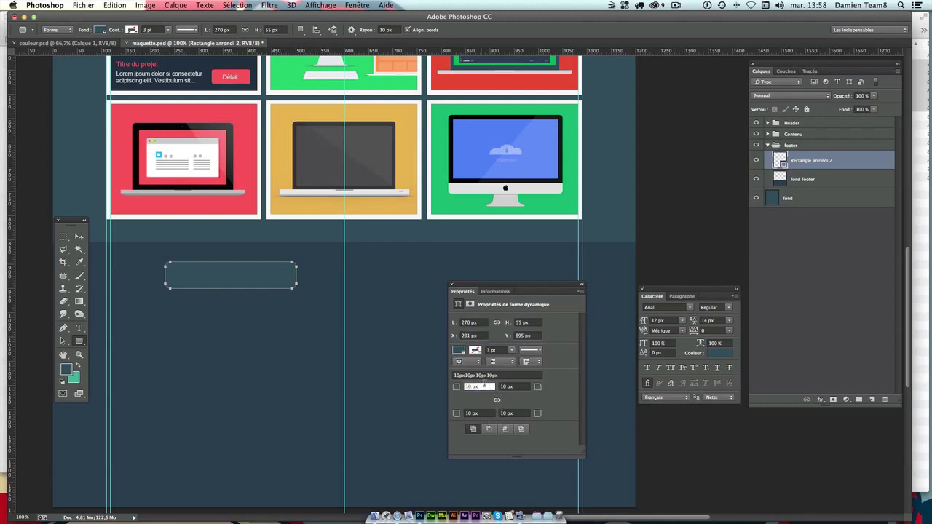
pyautogui.moveTo(484, 385); pyautogui.dragTo(421, 386)
pyautogui.write('5')
pyautogui.press('Tab')
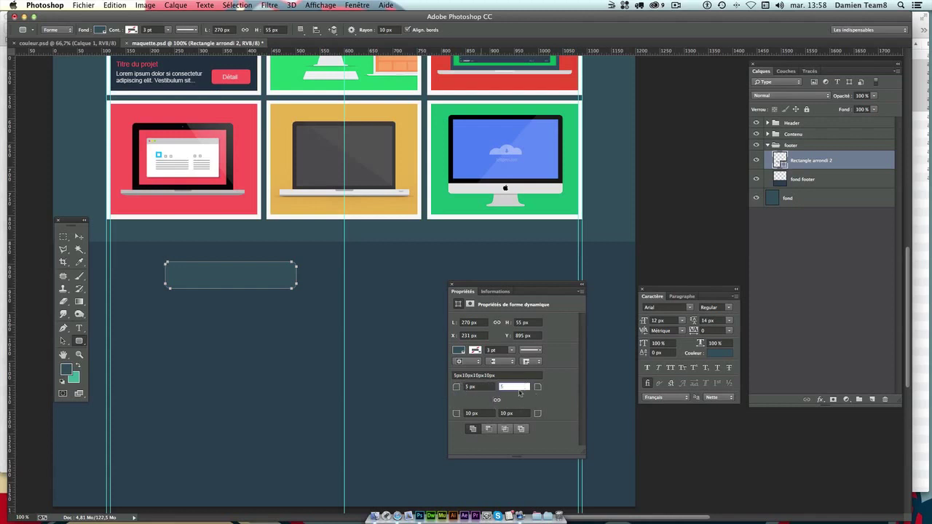
pyautogui.write('5')
pyautogui.press('Tab')
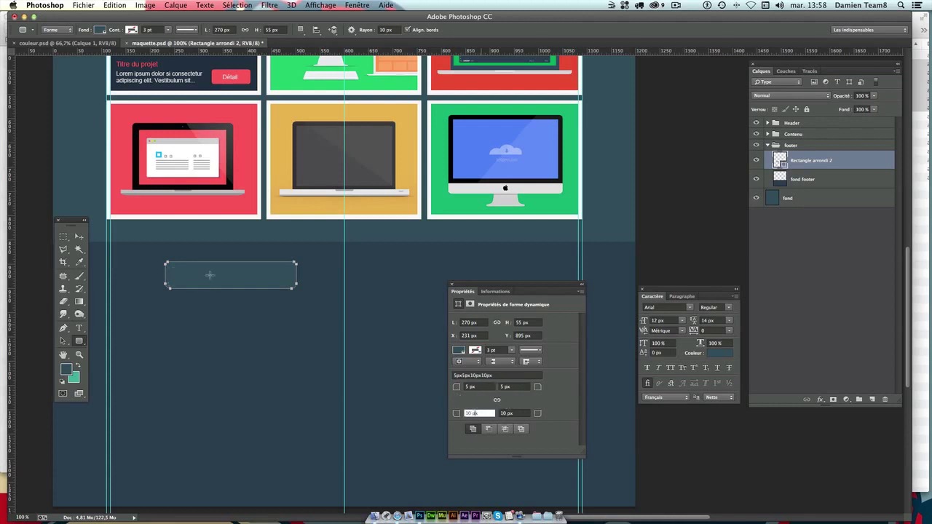
pyautogui.click(489, 412)
pyautogui.write('0')
pyautogui.press('Tab')
pyautogui.write('0')
pyautogui.press('Tab')
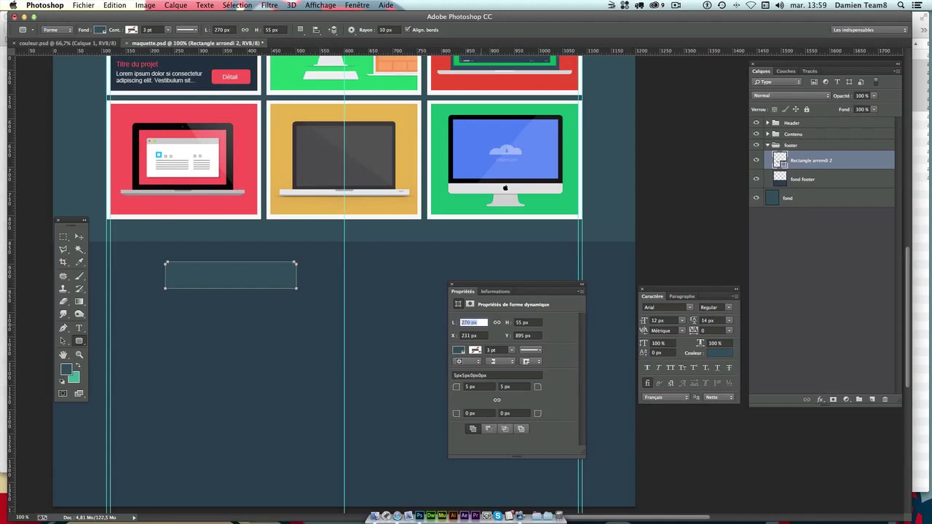
# Fill the footer rectangle with light blue 35aadc.
pyautogui.click(458, 350)
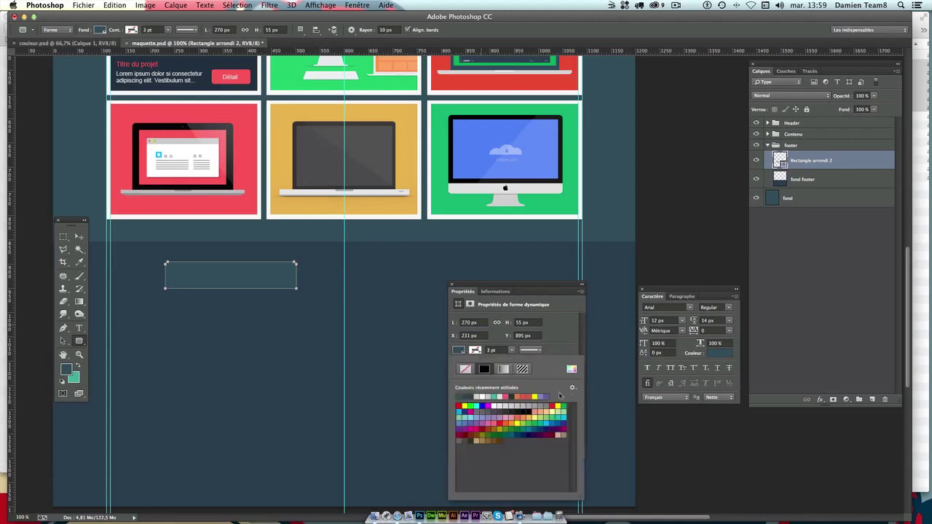
pyautogui.click(573, 370)
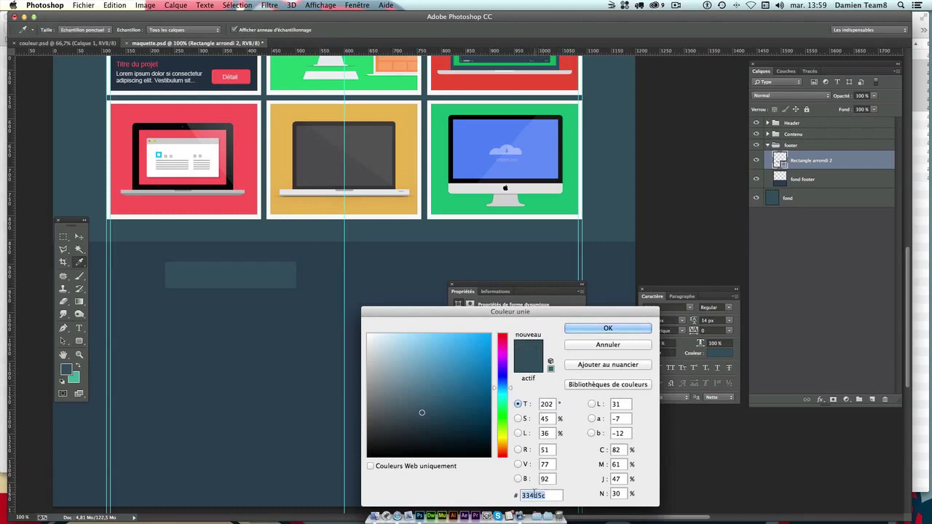
pyautogui.moveTo(524, 311); pyautogui.dragTo(527, 213)
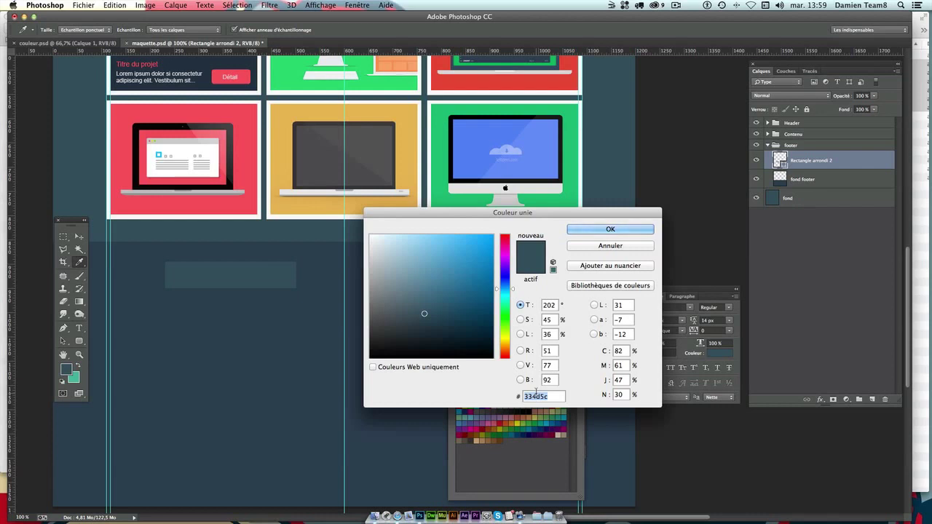
pyautogui.write('35')
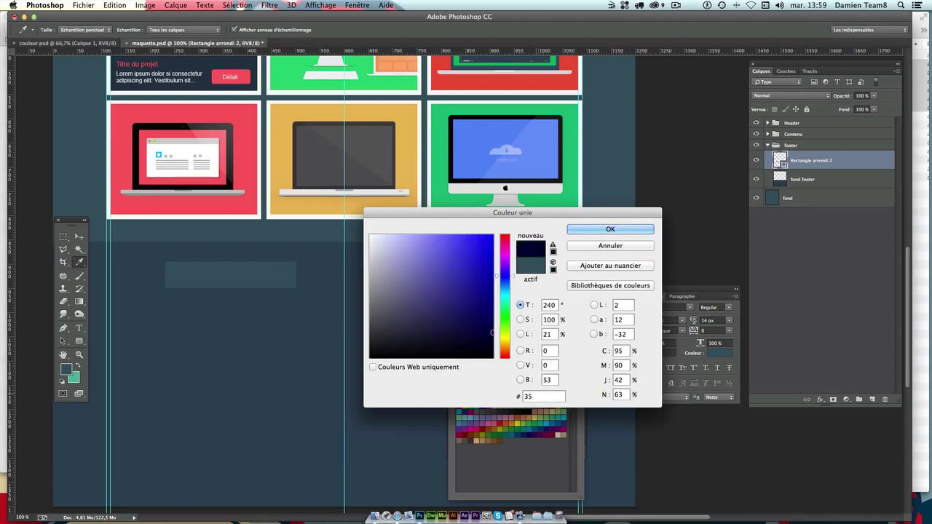
pyautogui.write('aad')
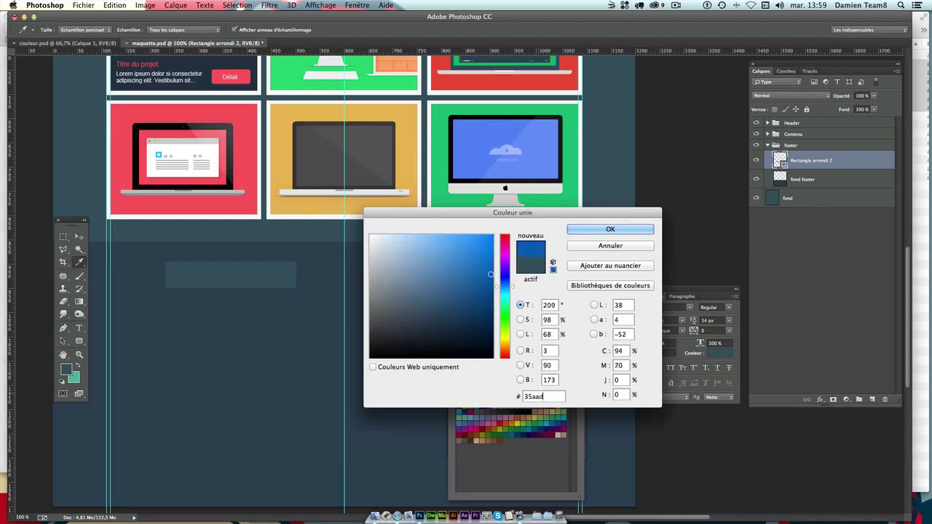
pyautogui.write('c')
pyautogui.click(610, 229)
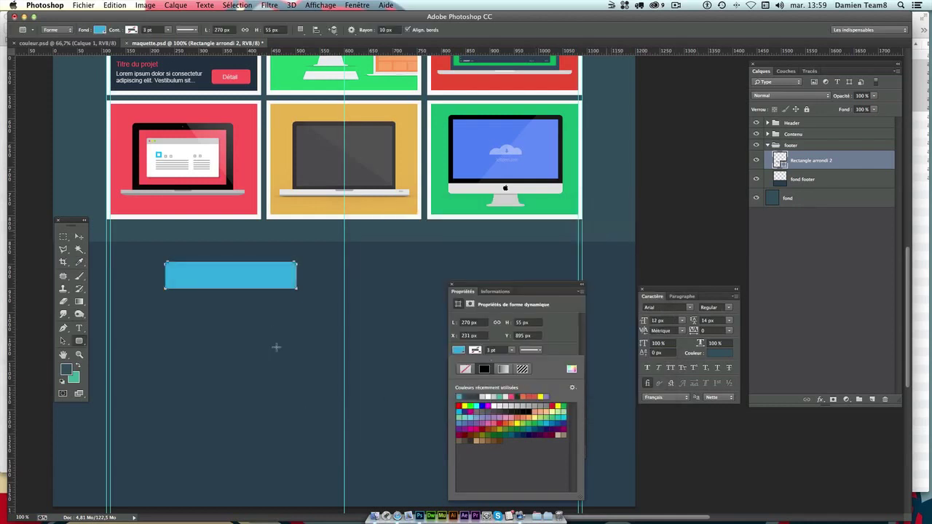
# Shift the blue rectangle left and rename its layer toptwittergauche.
pyautogui.click(81, 237)
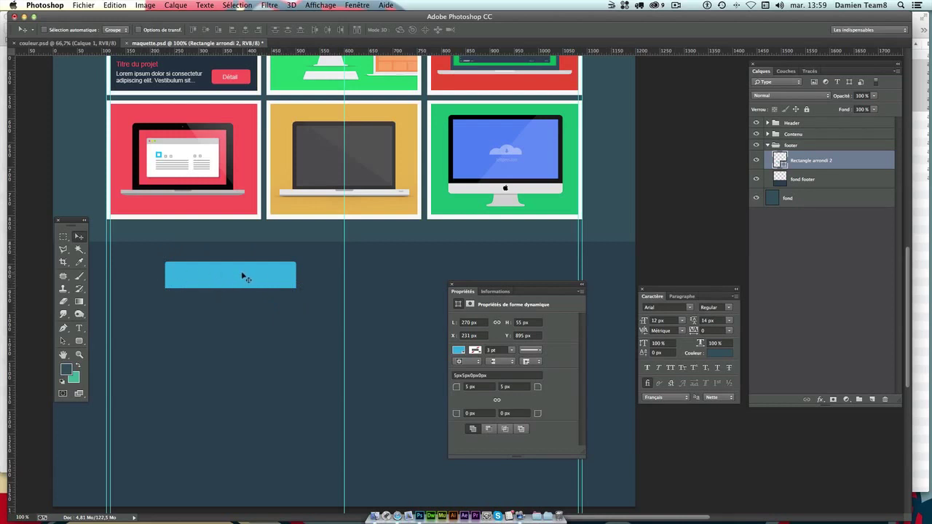
pyautogui.moveTo(232, 279); pyautogui.dragTo(187, 279)
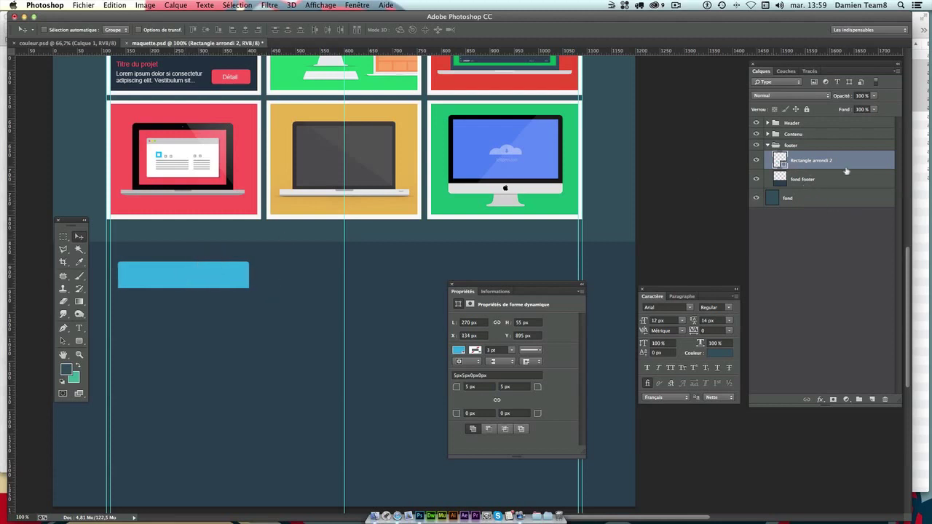
pyautogui.doubleClick(808, 162)
pyautogui.write('b')
pyautogui.press('Return')
# Add a new empty layer and name it liseret.
pyautogui.click(872, 400)
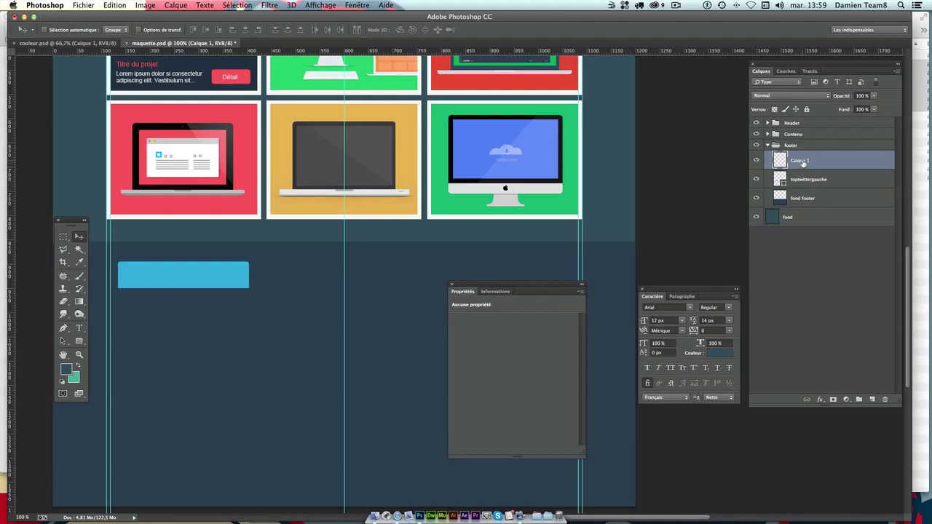
pyautogui.doubleClick(801, 161)
pyautogui.press('BackSpace')
pyautogui.write('liseret')
pyautogui.press('Return')
# Fill a thin tall strip down the footer with white (ffffff).
pyautogui.click(69, 240)
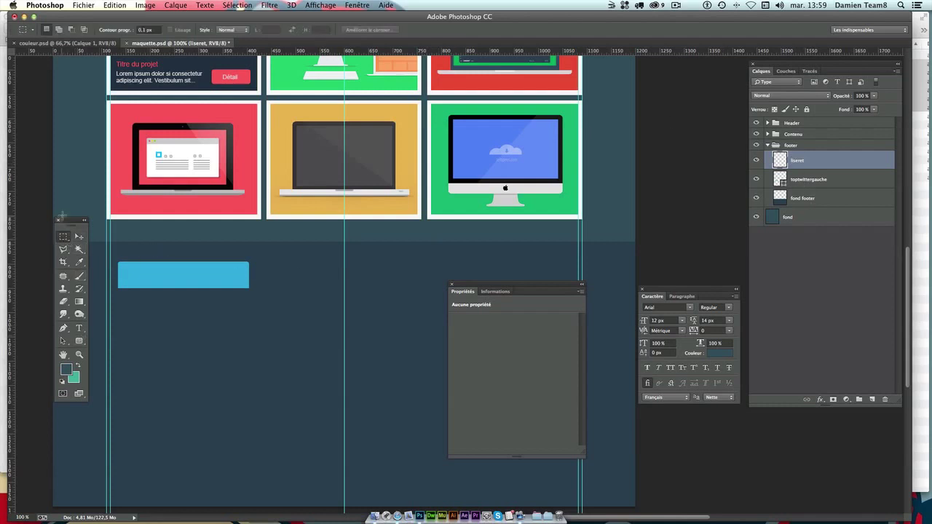
pyautogui.moveTo(259, 243); pyautogui.dragTo(258, 480)
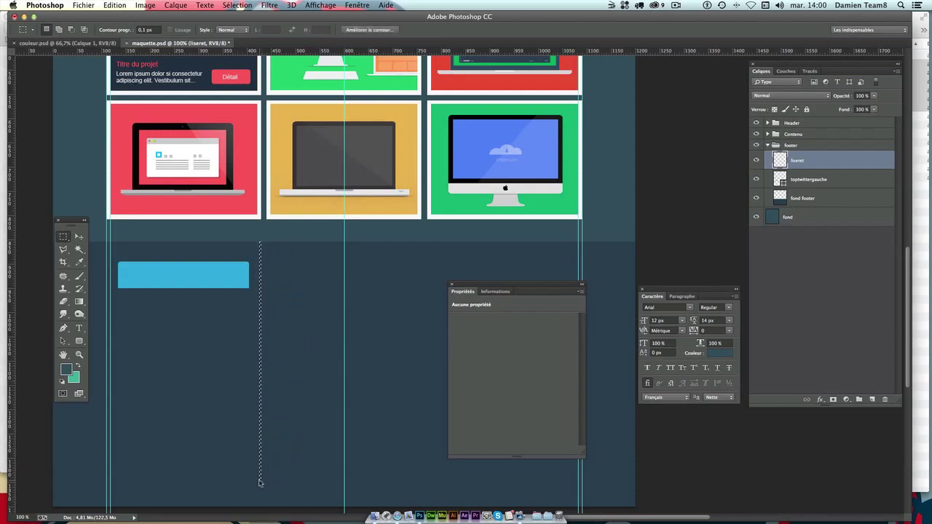
pyautogui.click(66, 369)
pyautogui.write('ffffff')
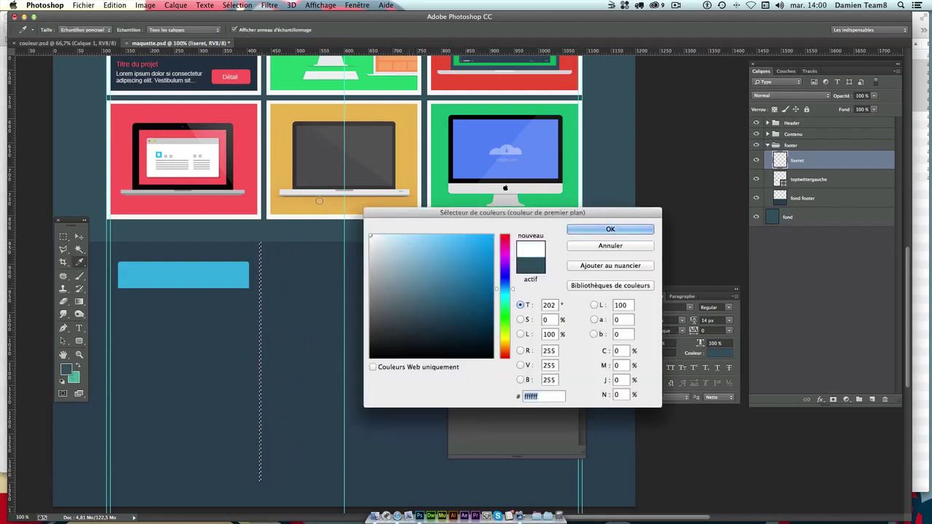
pyautogui.press('Return')
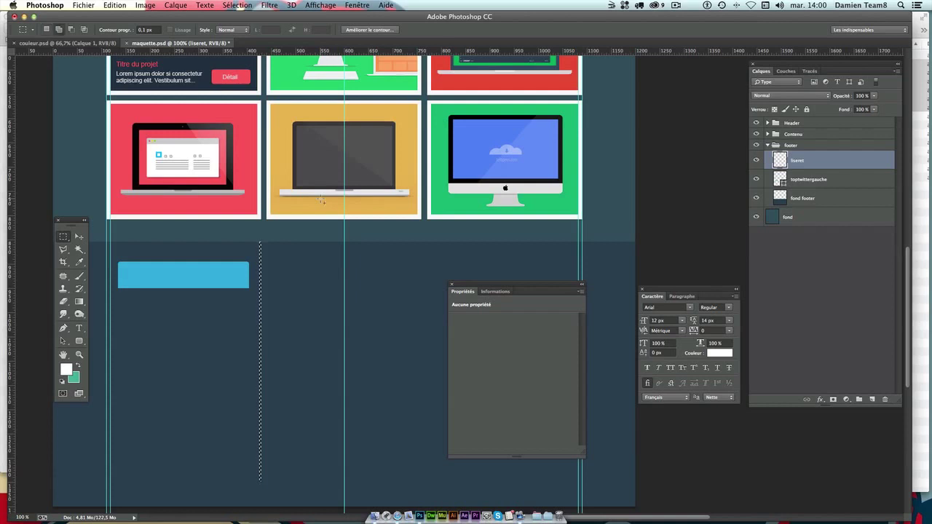
pyautogui.hotkey('shift', 'F5')
pyautogui.press('Return')
pyautogui.hotkey('ctrl', 'd')
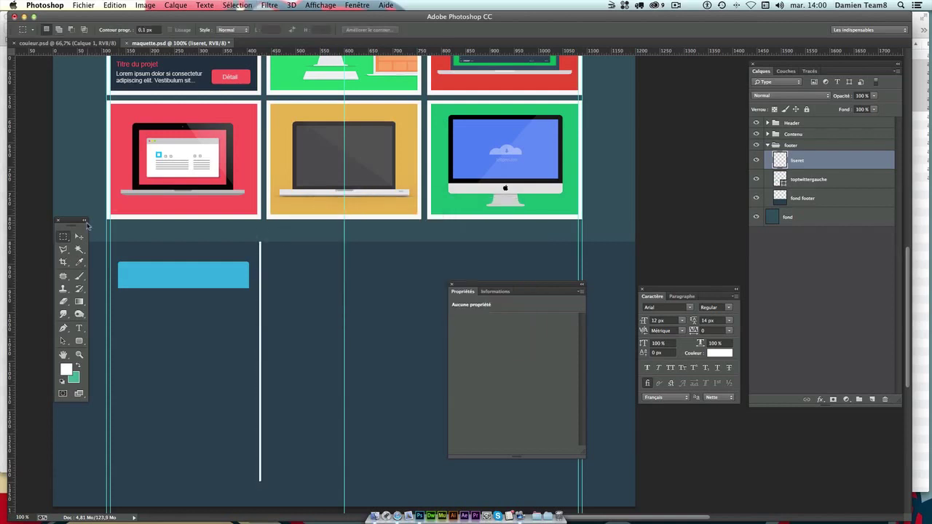
# Trim the white strip down to a thin line by deleting the excess.
pyautogui.moveTo(261, 239); pyautogui.dragTo(370, 468)
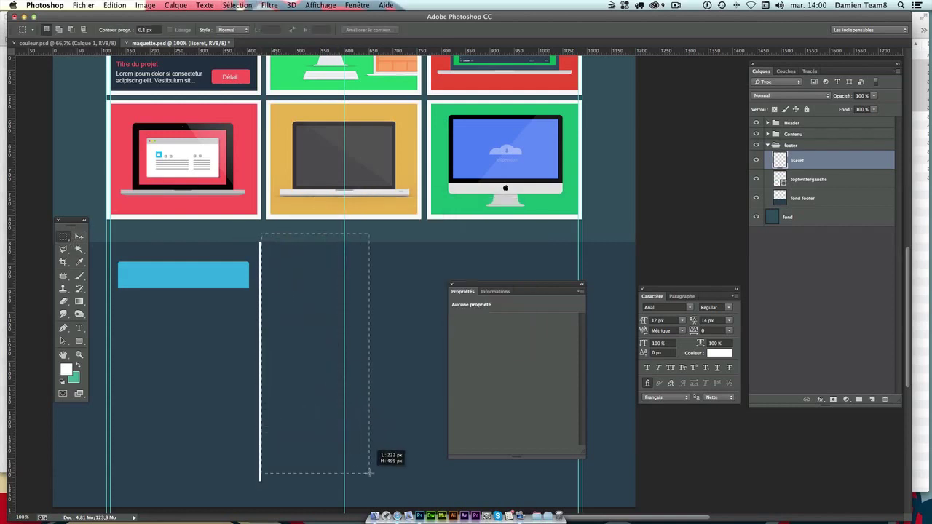
pyautogui.hotkey('ctrl', 'd')
pyautogui.moveTo(263, 228); pyautogui.dragTo(277, 501)
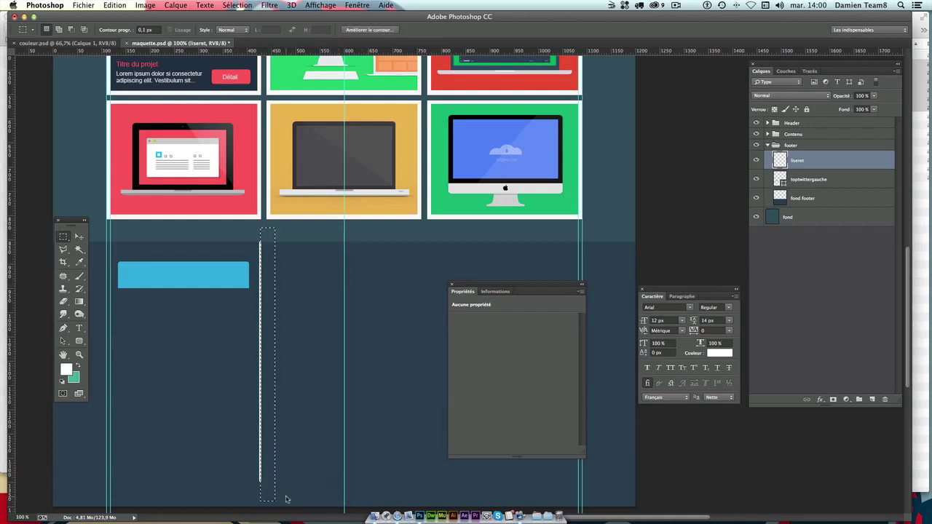
pyautogui.press('Left')
pyautogui.press('Left')
pyautogui.press('Left')
pyautogui.press('Delete')
pyautogui.hotkey('ctrl', 'd')
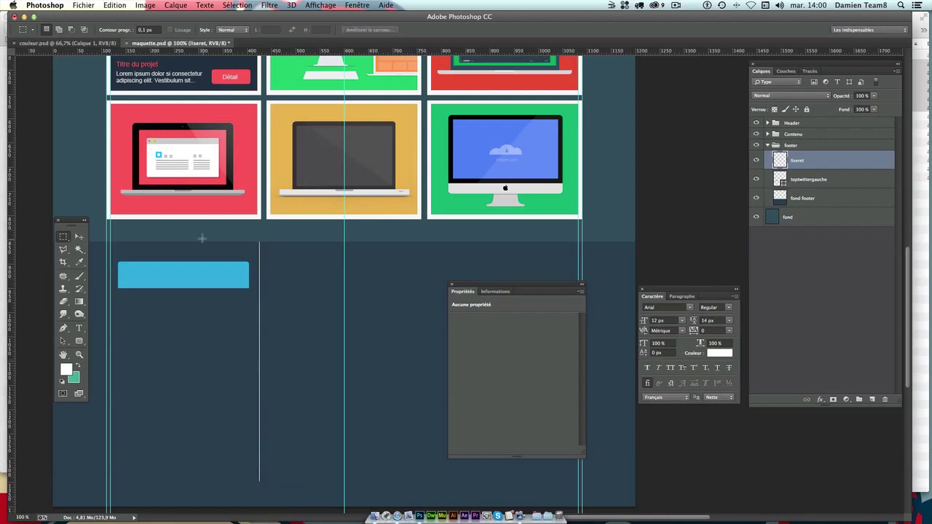
# Position the white line right of the blue button, level with its top.
pyautogui.click(79, 236)
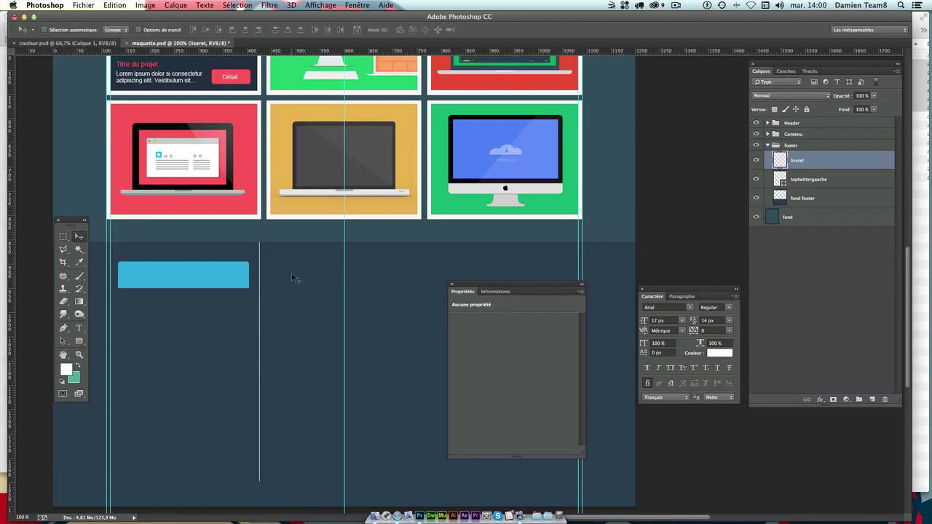
pyautogui.moveTo(297, 276); pyautogui.dragTo(297, 254)
pyautogui.press('Right')
pyautogui.press('Right')
pyautogui.press('Right')
pyautogui.press('Left')
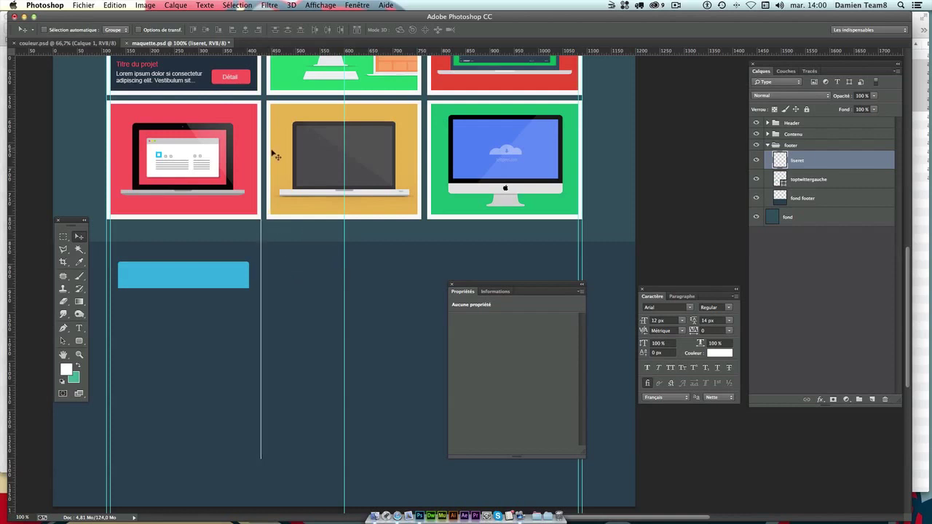
pyautogui.moveTo(272, 145); pyautogui.dragTo(274, 190)
pyautogui.moveTo(308, 307); pyautogui.dragTo(305, 290)
pyautogui.press('Right')
pyautogui.press('Right')
pyautogui.press('Right')
pyautogui.press('Right')
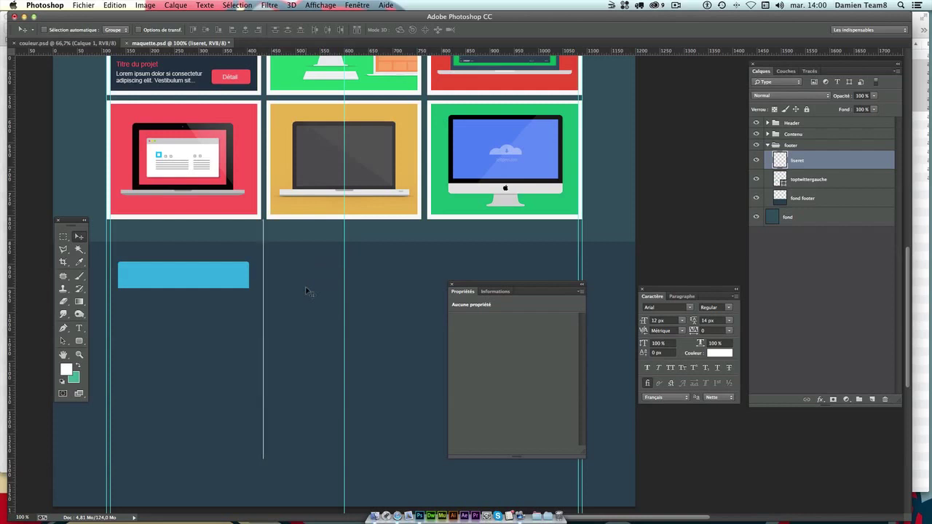
pyautogui.press('Right')
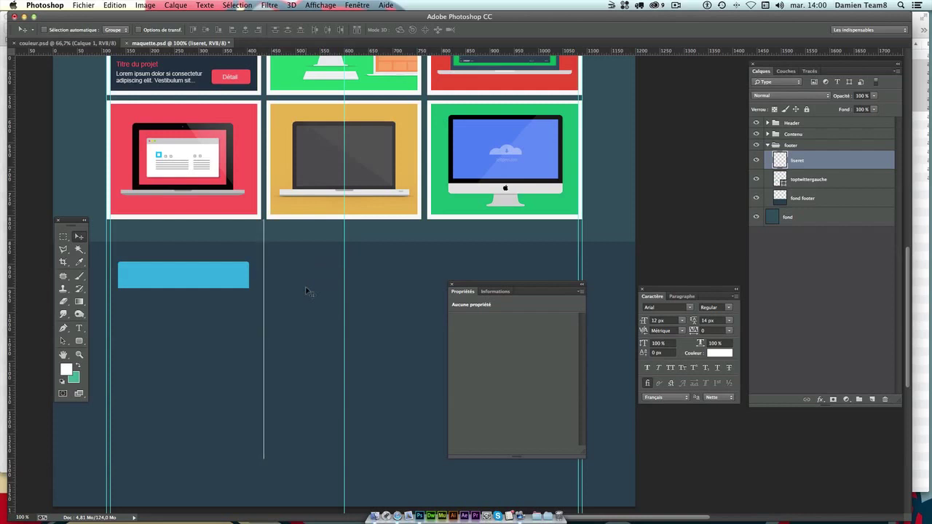
pyautogui.press('Left')
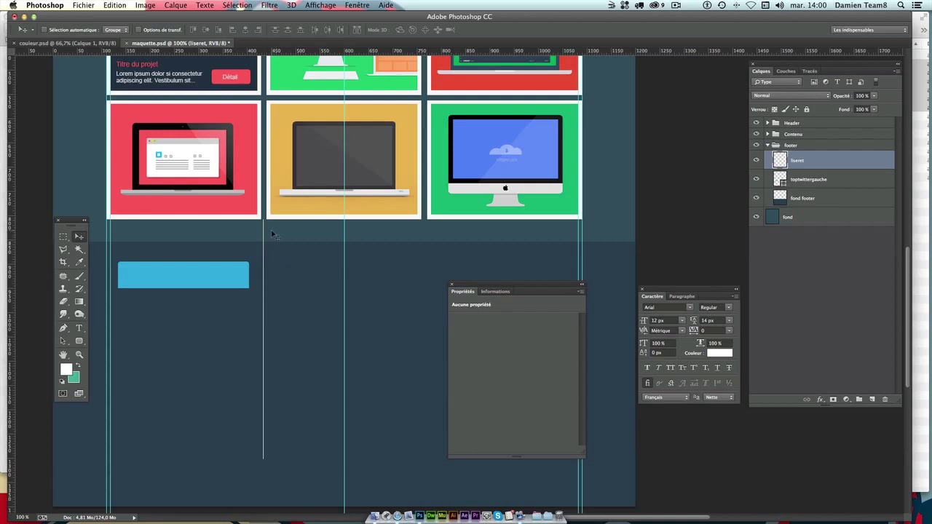
pyautogui.moveTo(274, 234); pyautogui.dragTo(275, 277)
pyautogui.press('m')
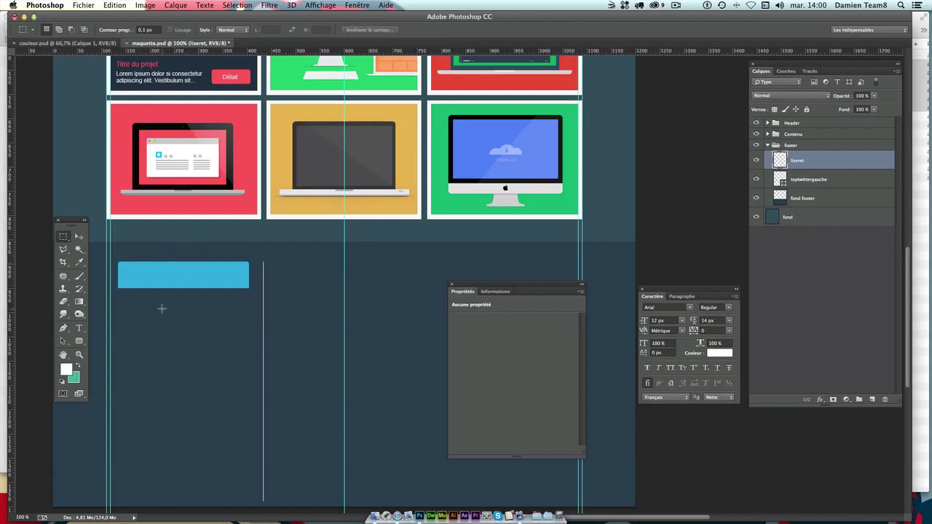
# Set the line to 20% opacity and duplicate it as a second footer divider.
pyautogui.click(79, 235)
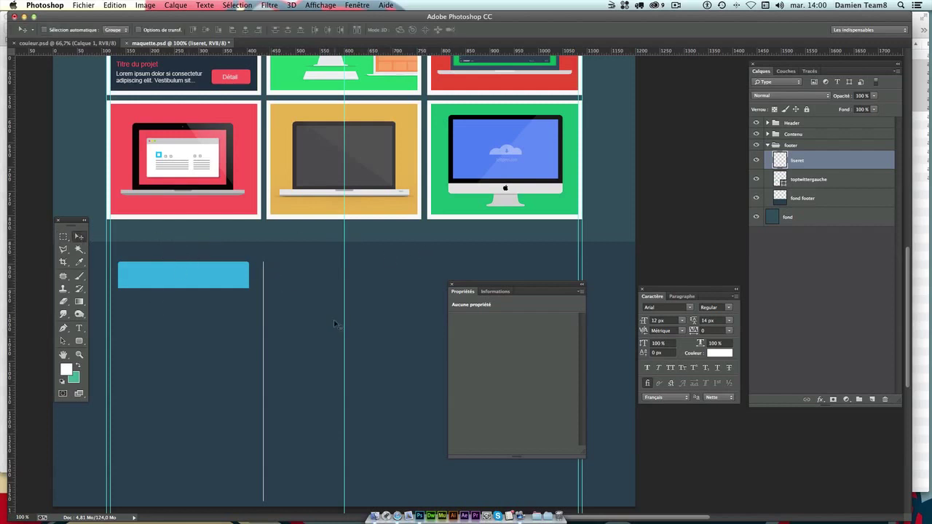
pyautogui.moveTo(339, 325); pyautogui.dragTo(333, 204)
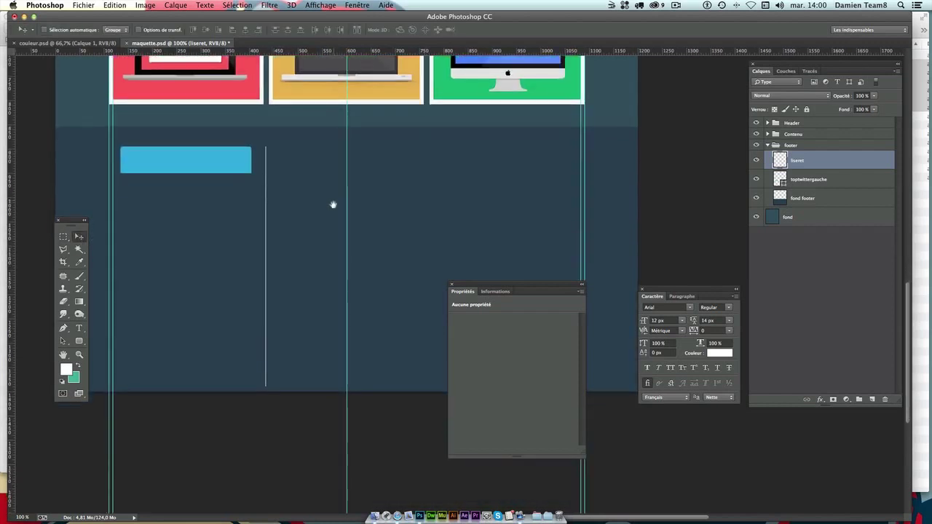
pyautogui.click(863, 95)
pyautogui.write('20')
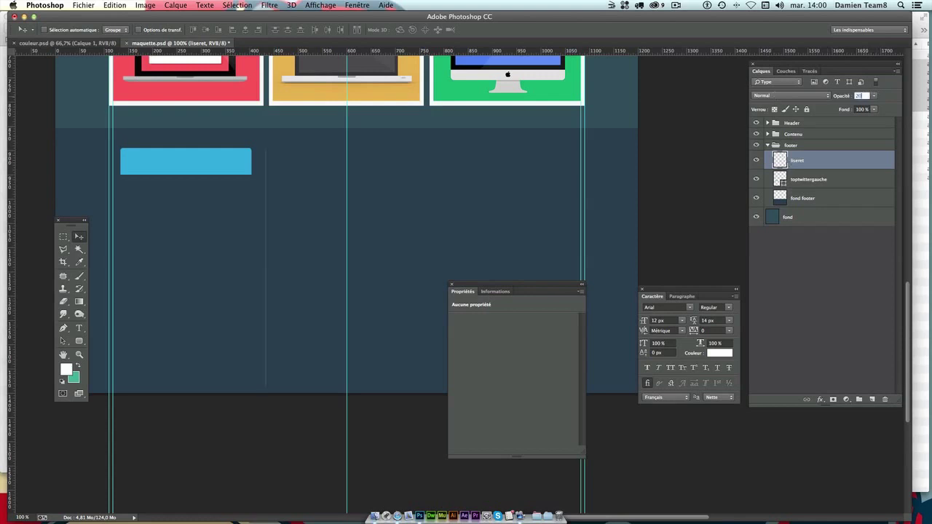
pyautogui.press('Tab')
pyautogui.moveTo(400, 174); pyautogui.dragTo(526, 178)
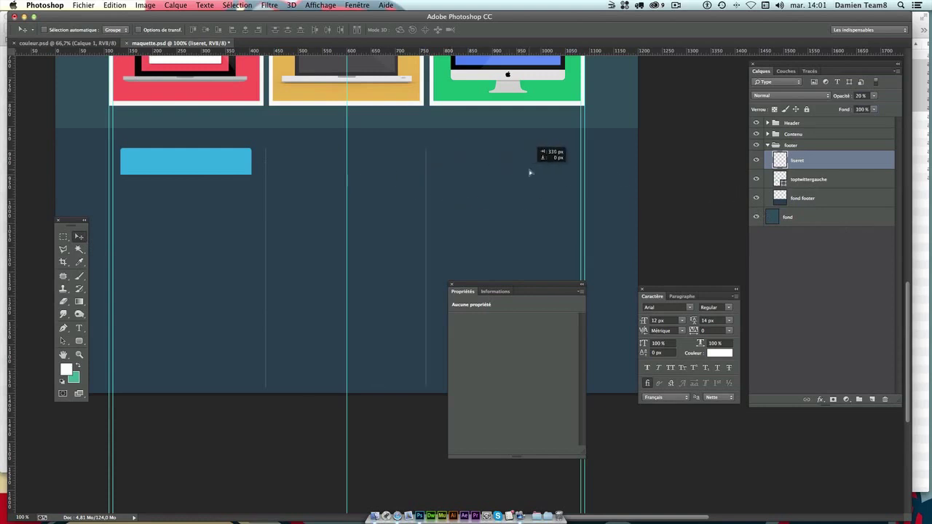
pyautogui.moveTo(453, 235); pyautogui.dragTo(457, 164)
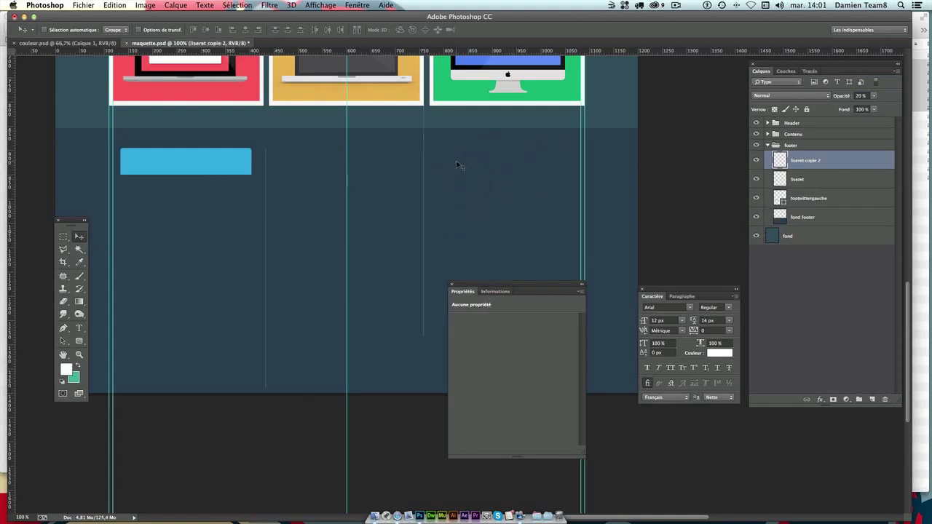
pyautogui.press('Right')
pyautogui.press('Right')
pyautogui.press('Right')
pyautogui.press('Right')
pyautogui.press('Right')
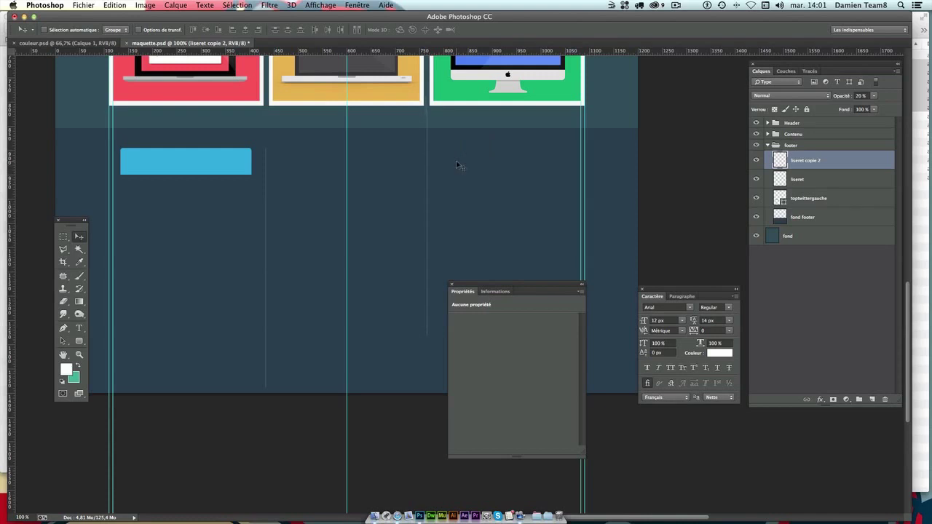
# Add a horizontal guide along the blue button's top edge.
pyautogui.moveTo(371, 51); pyautogui.dragTo(367, 148)
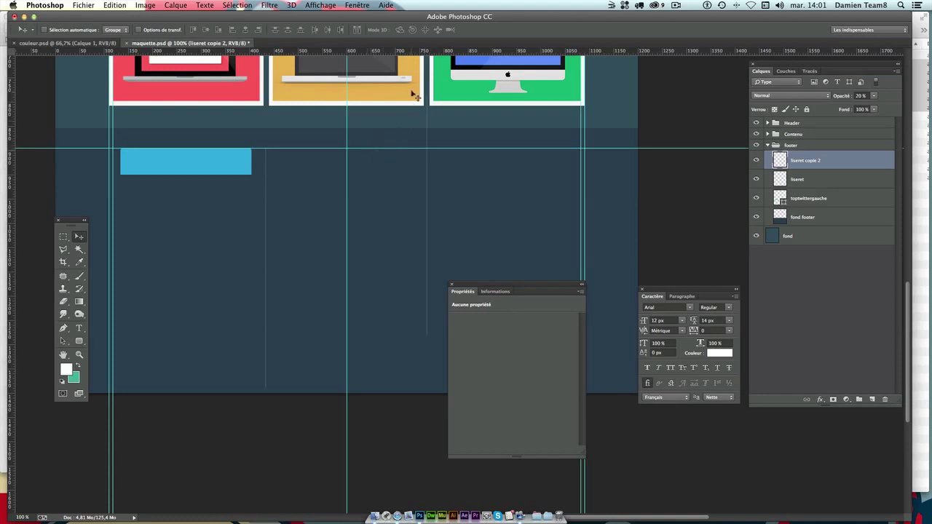
pyautogui.moveTo(422, 95); pyautogui.dragTo(422, 154)
pyautogui.moveTo(513, 286); pyautogui.dragTo(532, 329)
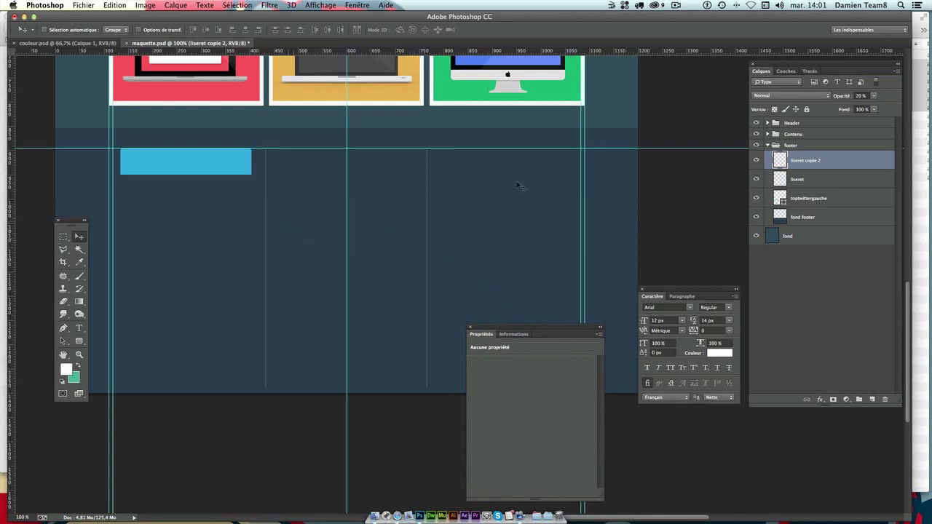
pyautogui.moveTo(387, 170); pyautogui.dragTo(435, 160)
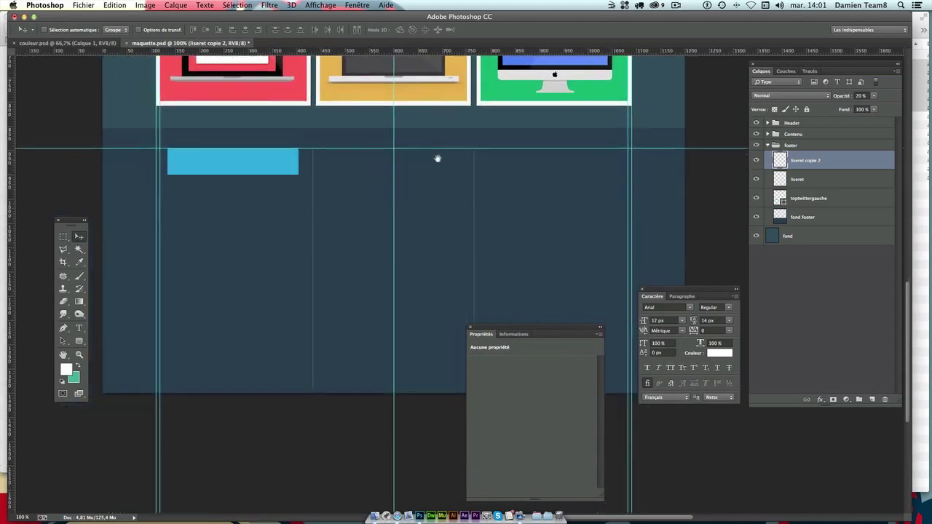
# Select the toptwittergauche layer in the Layers panel.
pyautogui.click(826, 187)
pyautogui.click(825, 205)
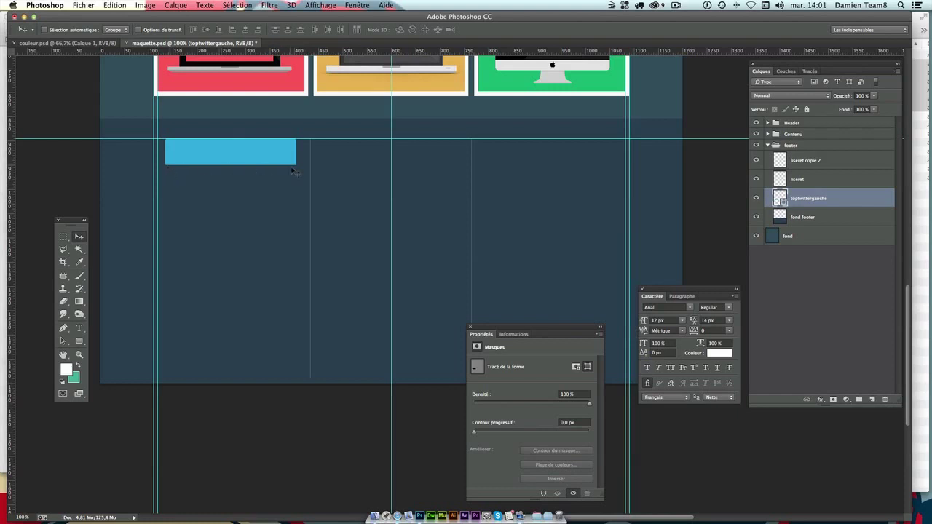
pyautogui.scroll(-2, 293, 229)
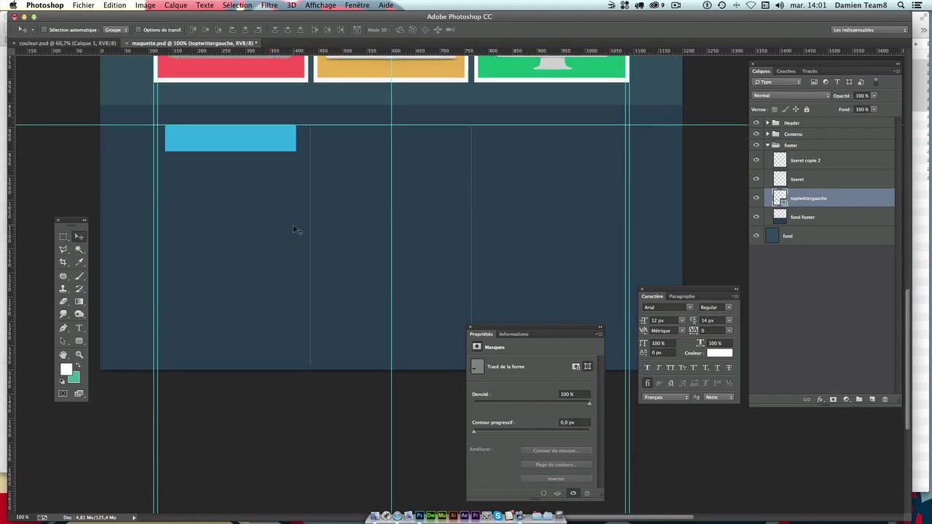
pyautogui.scroll(4, 294, 230)
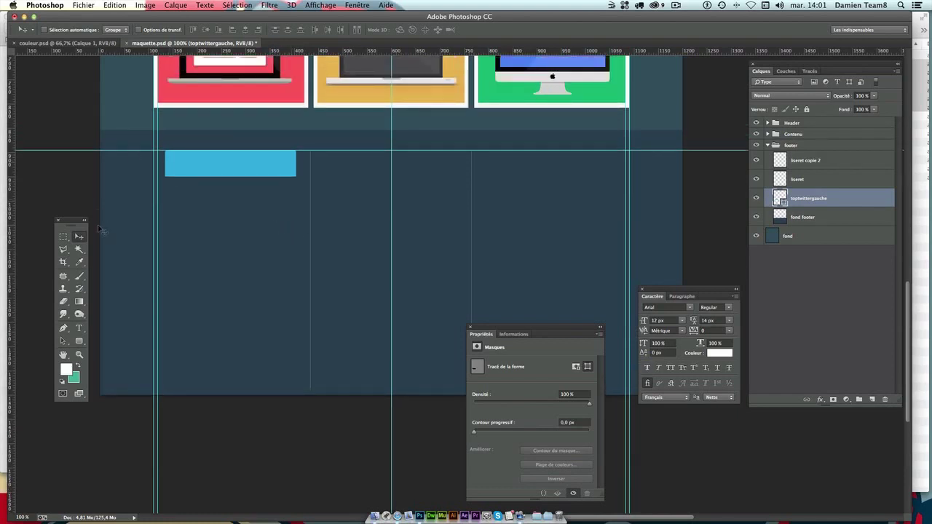
# On a new layer, select a roughly 269 by 52 px area under the blue button.
pyautogui.click(63, 236)
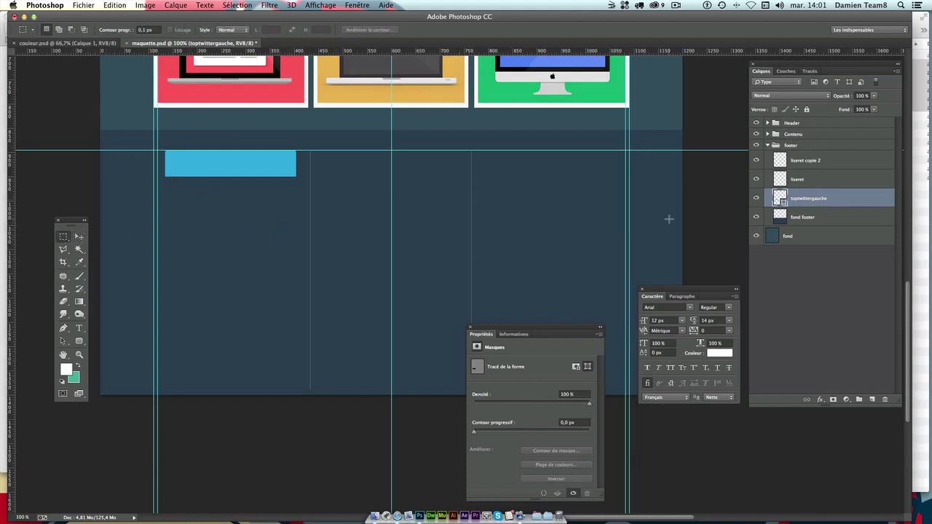
pyautogui.click(872, 399)
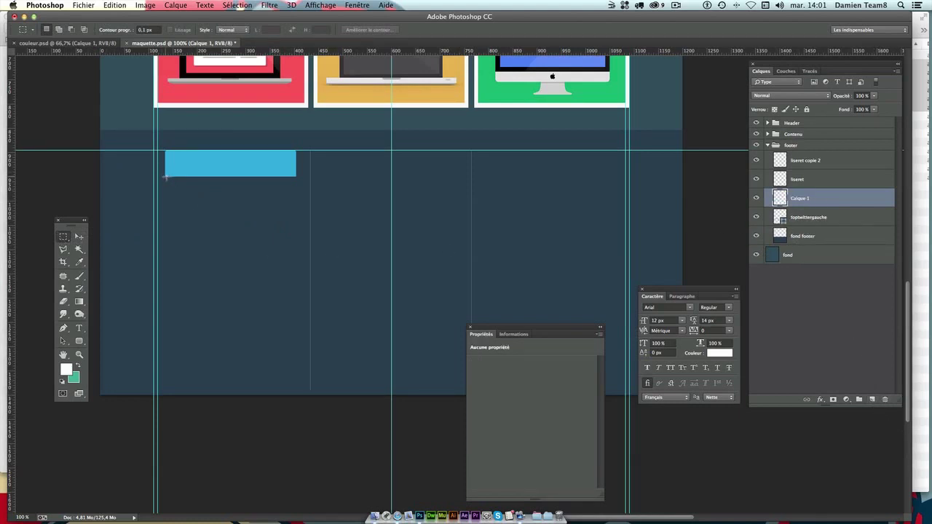
pyautogui.moveTo(165, 176); pyautogui.dragTo(292, 193)
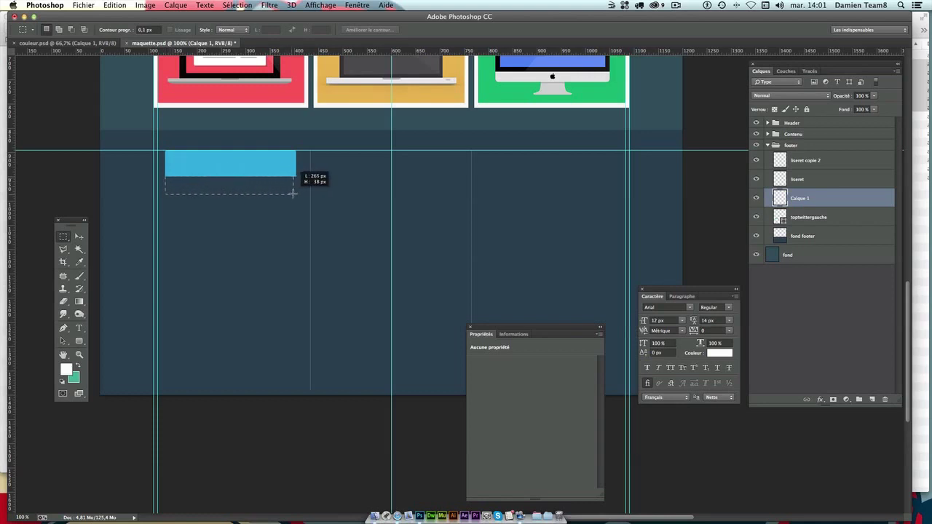
pyautogui.moveTo(292, 193); pyautogui.dragTo(296, 202)
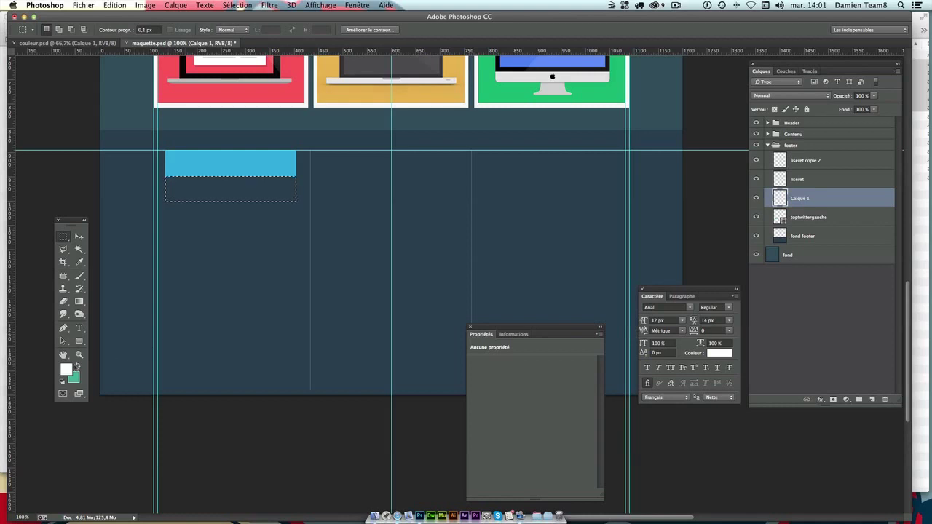
# Fill the selection with the blue sampled from the button.
pyautogui.click(66, 369)
pyautogui.scroll(2, 215, 219)
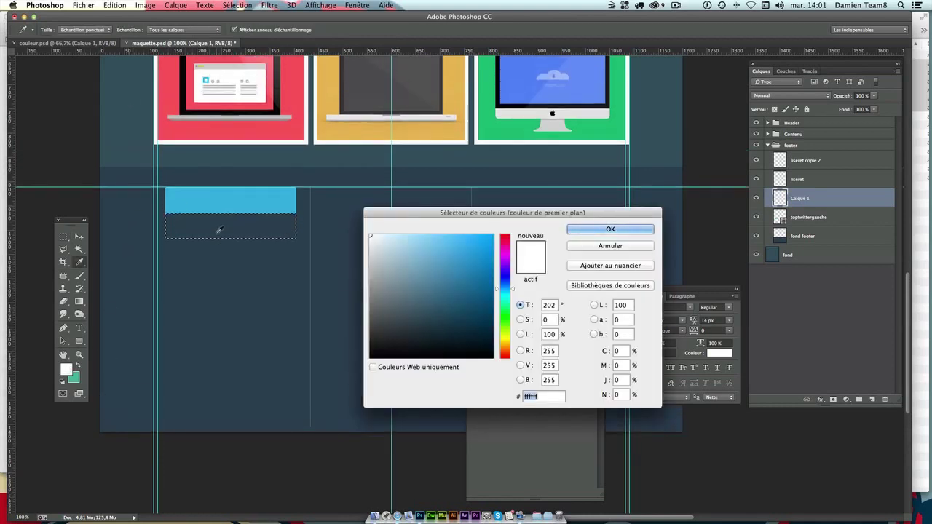
pyautogui.scroll(2, 219, 230)
pyautogui.click(223, 229)
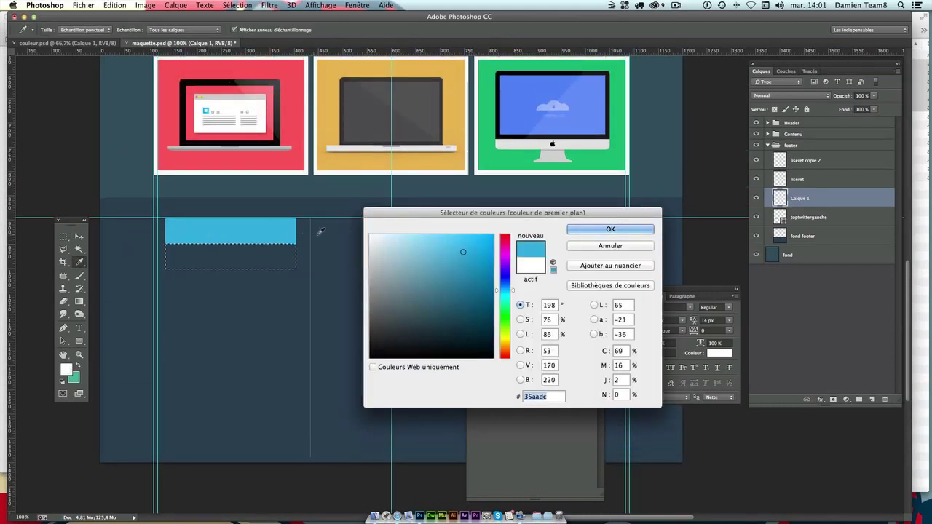
pyautogui.press('Return')
pyautogui.hotkey('shift', 'BackSpace')
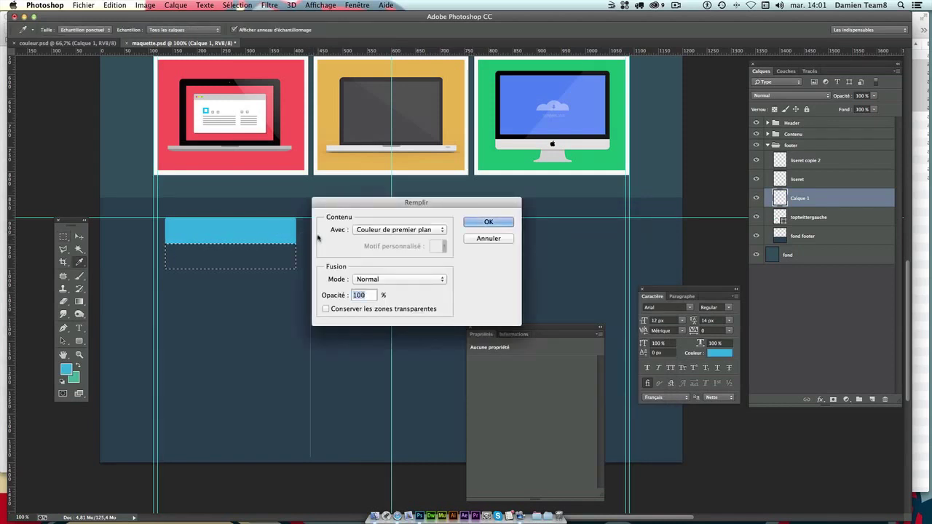
pyautogui.press('Return')
pyautogui.hotkey('ctrl', 'd')
pyautogui.press('m')
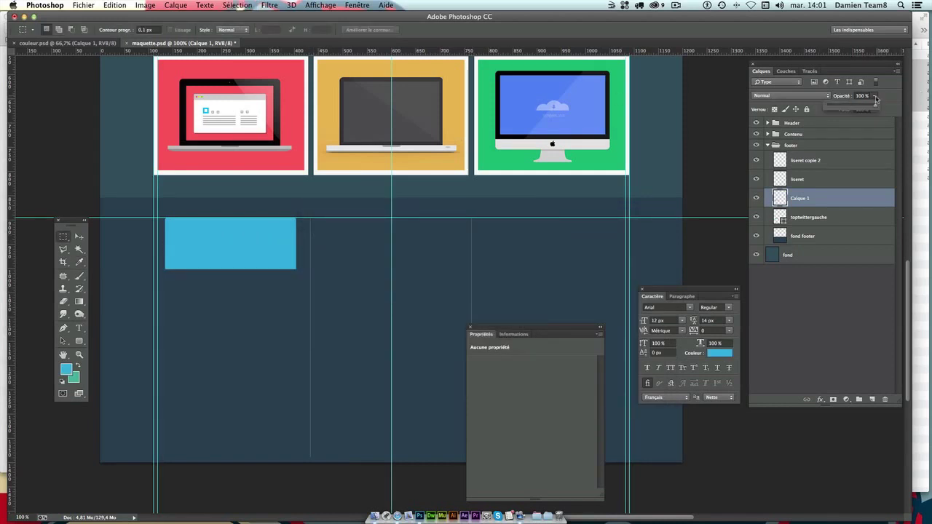
# Set the blue panel to 10% opacity and stretch it to about 126 px tall.
pyautogui.click(862, 95)
pyautogui.write('0')
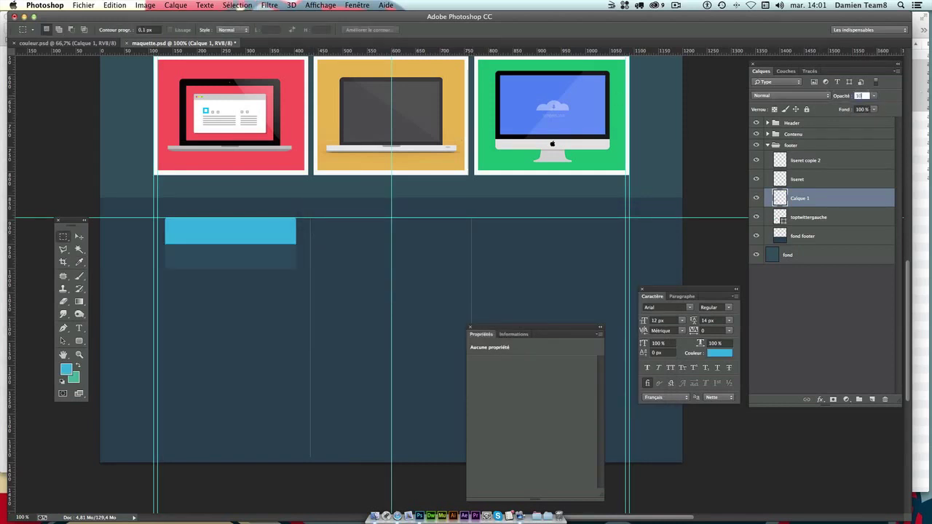
pyautogui.write('15')
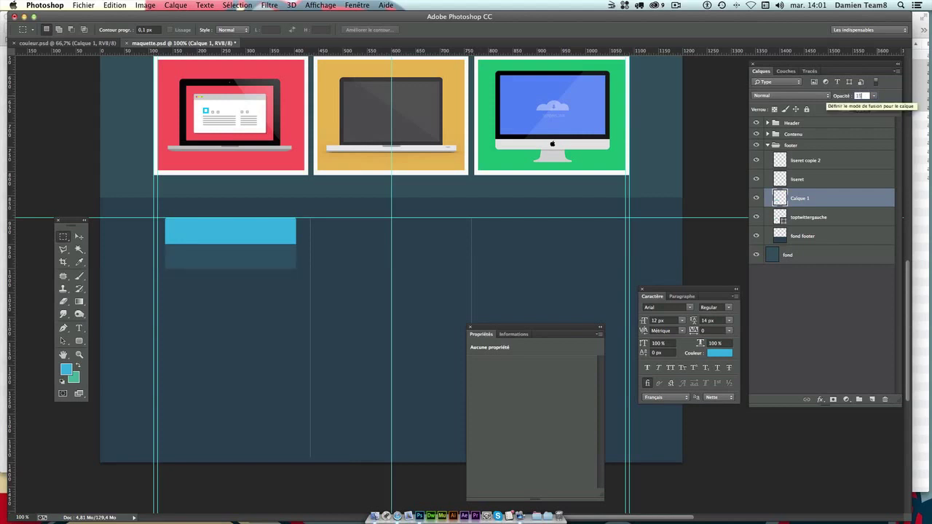
pyautogui.write('1')
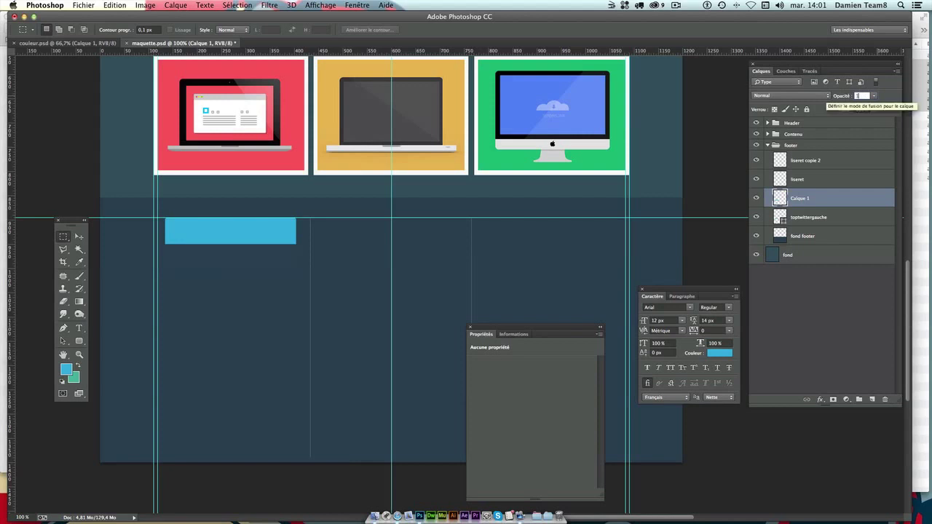
pyautogui.write('0')
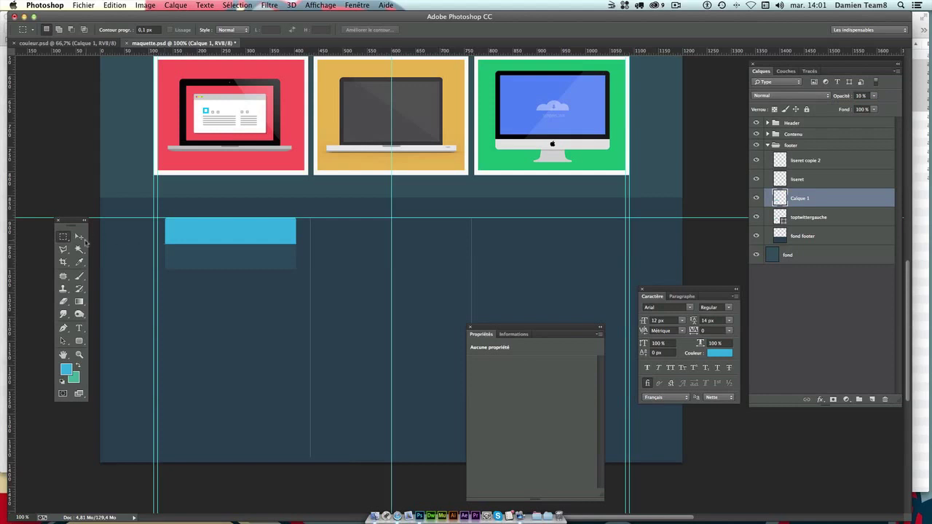
pyautogui.click(80, 238)
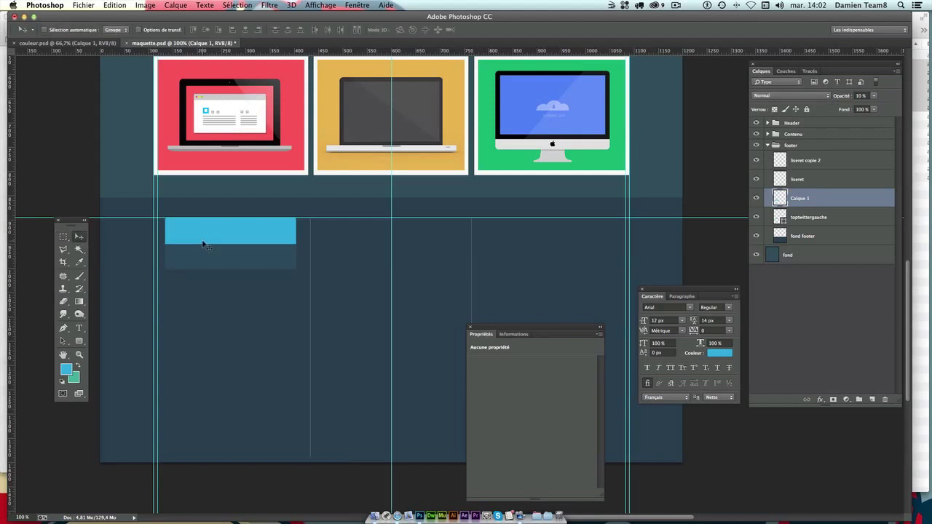
pyautogui.hotkey('ctrl', 't')
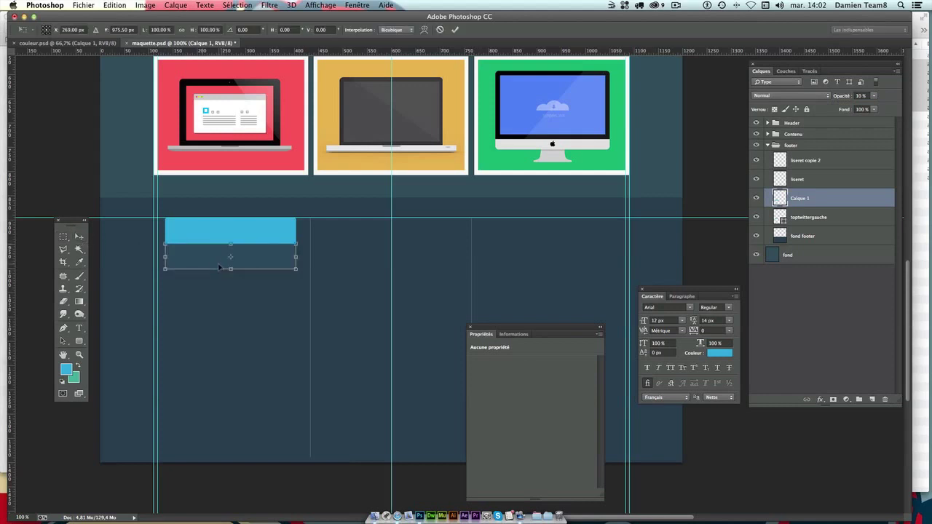
pyautogui.moveTo(230, 268); pyautogui.dragTo(231, 292)
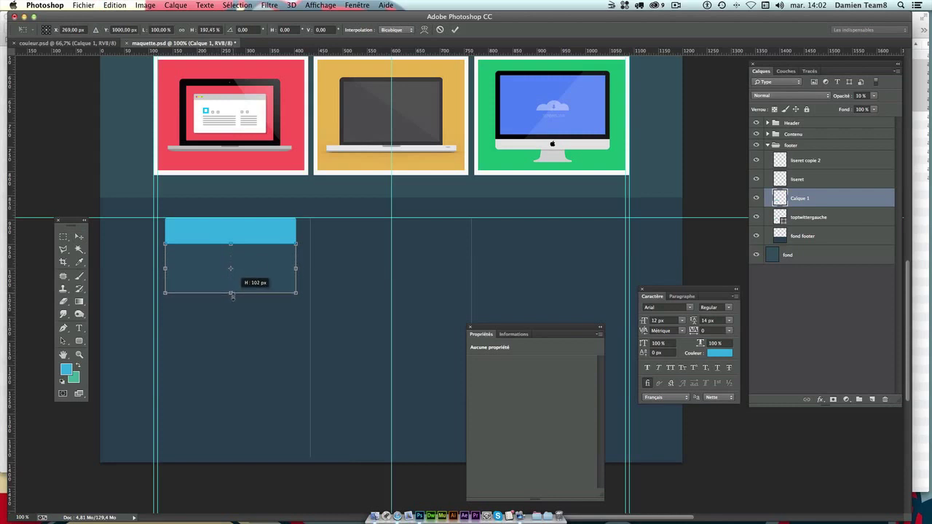
pyautogui.moveTo(232, 292); pyautogui.dragTo(232, 304)
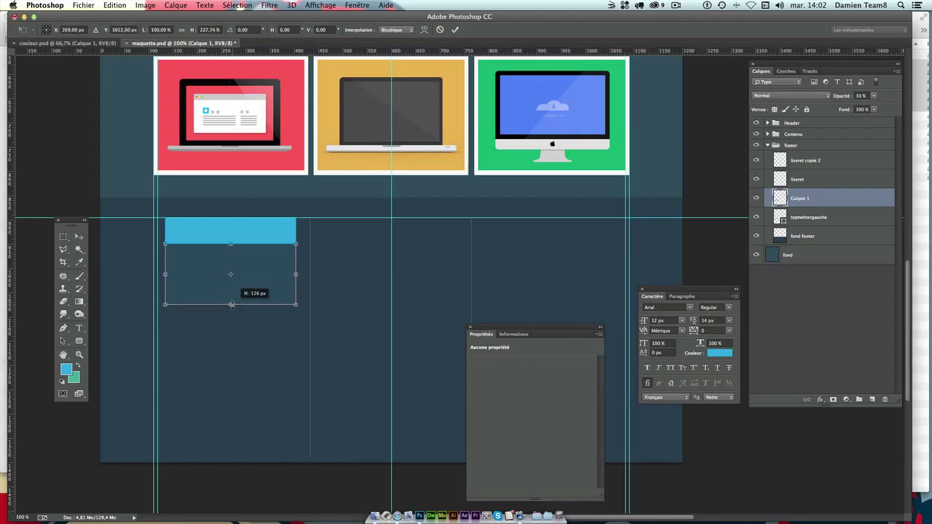
pyautogui.press('Return')
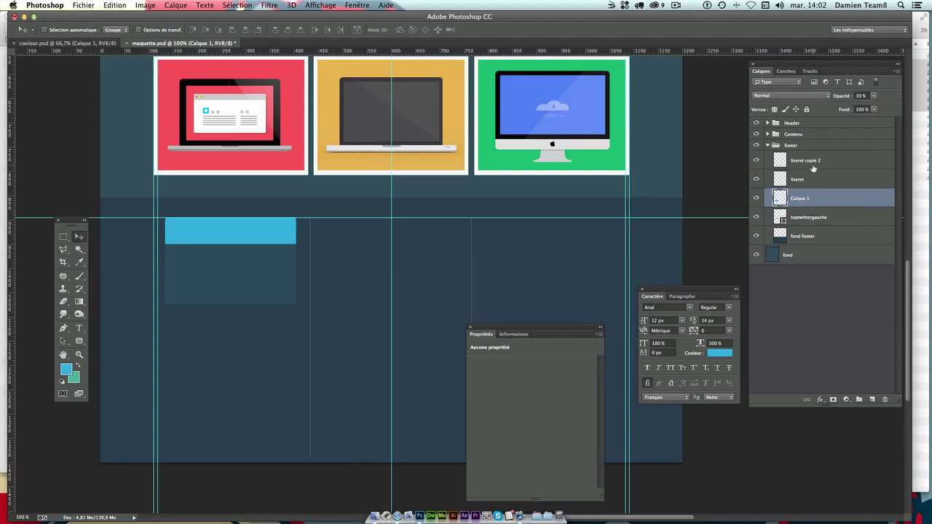
# Nudge the Twitter bar and its box together and remove two misplaced vertical guides.
pyautogui.keyDown('shift'); pyautogui.click(813, 217); pyautogui.keyUp('shift')
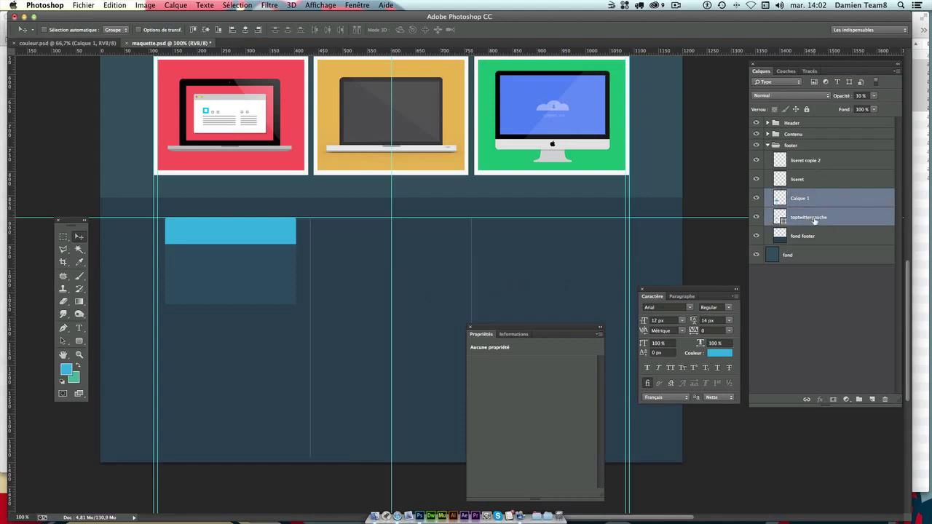
pyautogui.press('Right')
pyautogui.press('Right')
pyautogui.press('Right')
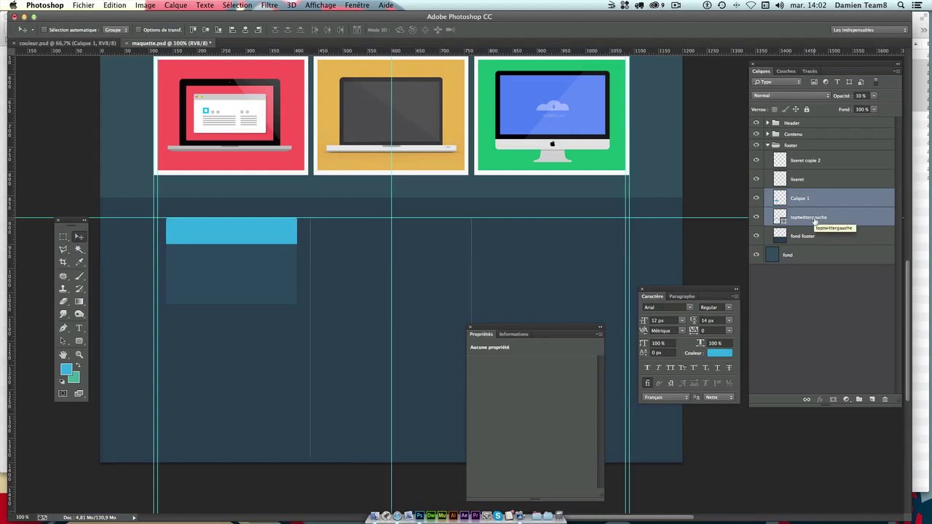
pyautogui.press('Left')
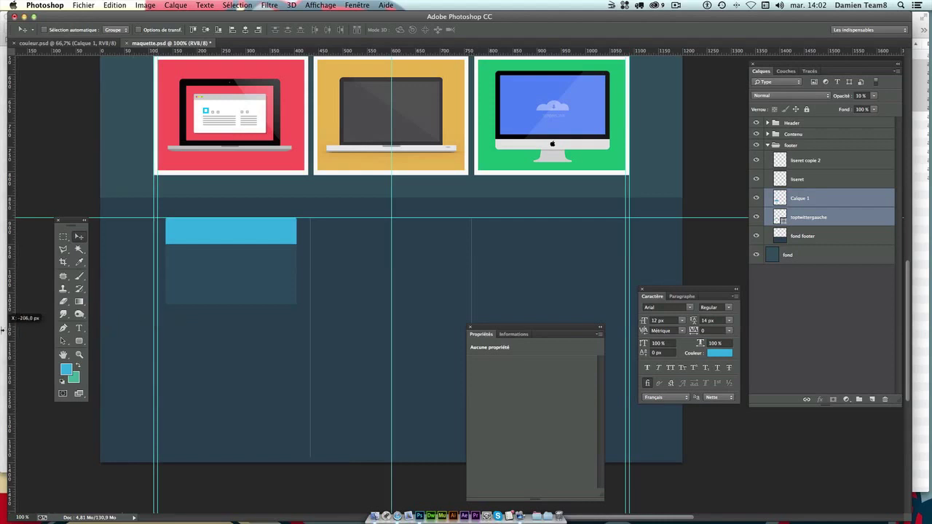
pyautogui.moveTo(158, 340); pyautogui.dragTo(4, 329)
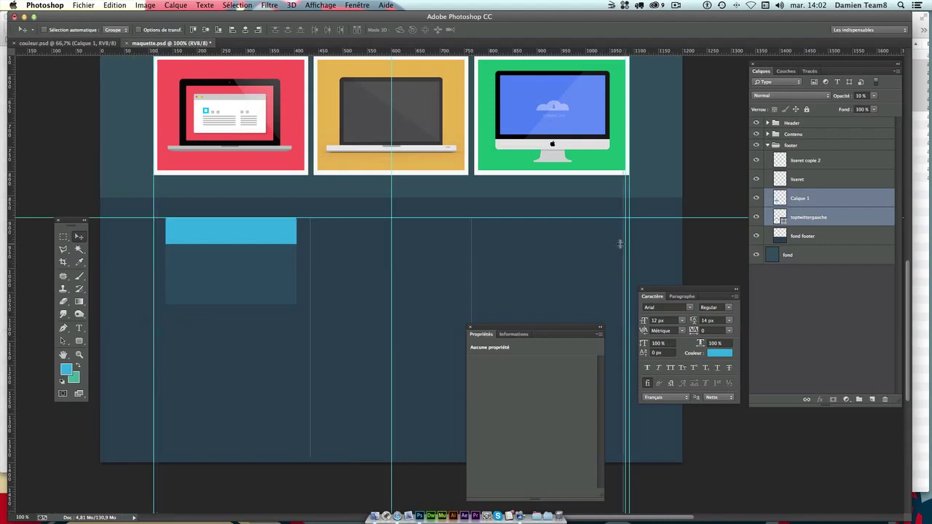
pyautogui.moveTo(625, 244); pyautogui.dragTo(3, 252)
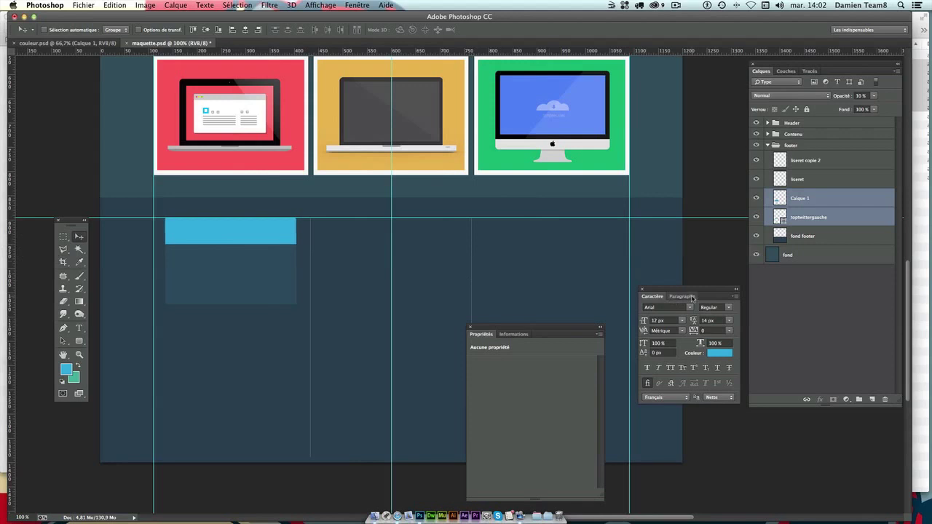
# Shift the bar and box 2 px right, then load Calque 1's outline as a selection.
pyautogui.press('Right')
pyautogui.press('Right')
pyautogui.click(821, 164)
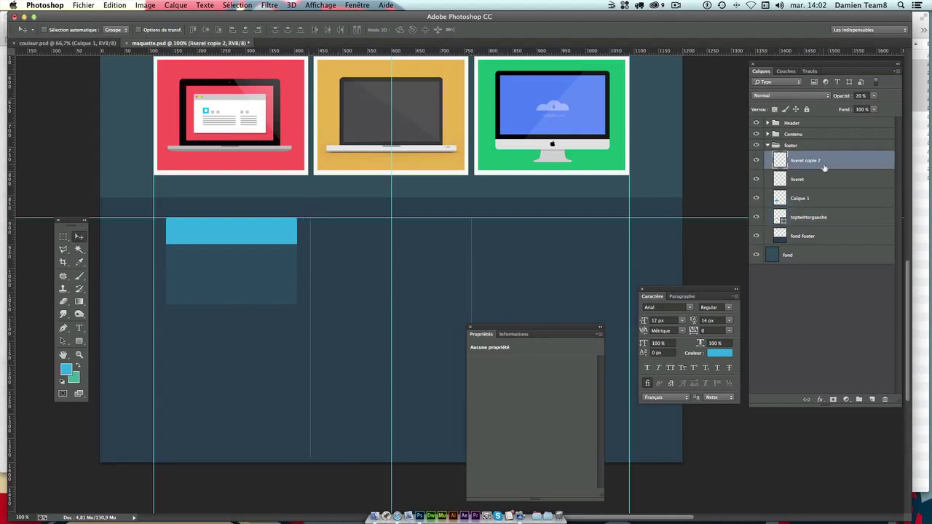
pyautogui.click(832, 201)
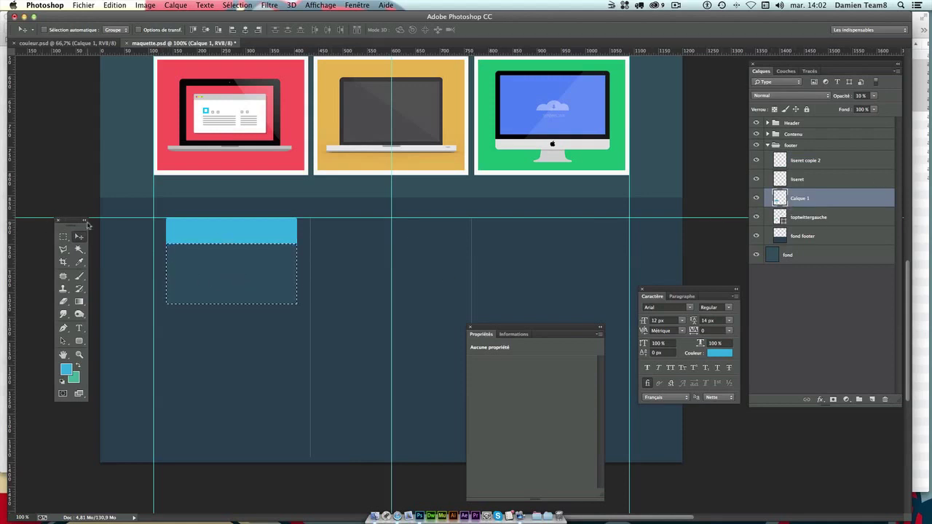
# Measure a 270×124 px area below the box with a rectangular marquee.
pyautogui.click(64, 237)
pyautogui.moveTo(167, 244); pyautogui.dragTo(293, 297)
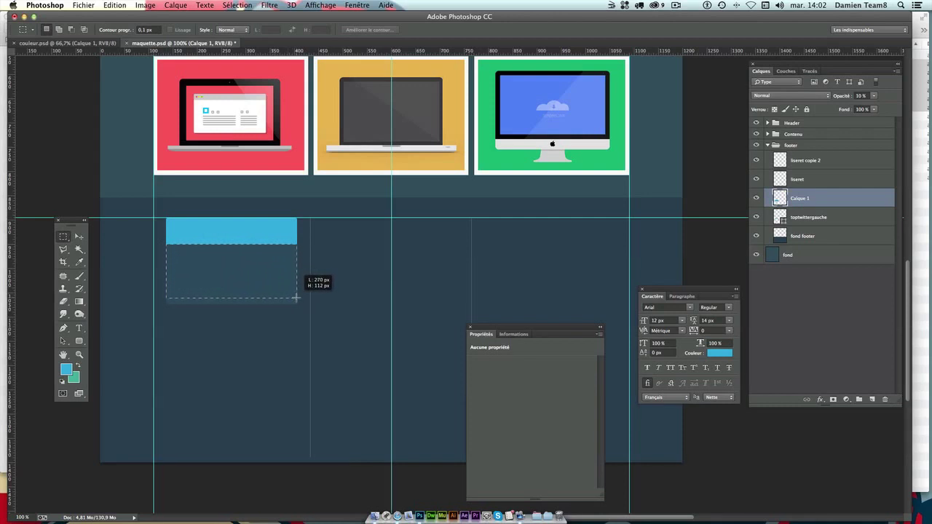
pyautogui.moveTo(293, 298); pyautogui.dragTo(296, 303)
pyautogui.hotkey('ctrl', 'd')
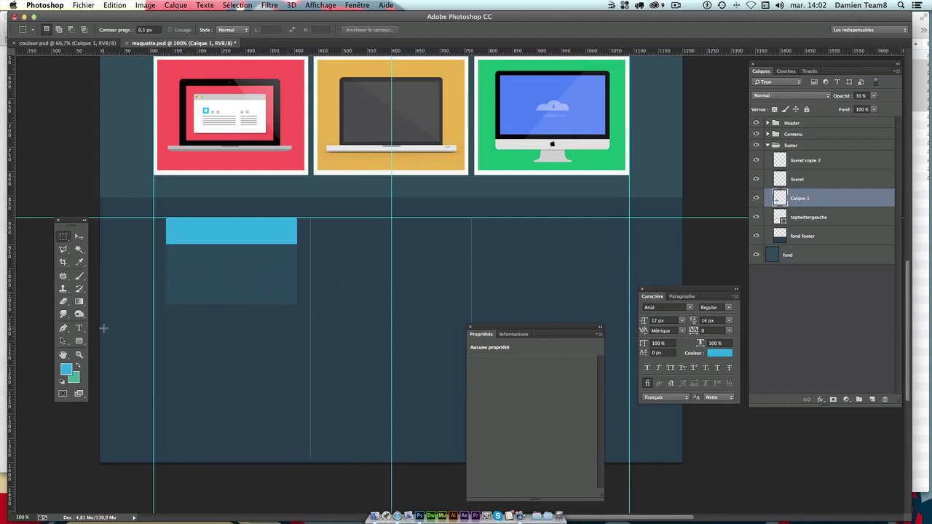
pyautogui.click(79, 340)
# Draw a rounded rectangle below the box and size it to 270×125 px.
pyautogui.moveTo(169, 315); pyautogui.dragTo(292, 381)
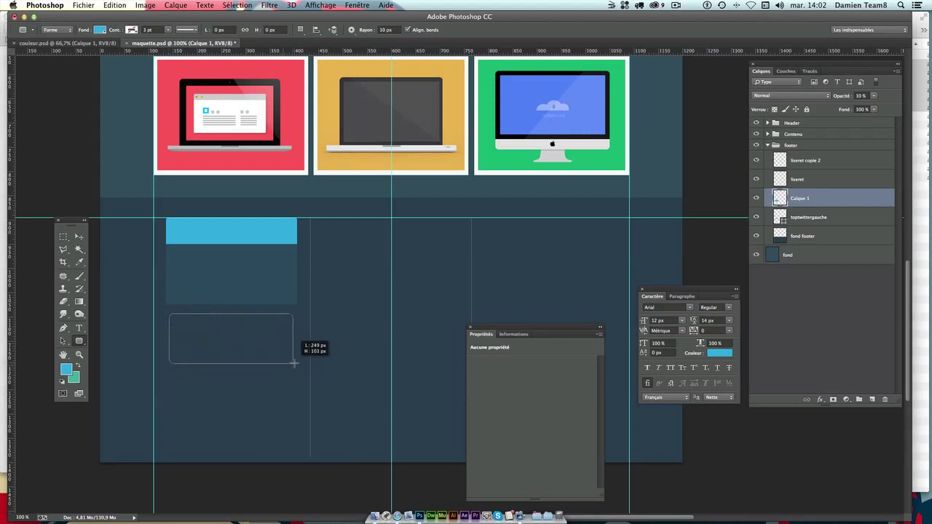
pyautogui.moveTo(292, 381); pyautogui.dragTo(294, 373)
pyautogui.click(484, 365)
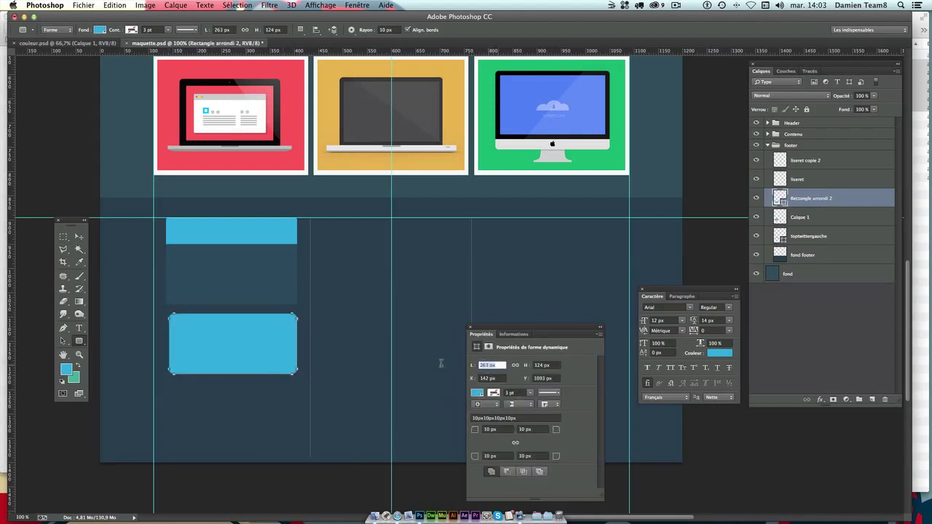
pyautogui.write('25')
pyautogui.press('Tab')
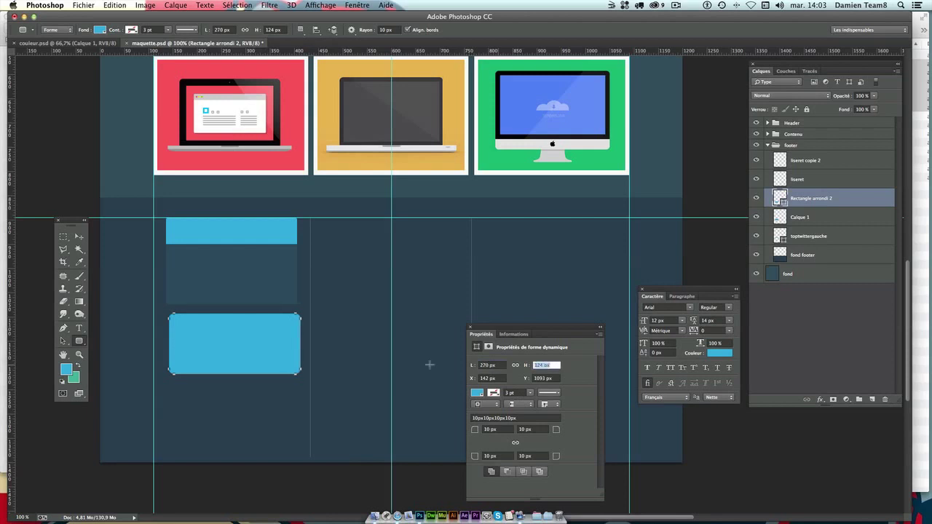
pyautogui.write('125')
pyautogui.press('Tab')
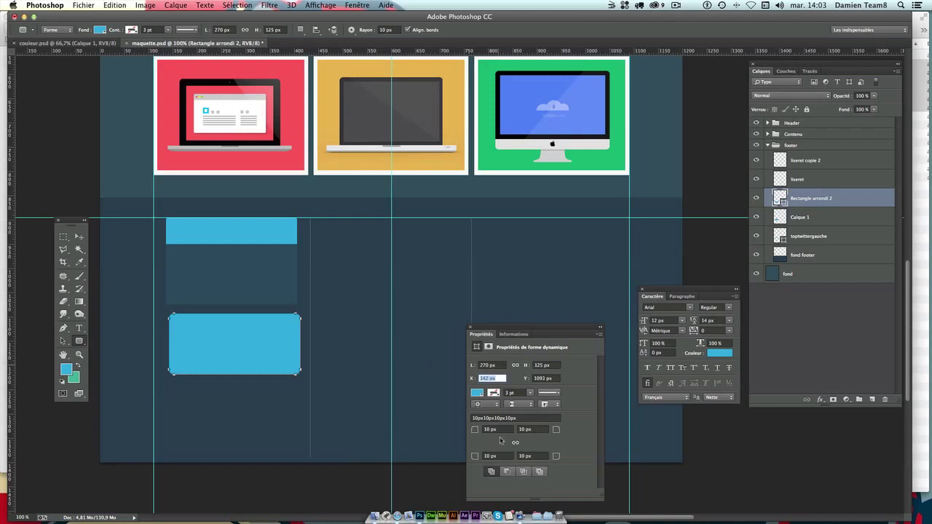
# Set the rectangle's corner radii to 0 on top and 5 px on the bottom.
pyautogui.click(496, 429)
pyautogui.write('4')
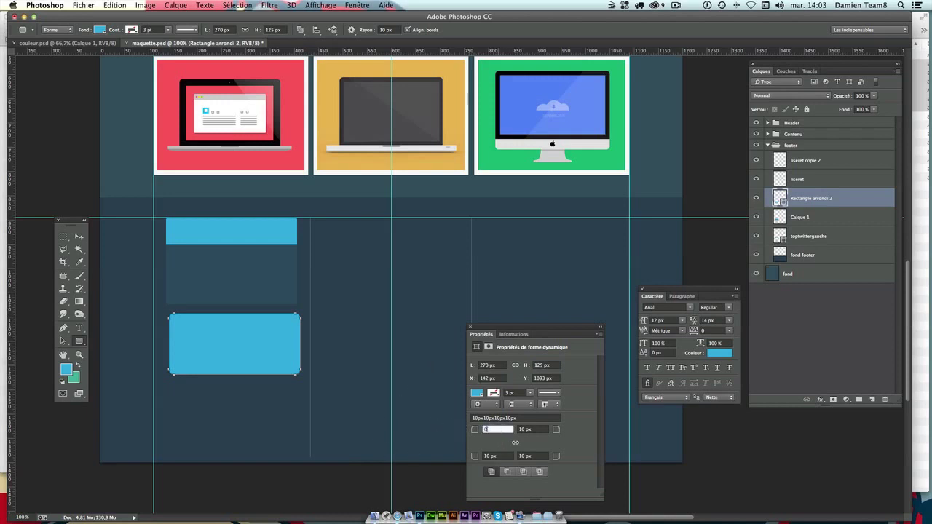
pyautogui.press('Return')
pyautogui.press('Return')
pyautogui.write('30')
pyautogui.press('Return')
pyautogui.write('0')
pyautogui.press('Return')
pyautogui.press('Tab')
pyautogui.press('Tab')
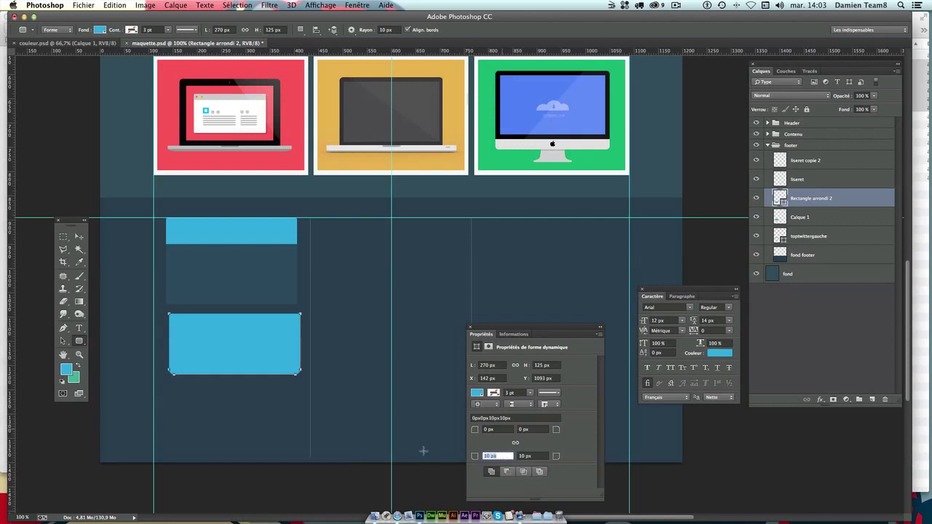
pyautogui.write('5')
pyautogui.press('Tab')
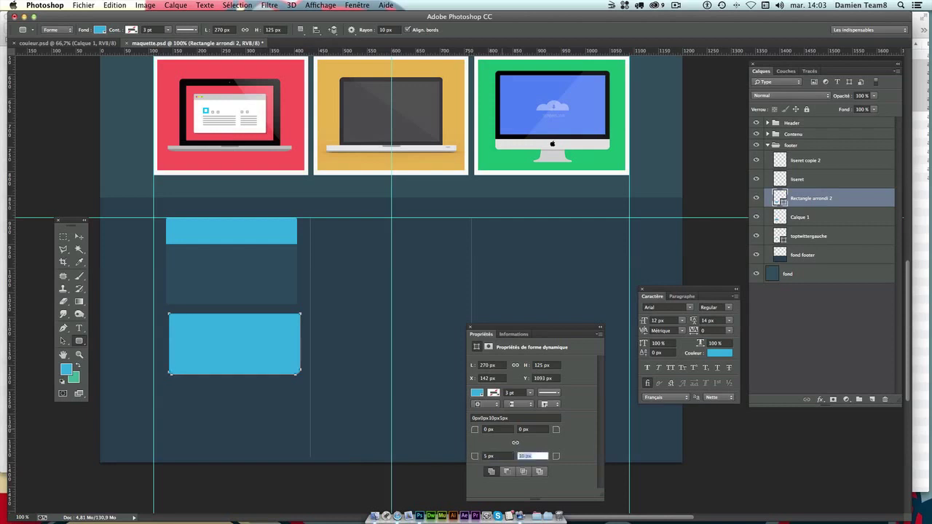
pyautogui.write('5')
pyautogui.press('Tab')
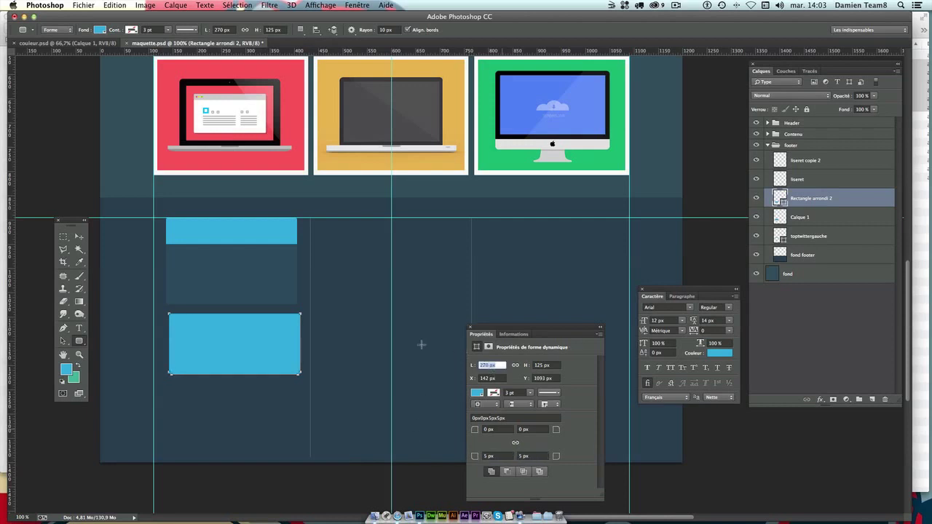
# Set the rectangle layer's opacity to 10%.
pyautogui.click(78, 237)
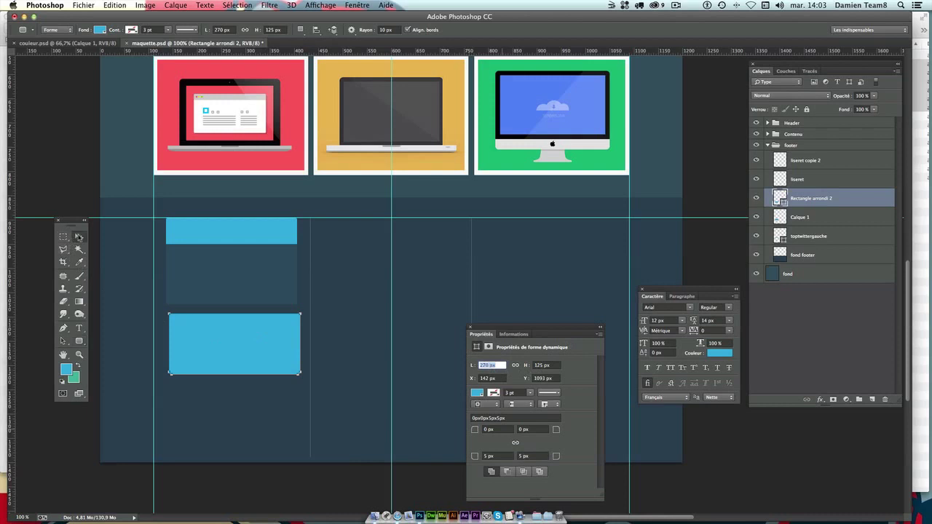
pyautogui.click(859, 96)
pyautogui.write('10')
pyautogui.press('Return')
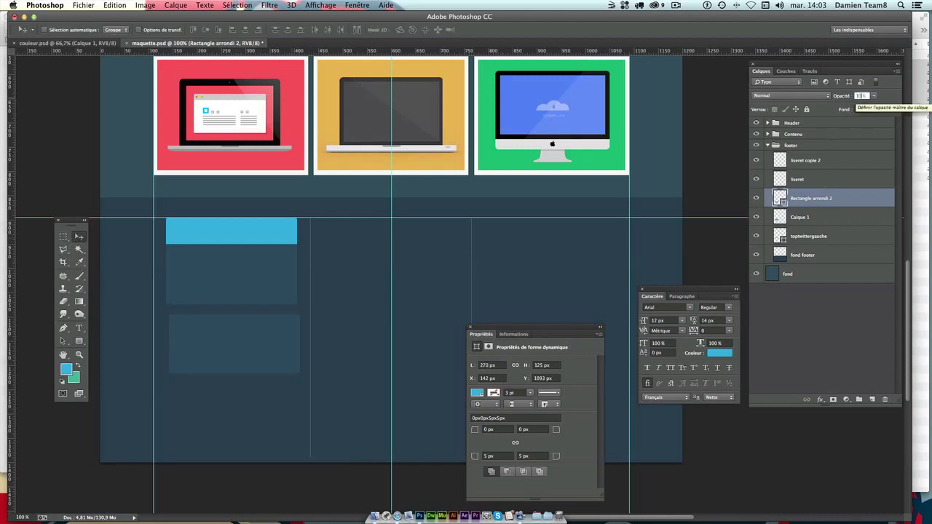
# Move the faint rectangle up so it sits just under the box.
pyautogui.moveTo(226, 347); pyautogui.dragTo(228, 340)
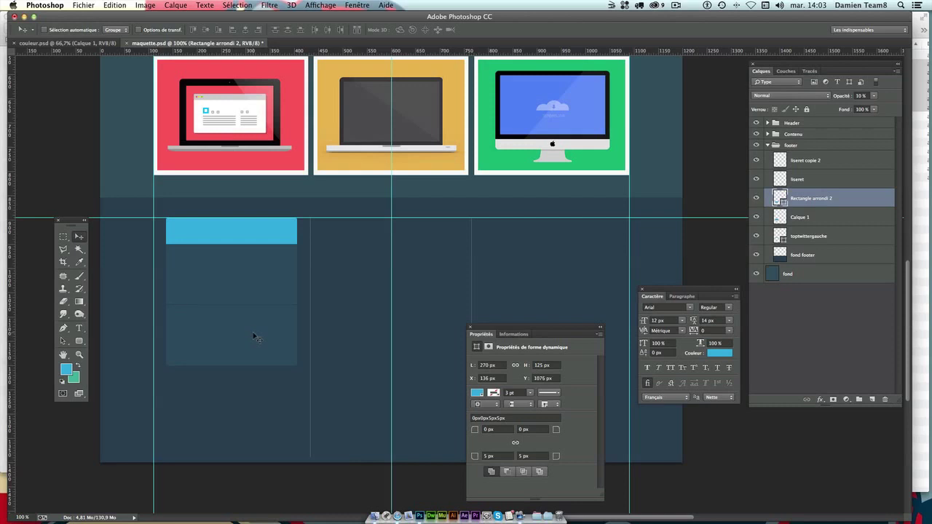
pyautogui.scroll(3, 277, 264)
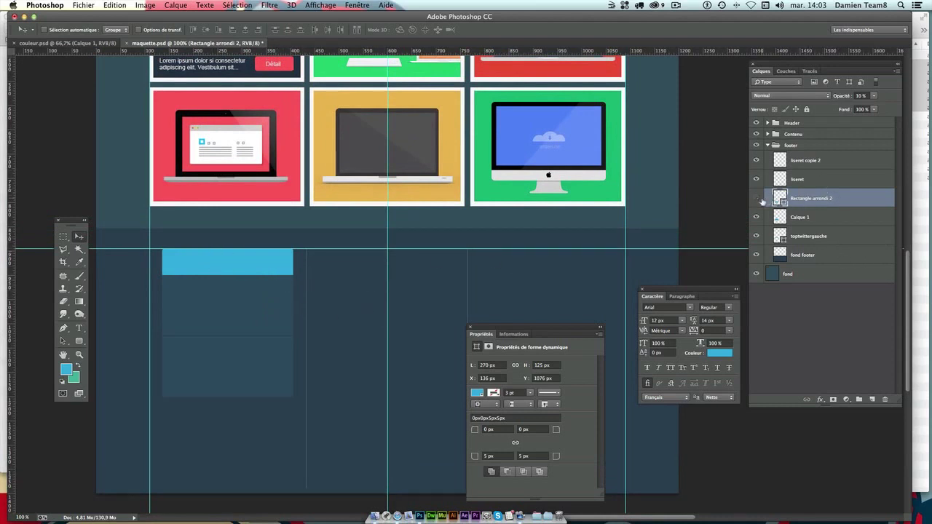
pyautogui.click(780, 198)
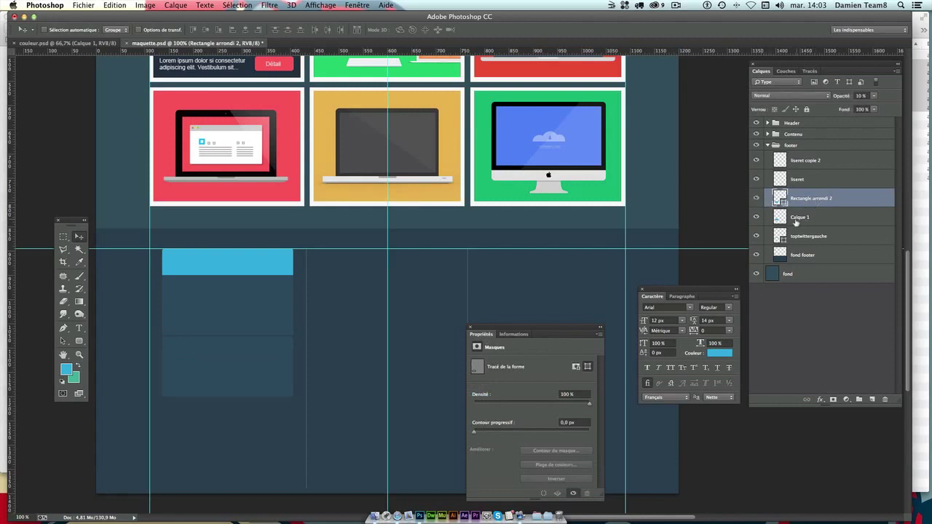
pyautogui.click(756, 217)
pyautogui.click(755, 216)
# Rename the box layer 'fond twitt1' and the rounded rectangle 'fond twitt2'.
pyautogui.doubleClick(798, 217)
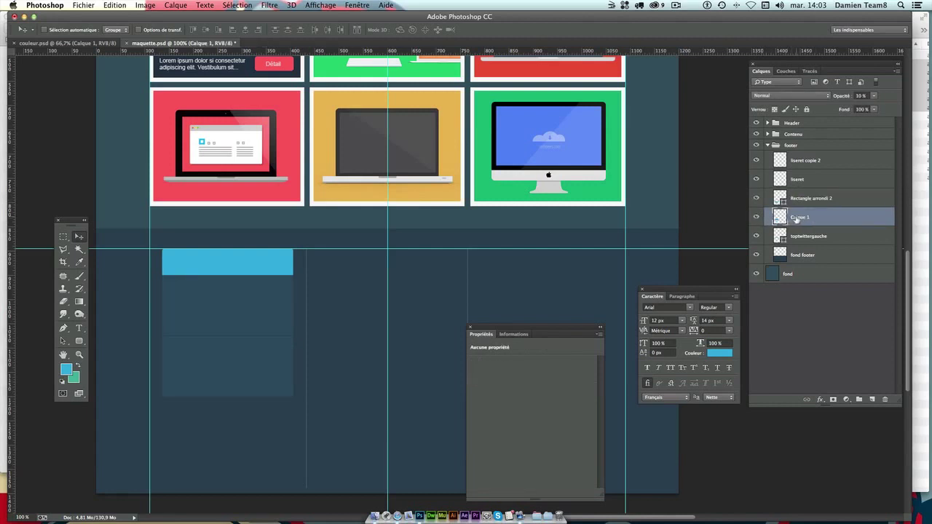
pyautogui.write('fond twit')
pyautogui.write('t1')
pyautogui.press('Return')
pyautogui.click(755, 235)
pyautogui.click(808, 199)
pyautogui.doubleClick(808, 199)
pyautogui.press('BackSpace')
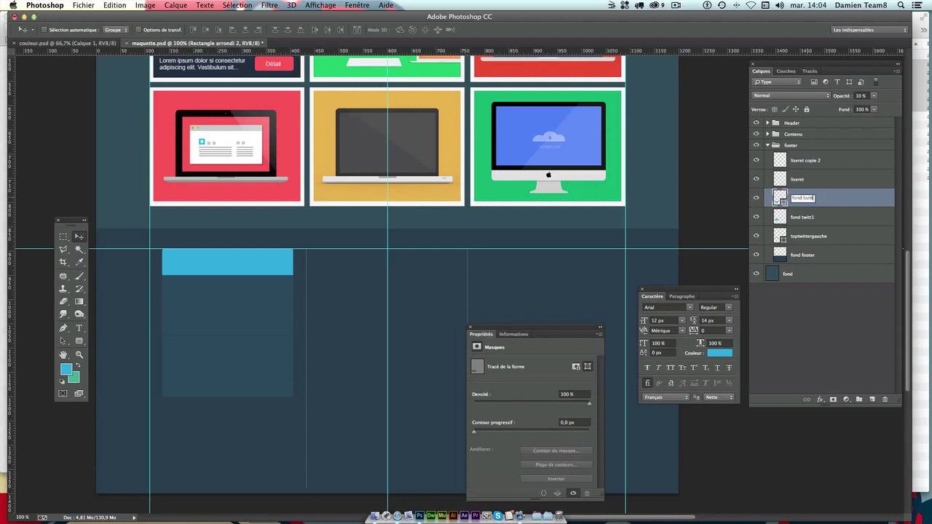
pyautogui.press('Return')
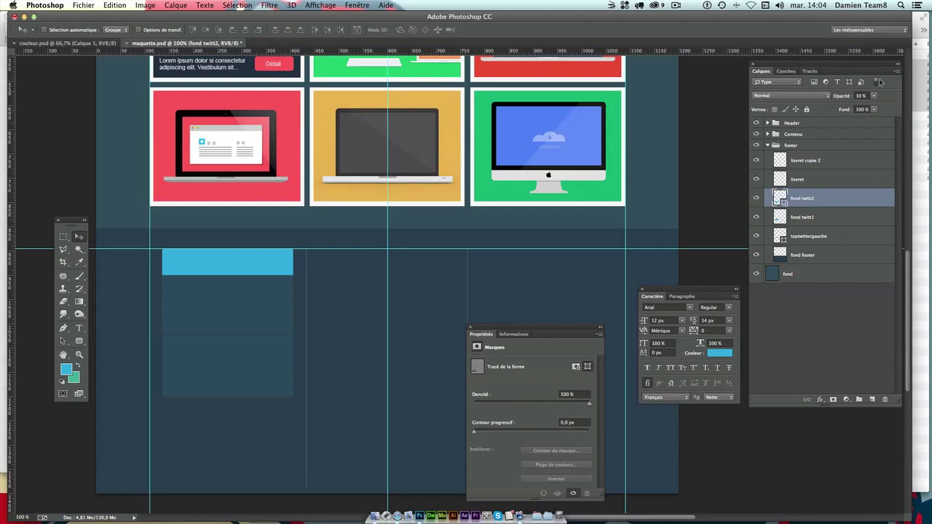
# Import ico-tw.png from the mockup's image folder into the canvas.
pyautogui.click(920, 30)
pyautogui.click(841, 134)
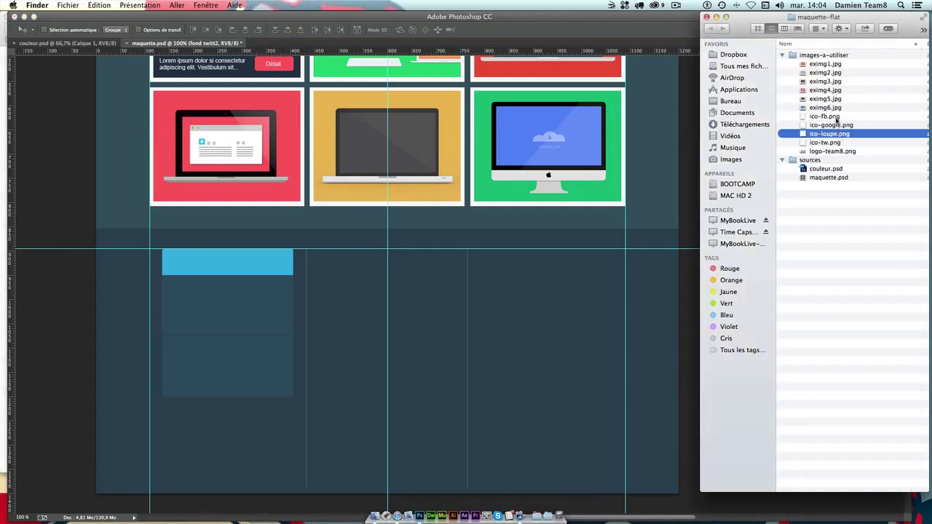
pyautogui.click(837, 118)
pyautogui.click(809, 143)
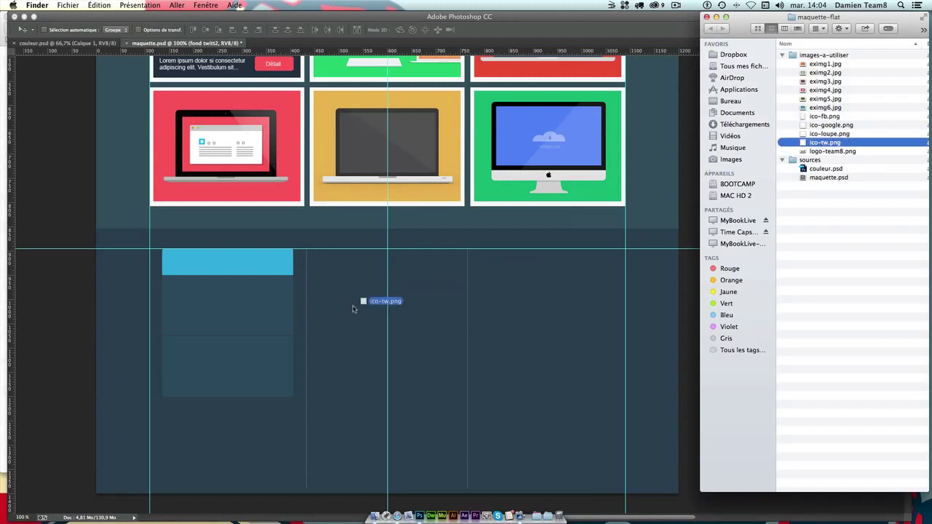
pyautogui.moveTo(823, 144); pyautogui.dragTo(459, 284)
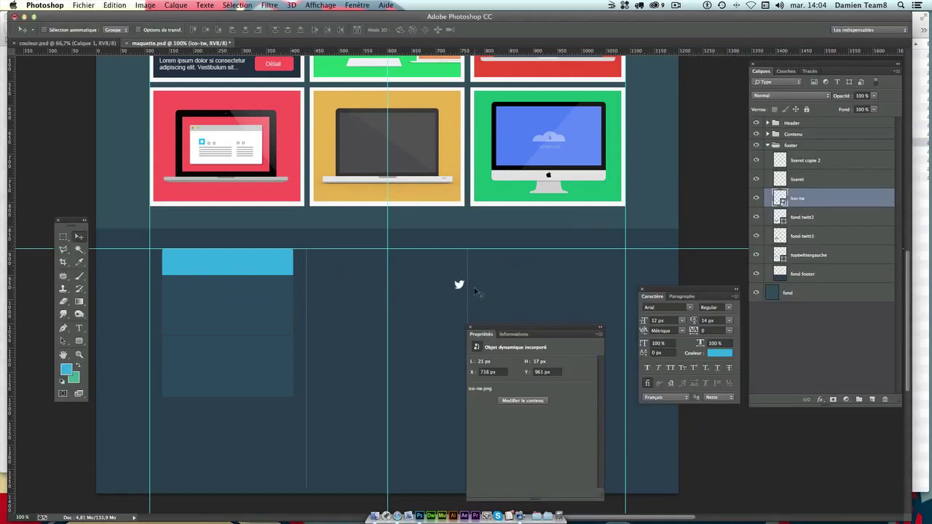
# Place the Twitter icon in the blue bar and move ico-tw to the top of the footer group.
pyautogui.moveTo(386, 300); pyautogui.dragTo(140, 281)
pyautogui.moveTo(288, 308); pyautogui.dragTo(262, 301)
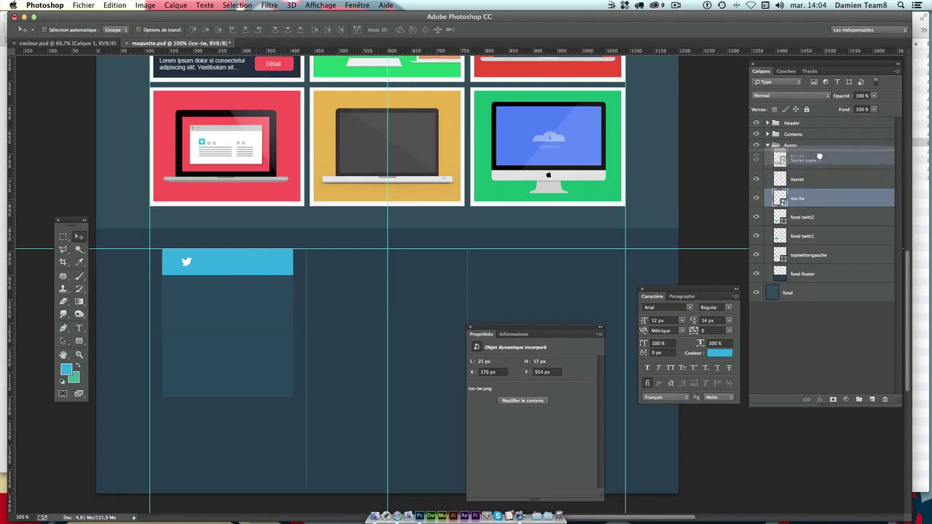
pyautogui.moveTo(825, 206); pyautogui.dragTo(819, 158)
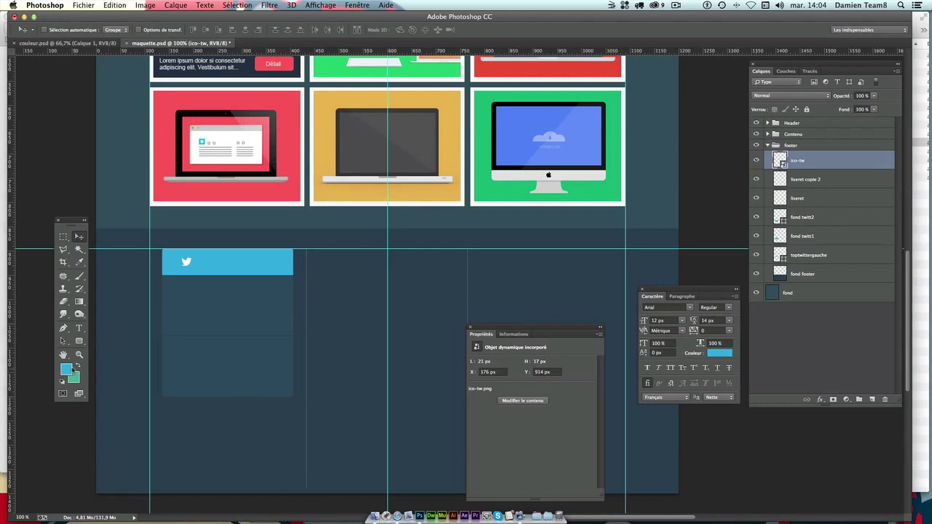
# Add a 'Derniers Tweet' text layer beside the Twitter icon.
pyautogui.click(79, 328)
pyautogui.click(185, 309)
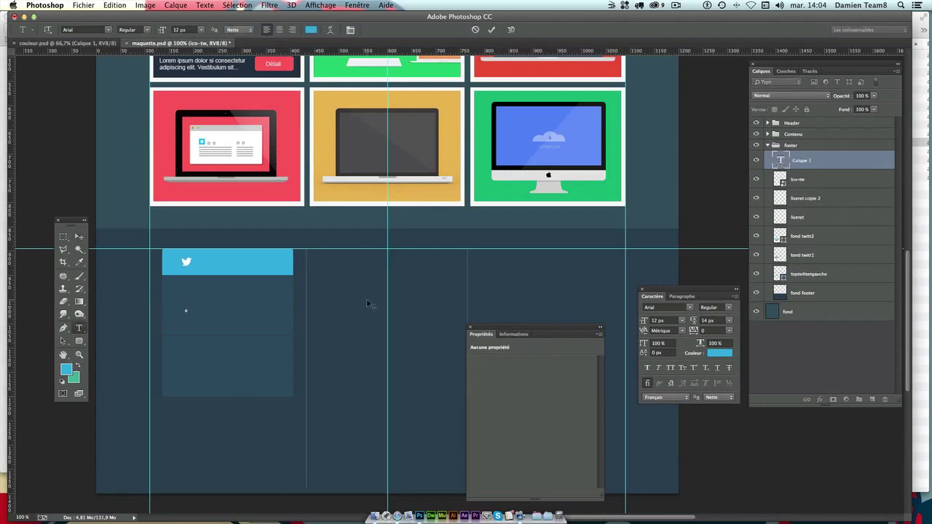
pyautogui.write('amien')
pyautogui.write(' Te')
pyautogui.click(78, 237)
pyautogui.moveTo(196, 324); pyautogui.dragTo(210, 308)
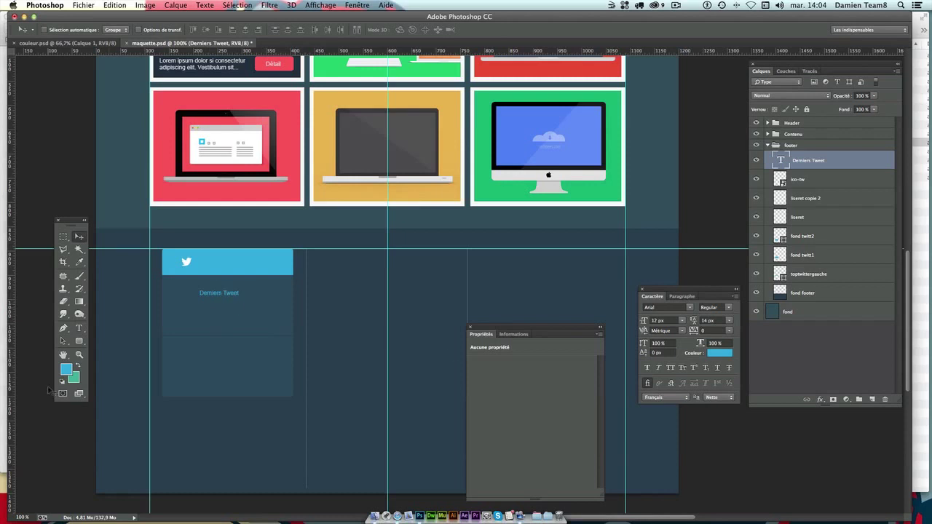
# Make the Derniers Tweet text white (ffffff) at 18 px.
pyautogui.click(64, 371)
pyautogui.write('ffffff')
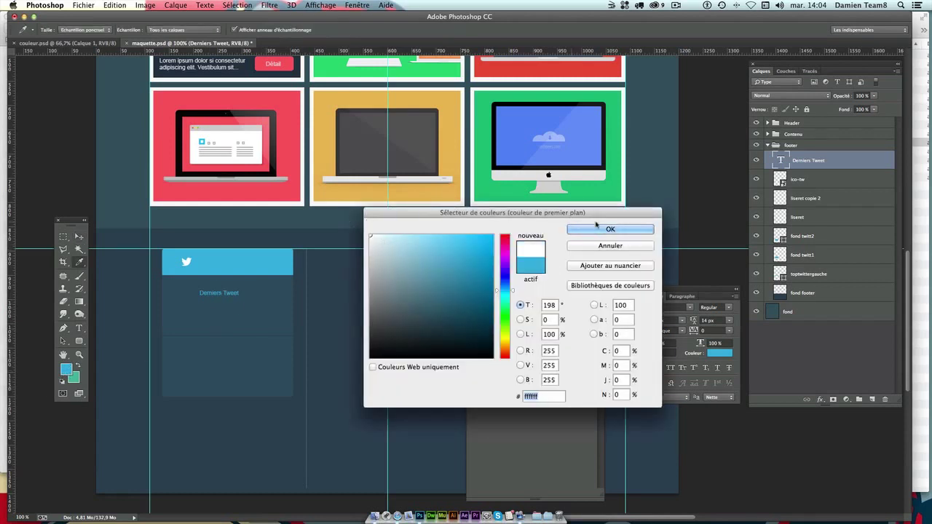
pyautogui.click(610, 229)
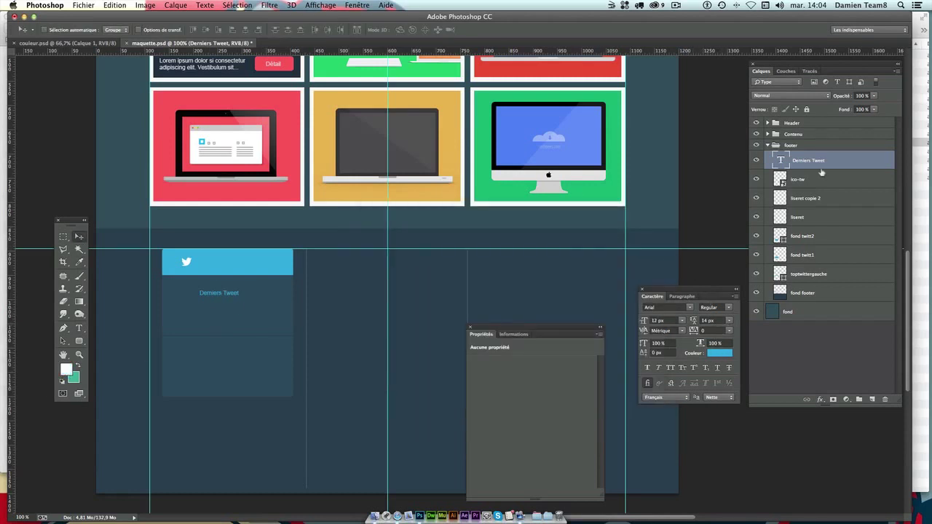
pyautogui.doubleClick(783, 161)
pyautogui.click(719, 352)
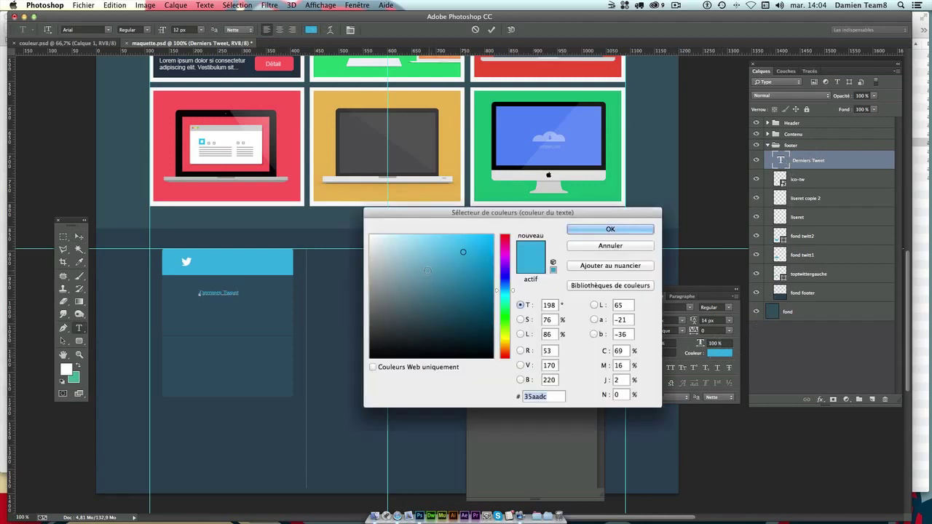
pyautogui.write('ffffff')
pyautogui.press('Return')
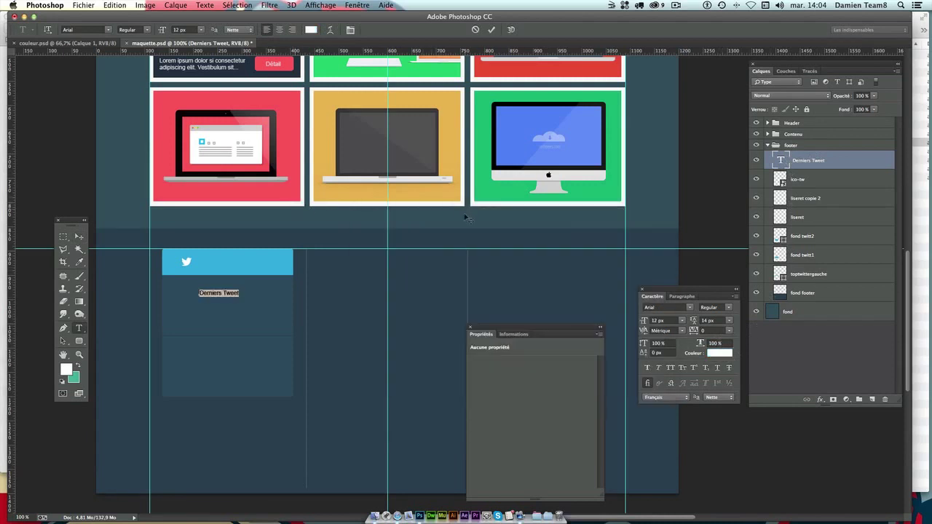
pyautogui.click(663, 320)
pyautogui.write('18')
pyautogui.press('Return')
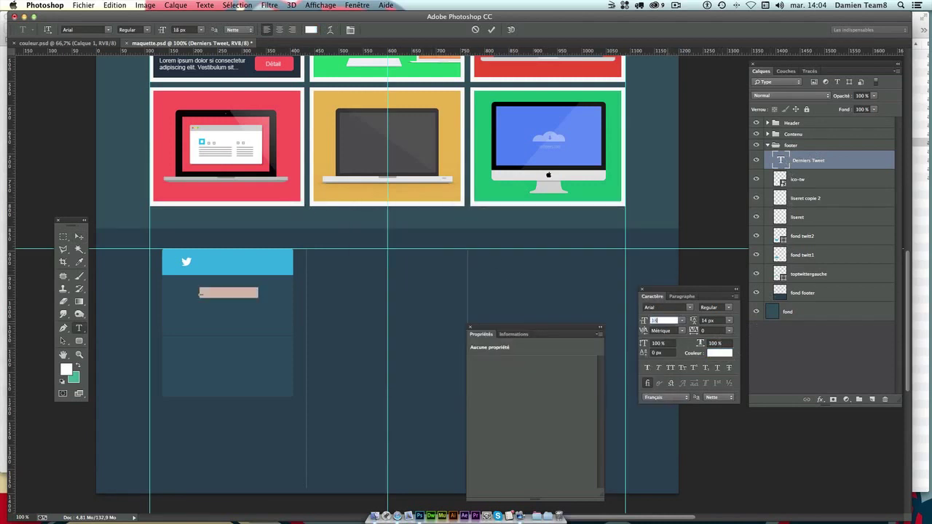
# Move the Derniers Tweet text into the blue Twitter bar.
pyautogui.click(78, 236)
pyautogui.moveTo(243, 383); pyautogui.dragTo(245, 345)
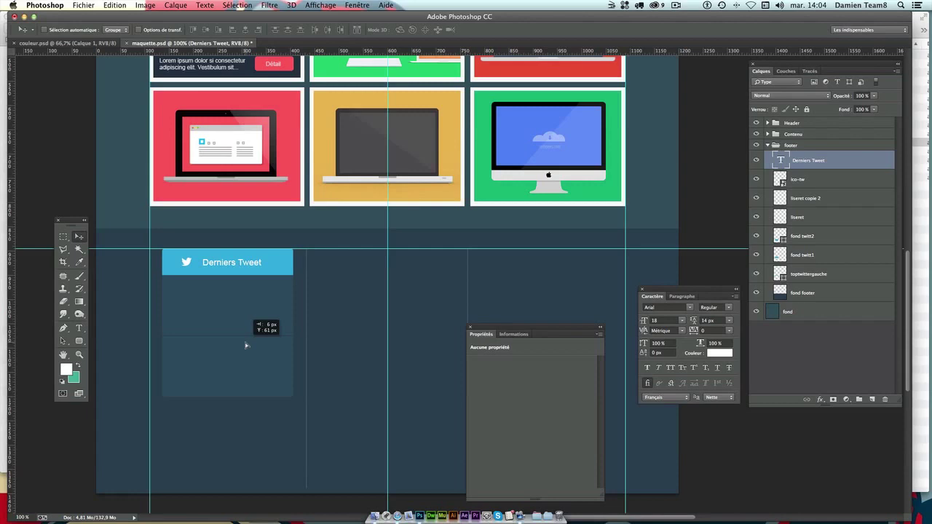
pyautogui.scroll(-5, 254, 291)
pyautogui.hscroll(8, 255, 291)
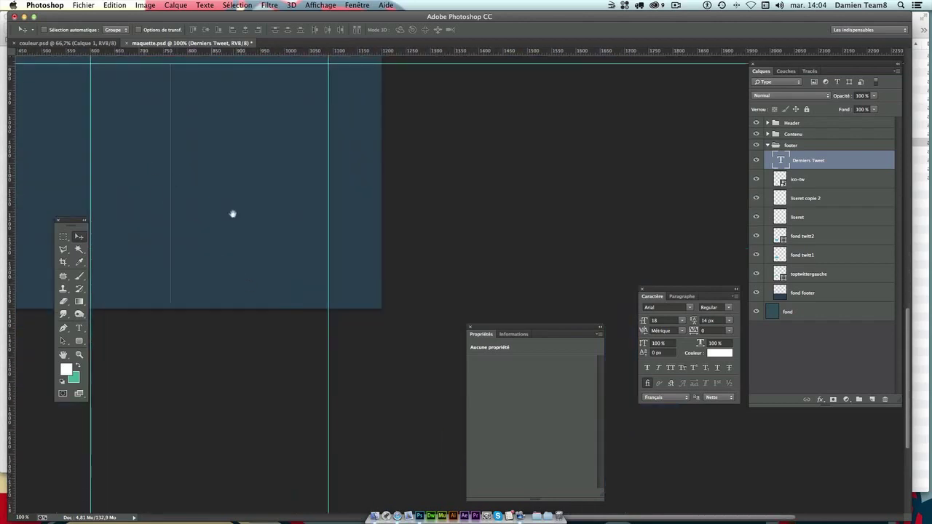
pyautogui.scroll(5, 276, 247)
pyautogui.hscroll(-5, 276, 247)
# Fine-tune the Derniers Tweet text's position beside the icon with arrow-key nudges.
pyautogui.click(266, 303)
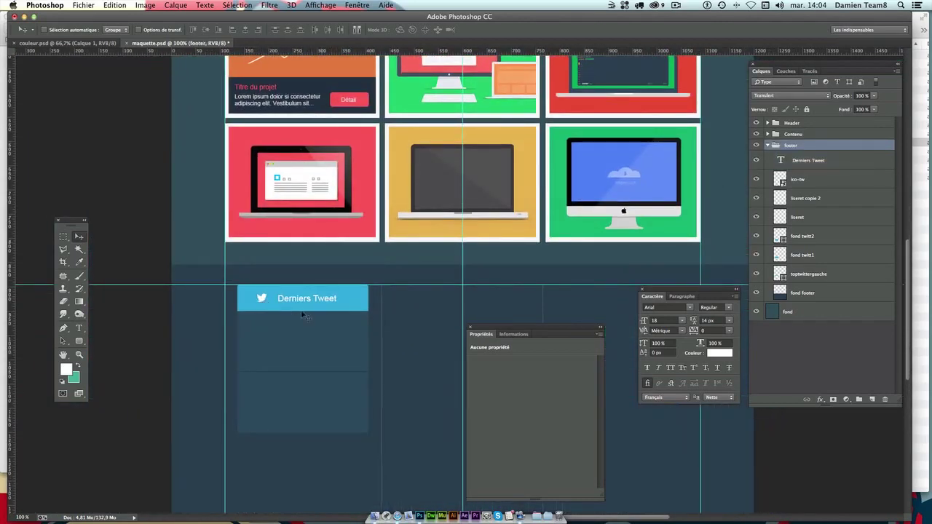
pyautogui.click(879, 181)
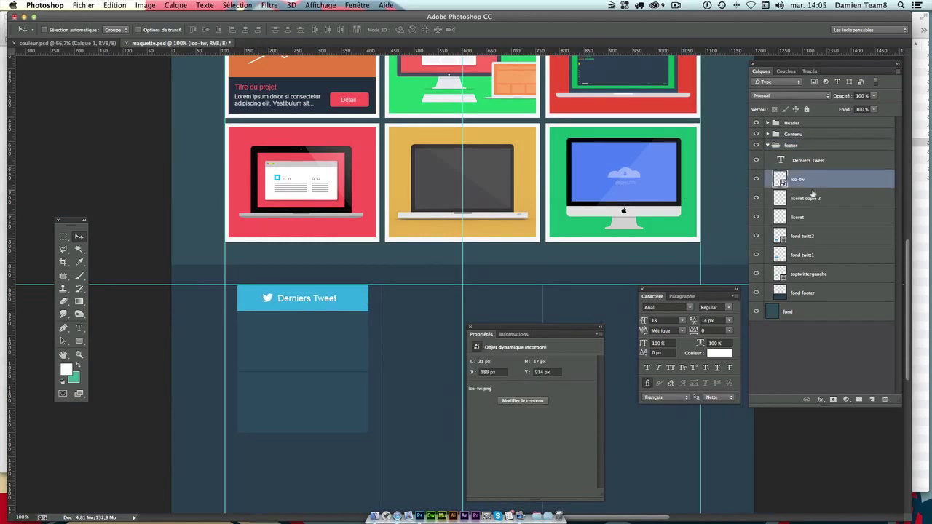
pyautogui.click(821, 167)
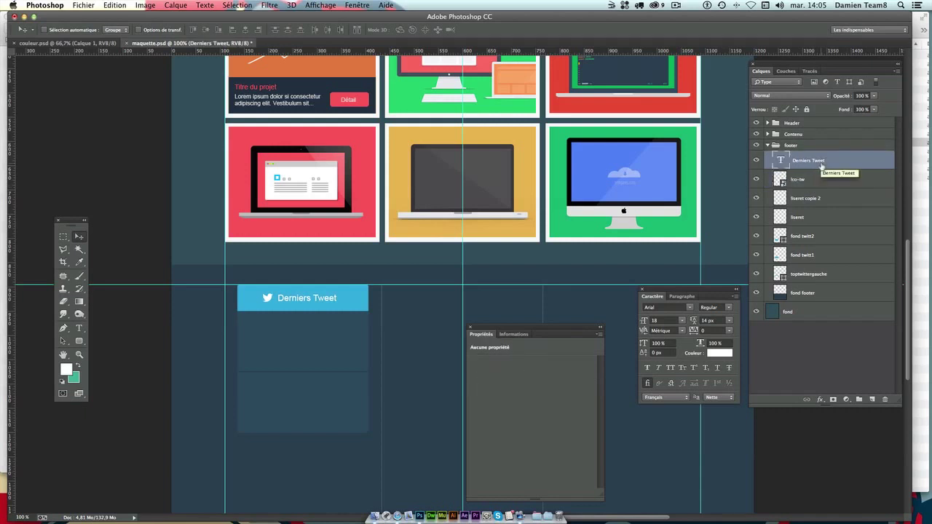
pyautogui.press('Right')
pyautogui.press('Right')
pyautogui.press('Right')
pyautogui.press('Right')
pyautogui.press('Right')
pyautogui.press('Right')
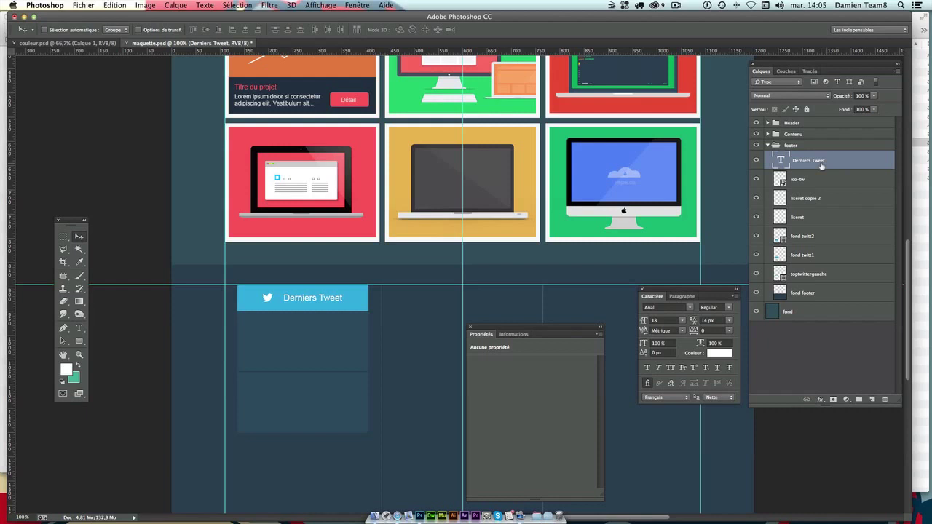
pyautogui.click(820, 177)
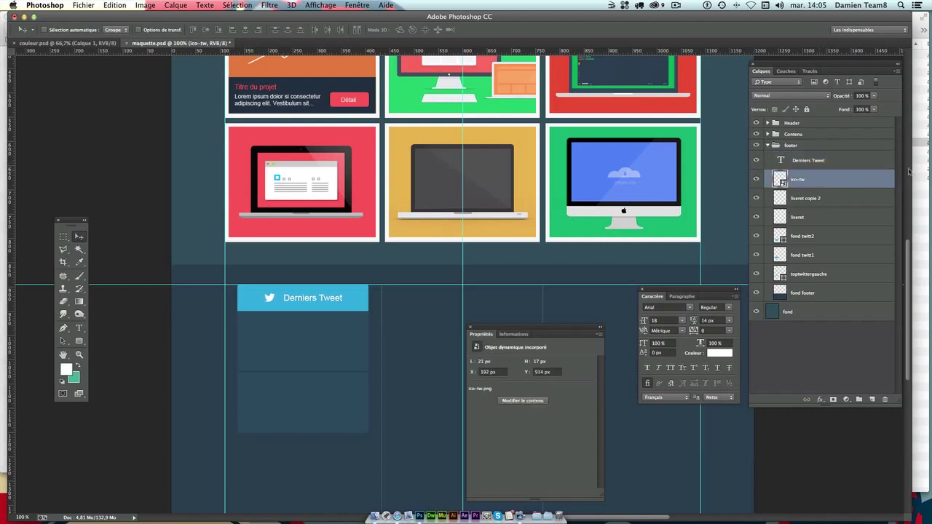
pyautogui.click(853, 163)
pyautogui.press('Left')
pyautogui.press('Left')
pyautogui.press('Right')
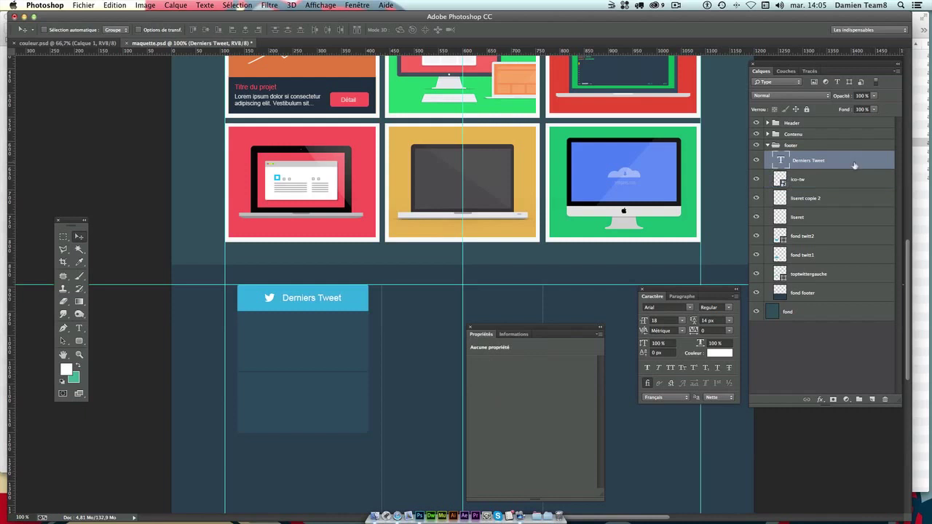
pyautogui.scroll(-3, 454, 281)
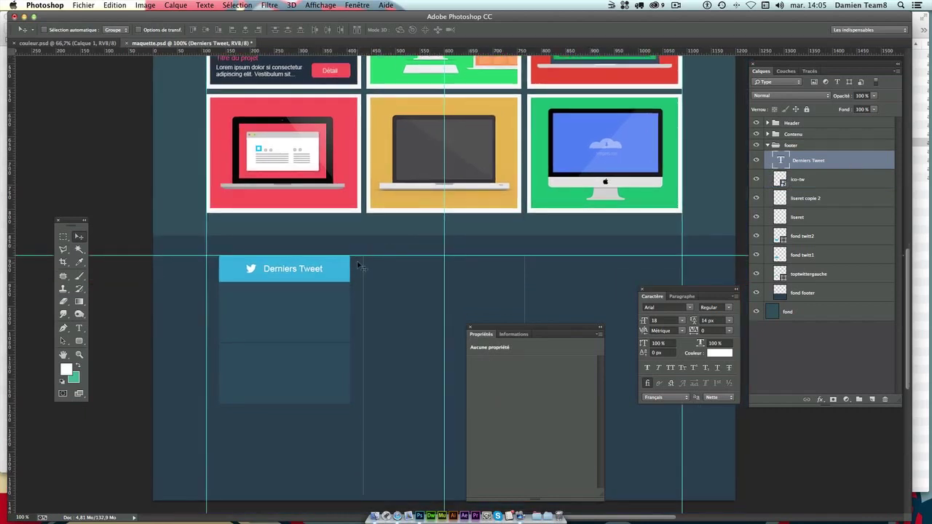
pyautogui.scroll(4, 313, 273)
pyautogui.scroll(1, 317, 275)
pyautogui.scroll(-1, 316, 275)
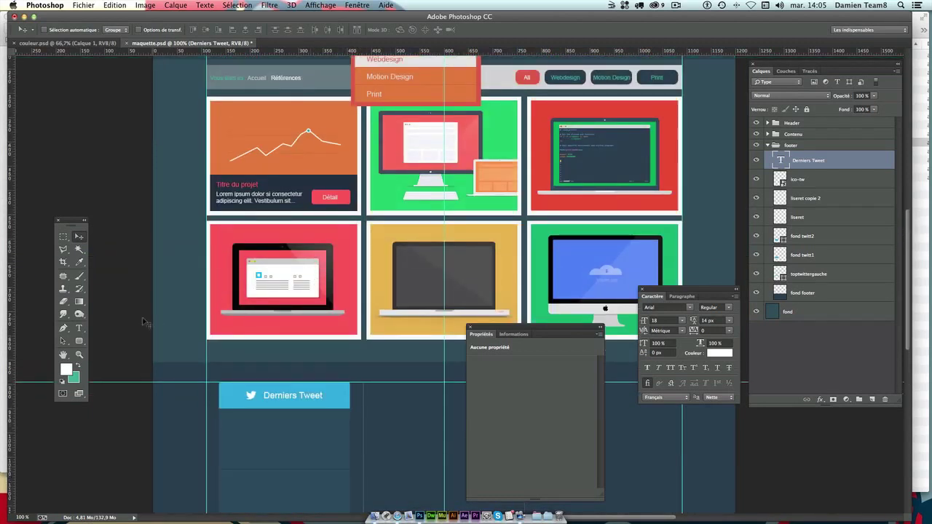
# Select the Lorem ipsum paragraph in the project tile to reuse it.
pyautogui.click(80, 328)
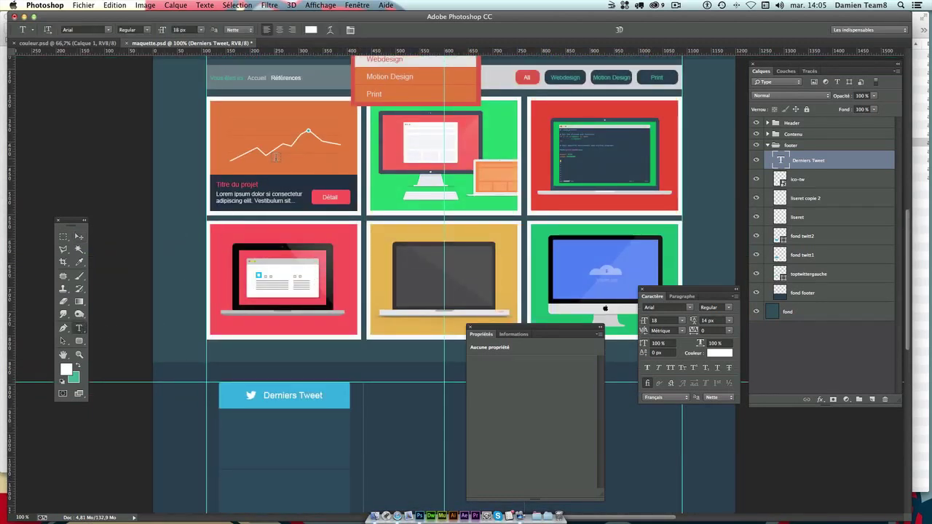
pyautogui.moveTo(216, 191); pyautogui.dragTo(294, 202)
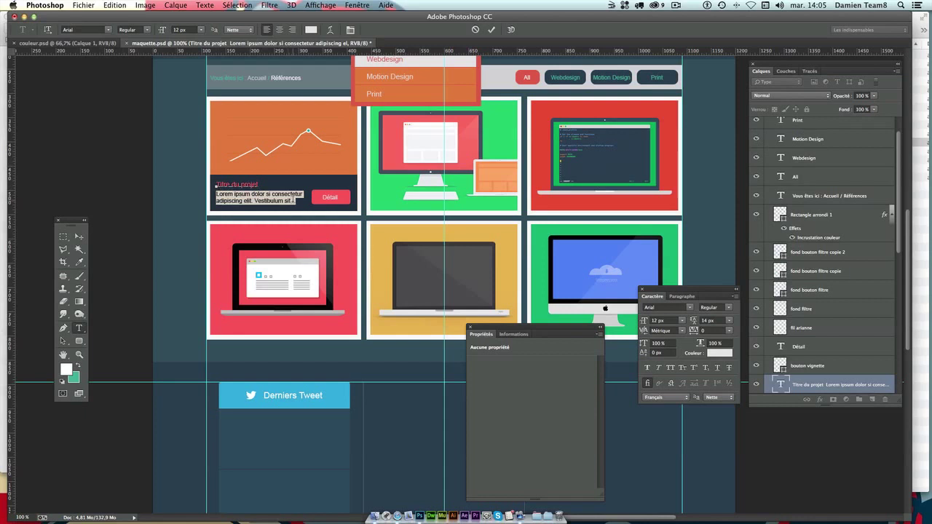
pyautogui.click(79, 236)
pyautogui.scroll(-4, 409, 269)
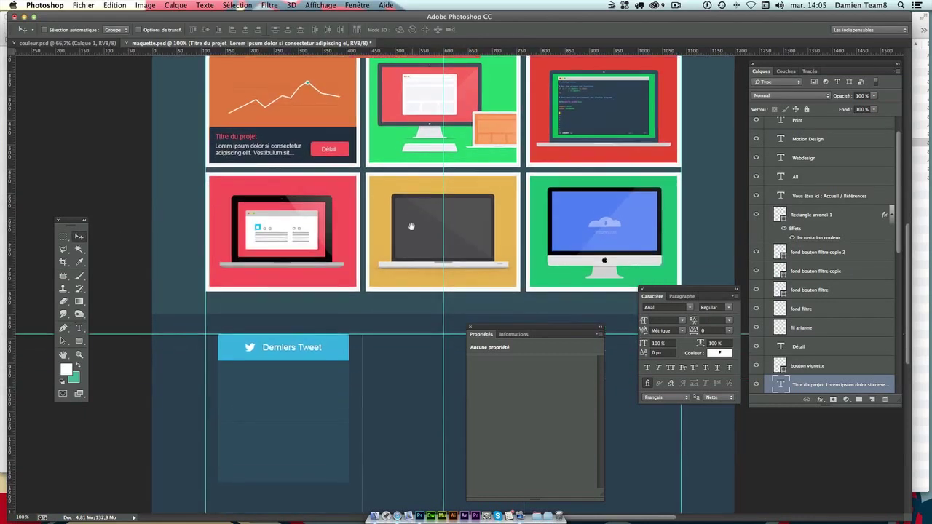
# Draw a paragraph text box under the tweet heading and paste the Lorem ipsum text twice.
pyautogui.click(79, 327)
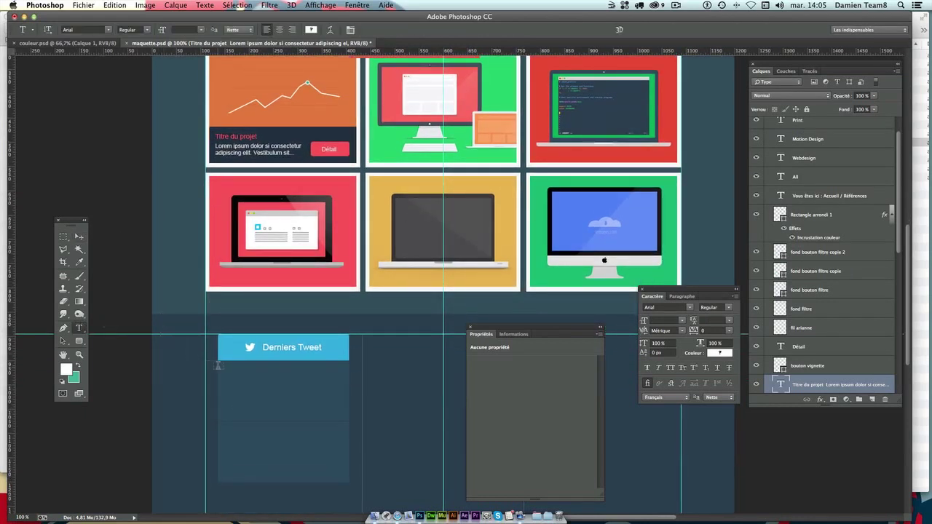
pyautogui.moveTo(227, 366); pyautogui.dragTo(342, 400)
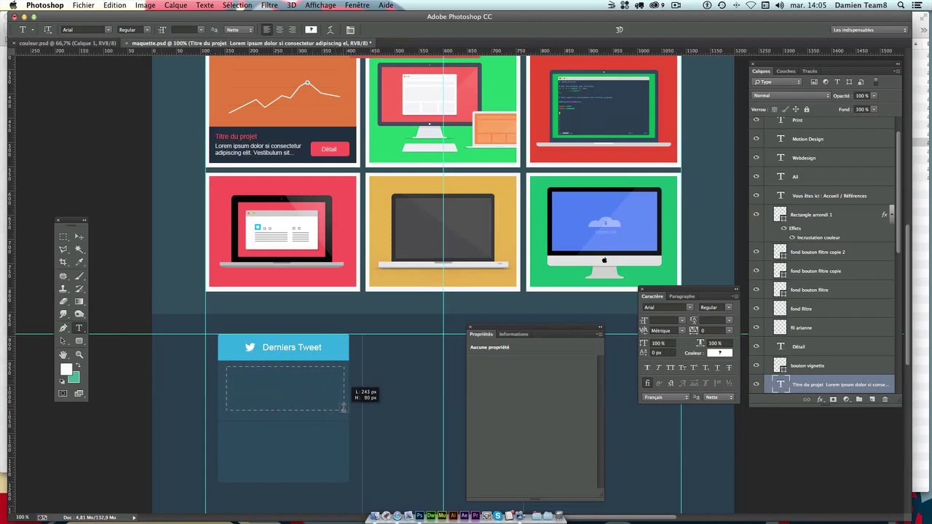
pyautogui.moveTo(343, 400); pyautogui.dragTo(344, 408)
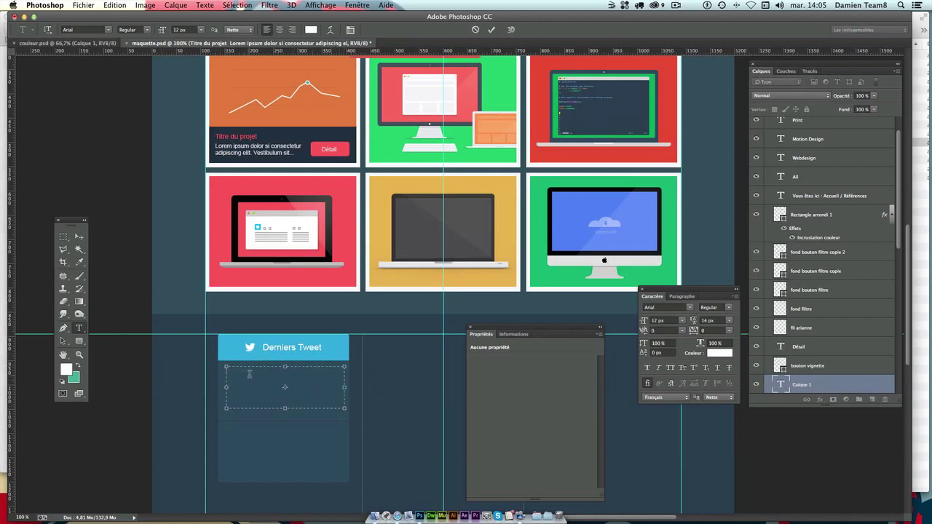
pyautogui.write('Lorem ipsum dolor si consectetur adipiscing elit. Vestibulum sit...')
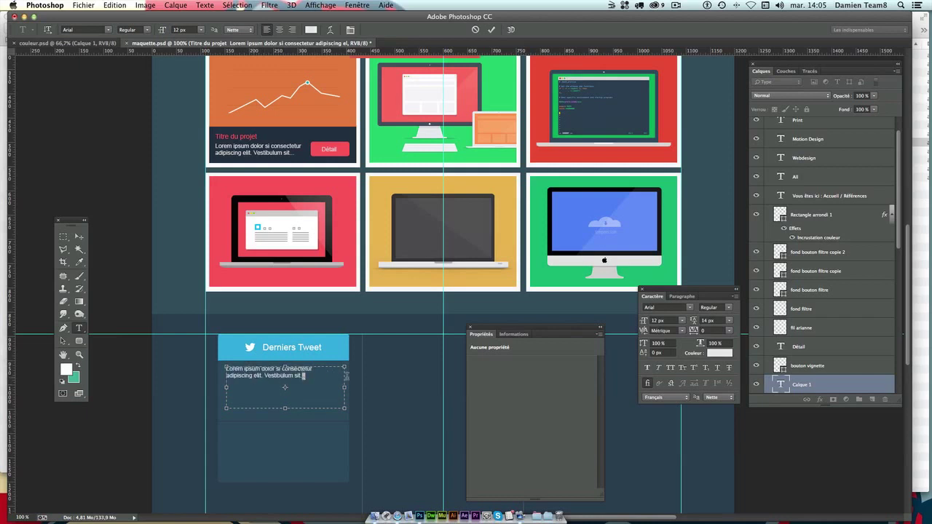
pyautogui.write('Lorem ipsum dolor si consectetur adipiscing elit. Vestibulum sit...')
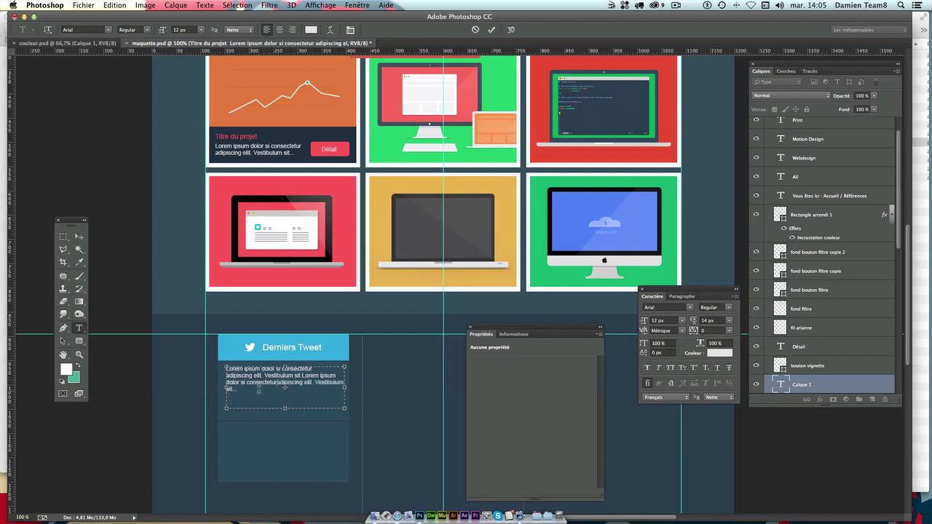
pyautogui.press('BackSpace')
# Trim the trailing Vestibulum text and type the Twitter handle at the end.
pyautogui.keyDown('shift'); pyautogui.click(331, 390); pyautogui.keyUp('shift')
pyautogui.press('BackSpace')
pyautogui.write('_te')
pyautogui.write('a')
pyautogui.write('m8')
# Colour the Twitter handle with the tweet bar's blue and commit the text.
pyautogui.moveTo(278, 382); pyautogui.dragTo(323, 384)
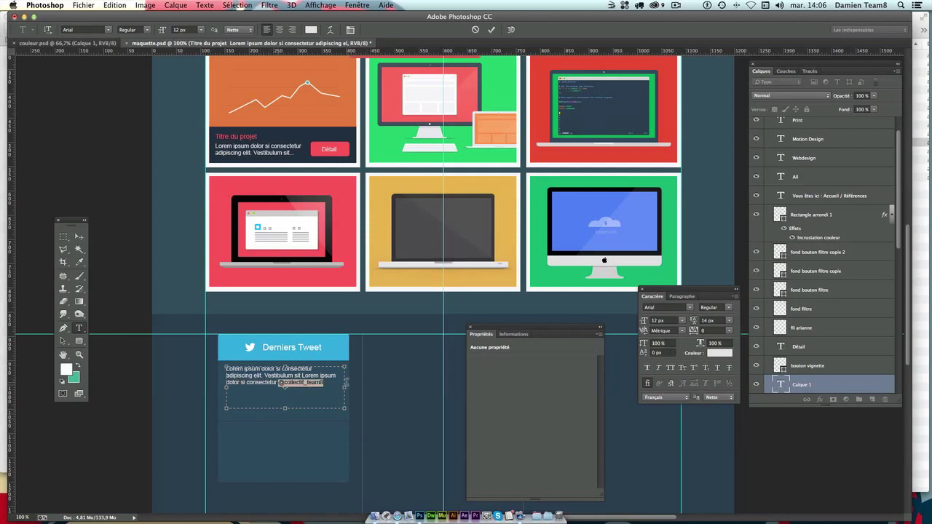
pyautogui.click(66, 369)
pyautogui.click(329, 348)
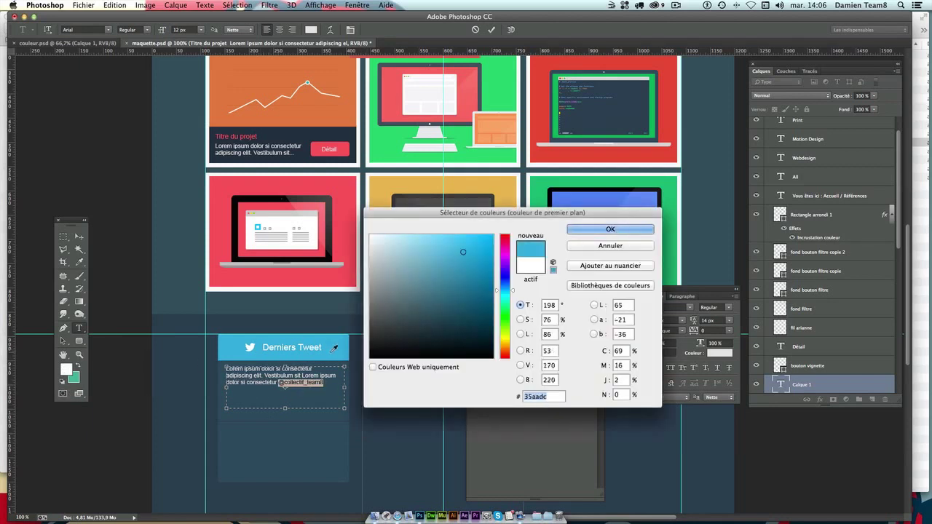
pyautogui.press('Return')
pyautogui.hotkey('ctrl', 'Return')
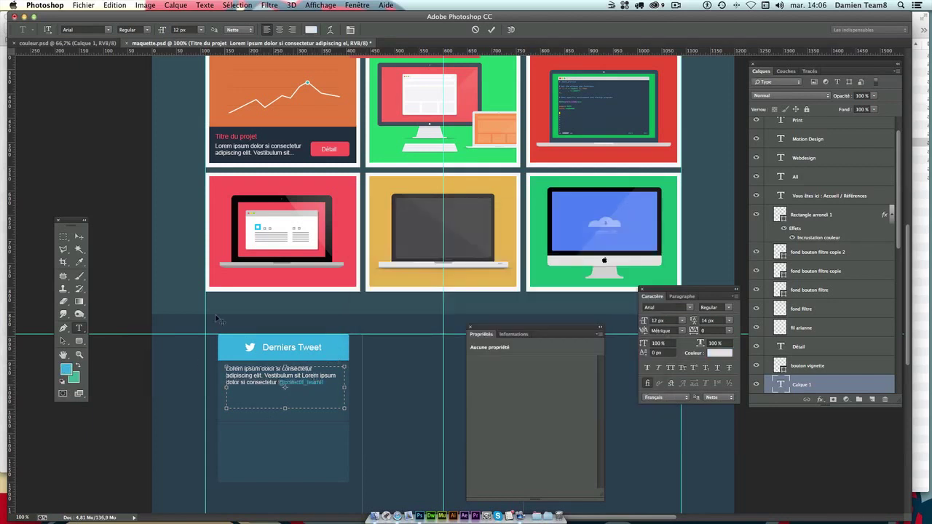
pyautogui.click(79, 237)
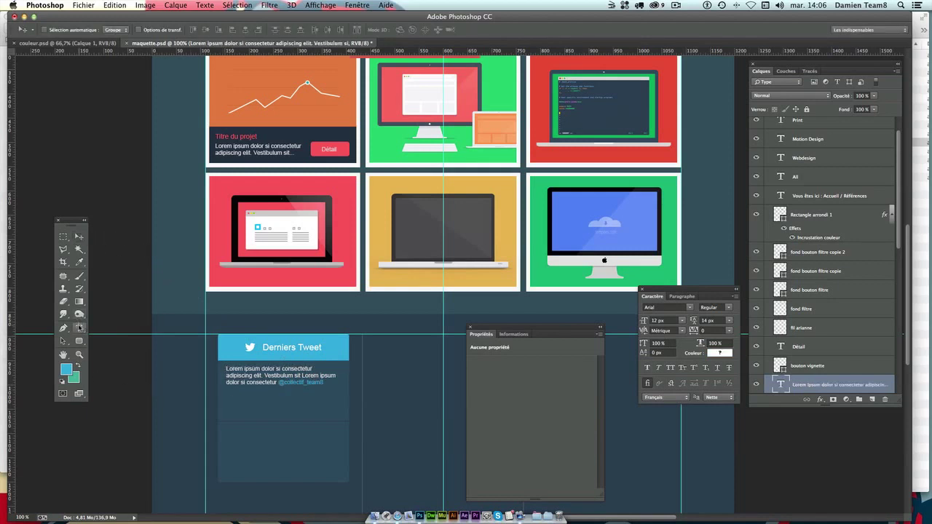
pyautogui.click(79, 328)
# Colour the 'Il y a 3 minutes' line red, sampled from the red project card.
pyautogui.click(285, 386)
pyautogui.write('il y a 3 minutes')
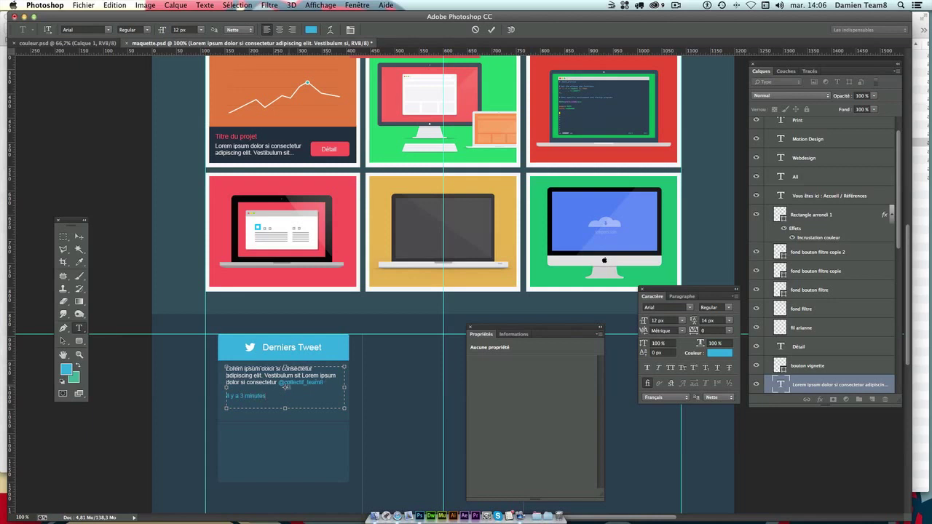
pyautogui.moveTo(280, 394); pyautogui.dragTo(174, 391)
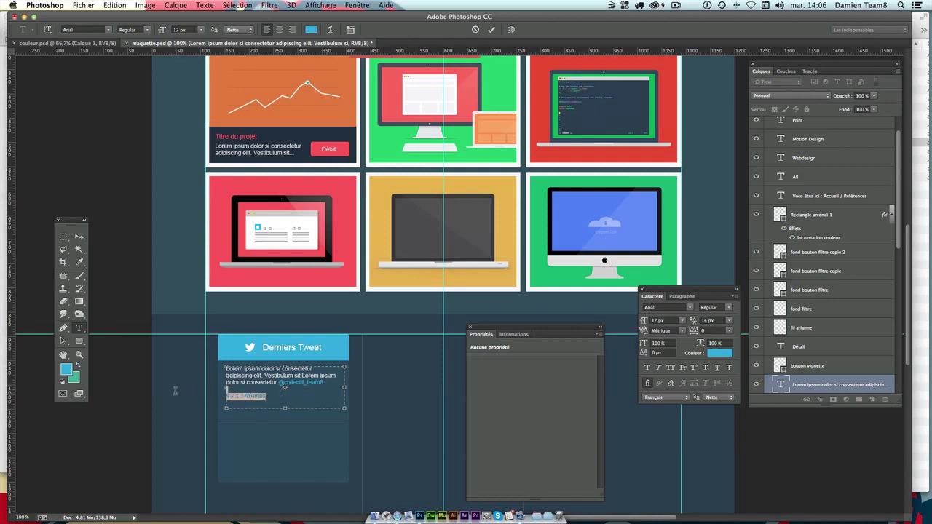
pyautogui.click(719, 353)
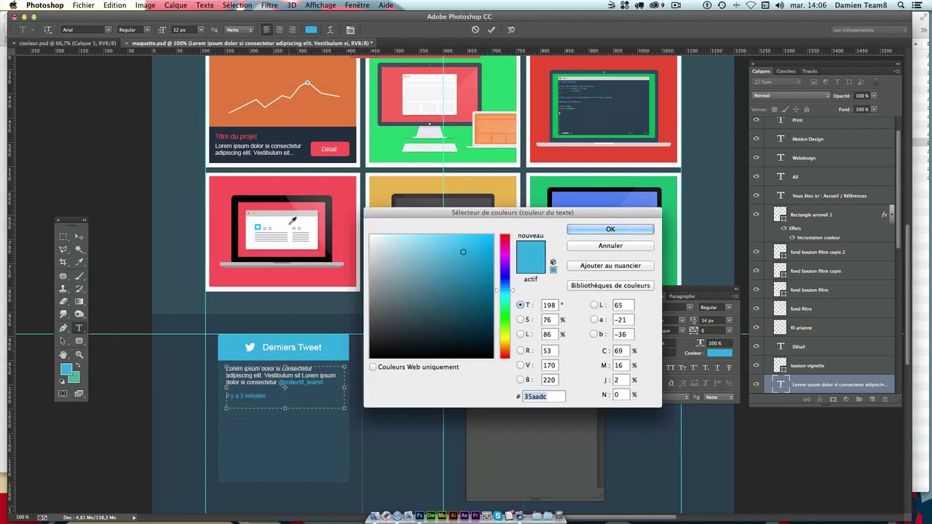
pyautogui.click(228, 268)
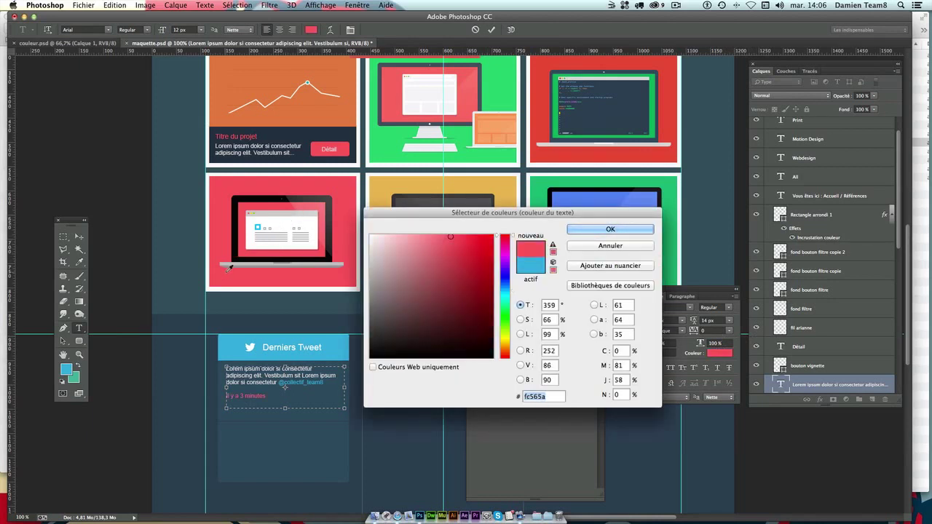
pyautogui.press('Return')
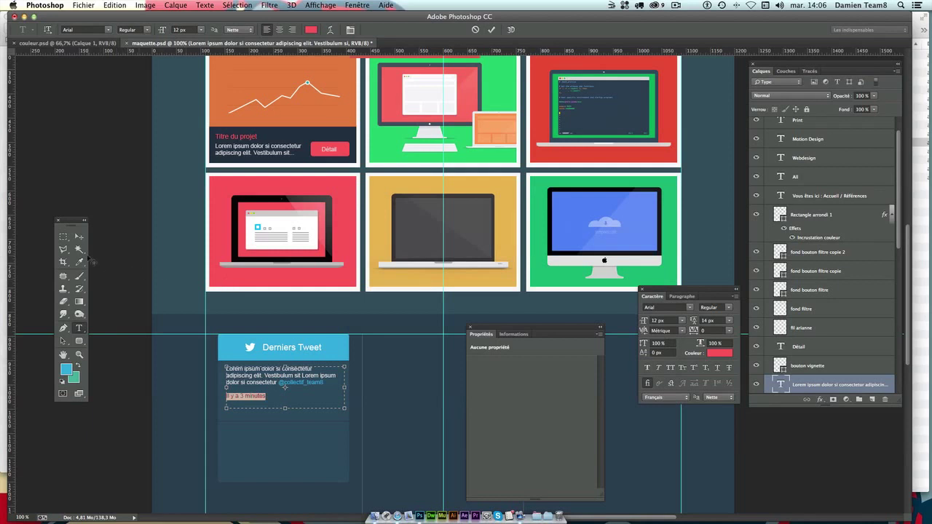
pyautogui.click(79, 236)
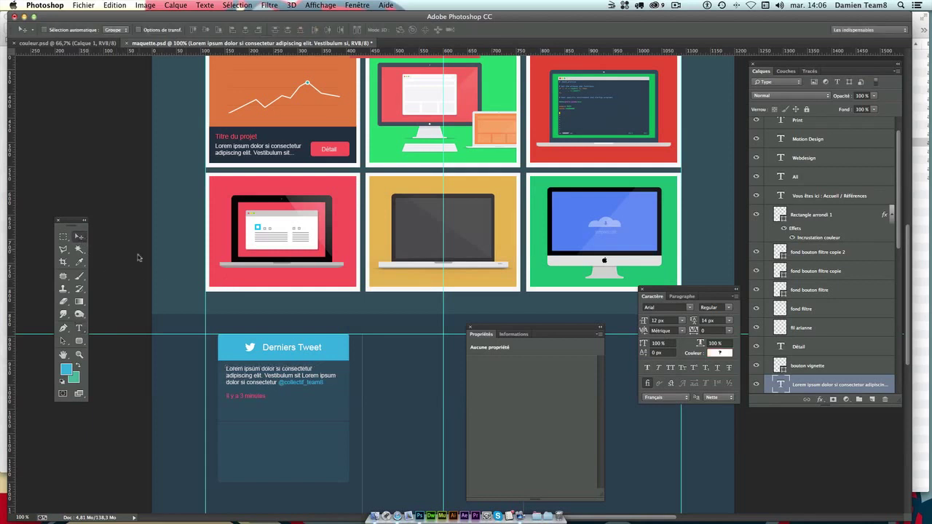
# Shorten the tweet text frame and move the tweet block down slightly.
pyautogui.doubleClick(780, 384)
pyautogui.moveTo(285, 407); pyautogui.dragTo(286, 401)
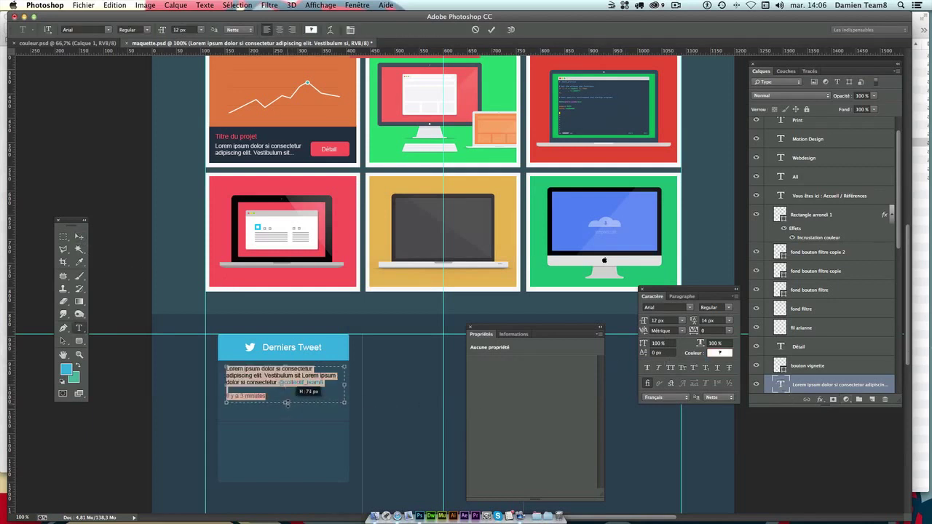
pyautogui.click(80, 236)
pyautogui.moveTo(275, 375); pyautogui.dragTo(275, 380)
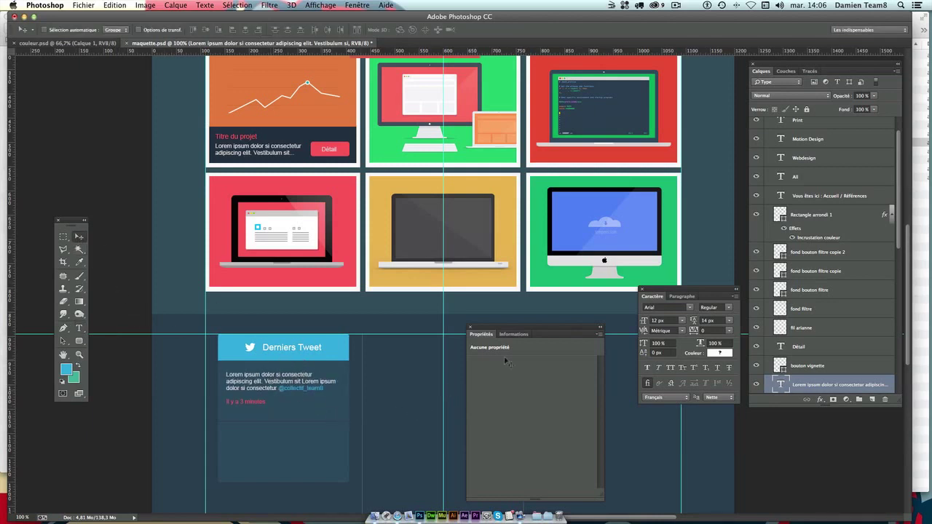
# Set the tweet text's line spacing to 15 px.
pyautogui.click(713, 320)
pyautogui.write('15')
pyautogui.press('Return')
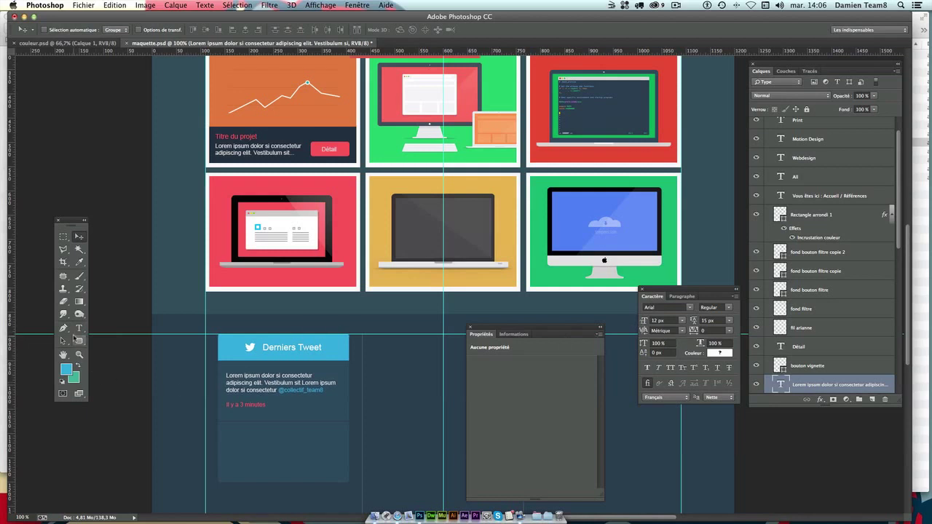
# Set all the tweet text to 13 px and make its frame taller.
pyautogui.click(79, 327)
pyautogui.doubleClick(234, 375)
pyautogui.moveTo(323, 389); pyautogui.dragTo(208, 374)
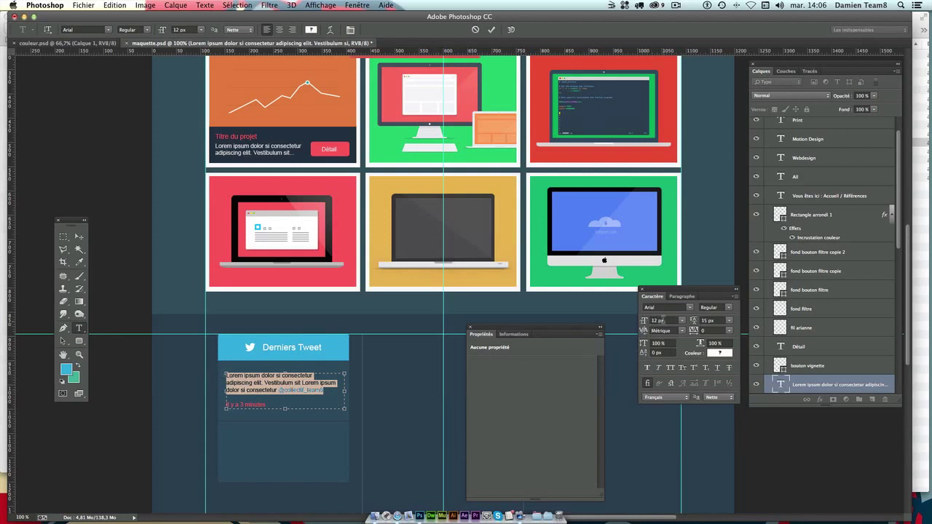
pyautogui.doubleClick(661, 321)
pyautogui.write('1')
pyautogui.press('Return')
pyautogui.write('3')
pyautogui.press('Return')
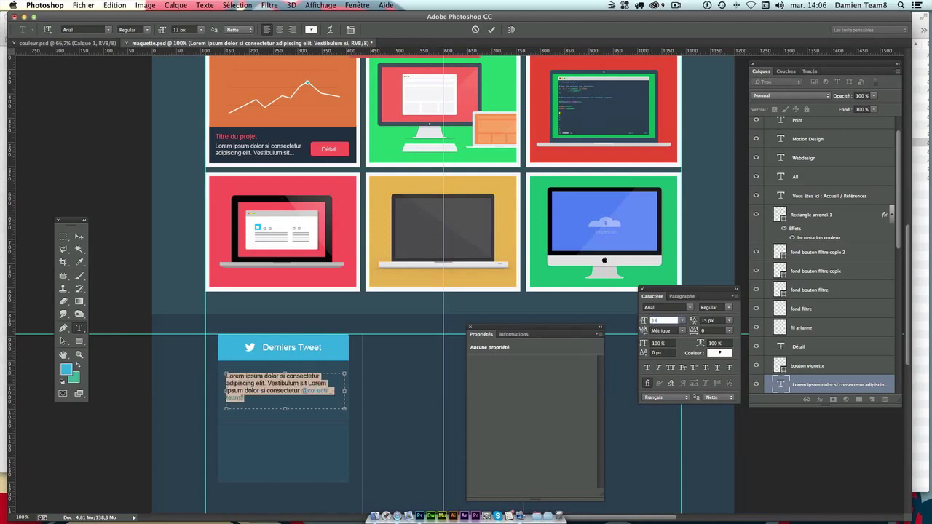
pyautogui.click(283, 391)
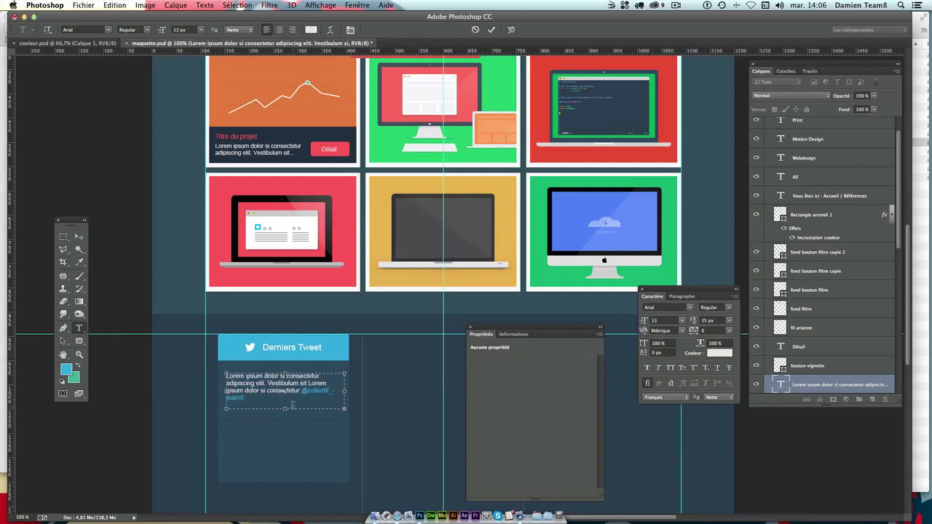
pyautogui.moveTo(284, 411); pyautogui.dragTo(283, 413)
# Delete 'sit.' after Vestibulum and nudge the tweet text up.
pyautogui.doubleClick(307, 383)
pyautogui.press('BackSpace')
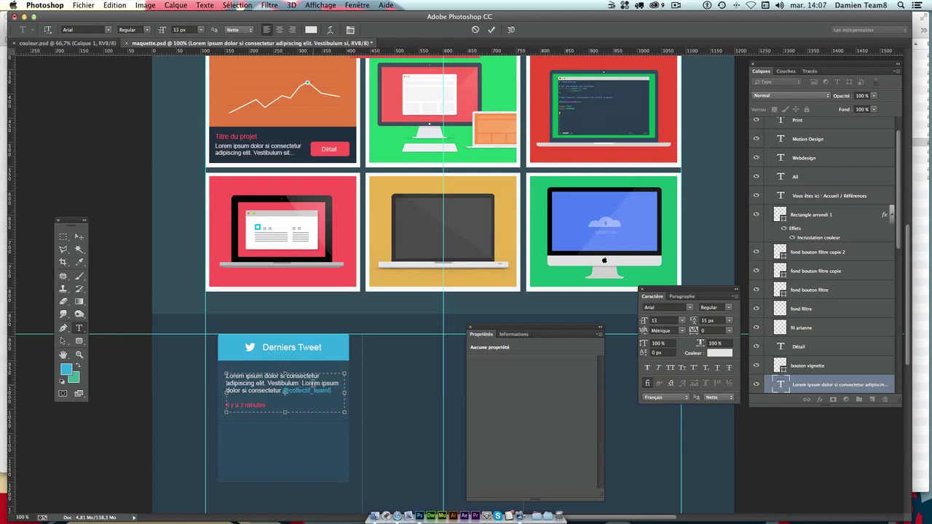
pyautogui.click(80, 237)
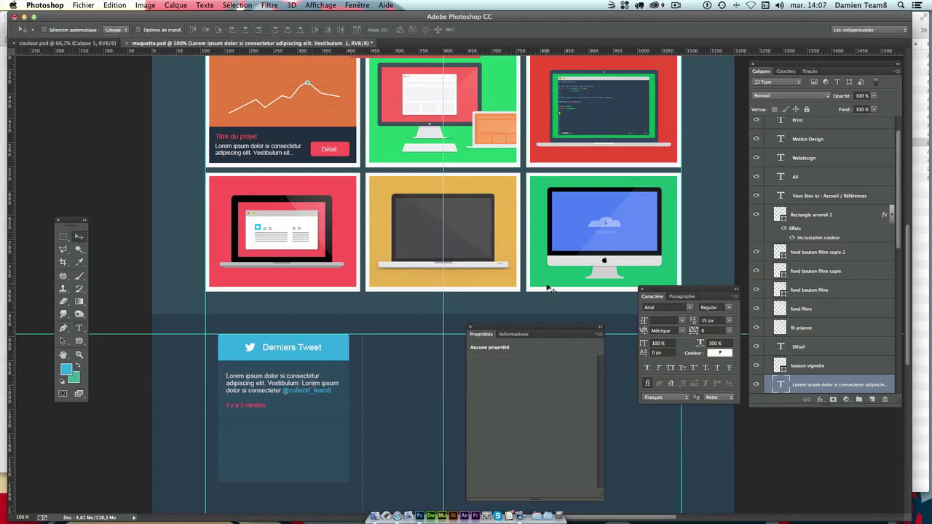
pyautogui.press('Up')
pyautogui.press('Up')
pyautogui.press('Up')
pyautogui.press('Up')
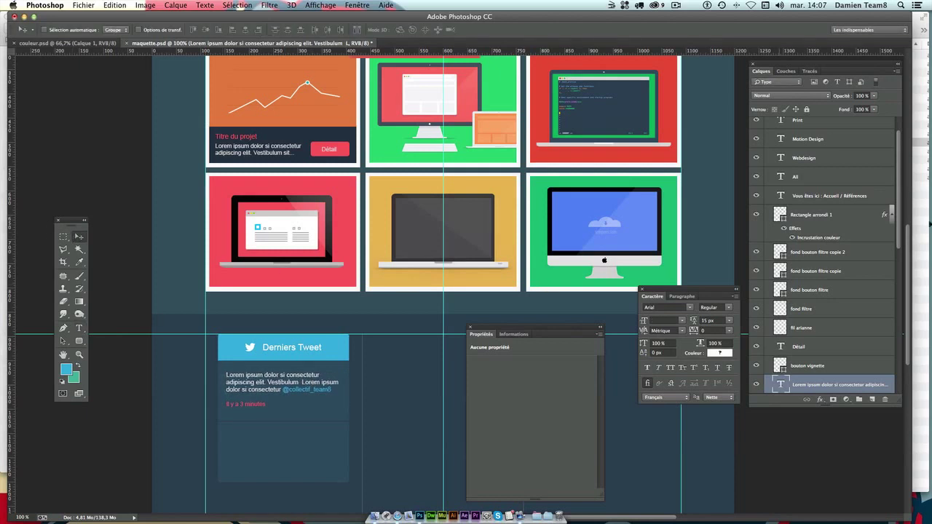
# Increase the tweet text's line spacing to 16 px.
pyautogui.click(715, 321)
pyautogui.write('86')
pyautogui.press('Return')
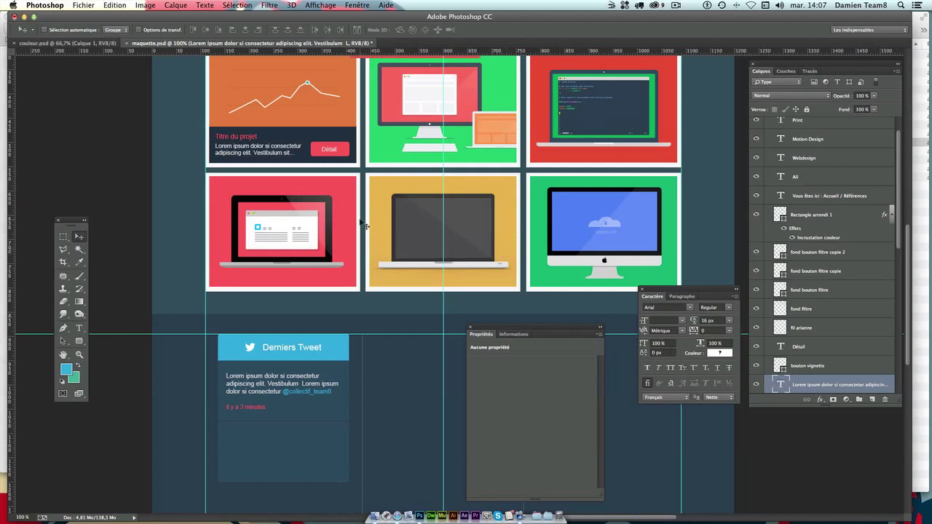
# Alt-drag a copy of the tweet 120 px lower and change its timestamp to 'Il y a 1 heure'.
pyautogui.moveTo(337, 205); pyautogui.dragTo(337, 265)
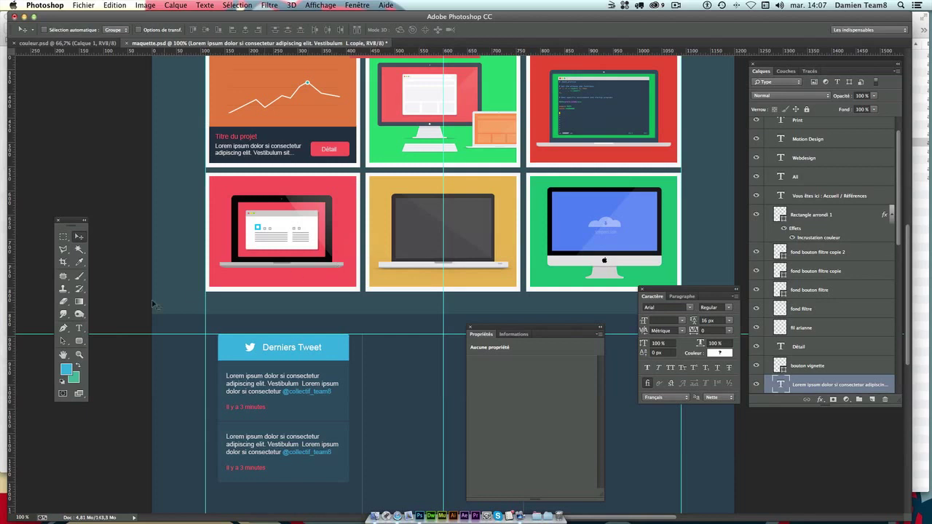
pyautogui.click(79, 328)
pyautogui.click(228, 464)
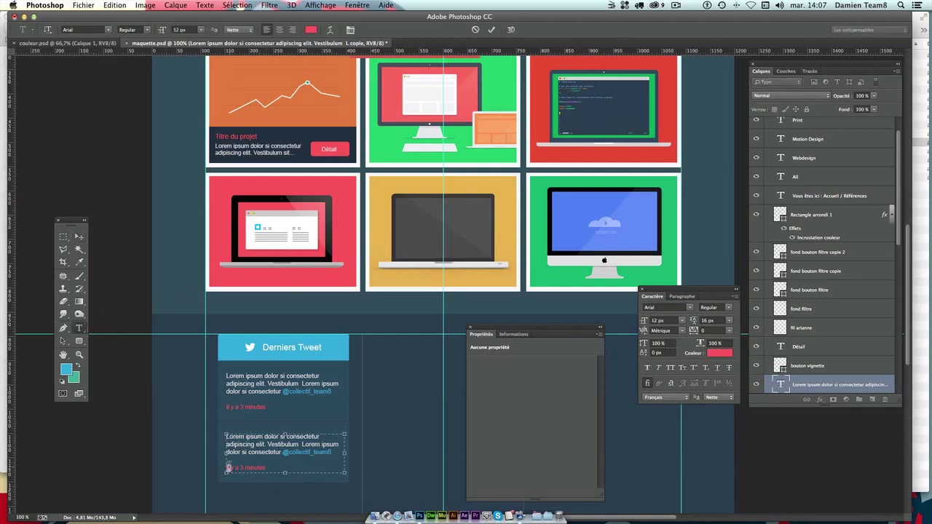
pyautogui.moveTo(240, 466); pyautogui.dragTo(300, 466)
pyautogui.write('1')
# Commit the timestamp edit, pan to show the whole footer, and hide the guides.
pyautogui.click(78, 236)
pyautogui.moveTo(375, 260)
pyautogui.mouseDown()
pyautogui.moveTo(304, 215)
pyautogui.moveTo(301, 146)
pyautogui.mouseUp()
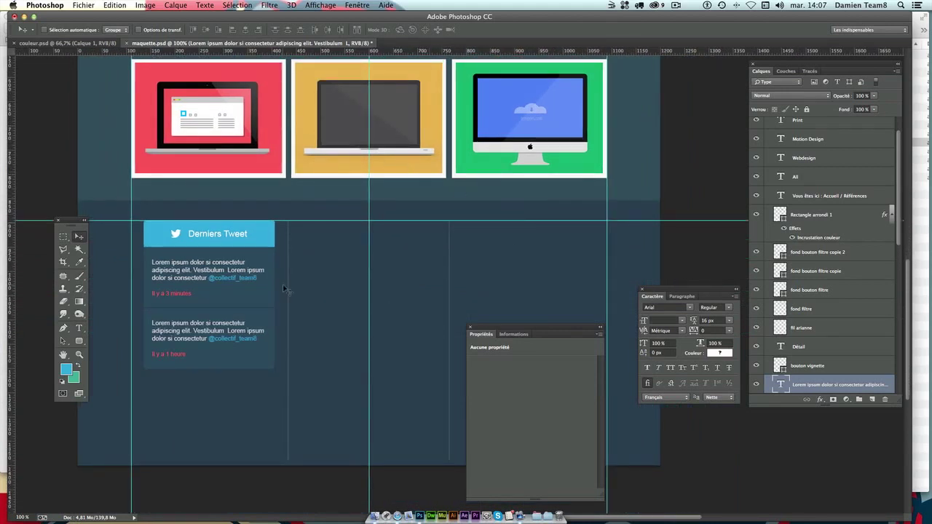
pyautogui.hotkey('ctrl', ';')
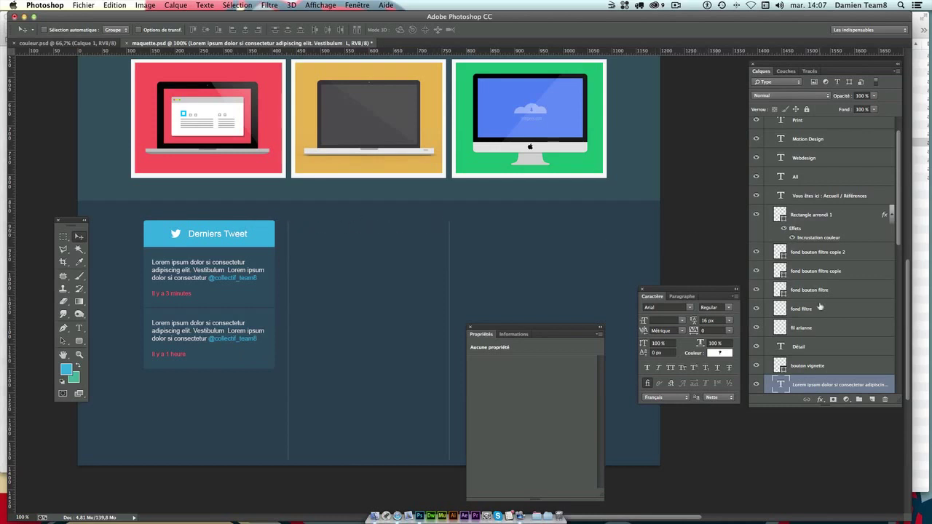
# Select the Derniers Tweet header layers down to fond footer, excluding both liseret layers.
pyautogui.scroll(-5, 823, 291)
pyautogui.scroll(-4, 826, 273)
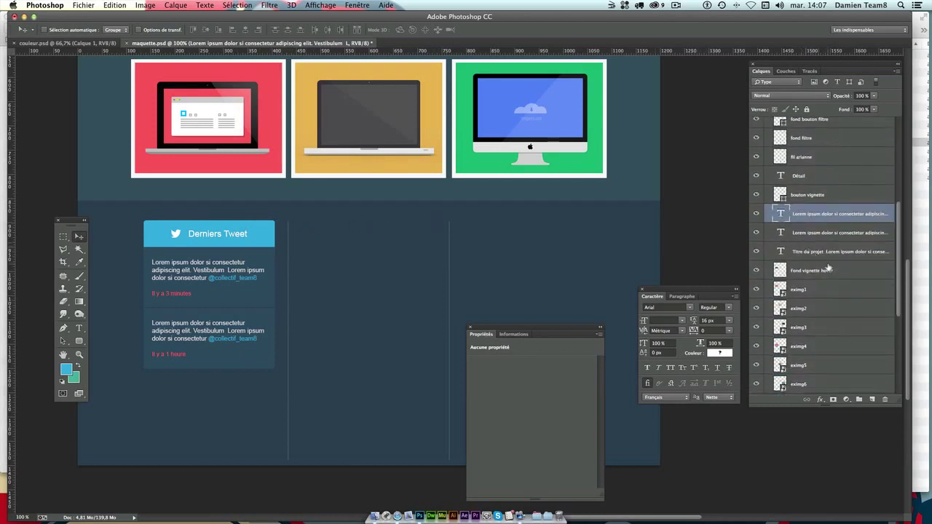
pyautogui.scroll(1, 819, 236)
pyautogui.scroll(3, 819, 235)
pyautogui.scroll(2, 817, 236)
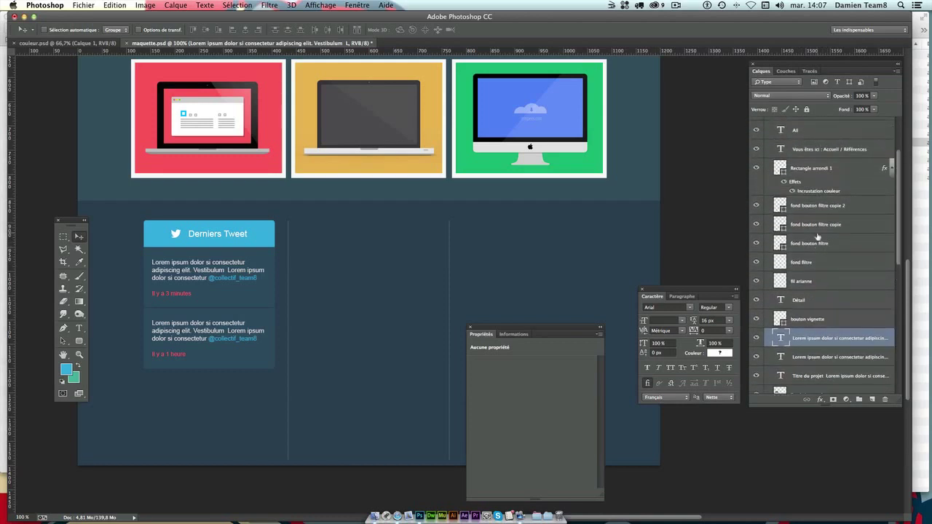
pyautogui.scroll(-4, 817, 237)
pyautogui.scroll(-3, 817, 237)
pyautogui.scroll(-2, 819, 244)
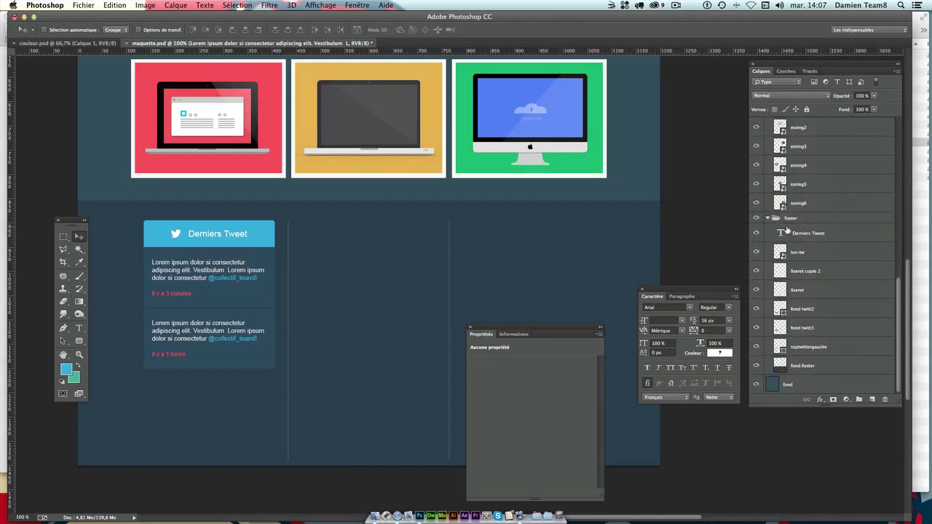
pyautogui.click(822, 234)
pyautogui.keyDown('shift'); pyautogui.click(811, 366); pyautogui.keyUp('shift')
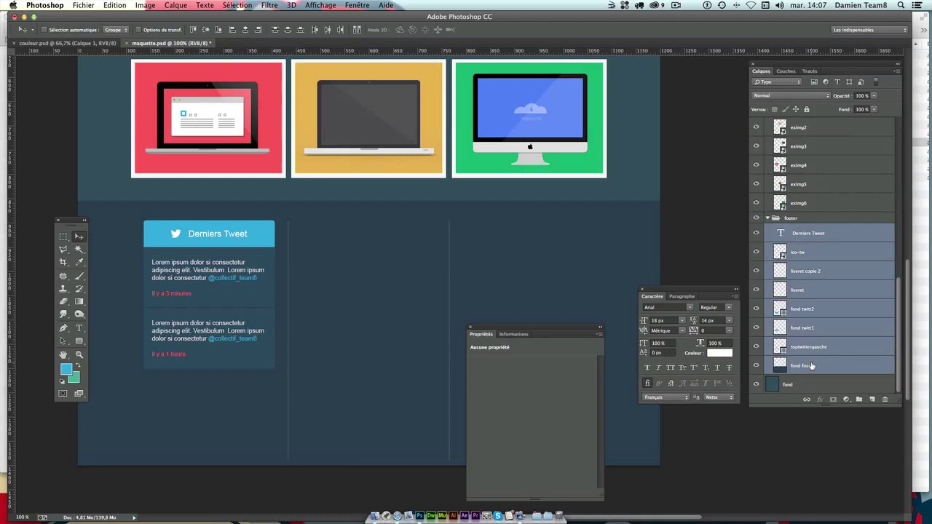
pyautogui.keyDown('ctrl'); pyautogui.click(819, 274); pyautogui.keyUp('ctrl')
pyautogui.keyDown('ctrl'); pyautogui.click(809, 292); pyautogui.keyUp('ctrl')
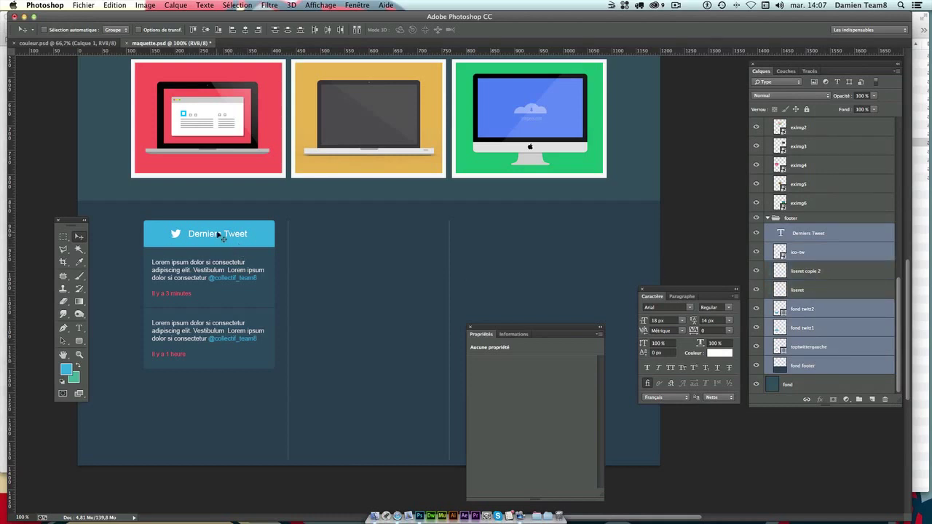
# Drop fond footer from the selection and drag the Derniers Tweet header down over the tweet box.
pyautogui.moveTo(218, 233); pyautogui.dragTo(222, 243)
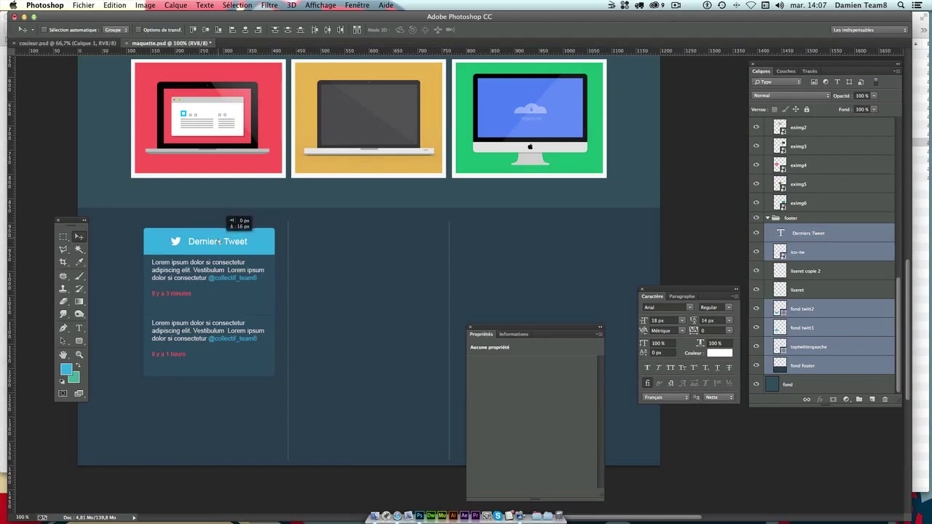
pyautogui.hotkey('ctrl', 'z')
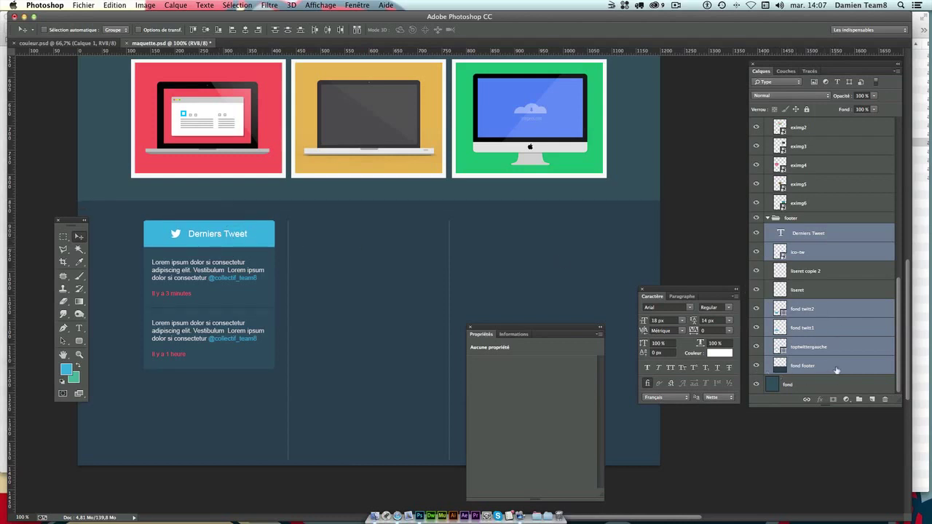
pyautogui.keyDown('ctrl'); pyautogui.click(829, 370); pyautogui.keyUp('ctrl')
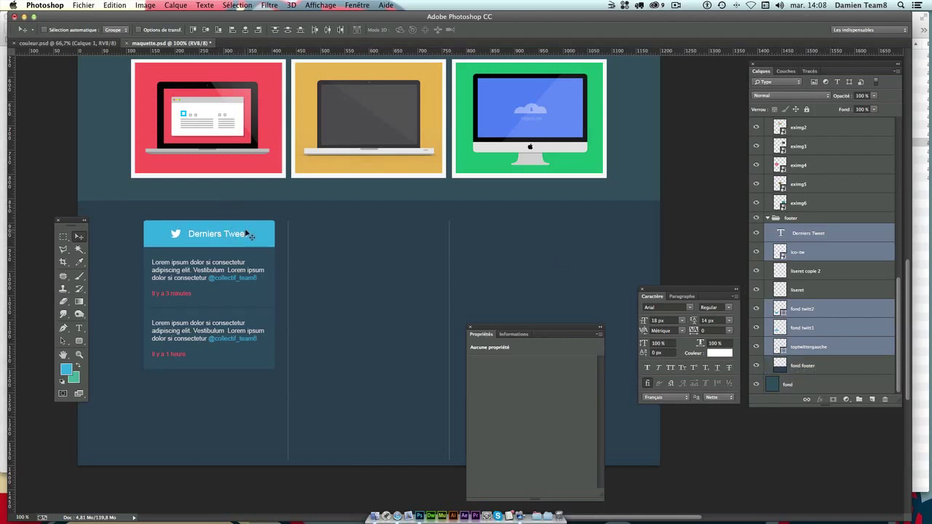
pyautogui.moveTo(248, 233); pyautogui.dragTo(246, 241)
pyautogui.hotkey('ctrl', 'z')
pyautogui.scroll(2, 826, 321)
pyautogui.scroll(1, 822, 322)
pyautogui.scroll(-3, 821, 322)
pyautogui.scroll(2, 821, 322)
pyautogui.scroll(2, 820, 321)
pyautogui.scroll(2, 821, 321)
pyautogui.scroll(2, 821, 321)
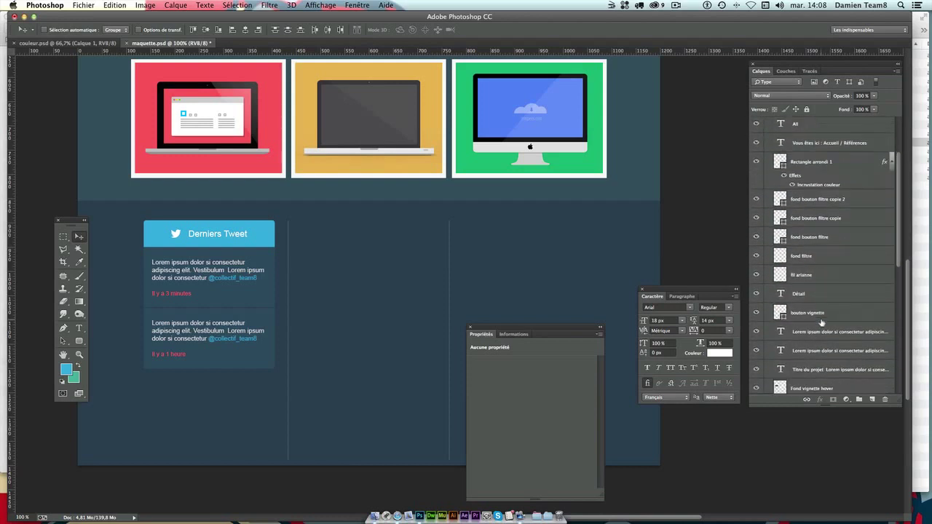
pyautogui.scroll(-2, 821, 322)
pyautogui.scroll(-2, 821, 322)
pyautogui.moveTo(237, 216); pyautogui.dragTo(234, 234)
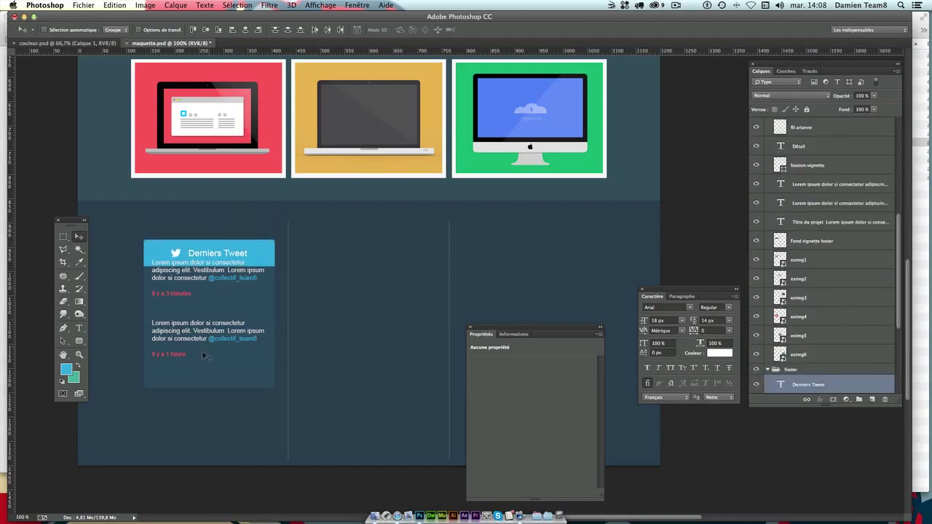
# Identify and select both tweet text layers by toggling their visibility.
pyautogui.click(193, 355)
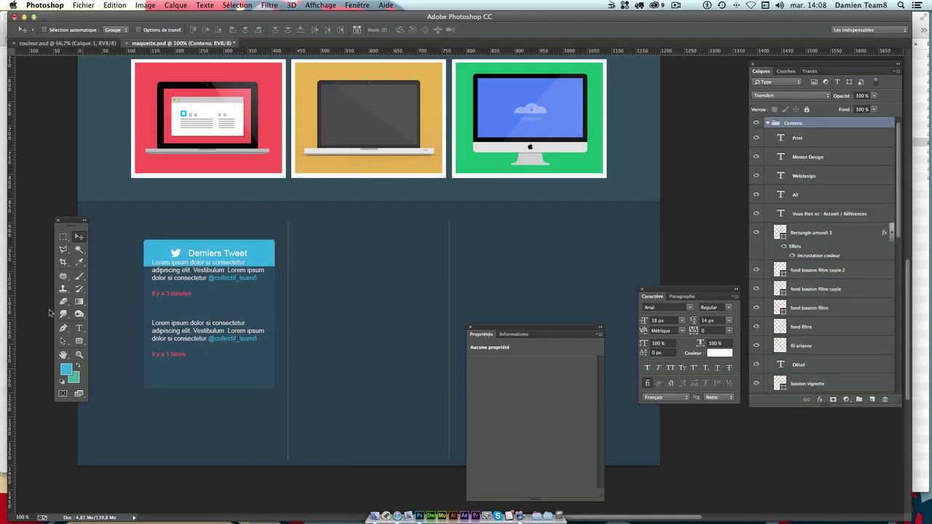
pyautogui.click(79, 328)
pyautogui.click(192, 333)
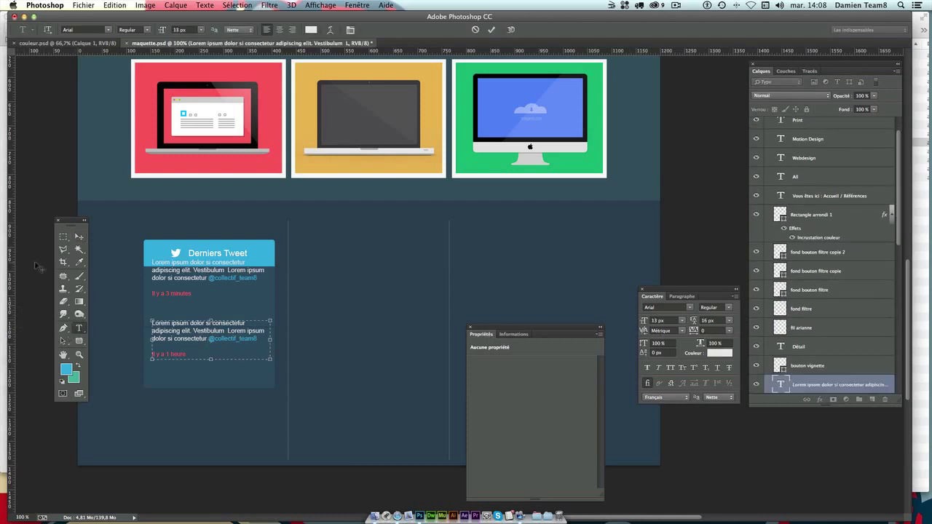
pyautogui.click(78, 236)
pyautogui.scroll(-2, 842, 335)
pyautogui.scroll(-2, 842, 335)
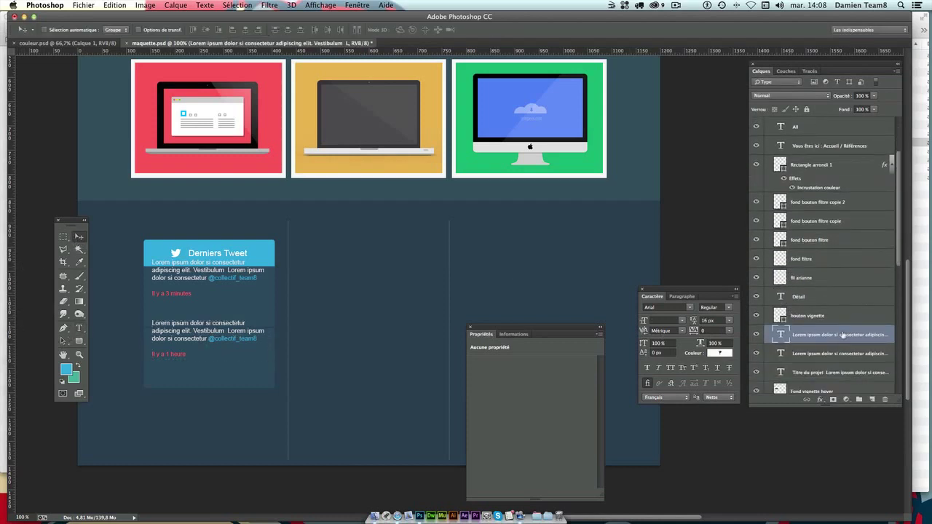
pyautogui.click(756, 353)
pyautogui.click(756, 335)
pyautogui.keyDown('shift'); pyautogui.click(833, 353); pyautogui.keyUp('shift')
# Move both tweet texts into the footer group and shift them down below the header.
pyautogui.scroll(5, 832, 352)
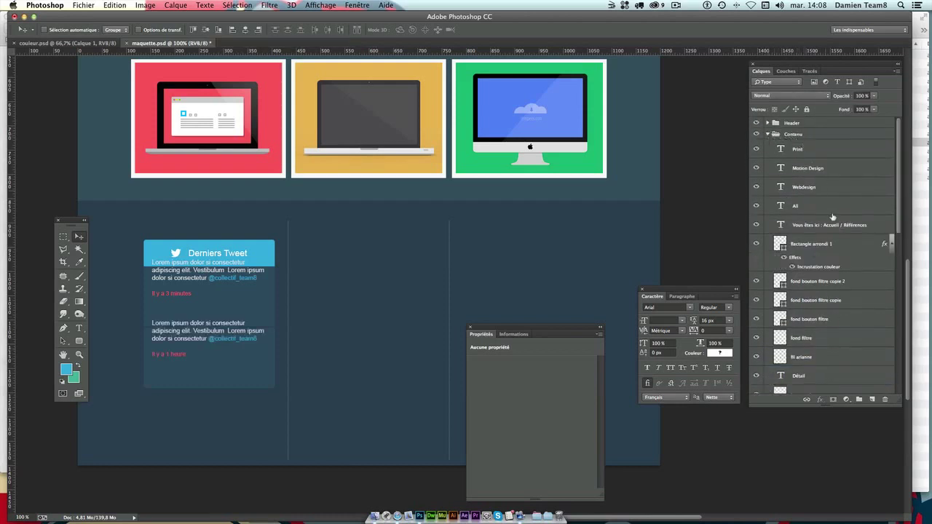
pyautogui.scroll(-3, 833, 270)
pyautogui.moveTo(833, 344)
pyautogui.mouseDown()
pyautogui.moveTo(822, 425)
pyautogui.moveTo(798, 230)
pyautogui.mouseUp()
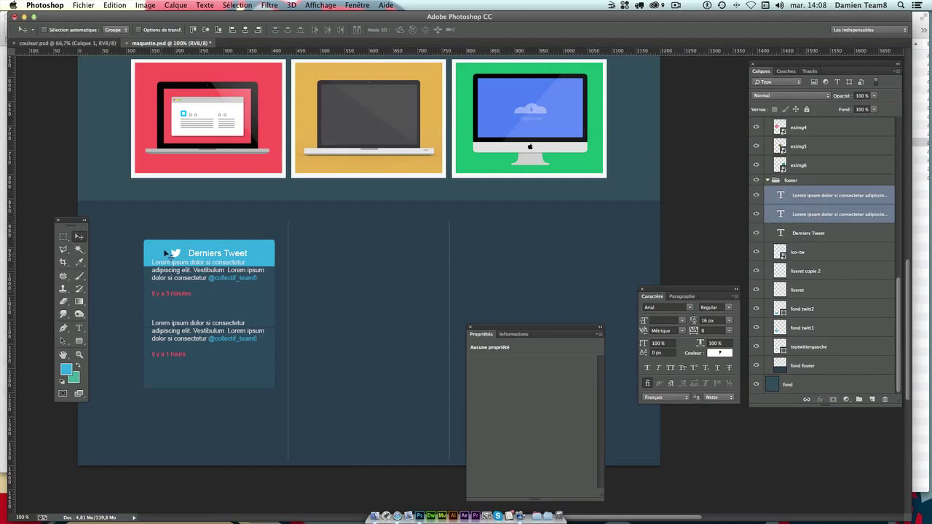
pyautogui.moveTo(166, 253); pyautogui.dragTo(167, 270)
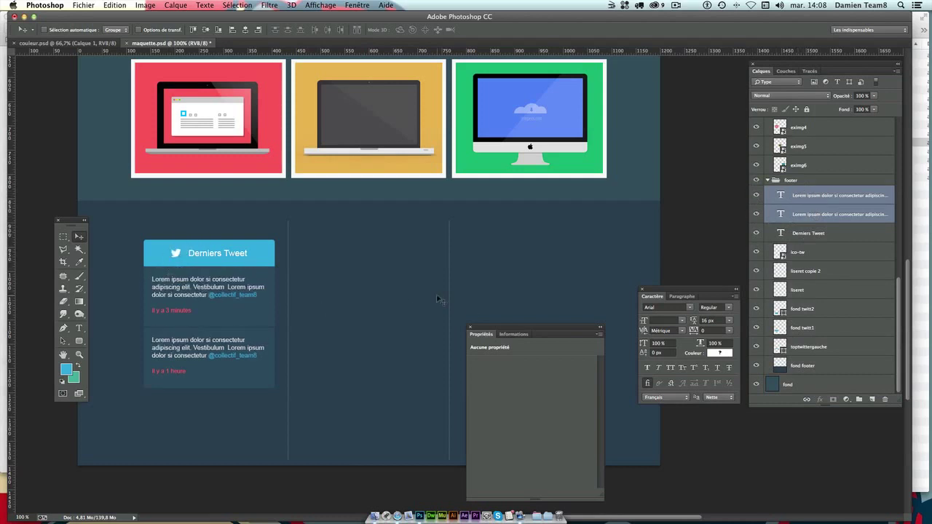
pyautogui.press('Down')
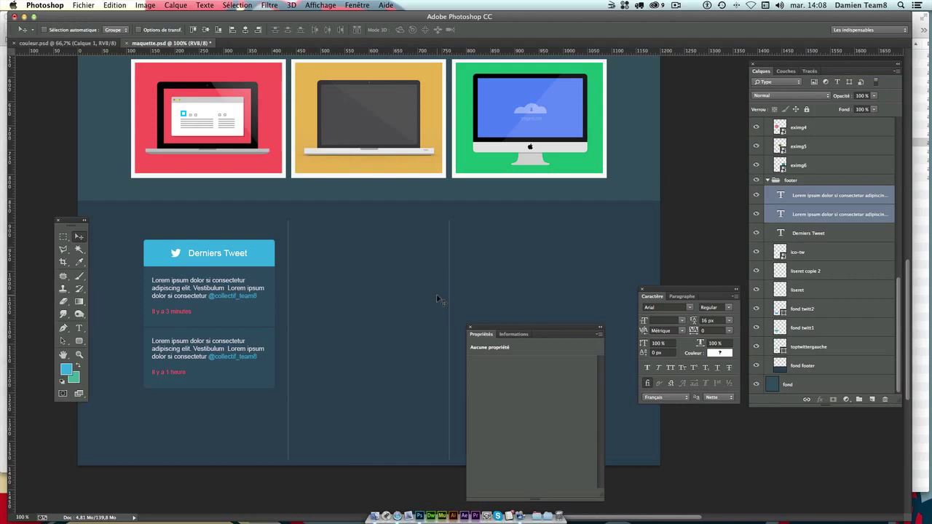
# Show guides, add a horizontal guide at the tweet box top, and Alt-drag a tweet copy into the second column.
pyautogui.hotkey('ctrl', ';')
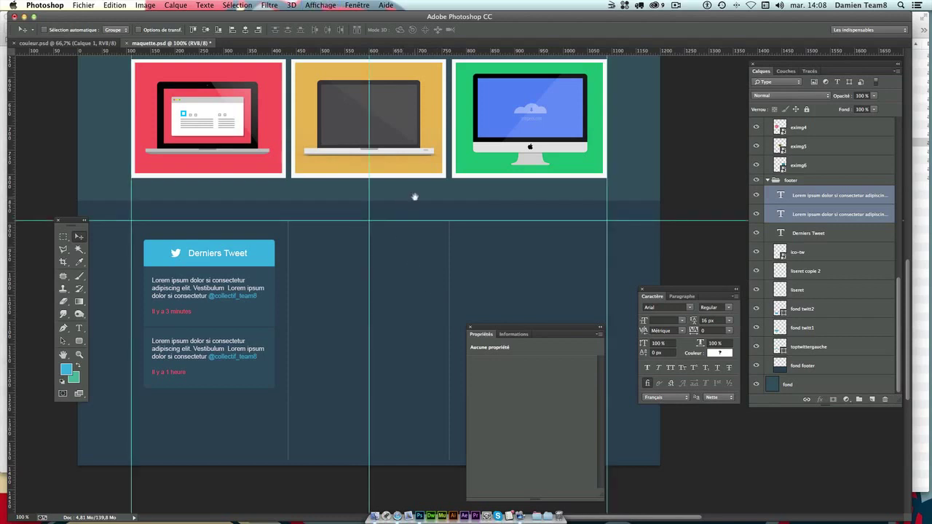
pyautogui.moveTo(413, 196); pyautogui.dragTo(404, 169)
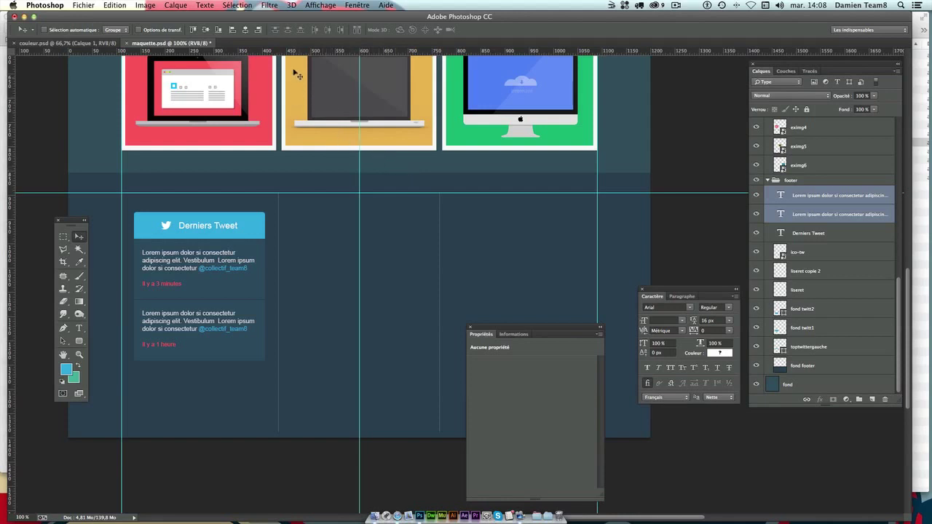
pyautogui.moveTo(287, 55); pyautogui.dragTo(291, 213)
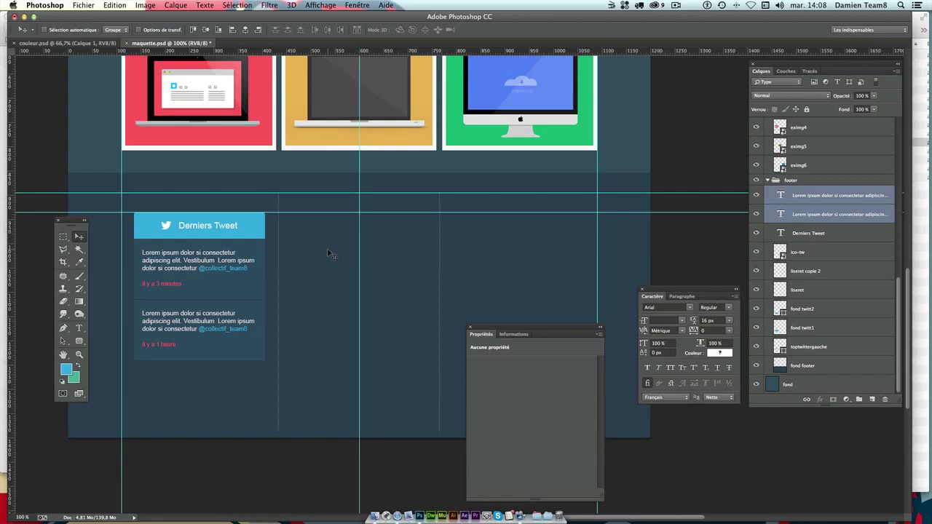
pyautogui.click(833, 196)
pyautogui.moveTo(323, 307); pyautogui.dragTo(312, 261)
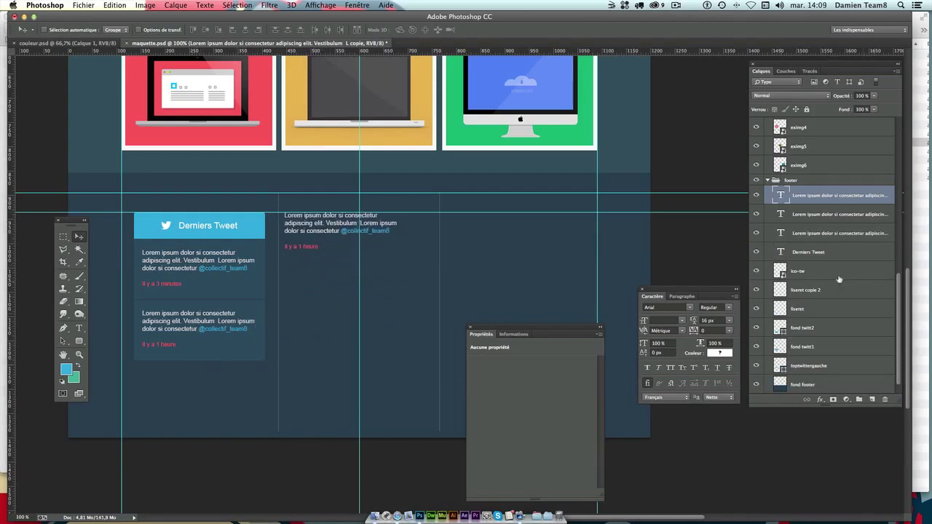
# Narrow the copied text box and list Accueil, A propos, Références, Actualités, CV, Partenaires, Contact.
pyautogui.doubleClick(781, 195)
pyautogui.click(308, 243)
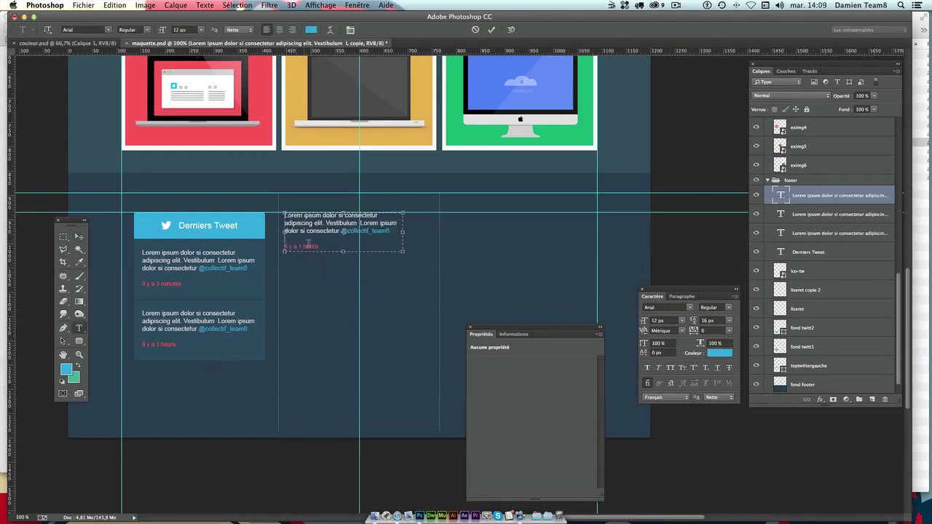
pyautogui.hotkey('ctrl', 'a')
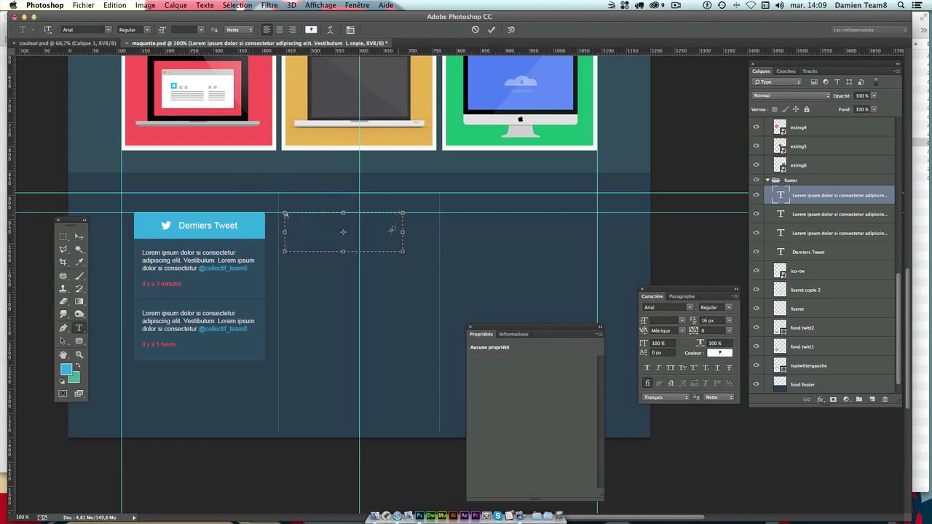
pyautogui.moveTo(403, 252)
pyautogui.mouseDown()
pyautogui.moveTo(347, 263)
pyautogui.moveTo(320, 364)
pyautogui.mouseUp()
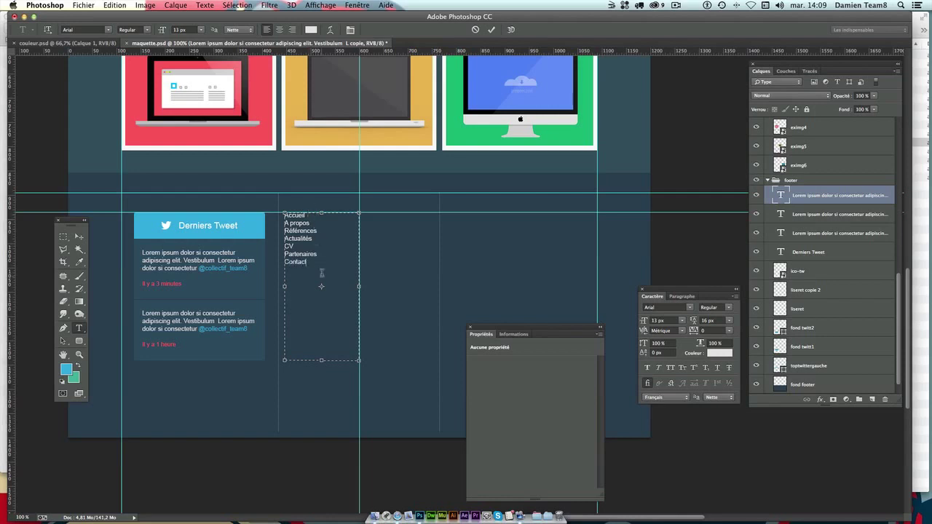
pyautogui.press('super+a')
# Turn the link list text teal by swapping the foreground and background colours.
pyautogui.scroll(3, 417, 362)
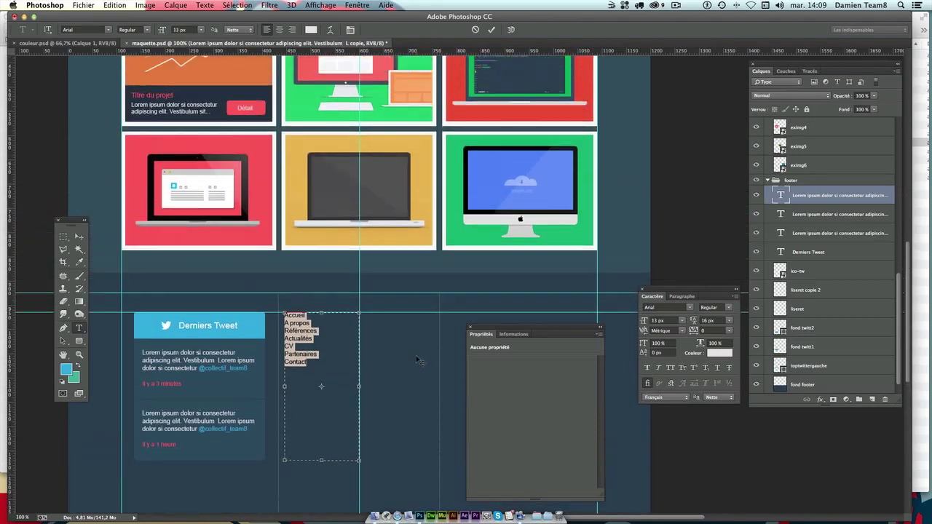
pyautogui.scroll(-2, 417, 362)
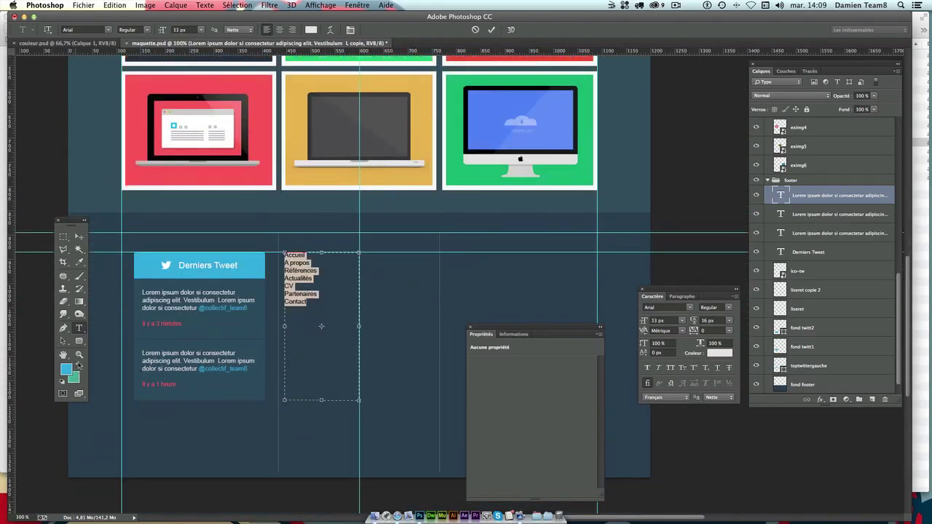
pyautogui.click(83, 368)
pyautogui.click(303, 300)
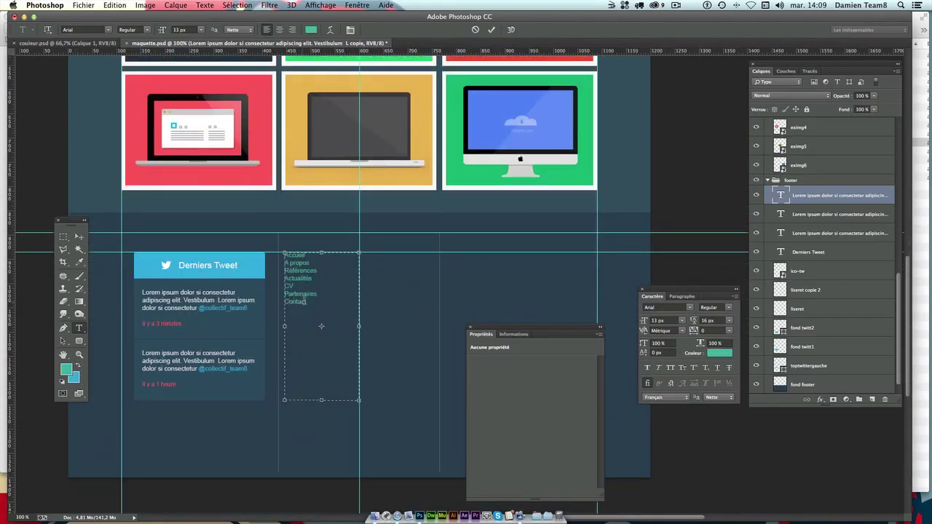
pyautogui.press('super+a')
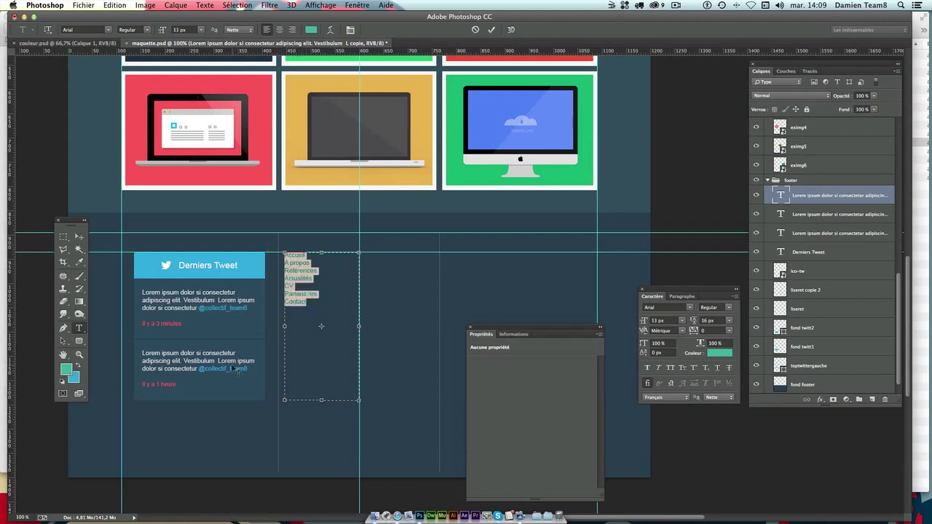
# Set the links' leading to 35 px, commit, and nudge the list slightly right.
pyautogui.scroll(5, 116, 386)
pyautogui.scroll(5, 116, 386)
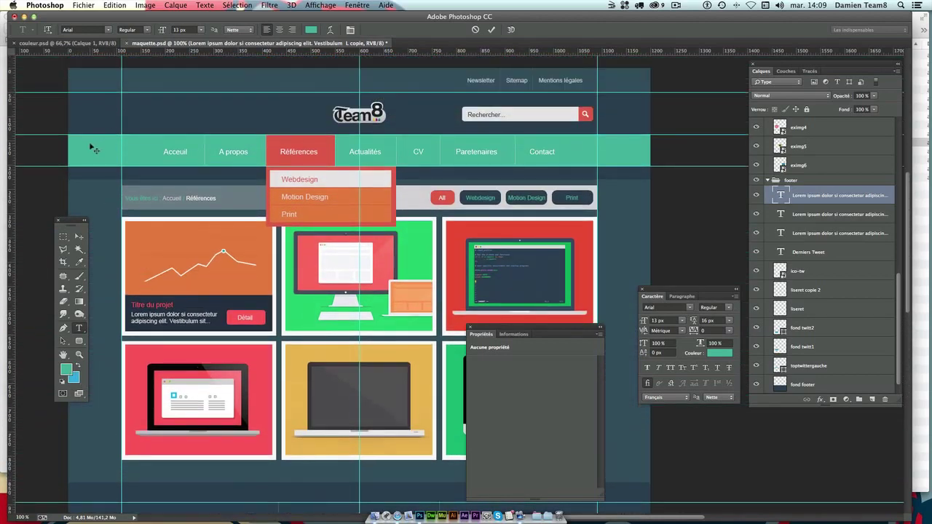
pyautogui.scroll(-3, 193, 345)
pyautogui.scroll(-5, 204, 345)
pyautogui.scroll(-2, 219, 346)
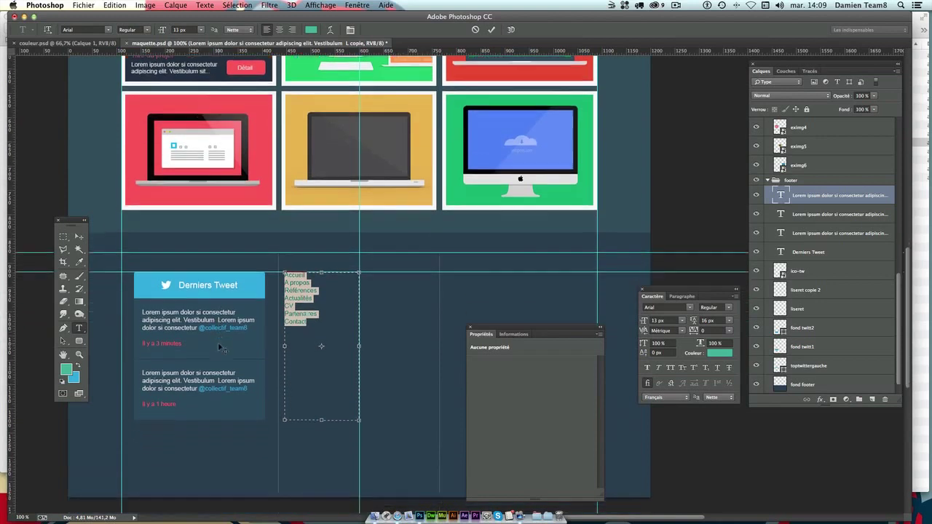
pyautogui.click(709, 320)
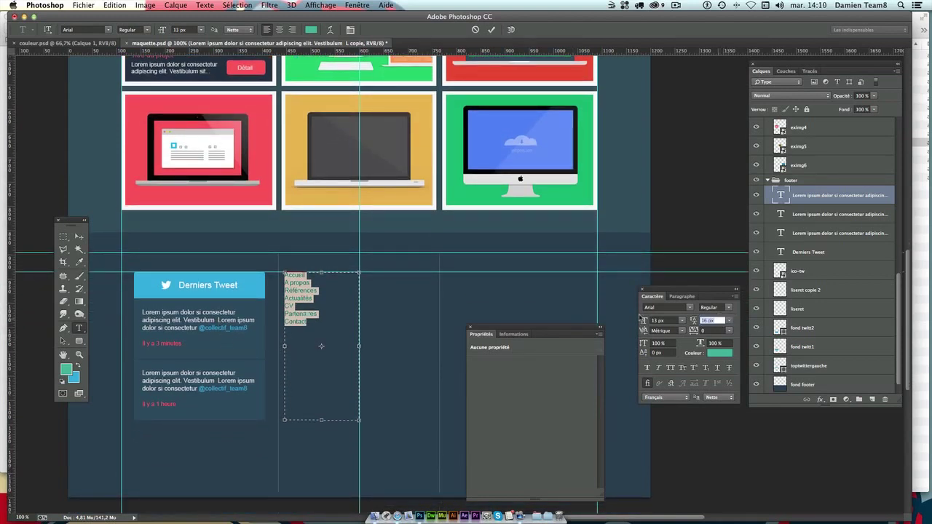
pyautogui.write('35')
pyautogui.press('Return')
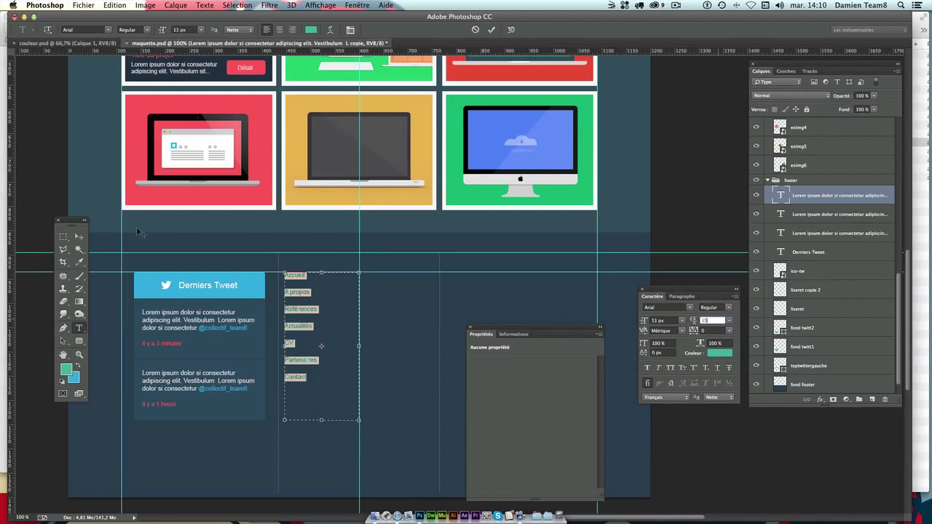
pyautogui.click(79, 237)
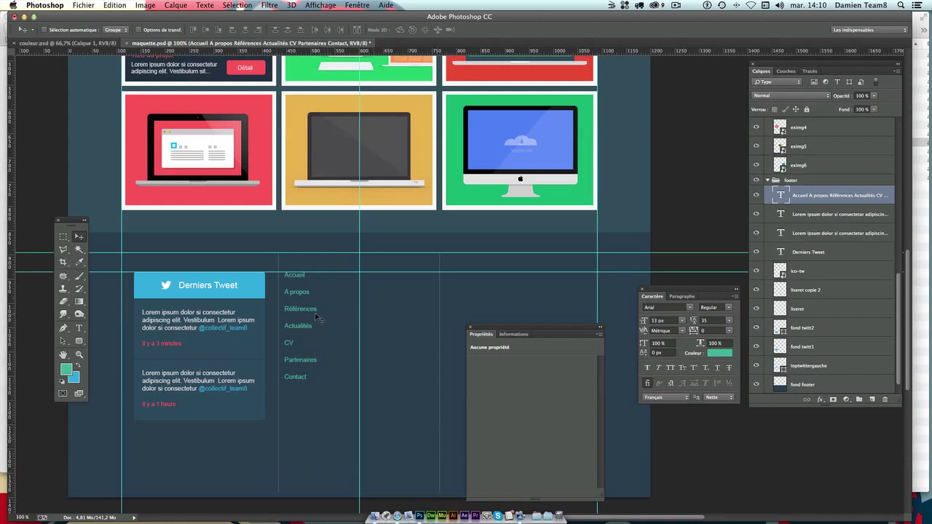
pyautogui.press('Right')
pyautogui.press('Right')
pyautogui.press('Right')
pyautogui.press('Right')
pyautogui.press('Right')
pyautogui.press('Right')
pyautogui.press('Right')
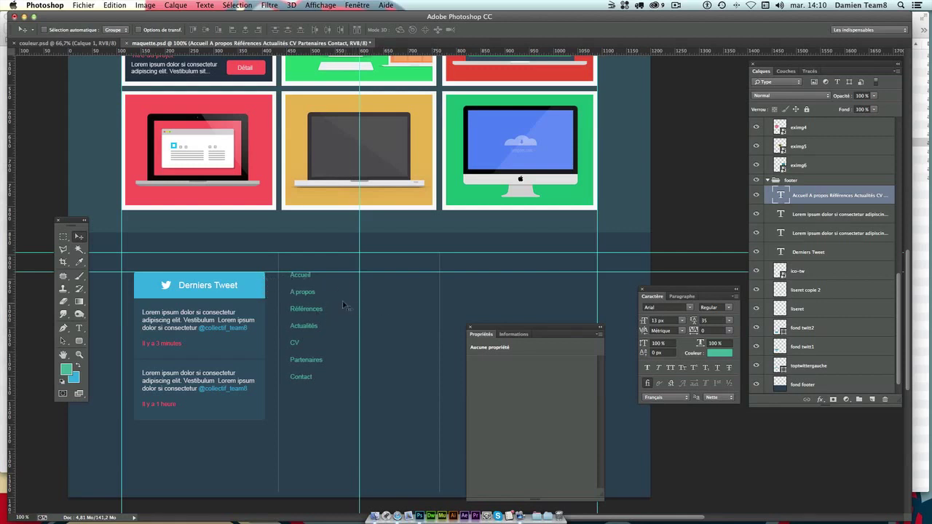
# Duplicate the link list about 152 px right into the next column.
pyautogui.keyDown('alt'); pyautogui.moveTo(308, 293); pyautogui.dragTo(377, 296); pyautogui.keyUp('alt')
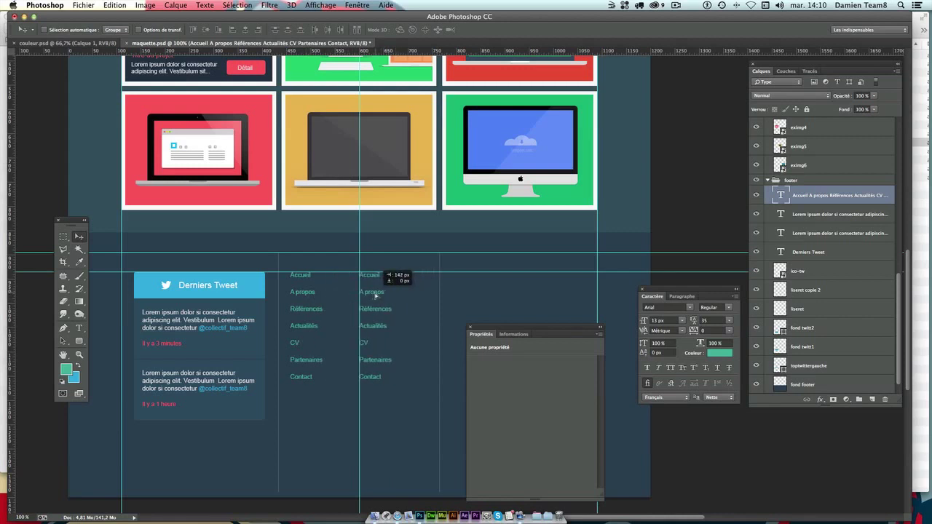
pyautogui.moveTo(377, 296); pyautogui.dragTo(374, 295)
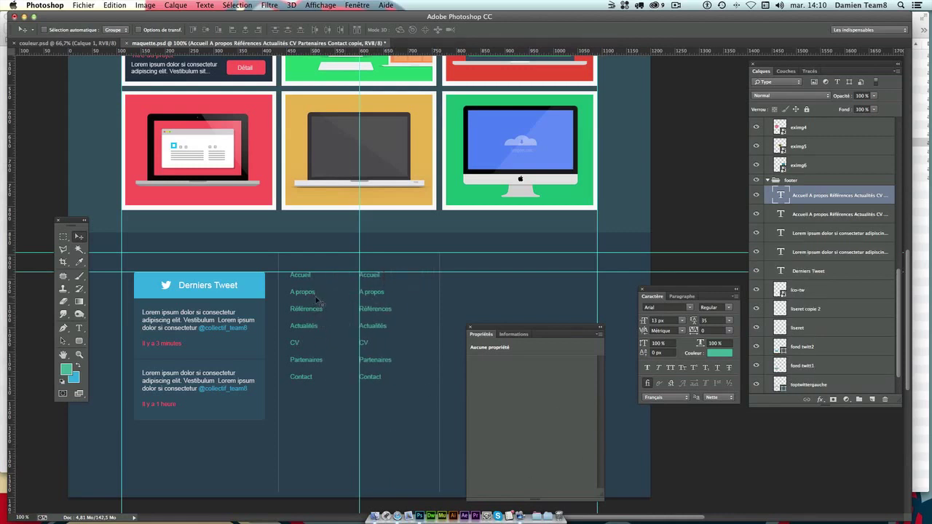
pyautogui.press('super+z')
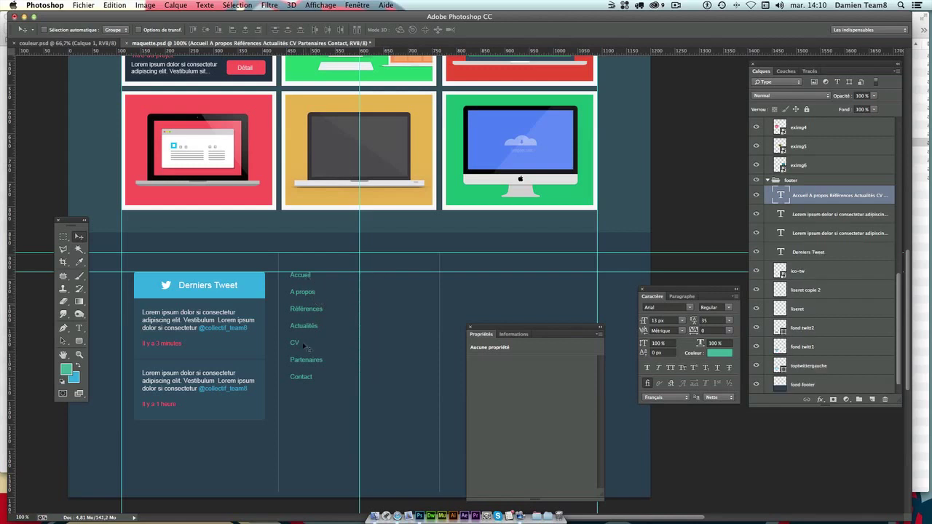
pyautogui.keyDown('alt'); pyautogui.moveTo(312, 294); pyautogui.dragTo(369, 300); pyautogui.keyUp('alt')
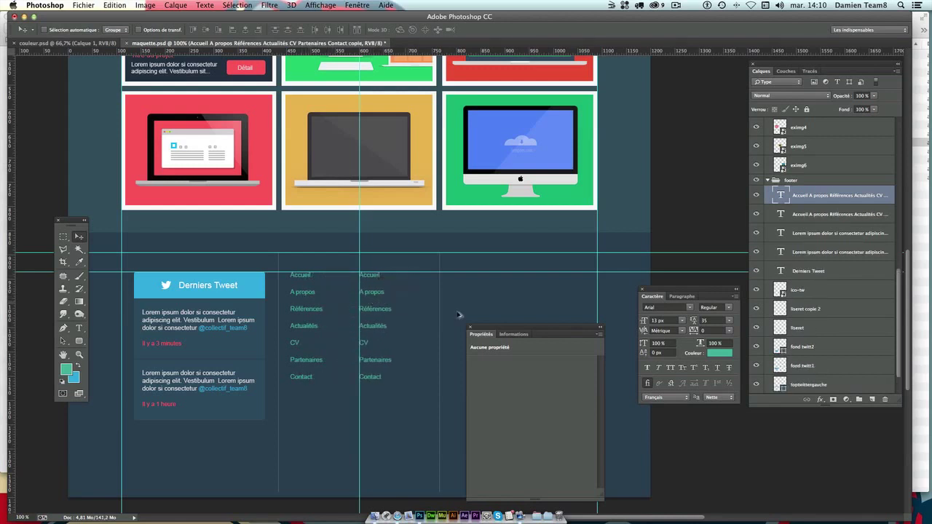
# Recolour the duplicate light grey #d3d3d3, sampled from the Webdesign menu item.
pyautogui.click(718, 354)
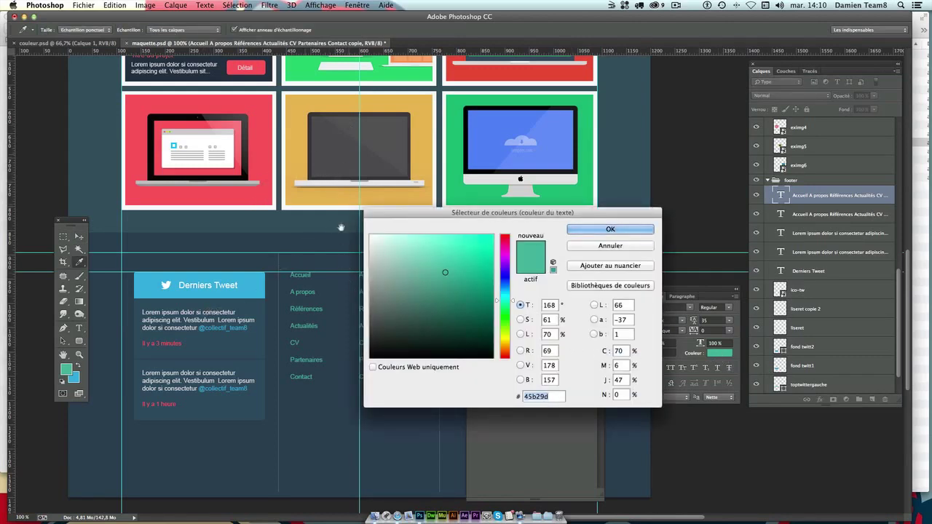
pyautogui.scroll(3, 340, 228)
pyautogui.scroll(3, 339, 204)
pyautogui.scroll(2, 335, 168)
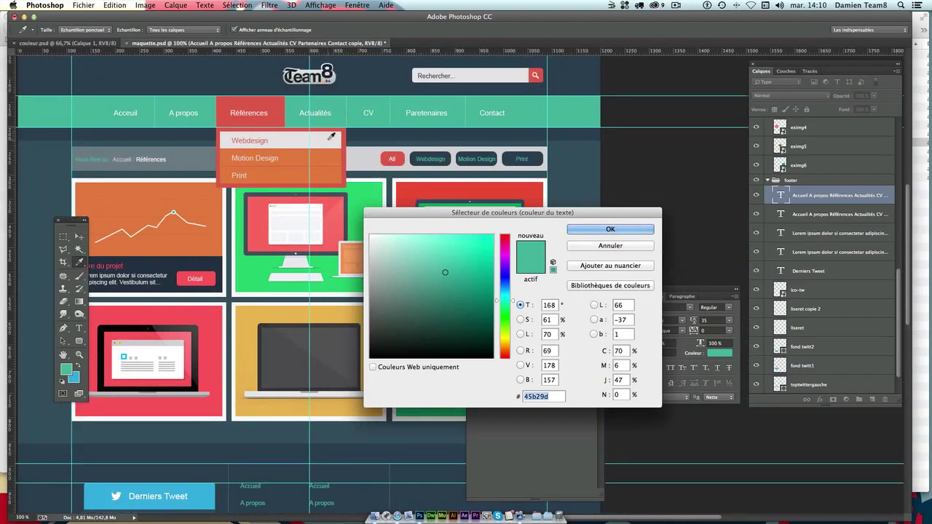
pyautogui.click(329, 138)
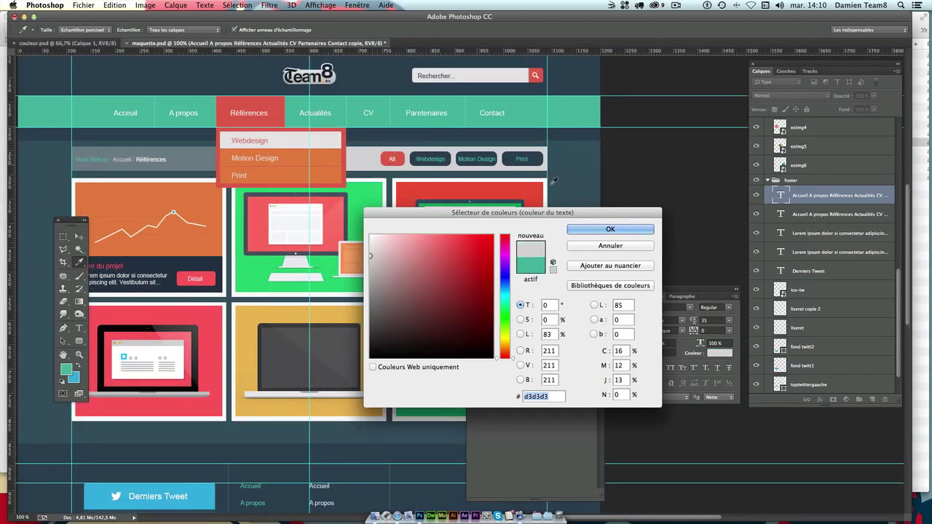
pyautogui.click(588, 230)
pyautogui.scroll(-10, 495, 262)
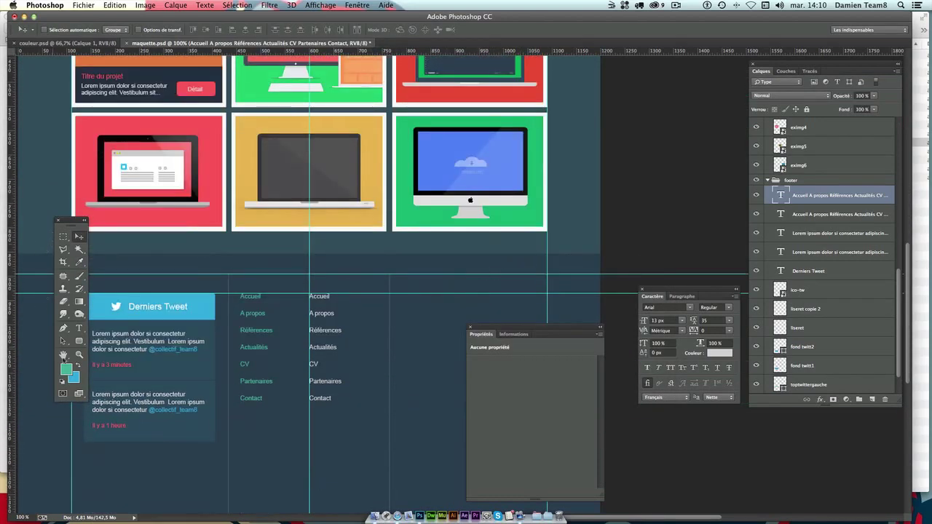
# Replace the copied column's lines with Newsletter, Sitemap and Mentions légales, then hide the guides.
pyautogui.click(79, 328)
pyautogui.moveTo(310, 296); pyautogui.dragTo(375, 412)
pyautogui.write('Newsletter')
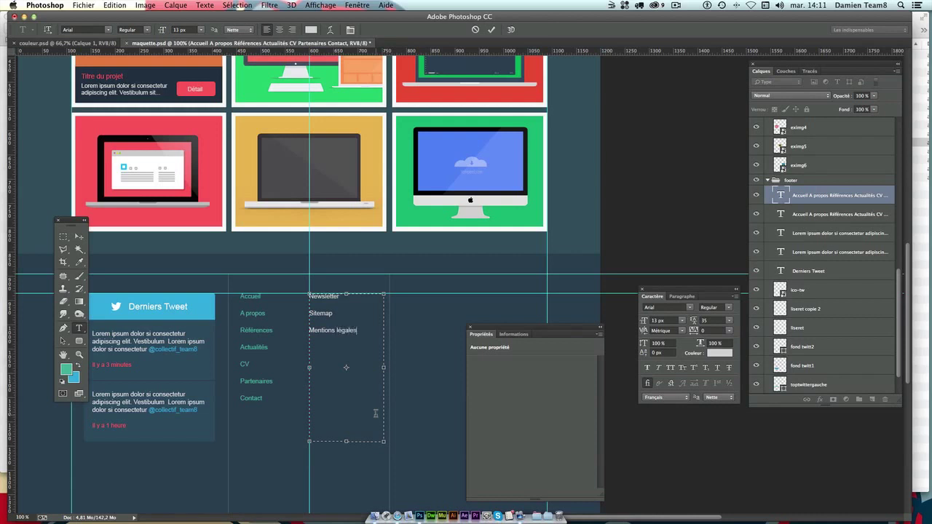
pyautogui.click(79, 237)
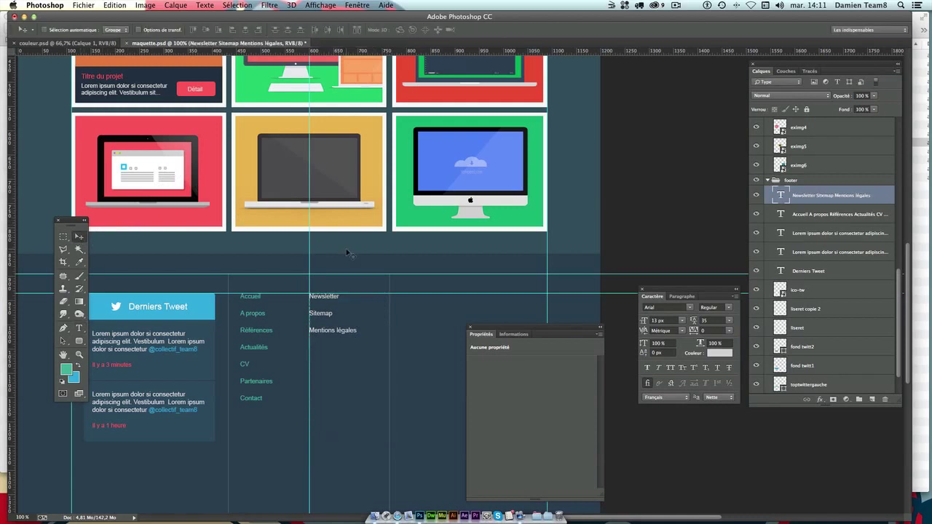
pyautogui.hotkey('ctrl', ';')
pyautogui.scroll(-3, 381, 245)
# Nudge the Newsletter column 5 px right and turn the guides back on.
pyautogui.scroll(2, 386, 247)
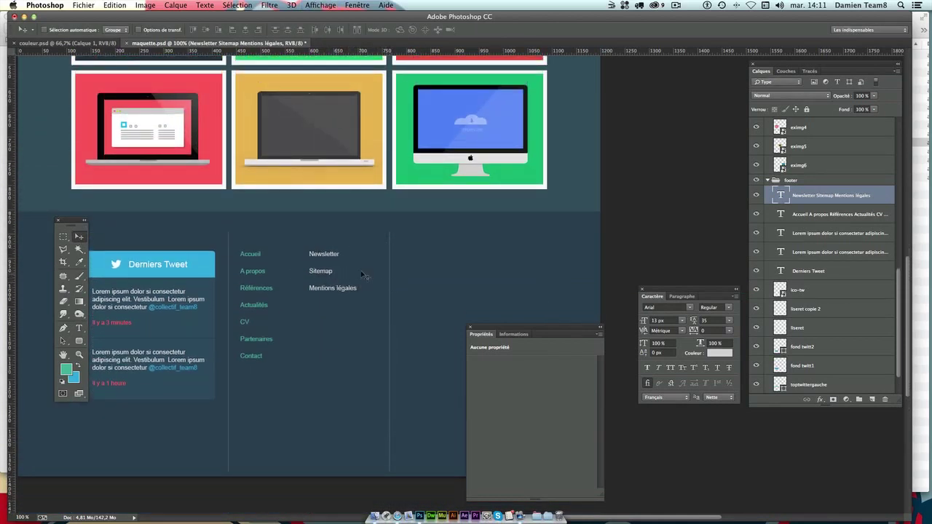
pyautogui.moveTo(337, 257); pyautogui.dragTo(341, 257)
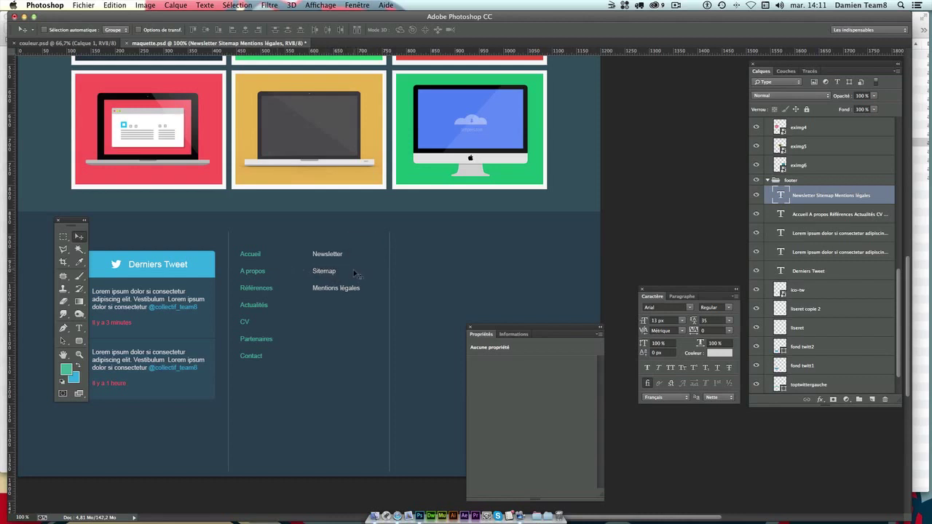
pyautogui.scroll(1, 389, 234)
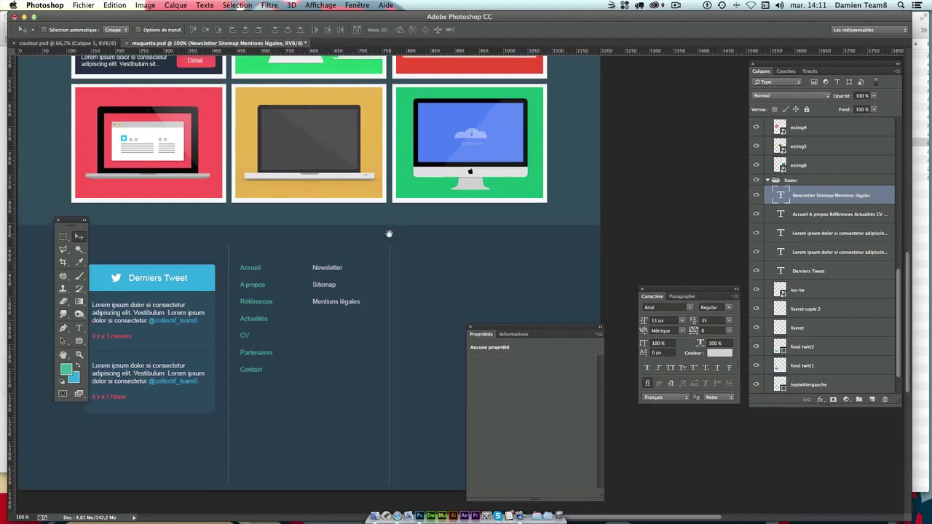
pyautogui.scroll(3, 386, 238)
pyautogui.scroll(1, 387, 238)
pyautogui.scroll(-1, 386, 238)
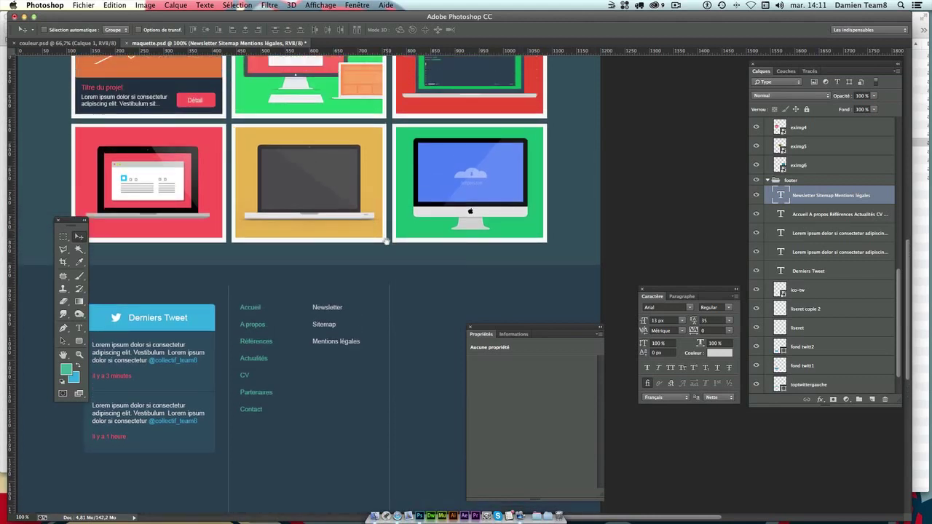
pyautogui.scroll(-2, 386, 240)
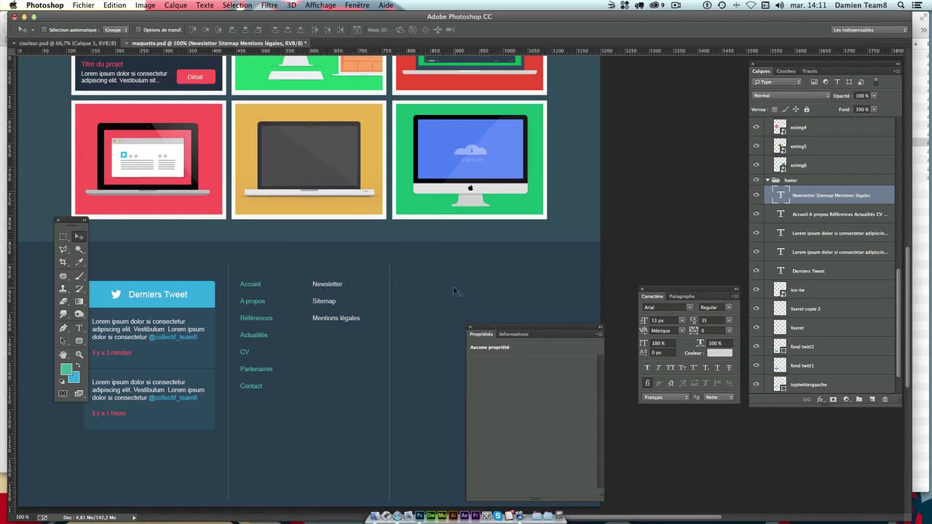
pyautogui.scroll(-1, 472, 295)
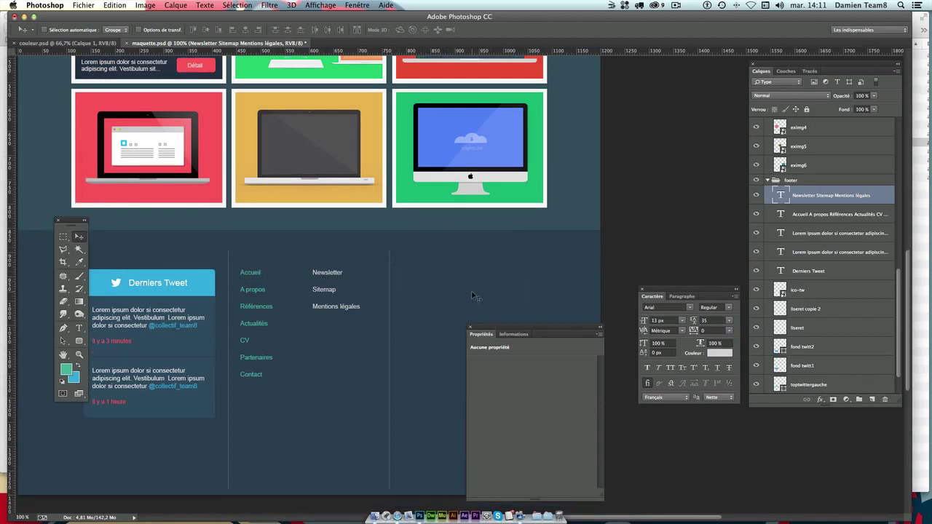
pyautogui.press('super+semicolon')
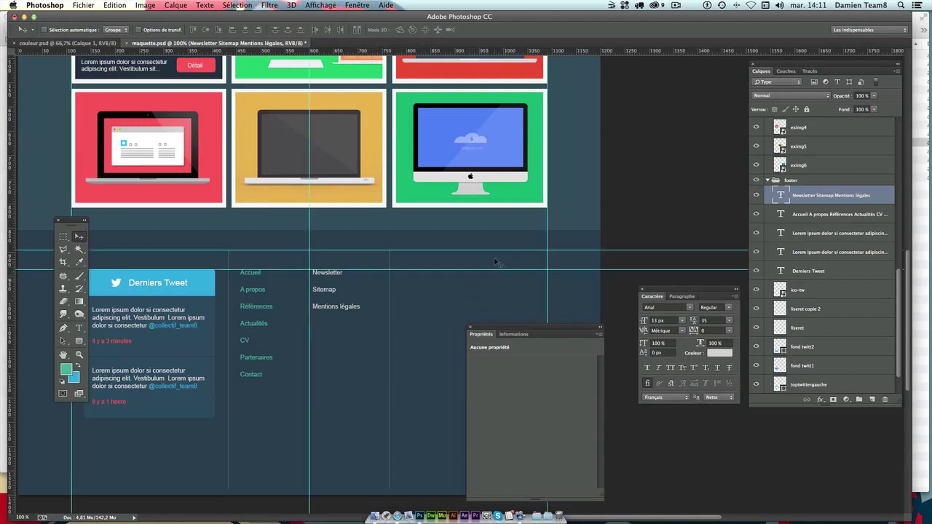
pyautogui.scroll(-5, 495, 261)
pyautogui.scroll(-4, 485, 189)
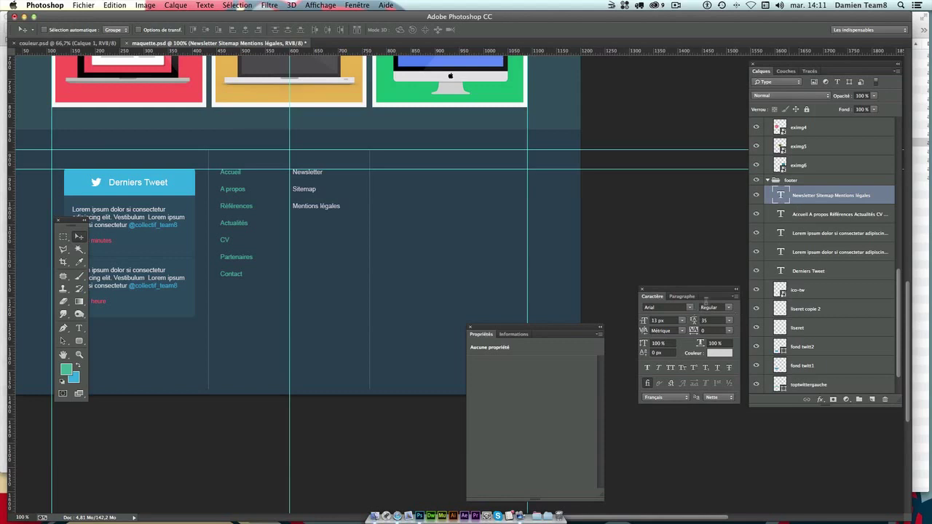
# Draw a 77×77 px rounded square right of the Newsletter column and open its fill colour picker.
pyautogui.click(78, 341)
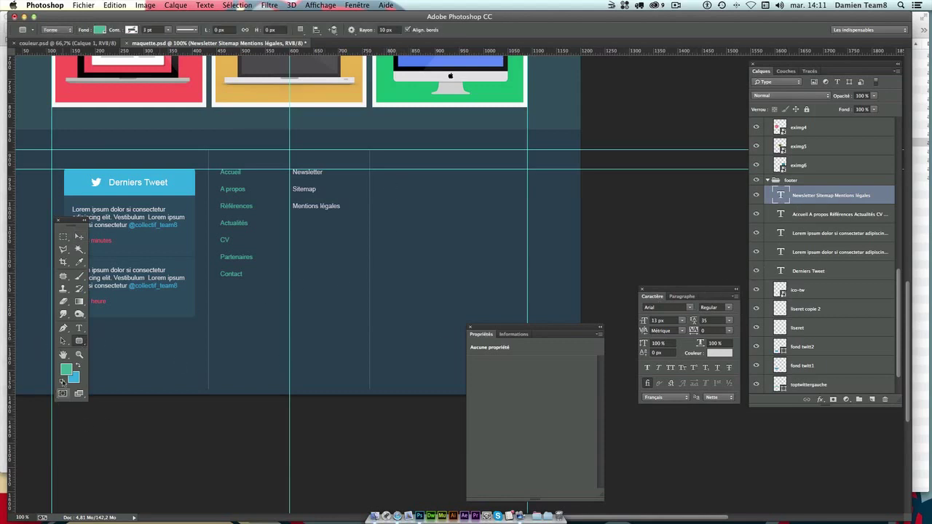
pyautogui.rightClick(80, 341)
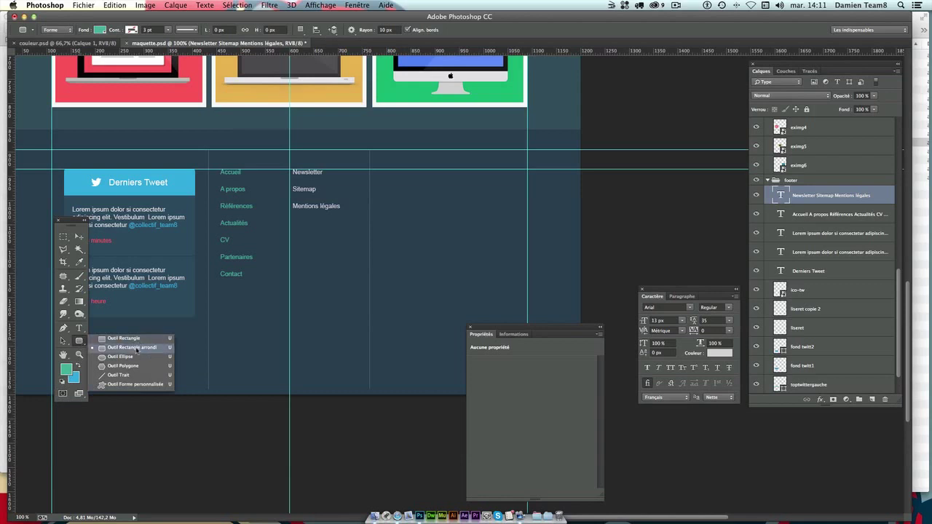
pyautogui.click(120, 347)
pyautogui.moveTo(385, 181); pyautogui.dragTo(422, 214)
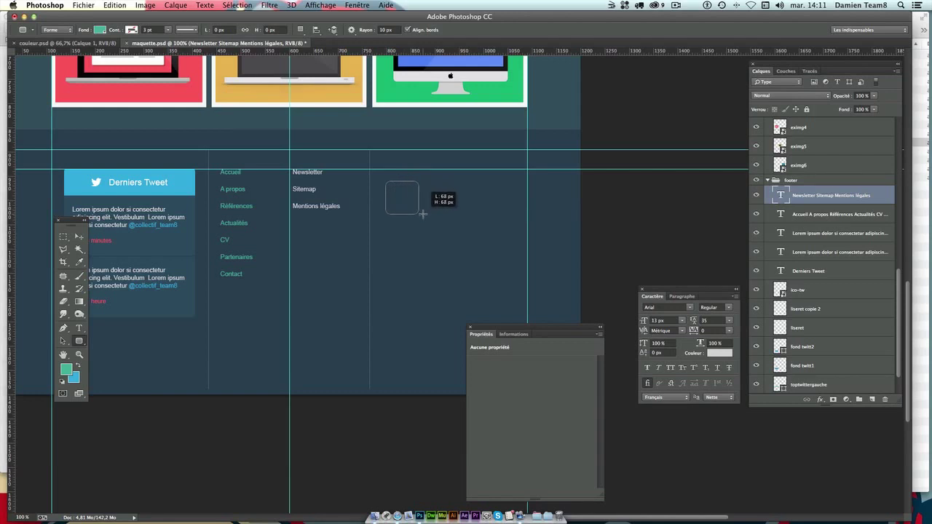
pyautogui.moveTo(422, 214); pyautogui.dragTo(429, 219)
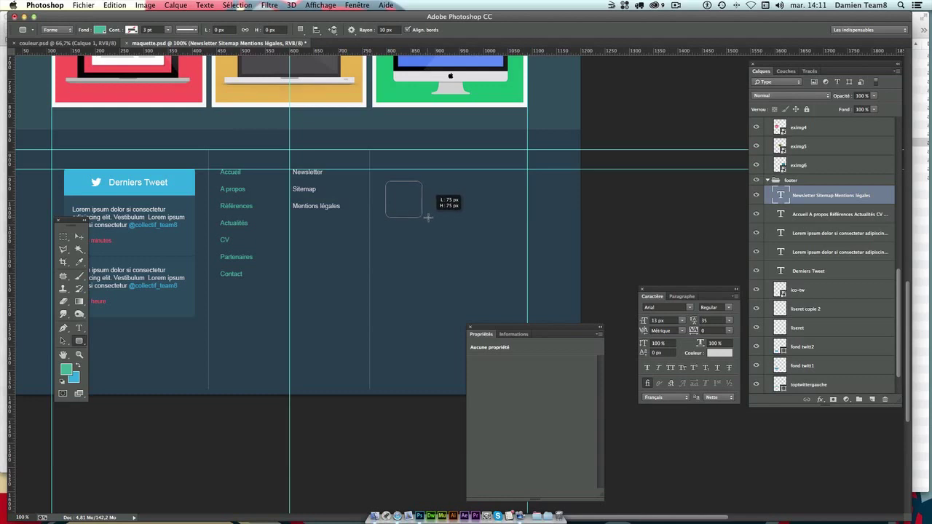
pyautogui.moveTo(429, 219); pyautogui.dragTo(427, 218)
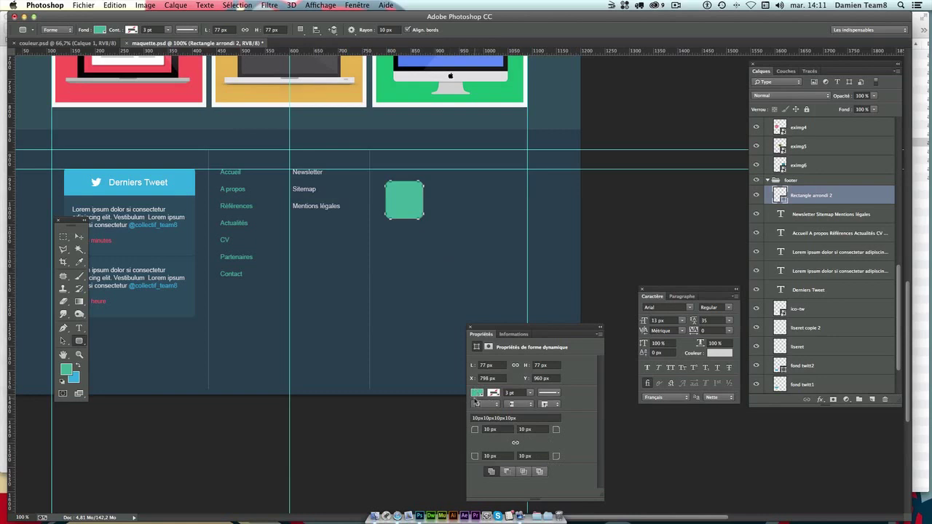
pyautogui.click(477, 392)
pyautogui.click(591, 256)
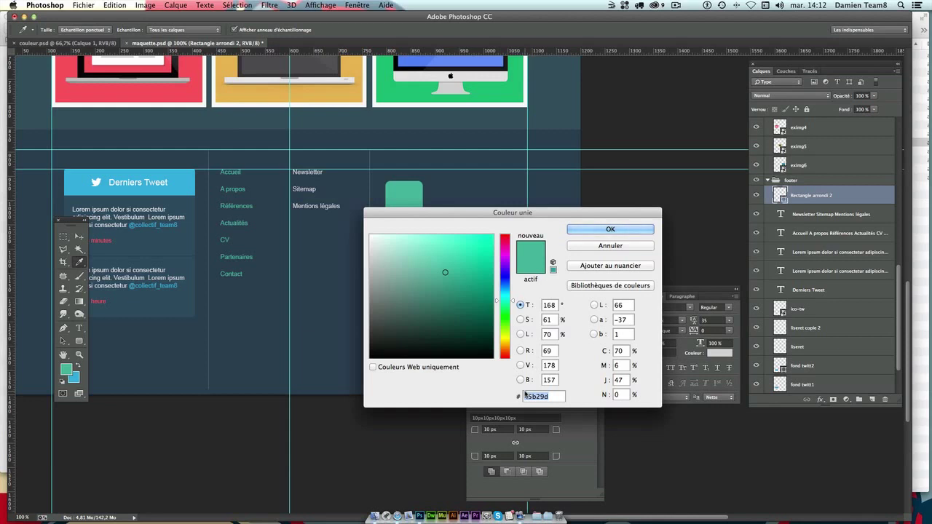
# Change the rounded square's solid fill to hex 3468af blue.
pyautogui.write('3')
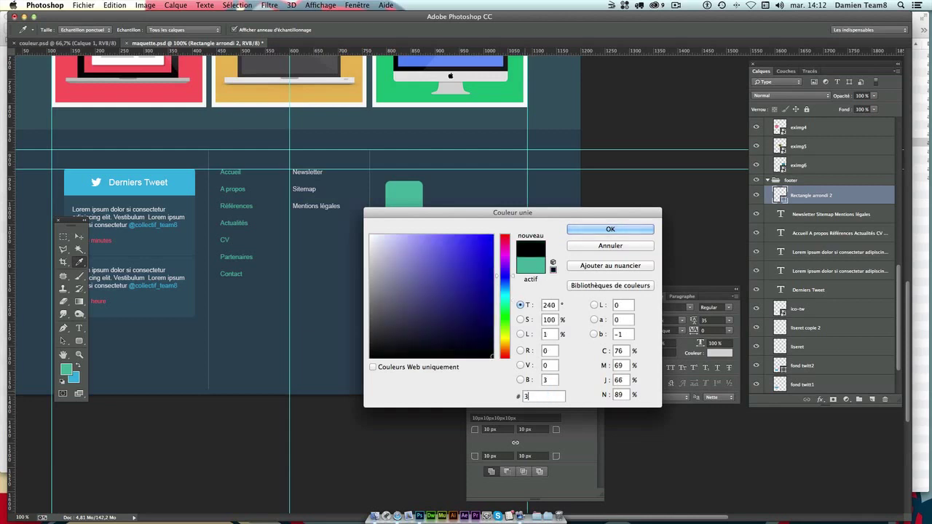
pyautogui.write('468a')
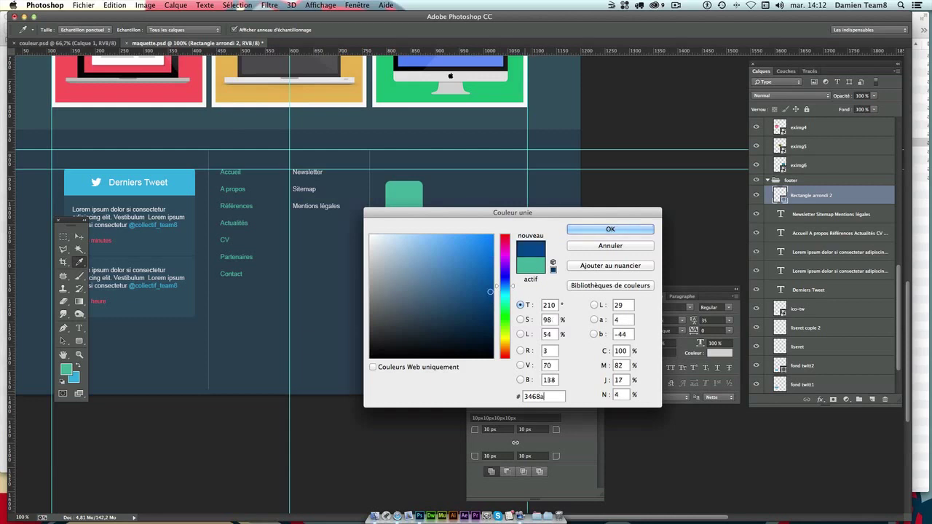
pyautogui.write('f')
pyautogui.press('Return')
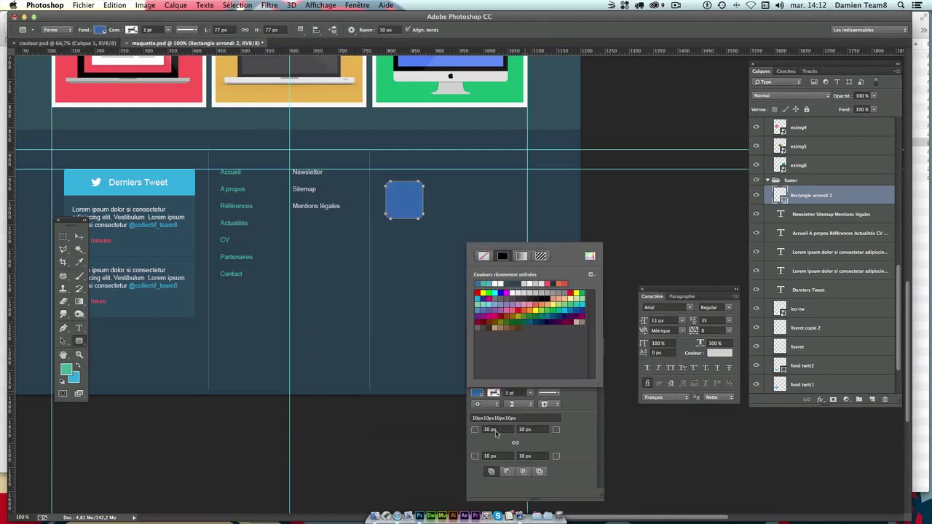
pyautogui.click(501, 456)
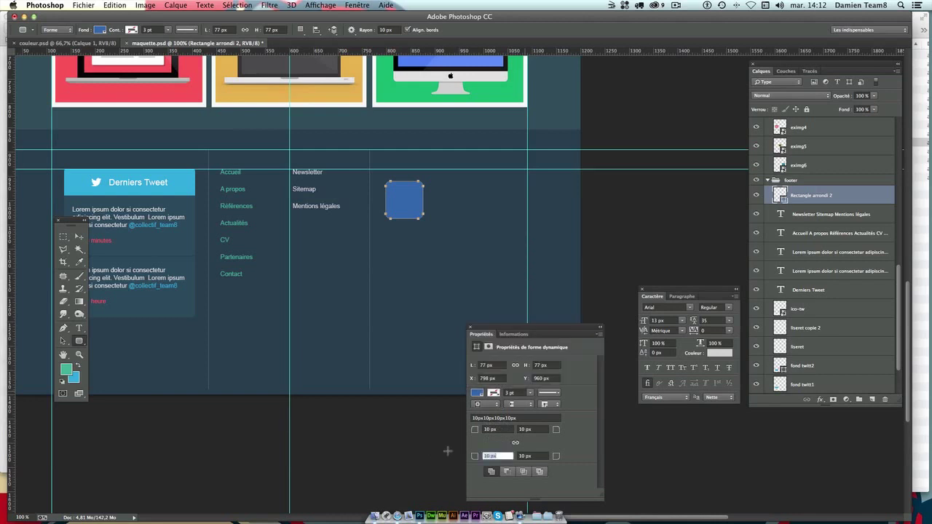
pyautogui.click(488, 428)
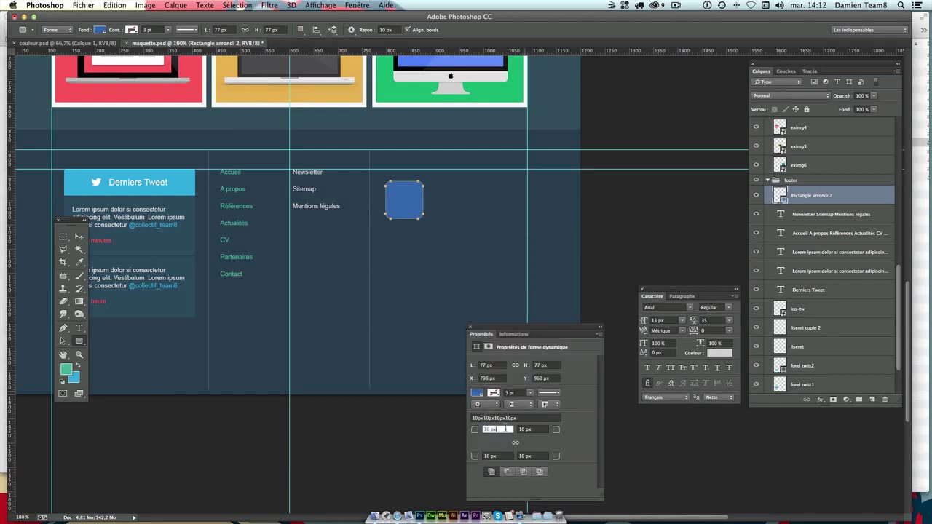
pyautogui.write('15')
pyautogui.press('Tab')
pyautogui.press('Tab')
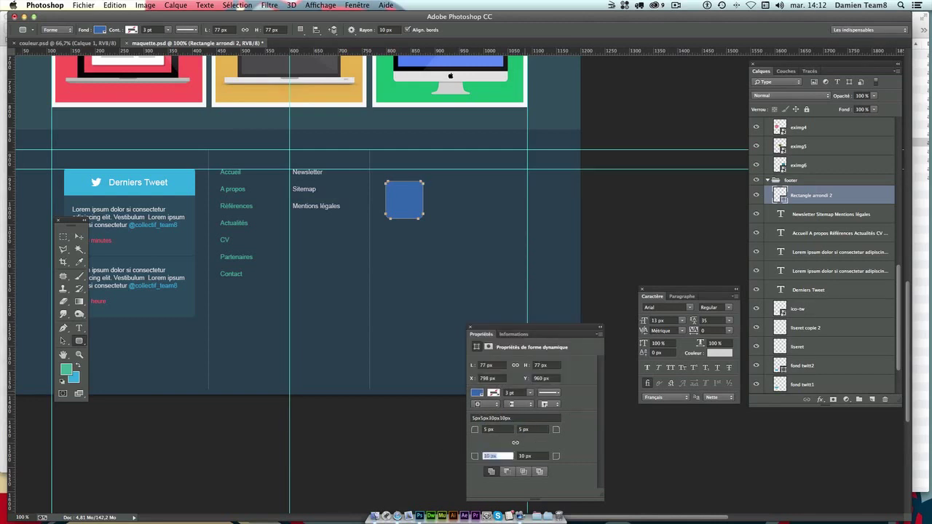
pyautogui.write('0')
pyautogui.press('Tab')
pyautogui.write('0')
pyautogui.press('Tab')
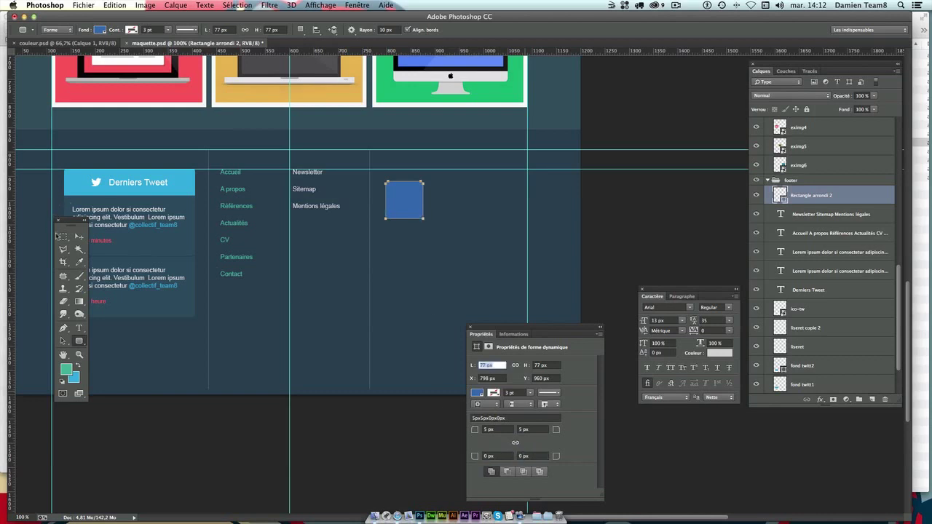
pyautogui.click(78, 236)
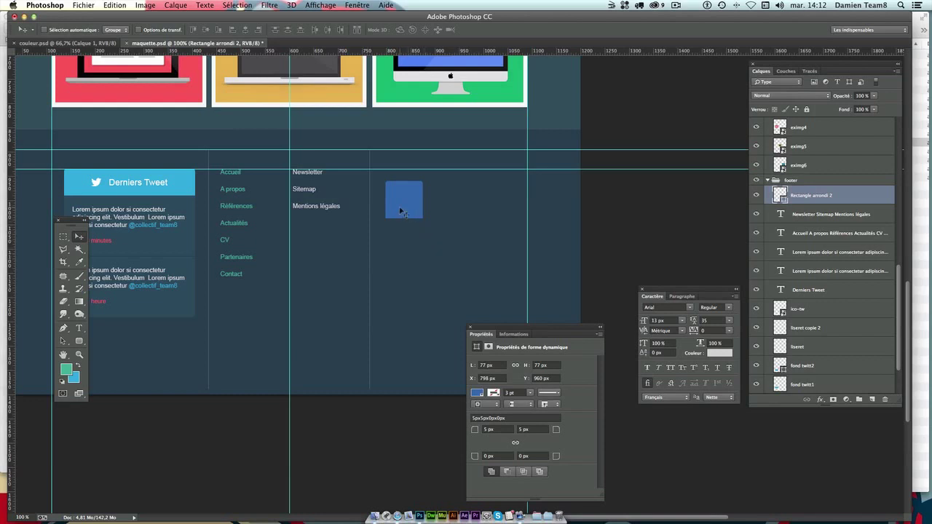
pyautogui.moveTo(404, 210); pyautogui.dragTo(440, 211)
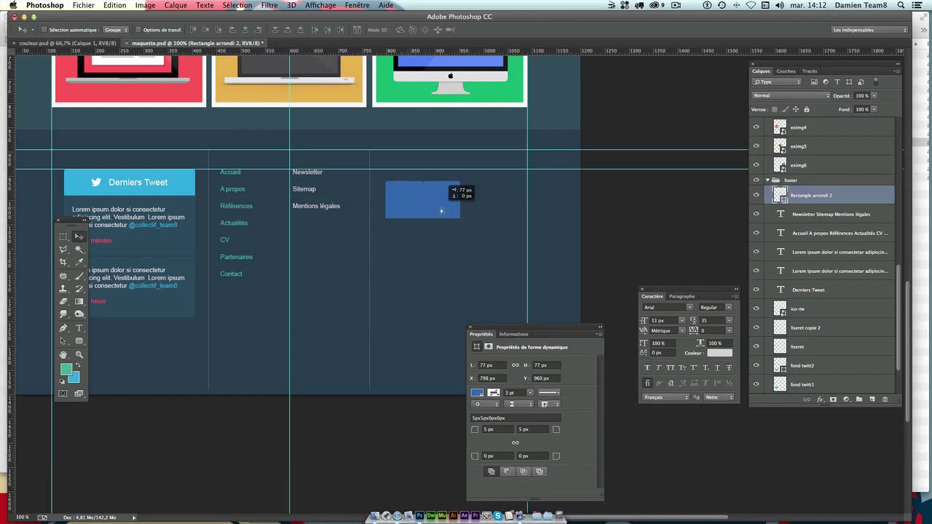
pyautogui.hotkey('ctrl', 'z')
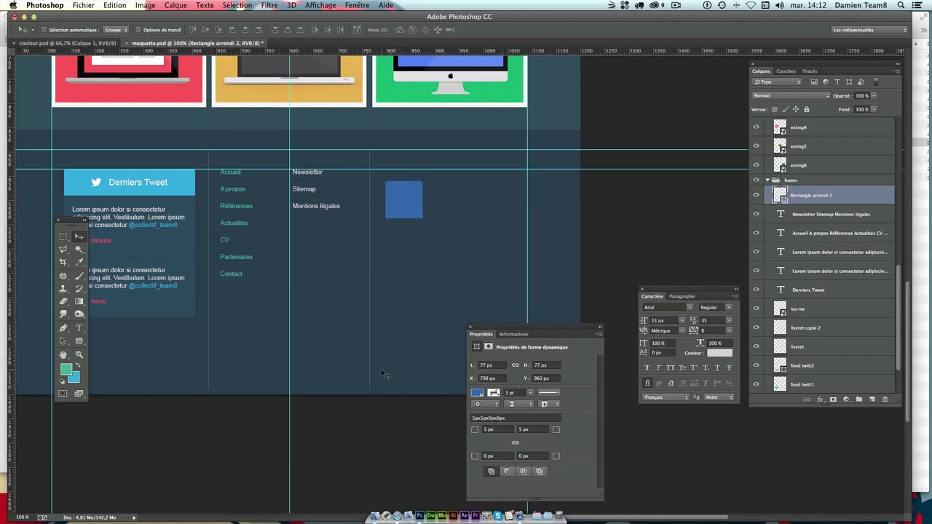
# Alt-drag a copy of the blue square below it and set its height to 35 px.
pyautogui.moveTo(417, 213); pyautogui.dragTo(414, 253)
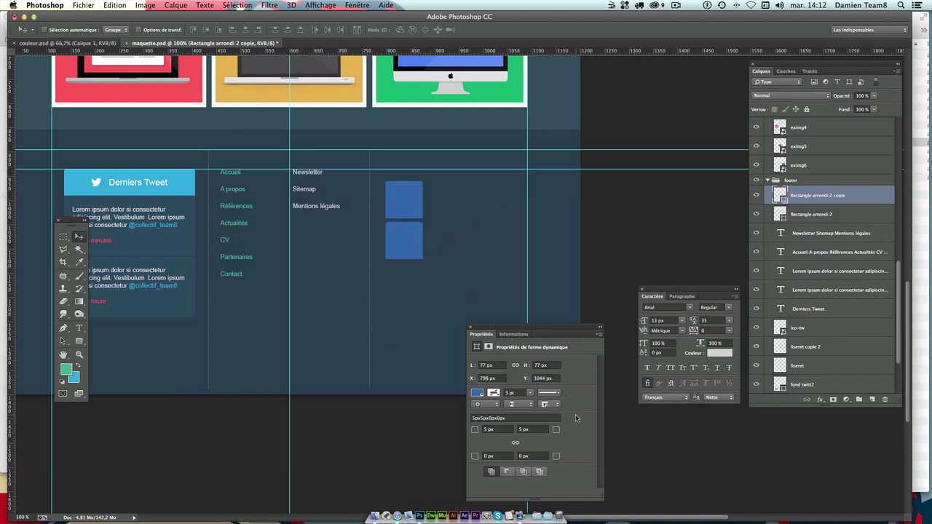
pyautogui.click(545, 364)
pyautogui.write('35')
pyautogui.press('Return')
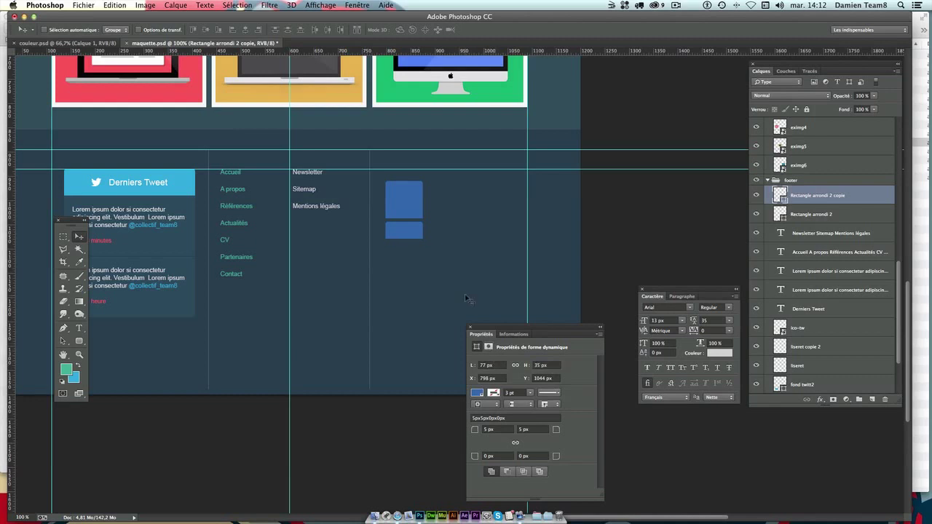
# Try rotating the lower rectangle upside down with free transform, then undo the rotation.
pyautogui.hotkey('ctrl', 't')
pyautogui.moveTo(445, 260); pyautogui.dragTo(370, 207)
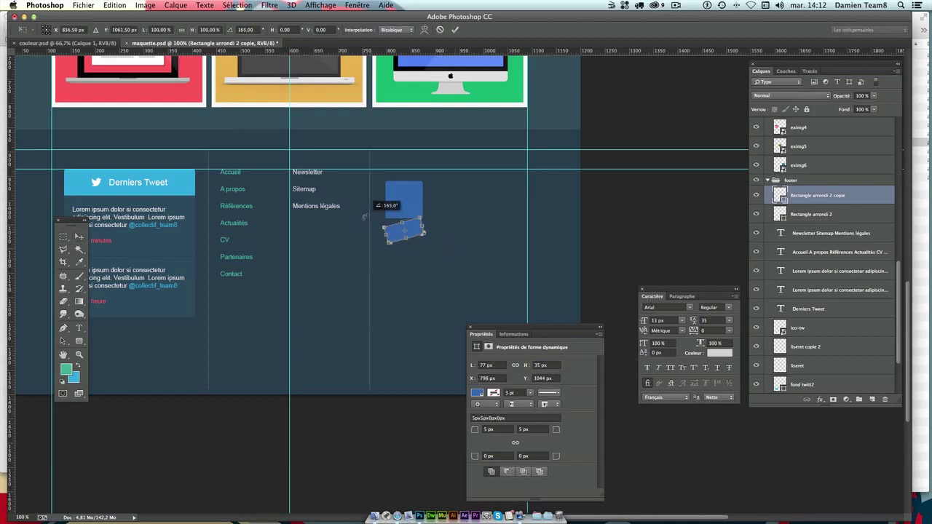
pyautogui.press('Return')
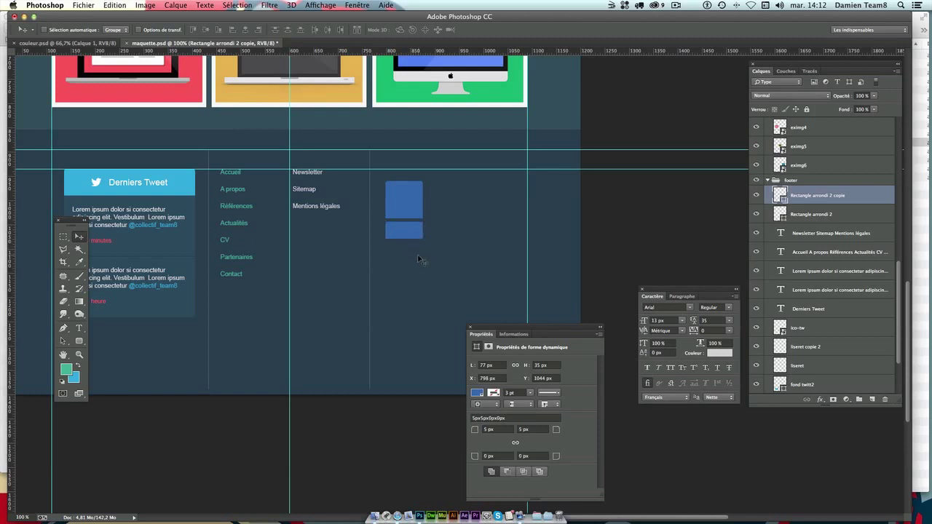
pyautogui.hotkey('ctrl', 't')
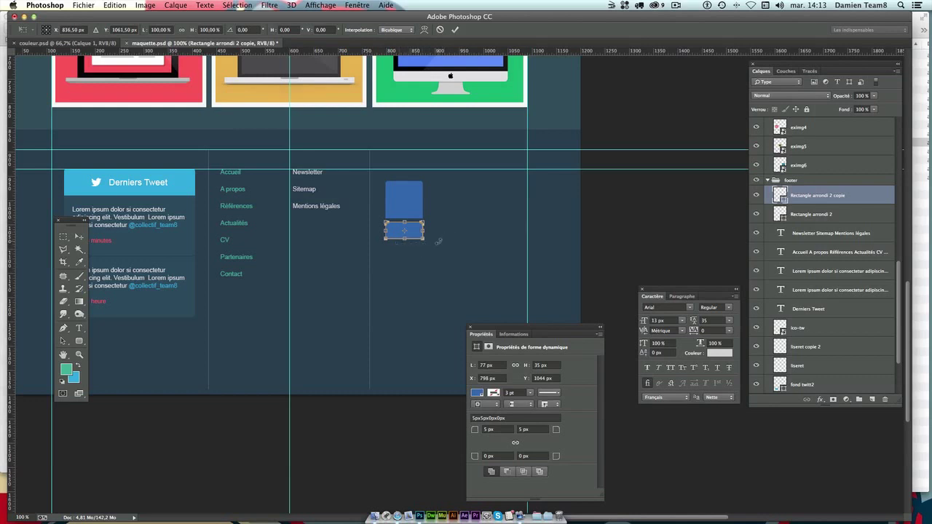
pyautogui.moveTo(438, 241)
pyautogui.mouseDown()
pyautogui.moveTo(400, 235)
pyautogui.moveTo(406, 209)
pyautogui.moveTo(426, 207)
pyautogui.moveTo(426, 231)
pyautogui.moveTo(410, 225)
pyautogui.moveTo(412, 215)
pyautogui.moveTo(397, 228)
pyautogui.mouseUp()
pyautogui.press('Return')
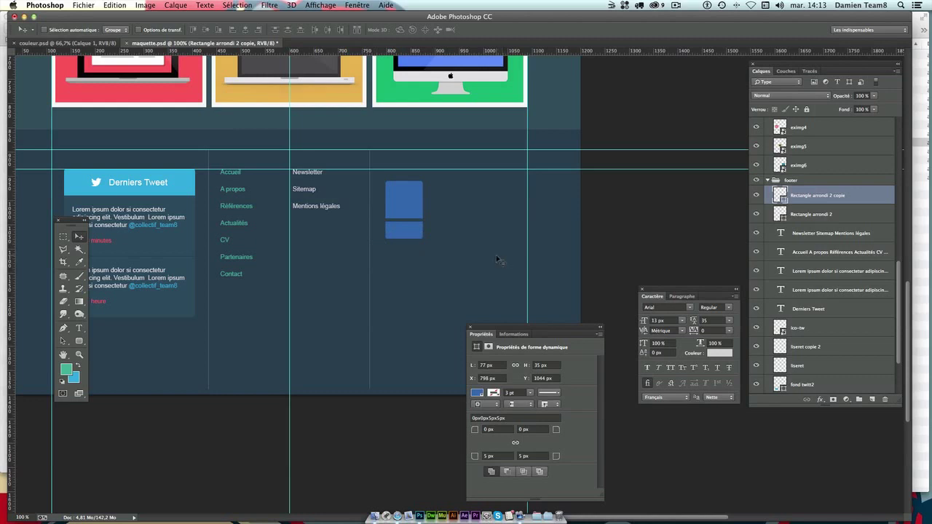
pyautogui.press('super+z')
# Flip the 35 px copy vertically and nudge it up flush under the square.
pyautogui.press('super+t')
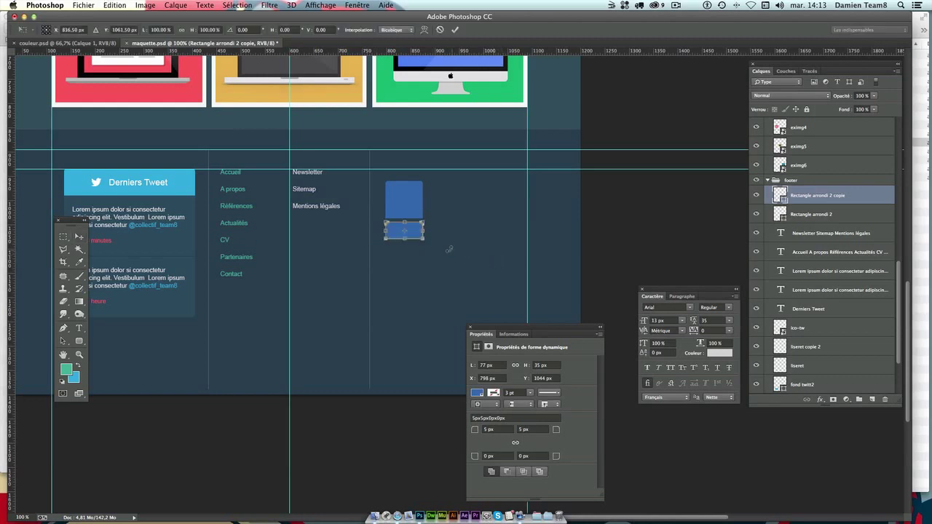
pyautogui.rightClick(417, 236)
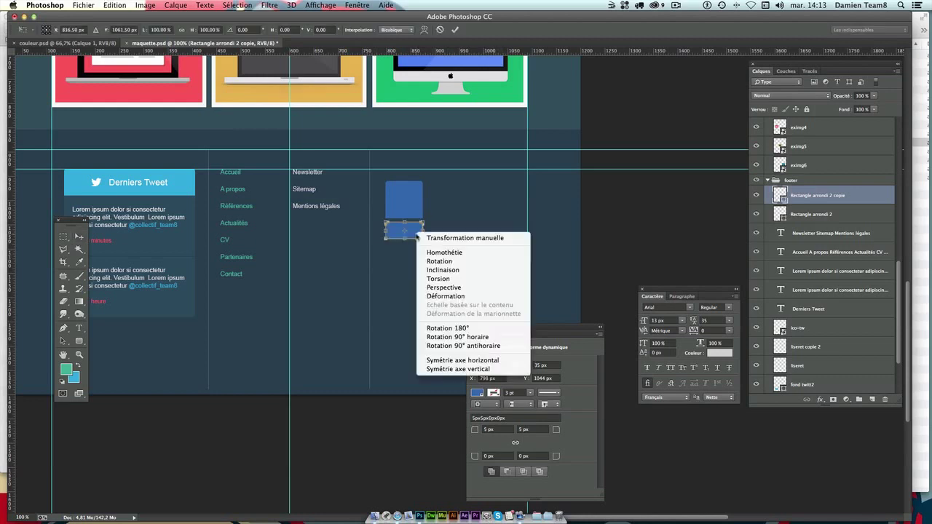
pyautogui.click(436, 369)
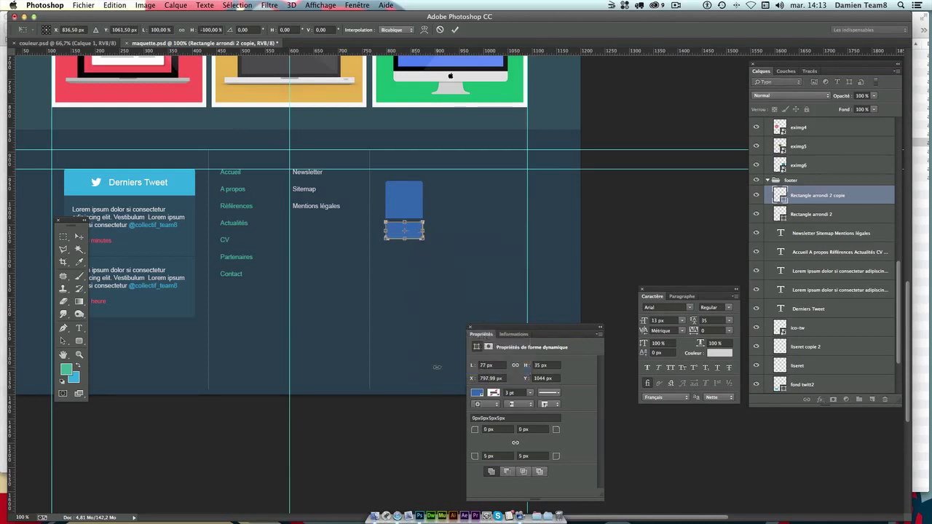
pyautogui.press('Return')
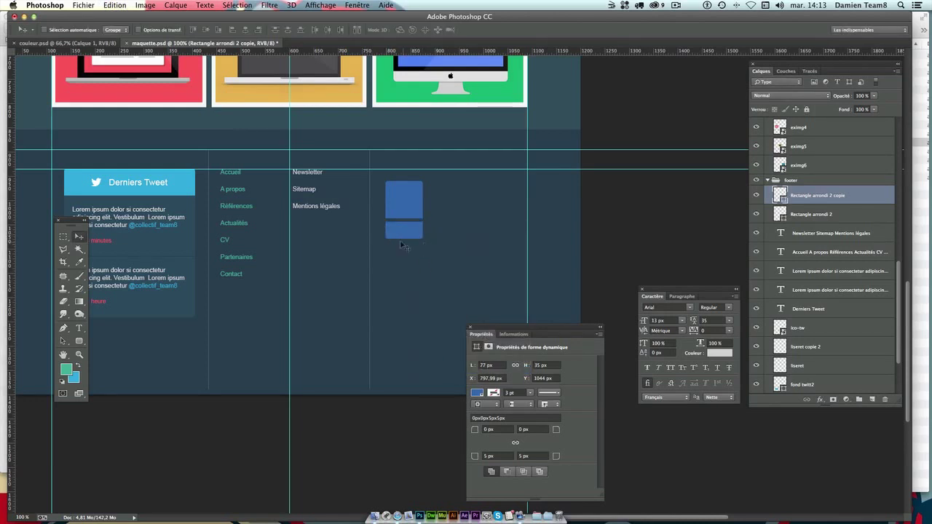
pyautogui.press('Up')
pyautogui.press('Up')
pyautogui.press('Up')
pyautogui.press('Up')
pyautogui.press('Up')
pyautogui.press('Up')
pyautogui.press('Up')
# Set the lower rectangle's fill to the darker blue 1a4e95.
pyautogui.click(478, 394)
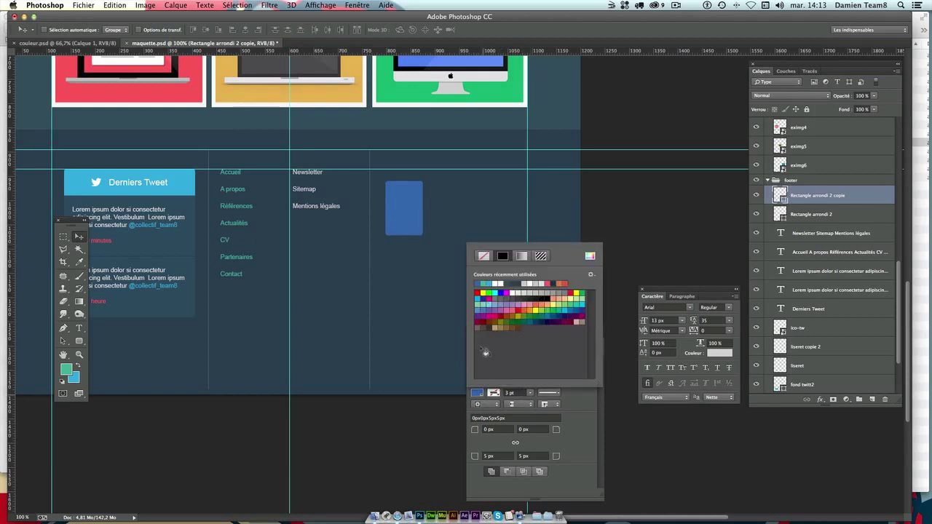
pyautogui.click(589, 256)
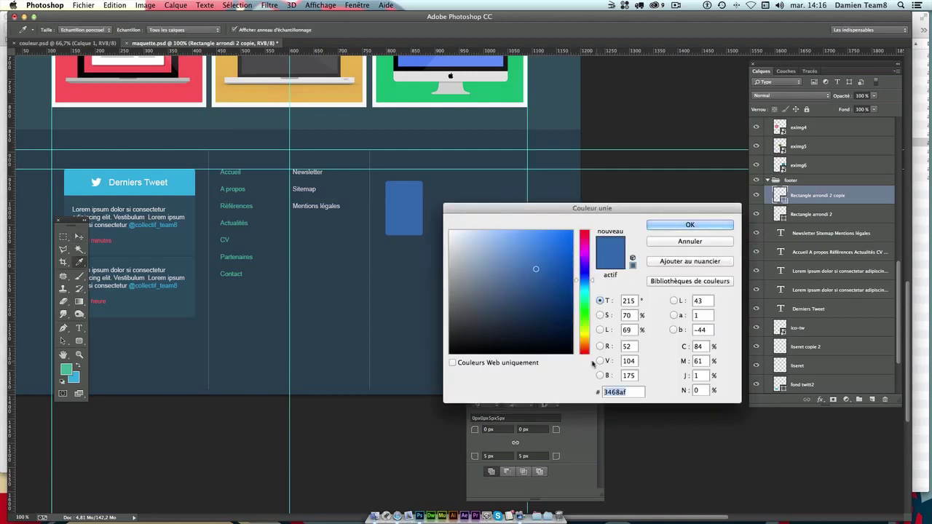
pyautogui.moveTo(563, 213)
pyautogui.mouseDown()
pyautogui.moveTo(548, 285)
pyautogui.moveTo(561, 183)
pyautogui.mouseUp()
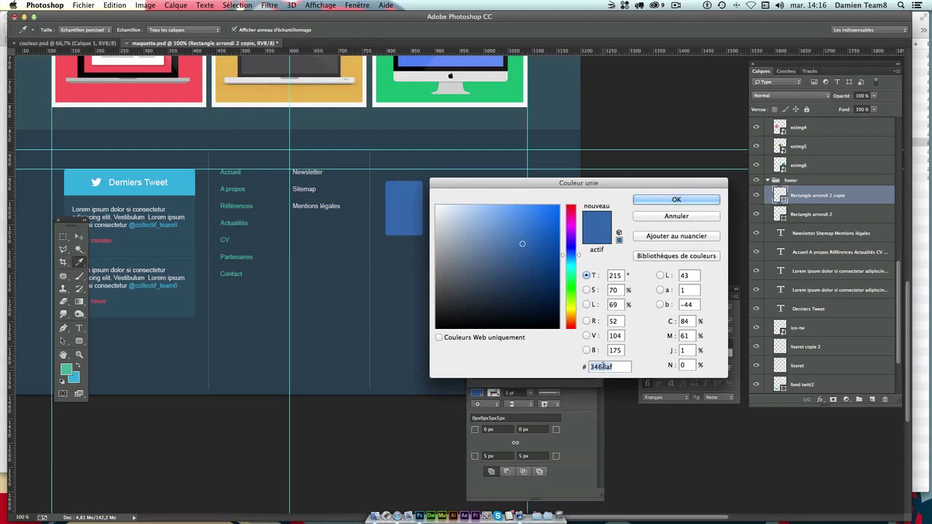
pyautogui.write('1a')
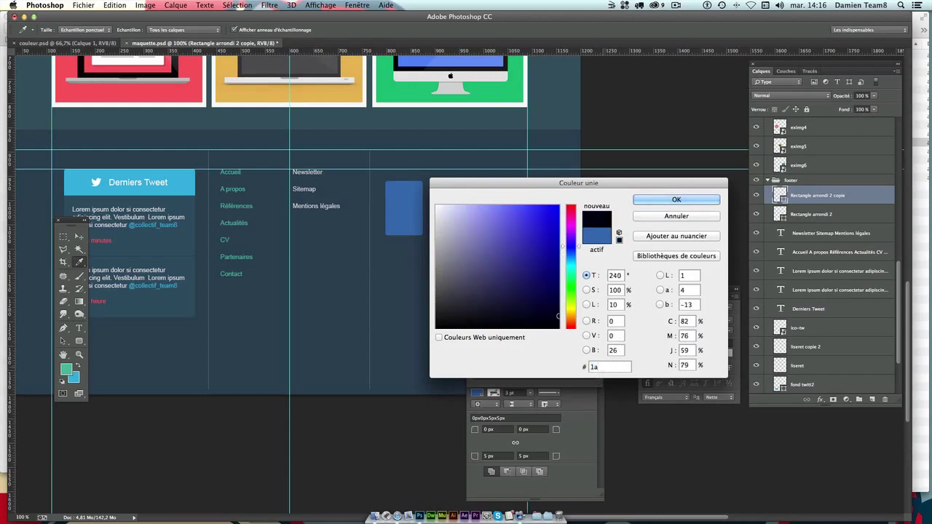
pyautogui.write('4e9')
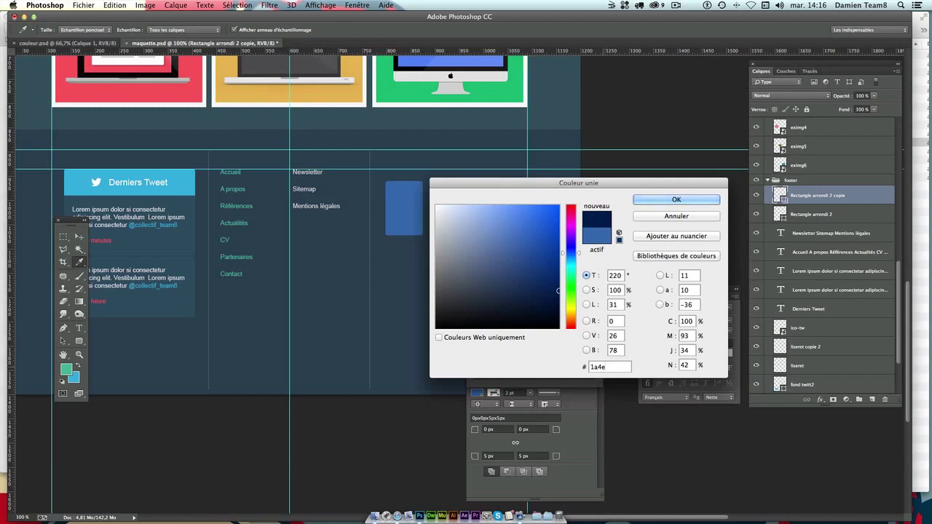
pyautogui.write('5')
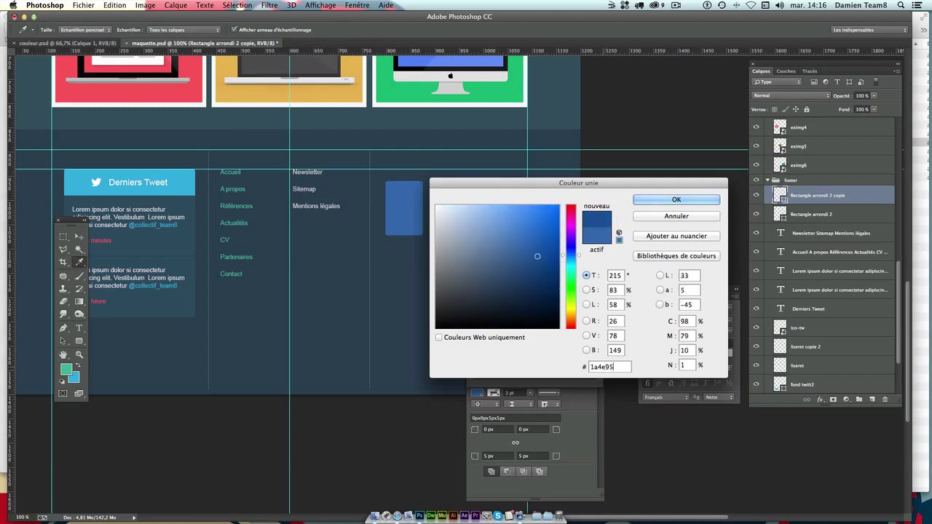
pyautogui.press('Return')
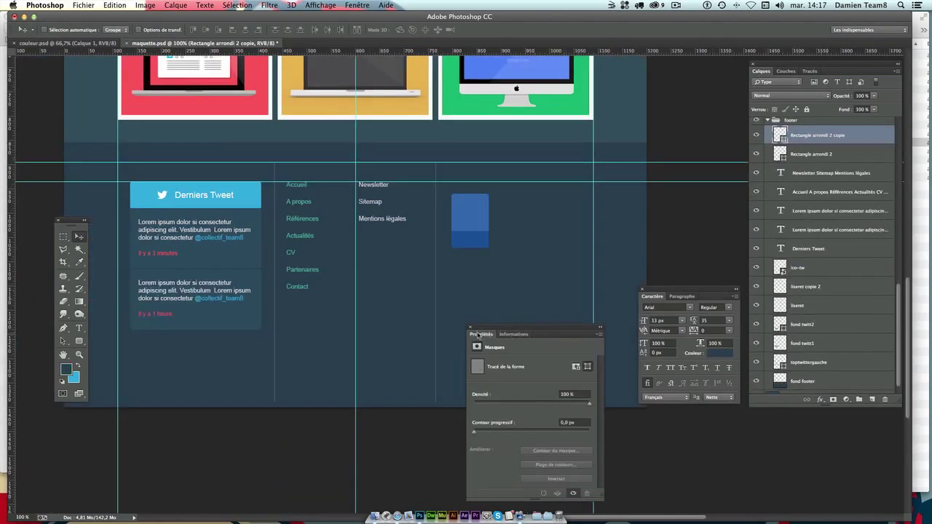
# Close Properties and drag ico-fb.png from the project folder onto the mockup.
pyautogui.click(471, 327)
pyautogui.hscroll(2, 524, 229)
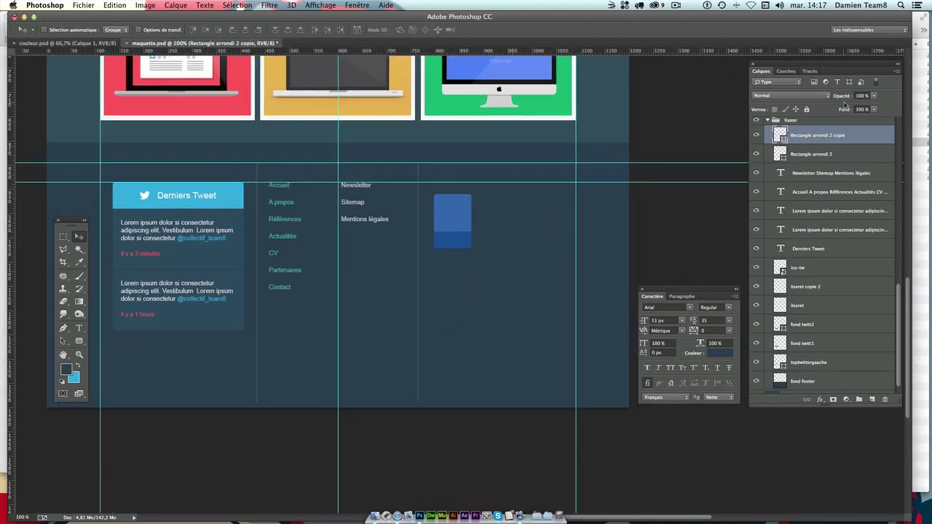
pyautogui.click(919, 19)
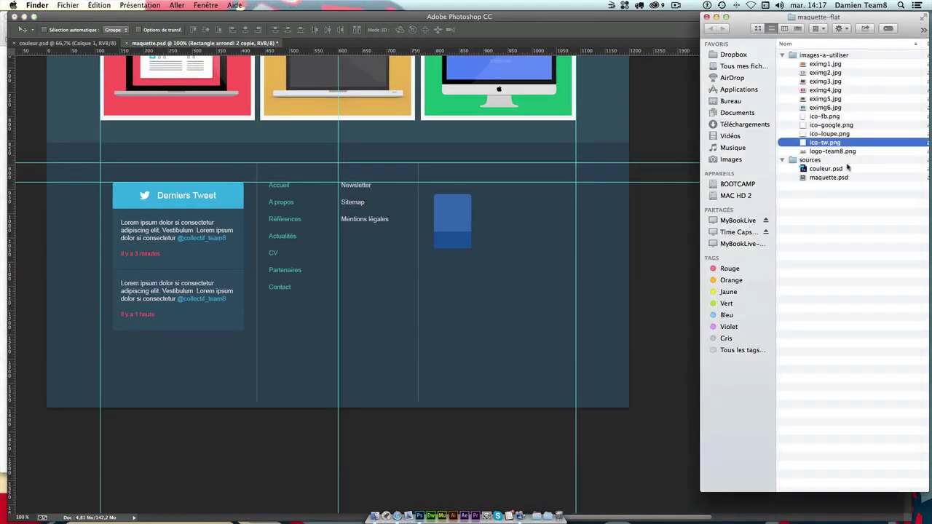
pyautogui.click(830, 119)
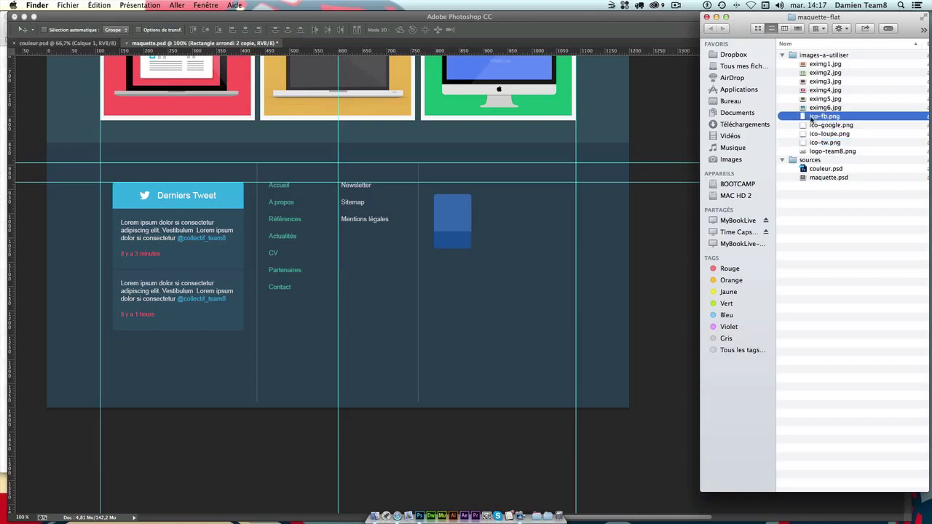
pyautogui.moveTo(825, 118); pyautogui.dragTo(456, 228)
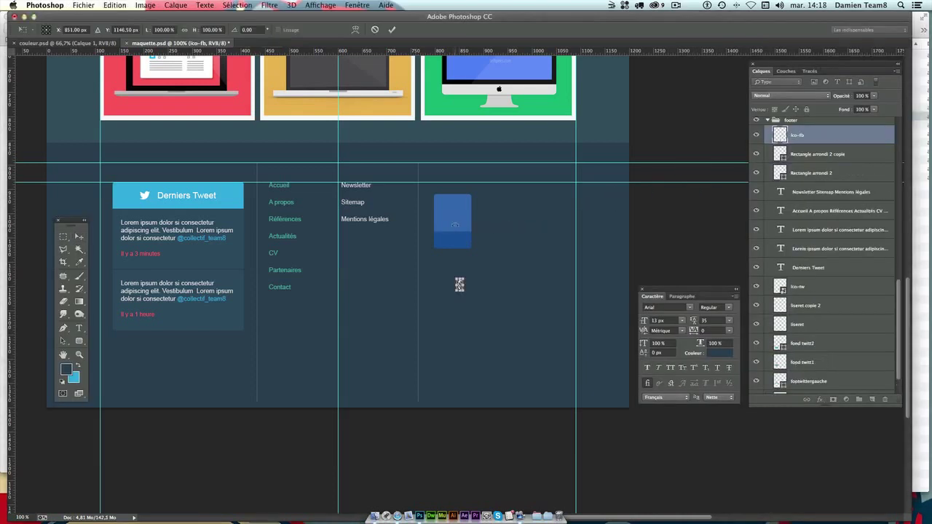
# Place the ico-fb icon and centre it in the upper blue square.
pyautogui.press('Return')
pyautogui.moveTo(503, 320); pyautogui.dragTo(505, 274)
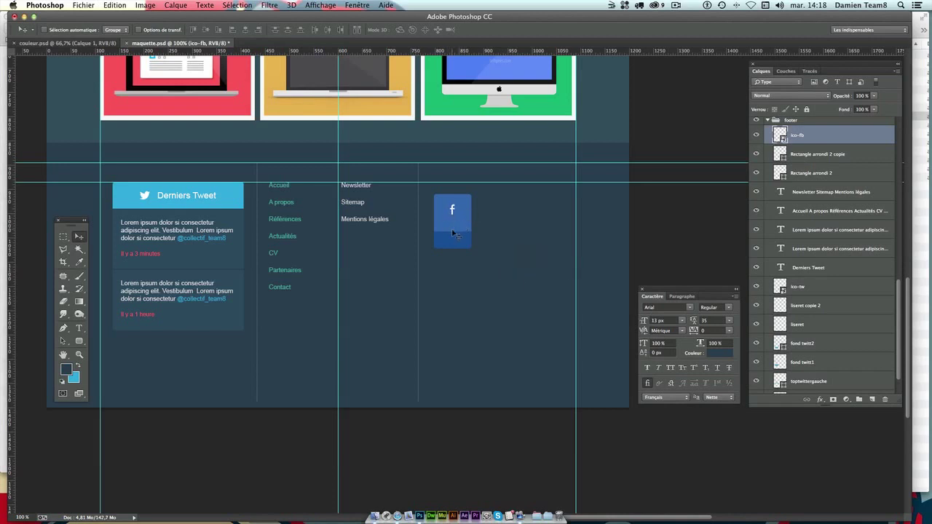
pyautogui.hscroll(-2, 453, 233)
pyautogui.moveTo(468, 211); pyautogui.dragTo(469, 216)
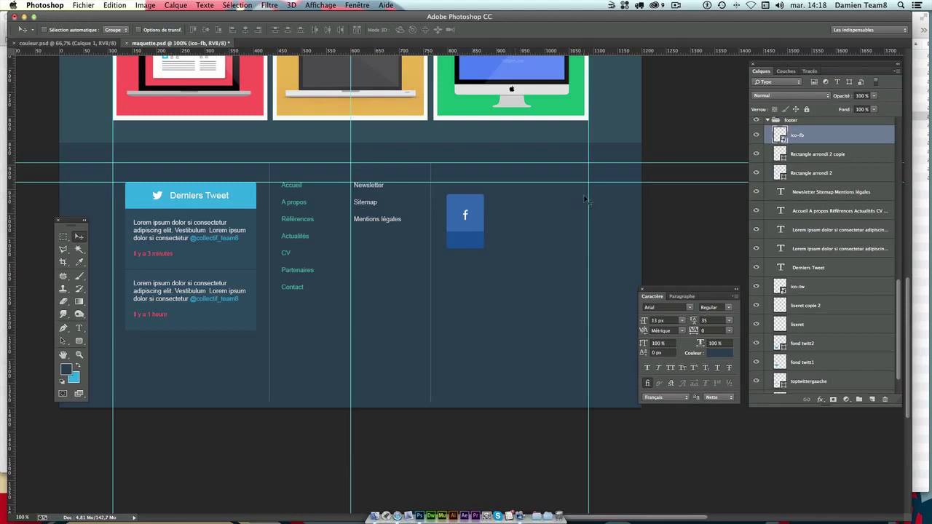
pyautogui.click(79, 329)
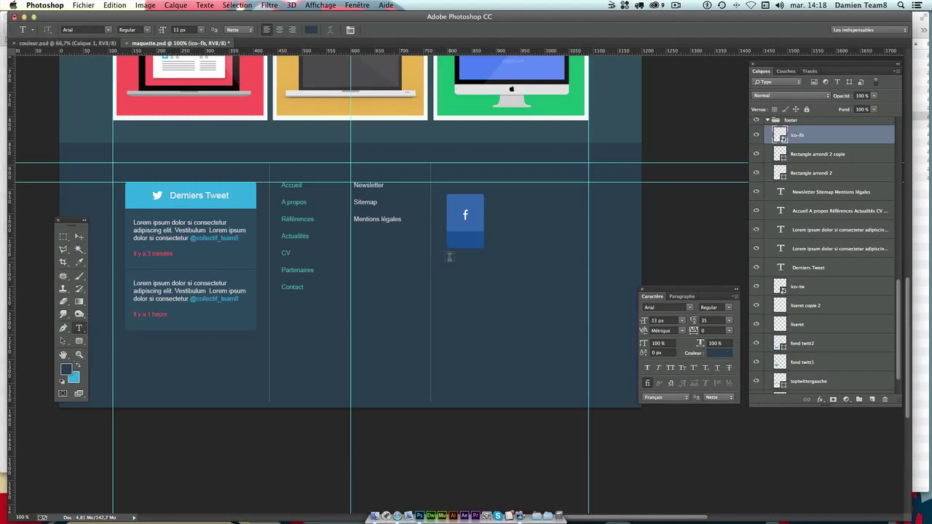
# Add the 1535 text and move it into the darker lower band.
pyautogui.click(449, 256)
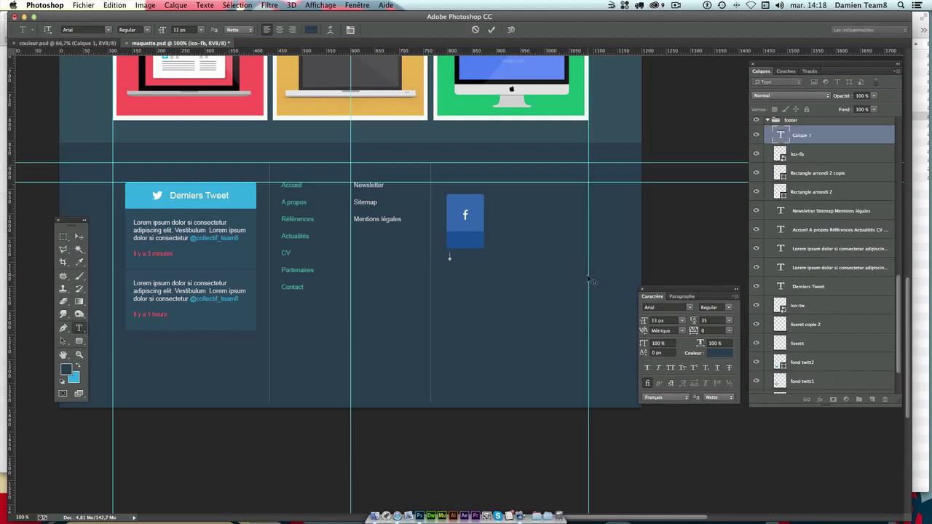
pyautogui.click(80, 237)
pyautogui.moveTo(337, 268); pyautogui.dragTo(370, 235)
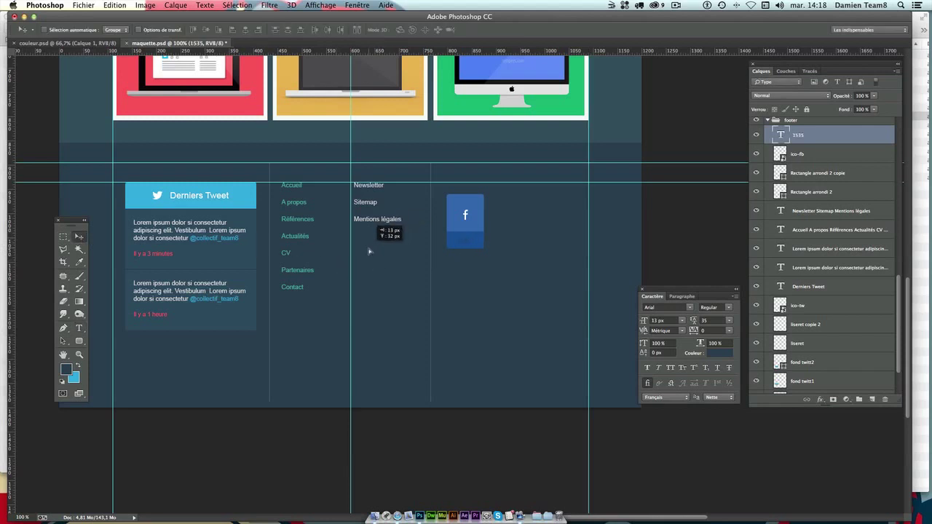
# Make the 1535 text white at 15 px and nudge it up slightly.
pyautogui.click(728, 355)
pyautogui.moveTo(493, 289); pyautogui.dragTo(374, 168)
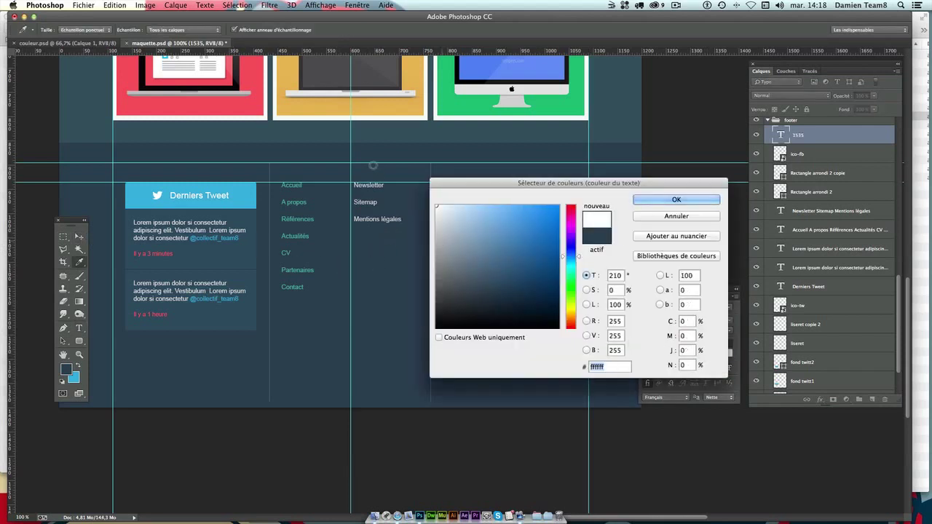
pyautogui.press('Return')
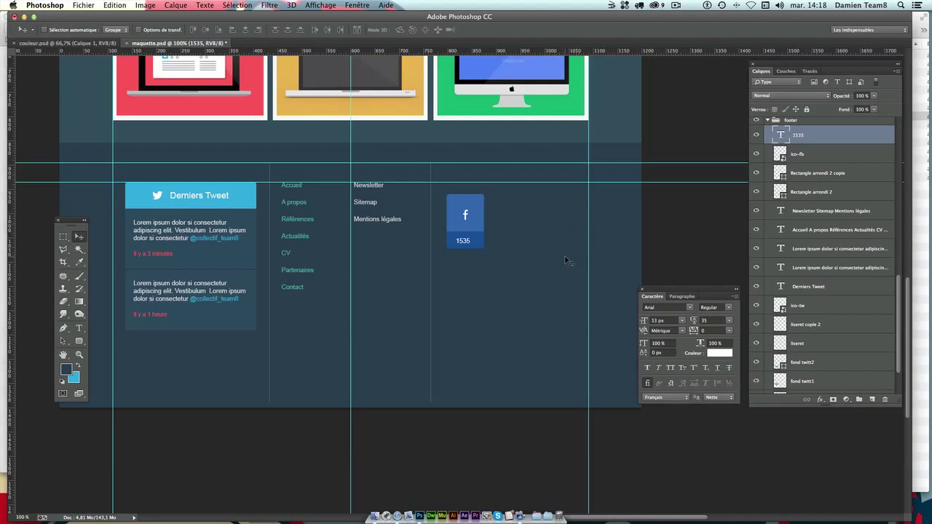
pyautogui.press('Up')
pyautogui.click(663, 320)
pyautogui.press('Return')
pyautogui.click(807, 191)
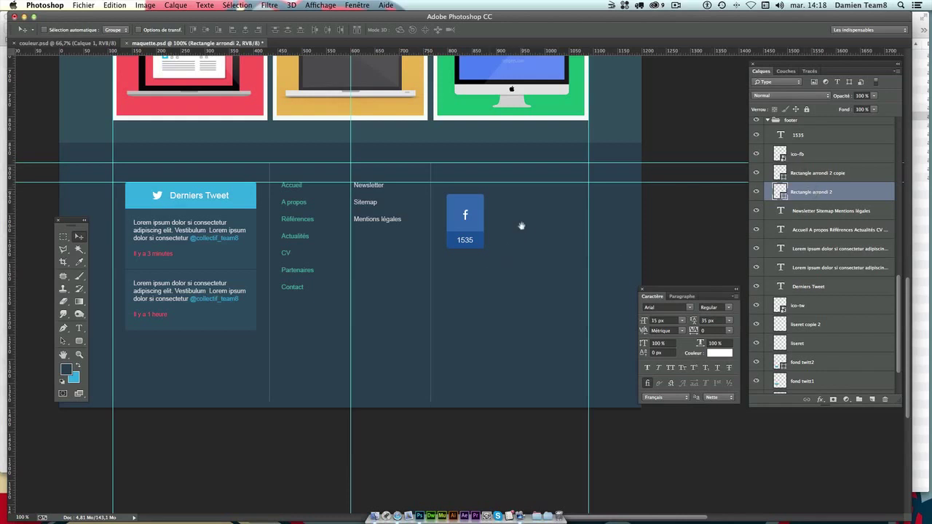
# Zoom the footer to 200% and select the Rectangle arrondi 2 copie band layer.
pyautogui.moveTo(521, 226); pyautogui.dragTo(499, 230)
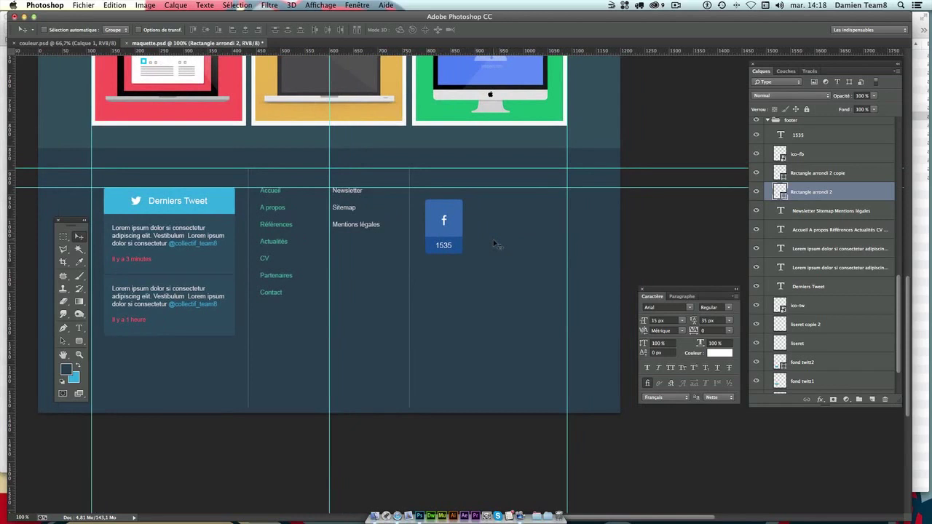
pyautogui.hscroll(-2, 495, 244)
pyautogui.click(477, 253)
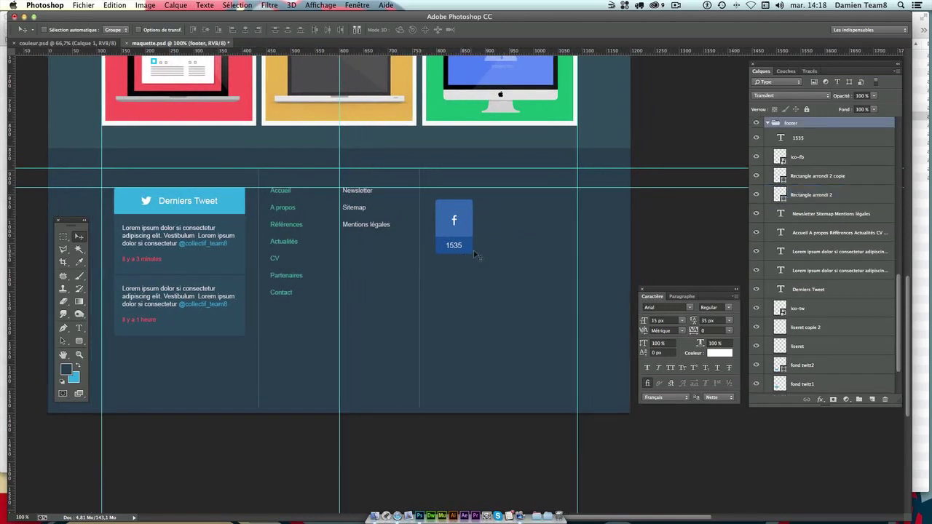
pyautogui.hotkey('ctrl', '+')
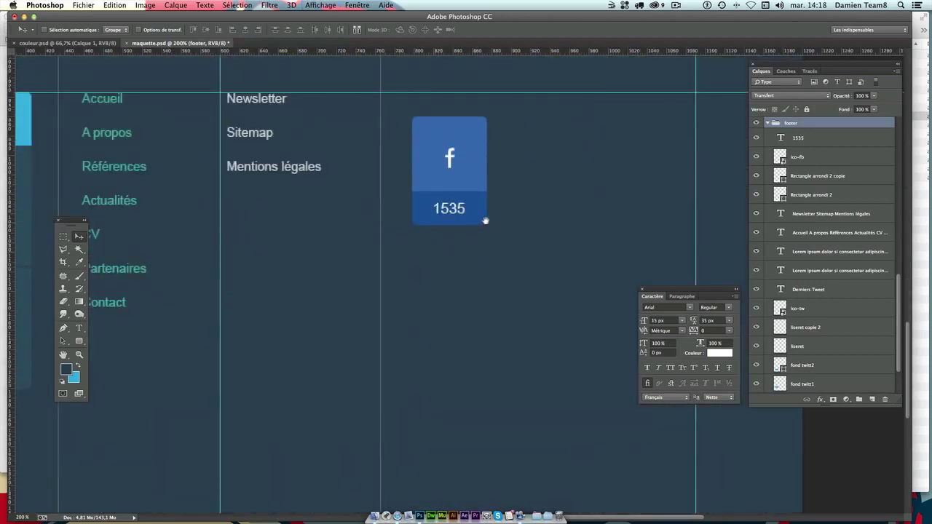
pyautogui.moveTo(486, 220); pyautogui.dragTo(442, 245)
pyautogui.scroll(-3, 855, 291)
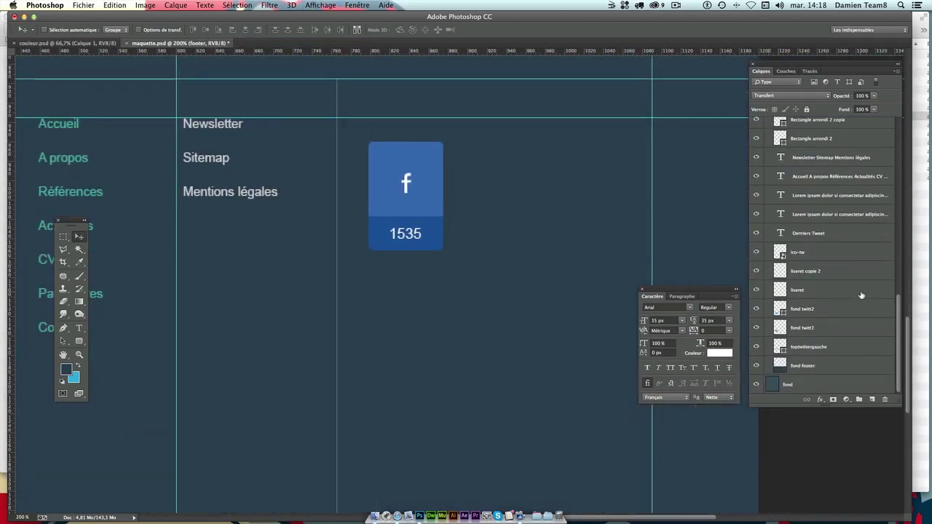
pyautogui.click(834, 253)
pyautogui.scroll(1, 831, 295)
pyautogui.scroll(2, 808, 189)
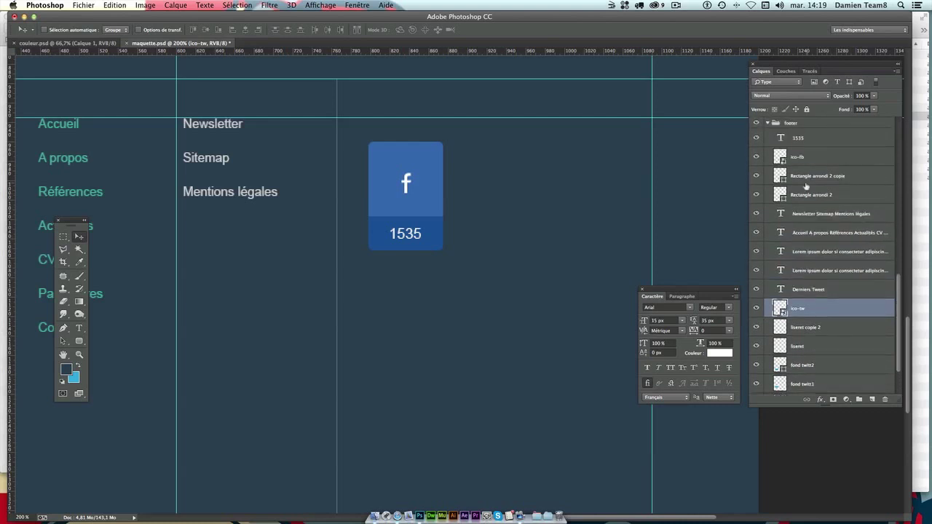
pyautogui.click(756, 176)
pyautogui.click(801, 181)
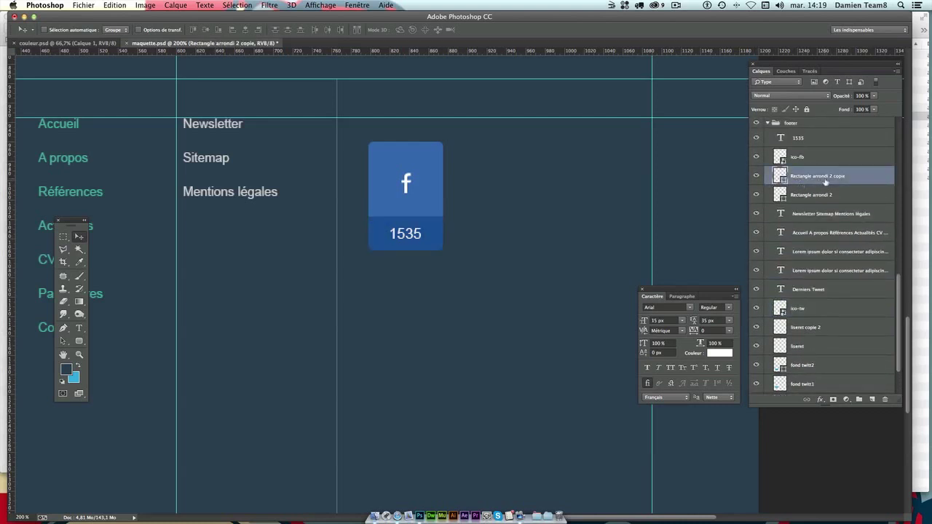
# Sample the band's dark blue as foreground colour, then delete the Rectangle arrondi 2 copie layer.
pyautogui.moveTo(844, 186); pyautogui.dragTo(884, 400)
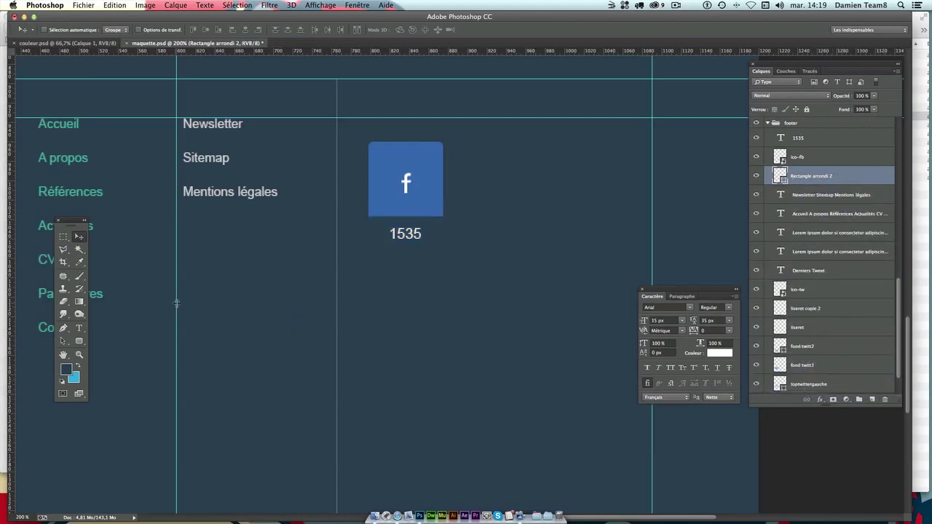
pyautogui.hotkey('ctrl', 'z')
pyautogui.click(66, 369)
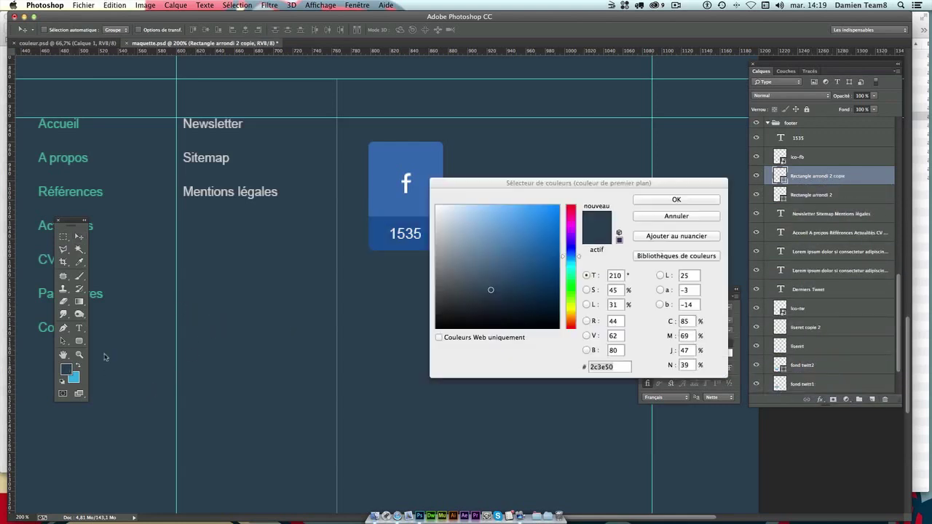
pyautogui.click(378, 231)
pyautogui.press('Return')
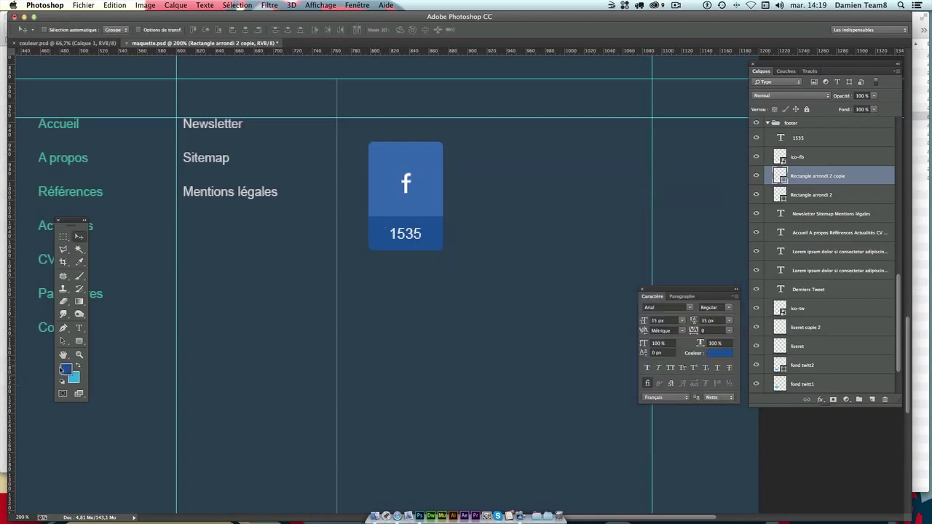
pyautogui.moveTo(822, 178); pyautogui.dragTo(884, 400)
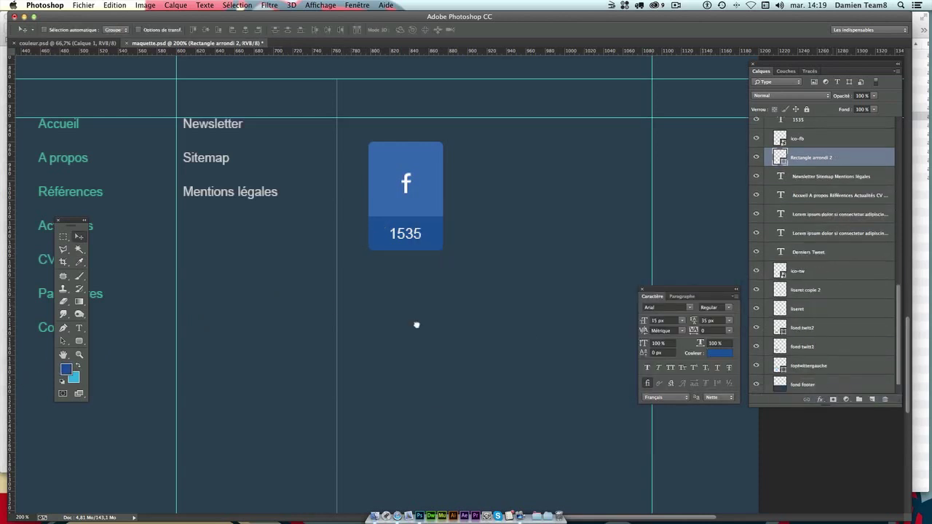
pyautogui.click(79, 341)
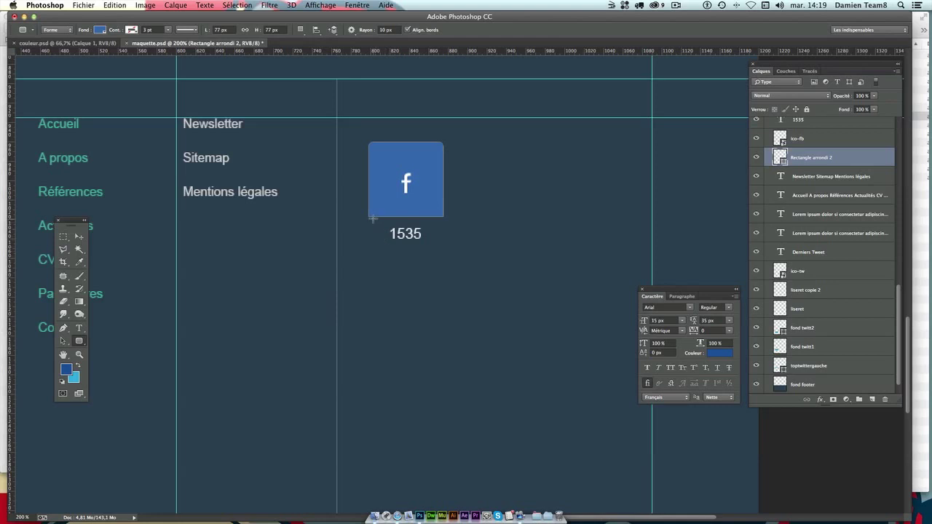
# Draw a rounded rectangle around 1535, matching the square's width, 35 px tall.
pyautogui.moveTo(368, 216); pyautogui.dragTo(441, 246)
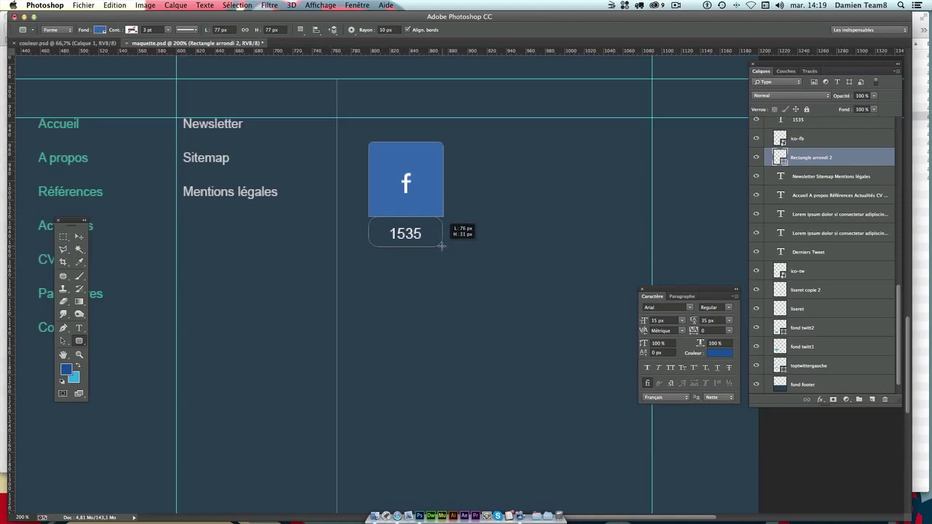
pyautogui.moveTo(441, 246); pyautogui.dragTo(440, 246)
pyautogui.moveTo(439, 246); pyautogui.dragTo(442, 246)
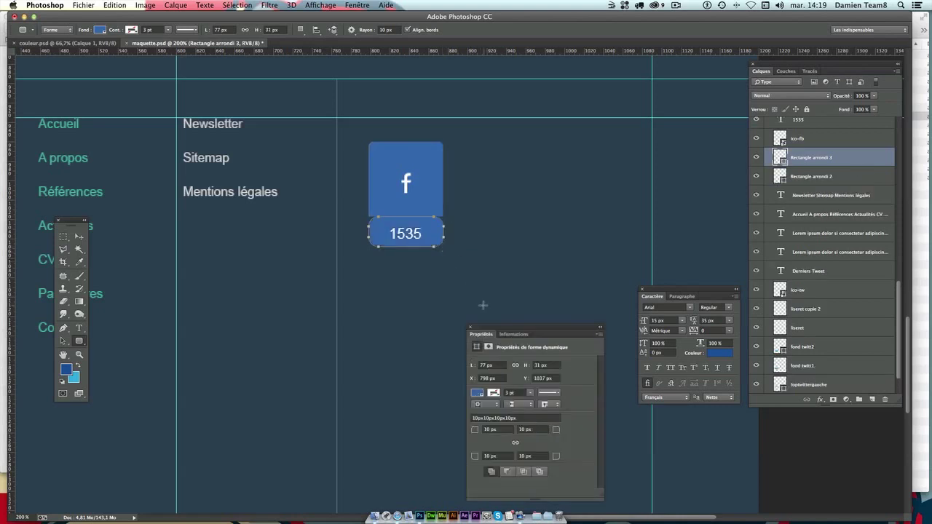
pyautogui.click(556, 364)
pyautogui.write('4')
pyautogui.press('Return')
# Begin setting the shape's corner radii, entering 0, 5 and 0 px values.
pyautogui.click(499, 430)
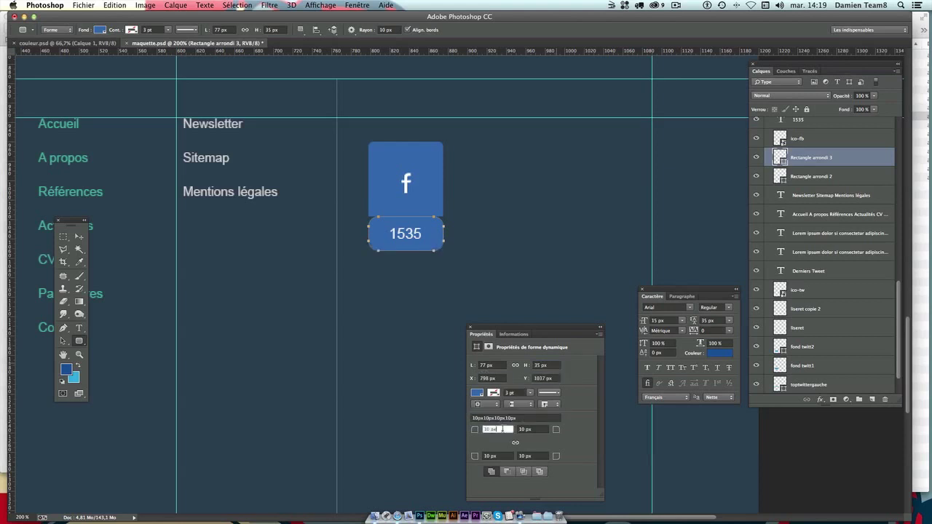
pyautogui.moveTo(479, 429); pyautogui.dragTo(498, 429)
pyautogui.write('0')
pyautogui.press('Tab')
pyautogui.write('5')
pyautogui.press('Tab')
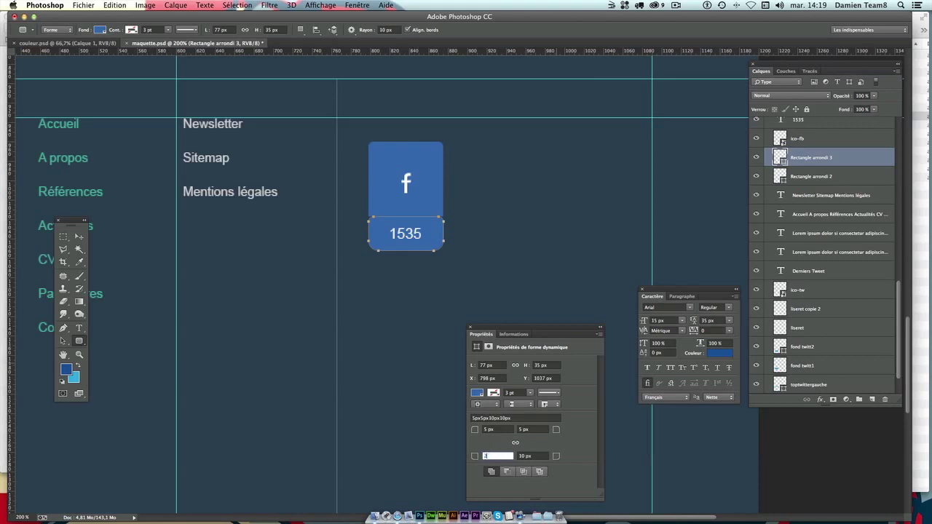
pyautogui.press('Tab')
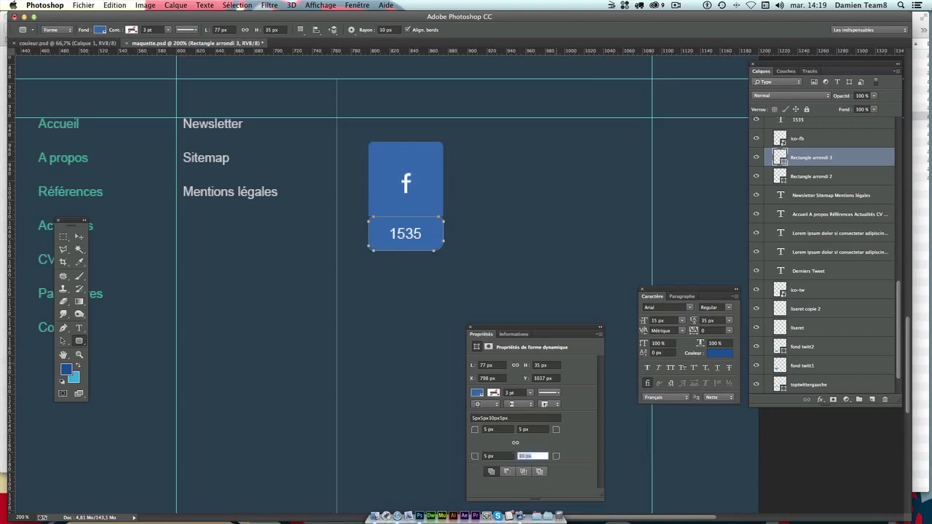
pyautogui.write('0')
pyautogui.press('Tab')
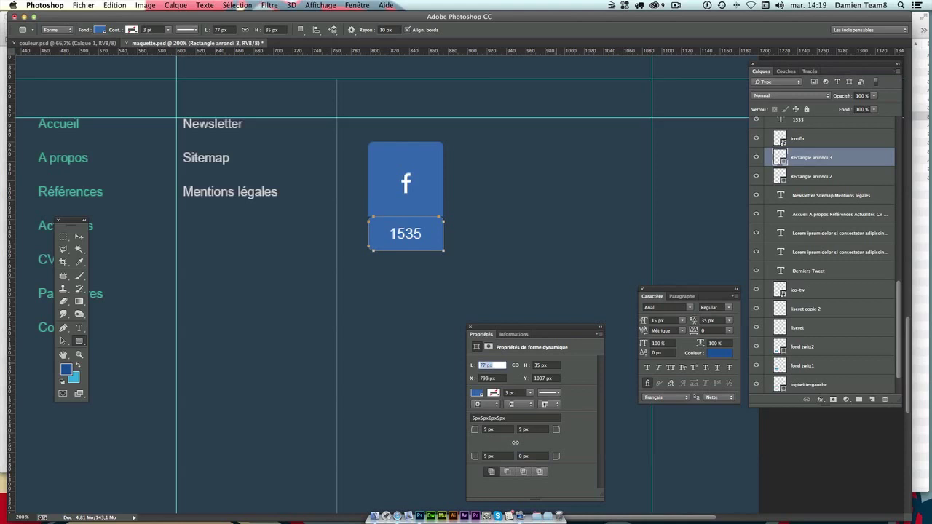
# Set both top corner radii to 0 px, leaving radii 0, 0, 5, 0.
pyautogui.click(527, 428)
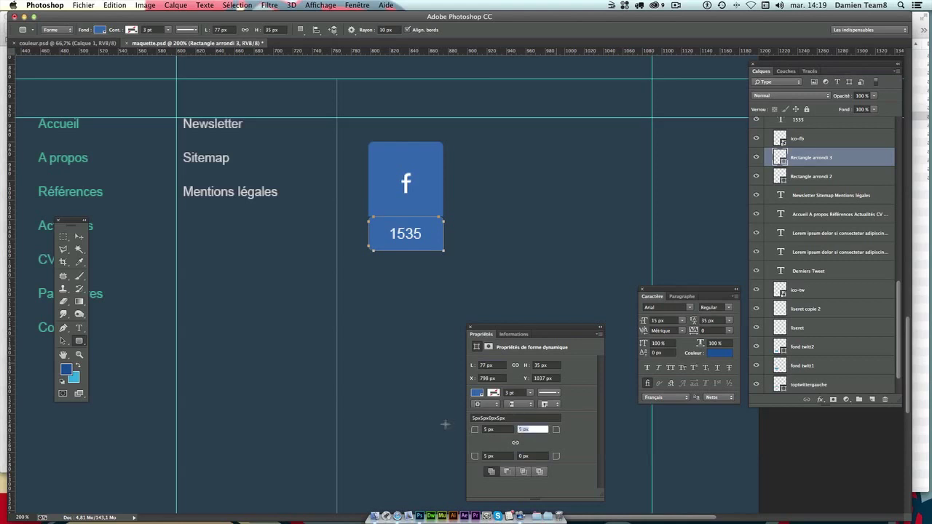
pyautogui.write('0')
pyautogui.press('Tab')
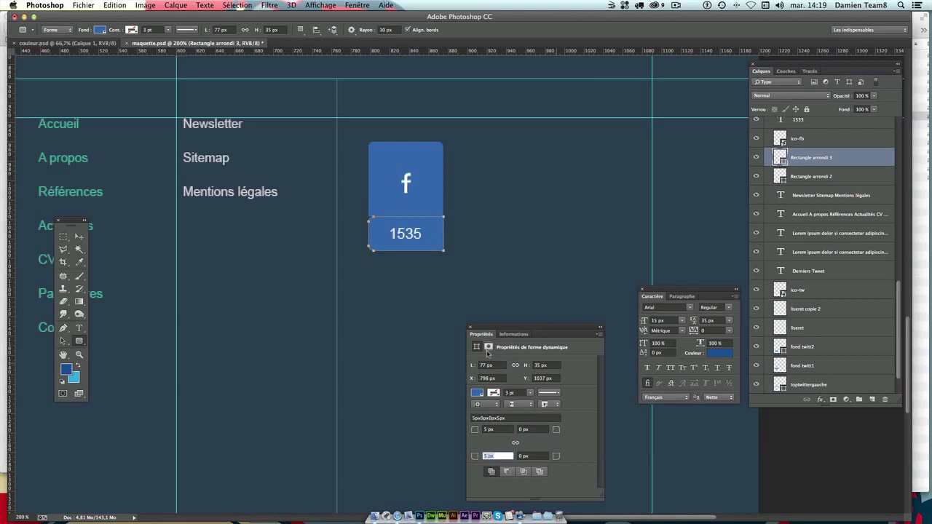
pyautogui.click(499, 429)
pyautogui.write('0')
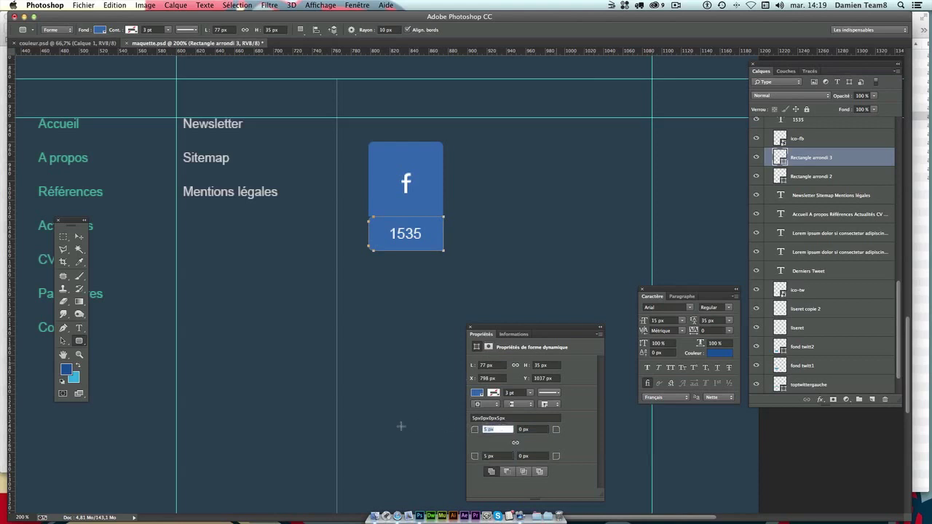
pyautogui.press('Tab')
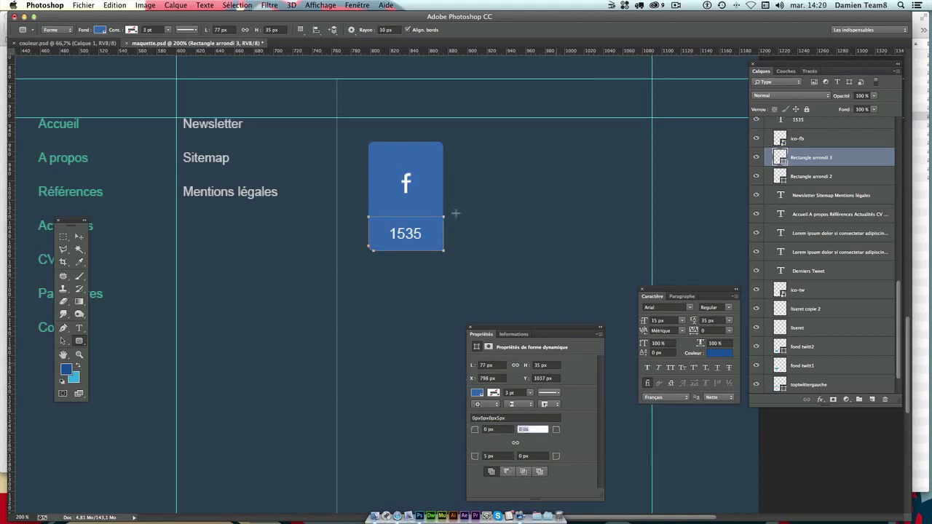
pyautogui.press('Tab')
pyautogui.write('1')
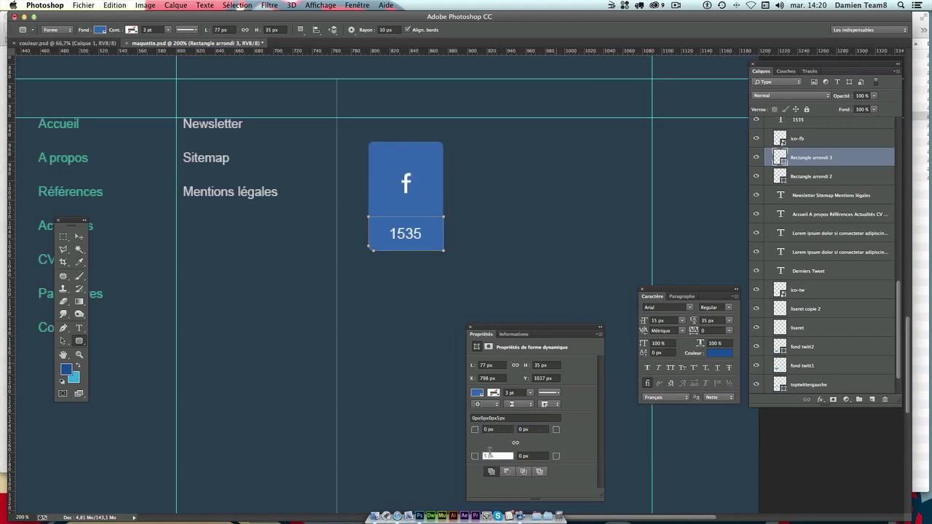
pyautogui.press('Tab')
pyautogui.click(79, 237)
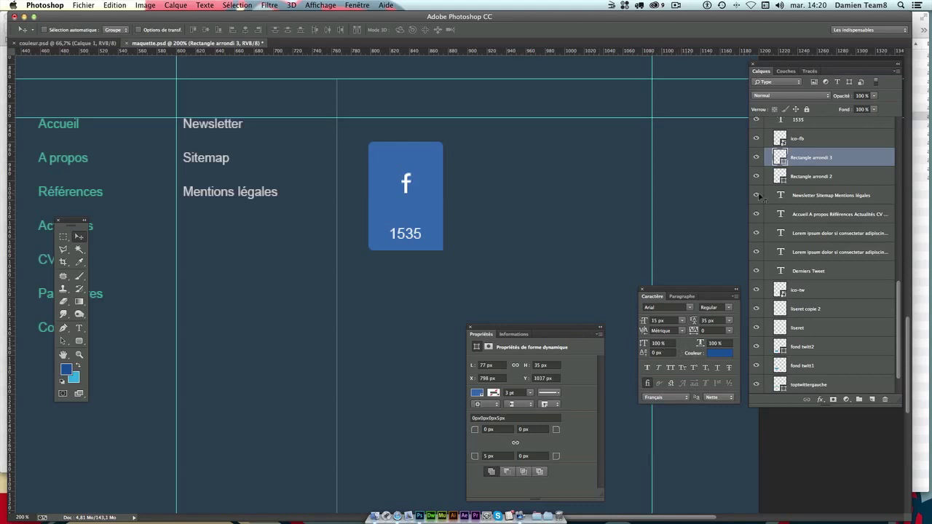
# Fill Rectangle arrondi 3 with the recently used dark blue swatch.
pyautogui.click(482, 394)
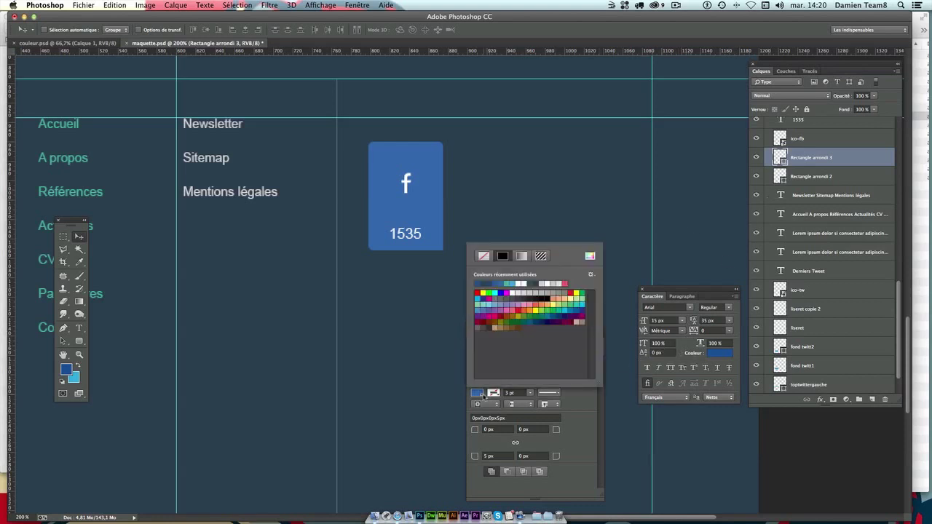
pyautogui.click(480, 282)
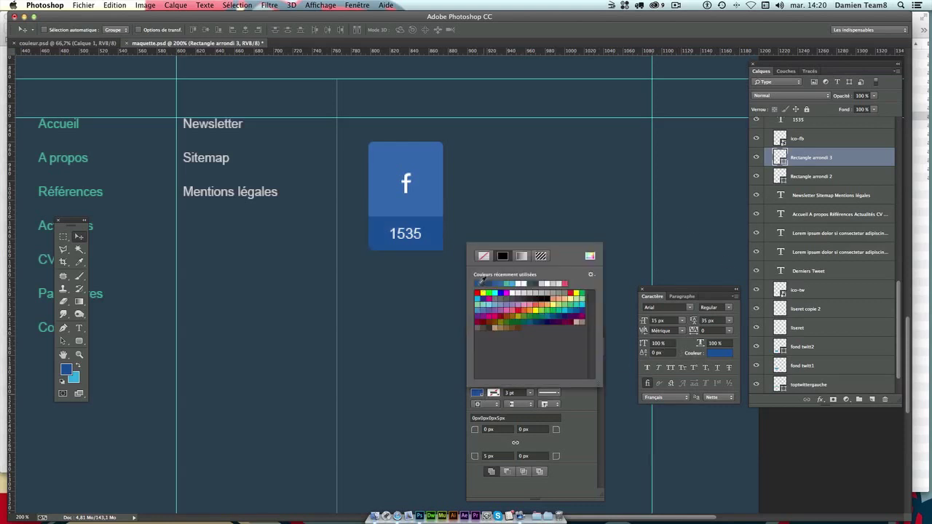
pyautogui.press('Return')
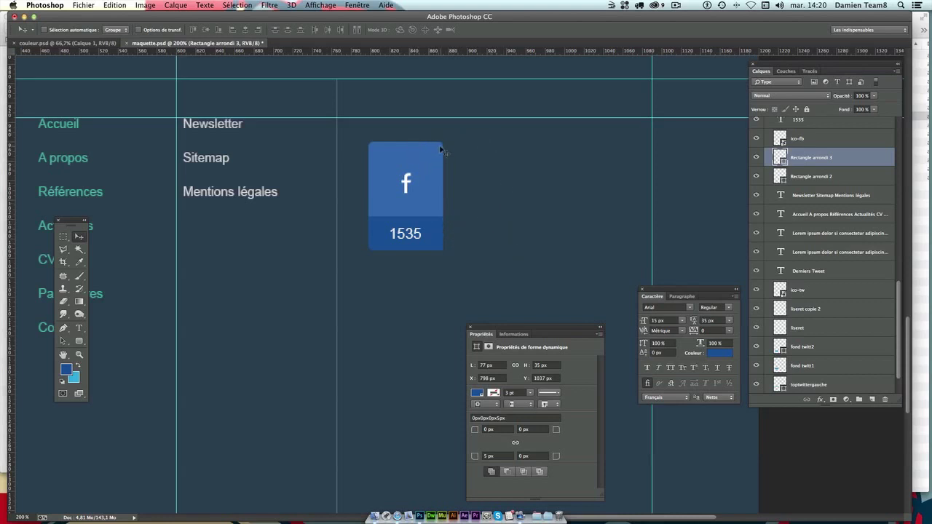
# Rasterize the Facebook tile's Rectangle arrondi 2 layer via Pixelliser le calque.
pyautogui.click(440, 149)
pyautogui.rightClick(441, 185)
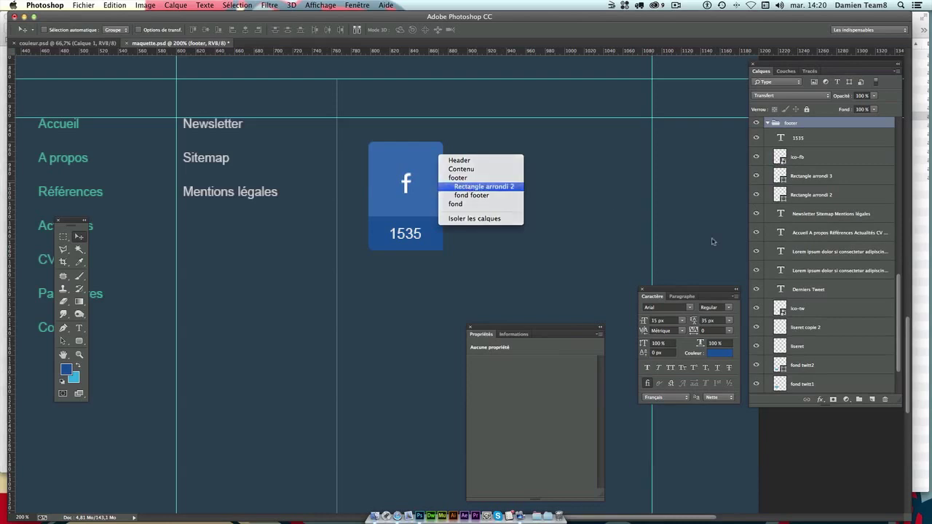
pyautogui.press('Return')
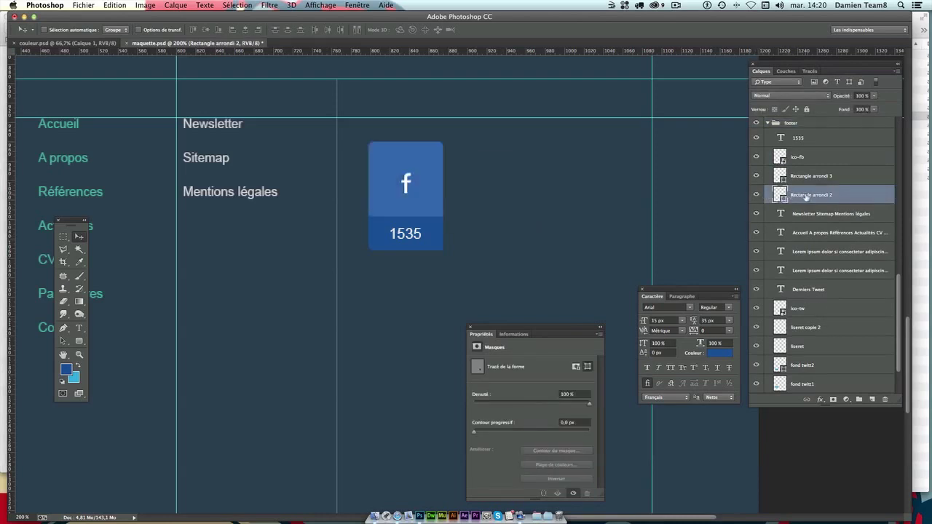
pyautogui.rightClick(821, 195)
pyautogui.click(826, 198)
pyautogui.rightClick(844, 201)
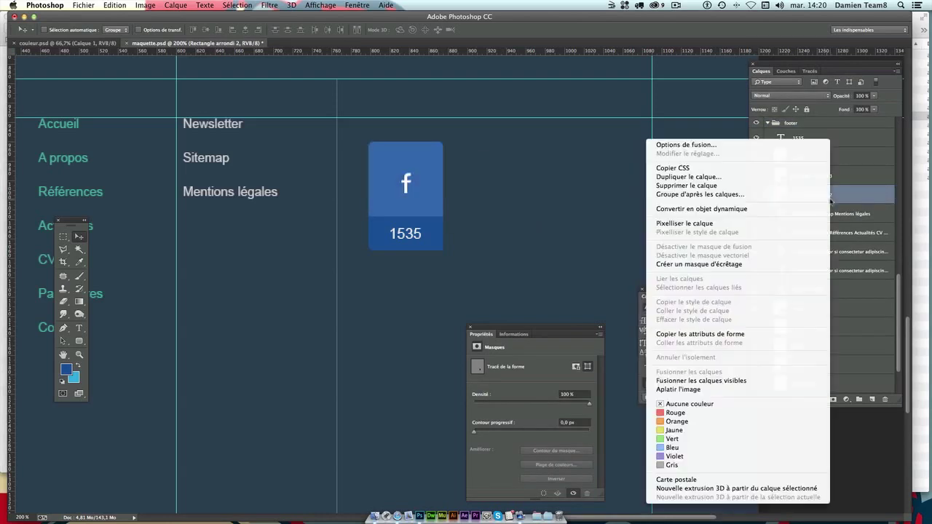
pyautogui.click(829, 200)
pyautogui.rightClick(829, 200)
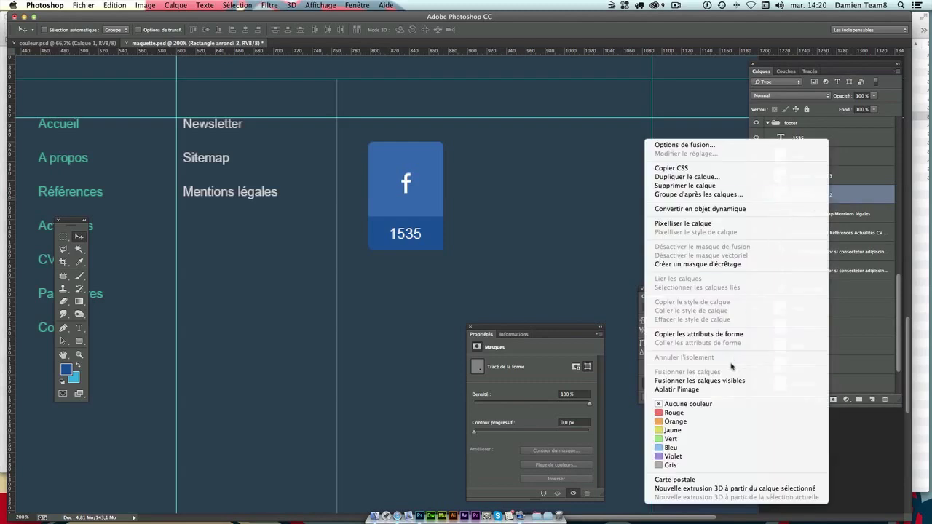
pyautogui.click(720, 224)
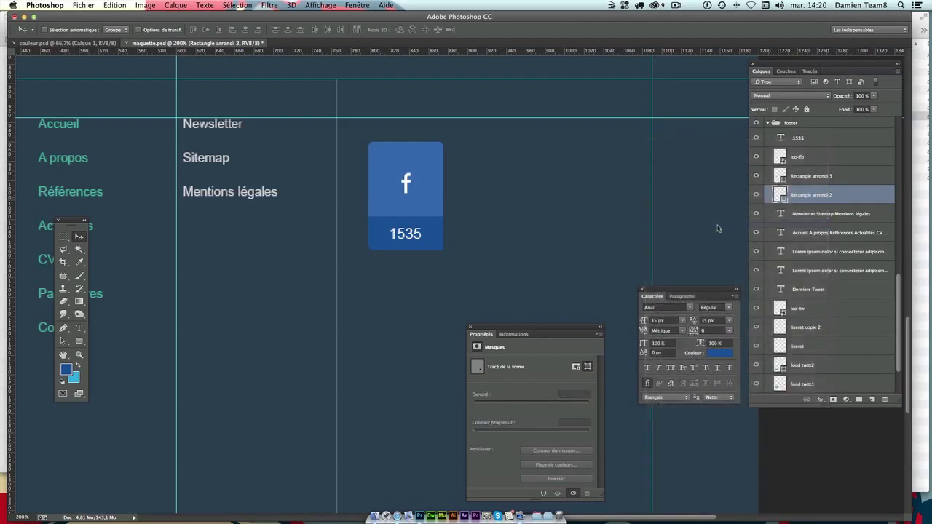
# Reselect Rectangle arrondi 2 alone and zoom in on the Facebook tile.
pyautogui.hotkey('alt', 'shift', ']')
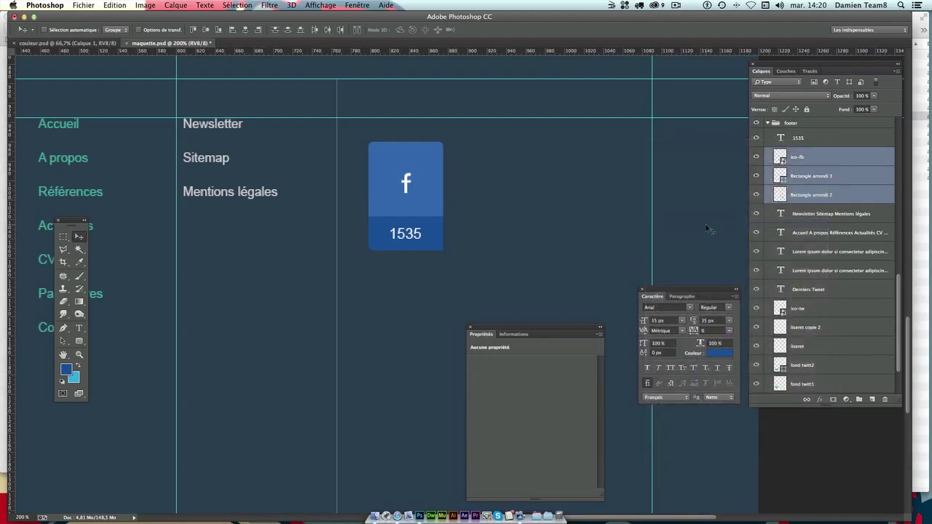
pyautogui.click(833, 197)
pyautogui.hotkey('ctrl', '+')
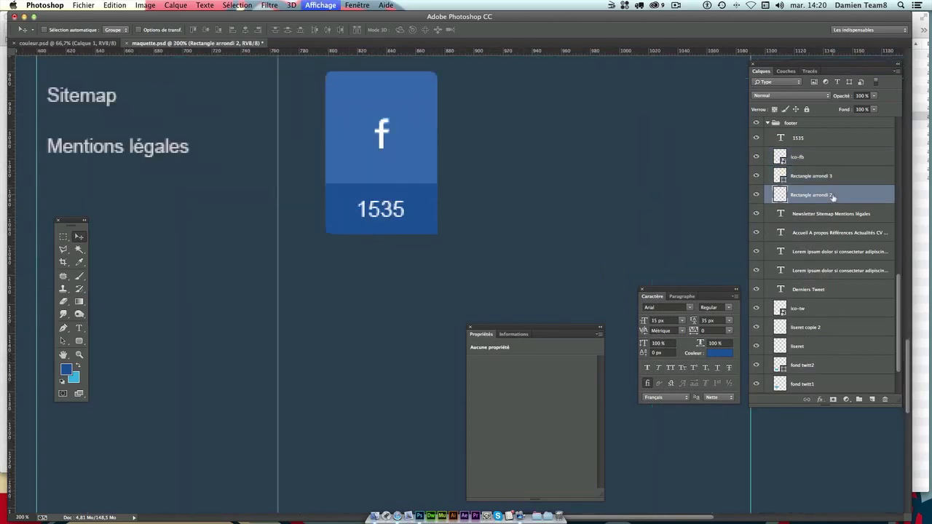
pyautogui.hotkey('ctrl', '+')
pyautogui.scroll(2, 509, 196)
pyautogui.scroll(3, 465, 283)
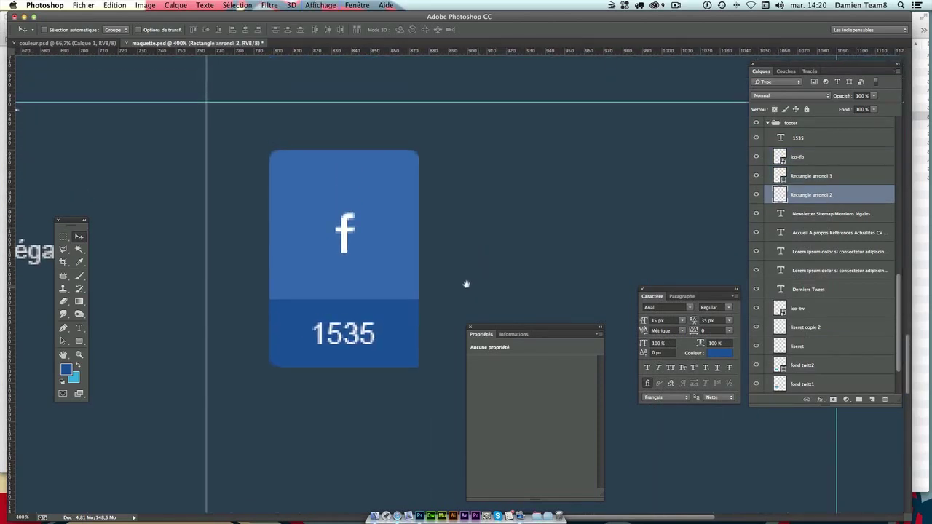
pyautogui.click(63, 237)
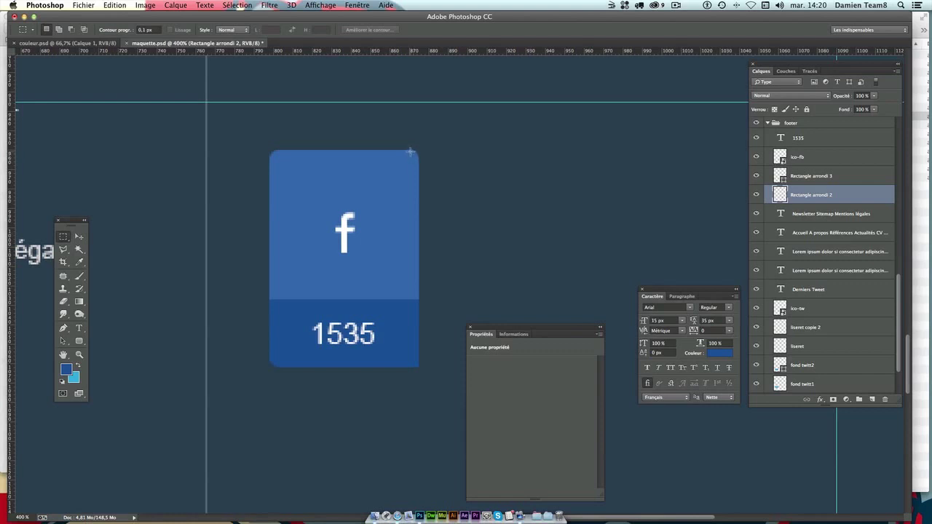
# Marquee the tile's top-right corner and sample the tile's blue as foreground colour.
pyautogui.moveTo(405, 151); pyautogui.dragTo(418, 167)
pyautogui.click(75, 366)
pyautogui.click(65, 369)
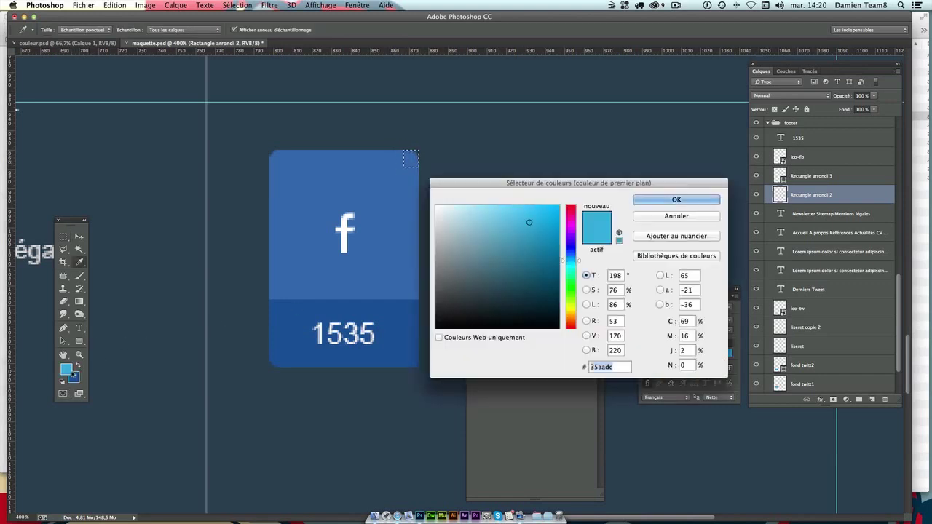
pyautogui.click(331, 217)
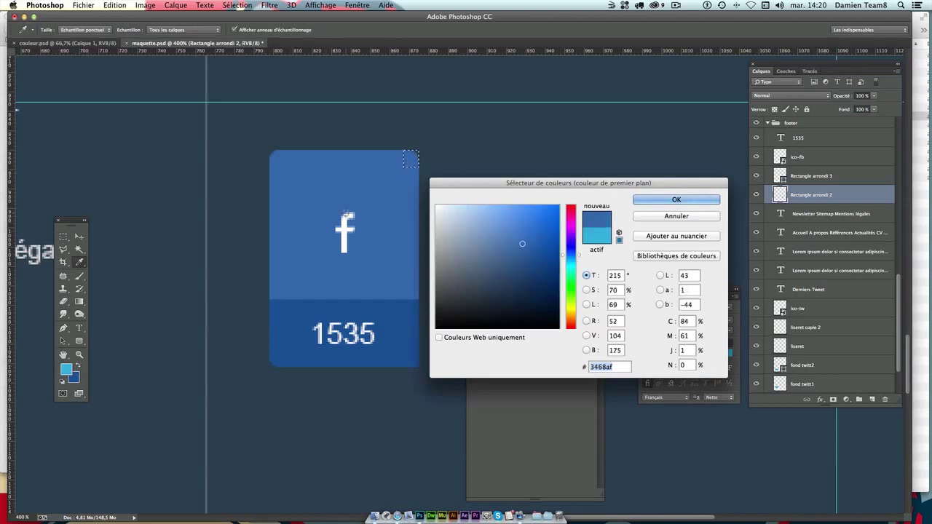
pyautogui.press('Return')
pyautogui.click(66, 369)
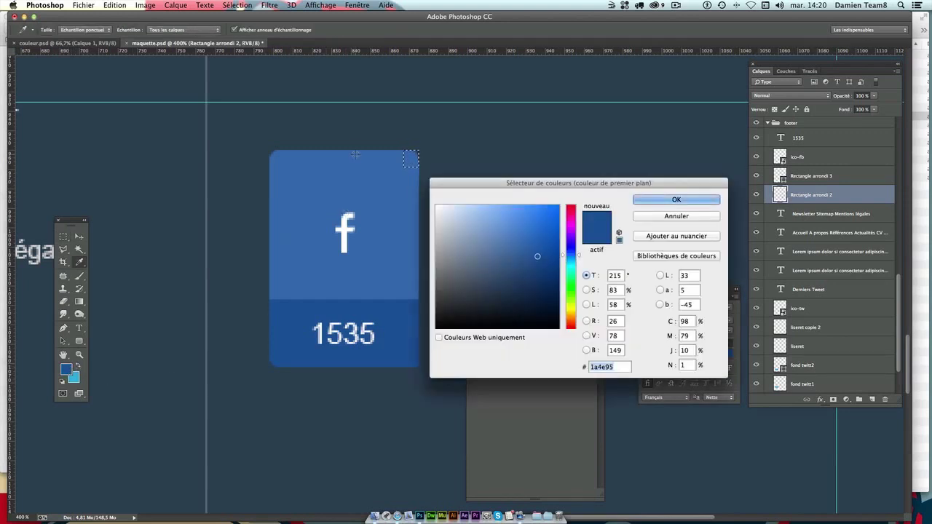
pyautogui.press('Return')
# Fill the corner selection with the foreground blue and deselect.
pyautogui.press('m')
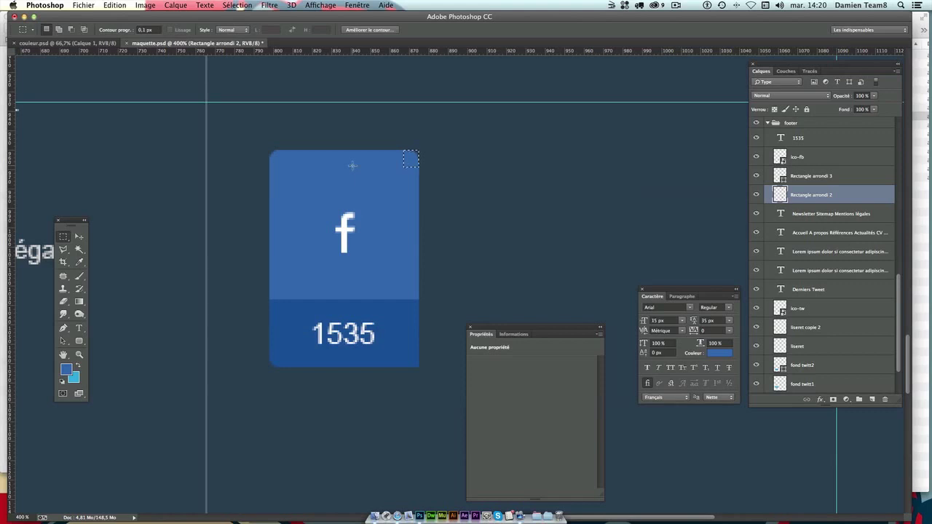
pyautogui.hotkey('shift', 'F5')
pyautogui.press('Return')
pyautogui.hotkey('ctrl', 'd')
pyautogui.click(80, 237)
# Create a new layer above ico-fb named FOND TWI.
pyautogui.hotkey('ctrl', '-')
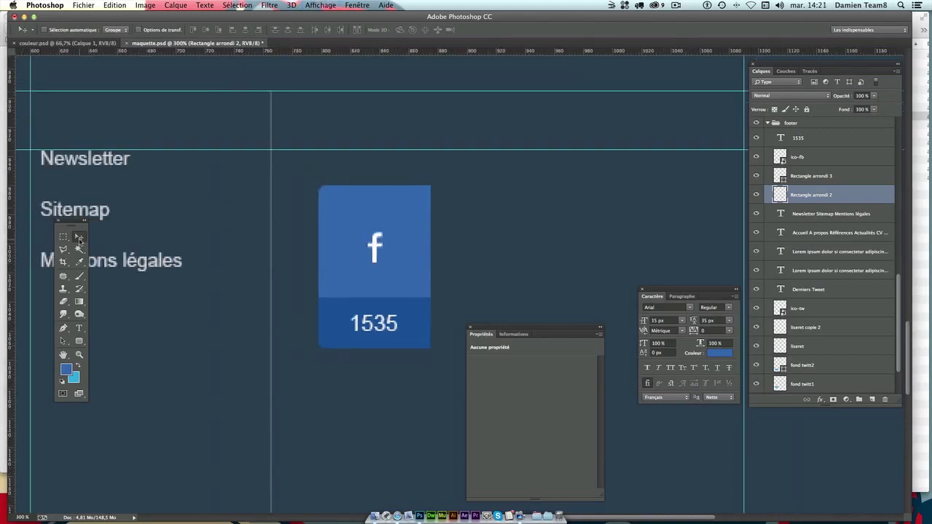
pyautogui.hotkey('ctrl', '-')
pyautogui.click(836, 156)
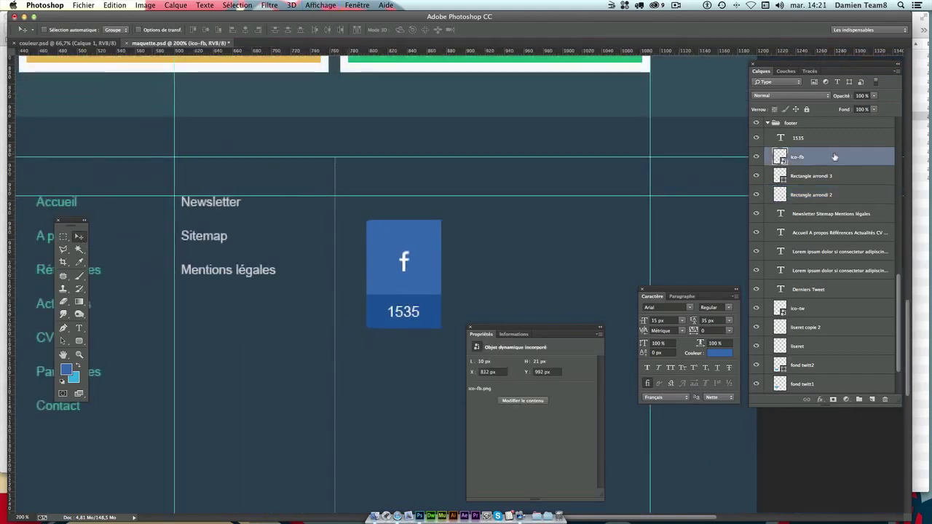
pyautogui.hotkey('ctrl', 'shift', 'alt', 'n')
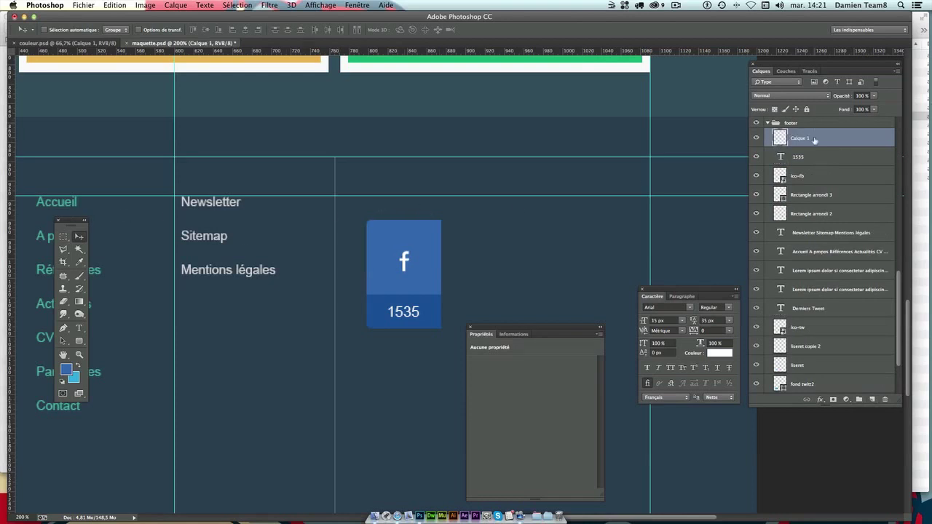
pyautogui.doubleClick(814, 140)
pyautogui.press('Escape')
pyautogui.doubleClick(801, 138)
pyautogui.write('f')
pyautogui.press('Return')
# Fill a square right of the Facebook tile with light blue.
pyautogui.click(65, 236)
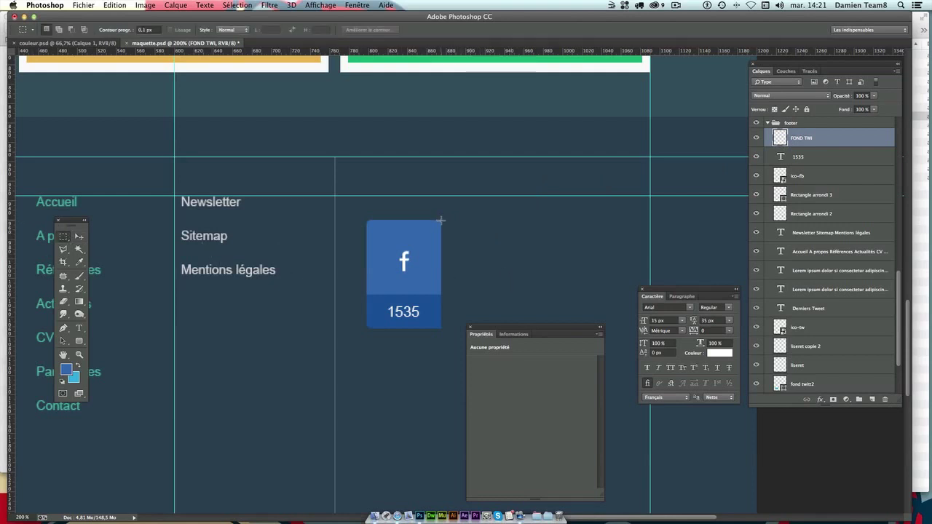
pyautogui.moveTo(440, 218); pyautogui.dragTo(468, 264)
pyautogui.click(460, 251)
pyautogui.moveTo(442, 219)
pyautogui.mouseDown()
pyautogui.moveTo(490, 292)
pyautogui.moveTo(515, 294)
pyautogui.mouseUp()
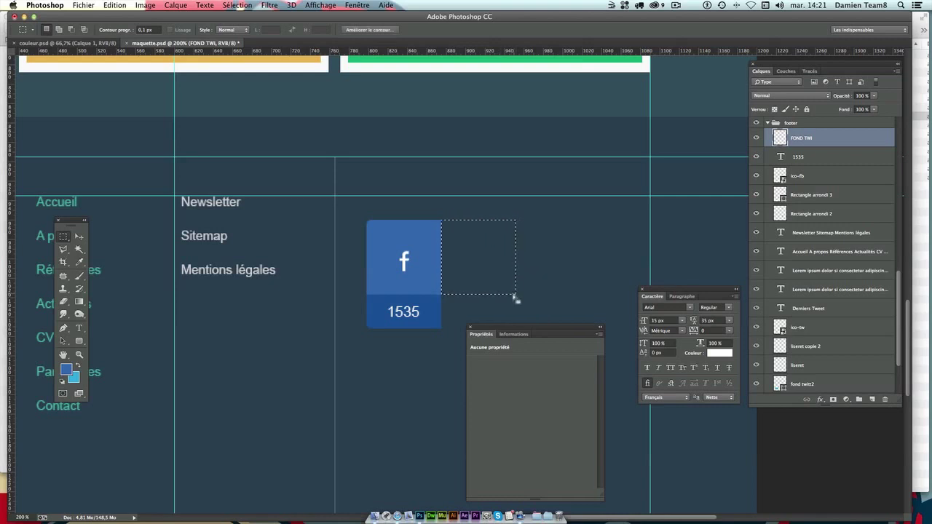
pyautogui.press('super+BackSpace')
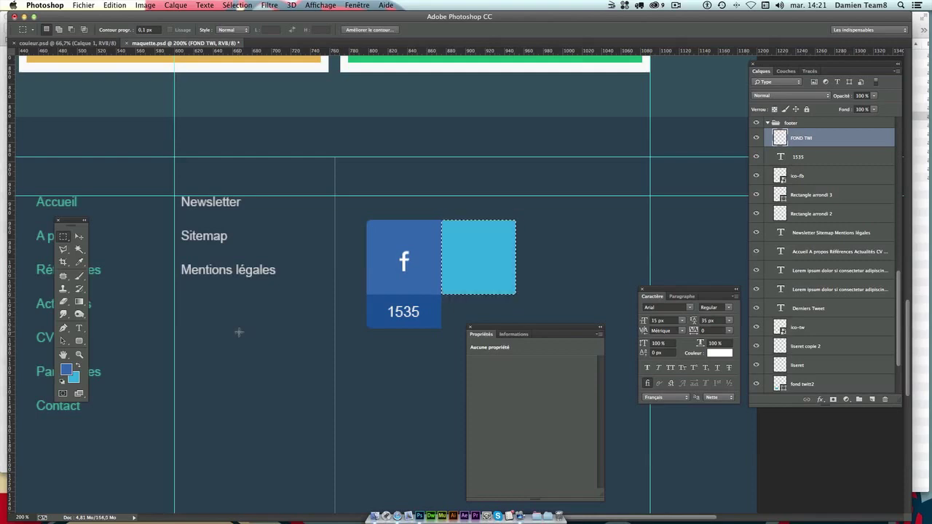
pyautogui.press('super+d')
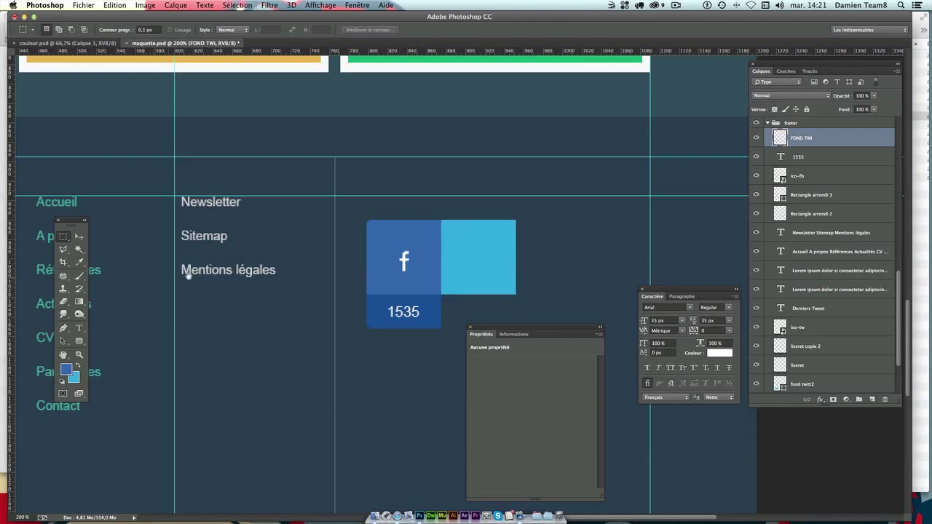
# Copy the light-blue square below itself and shrink the copy to 35 px tall.
pyautogui.hscroll(-10, 218, 240)
pyautogui.scroll(-1, 218, 240)
pyautogui.hscroll(5, 249, 191)
pyautogui.hscroll(6, 249, 191)
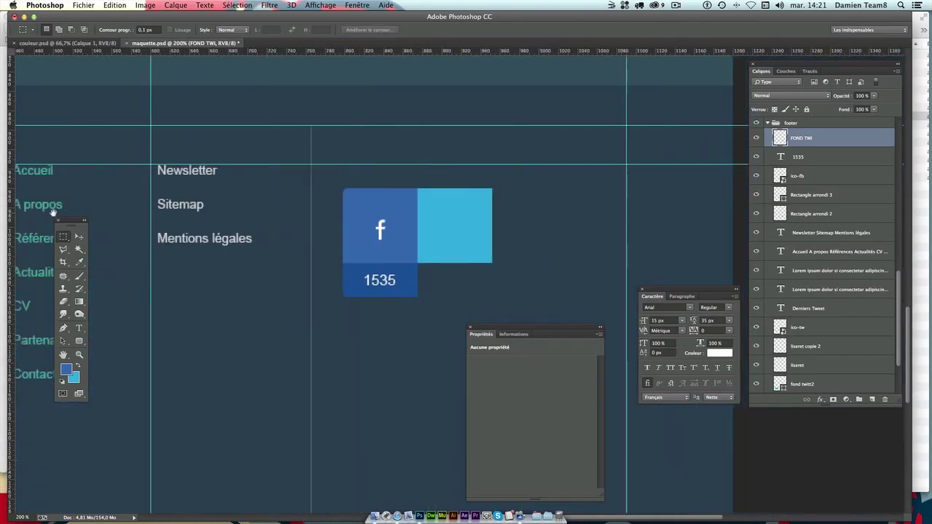
pyautogui.hscroll(2, 198, 219)
pyautogui.hscroll(1, 198, 219)
pyautogui.click(79, 236)
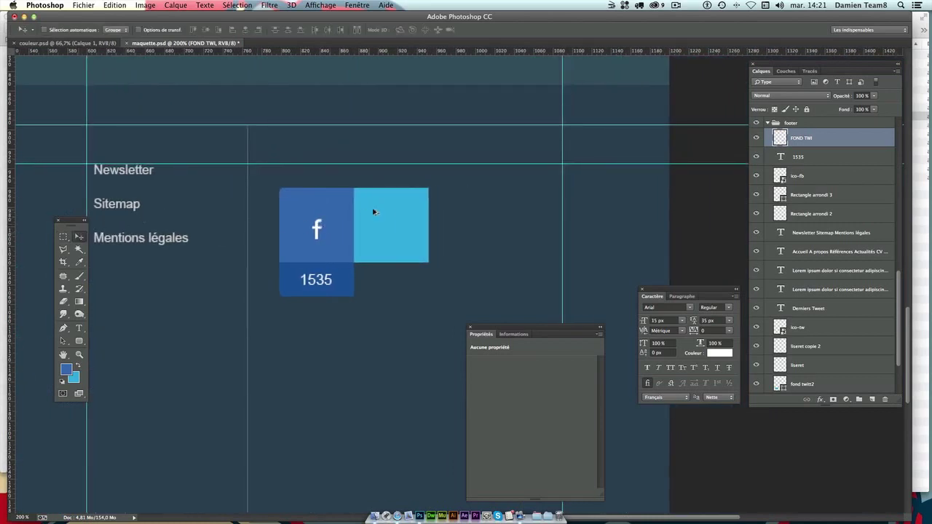
pyautogui.moveTo(375, 209); pyautogui.dragTo(377, 286)
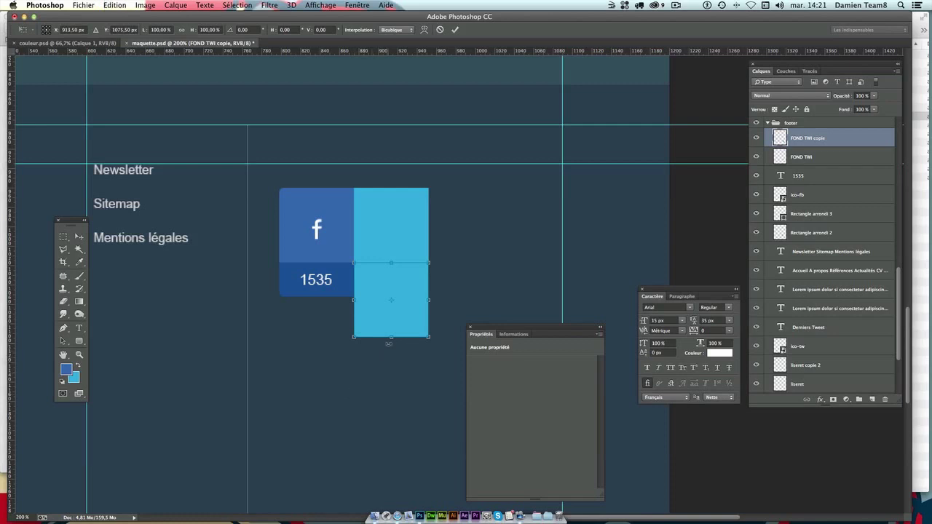
pyautogui.moveTo(391, 336); pyautogui.dragTo(395, 299)
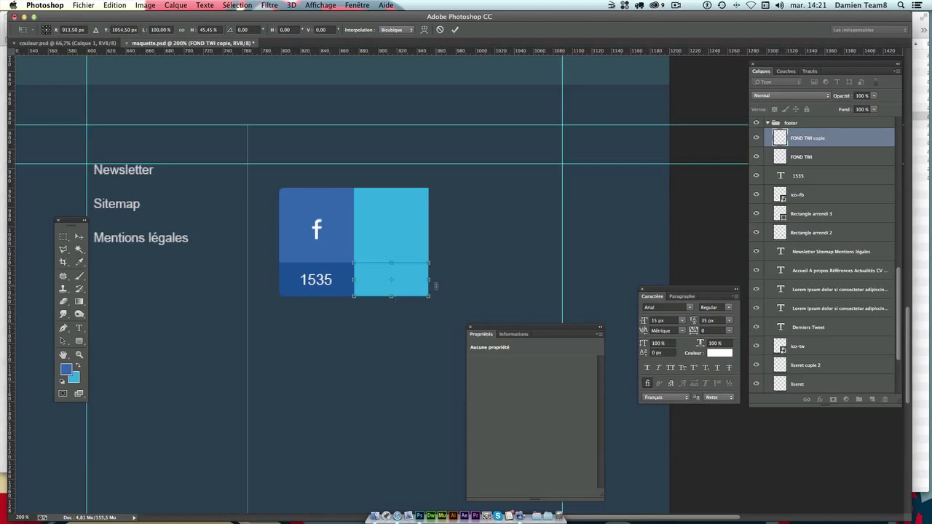
pyautogui.press('Return')
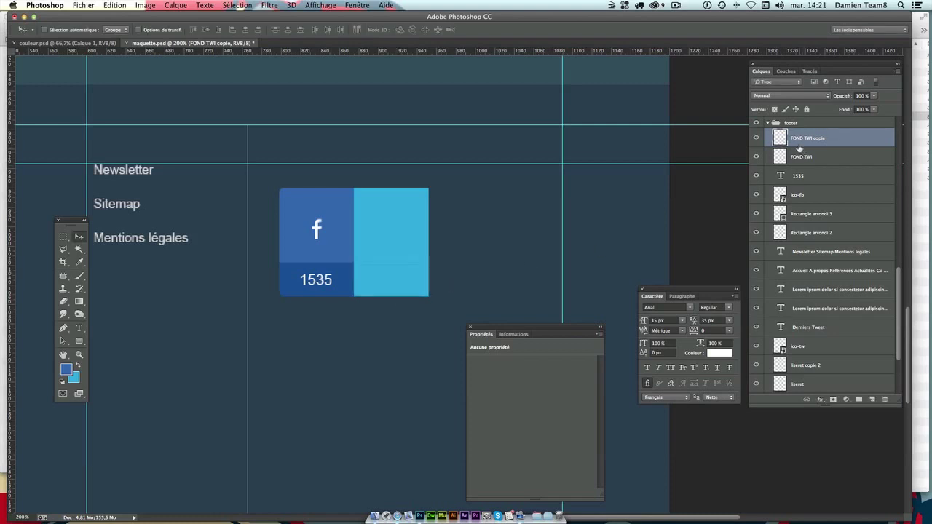
# Select the lower cell and set the foreground to a darker shade of the light blue.
pyautogui.keyDown('super'); pyautogui.click(782, 143); pyautogui.keyUp('super')
pyautogui.click(76, 365)
pyautogui.click(66, 369)
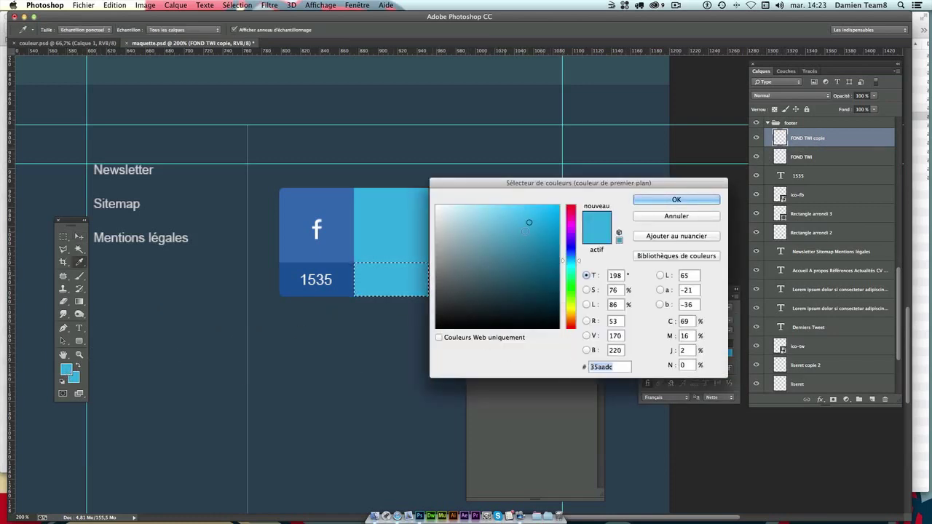
pyautogui.click(530, 234)
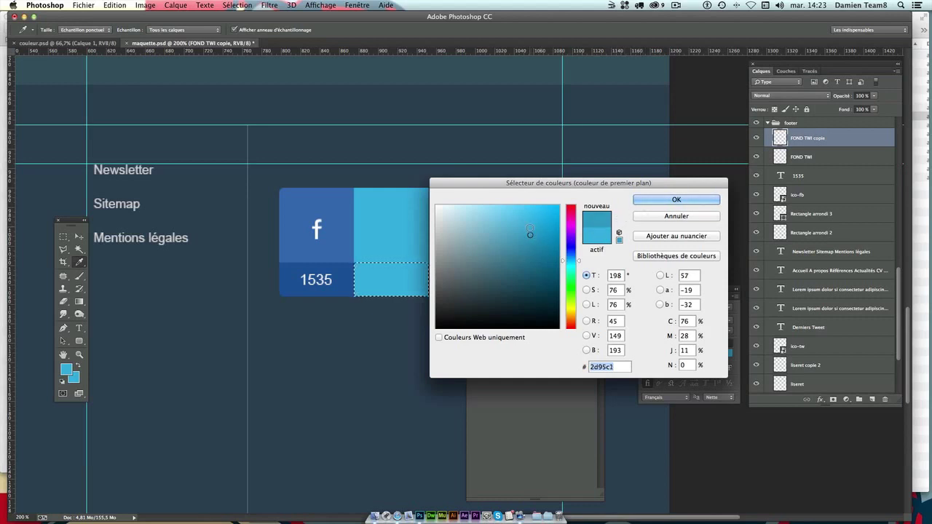
pyautogui.click(661, 204)
pyautogui.hotkey('alt', 'BackSpace')
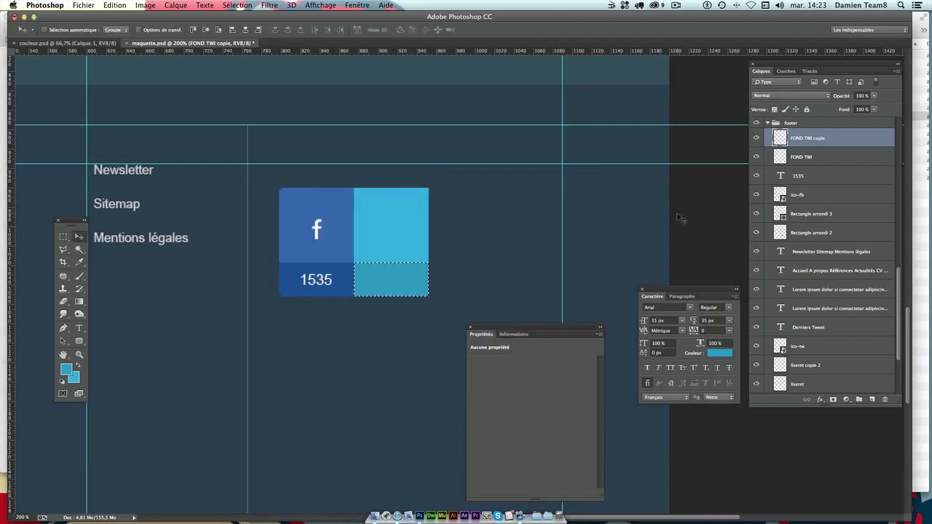
# Fill the lower cell with the darker blue foreground colour and deselect.
pyautogui.hotkey('ctrl', 'd')
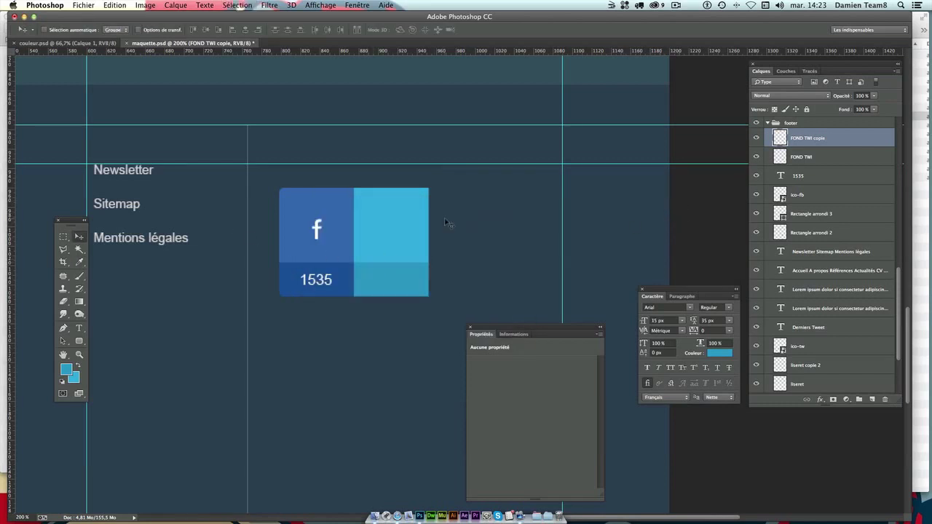
pyautogui.hotkey('ctrl', 'z')
pyautogui.click(65, 369)
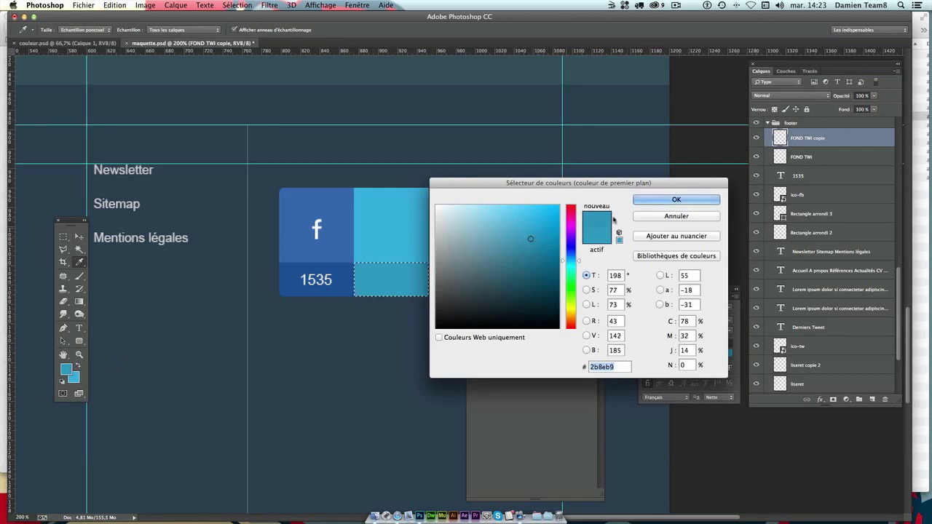
pyautogui.click(681, 200)
pyautogui.hotkey('shift', 'BackSpace')
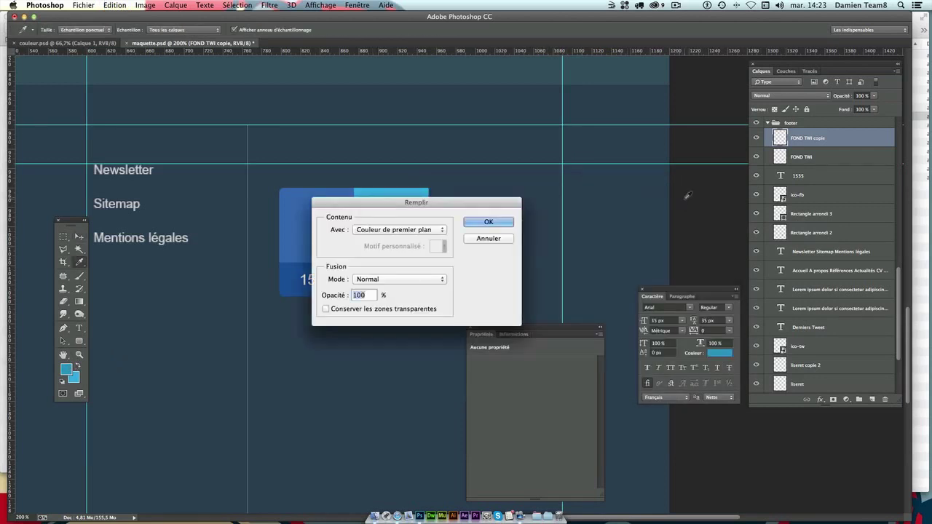
pyautogui.press('Return')
pyautogui.hotkey('ctrl', 'd')
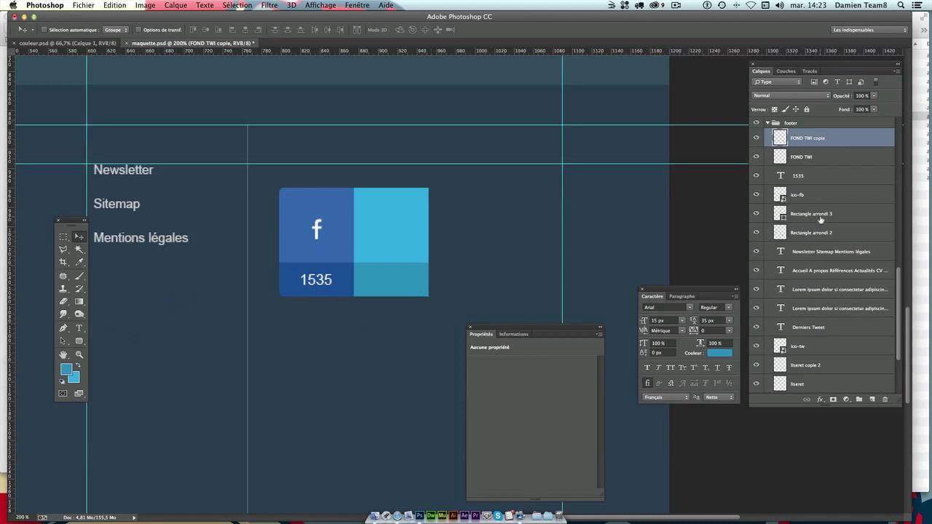
# Duplicate the ico-tw bird icon to the top of the footer group and centre it in the light-blue tile.
pyautogui.click(805, 348)
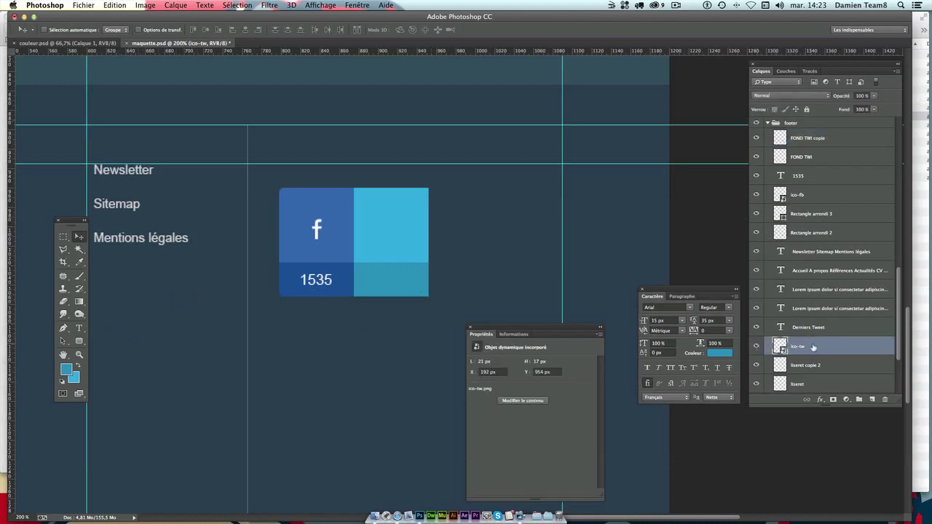
pyautogui.press('super+j')
pyautogui.moveTo(813, 328)
pyautogui.mouseDown()
pyautogui.moveTo(828, 163)
pyautogui.moveTo(816, 131)
pyautogui.mouseUp()
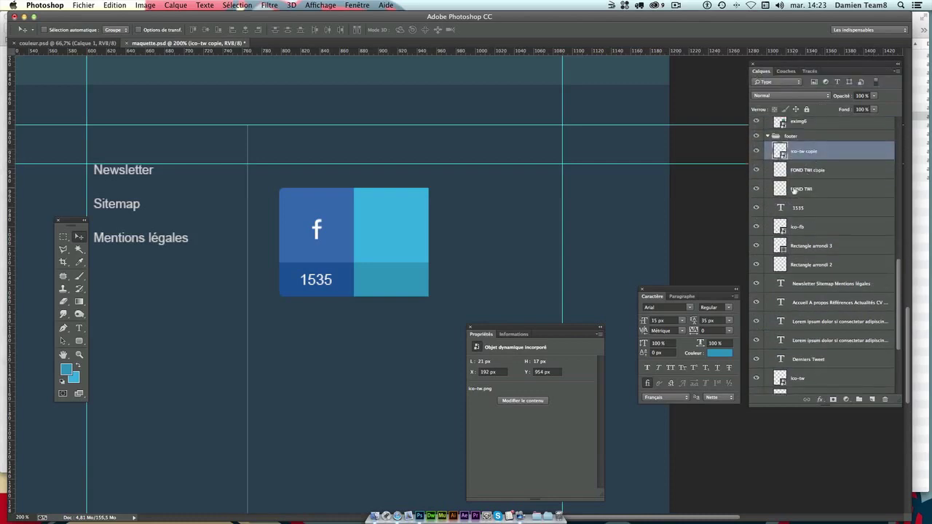
pyautogui.press('super+minus')
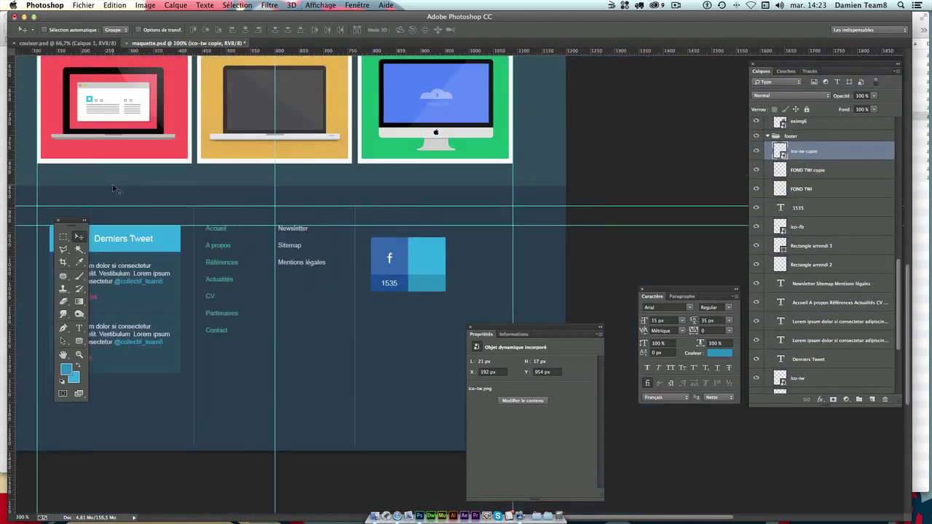
pyautogui.hscroll(-3, 149, 214)
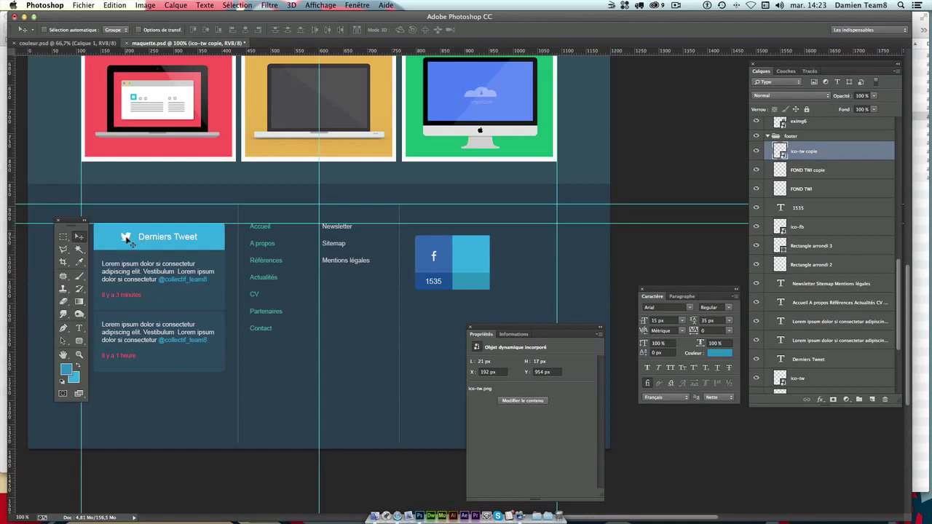
pyautogui.moveTo(131, 243); pyautogui.dragTo(457, 252)
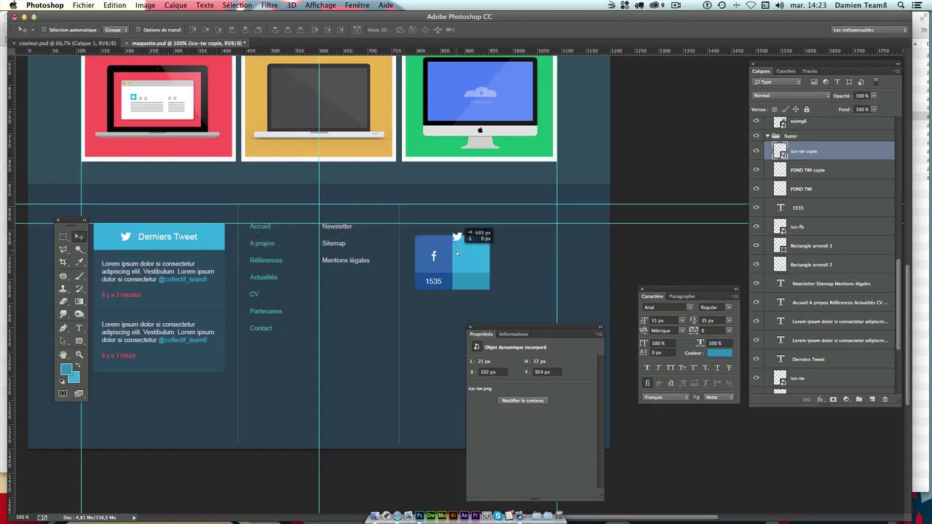
pyautogui.press('super+plus')
pyautogui.press('super+plus')
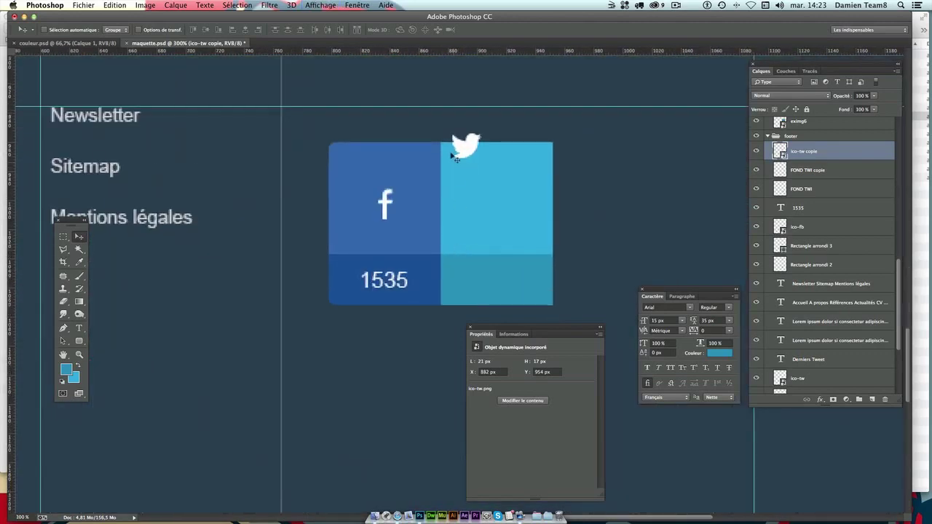
pyautogui.moveTo(452, 155)
pyautogui.mouseDown()
pyautogui.moveTo(400, 220)
pyautogui.moveTo(515, 227)
pyautogui.mouseUp()
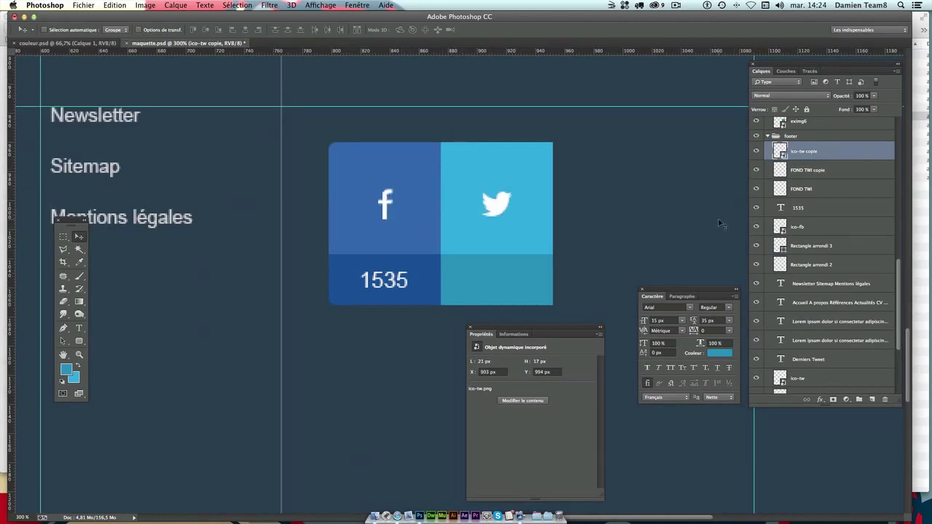
pyautogui.hotkey('ctrl', '-')
pyautogui.press('Right')
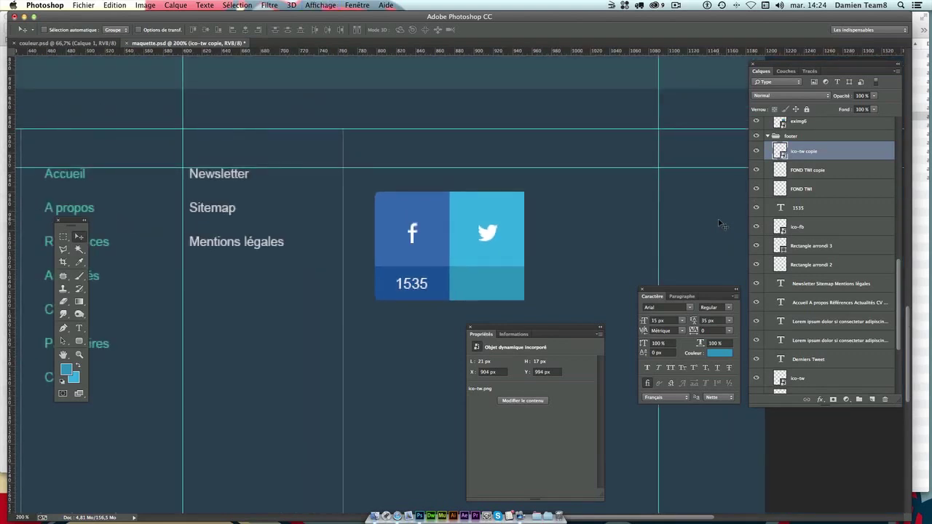
# Copy the 1535 count into the Twitter tile's lower strip and edit it to read 535.
pyautogui.press('Left')
pyautogui.click(814, 209)
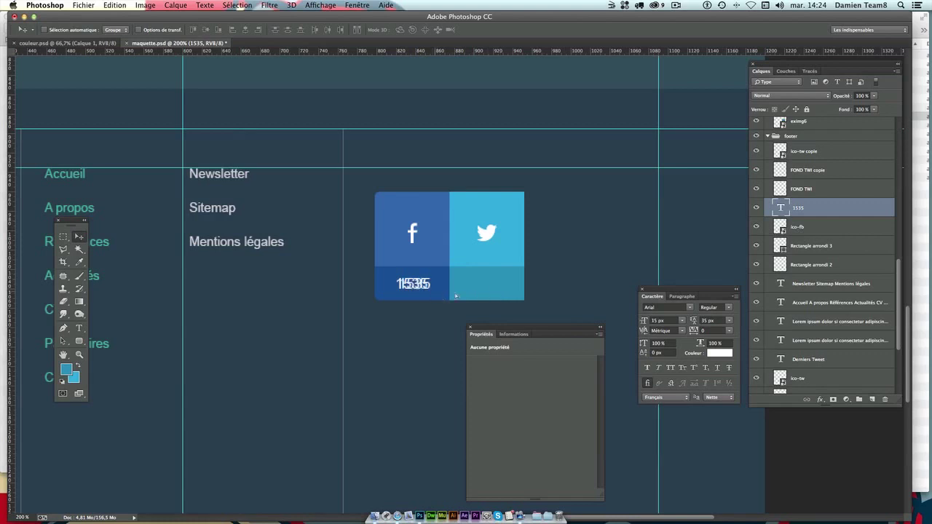
pyautogui.moveTo(493, 292); pyautogui.dragTo(520, 280)
pyautogui.moveTo(841, 211); pyautogui.dragTo(780, 160)
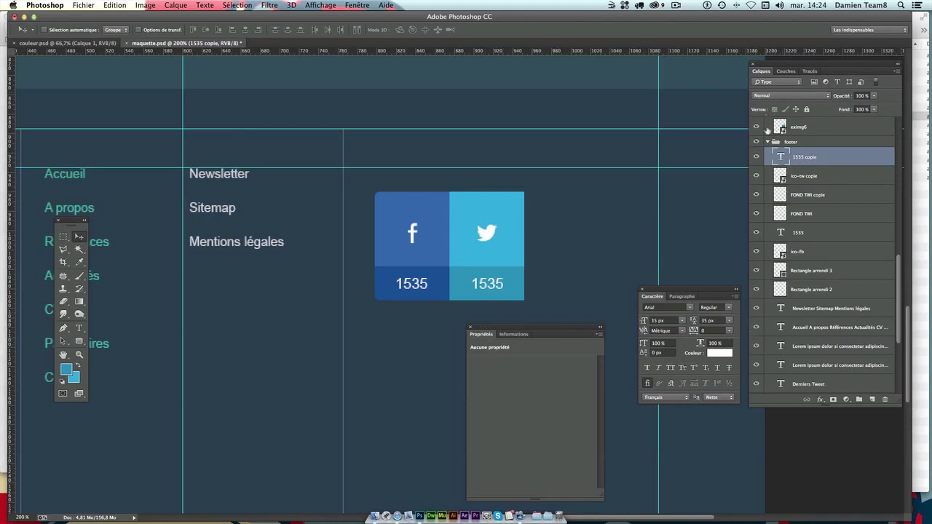
pyautogui.doubleClick(777, 155)
pyautogui.moveTo(479, 284); pyautogui.dragTo(459, 281)
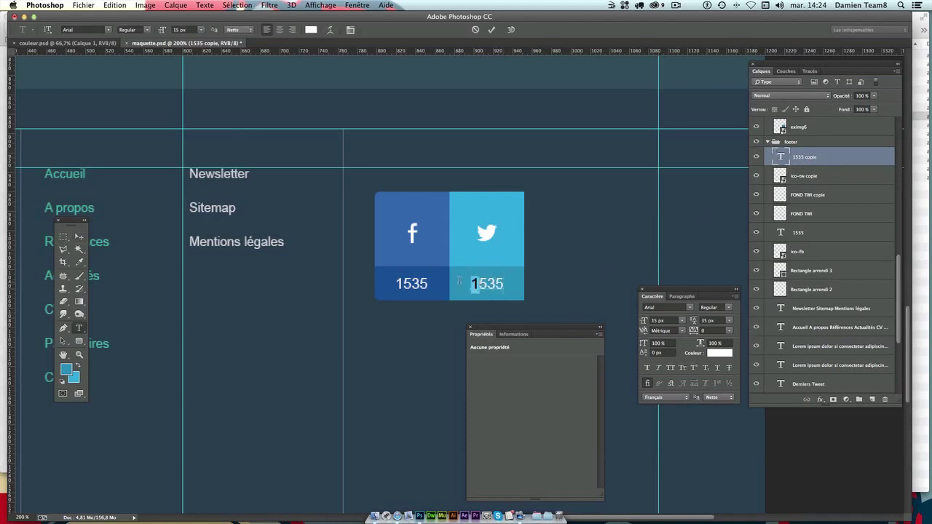
pyautogui.press('BackSpace')
pyautogui.click(79, 238)
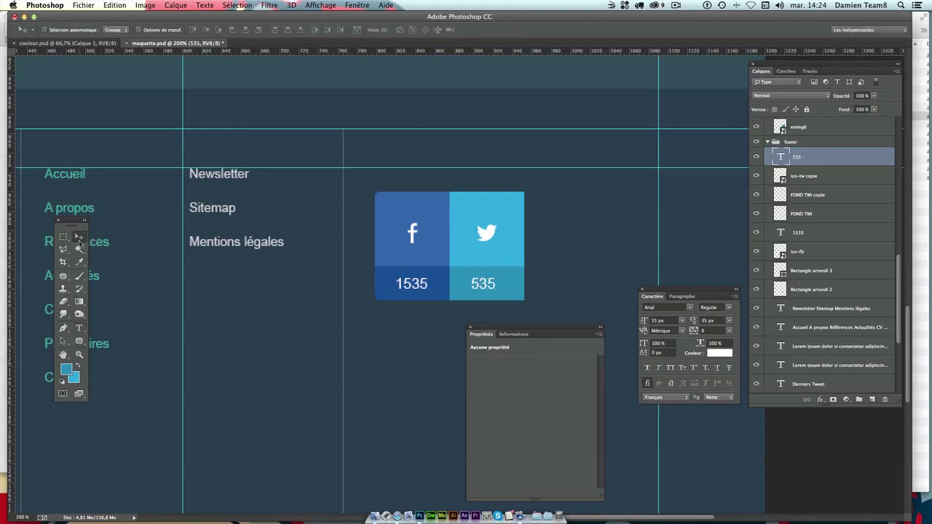
pyautogui.press('Right')
pyautogui.press('Right')
pyautogui.press('Right')
pyautogui.press('Right')
pyautogui.press('Right')
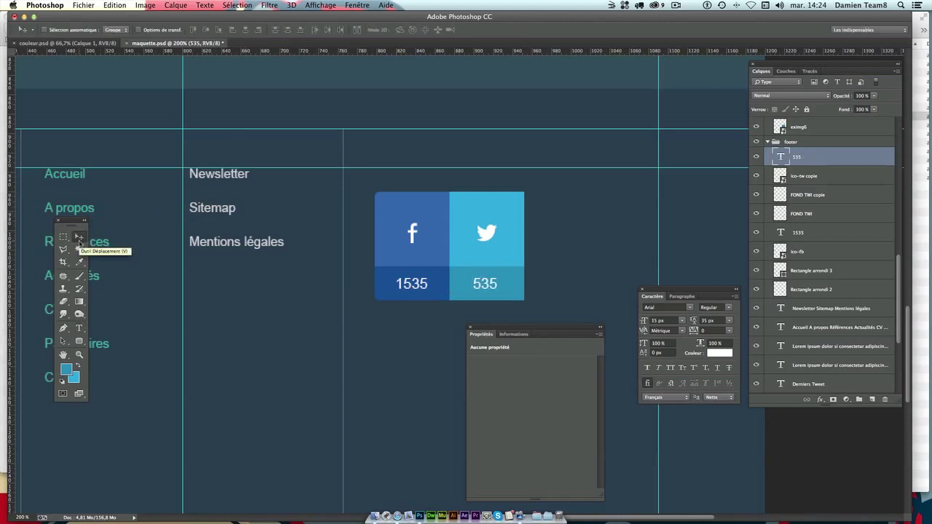
pyautogui.press('Right')
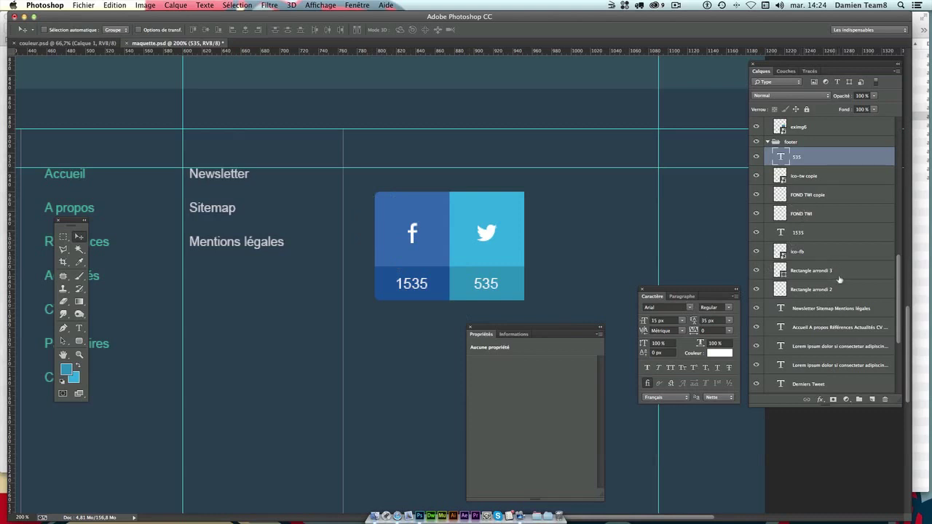
# Select both rounded rectangle layers of the Facebook tile.
pyautogui.scroll(-2, 839, 279)
pyautogui.scroll(-2, 855, 286)
pyautogui.scroll(2, 855, 286)
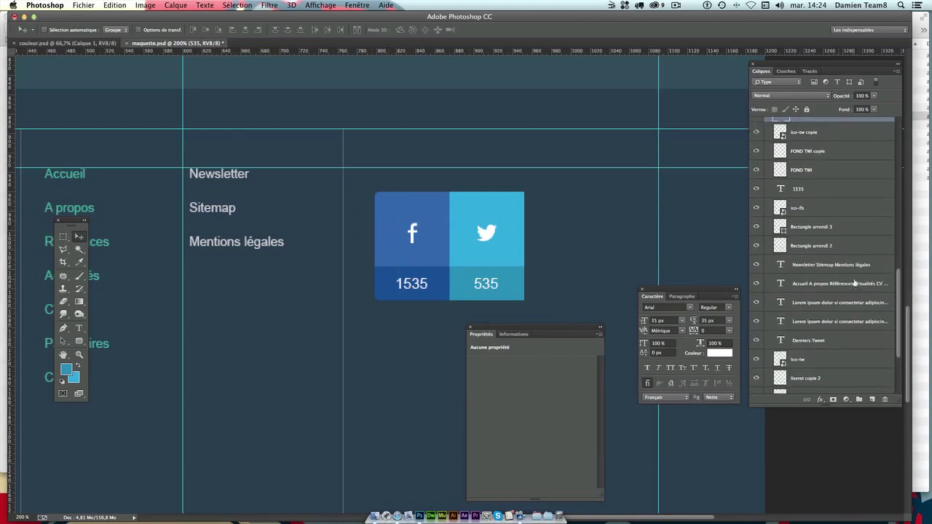
pyautogui.click(837, 226)
pyautogui.click(756, 242)
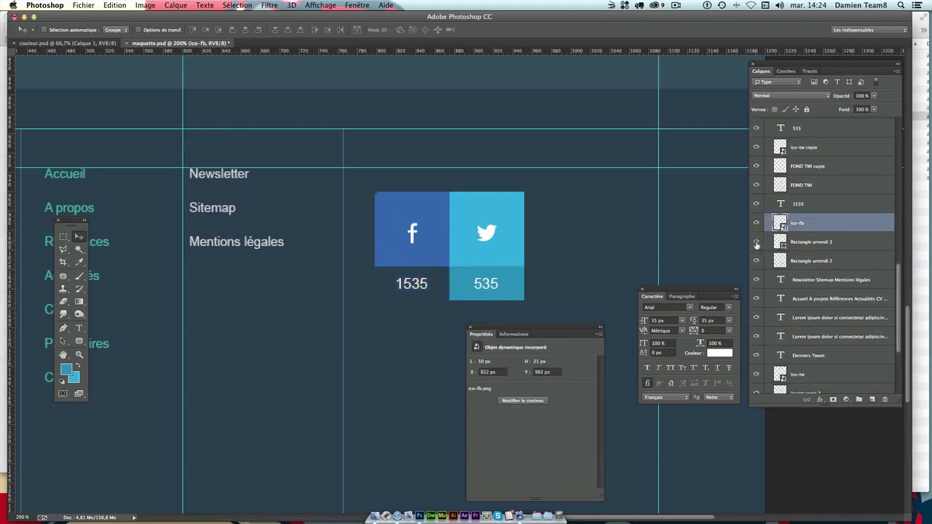
pyautogui.click(813, 247)
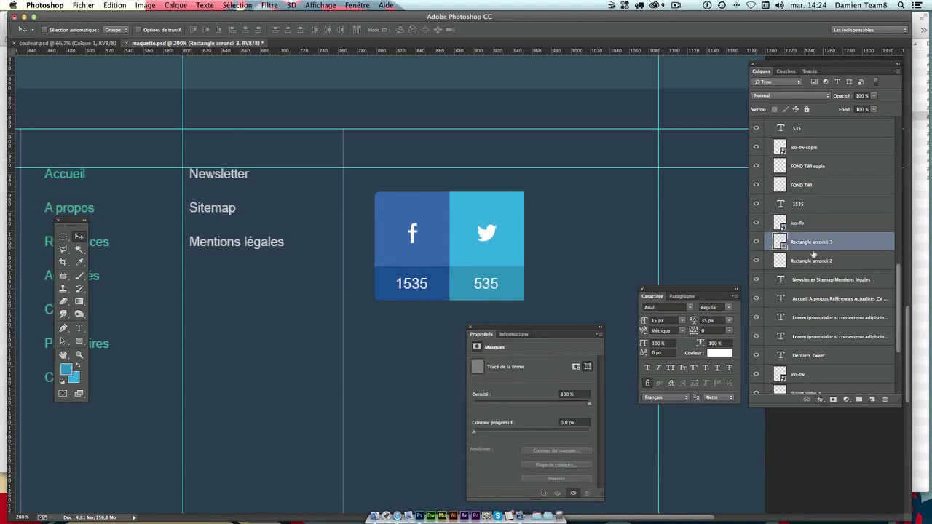
pyautogui.click(755, 243)
pyautogui.click(756, 261)
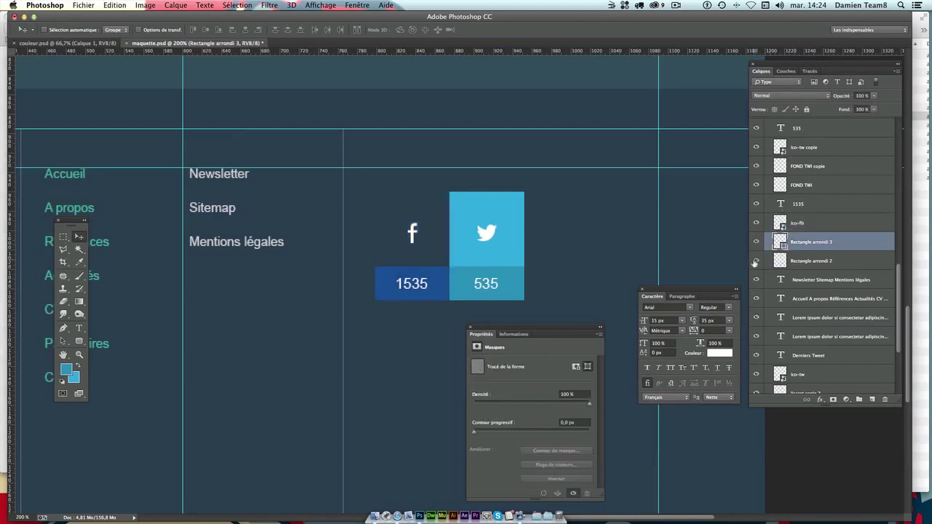
pyautogui.keyDown('shift'); pyautogui.click(824, 262); pyautogui.keyUp('shift')
# Duplicate the tile rectangles, flip the copy horizontally and butt it against the Twitter tile.
pyautogui.moveTo(477, 246); pyautogui.dragTo(580, 250)
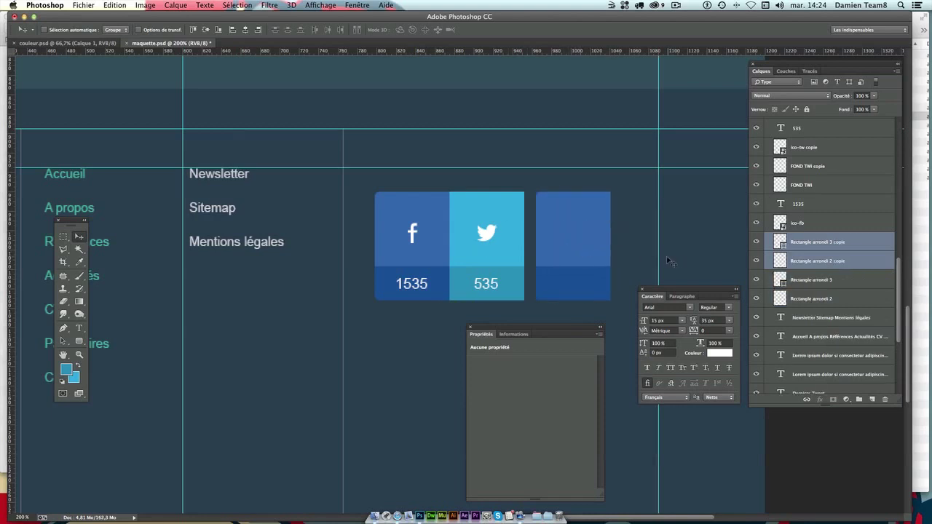
pyautogui.hotkey('ctrl', 't')
pyautogui.rightClick(581, 248)
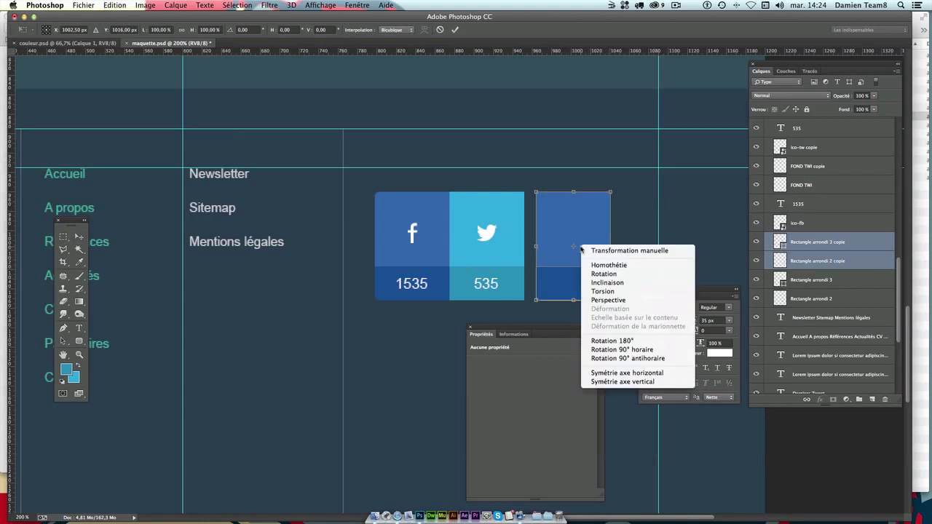
pyautogui.click(625, 372)
pyautogui.press('Return')
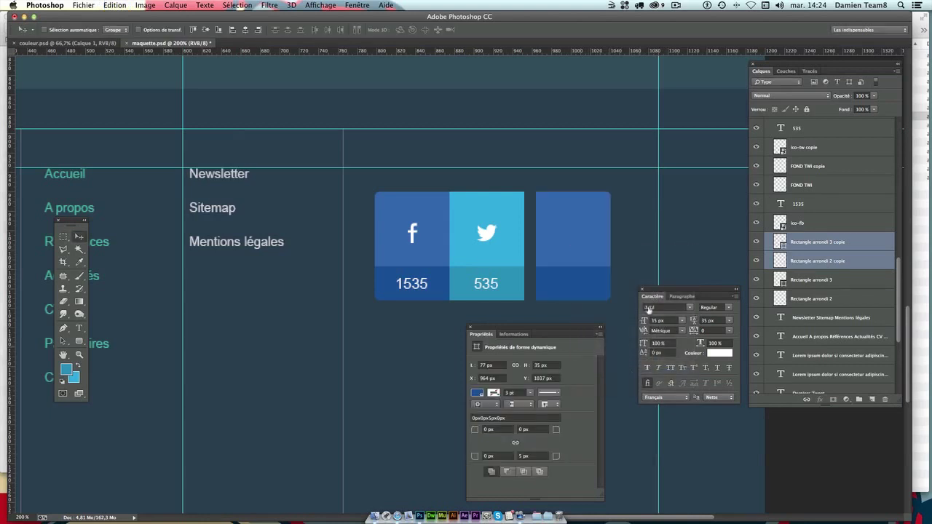
pyautogui.moveTo(568, 254); pyautogui.dragTo(556, 252)
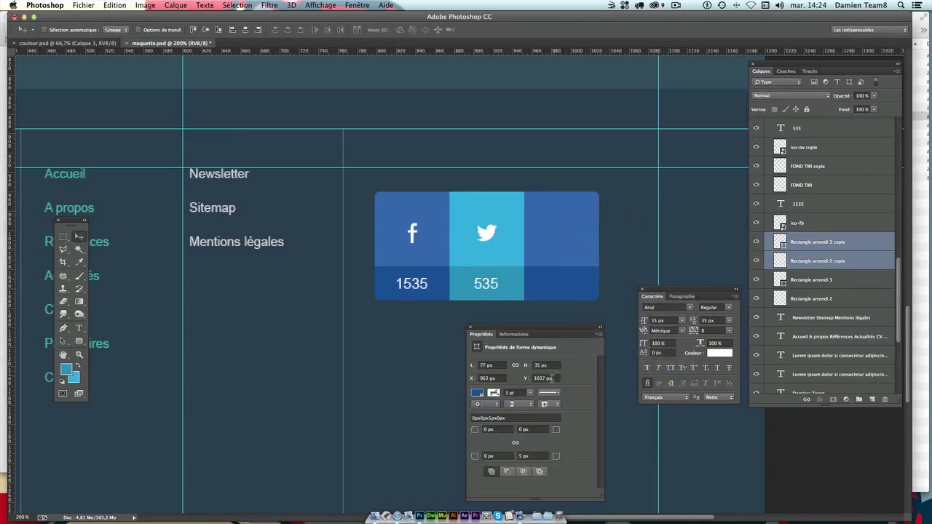
pyautogui.click(817, 249)
pyautogui.click(477, 393)
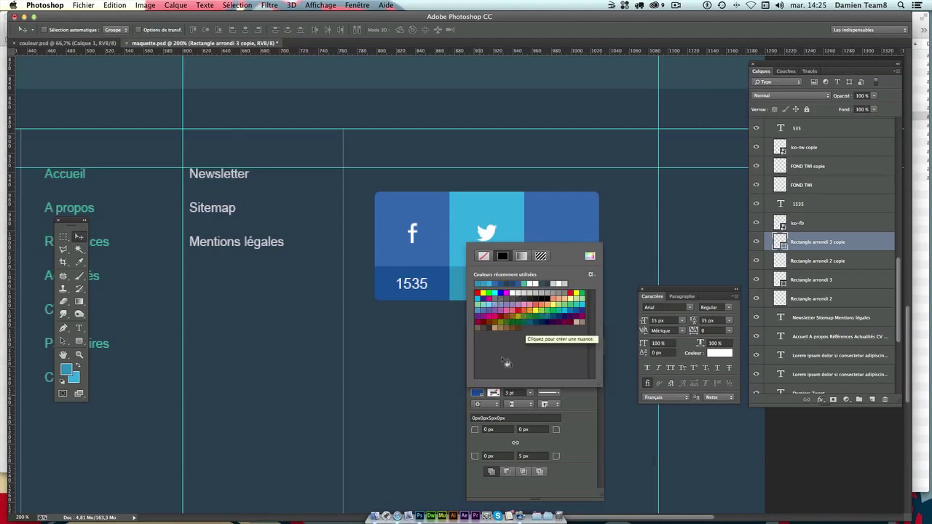
# Set the third tile's lower-cell shape fill to pink #e64c65.
pyautogui.click(591, 258)
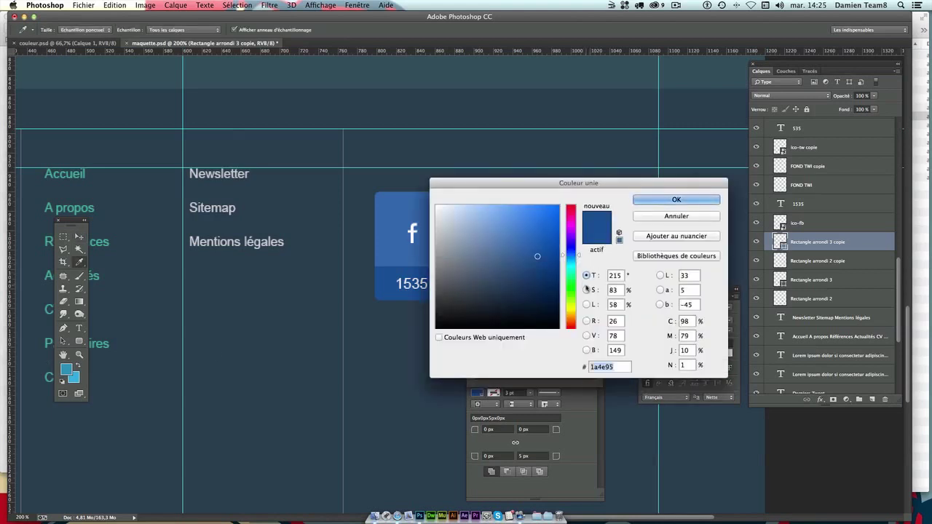
pyautogui.write('e6')
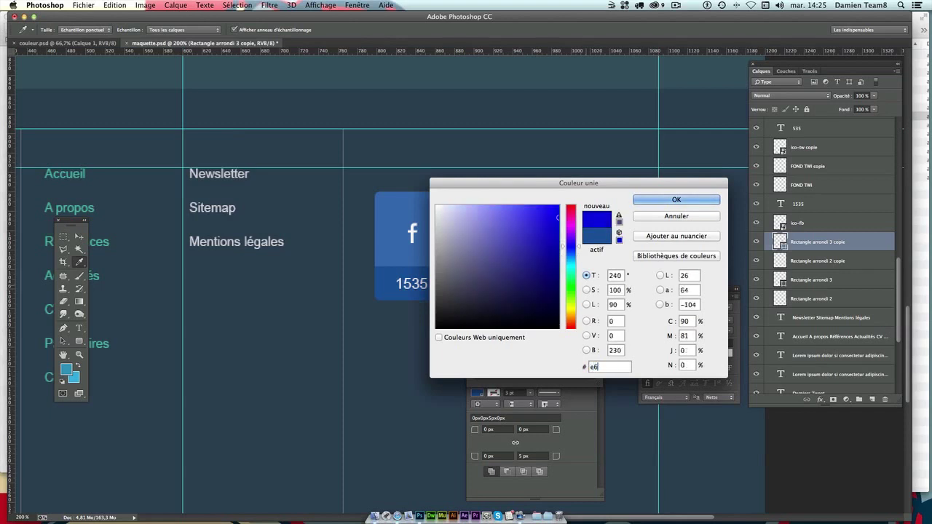
pyautogui.write('4c7b')
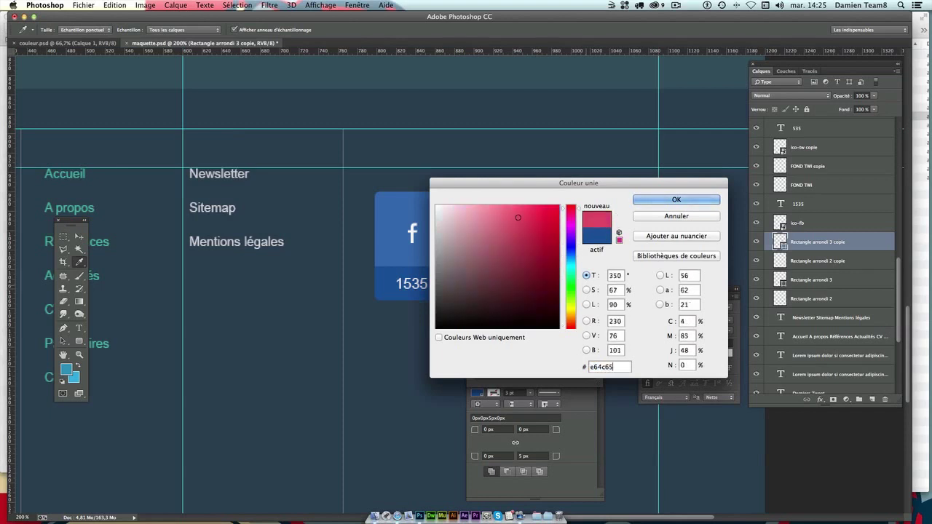
pyautogui.press('Return')
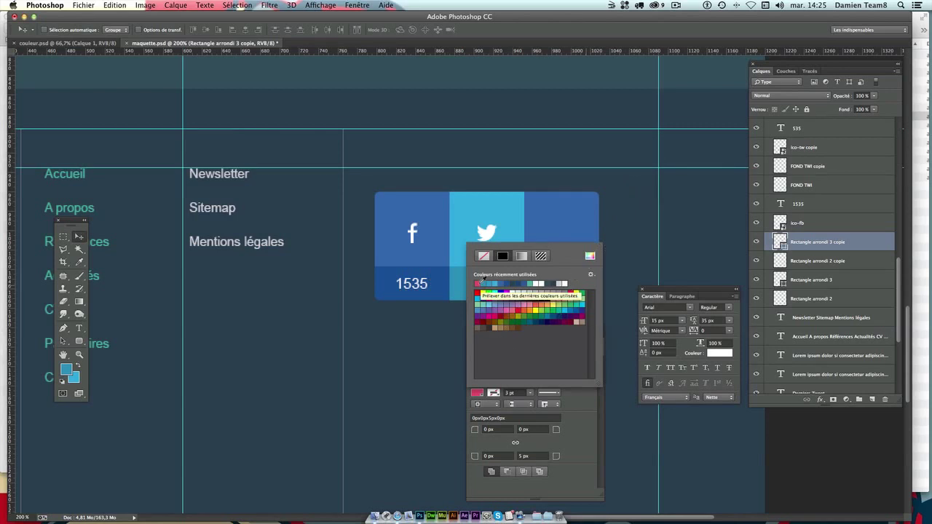
pyautogui.doubleClick(478, 283)
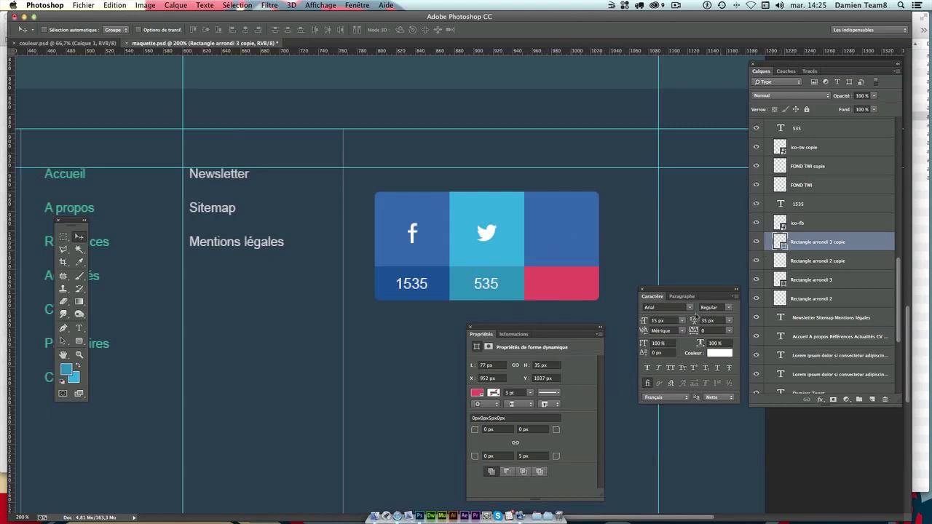
pyautogui.click(477, 393)
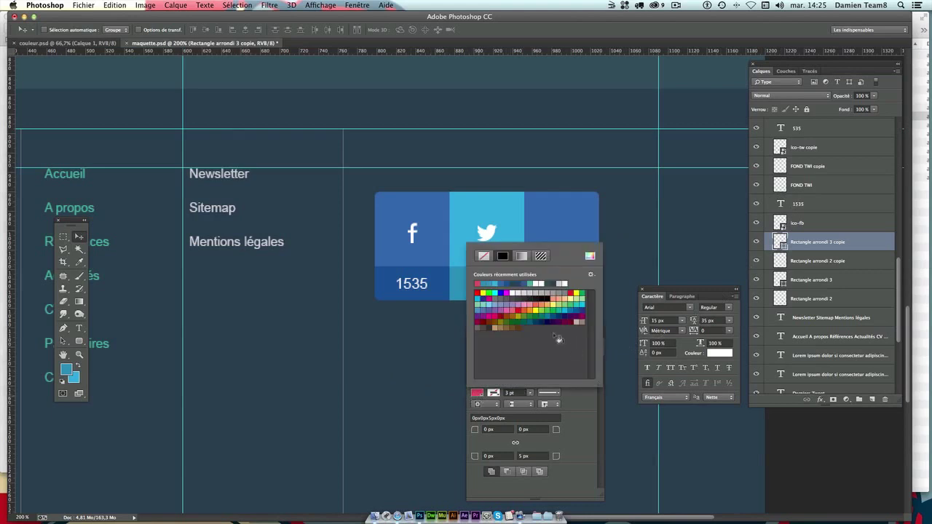
pyautogui.click(478, 394)
pyautogui.click(588, 256)
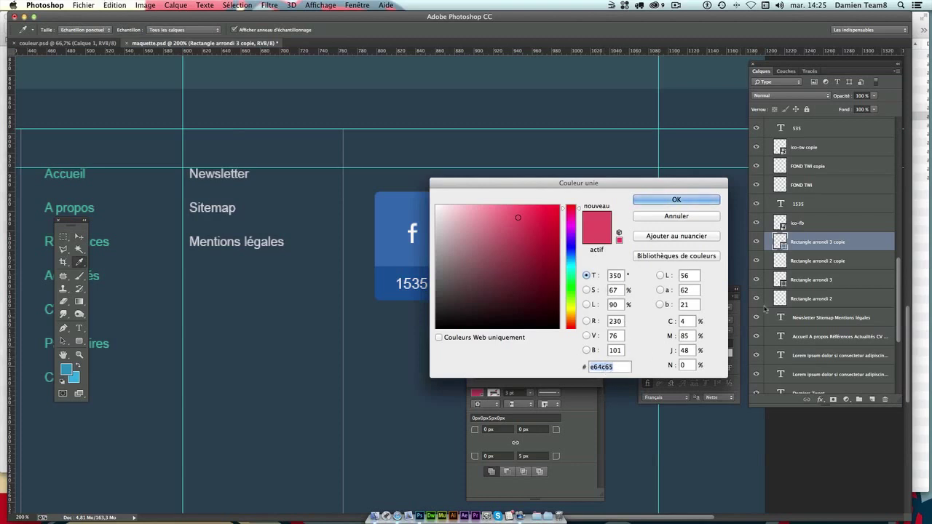
pyautogui.press('Return')
# Toggle layer visibility to identify and select the upper-right tile layer.
pyautogui.click(755, 222)
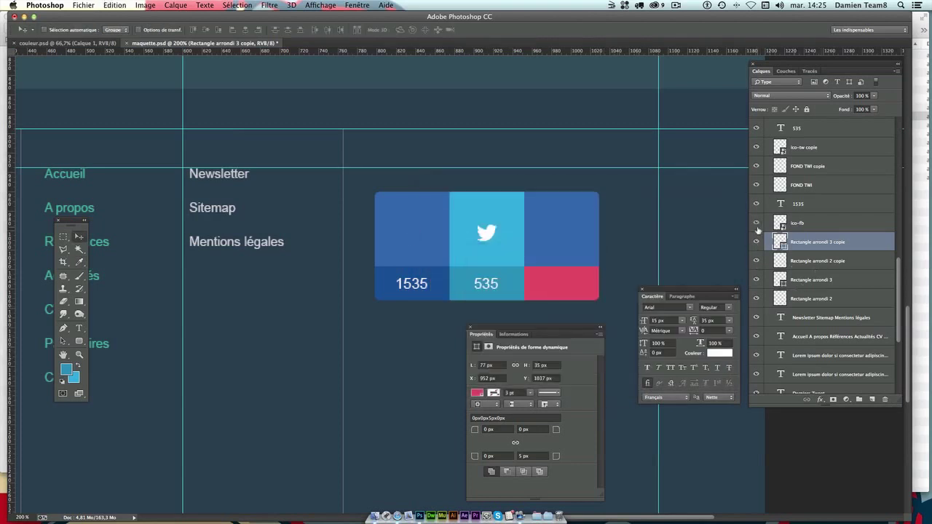
pyautogui.click(756, 241)
pyautogui.click(756, 261)
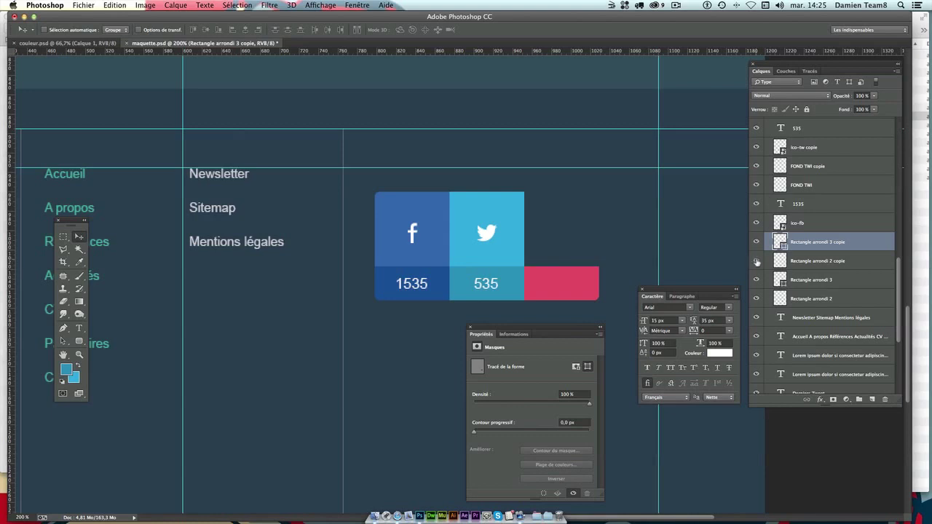
pyautogui.click(755, 261)
pyautogui.click(848, 262)
# Fill the third tile's top shape with foreground pink e64c65 and deselect.
pyautogui.doubleClick(847, 262)
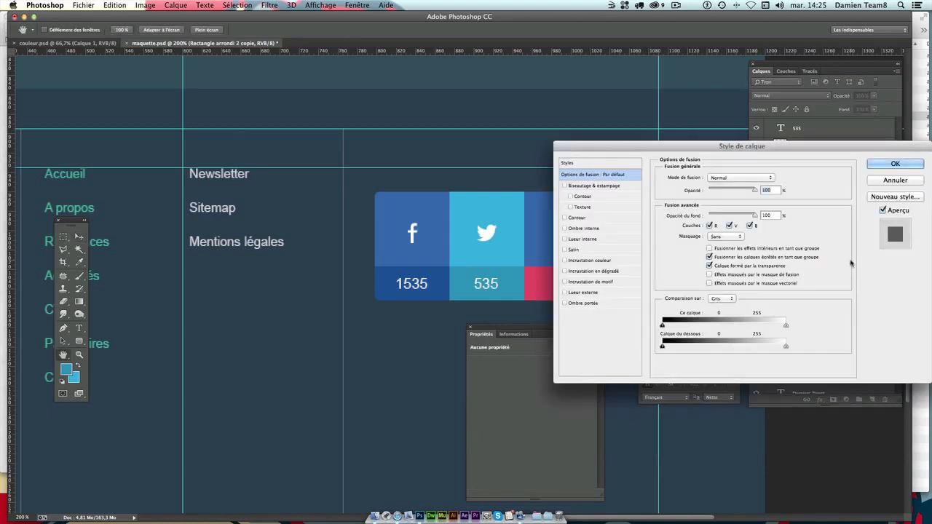
pyautogui.click(884, 166)
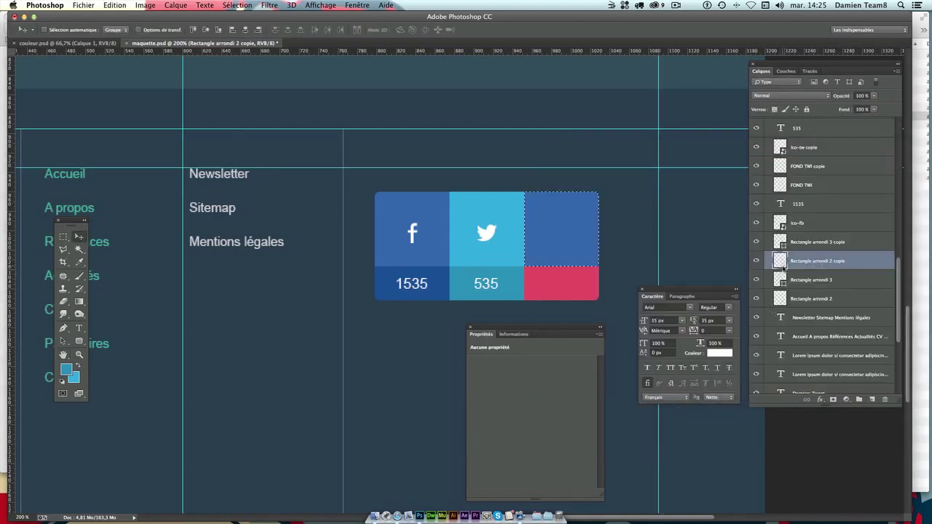
pyautogui.keyDown('super'); pyautogui.click(781, 263); pyautogui.keyUp('super')
pyautogui.click(67, 369)
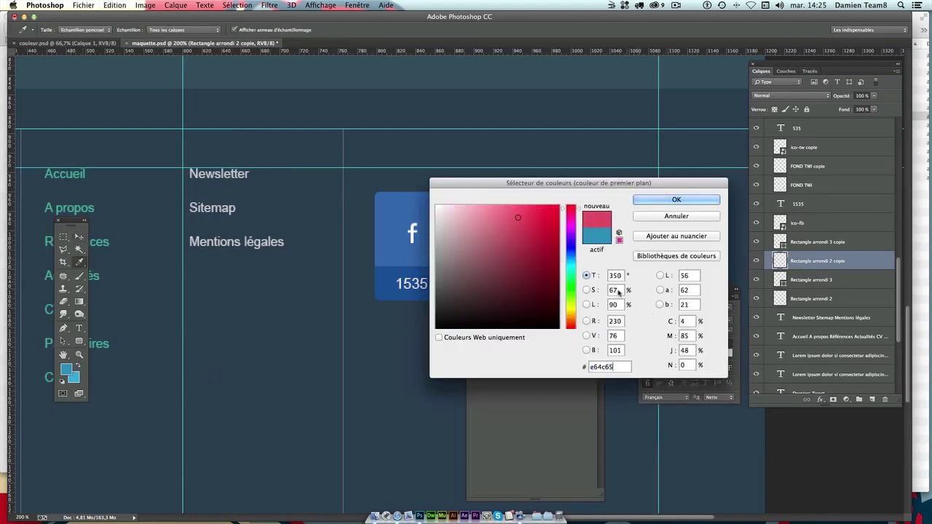
pyautogui.doubleClick(600, 366)
pyautogui.click(664, 201)
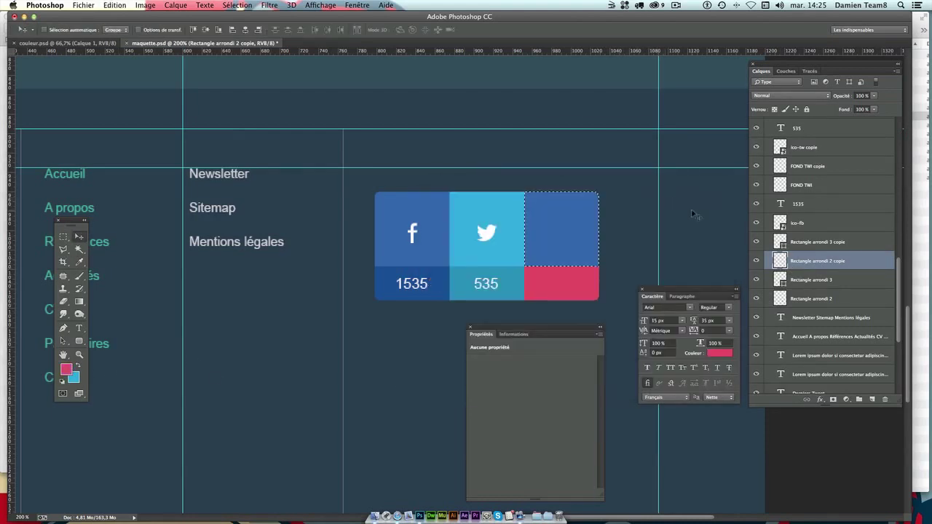
pyautogui.hotkey('shift', 'BackSpace')
pyautogui.press('Return')
pyautogui.hotkey('ctrl', 'd')
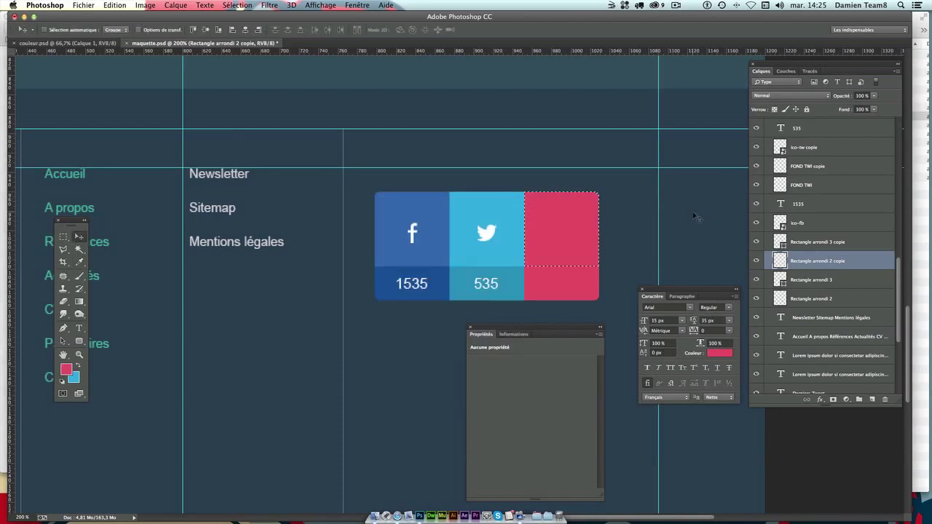
# Identify the lower pink cell's layer and open its layer style settings.
pyautogui.click(794, 281)
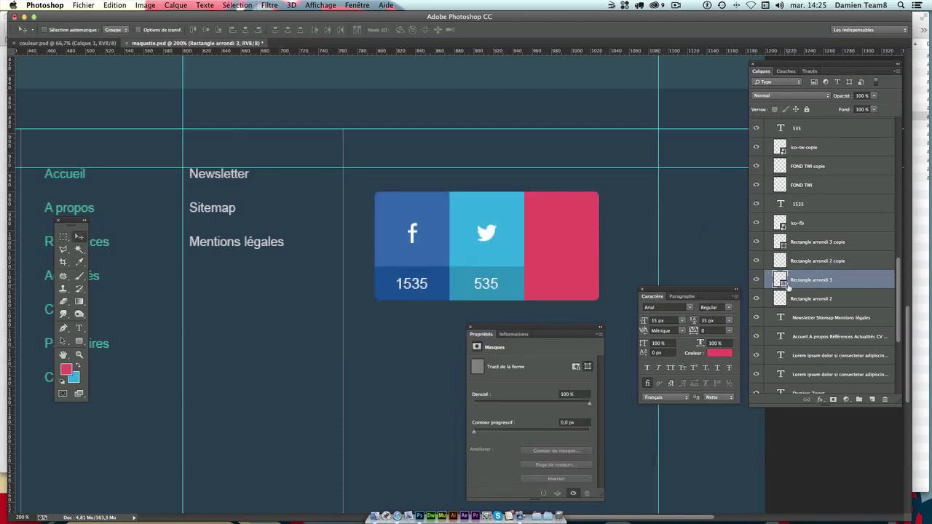
pyautogui.click(564, 289)
pyautogui.click(757, 251)
pyautogui.click(795, 253)
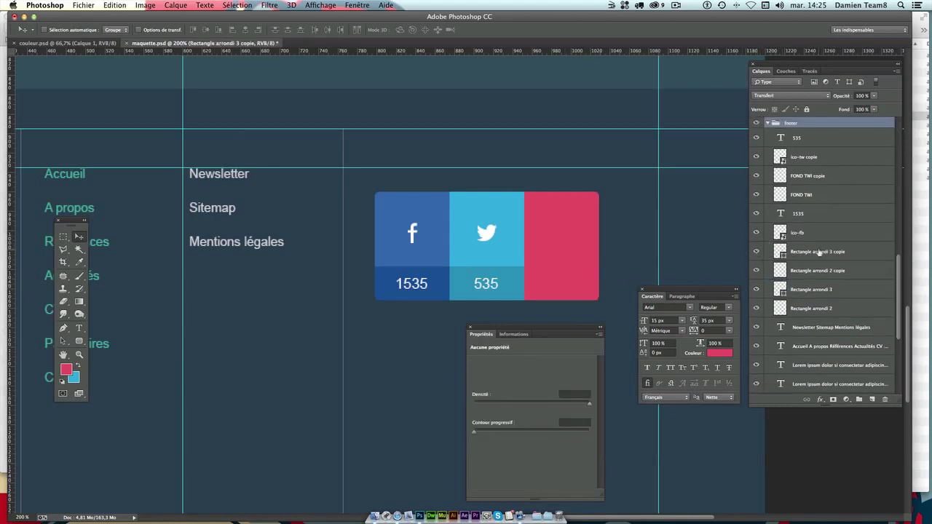
pyautogui.doubleClick(865, 254)
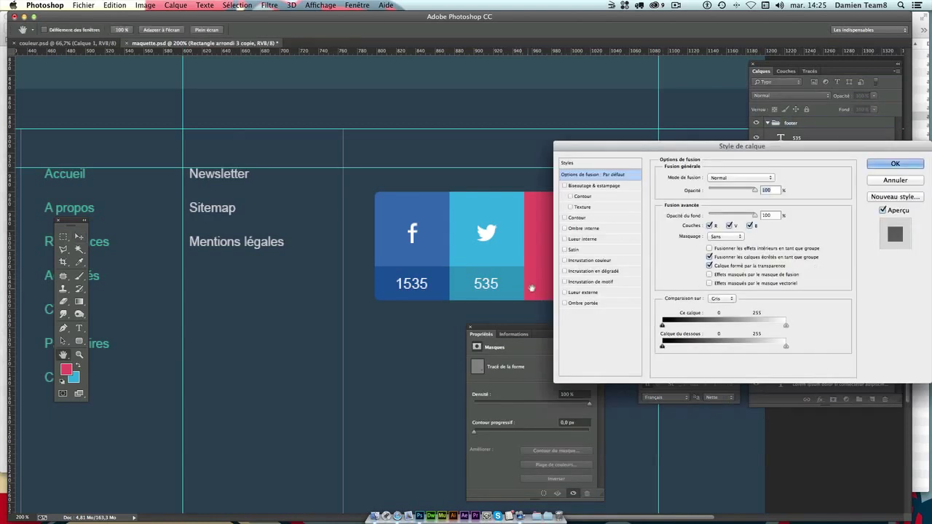
# Add a Color Overlay of cc324b to the lower pink cell.
pyautogui.click(589, 260)
pyautogui.click(778, 177)
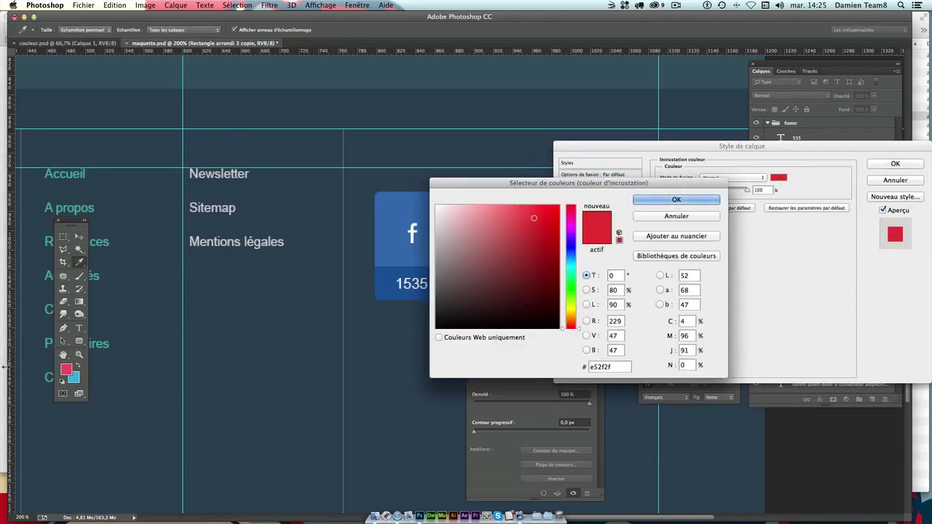
pyautogui.doubleClick(605, 366)
pyautogui.write('cc3')
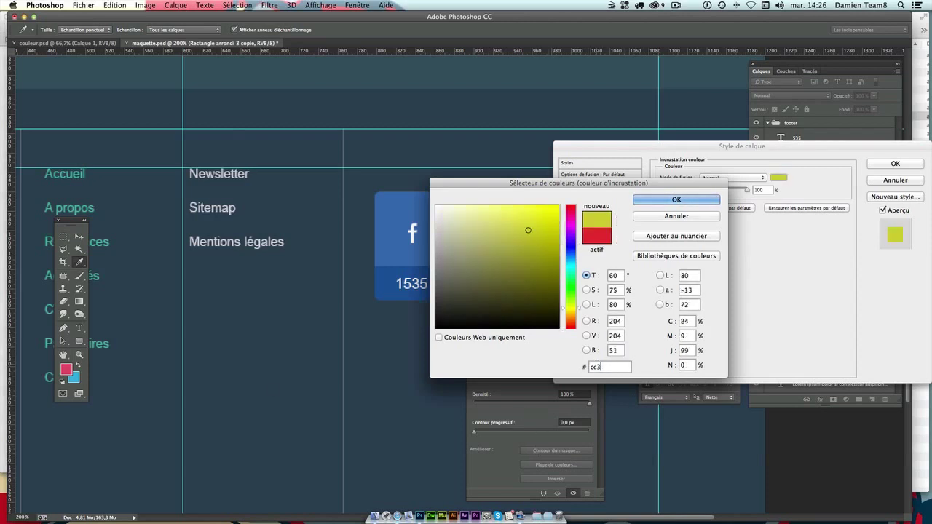
pyautogui.write('24')
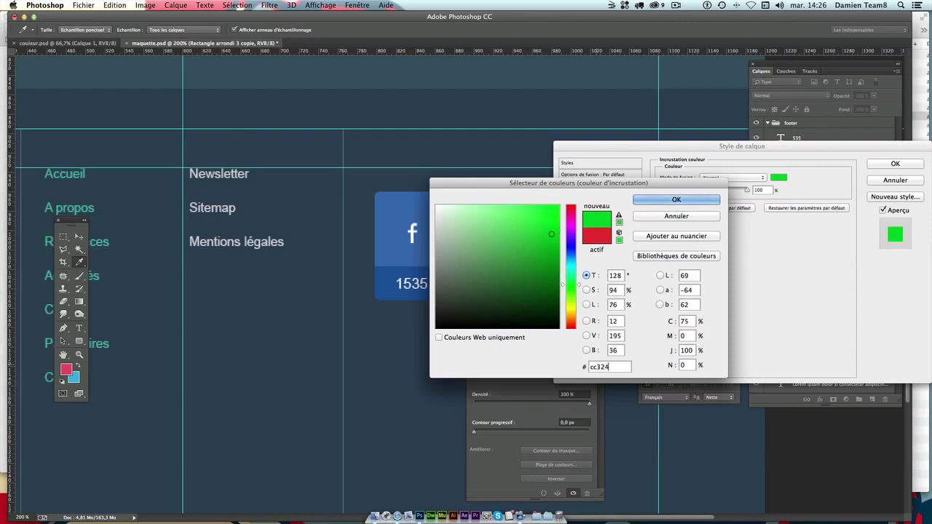
pyautogui.write('b')
pyautogui.press('Return')
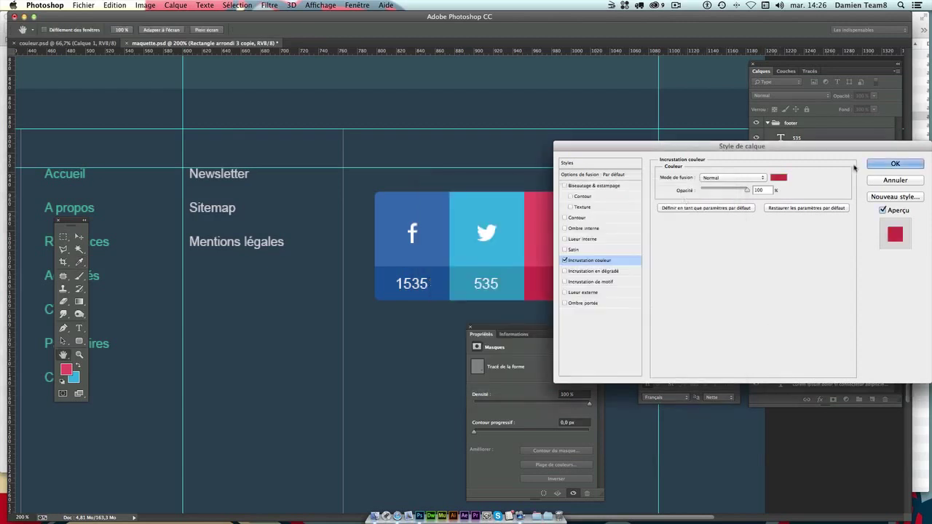
pyautogui.press('Return')
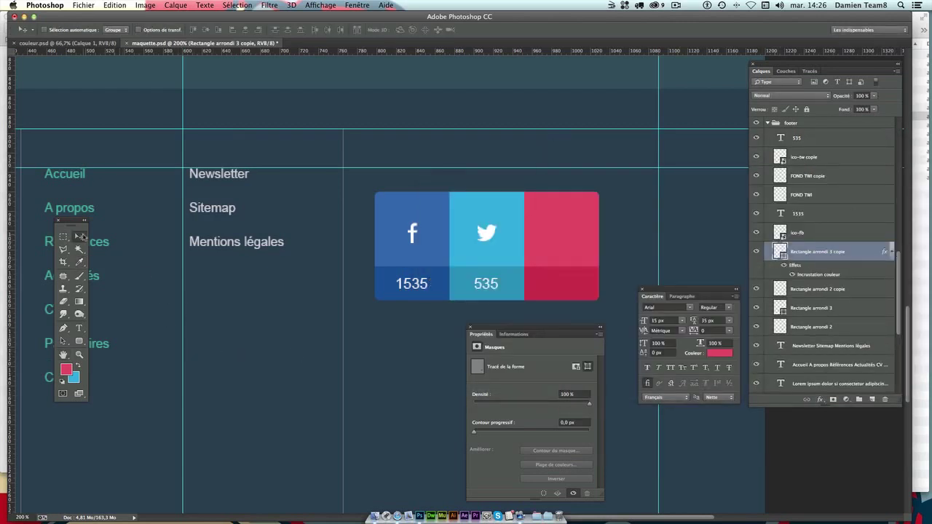
pyautogui.click(918, 225)
# Place ico-google.png as a layer above the tiles and position the icon in the upper pink tile.
pyautogui.click(834, 124)
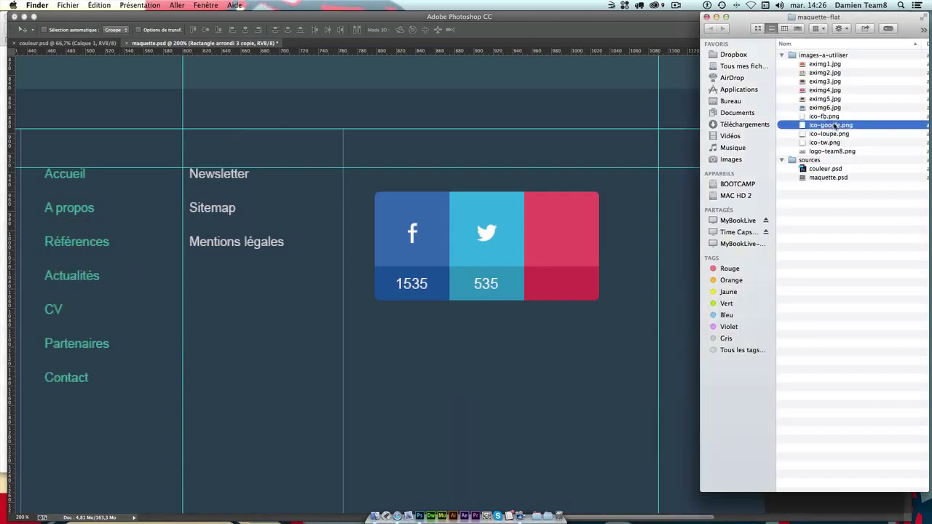
pyautogui.moveTo(834, 125); pyautogui.dragTo(558, 266)
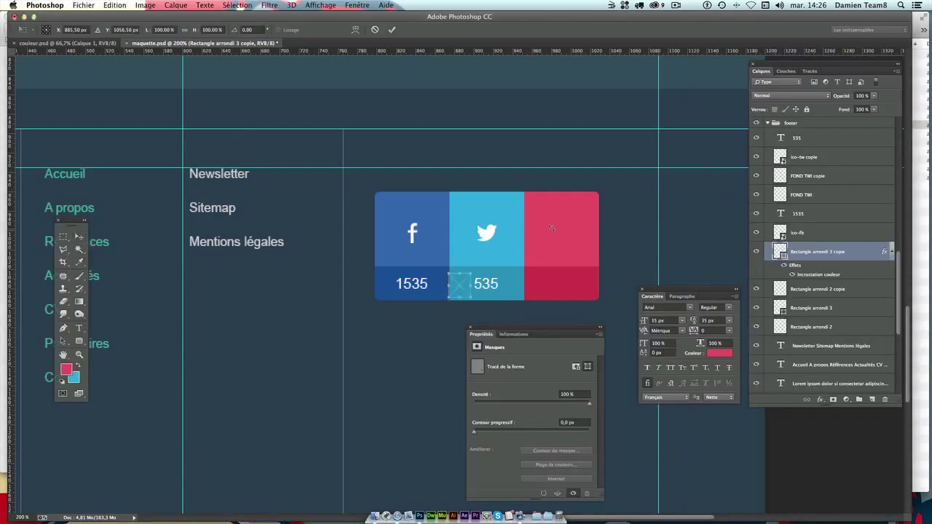
pyautogui.press('Return')
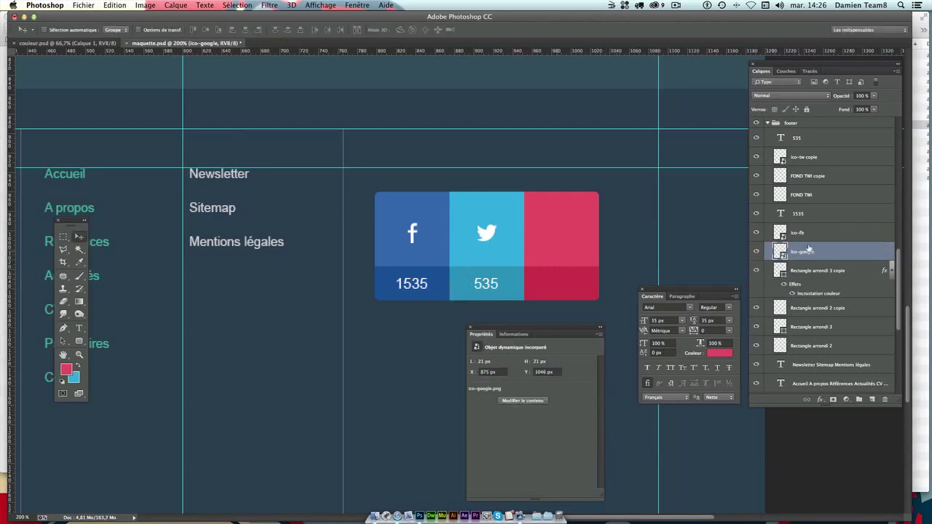
pyautogui.moveTo(808, 248); pyautogui.dragTo(815, 153)
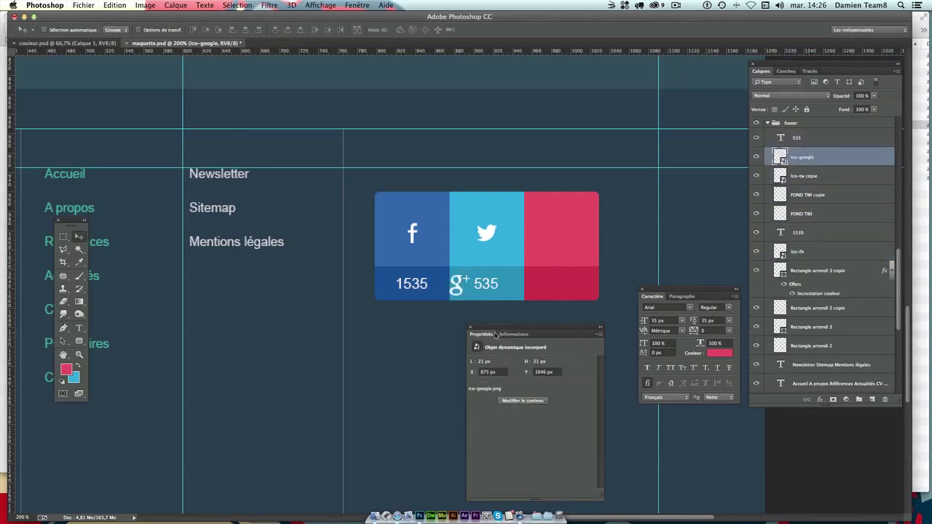
pyautogui.moveTo(502, 334)
pyautogui.mouseDown()
pyautogui.moveTo(494, 294)
pyautogui.moveTo(583, 238)
pyautogui.mouseUp()
# Duplicate the 1535 count text into the pink tile's lower cell.
pyautogui.click(816, 232)
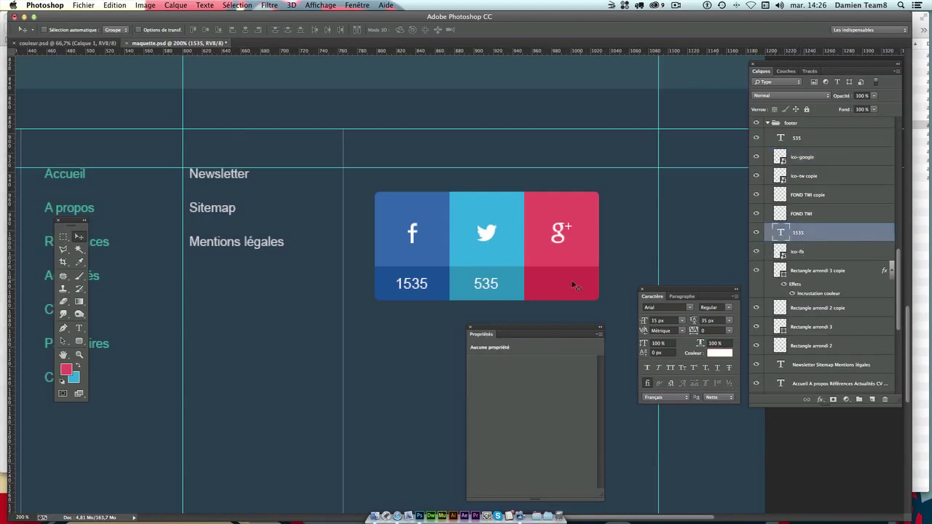
pyautogui.moveTo(556, 278); pyautogui.dragTo(562, 278)
pyautogui.moveTo(563, 276); pyautogui.dragTo(563, 276)
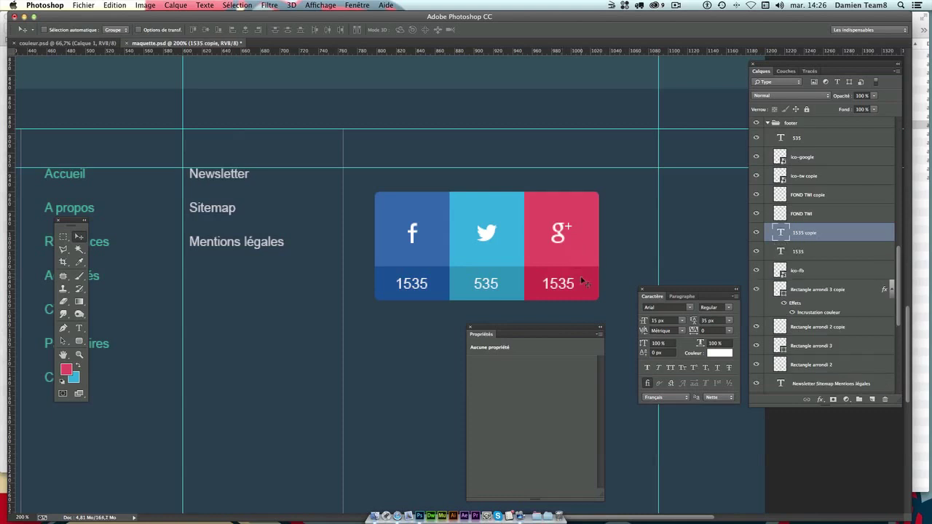
# Edit the copied count to read 1234 and nudge it slightly right.
pyautogui.doubleClick(779, 232)
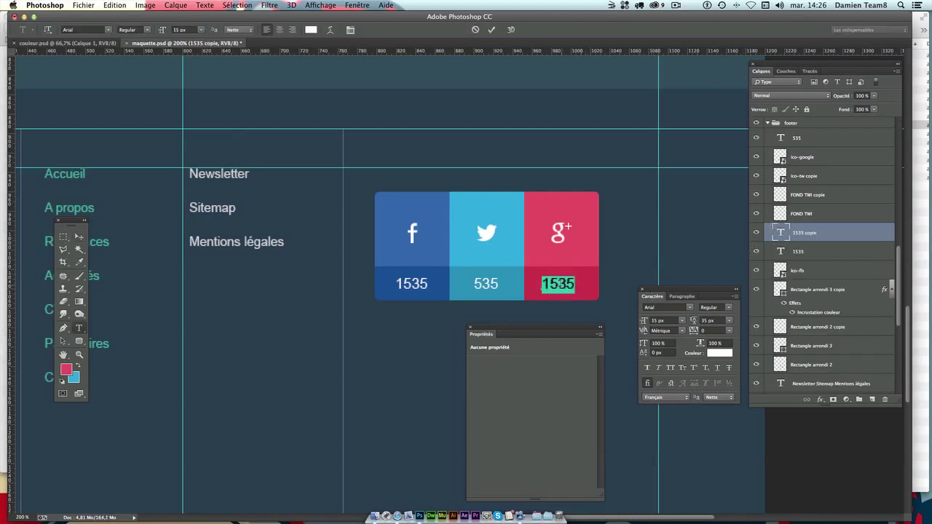
pyautogui.click(550, 285)
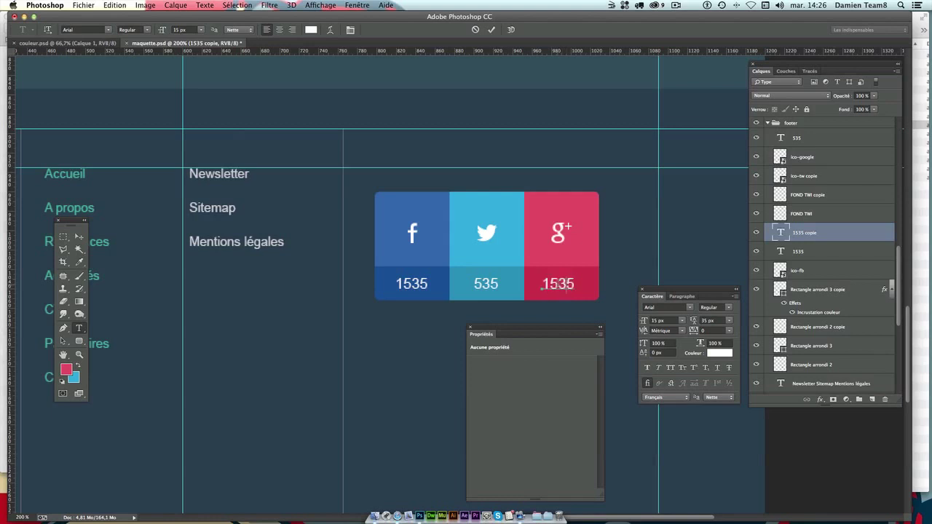
pyautogui.hotkey('shift', 'Right')
pyautogui.write('é')
pyautogui.hotkey('shift', 'Right')
pyautogui.hotkey('shift', 'Right')
pyautogui.write('2')
pyautogui.write('34')
pyautogui.click(78, 237)
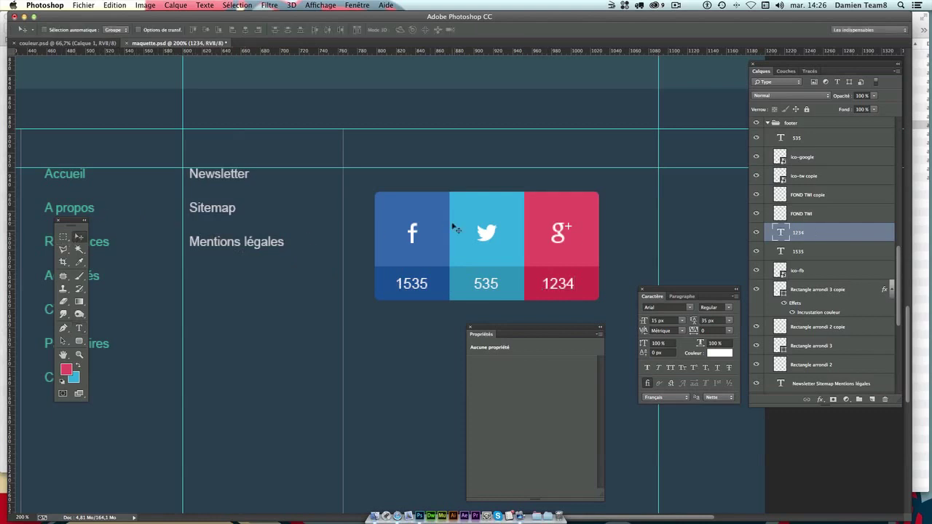
pyautogui.press('Right')
pyautogui.press('Right')
pyautogui.press('Right')
pyautogui.hotkey('ctrl', '-')
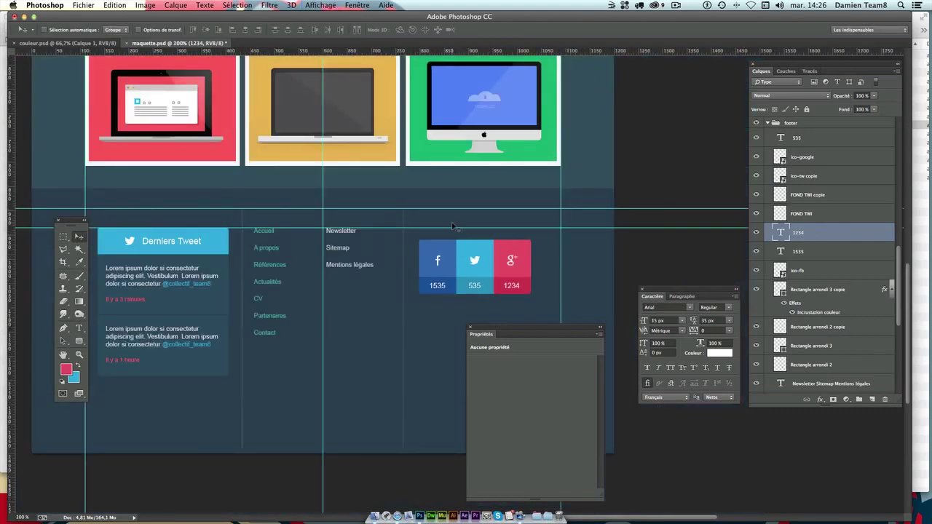
# Select the social tile layers from ico-google through Rectangle arrondi 3, undoing a trial move.
pyautogui.click(817, 162)
pyautogui.scroll(1, 819, 161)
pyautogui.click(821, 160)
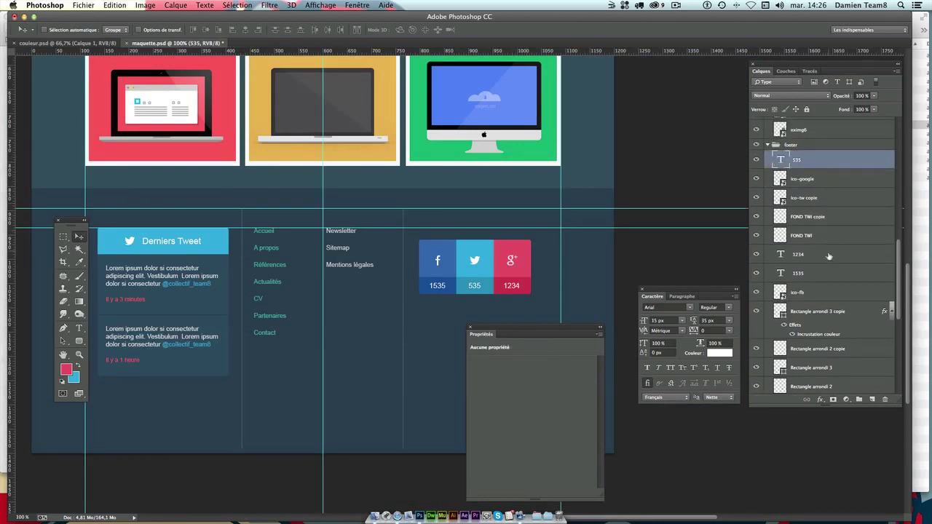
pyautogui.scroll(-1, 830, 265)
pyautogui.scroll(-1, 829, 367)
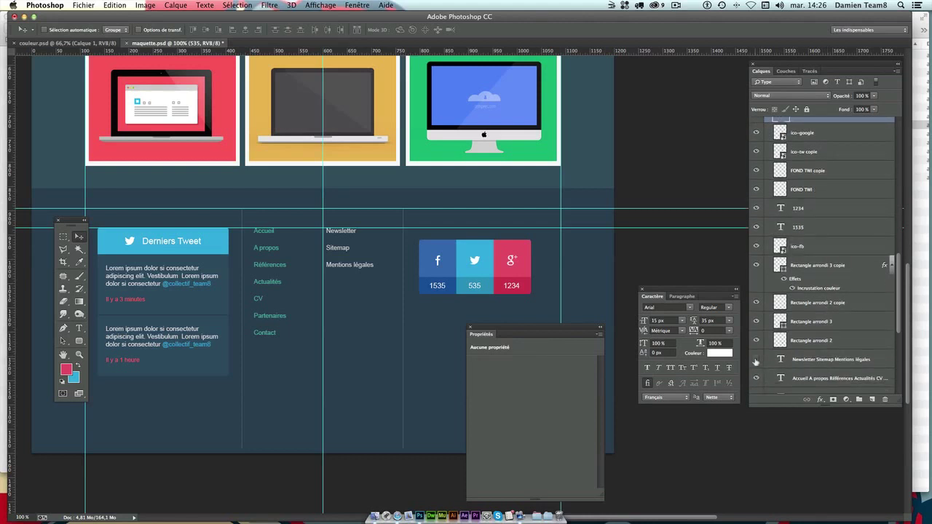
pyautogui.doubleClick(755, 360)
pyautogui.click(756, 321)
pyautogui.keyDown('shift'); pyautogui.click(824, 321); pyautogui.keyUp('shift')
pyautogui.scroll(1, 824, 321)
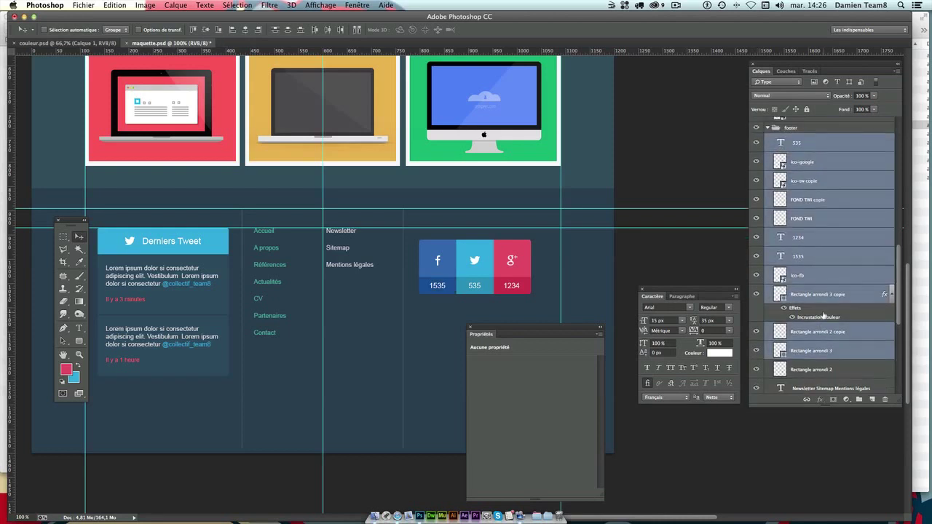
pyautogui.moveTo(469, 225); pyautogui.dragTo(506, 228)
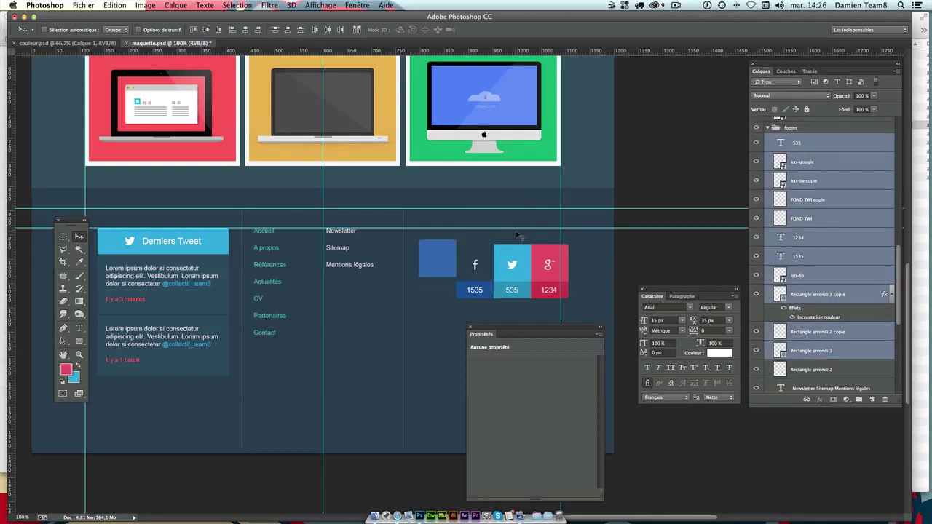
pyautogui.hotkey('ctrl', 'z')
# Identify the iMac and Facebook square layers and add the Facebook square to the selection.
pyautogui.scroll(1, 813, 237)
pyautogui.scroll(-1, 813, 236)
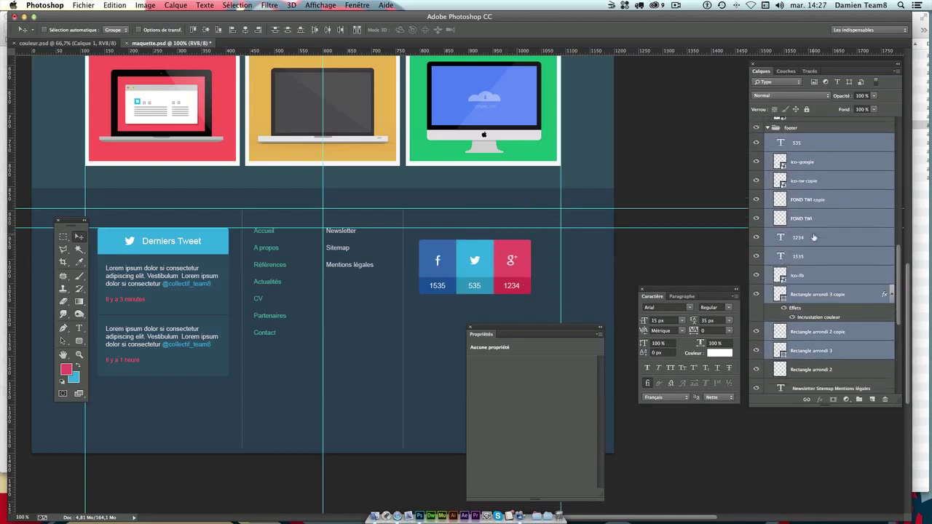
pyautogui.scroll(-2, 813, 236)
pyautogui.scroll(1, 828, 270)
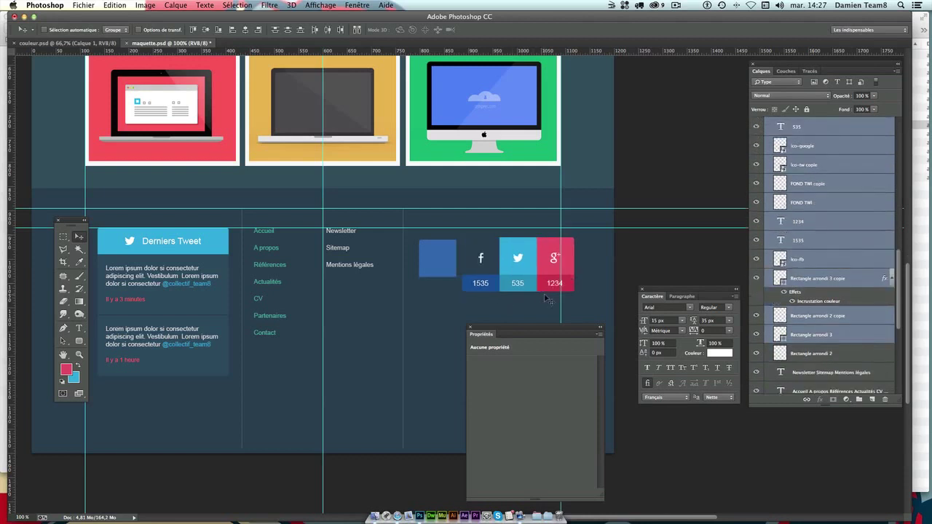
pyautogui.scroll(1, 827, 270)
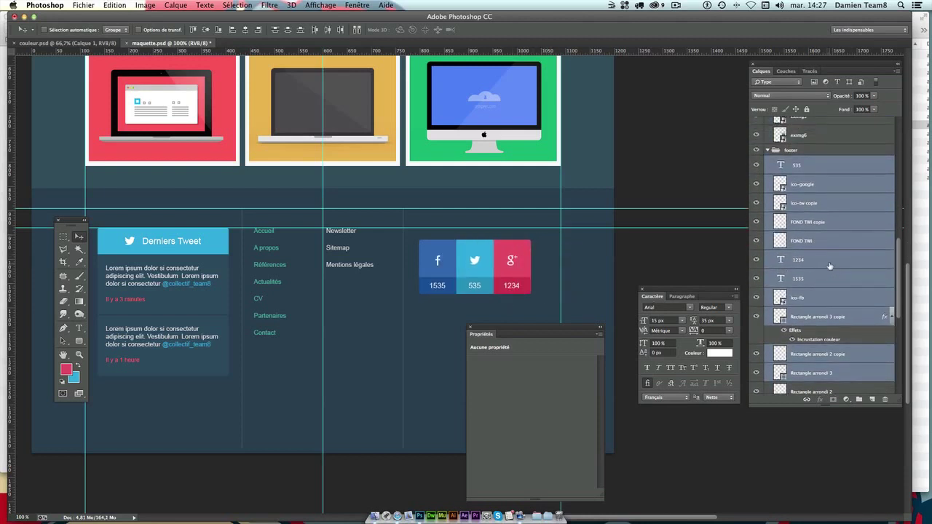
pyautogui.scroll(1, 829, 266)
pyautogui.click(756, 144)
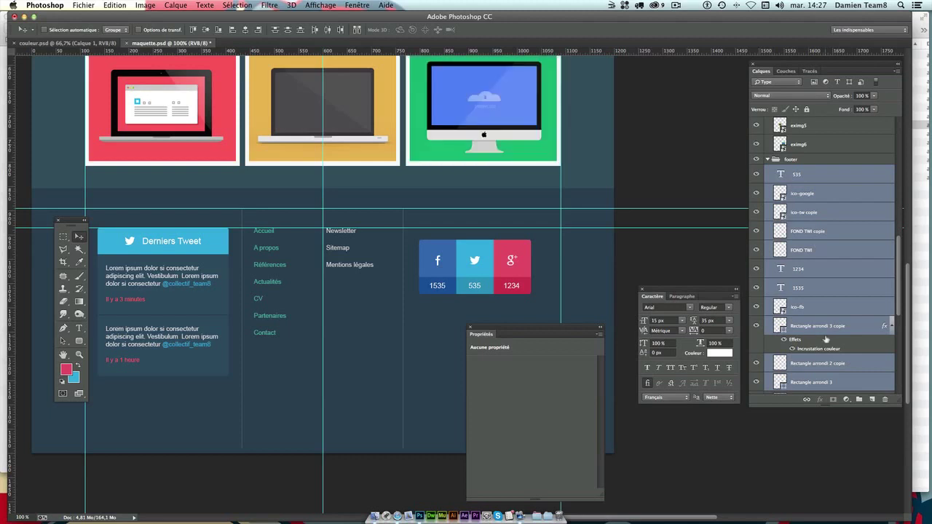
pyautogui.scroll(-3, 825, 340)
pyautogui.scroll(-2, 825, 340)
pyautogui.scroll(-1, 825, 340)
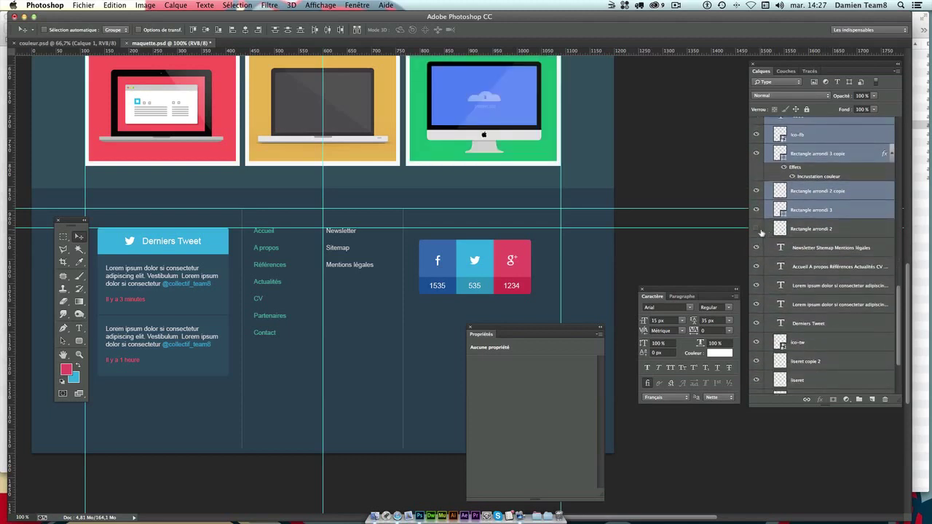
pyautogui.click(756, 228)
pyautogui.keyDown('shift'); pyautogui.click(837, 231); pyautogui.keyUp('shift')
pyautogui.moveTo(445, 290)
pyautogui.mouseDown()
pyautogui.moveTo(486, 289)
pyautogui.moveTo(445, 290)
pyautogui.mouseUp()
pyautogui.scroll(3, 757, 308)
pyautogui.scroll(-1, 759, 309)
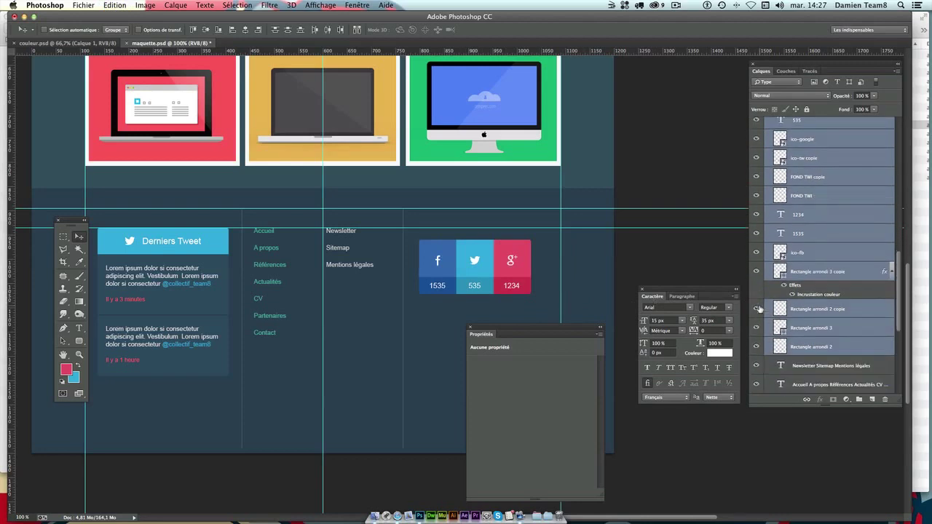
pyautogui.scroll(1, 759, 309)
# Link the selected social tile layers and move the block slightly lower.
pyautogui.rightClick(826, 189)
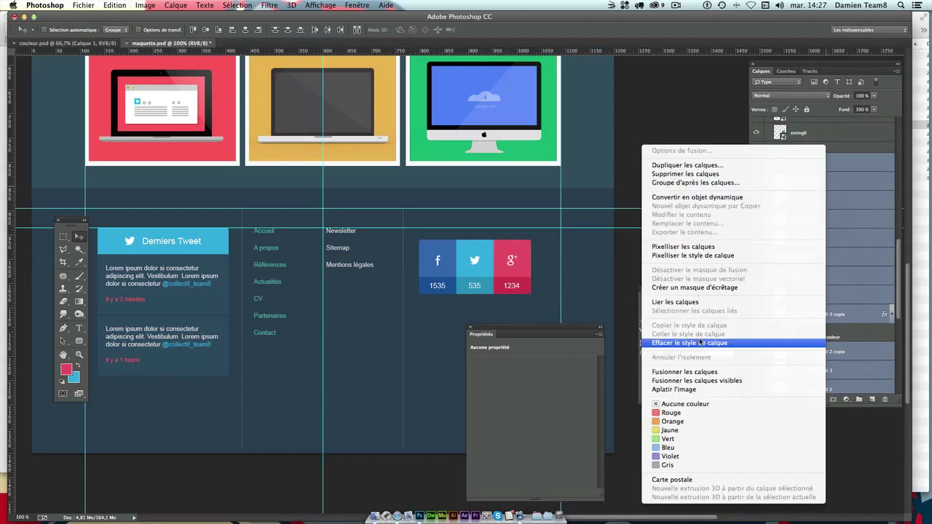
pyautogui.click(675, 301)
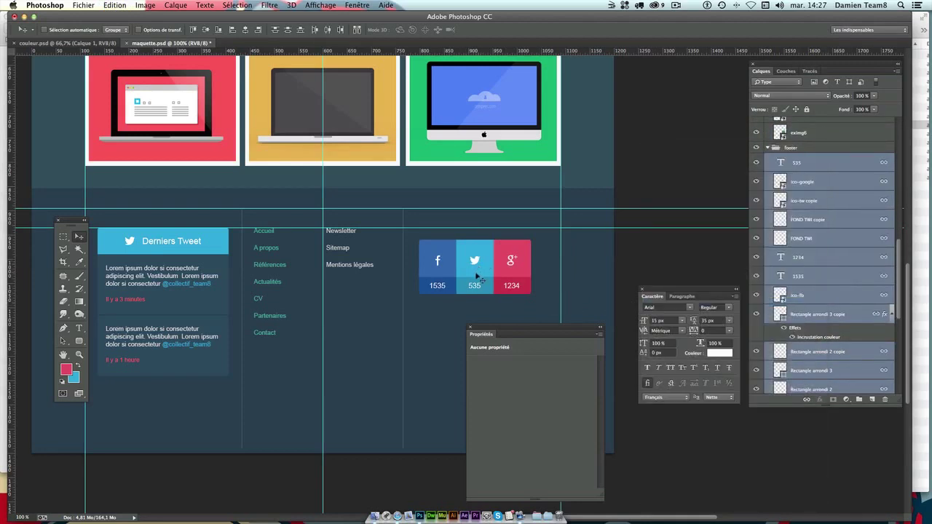
pyautogui.moveTo(461, 271); pyautogui.dragTo(460, 287)
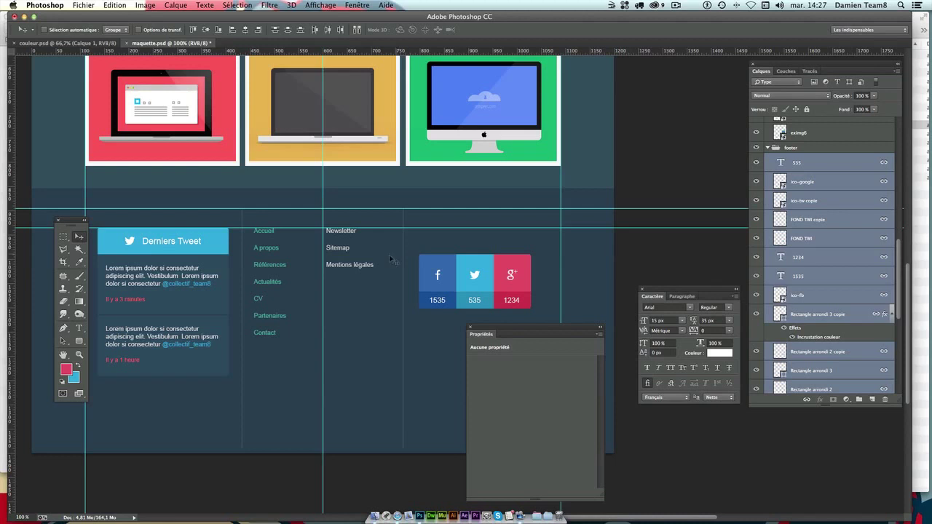
# Duplicate the Accueil…Contact menu text and place the copy above the social tiles.
pyautogui.click(849, 218)
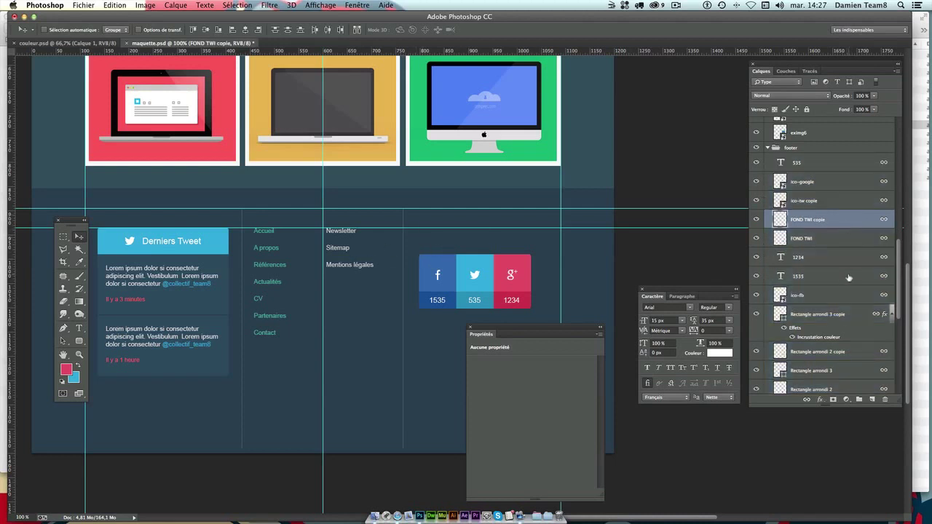
pyautogui.scroll(-3, 846, 291)
pyautogui.click(815, 379)
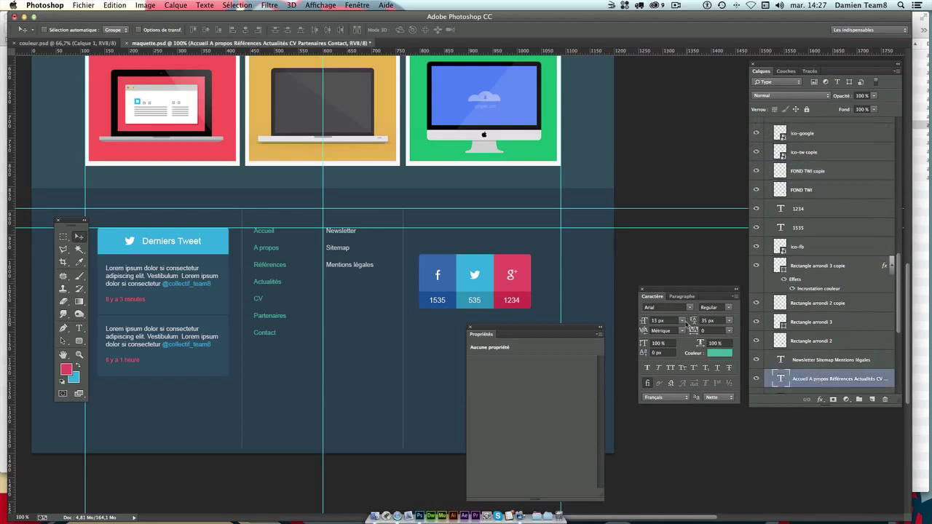
pyautogui.moveTo(347, 212); pyautogui.dragTo(513, 213)
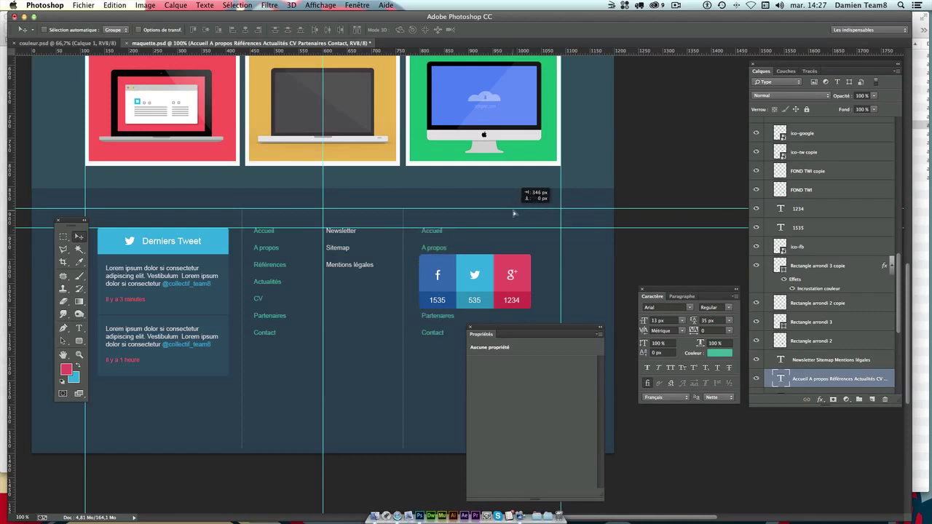
pyautogui.moveTo(513, 213); pyautogui.dragTo(513, 212)
# Trim the copied text to one line and replace it with the 'Nous suivre' heading.
pyautogui.doubleClick(780, 378)
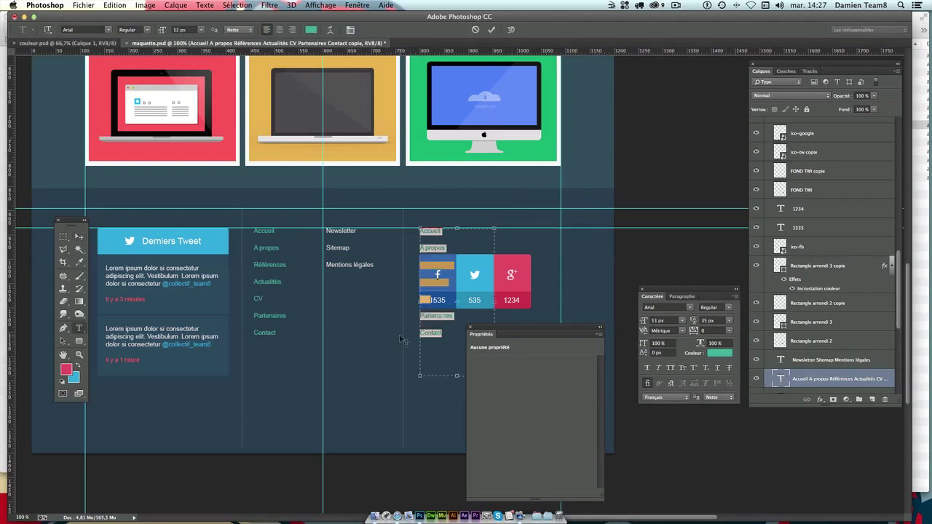
pyautogui.moveTo(521, 274)
pyautogui.mouseDown()
pyautogui.moveTo(542, 251)
pyautogui.moveTo(478, 412)
pyautogui.mouseUp()
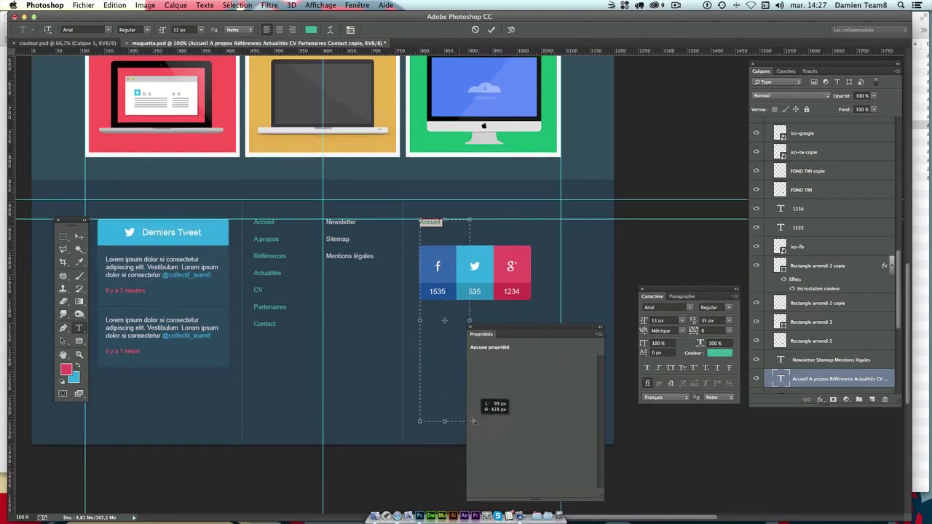
pyautogui.moveTo(439, 354); pyautogui.dragTo(405, 243)
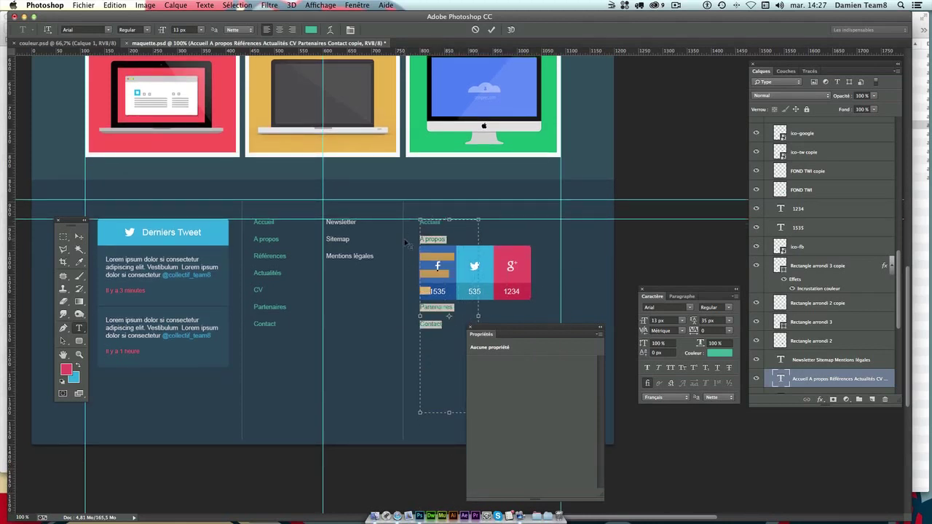
pyautogui.press('BackSpace')
pyautogui.moveTo(535, 322); pyautogui.dragTo(608, 360)
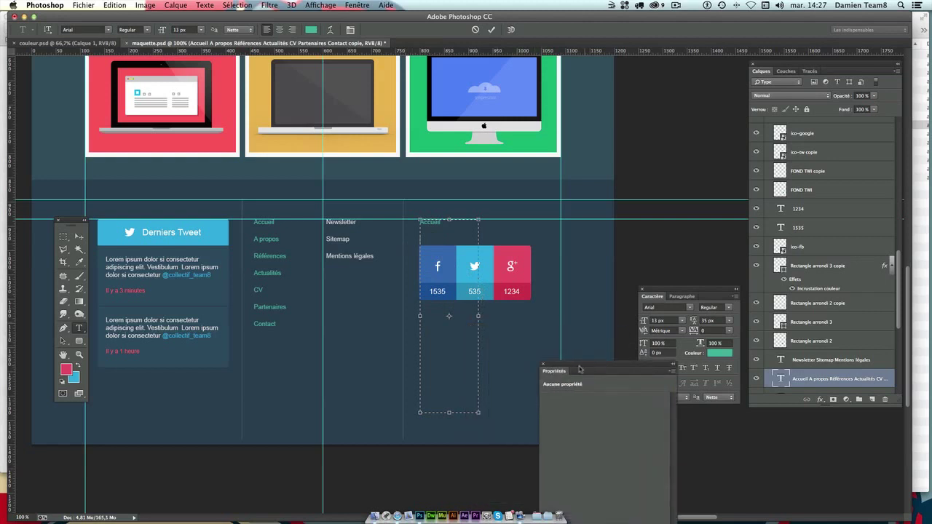
pyautogui.moveTo(478, 412)
pyautogui.mouseDown()
pyautogui.moveTo(509, 353)
pyautogui.moveTo(541, 238)
pyautogui.moveTo(530, 235)
pyautogui.mouseUp()
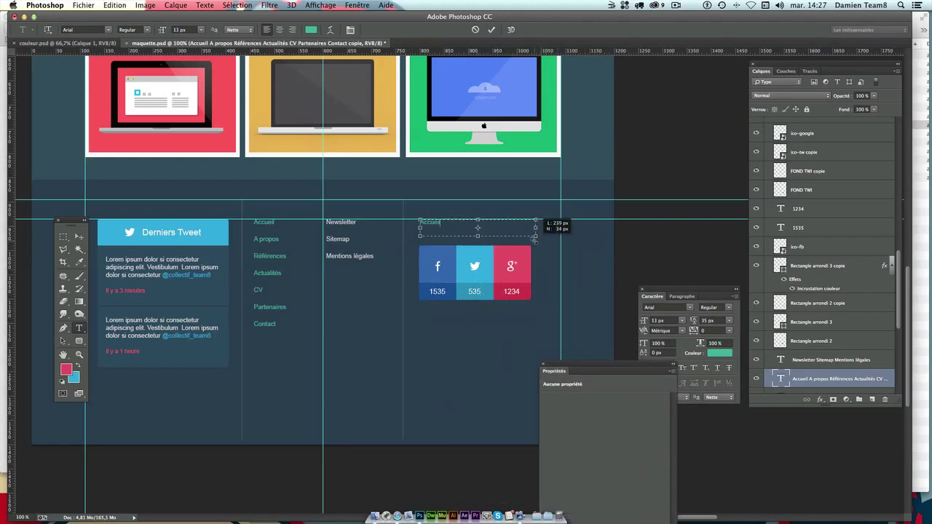
pyautogui.press('super+a')
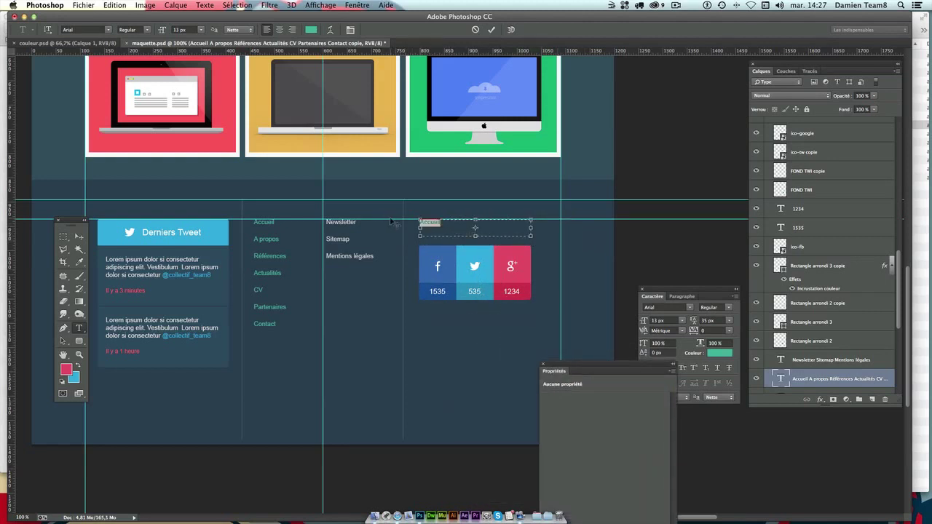
pyautogui.write('Ne')
# Set the Nous suivre heading to 18 px in the tweet header's light blue #35aadc.
pyautogui.press('super+a')
pyautogui.click(542, 364)
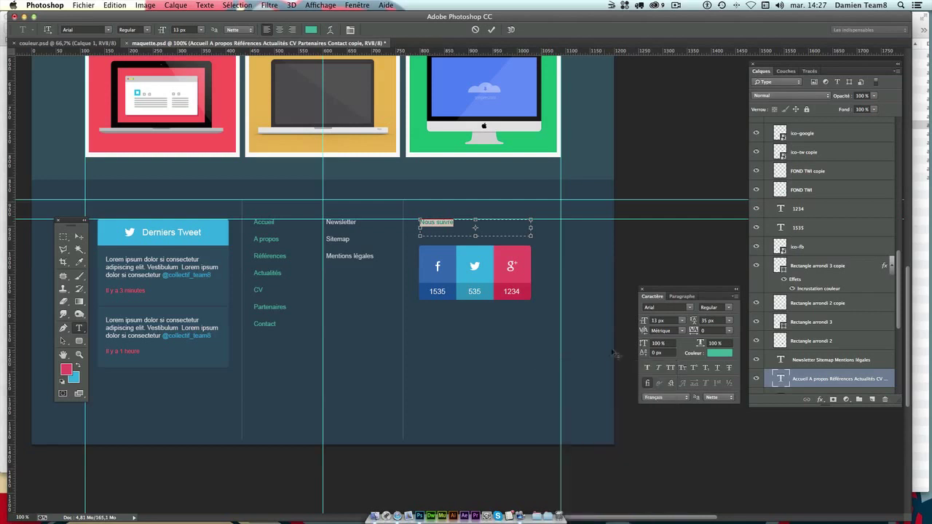
pyautogui.click(659, 320)
pyautogui.write('18')
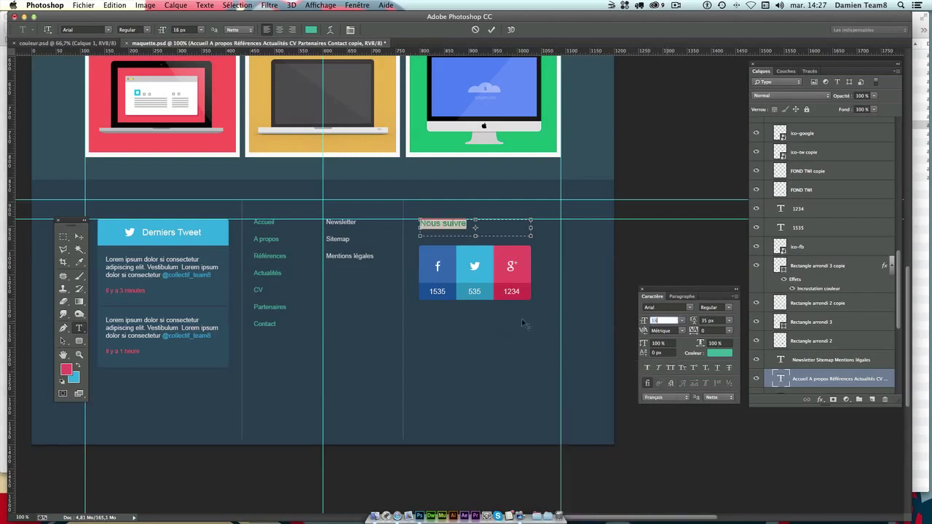
pyautogui.click(719, 353)
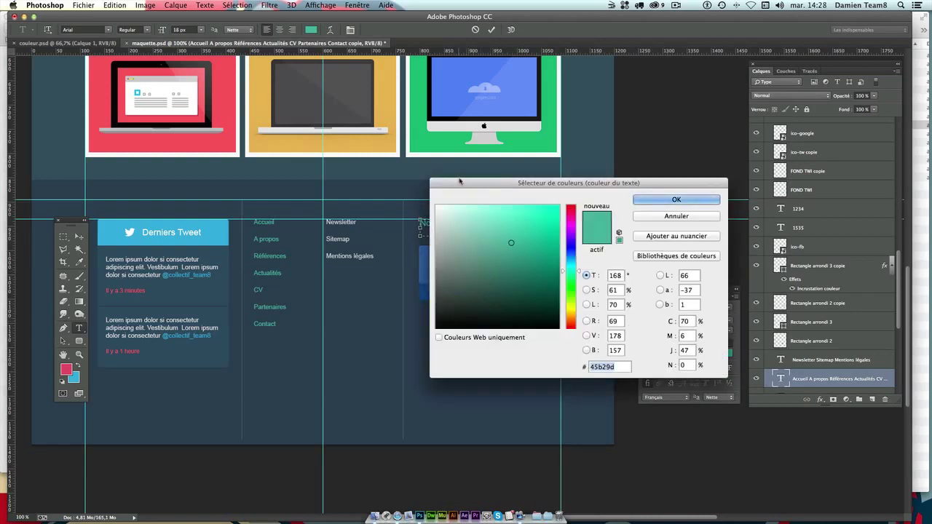
pyautogui.moveTo(461, 181)
pyautogui.mouseDown()
pyautogui.moveTo(590, 303)
pyautogui.moveTo(590, 324)
pyautogui.mouseUp()
pyautogui.click(141, 229)
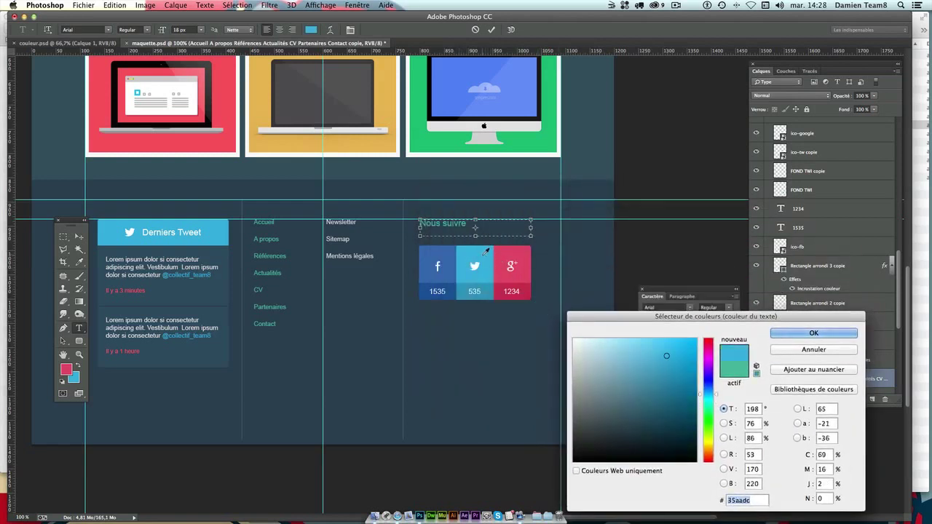
pyautogui.press('Return')
pyautogui.click(80, 236)
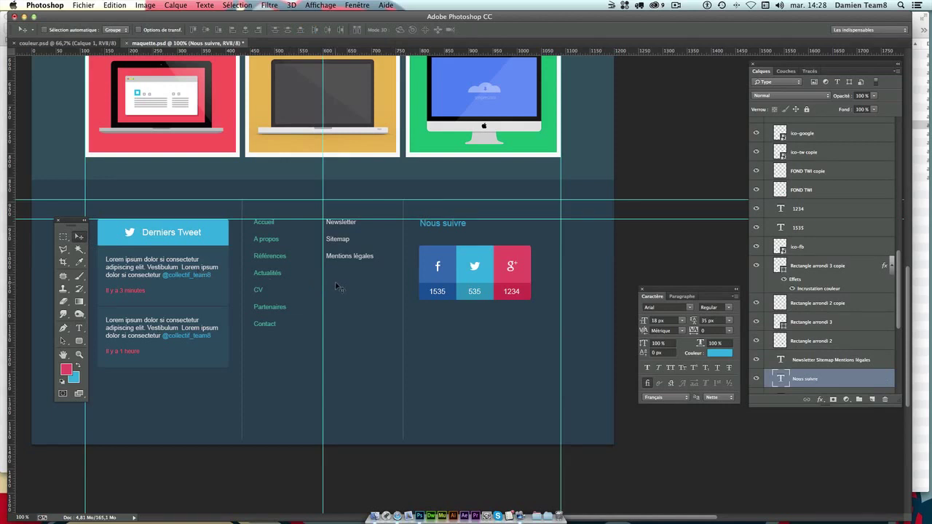
# Hide the guides and nudge the linked social tiles up a few pixels beneath 'Nous suivre'.
pyautogui.hotkey('ctrl', ';')
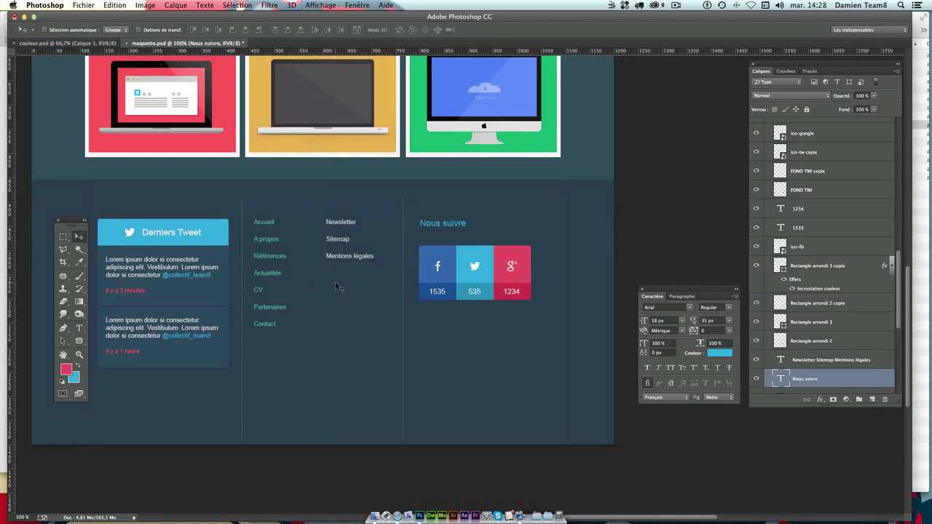
pyautogui.click(829, 173)
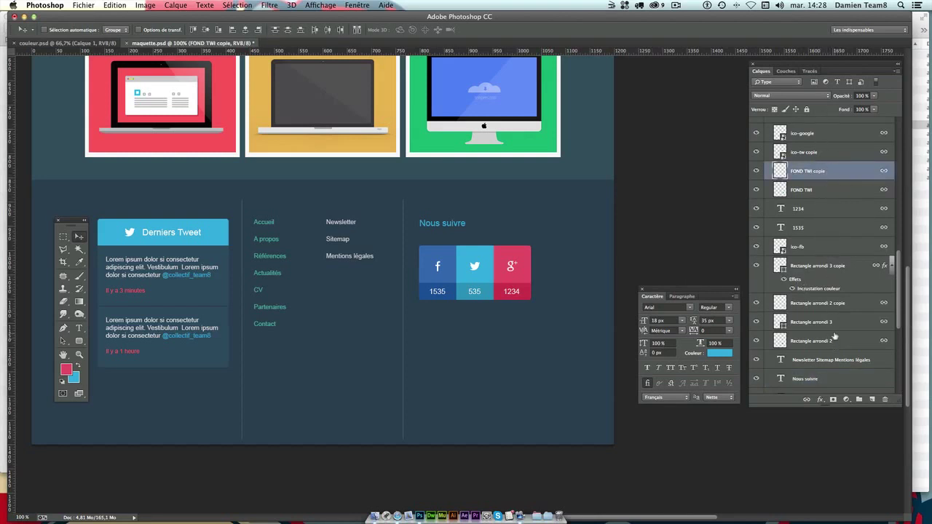
pyautogui.click(837, 136)
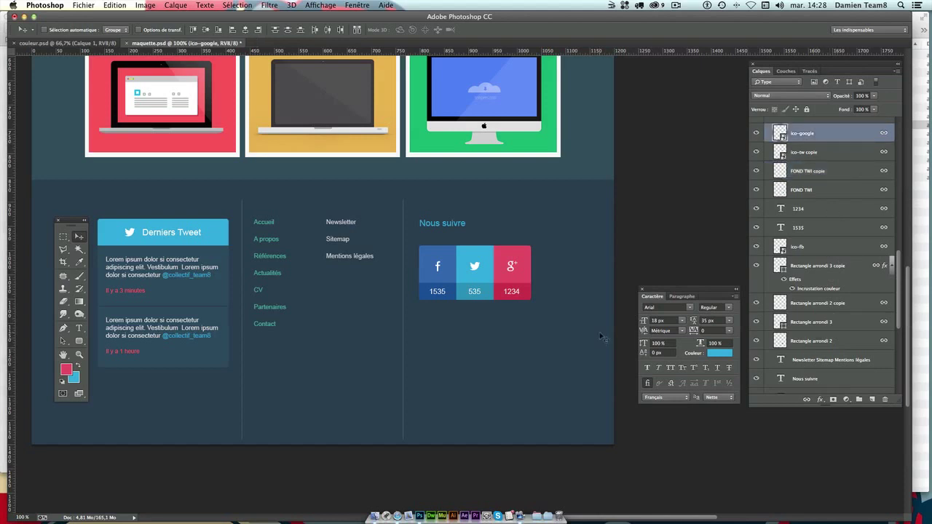
pyautogui.press('Up')
pyautogui.press('Up')
pyautogui.press('Up')
pyautogui.press('Up')
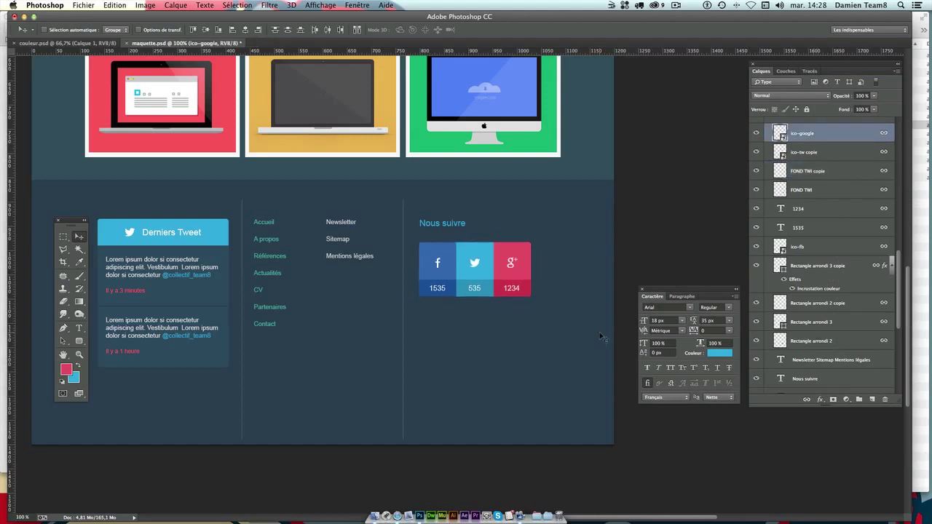
pyautogui.press('Up')
pyautogui.press('Up')
pyautogui.press('Up')
pyautogui.press('Up')
pyautogui.press('Up')
pyautogui.press('Up')
pyautogui.press('Up')
pyautogui.press('Up')
pyautogui.press('Up')
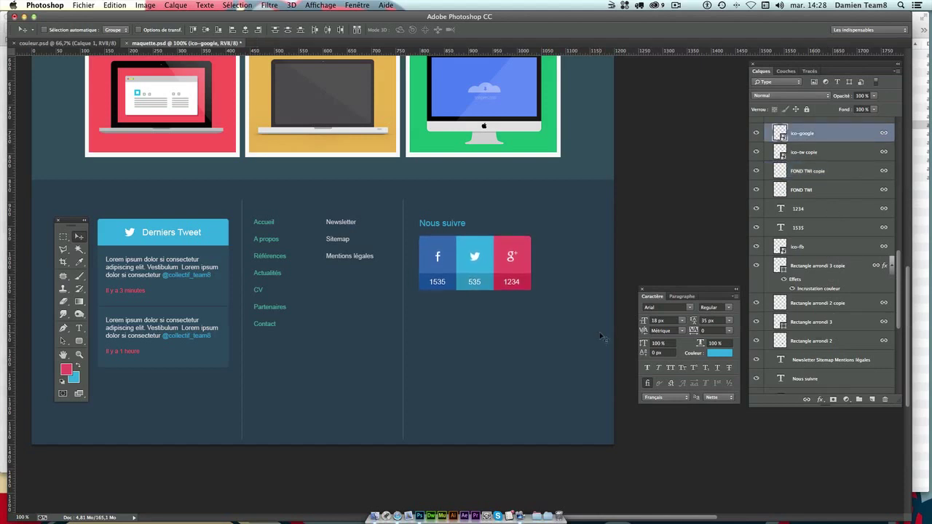
pyautogui.press('Up')
pyautogui.press('Down')
pyautogui.moveTo(465, 328); pyautogui.dragTo(463, 297)
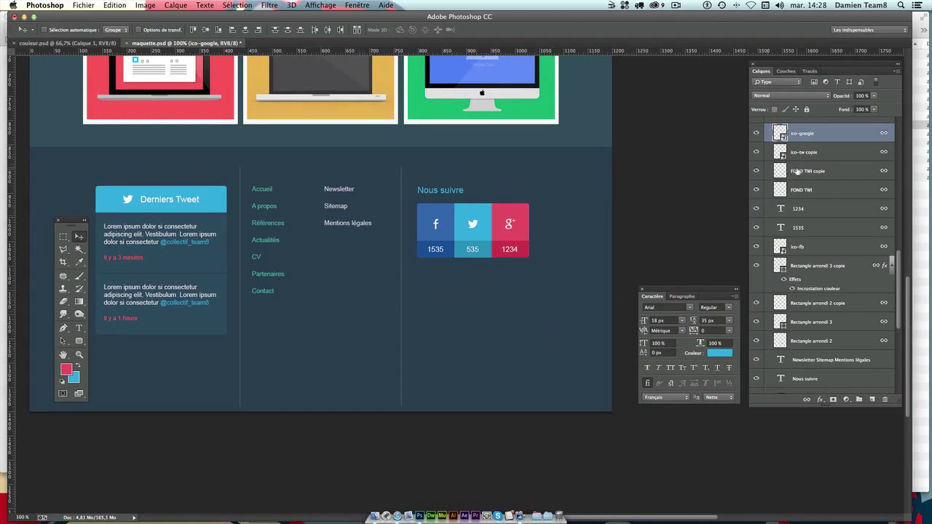
pyautogui.moveTo(901, 294); pyautogui.dragTo(907, 154)
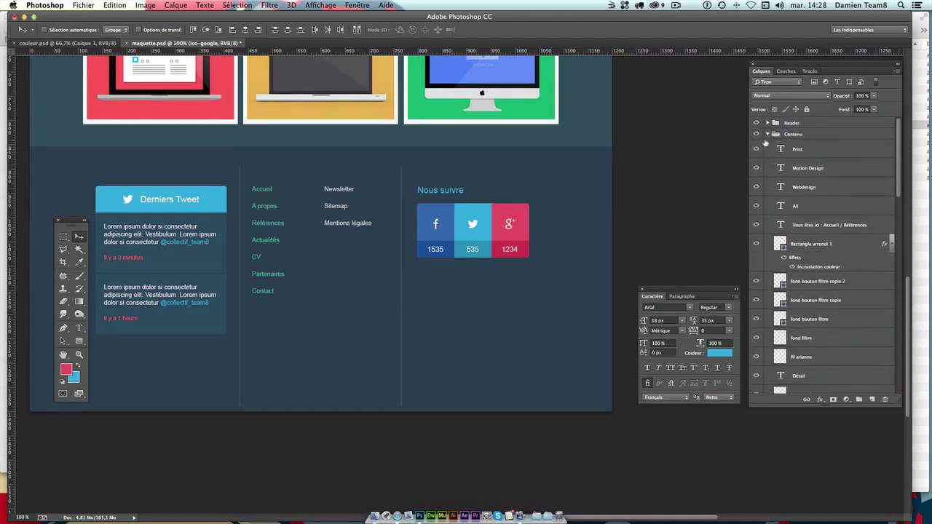
# Collapse the Contenu group, expand Header, and scroll the canvas up to the page header.
pyautogui.click(767, 134)
pyautogui.click(767, 123)
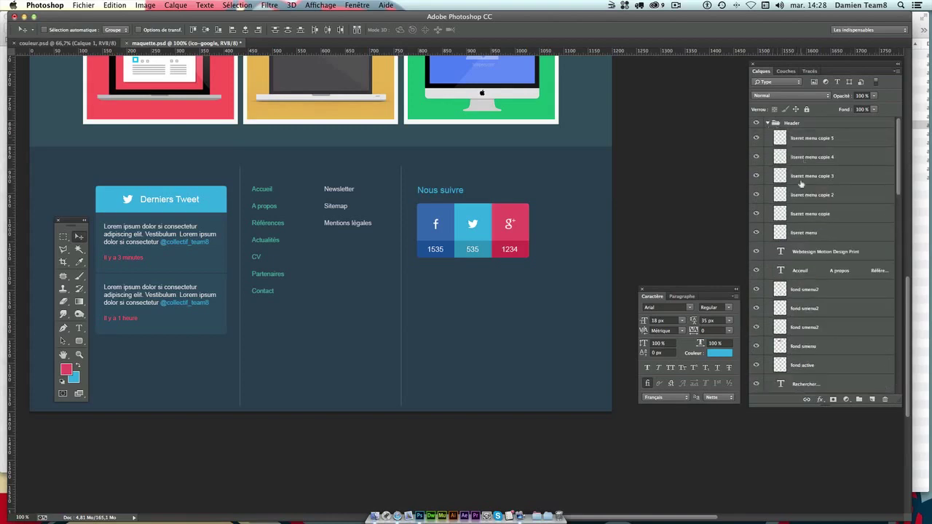
pyautogui.scroll(-2, 823, 266)
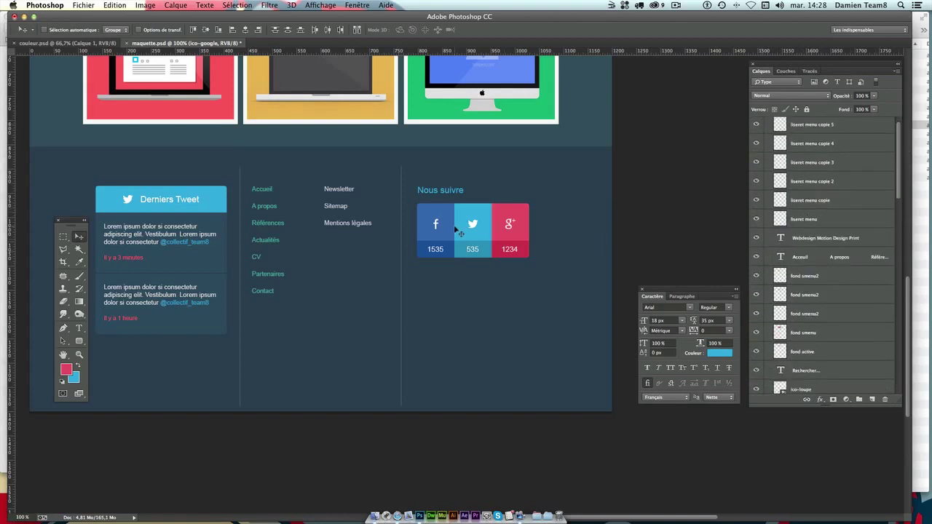
pyautogui.scroll(3, 456, 230)
pyautogui.scroll(4, 429, 238)
pyautogui.scroll(3, 428, 237)
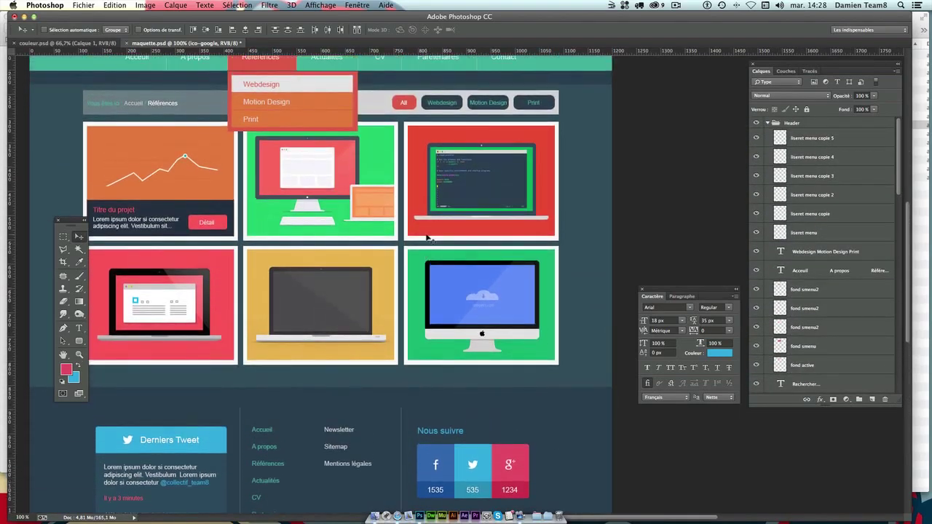
pyautogui.scroll(5, 428, 237)
pyautogui.scroll(-2, 821, 156)
pyautogui.scroll(-3, 821, 156)
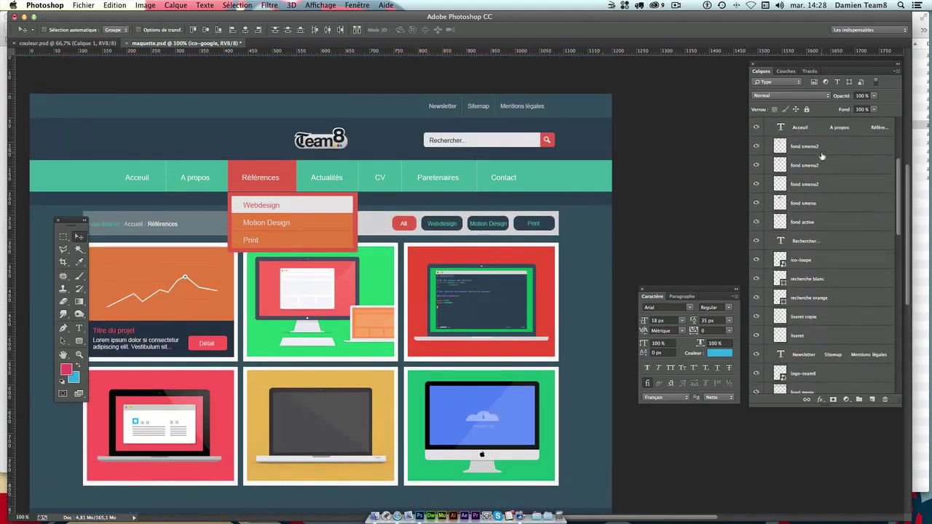
pyautogui.scroll(4, 828, 198)
pyautogui.scroll(2, 828, 197)
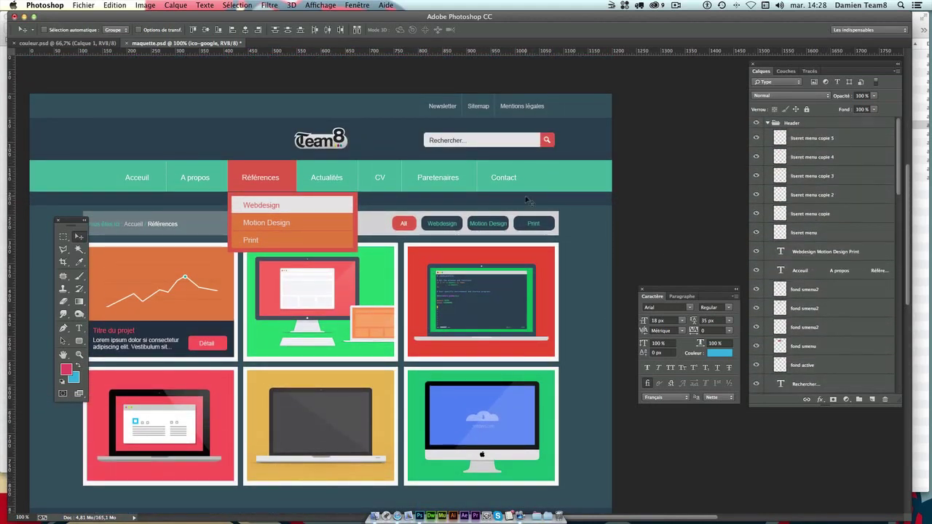
pyautogui.scroll(-2, 805, 172)
pyautogui.scroll(-4, 805, 172)
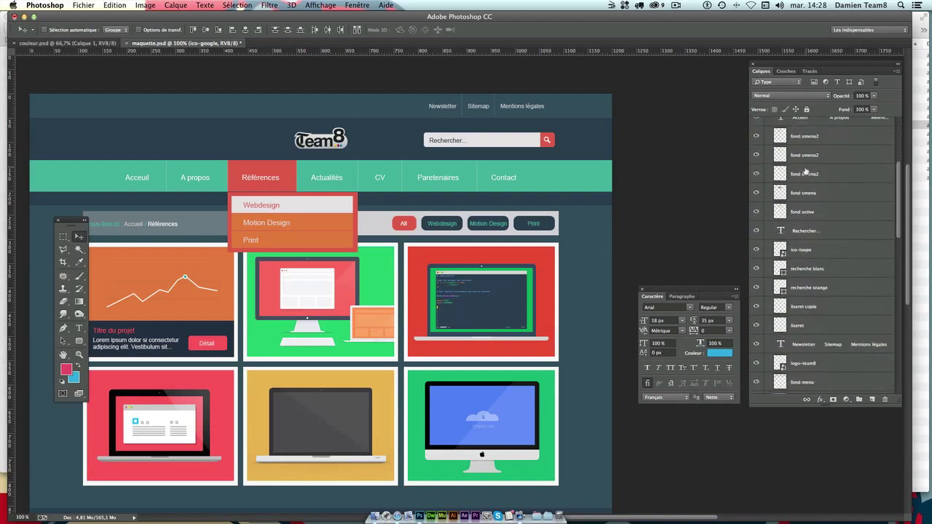
pyautogui.scroll(6, 805, 172)
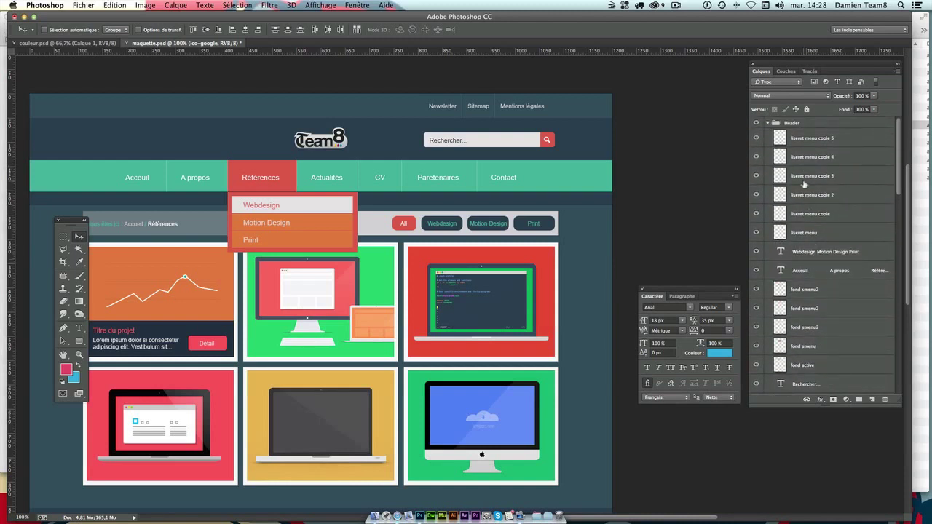
# Make the logo-team8 layer active from the layers under the Team8 logo.
pyautogui.rightClick(325, 143)
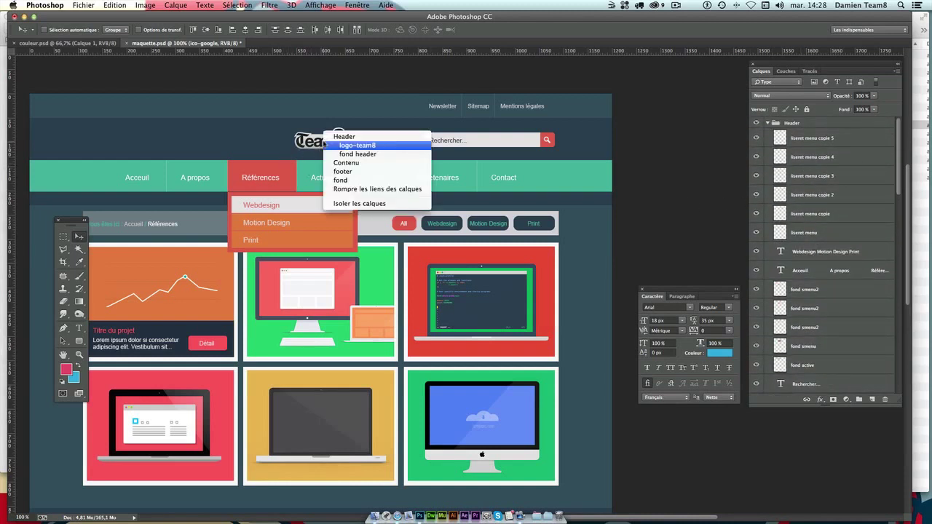
pyautogui.rightClick(305, 144)
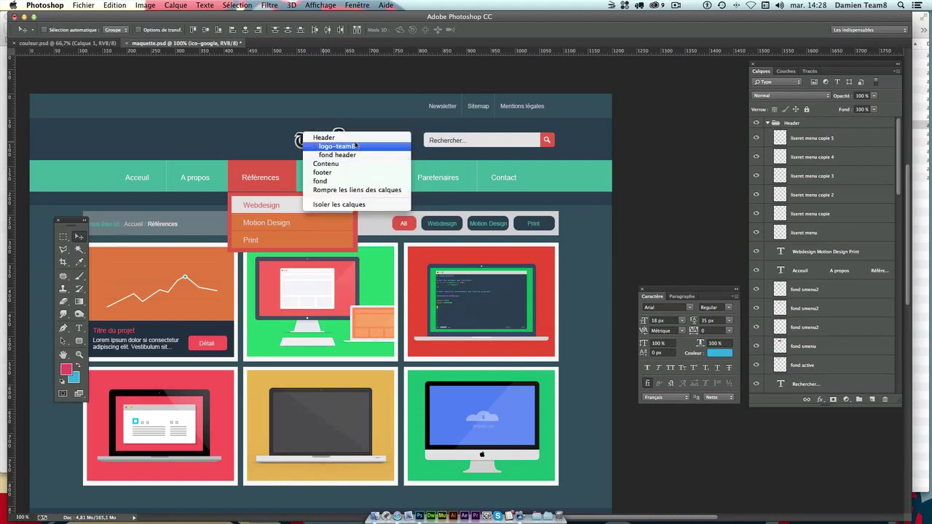
pyautogui.rightClick(326, 144)
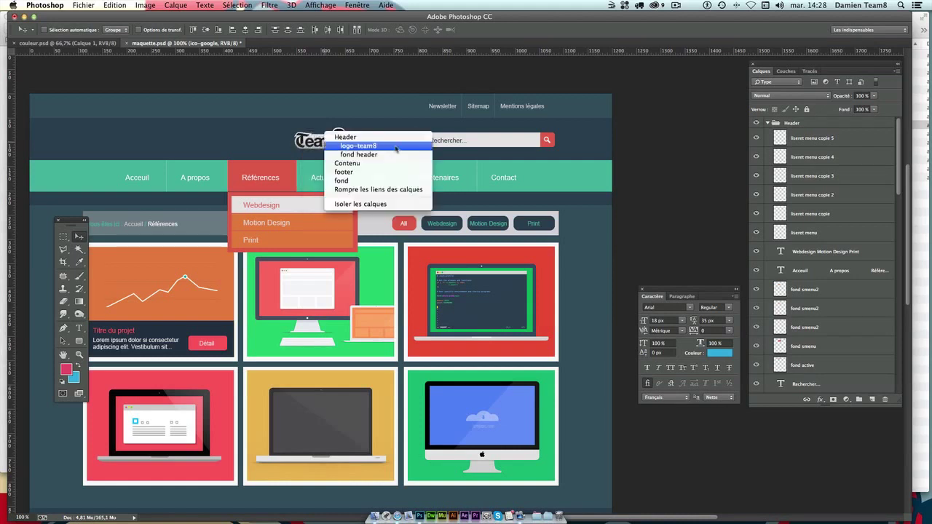
pyautogui.click(341, 146)
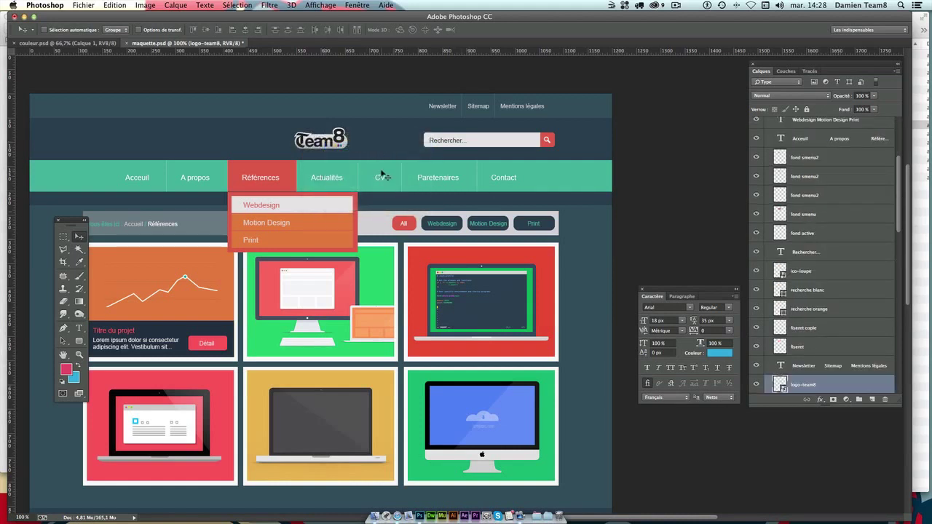
# Duplicate the logo-team8 layer and move the copy into the footer layer group.
pyautogui.scroll(-4, 853, 379)
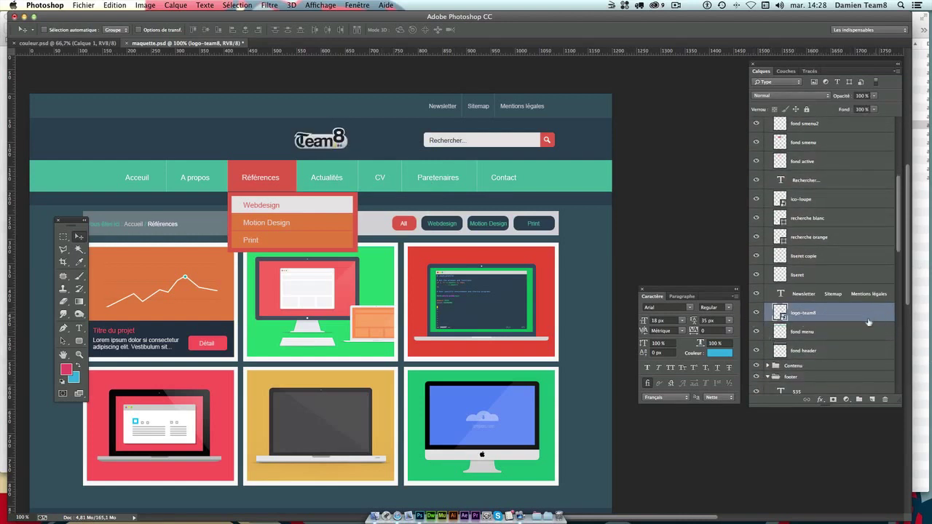
pyautogui.moveTo(846, 319); pyautogui.dragTo(872, 398)
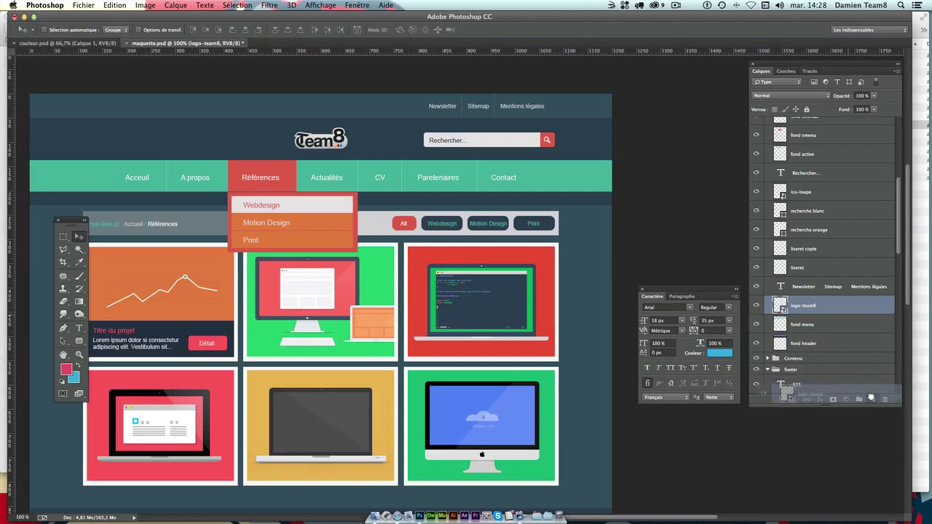
pyautogui.moveTo(829, 320); pyautogui.dragTo(851, 480)
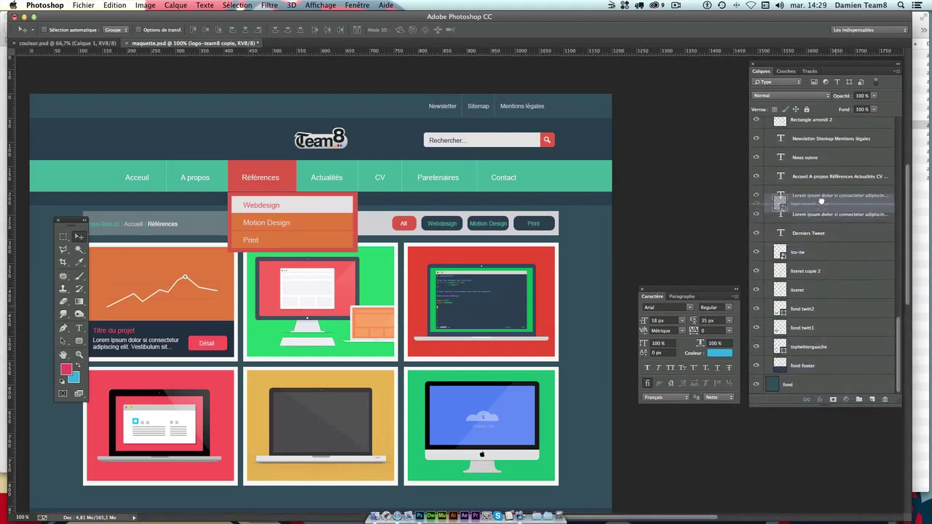
pyautogui.moveTo(852, 481)
pyautogui.mouseDown()
pyautogui.moveTo(816, 158)
pyautogui.moveTo(818, 167)
pyautogui.mouseUp()
pyautogui.scroll(3, 818, 271)
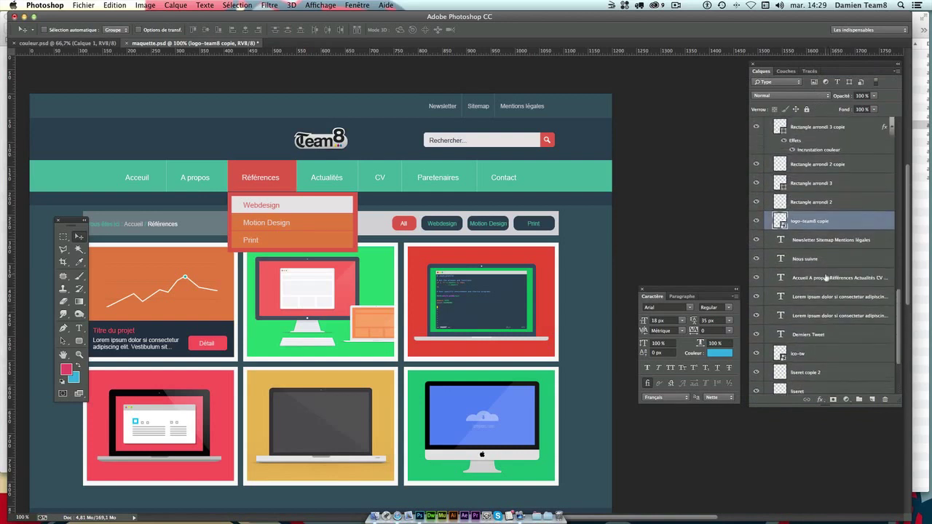
pyautogui.moveTo(818, 271); pyautogui.dragTo(833, 135)
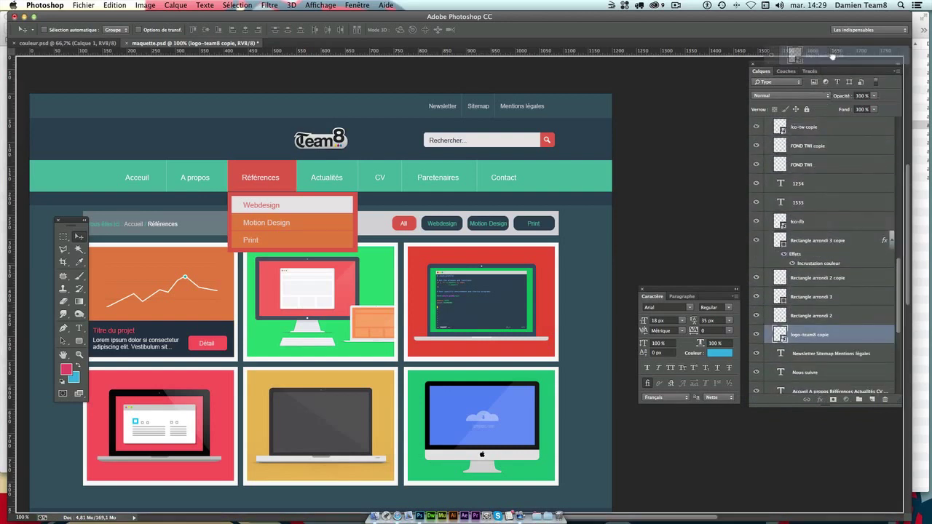
pyautogui.moveTo(833, 135); pyautogui.dragTo(812, 146)
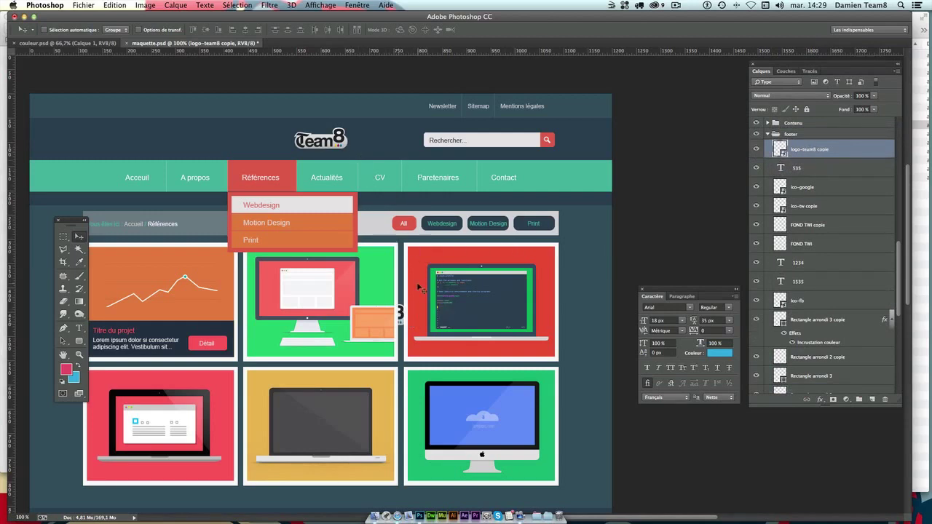
pyautogui.scroll(-5, 429, 298)
# Position the copied Team8 logo in the footer just below the social tiles.
pyautogui.moveTo(418, 260)
pyautogui.mouseDown()
pyautogui.moveTo(471, 325)
pyautogui.moveTo(471, 401)
pyautogui.mouseUp()
pyautogui.scroll(-3, 471, 324)
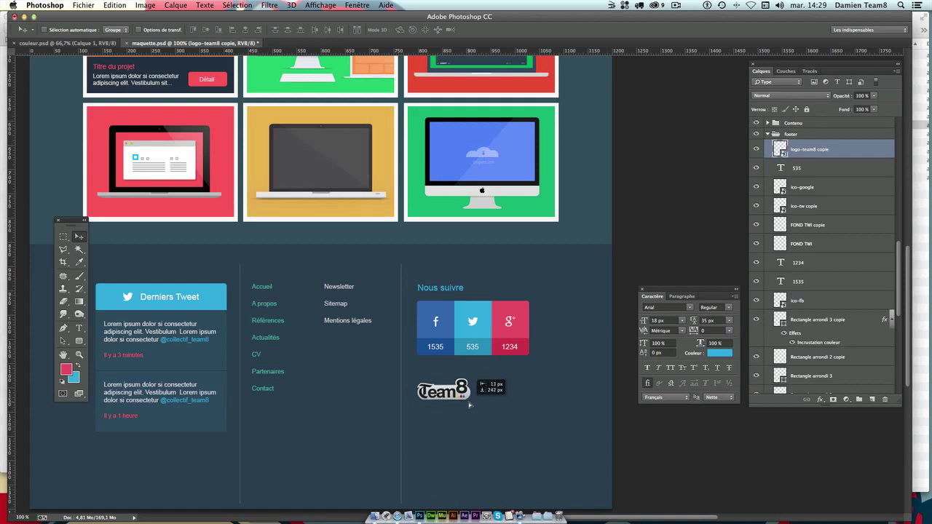
pyautogui.moveTo(471, 401); pyautogui.dragTo(470, 405)
pyautogui.scroll(-2, 499, 352)
pyautogui.scroll(-1, 499, 352)
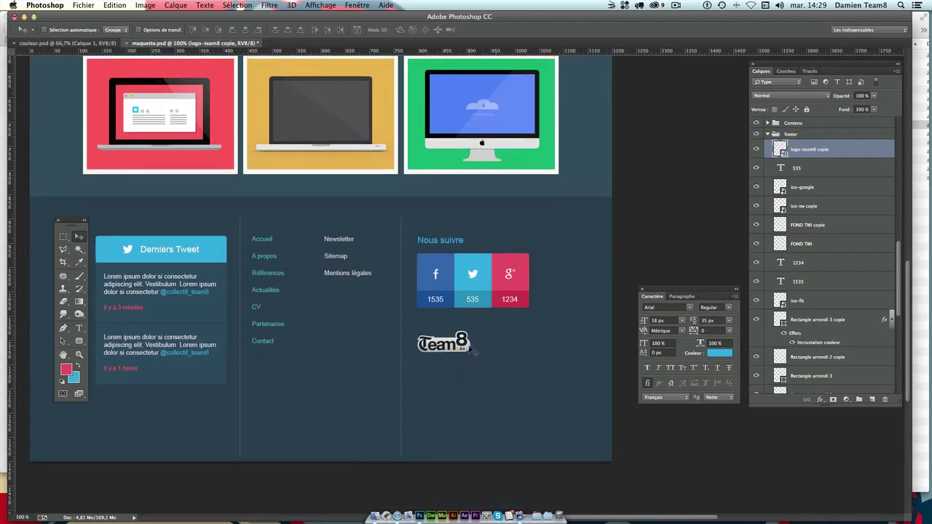
pyautogui.moveTo(470, 352); pyautogui.dragTo(472, 353)
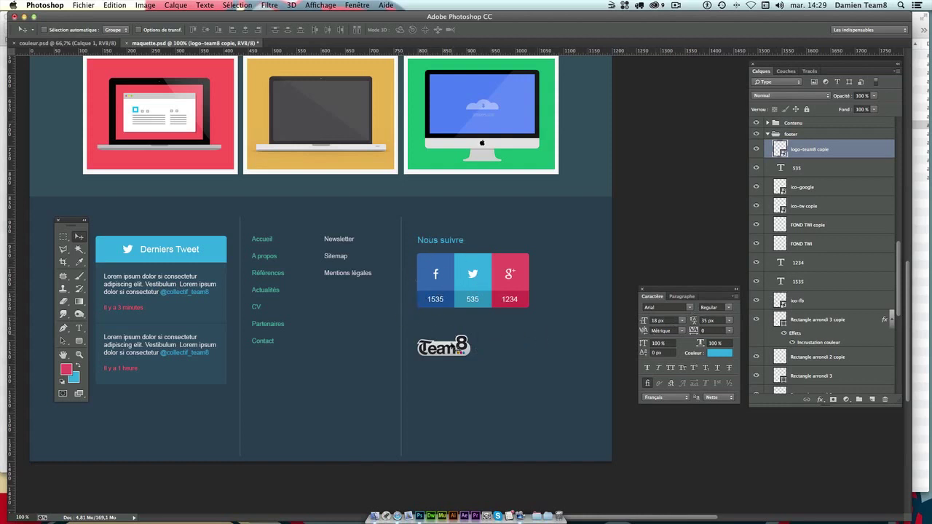
pyautogui.scroll(-3, 871, 343)
pyautogui.scroll(-5, 872, 344)
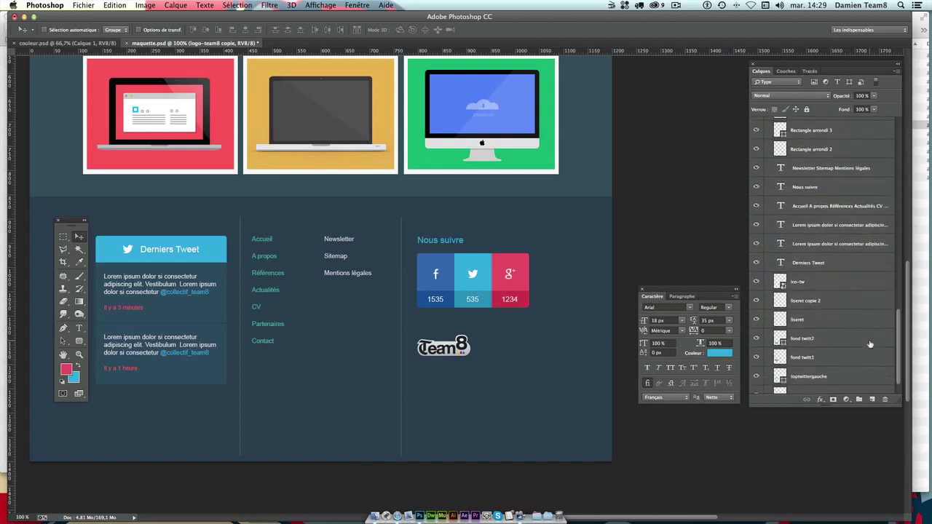
pyautogui.scroll(-2, 871, 343)
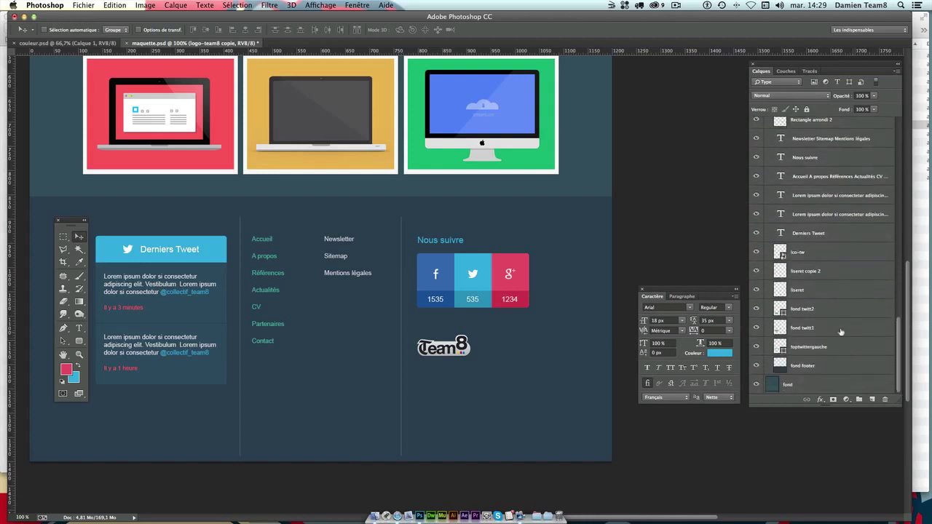
# Duplicate the liseret copie 2 divider into the right column and rotate it 90° to horizontal.
pyautogui.click(806, 274)
pyautogui.moveTo(330, 259); pyautogui.dragTo(406, 258)
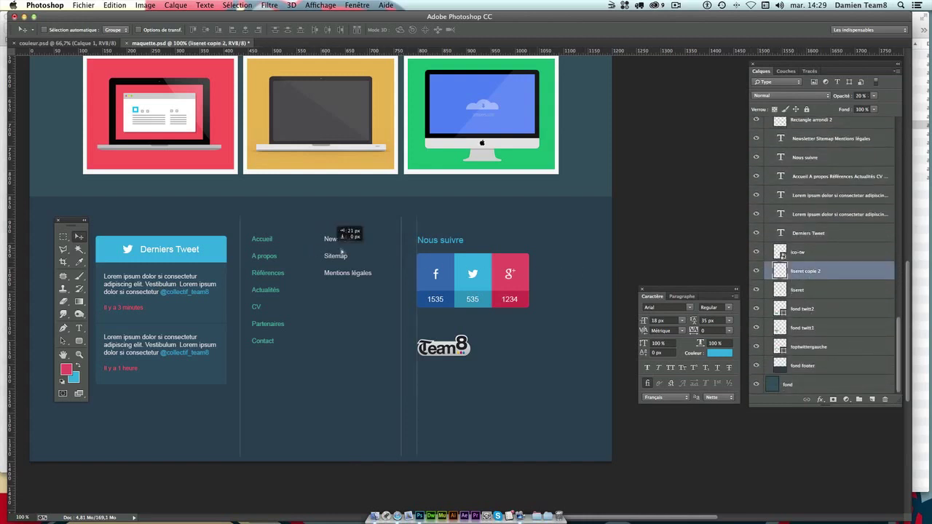
pyautogui.hotkey('ctrl', 't')
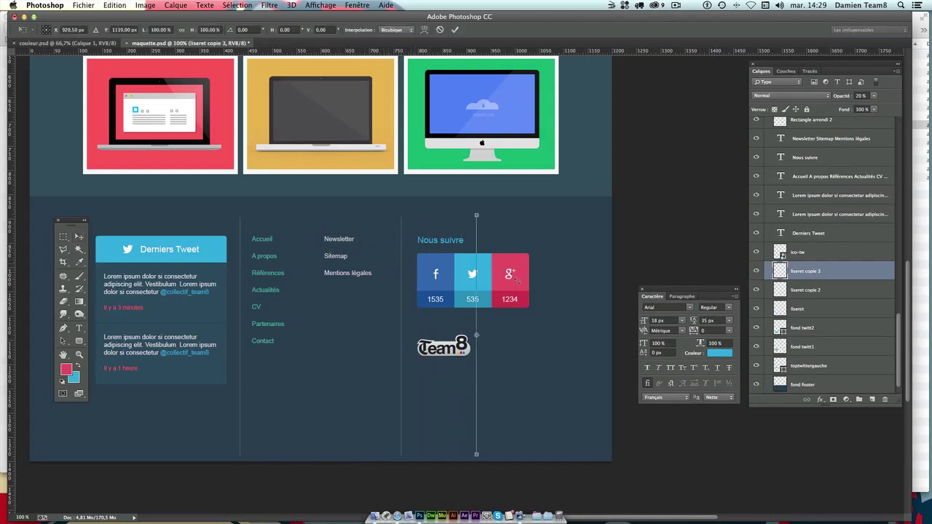
pyautogui.moveTo(541, 376); pyautogui.dragTo(521, 381)
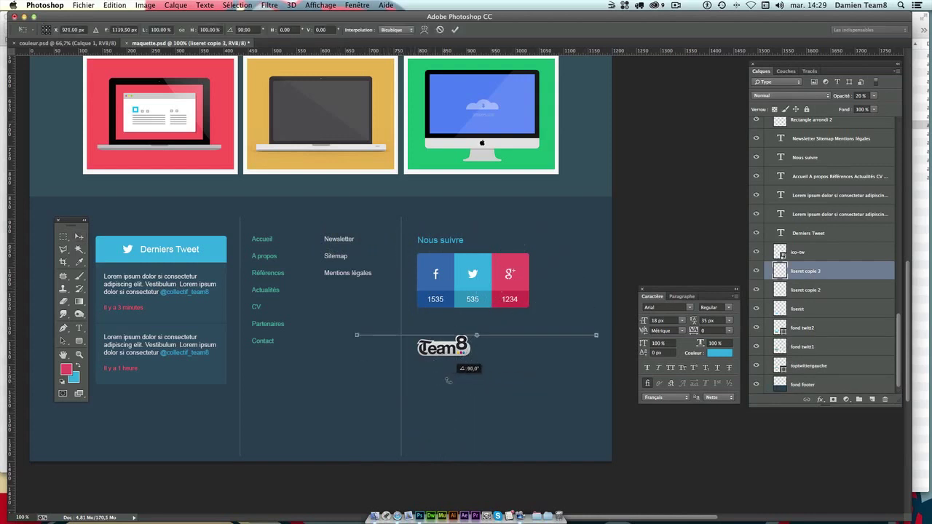
pyautogui.press('Escape')
pyautogui.hotkey('ctrl', 't')
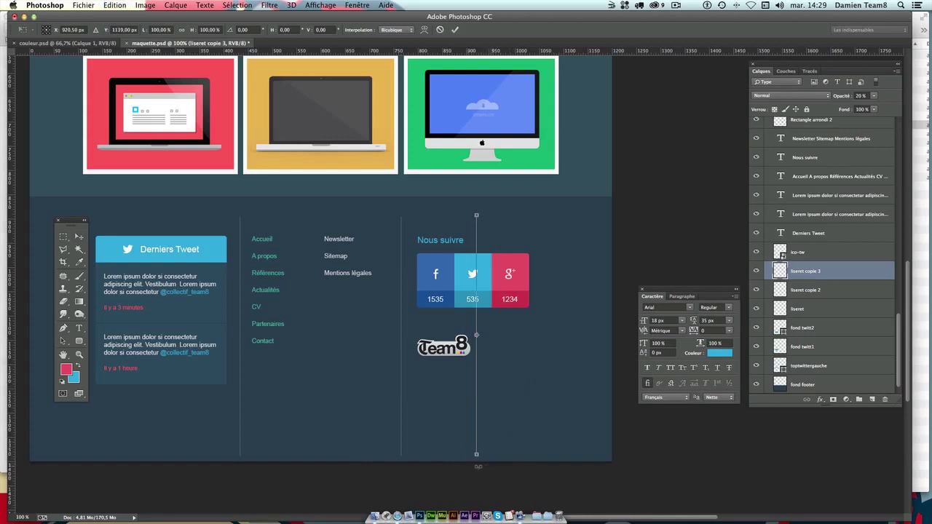
pyautogui.moveTo(487, 461); pyautogui.dragTo(390, 345)
pyautogui.moveTo(390, 345)
pyautogui.mouseDown()
pyautogui.moveTo(409, 348)
pyautogui.moveTo(441, 325)
pyautogui.moveTo(370, 306)
pyautogui.mouseUp()
pyautogui.press('Return')
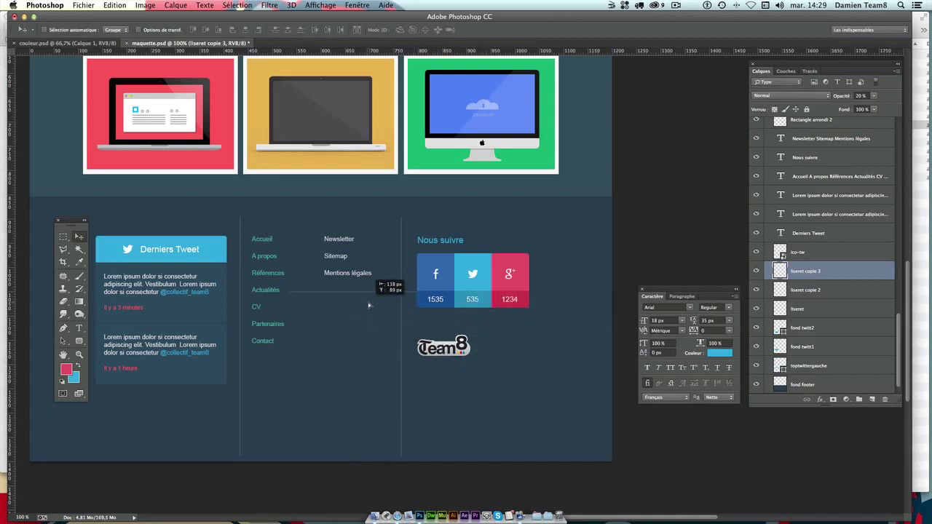
# Align the horizontal divider under the social tiles using the layout guides.
pyautogui.moveTo(370, 306); pyautogui.dragTo(389, 320)
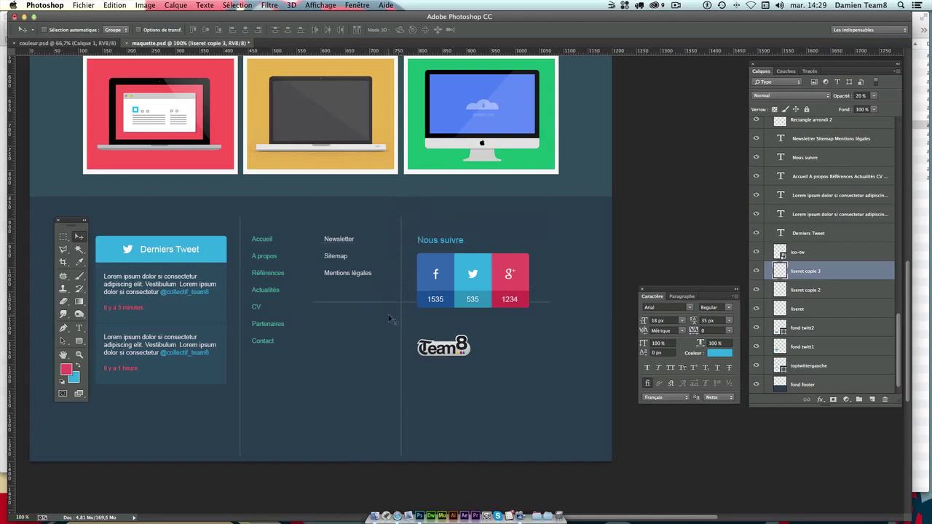
pyautogui.hotkey('ctrl', ';')
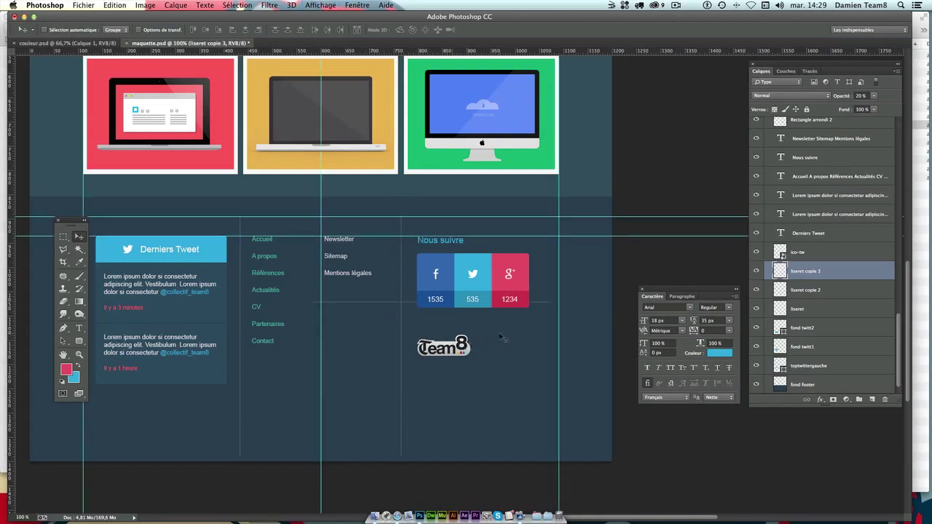
pyautogui.moveTo(498, 335); pyautogui.dragTo(506, 354)
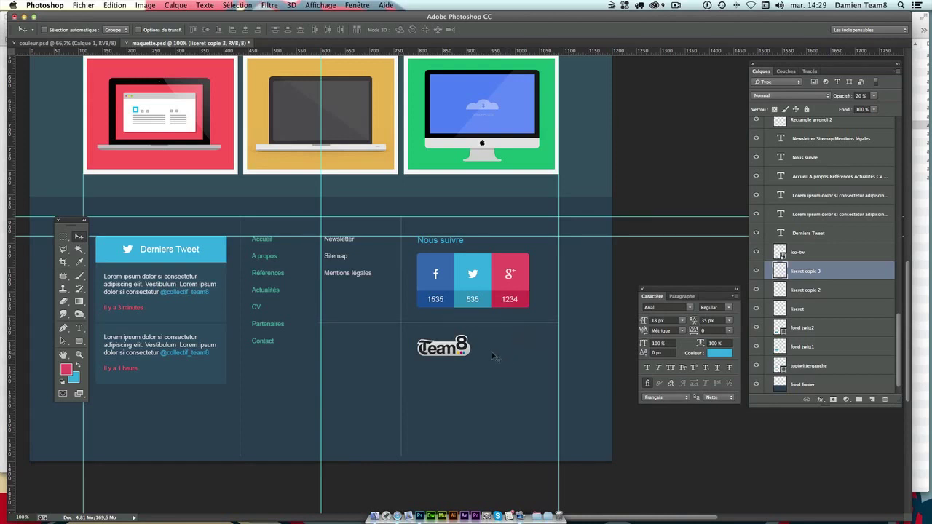
# Hide the guides and delete the horizontal line's part left of the vertical divider.
pyautogui.click(64, 237)
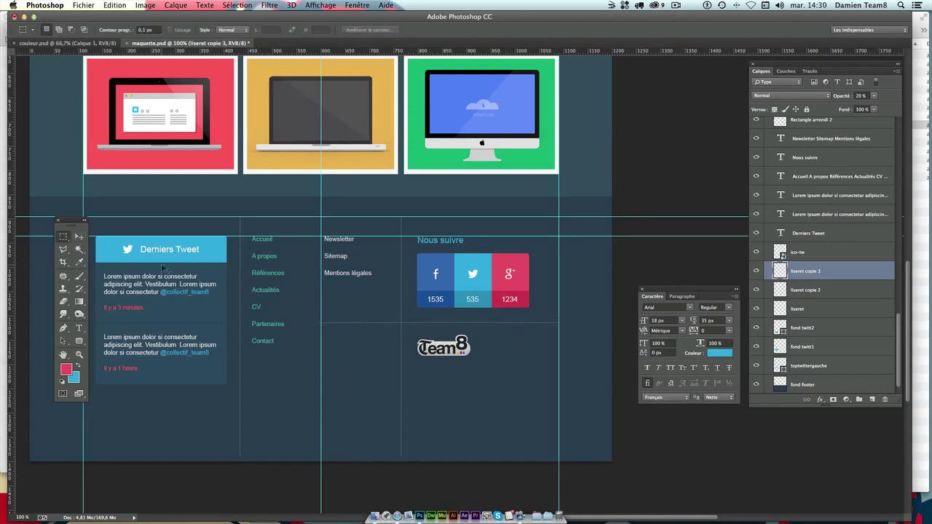
pyautogui.press('super+semicolon')
pyautogui.moveTo(281, 208)
pyautogui.mouseDown()
pyautogui.moveTo(400, 430)
pyautogui.moveTo(416, 430)
pyautogui.mouseUp()
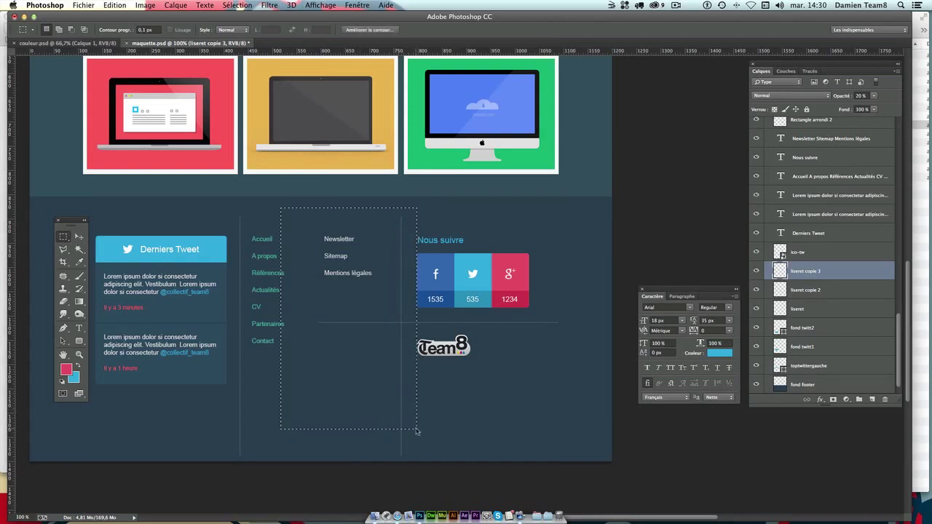
pyautogui.press('BackSpace')
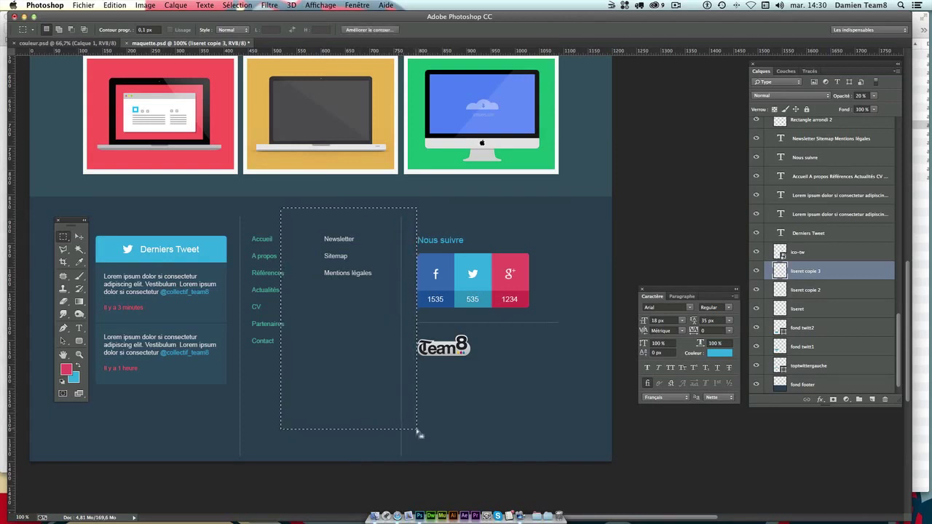
pyautogui.press('super+d')
# Collapse the Header group, select the logo-team8 copie layer, and toggle CMYK proof preview.
pyautogui.click(79, 237)
pyautogui.scroll(3, 815, 225)
pyautogui.scroll(3, 807, 211)
pyautogui.scroll(3, 806, 210)
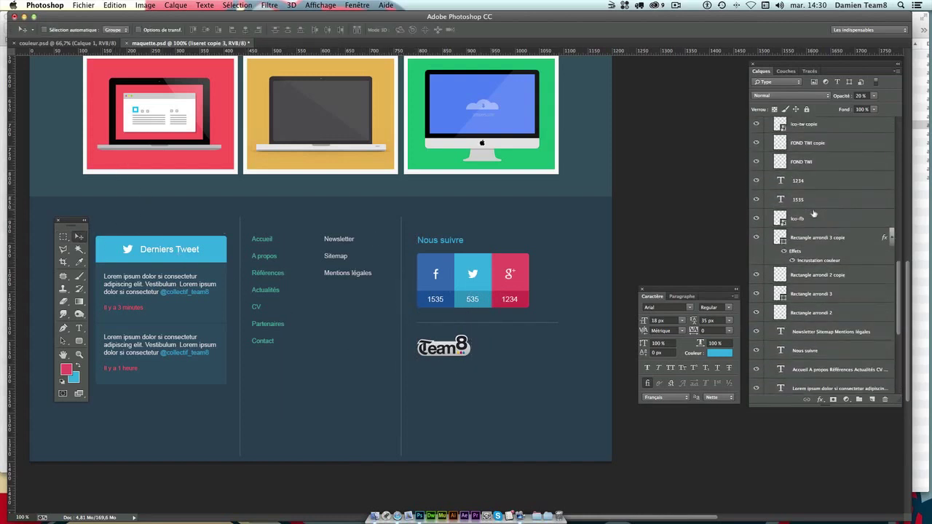
pyautogui.scroll(2, 810, 211)
pyautogui.scroll(2, 812, 211)
pyautogui.scroll(2, 814, 213)
pyautogui.scroll(-3, 814, 213)
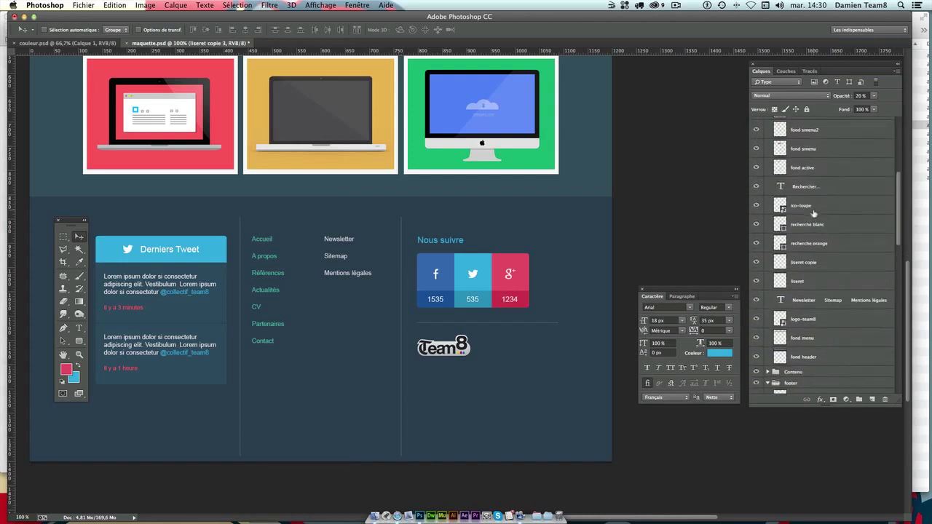
pyautogui.scroll(-3, 814, 214)
pyautogui.scroll(-3, 815, 216)
pyautogui.scroll(-2, 816, 218)
pyautogui.scroll(5, 816, 220)
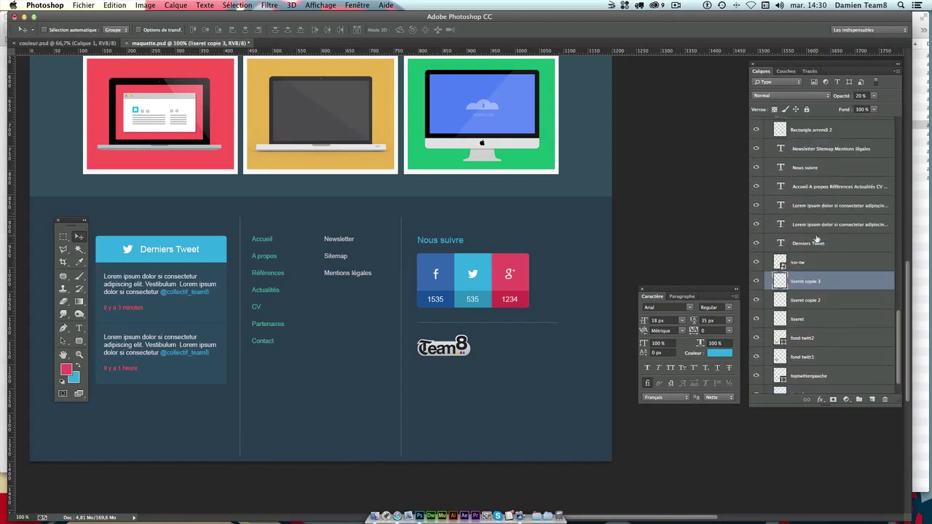
pyautogui.scroll(5, 817, 239)
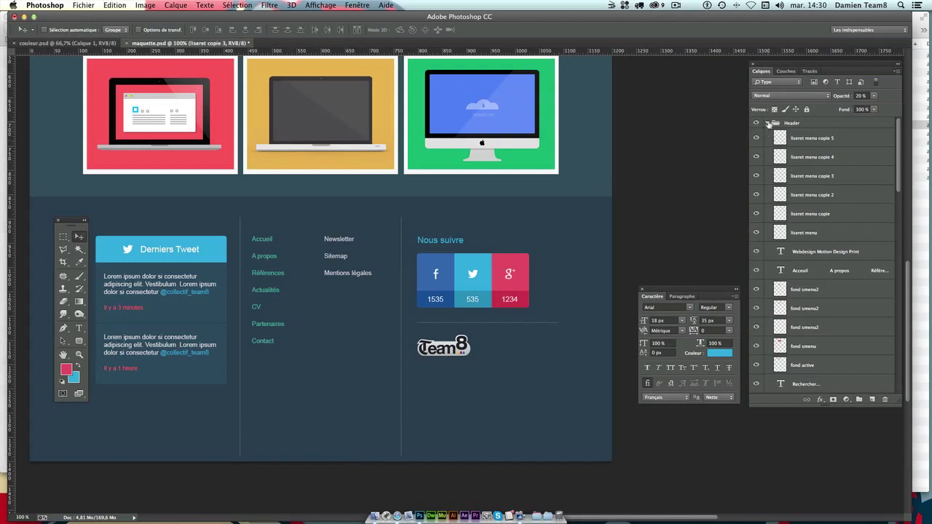
pyautogui.click(768, 123)
pyautogui.click(798, 160)
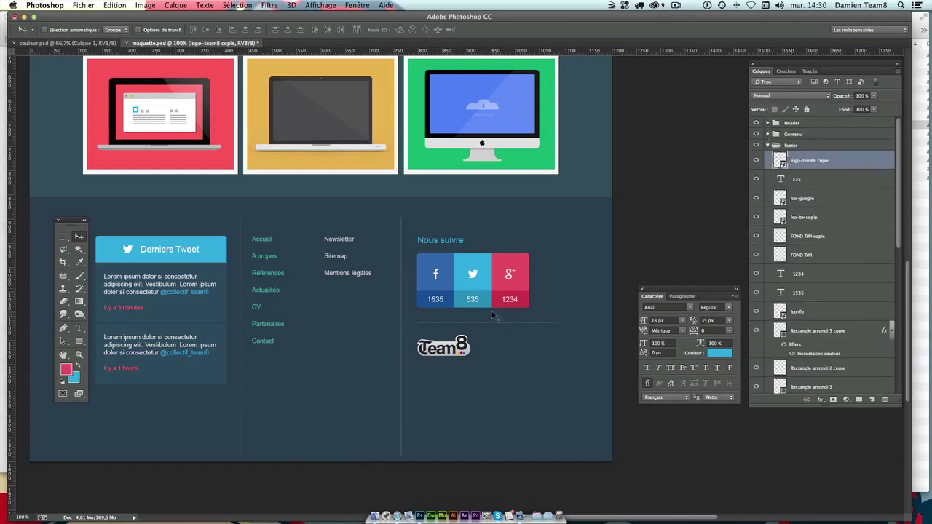
pyautogui.hotkey('ctrl', 'y')
# Scale logo-team8 copie to about 87% (roughly 100 × 48 px), keeping 100% opacity.
pyautogui.hotkey('ctrl', 't')
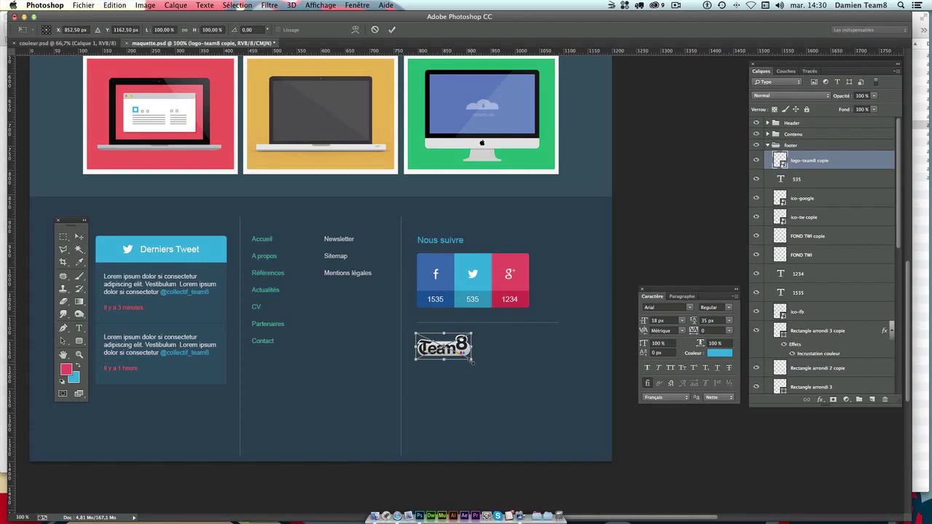
pyautogui.moveTo(472, 362); pyautogui.dragTo(465, 358)
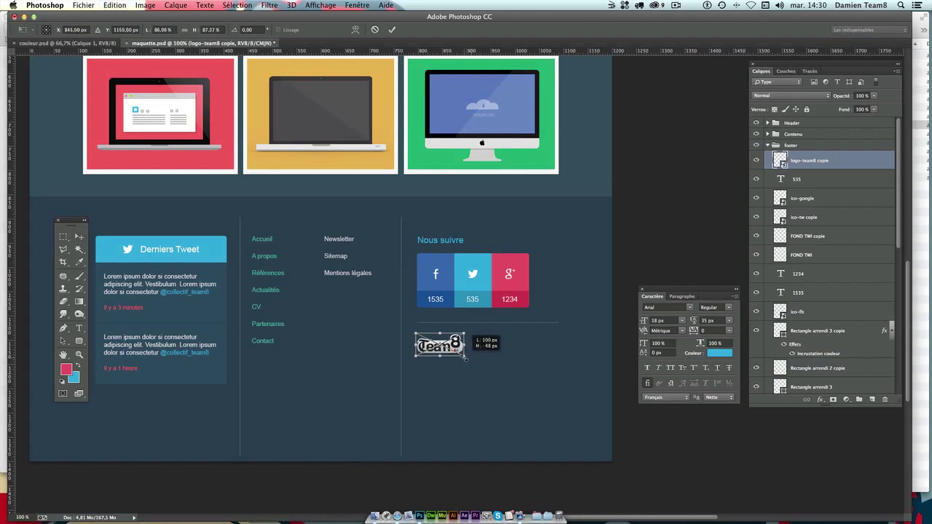
pyautogui.press('Return')
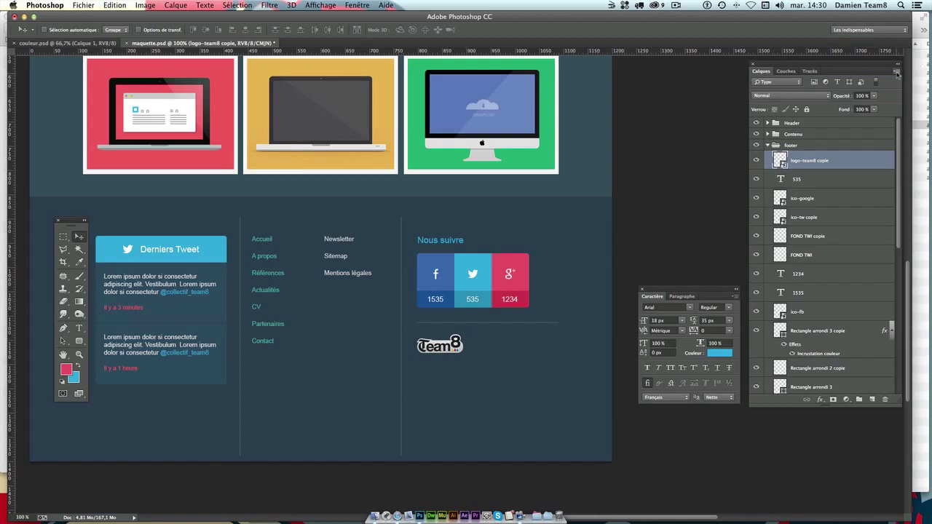
pyautogui.moveTo(873, 95); pyautogui.dragTo(900, 108)
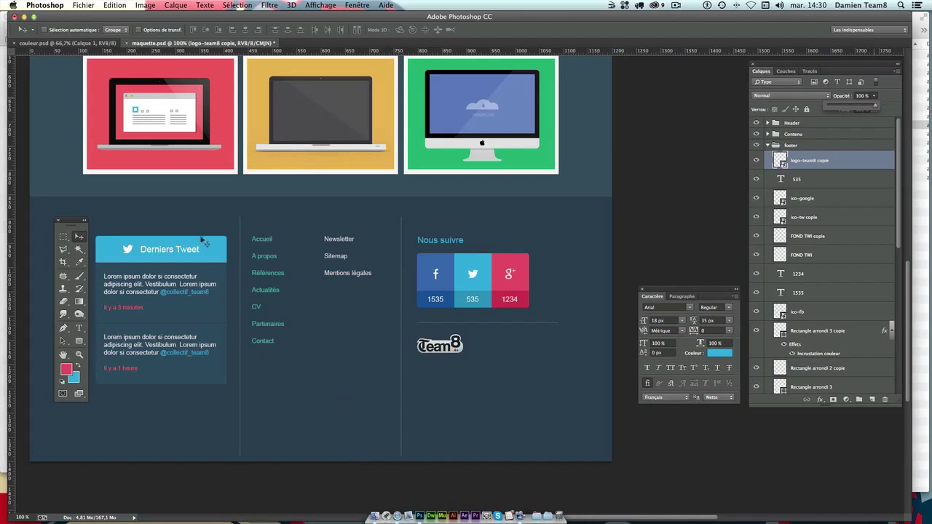
pyautogui.click(454, 390)
# Select the footer tweet's Lorem ipsum paragraph text layer.
pyautogui.scroll(-3, 462, 364)
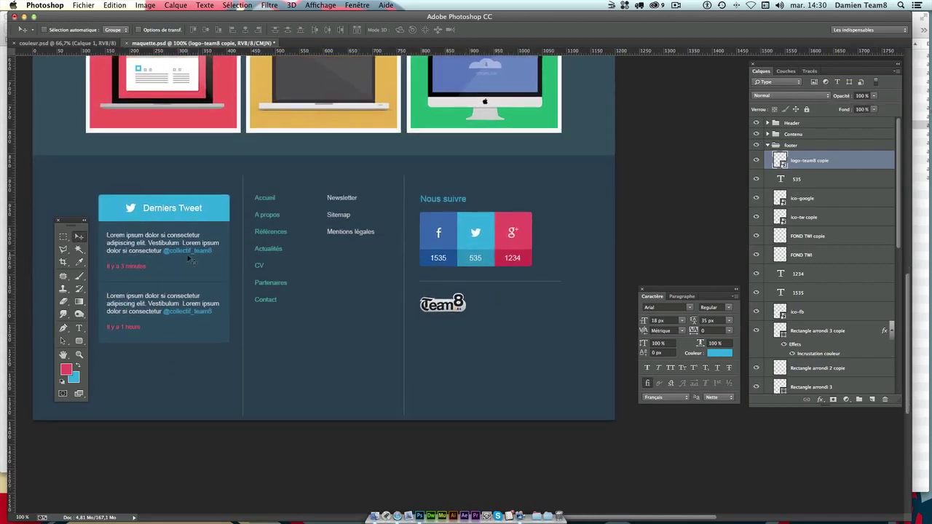
pyautogui.scroll(-5, 870, 364)
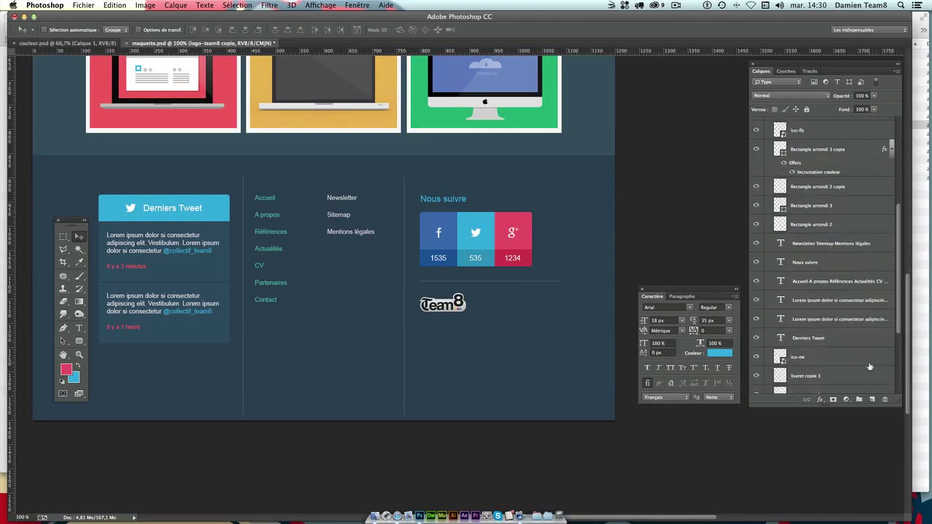
pyautogui.click(828, 284)
pyautogui.click(816, 301)
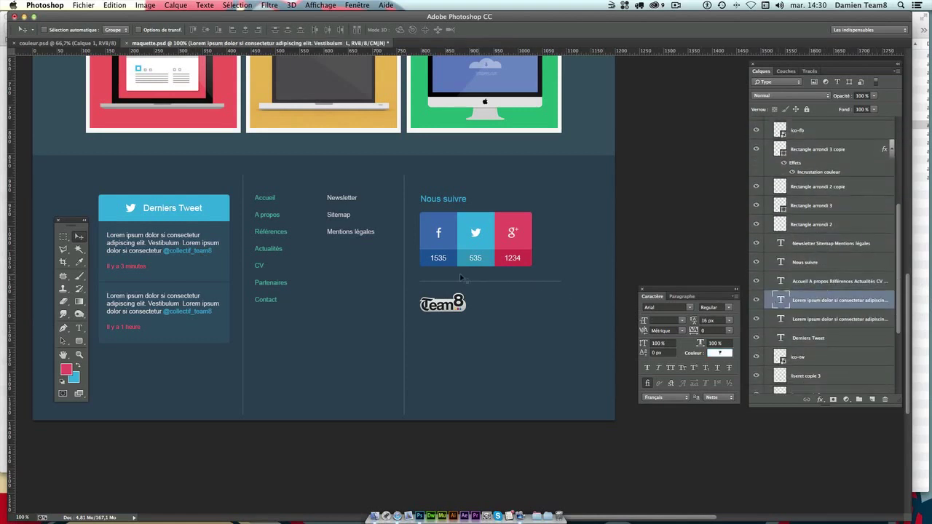
# Place the tweet text copy under the logo, widen it, drop handle and timestamp, paste the text again.
pyautogui.moveTo(214, 240); pyautogui.dragTo(518, 267)
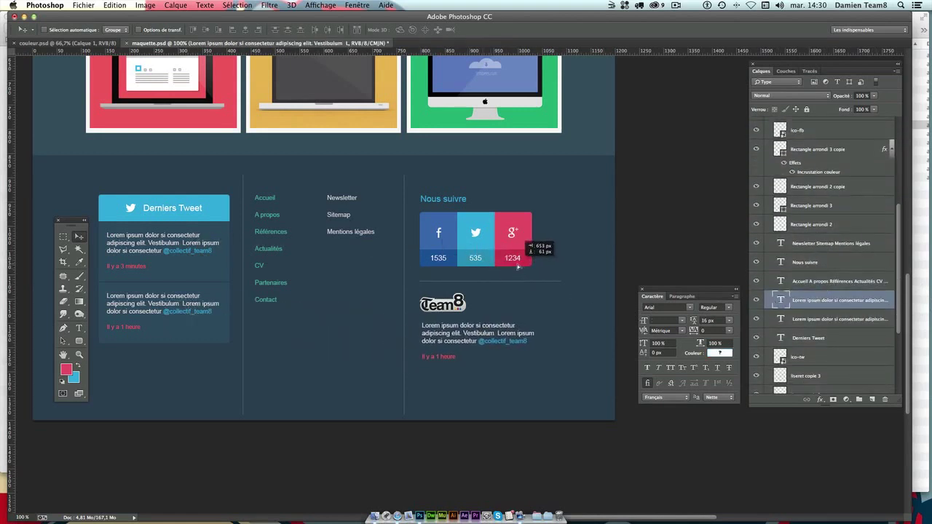
pyautogui.moveTo(517, 267); pyautogui.dragTo(516, 267)
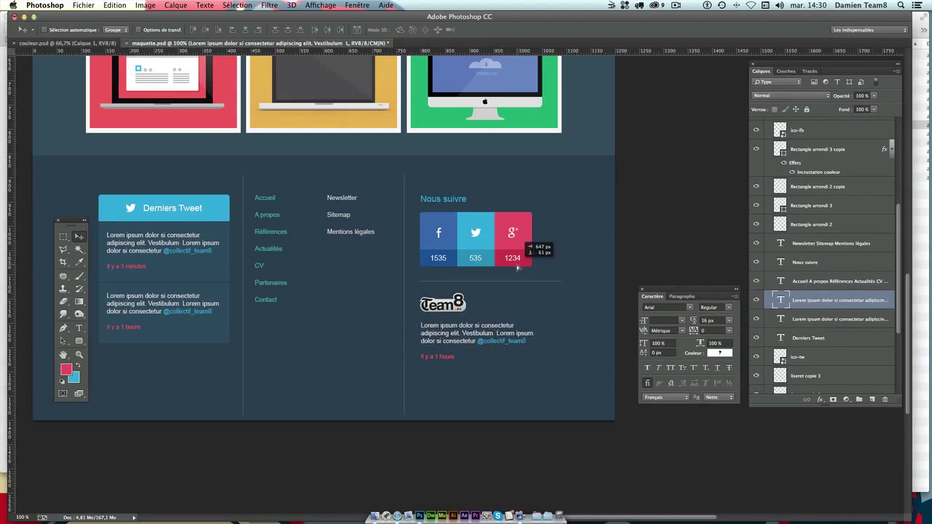
pyautogui.doubleClick(781, 299)
pyautogui.moveTo(541, 363); pyautogui.dragTo(561, 362)
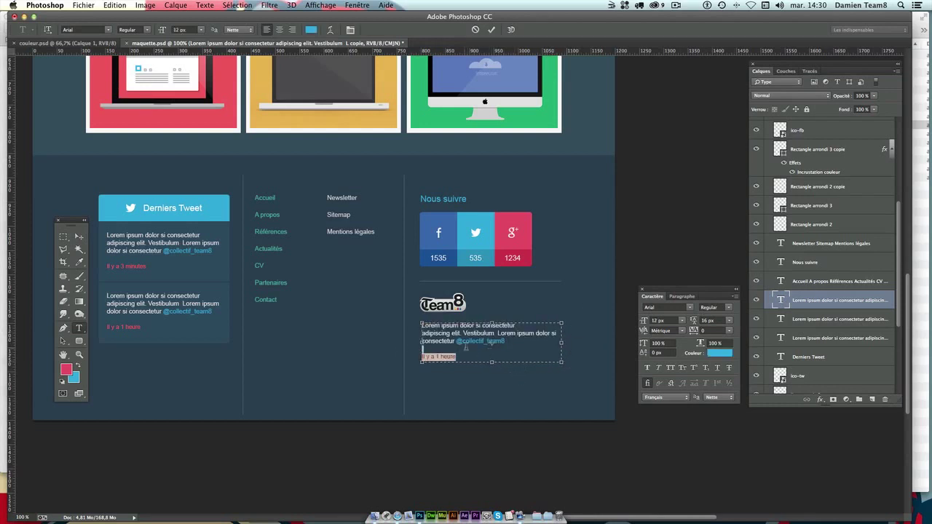
pyautogui.moveTo(456, 356); pyautogui.dragTo(457, 341)
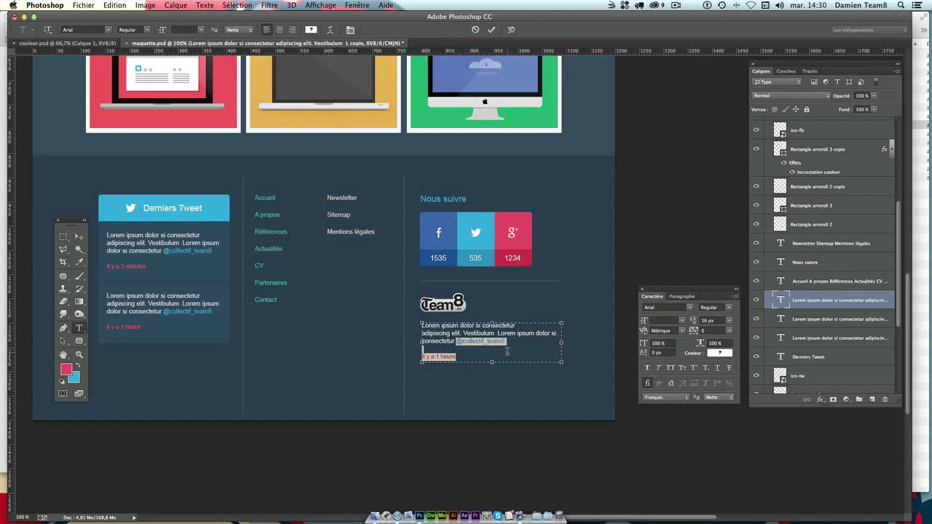
pyautogui.press('BackSpace')
pyautogui.hotkey('ctrl', 'a')
pyautogui.press('super+c')
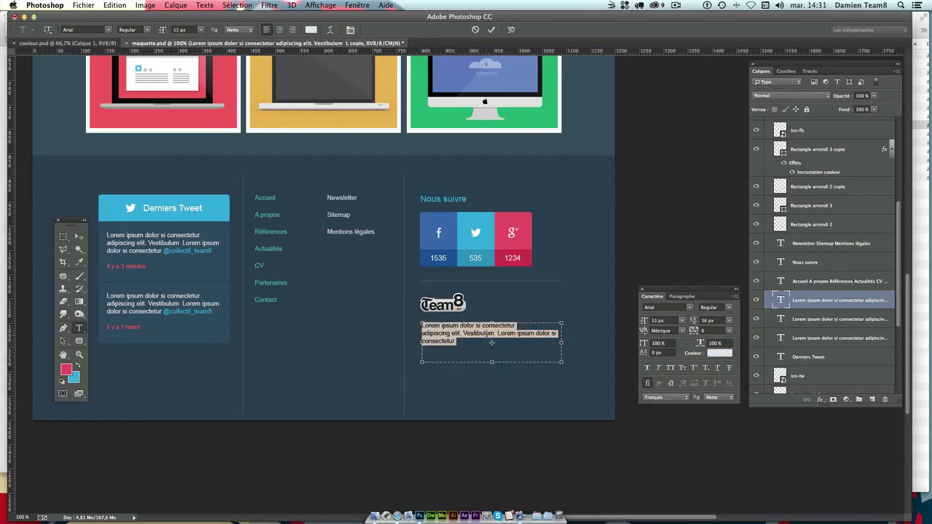
pyautogui.click(484, 335)
pyautogui.press('super+v')
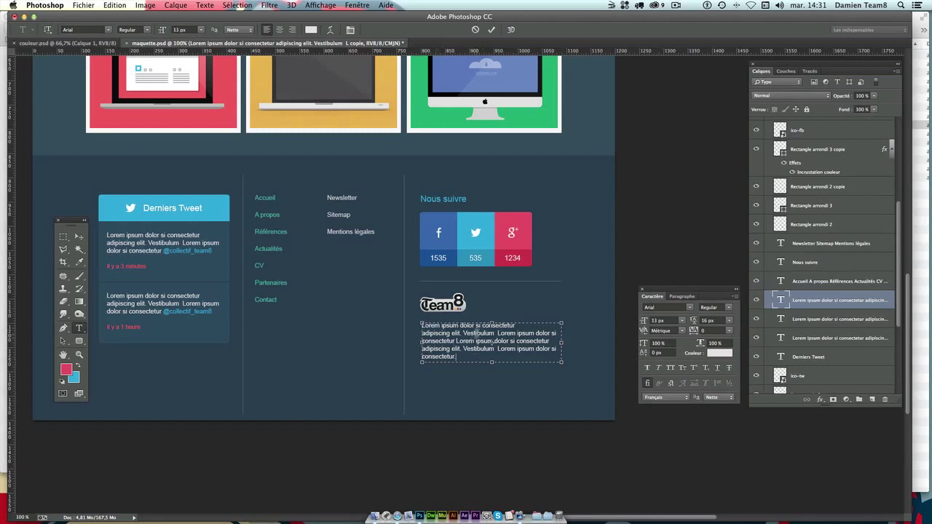
# Colour the words 'Vestibulum Lorem' with the nav bar's teal #45b29d.
pyautogui.moveTo(463, 333); pyautogui.dragTo(517, 333)
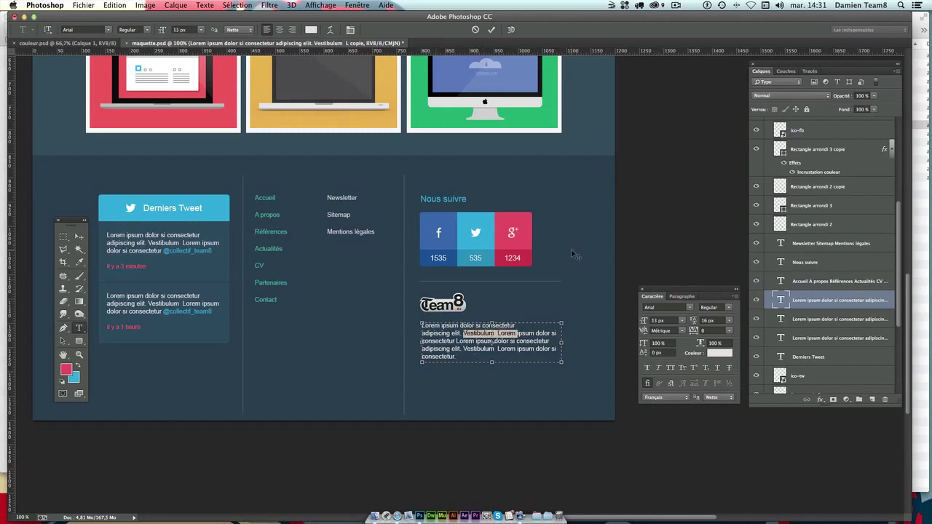
pyautogui.scroll(2, 577, 255)
pyautogui.click(719, 353)
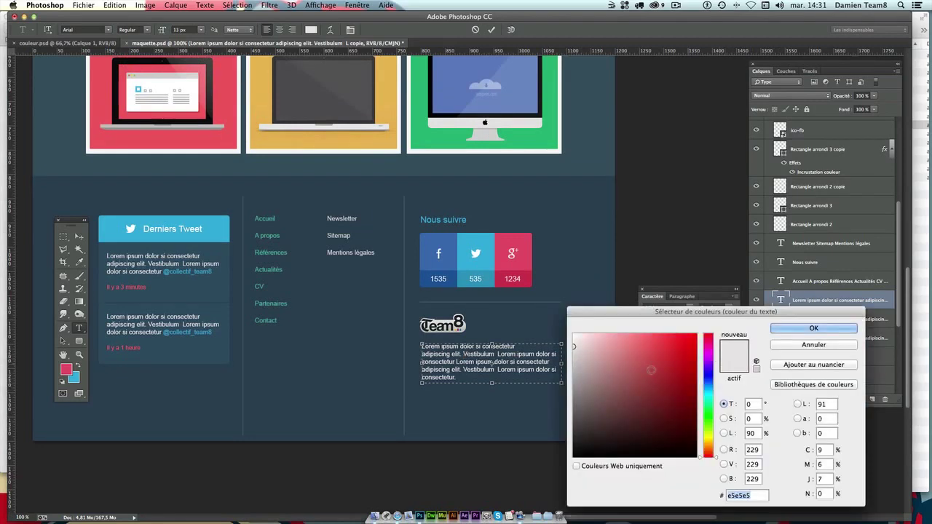
pyautogui.scroll(10, 477, 355)
pyautogui.scroll(15, 477, 354)
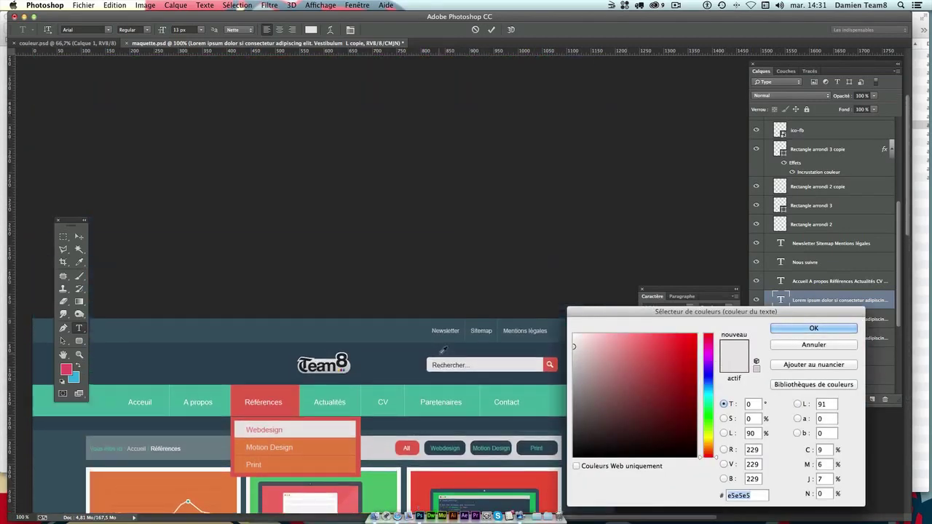
pyautogui.click(532, 315)
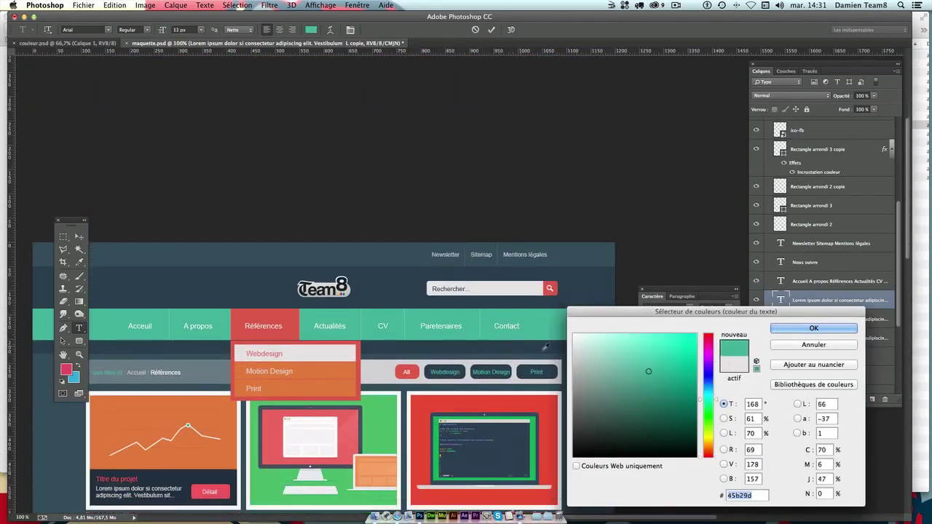
pyautogui.click(813, 329)
pyautogui.scroll(-15, 592, 342)
pyautogui.scroll(-11, 592, 342)
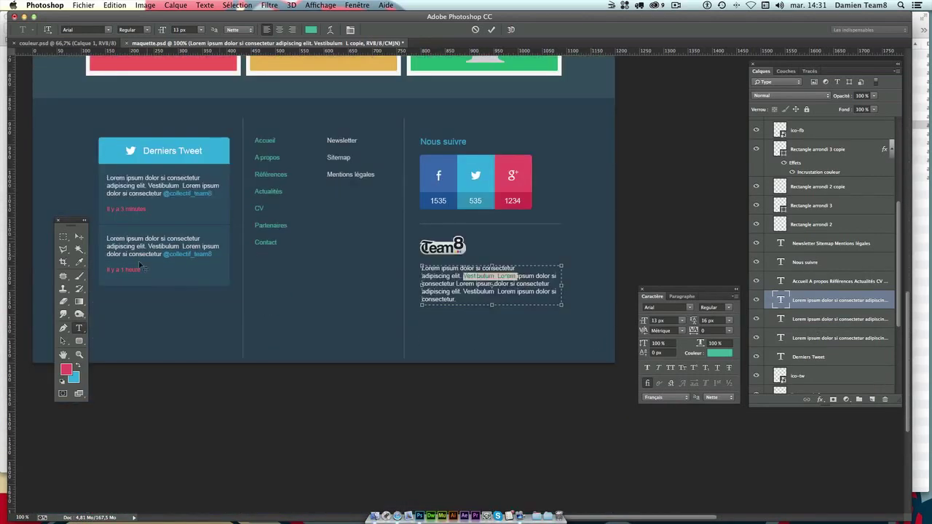
pyautogui.click(79, 237)
pyautogui.scroll(4, 401, 289)
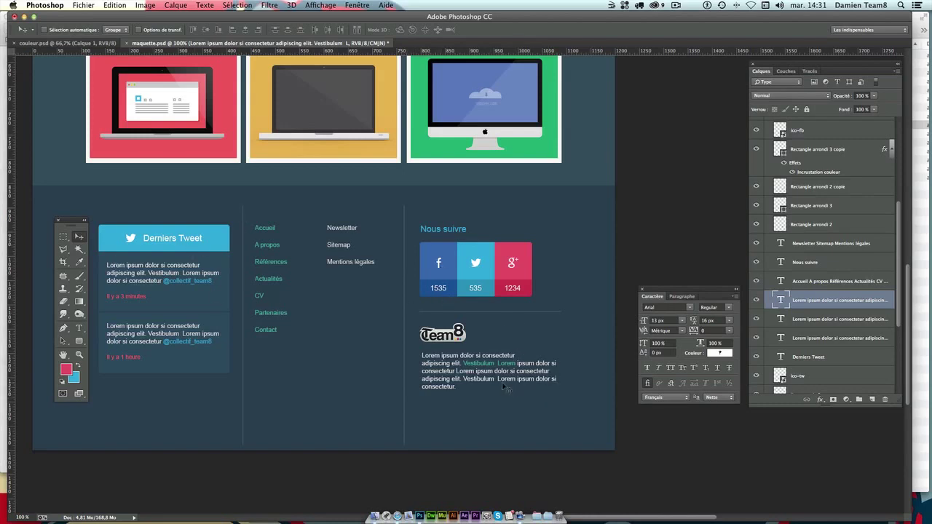
# Scroll to the mockup's header and turn on the layout guides with Cmd+;.
pyautogui.scroll(7, 495, 397)
pyautogui.scroll(2, 492, 399)
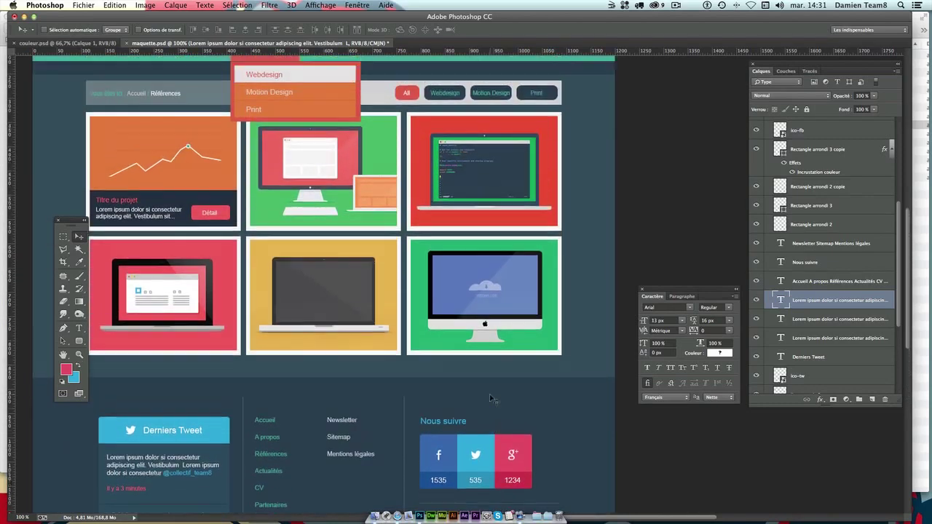
pyautogui.scroll(3, 493, 399)
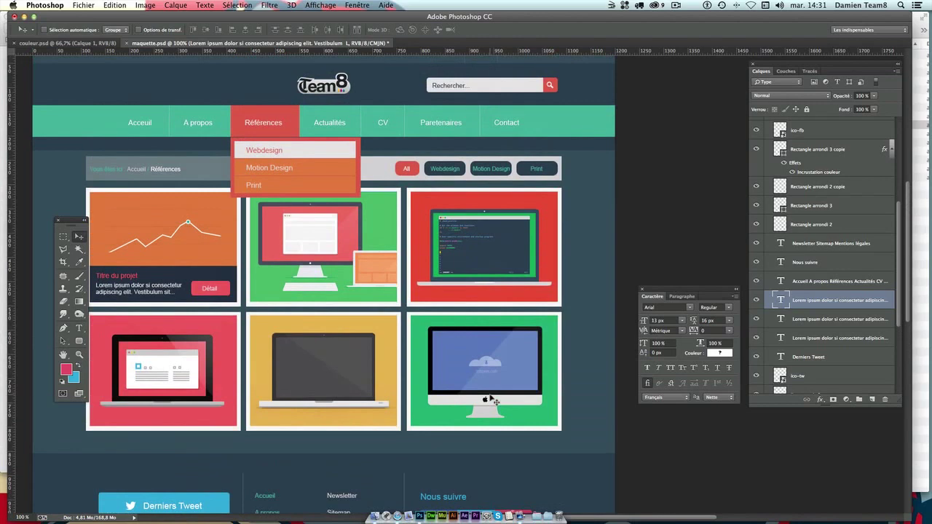
pyautogui.hotkey('ctrl', ';')
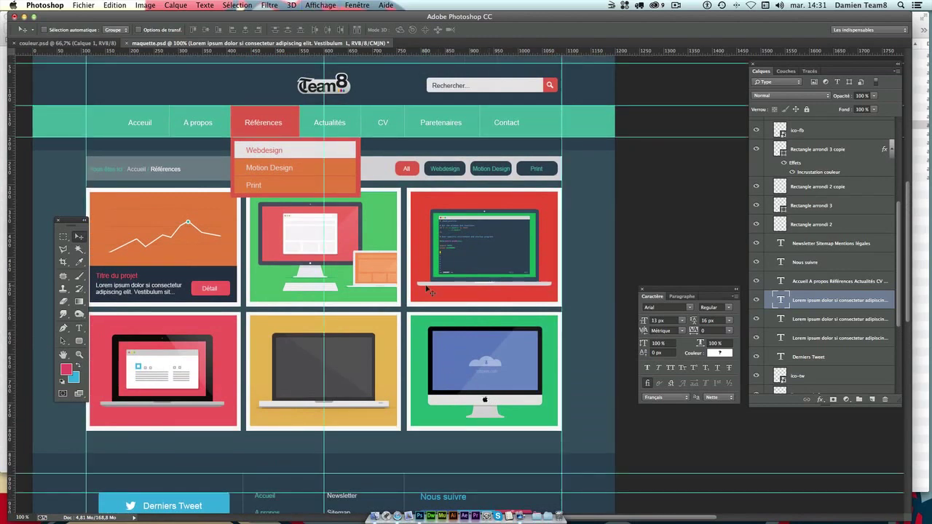
pyautogui.scroll(-2, 430, 291)
pyautogui.scroll(3, 429, 291)
pyautogui.scroll(-1, 417, 282)
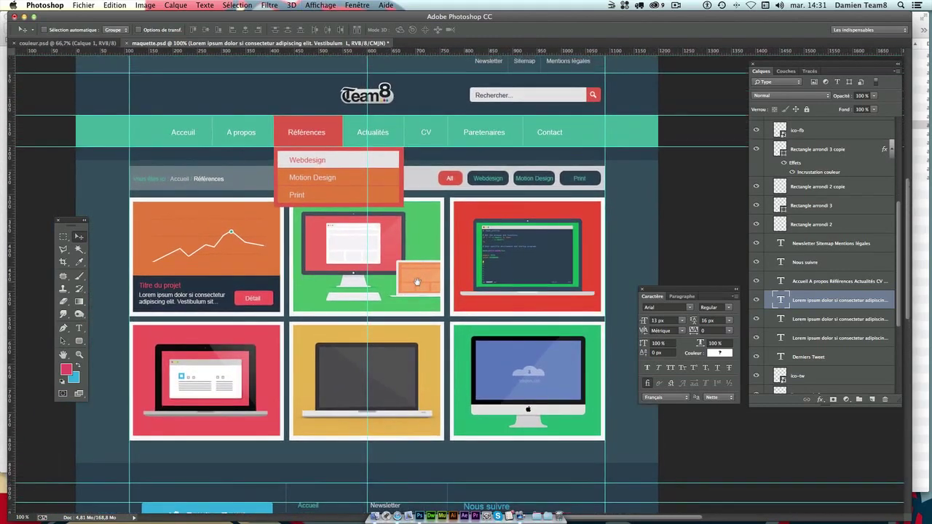
pyautogui.scroll(1, 417, 282)
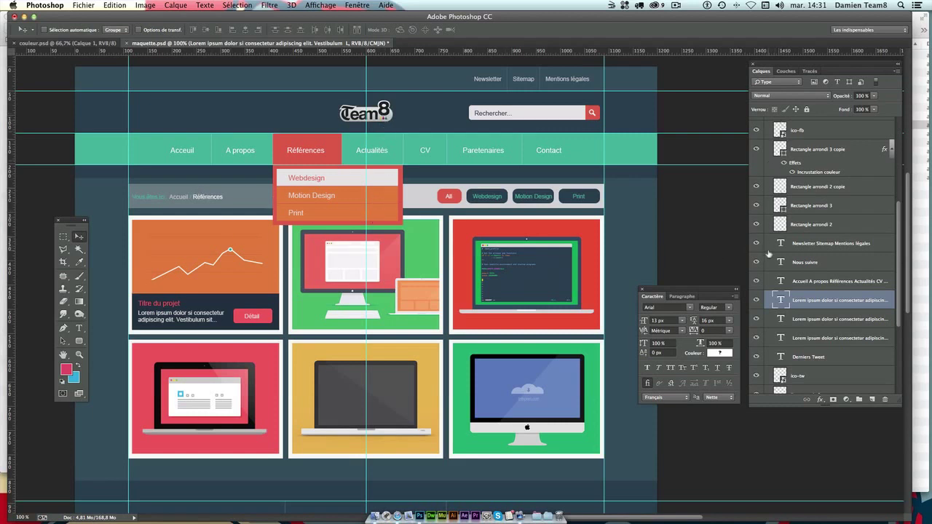
pyautogui.scroll(5, 785, 251)
pyautogui.click(767, 145)
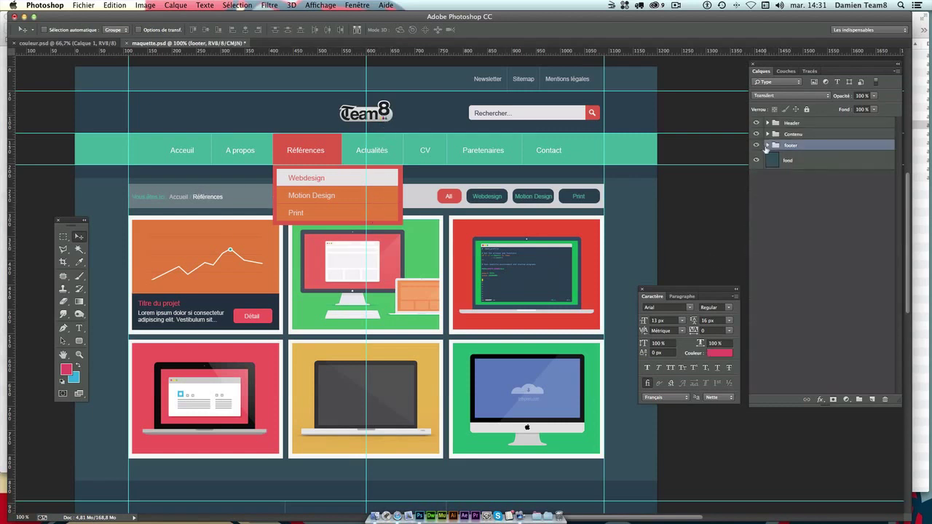
pyautogui.click(787, 124)
pyautogui.click(803, 189)
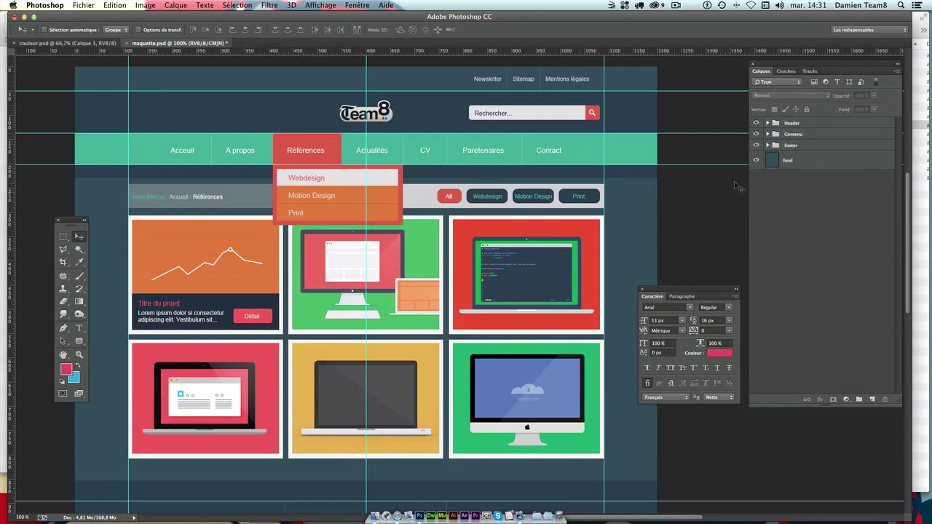
pyautogui.click(768, 145)
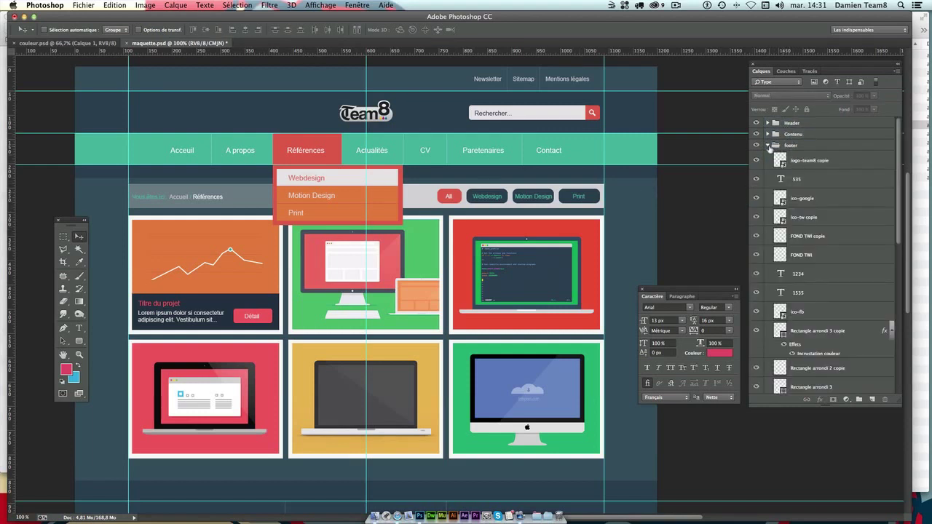
pyautogui.click(768, 145)
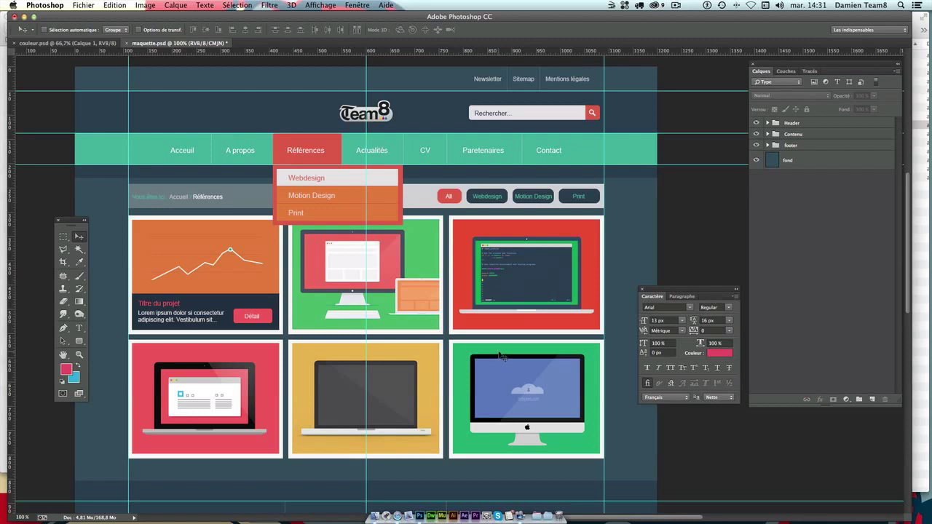
pyautogui.moveTo(466, 375); pyautogui.dragTo(474, 292)
pyautogui.scroll(5, 474, 296)
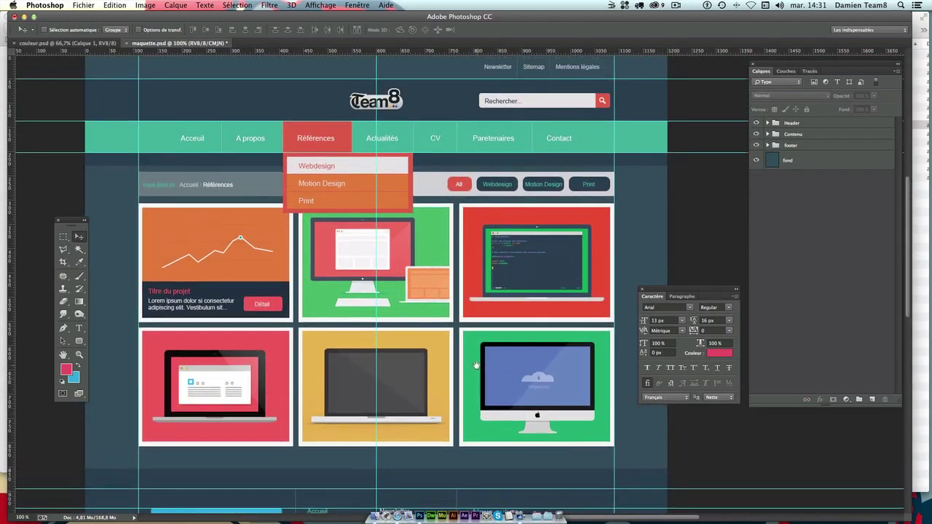
pyautogui.moveTo(465, 244); pyautogui.dragTo(465, 244)
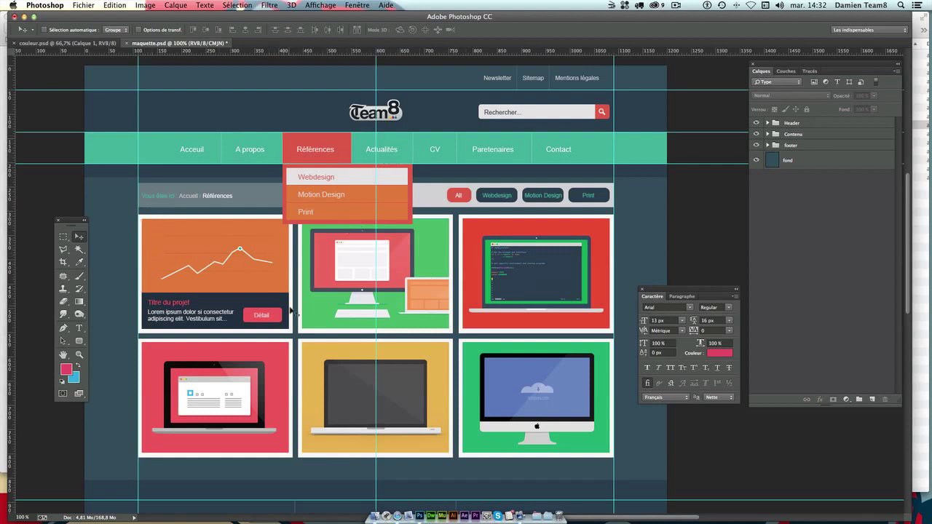
pyautogui.scroll(-2, 427, 308)
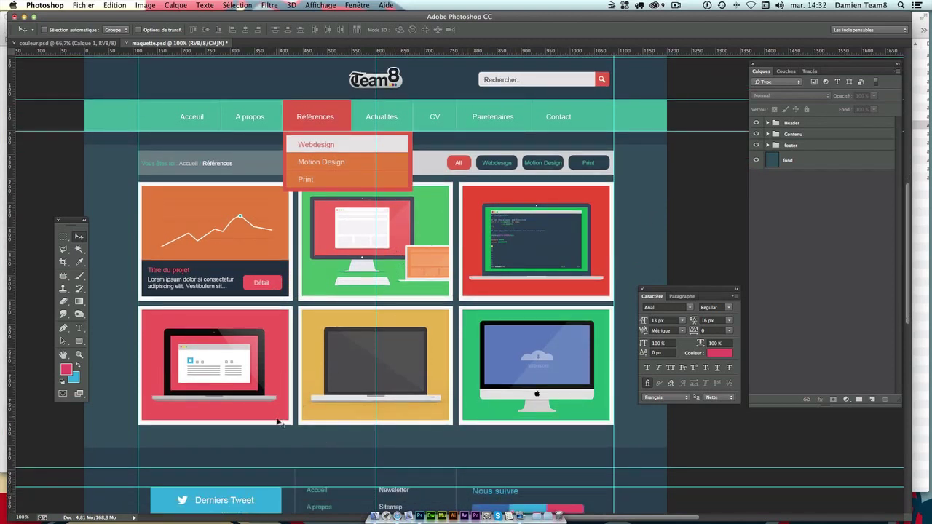
pyautogui.scroll(2, 445, 393)
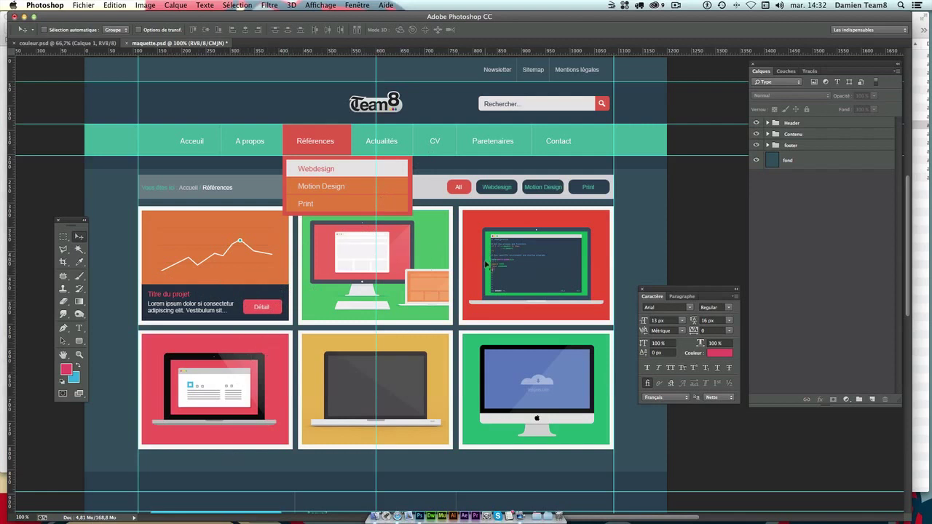
pyautogui.scroll(-2, 487, 264)
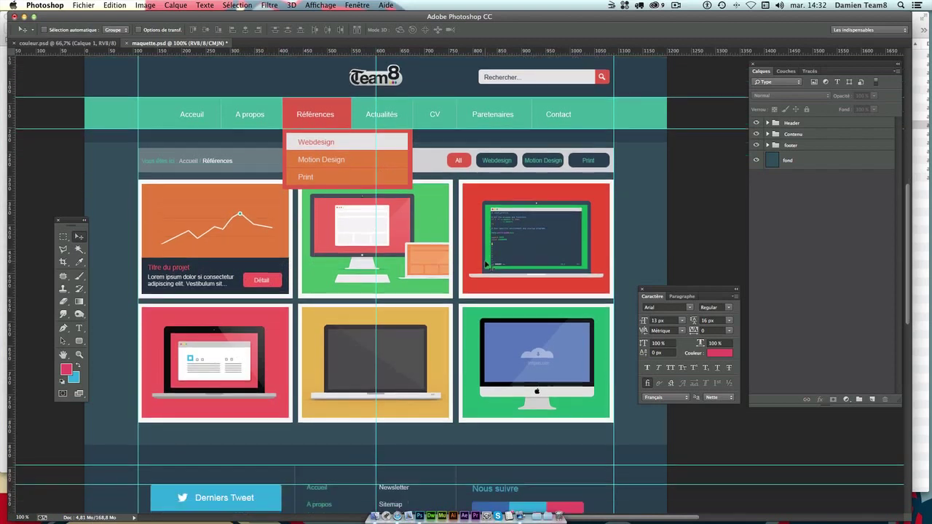
pyautogui.scroll(2, 486, 264)
pyautogui.scroll(2, 486, 264)
pyautogui.scroll(-1, 486, 264)
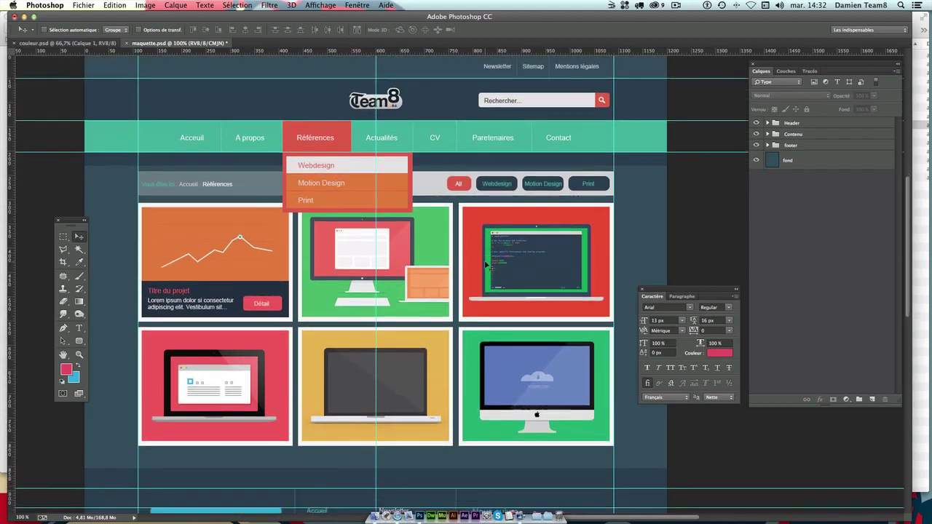
pyautogui.scroll(-3, 486, 265)
pyautogui.scroll(-1, 486, 264)
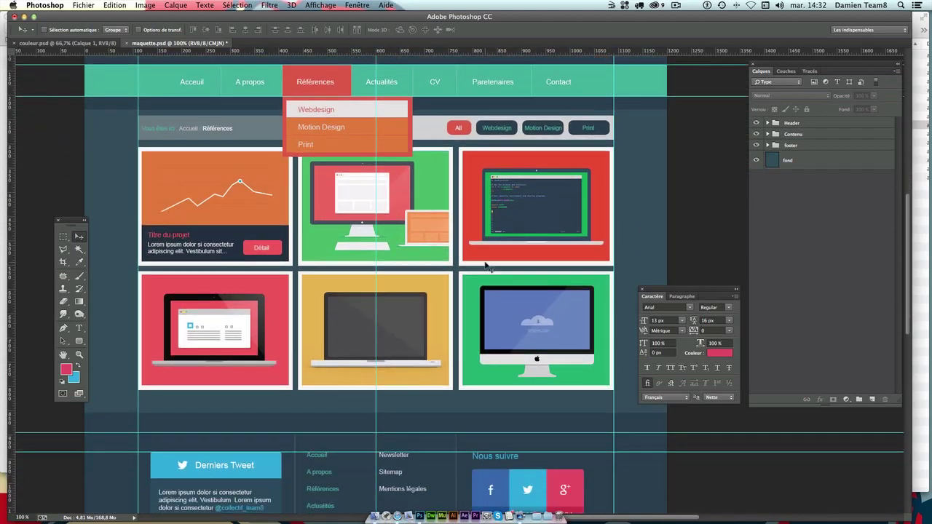
pyautogui.scroll(4, 486, 265)
pyautogui.scroll(1, 486, 265)
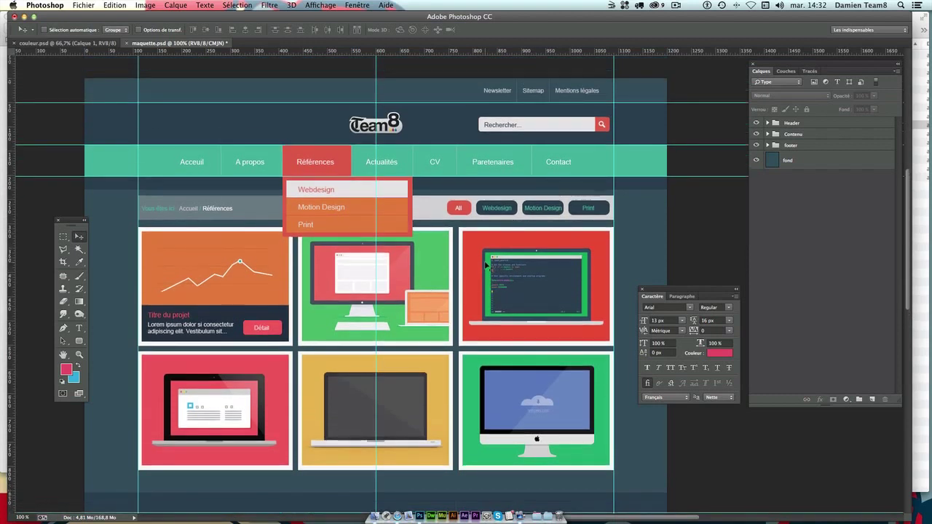